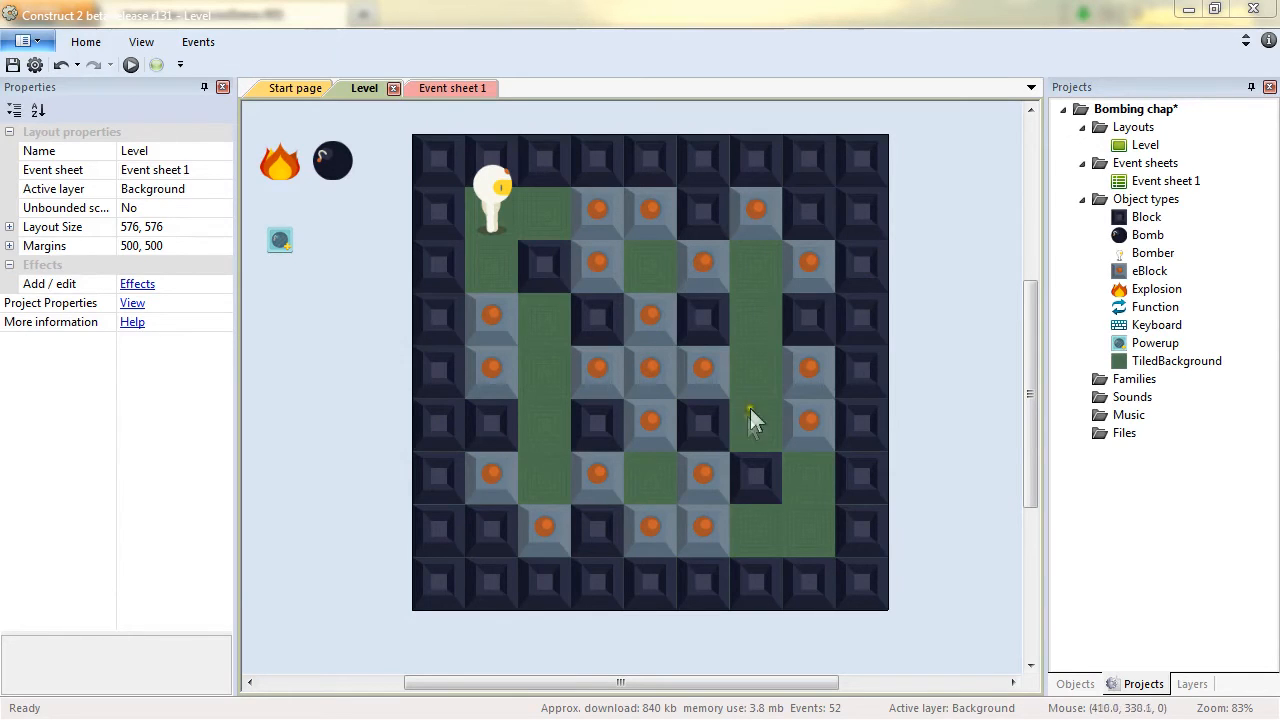
Inspect the properties of the Bomber character and an eBlock instance in the level layout.
click(492, 203)
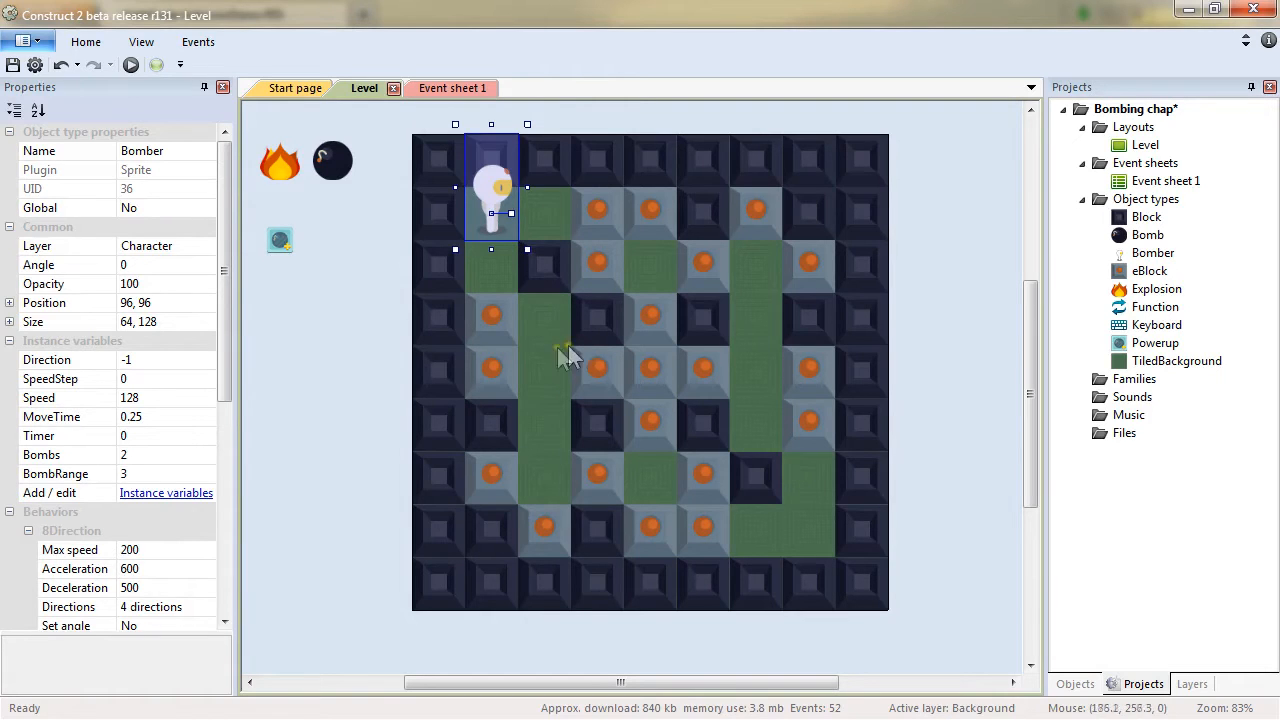
click(492, 320)
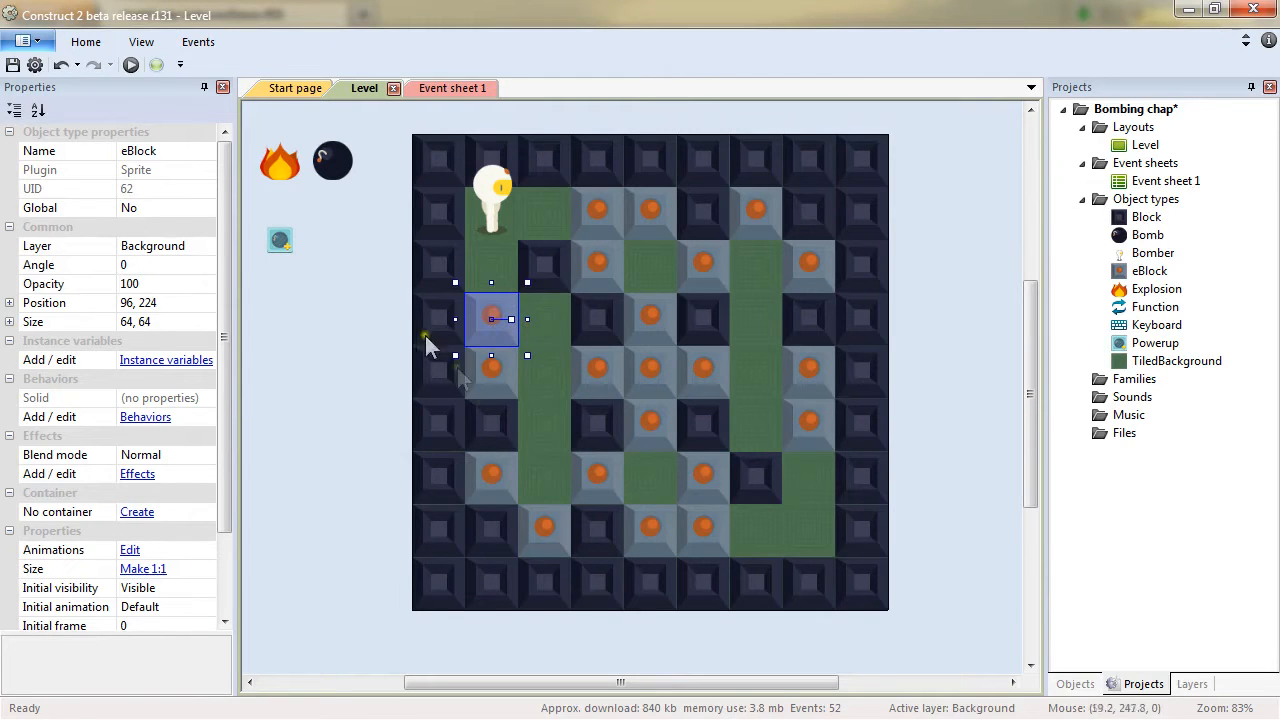
click(370, 566)
Preview the level in the browser and test moving the character around the grid.
key(F5)
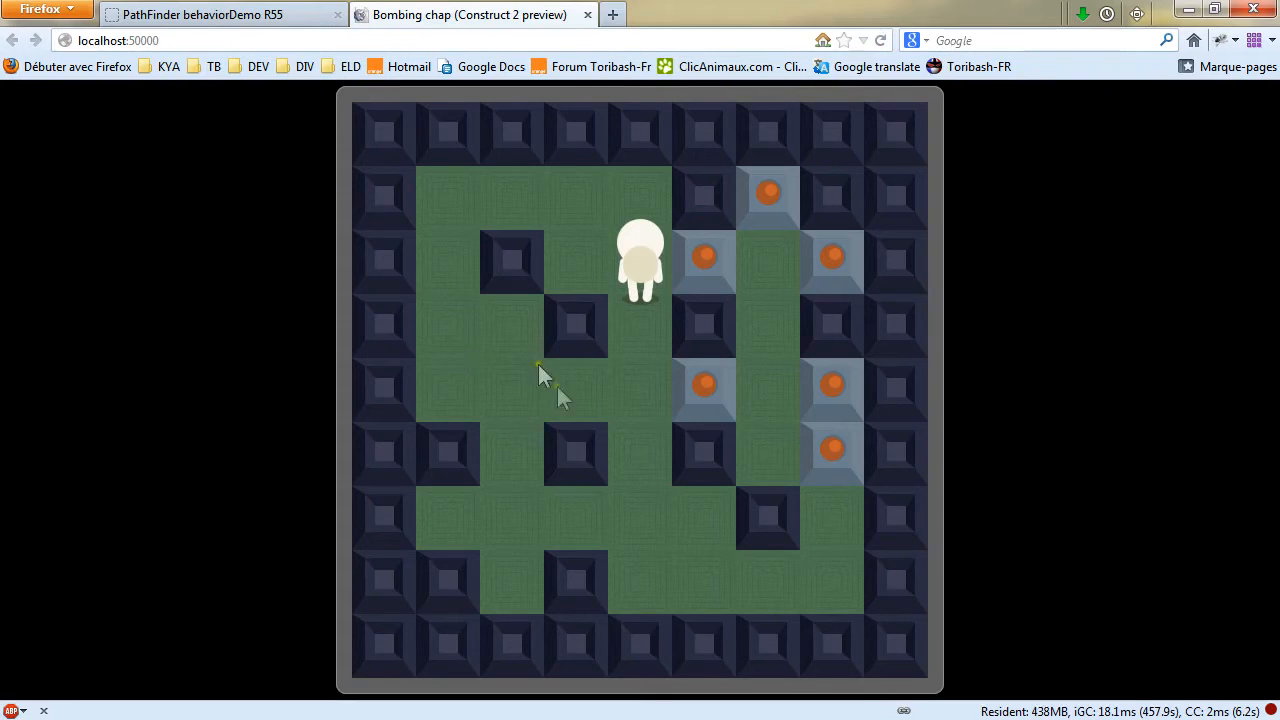
click(541, 411)
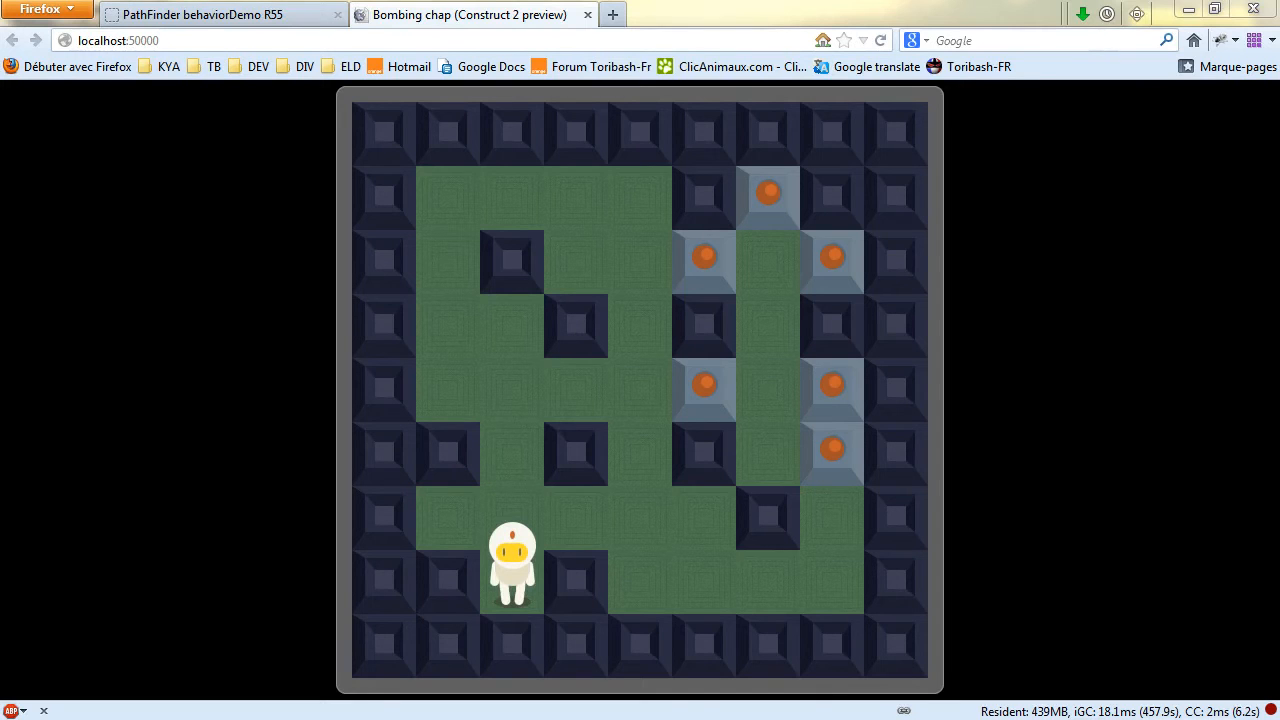
key(alt+Tab)
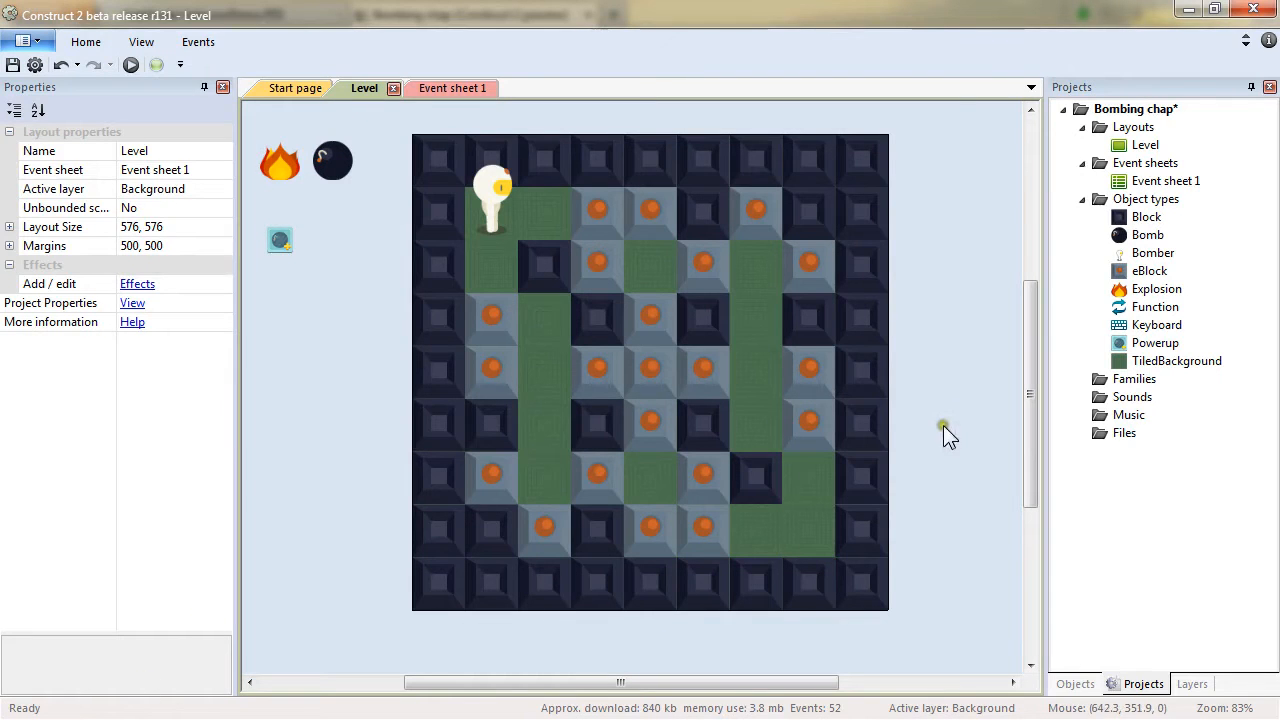
Insert a new Sprite object into the layout on the Background layer.
click(1192, 684)
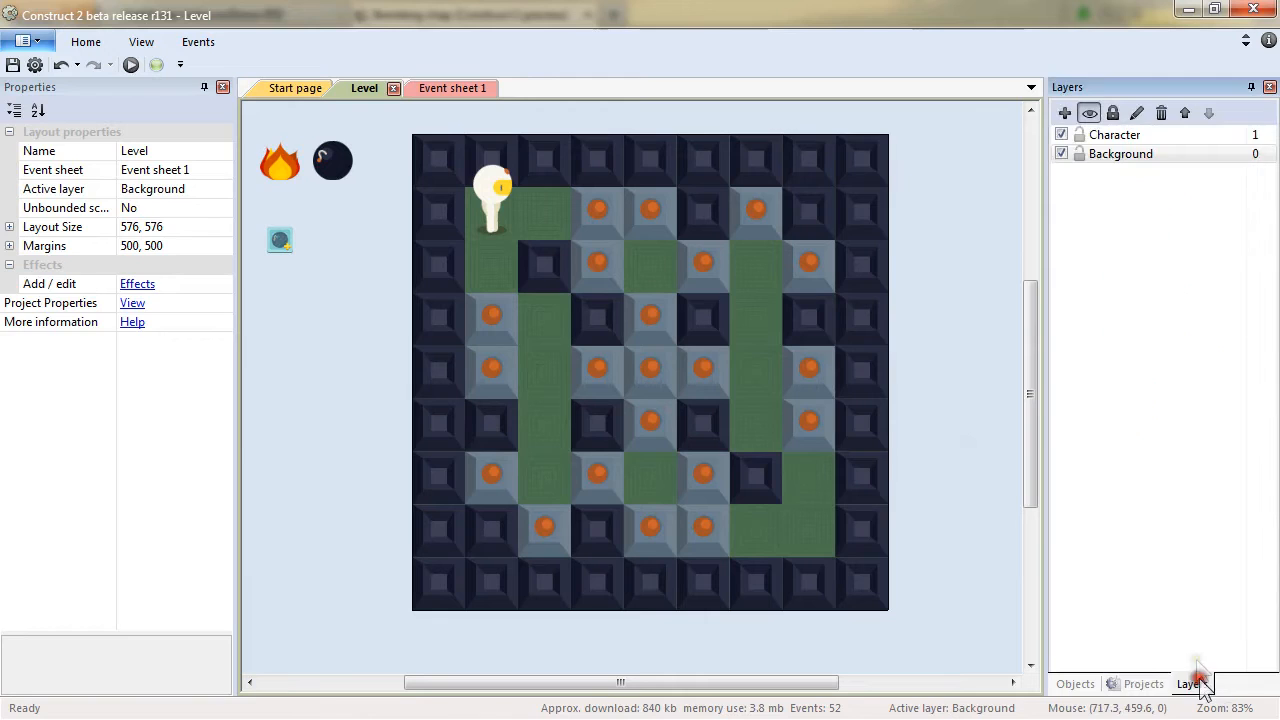
click(1118, 158)
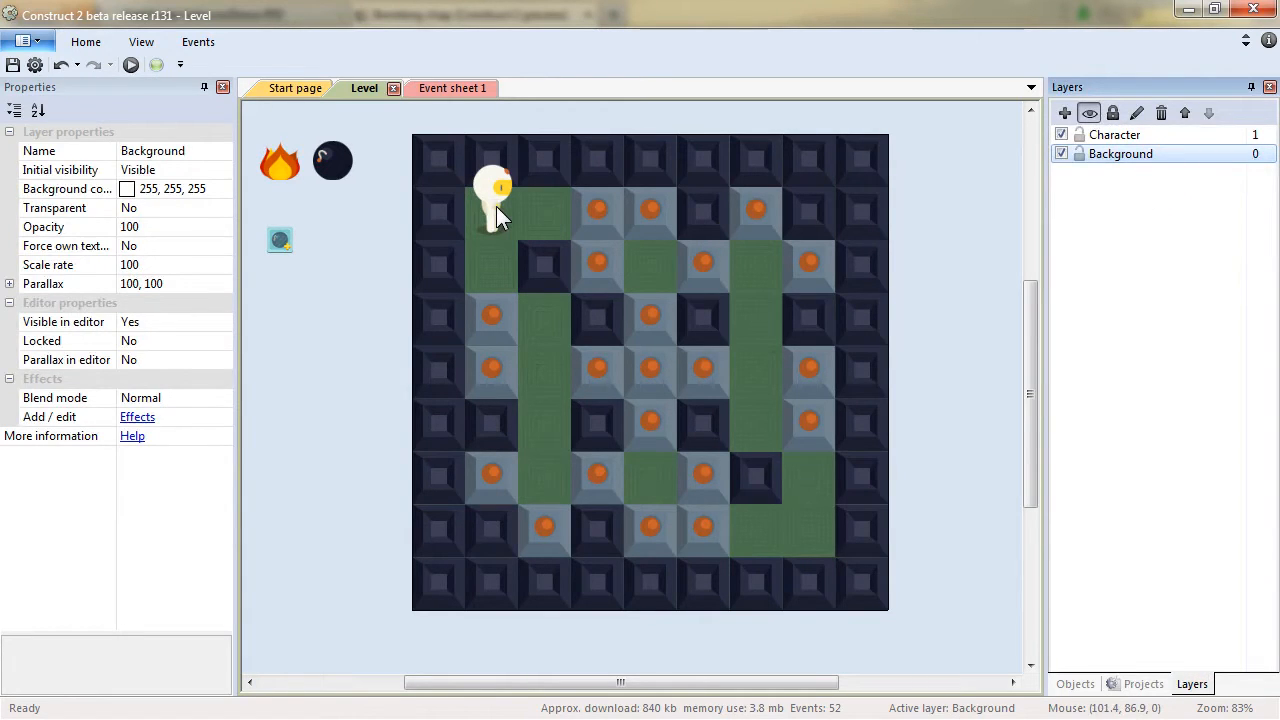
double_click(363, 410)
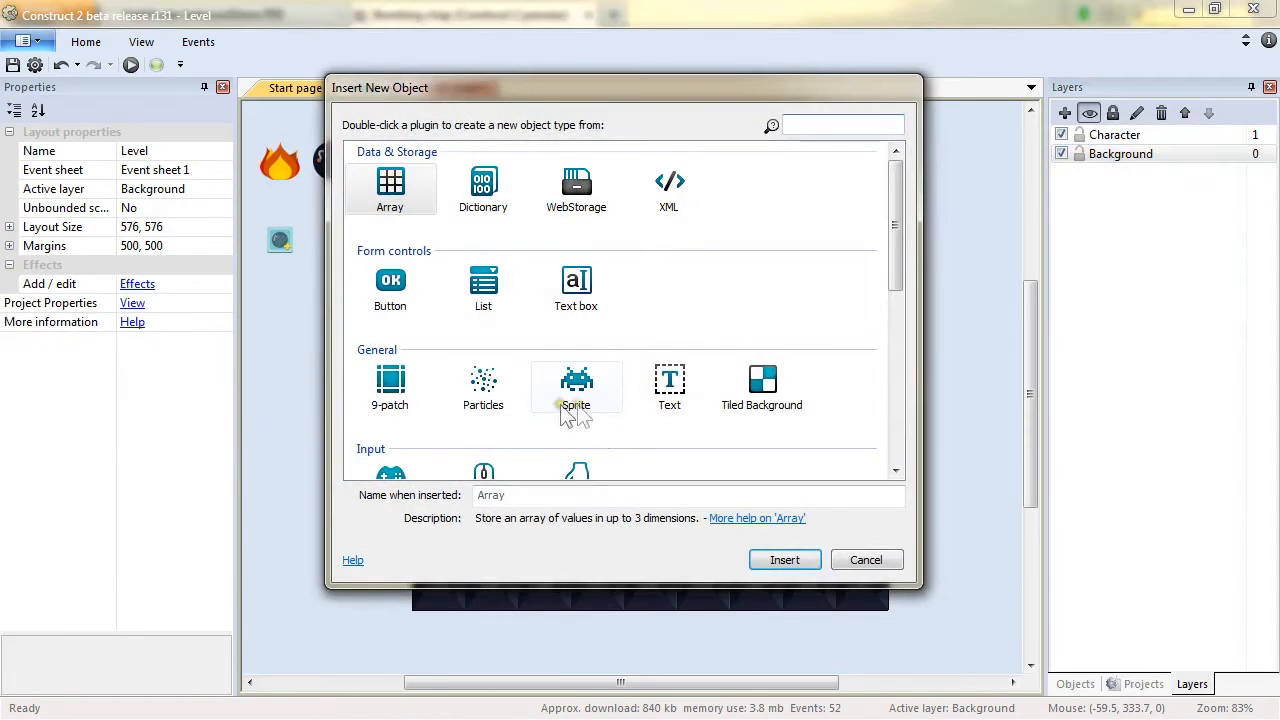
double_click(575, 395)
click(350, 360)
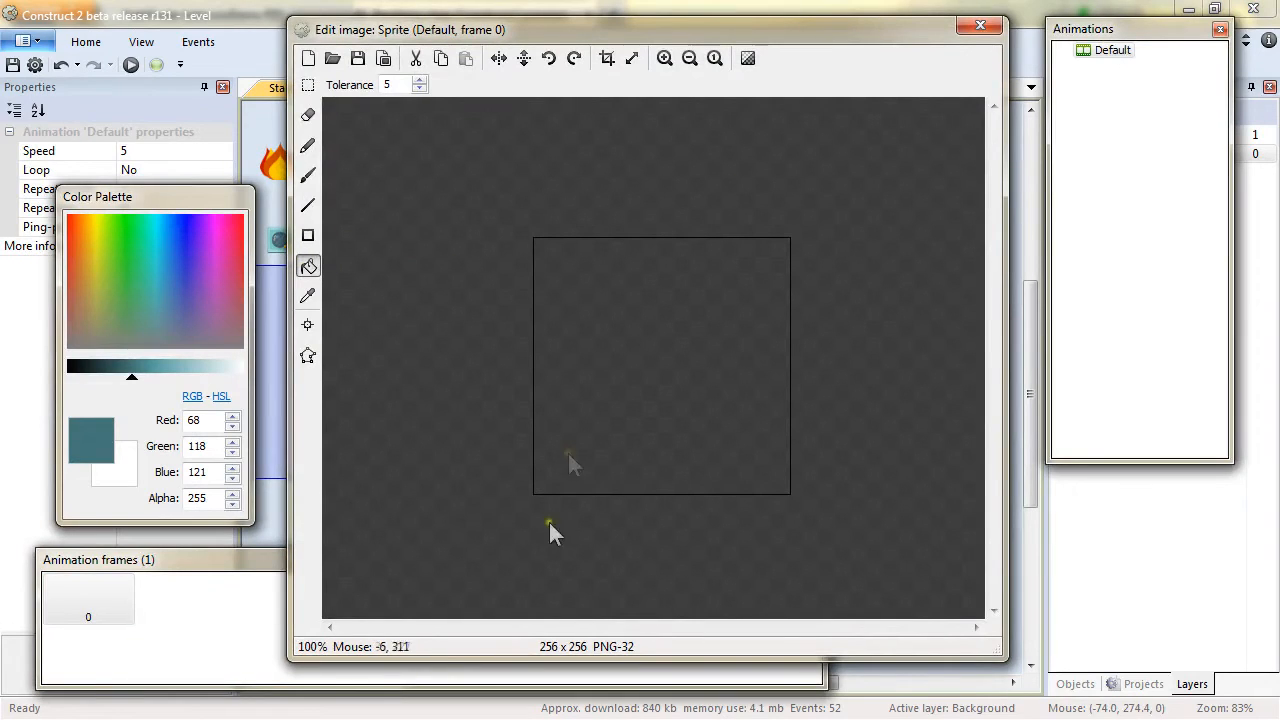
click(183, 632)
right_click(230, 636)
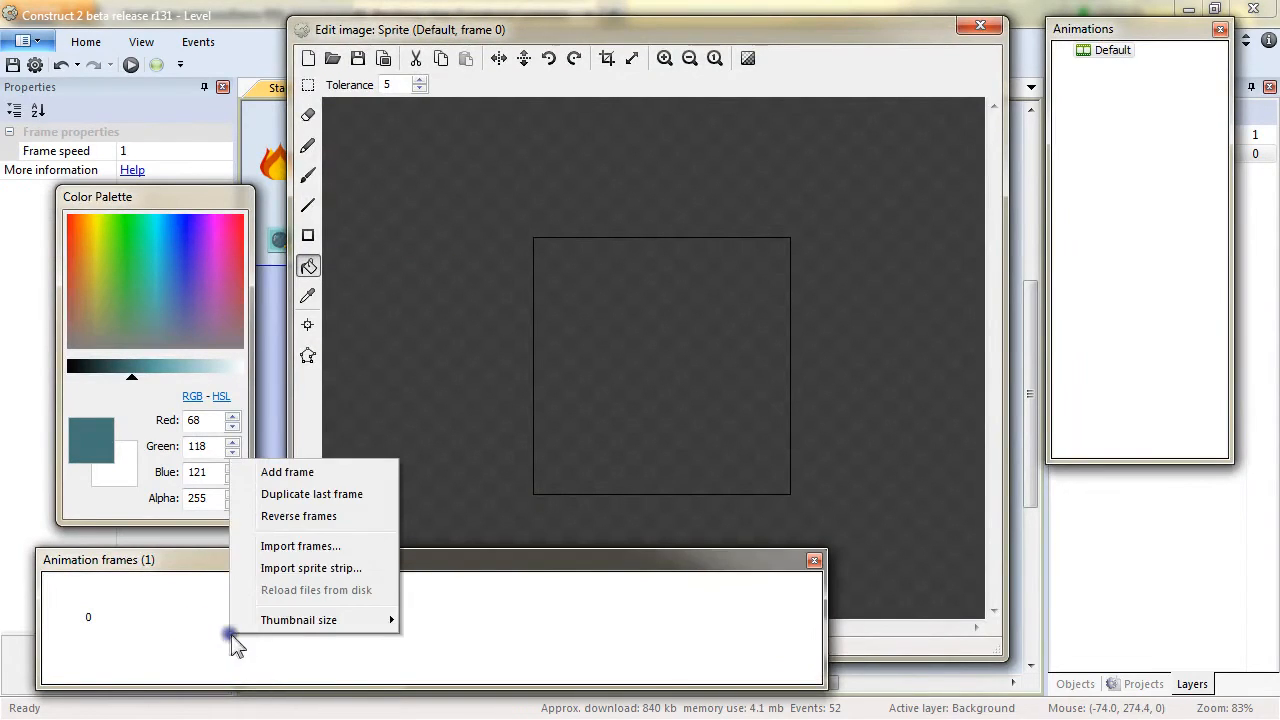
click(354, 568)
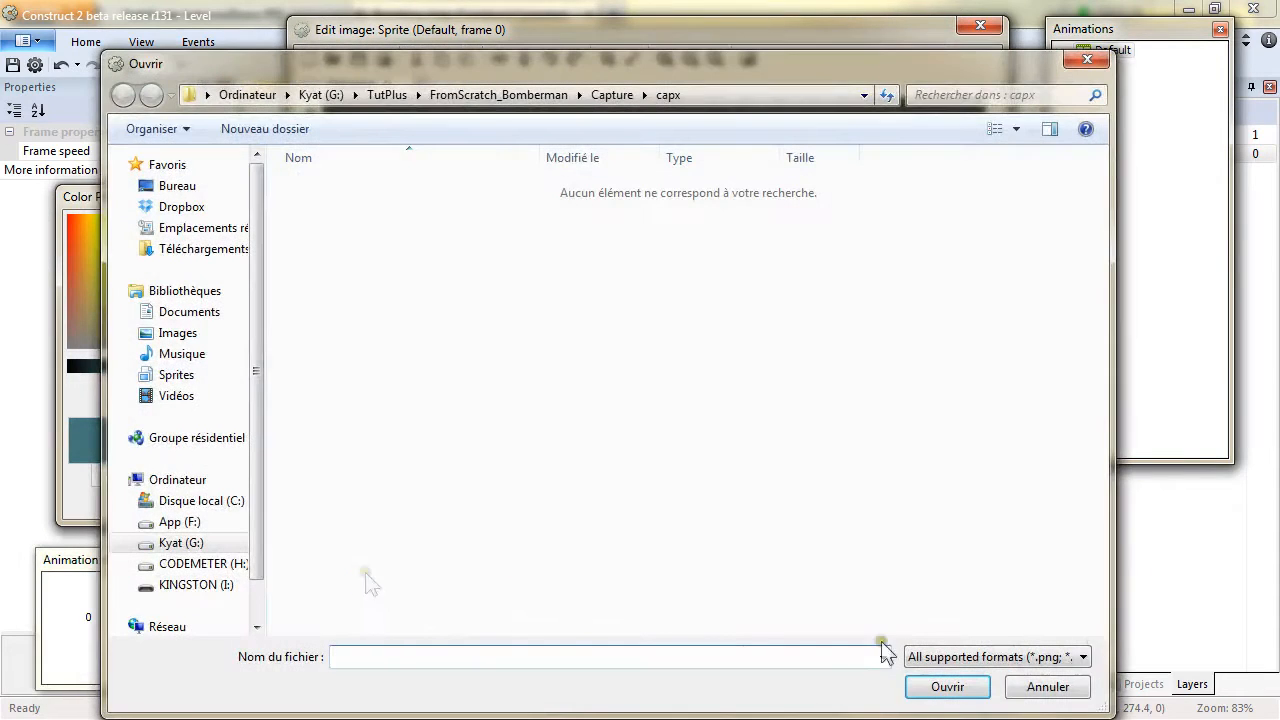
click(1010, 690)
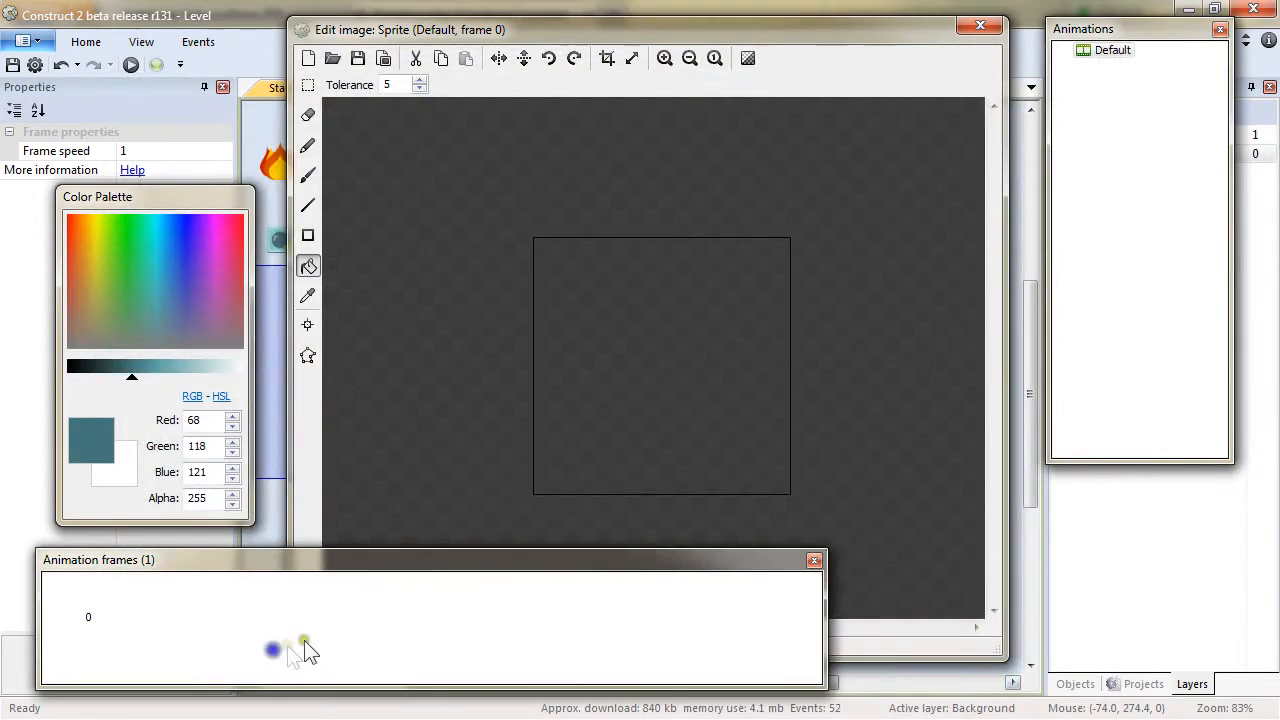
Import Creep_S_f00 to Creep_S_f06 from the Creep Side folder as animation frames and delete the empty first frame.
right_click(350, 606)
click(450, 522)
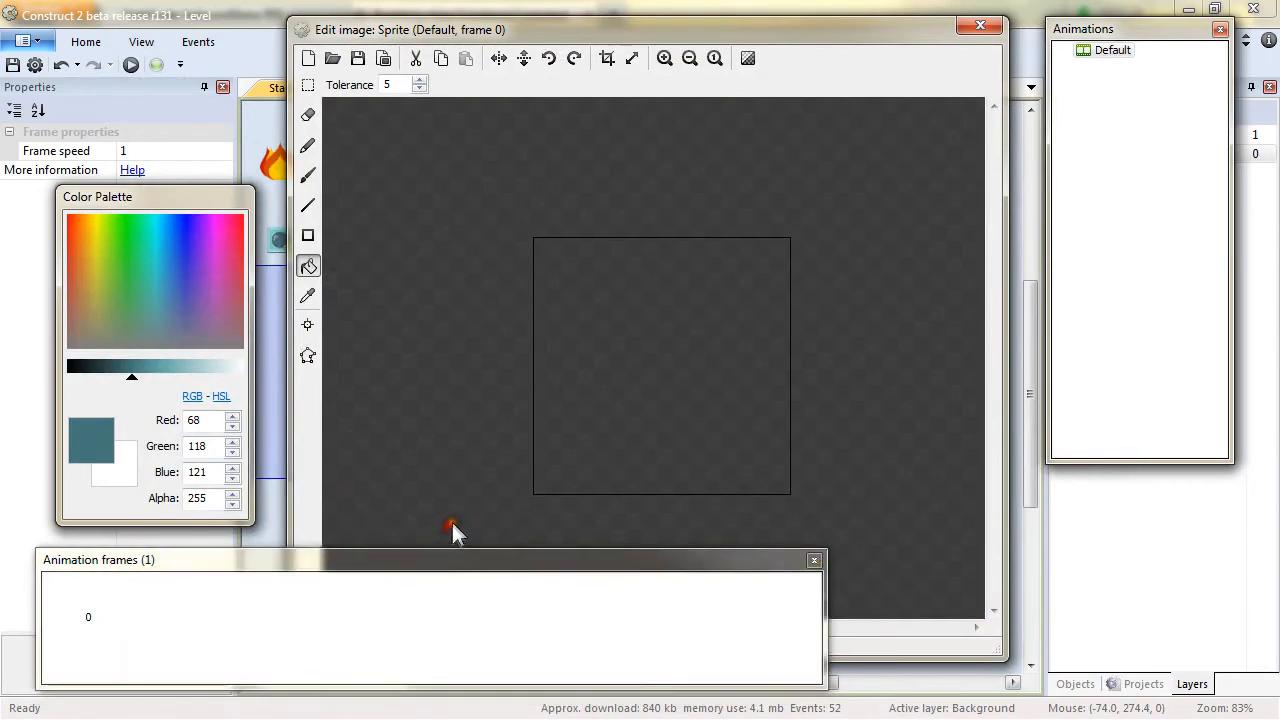
click(498, 90)
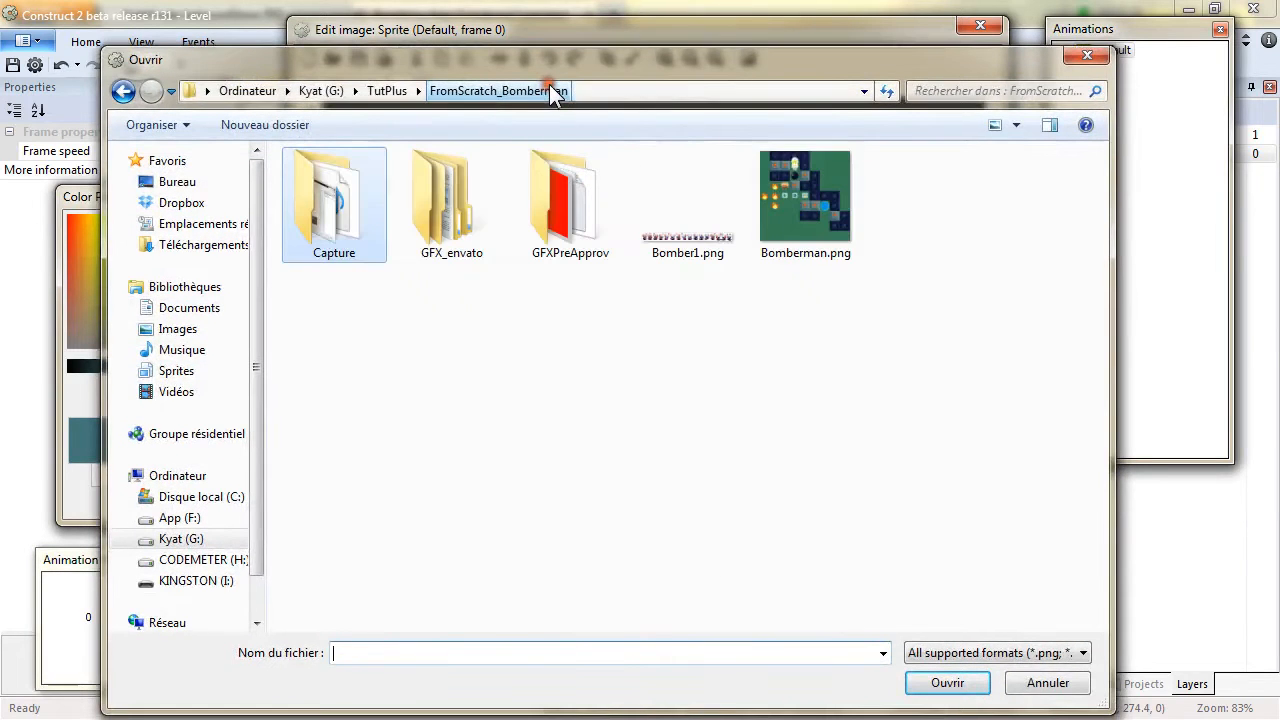
double_click(497, 220)
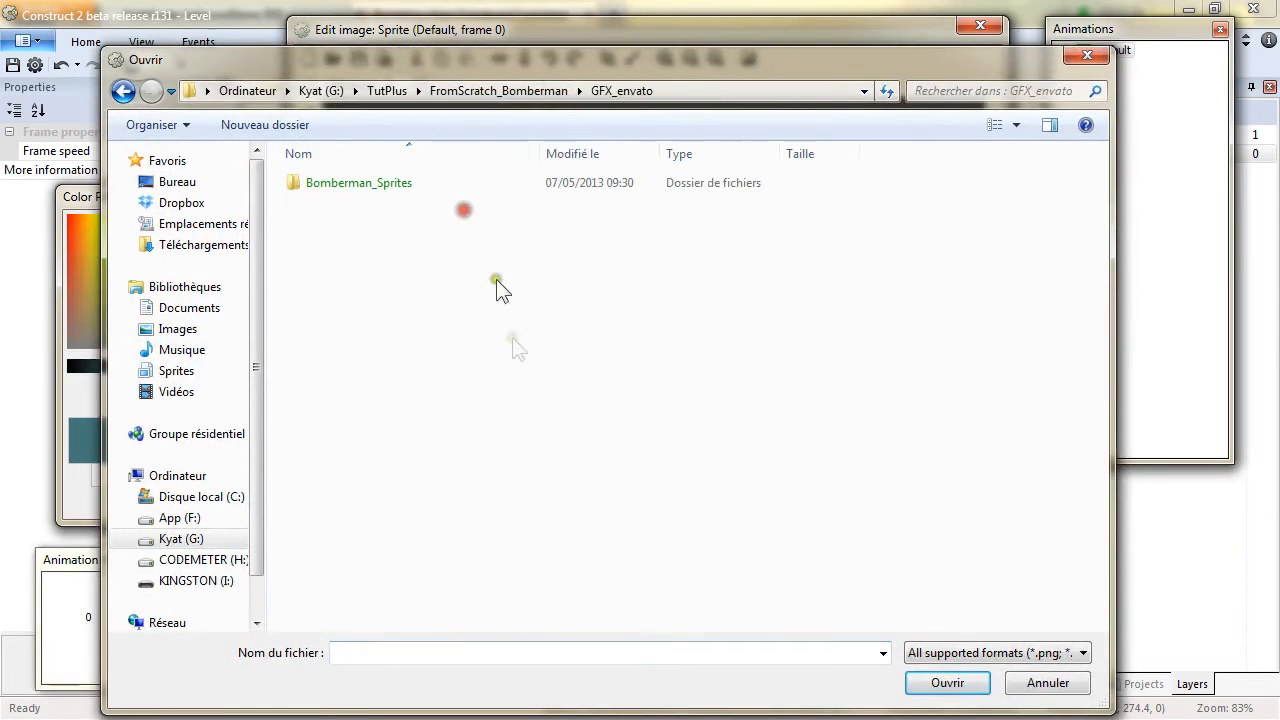
double_click(370, 185)
double_click(324, 245)
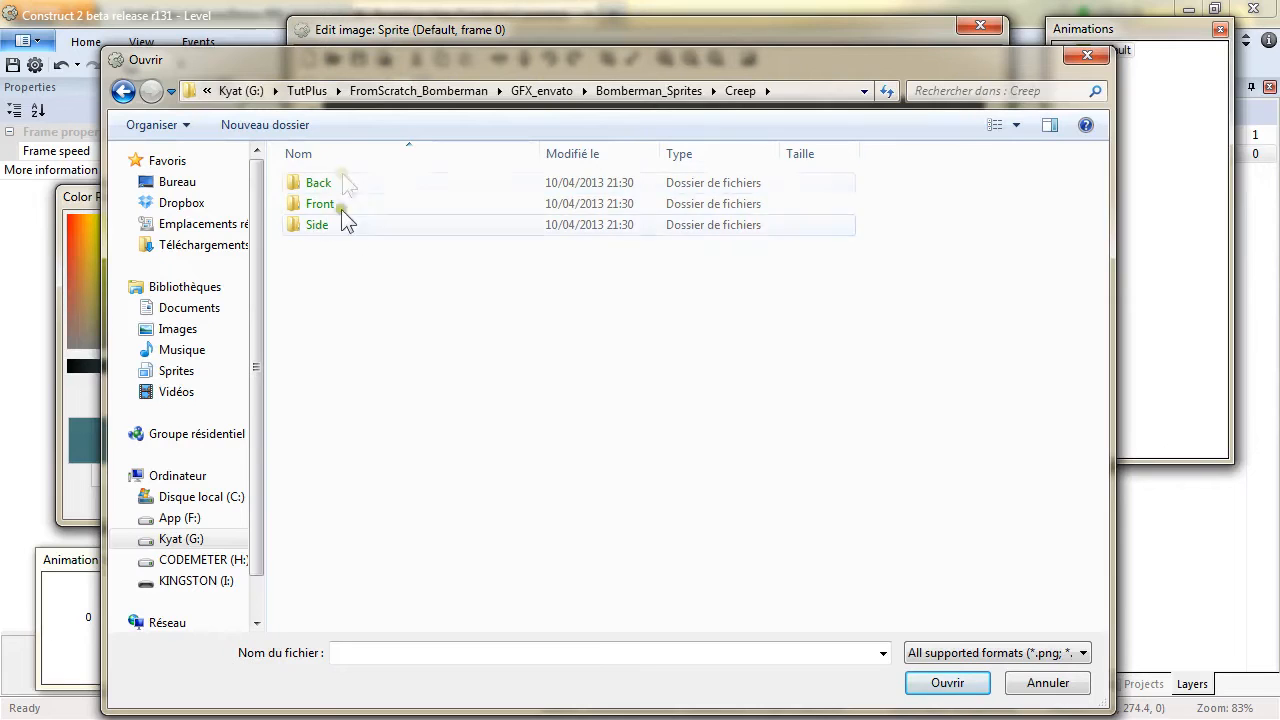
double_click(318, 228)
click(365, 262)
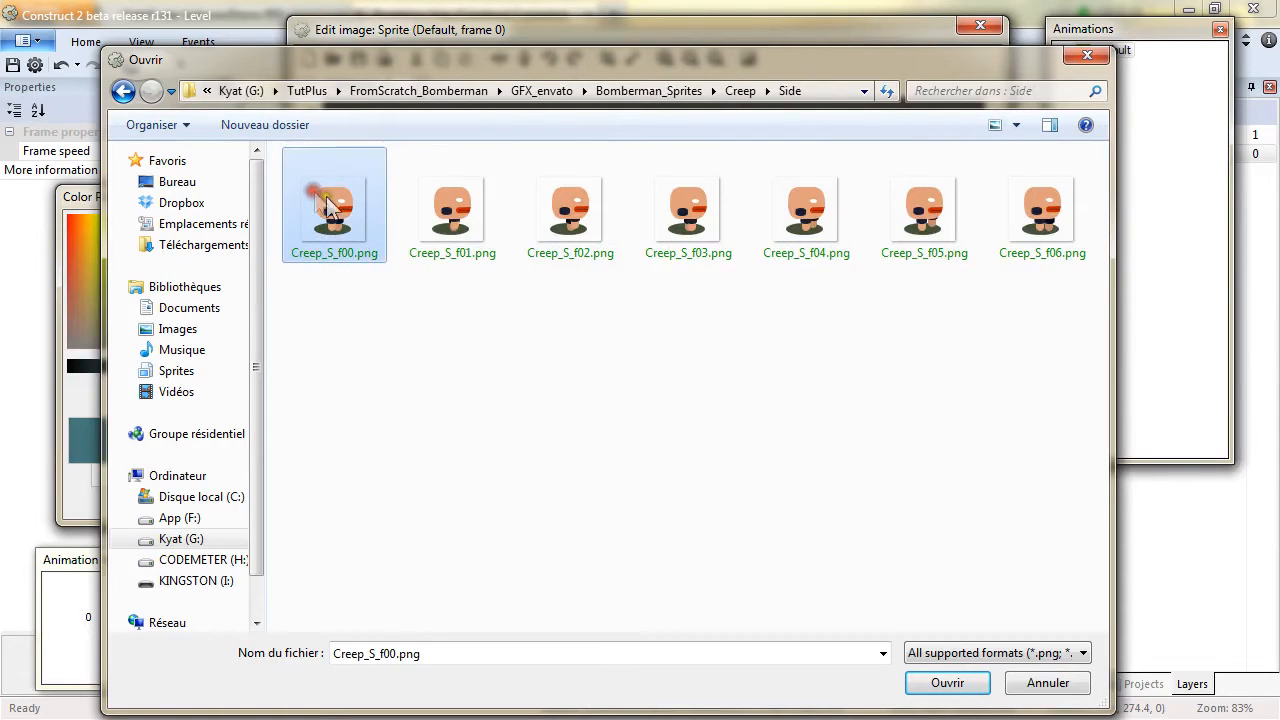
shift+click(1035, 220)
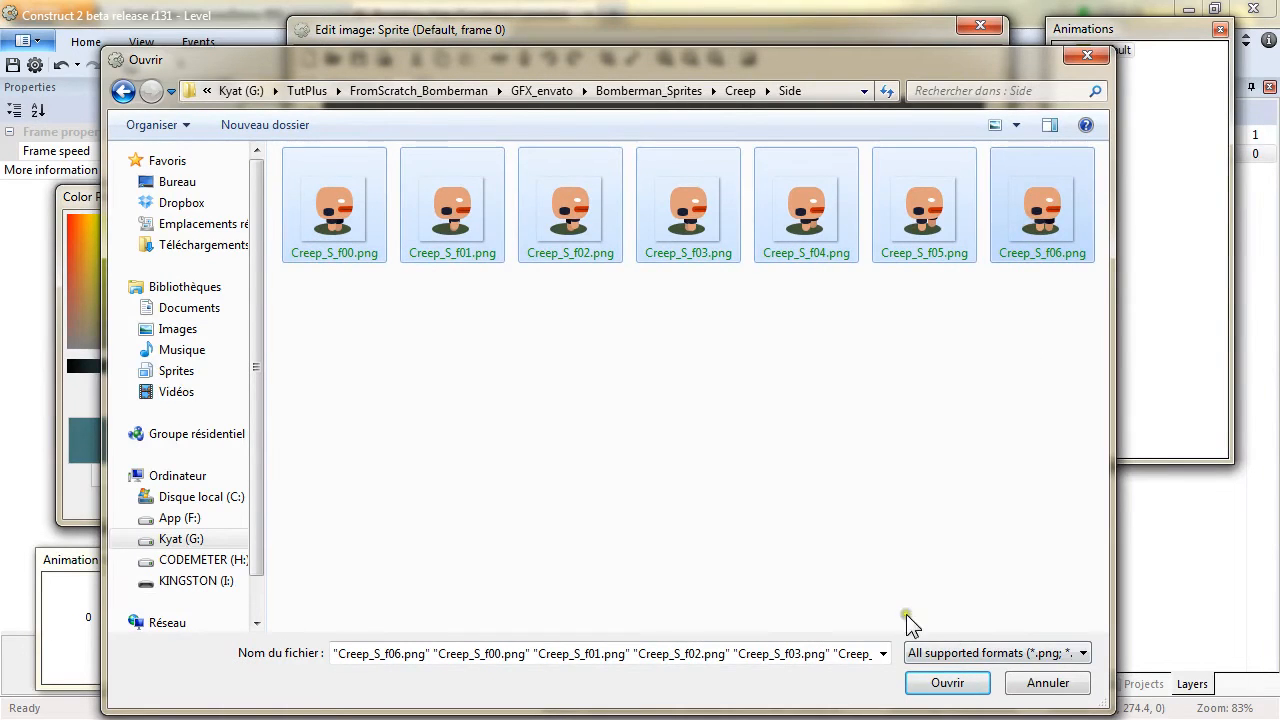
click(949, 683)
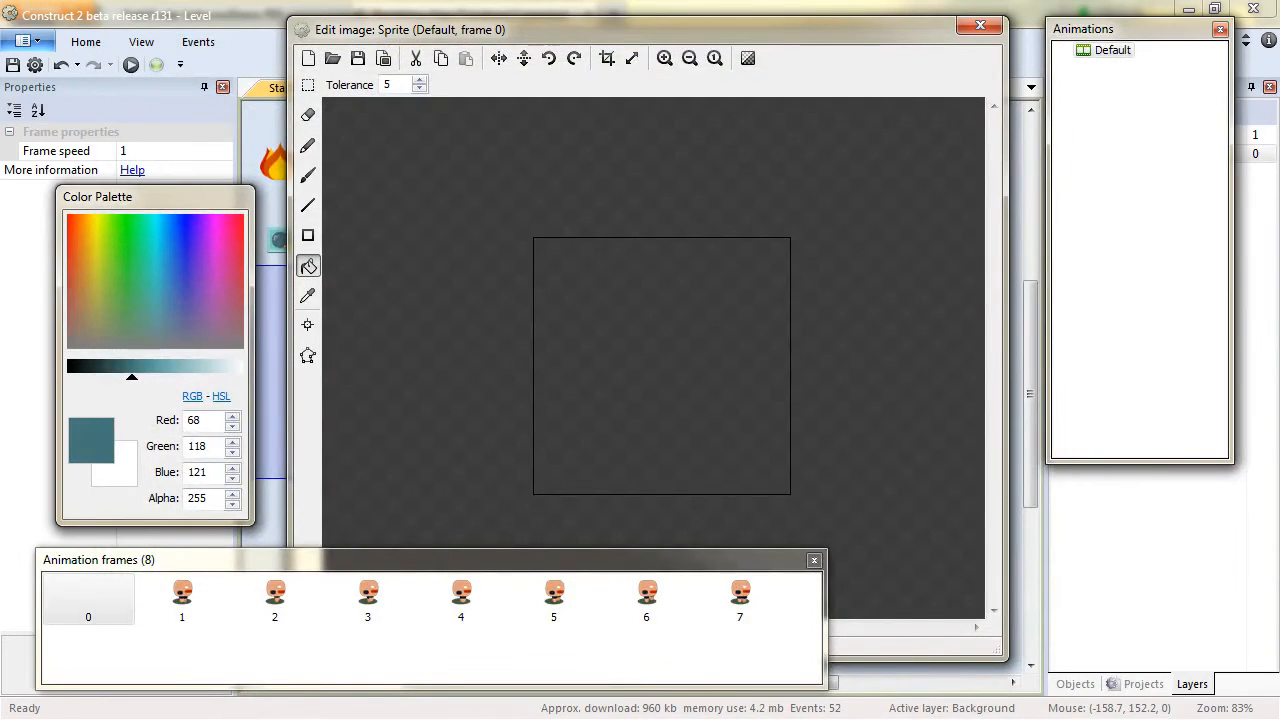
key(Delete)
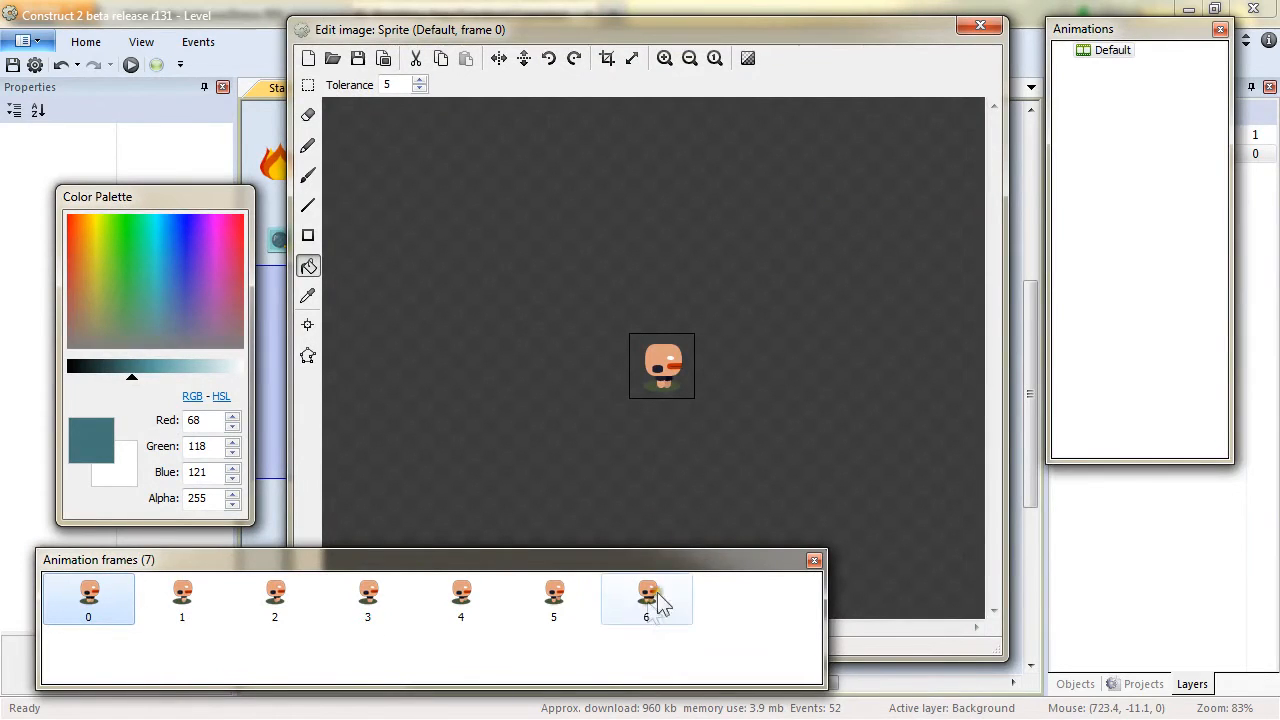
Set the Default animation's speed to 7 and turn its looping on.
click(1110, 52)
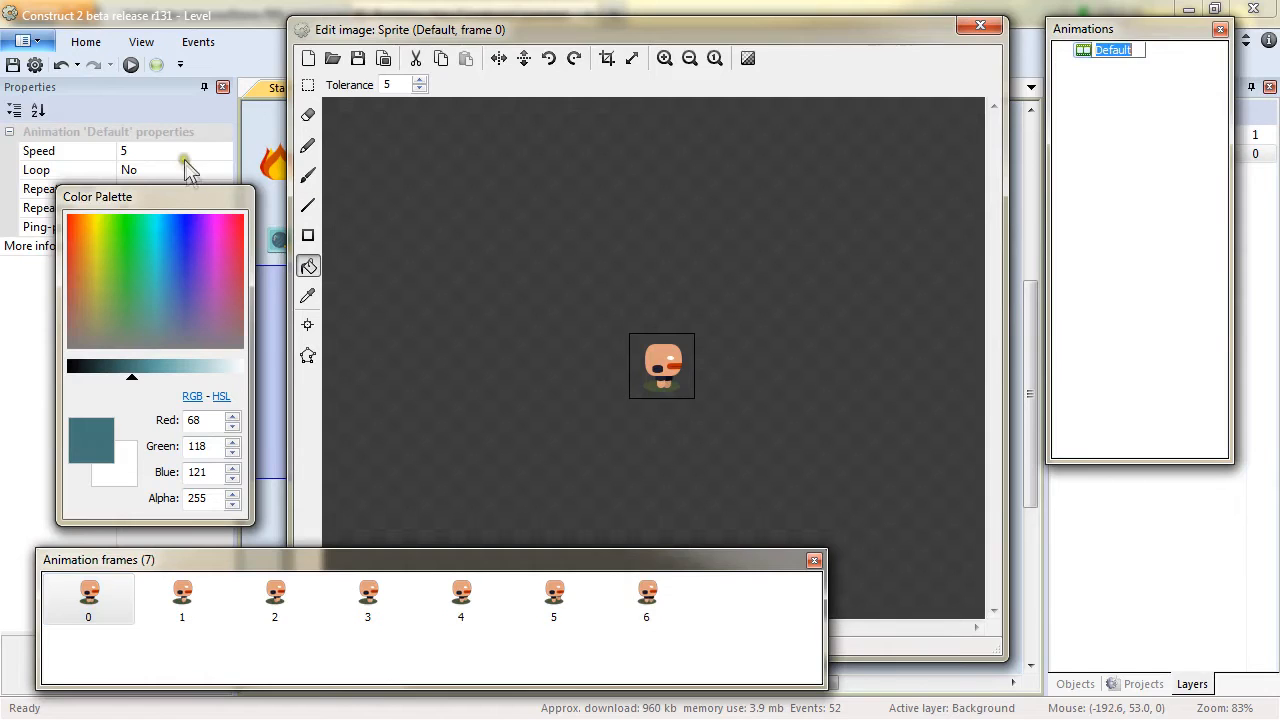
click(186, 151)
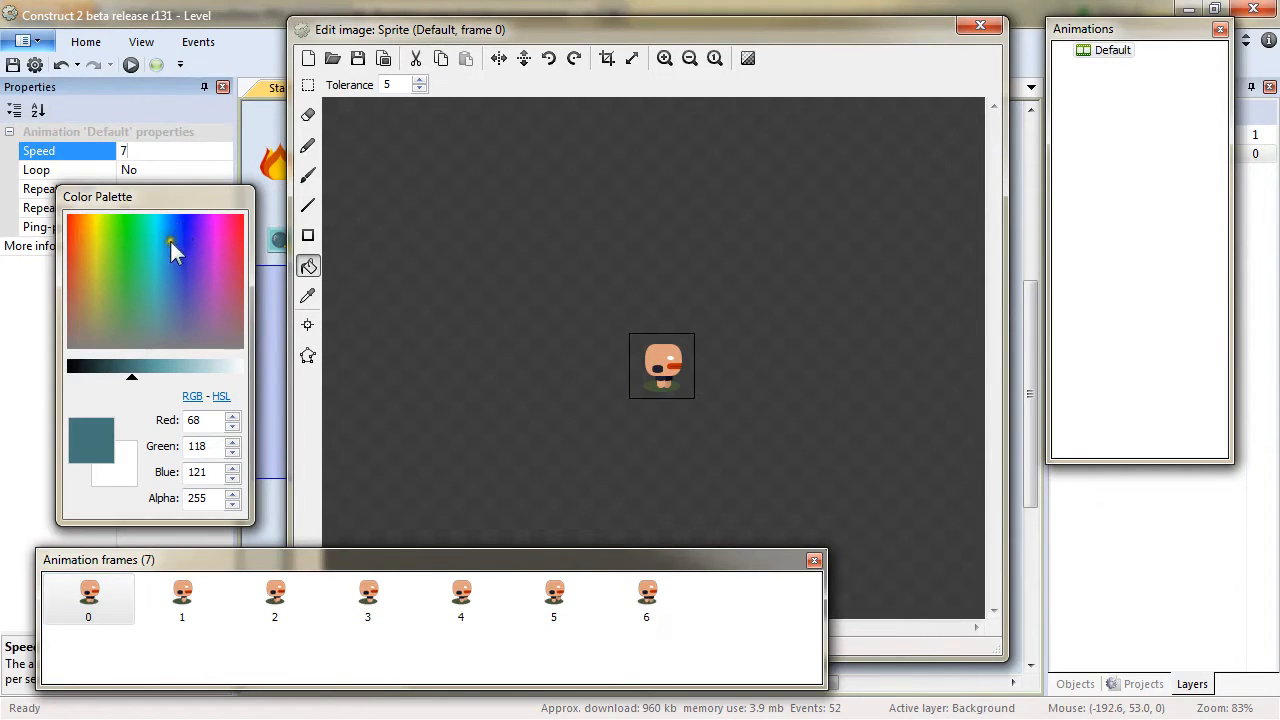
click(227, 169)
click(225, 170)
click(140, 188)
Rename the Default animation to Right.
click(1112, 52)
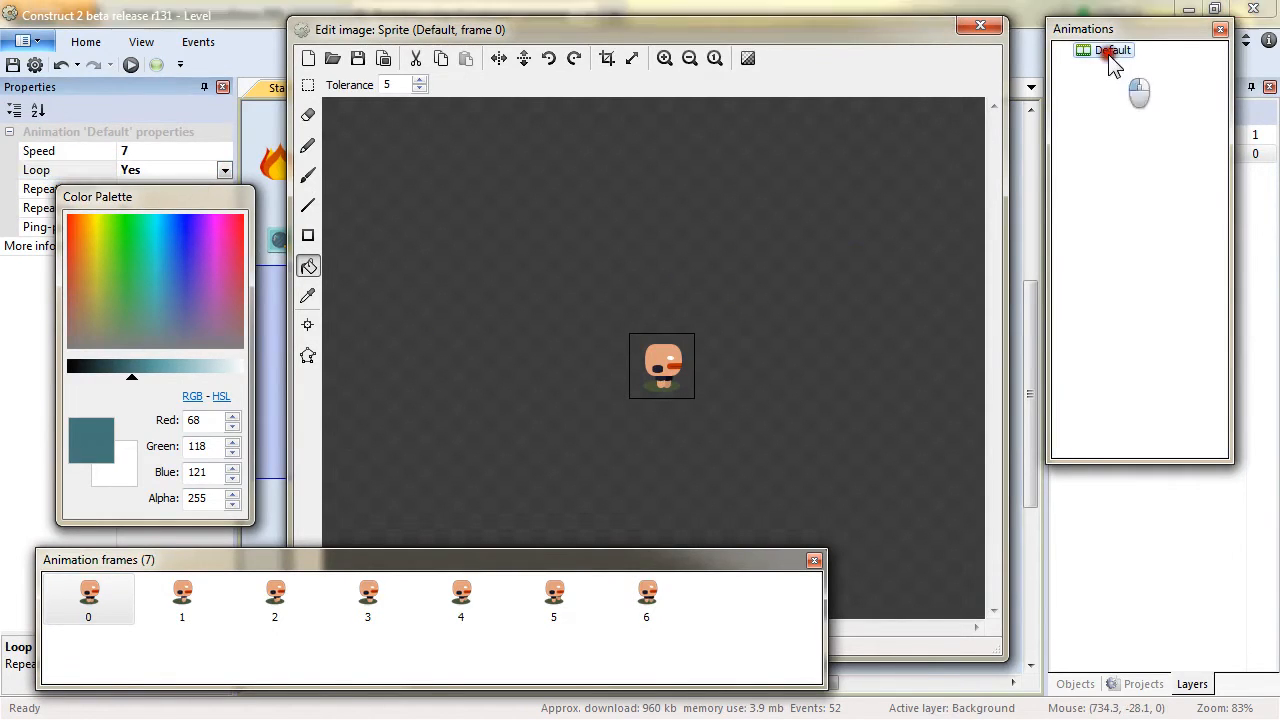
click(1114, 52)
text(Right)
key(Return)
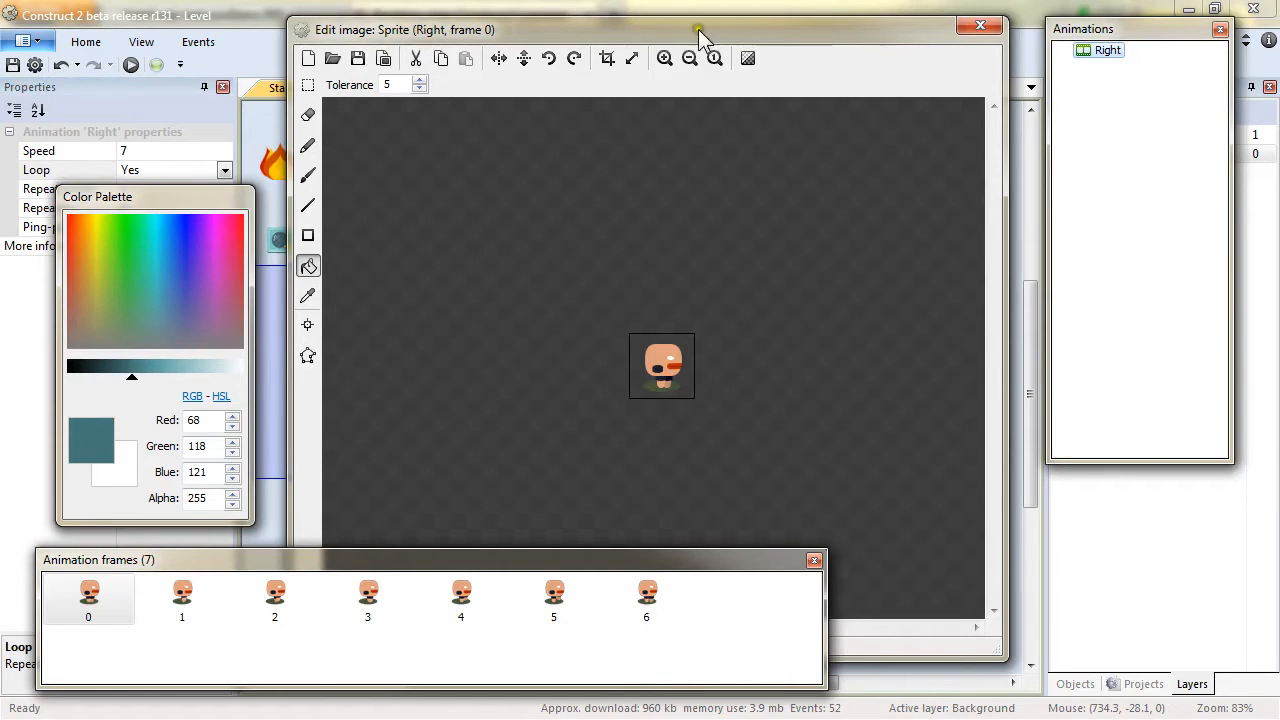
Add a new animation named Down to the sprite.
right_click(1098, 98)
click(1160, 110)
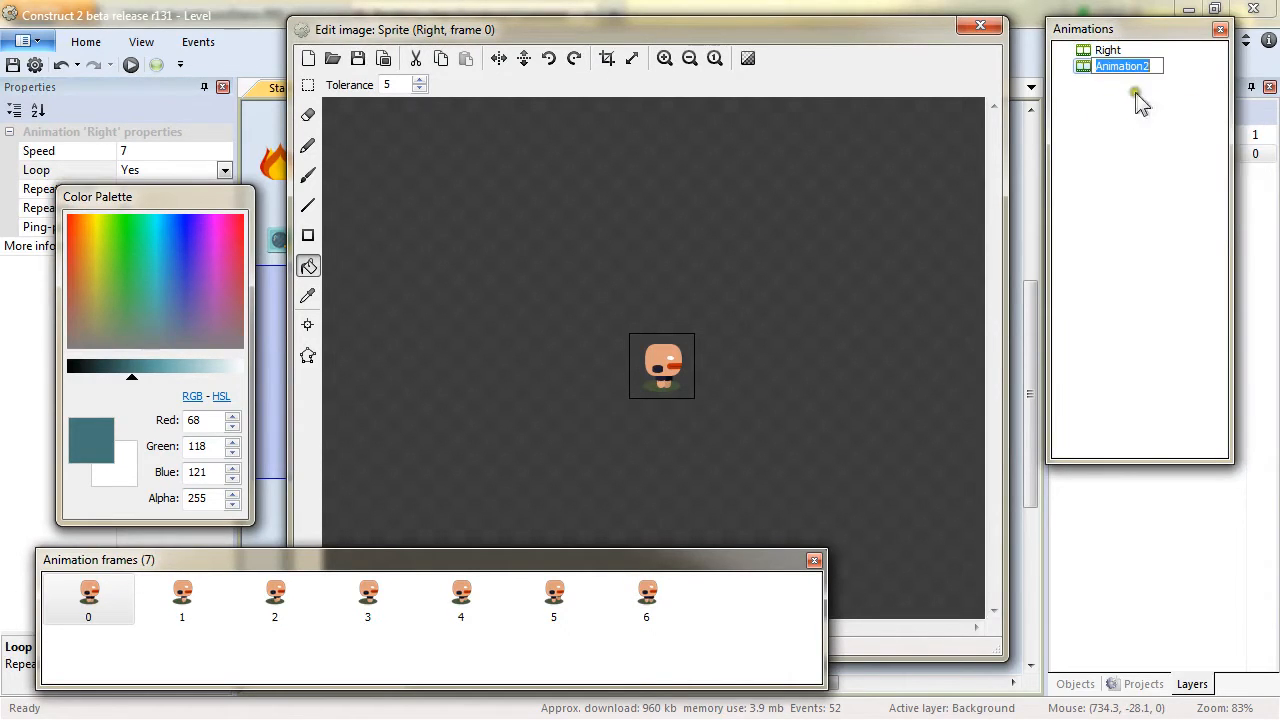
text(Down)
key(Return)
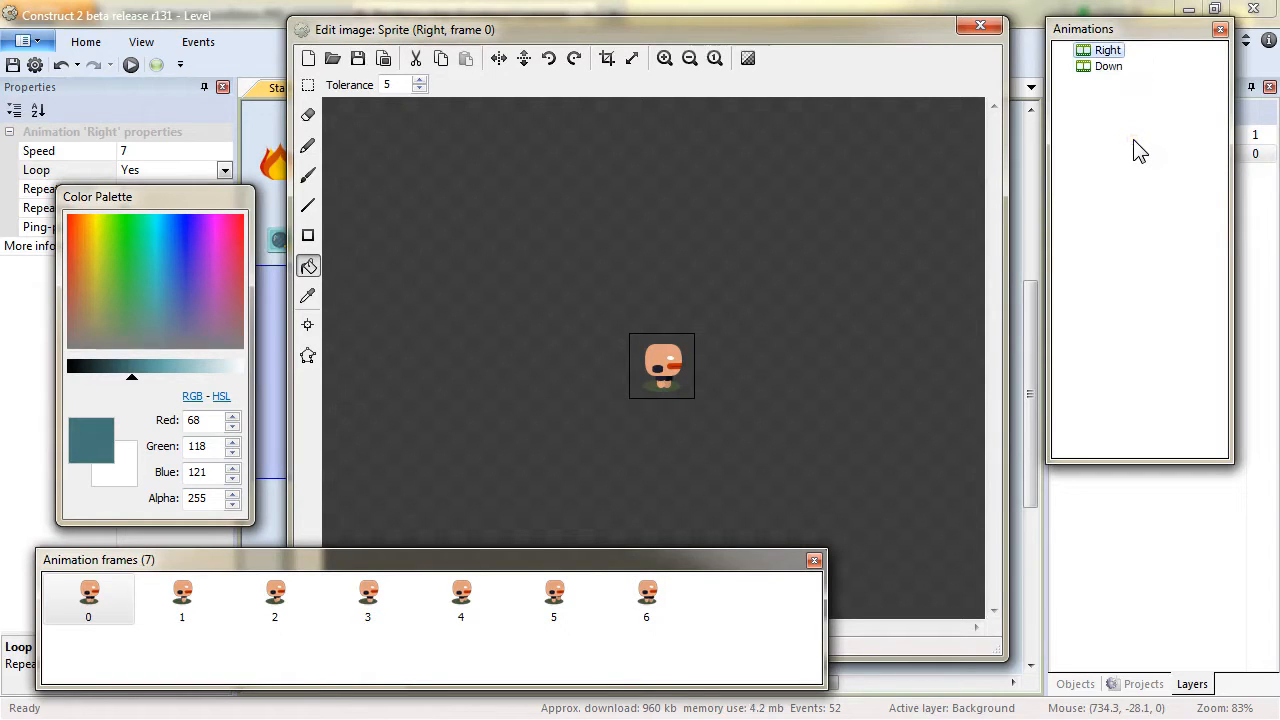
Import Creep_F_f00 to Creep_F_f05 from the Creep Front folder into the Down animation and delete its empty first frame.
click(1106, 67)
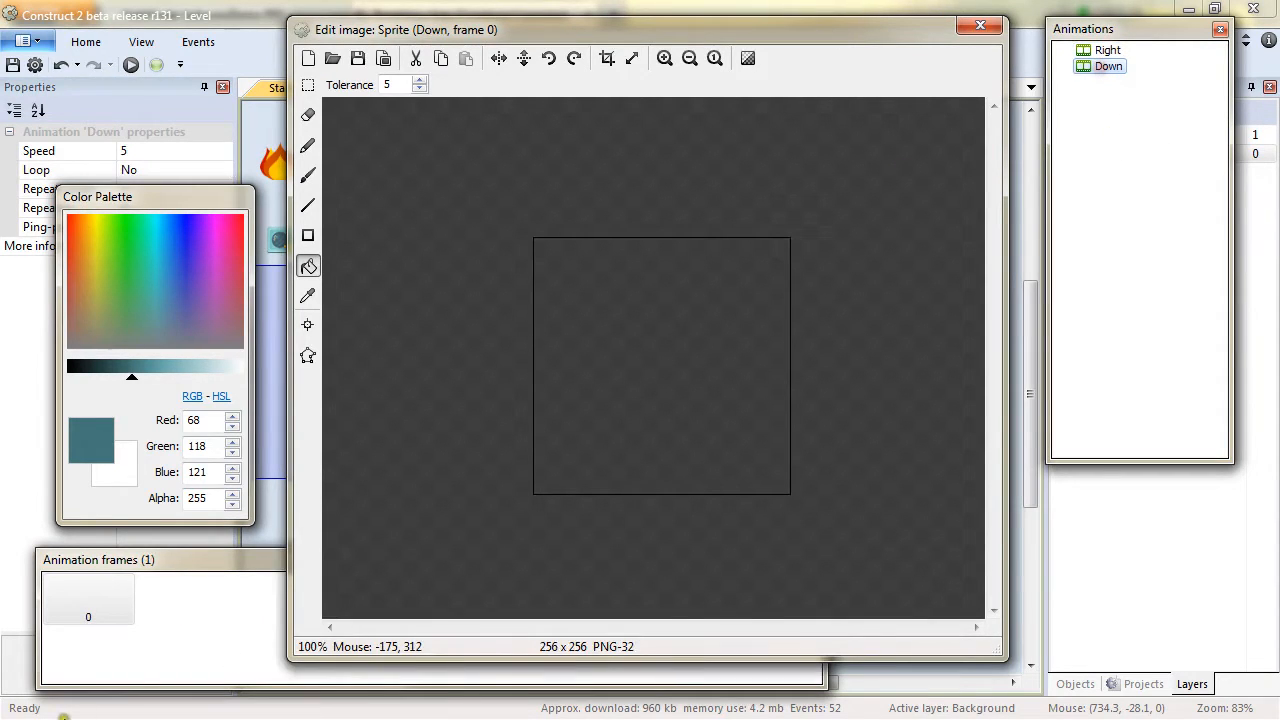
right_click(213, 625)
click(283, 536)
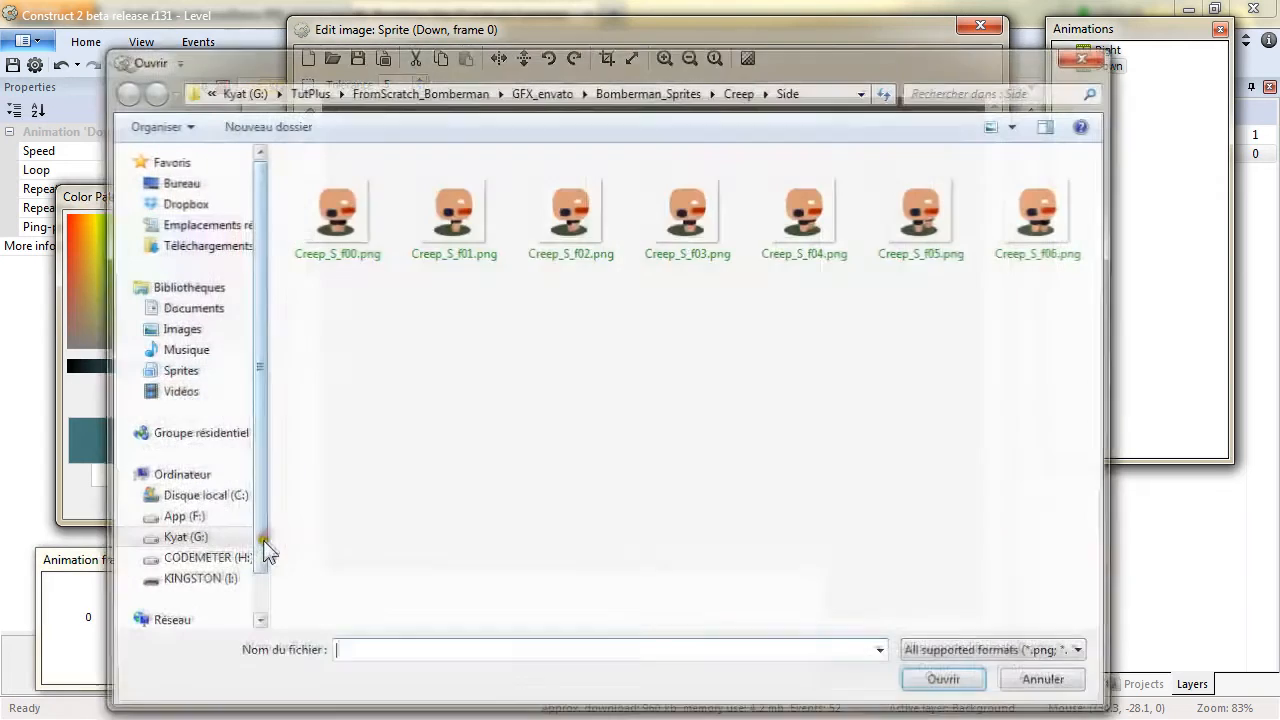
click(745, 89)
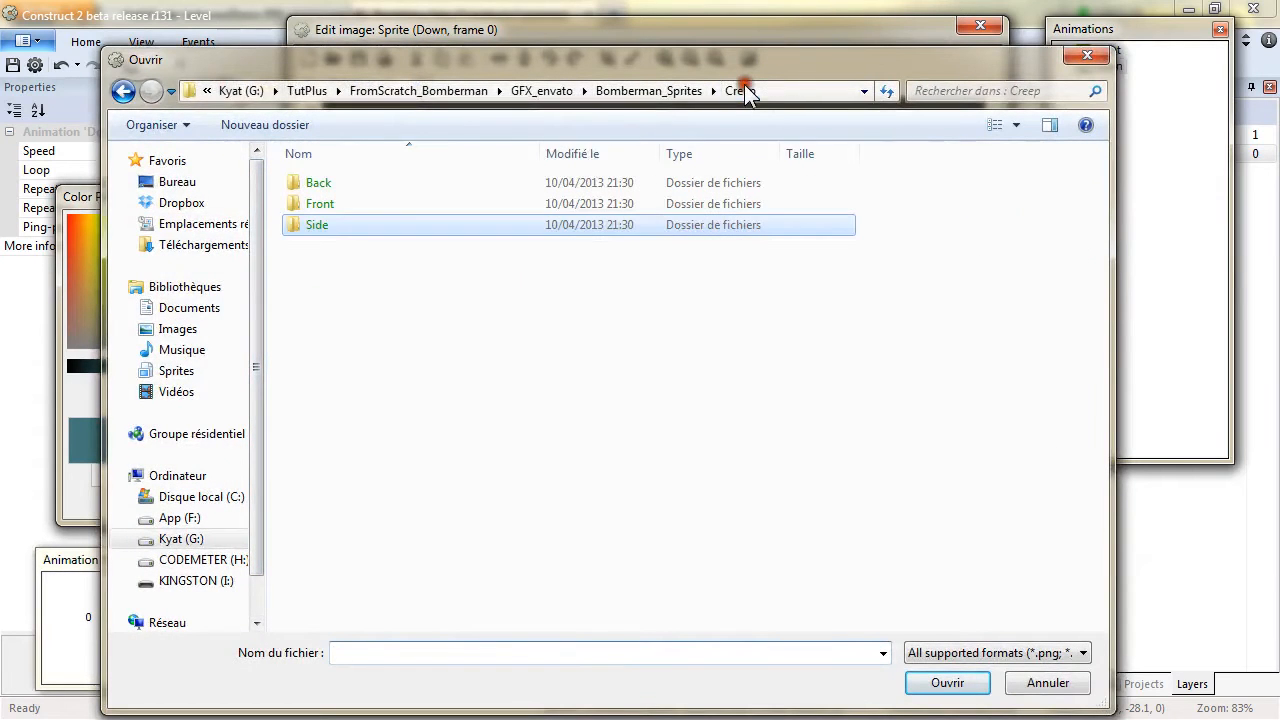
double_click(340, 203)
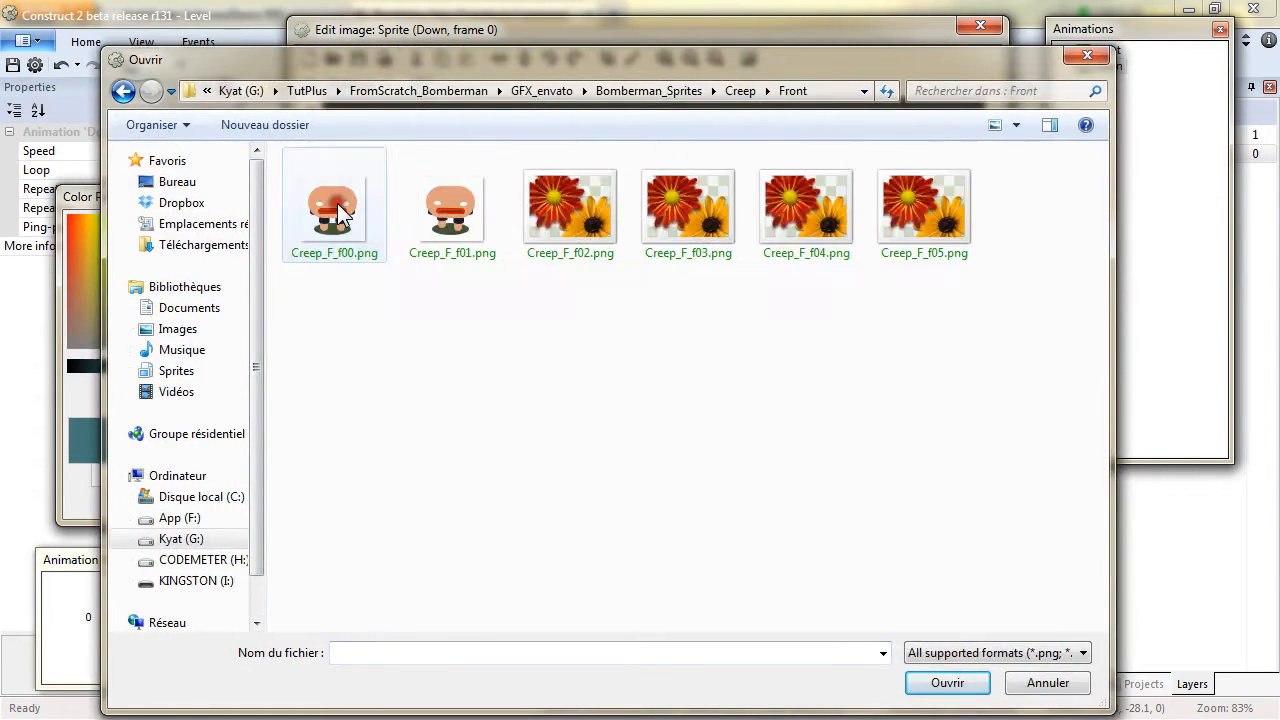
click(330, 210)
shift+click(900, 215)
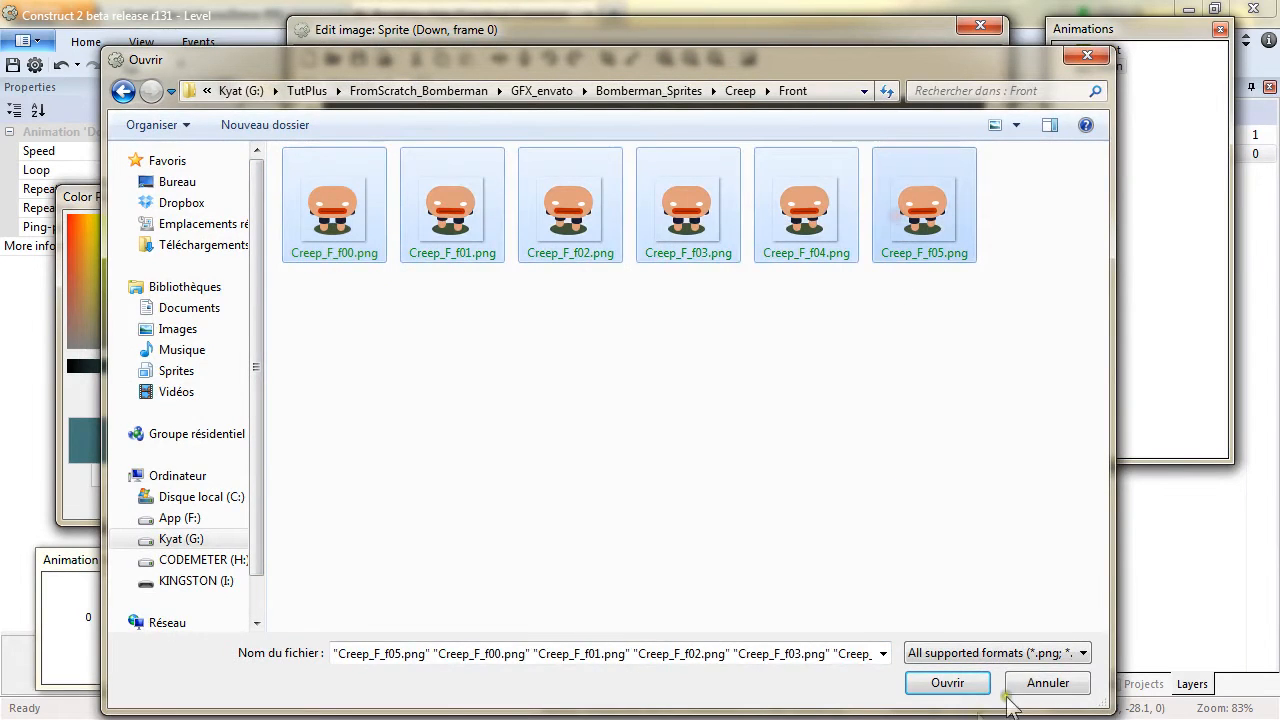
click(948, 683)
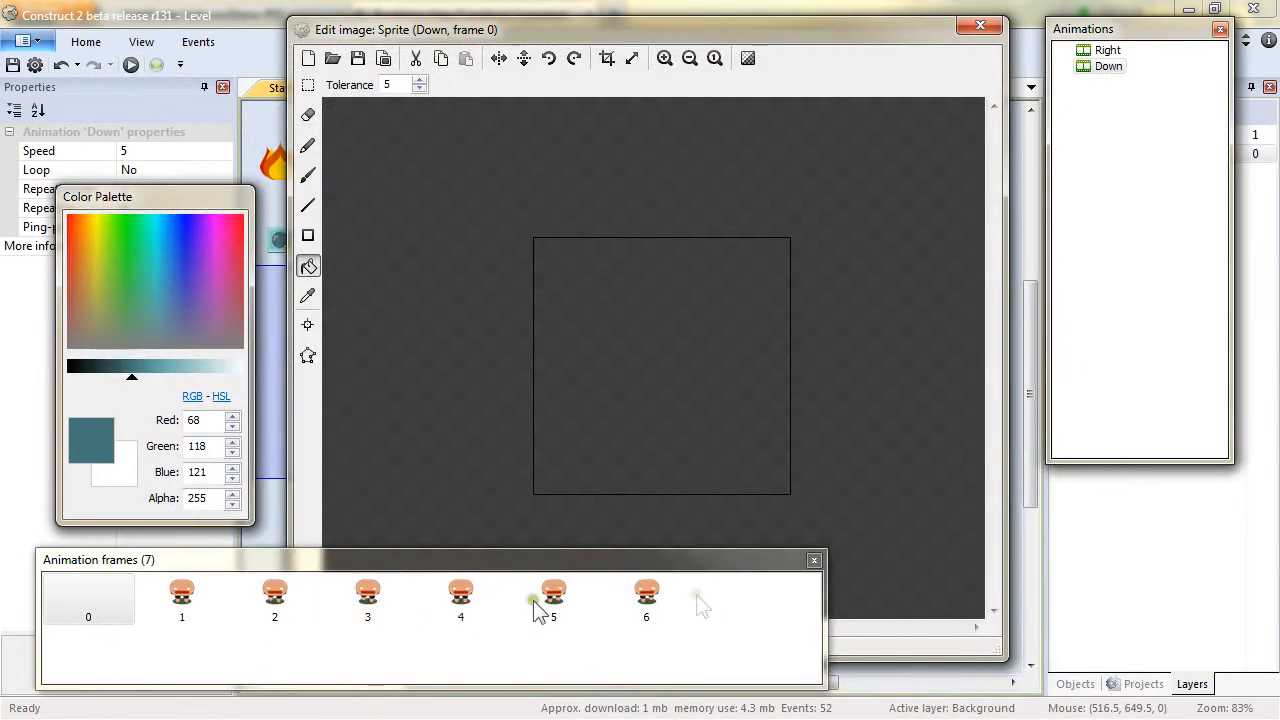
click(107, 580)
key(Delete)
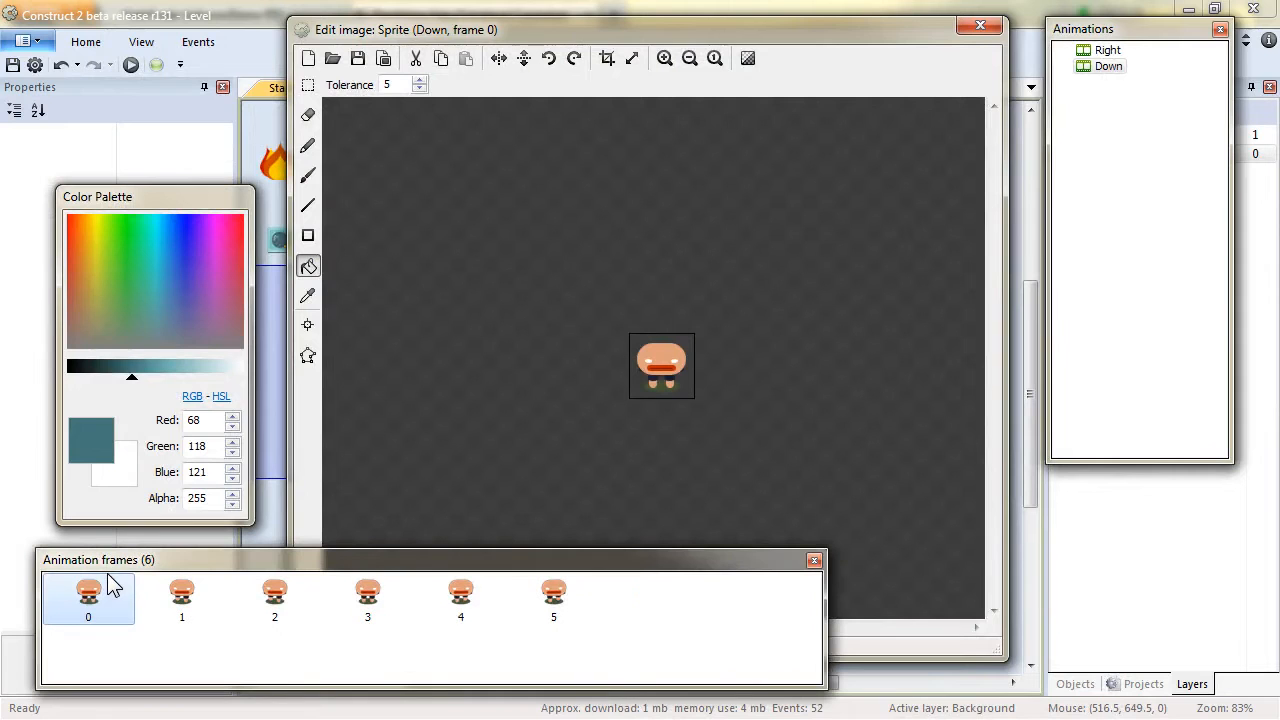
double_click(1106, 68)
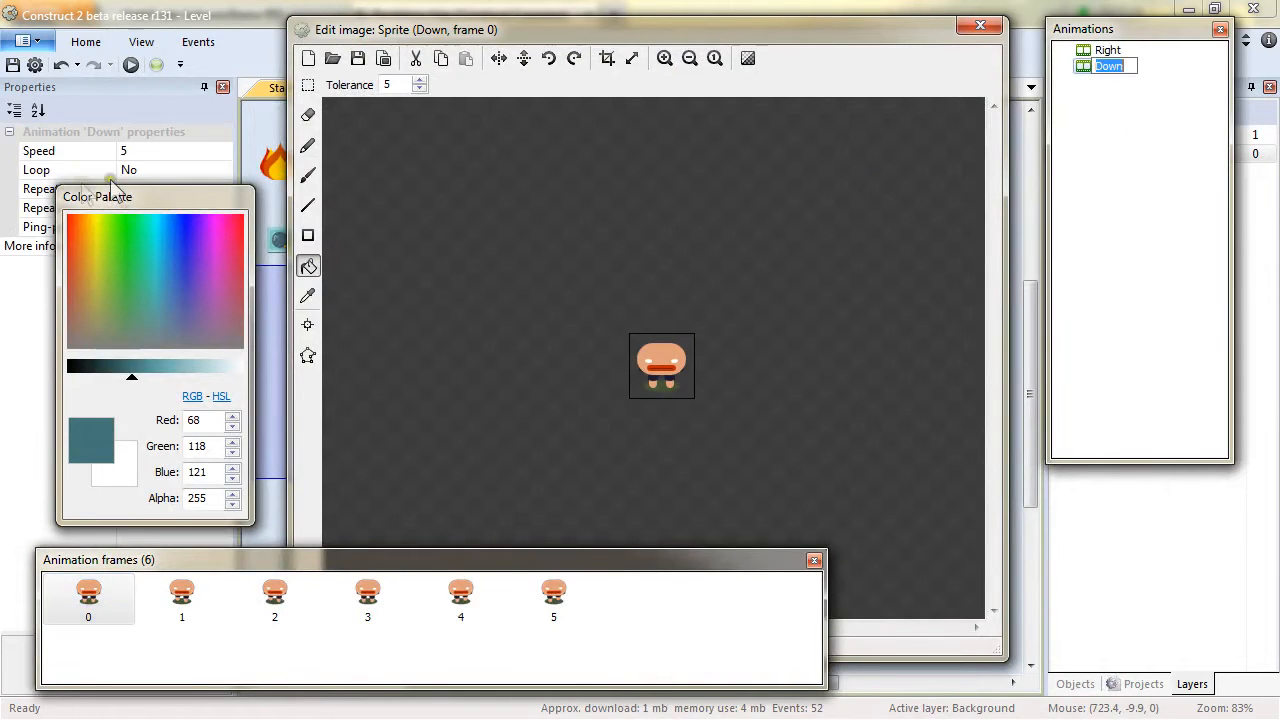
drag(136, 199, 1048, 334)
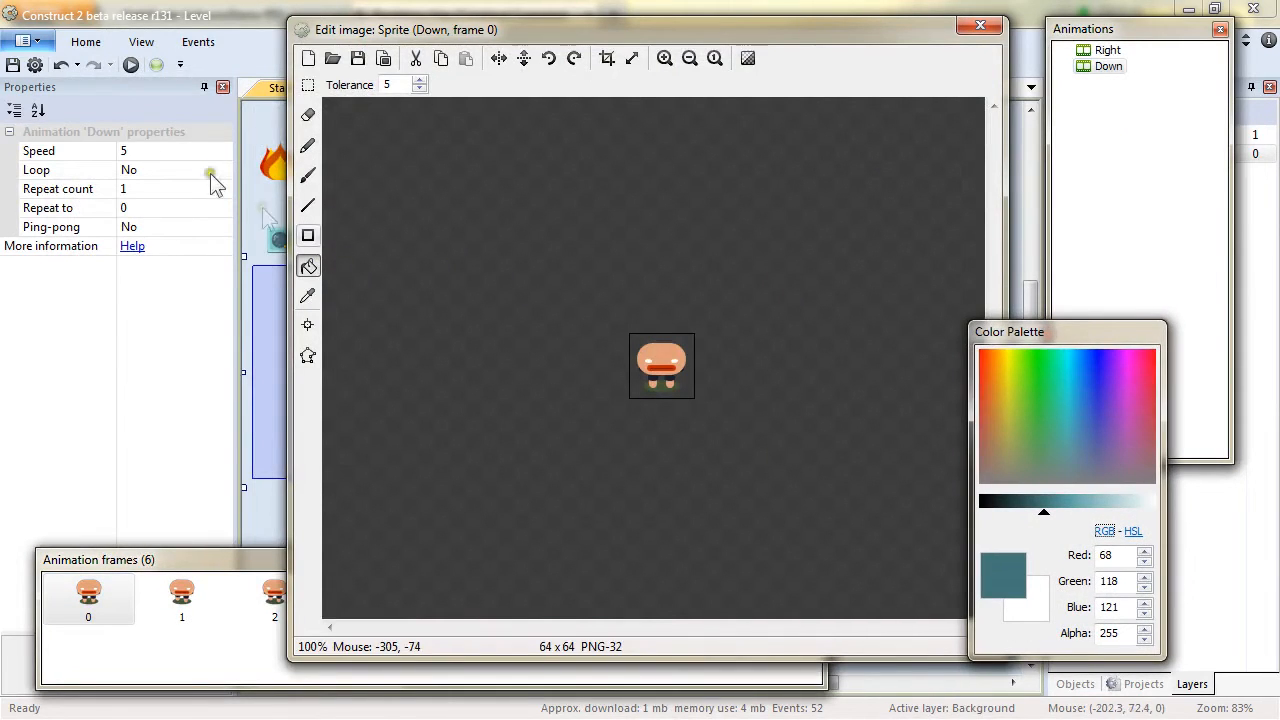
Set the Down animation's speed to 6 and turn its looping on.
click(171, 154)
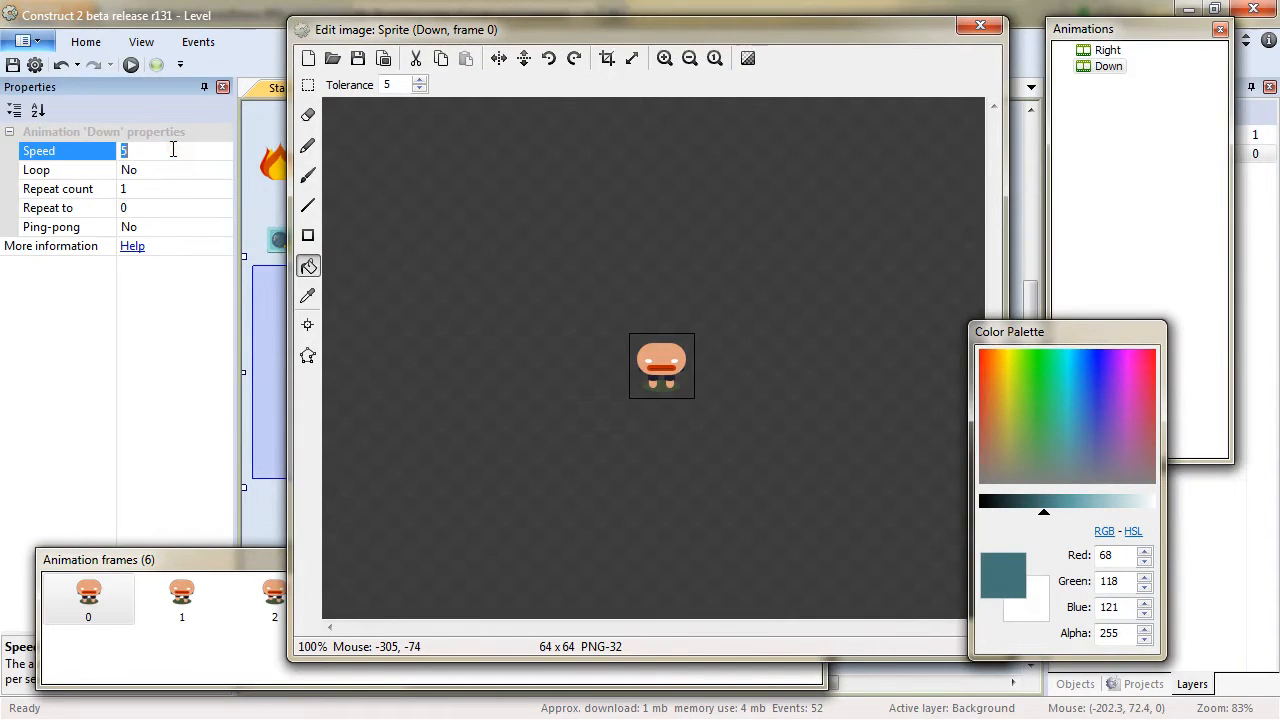
click(225, 171)
click(208, 187)
Add a new animation named Left to the sprite.
right_click(1126, 141)
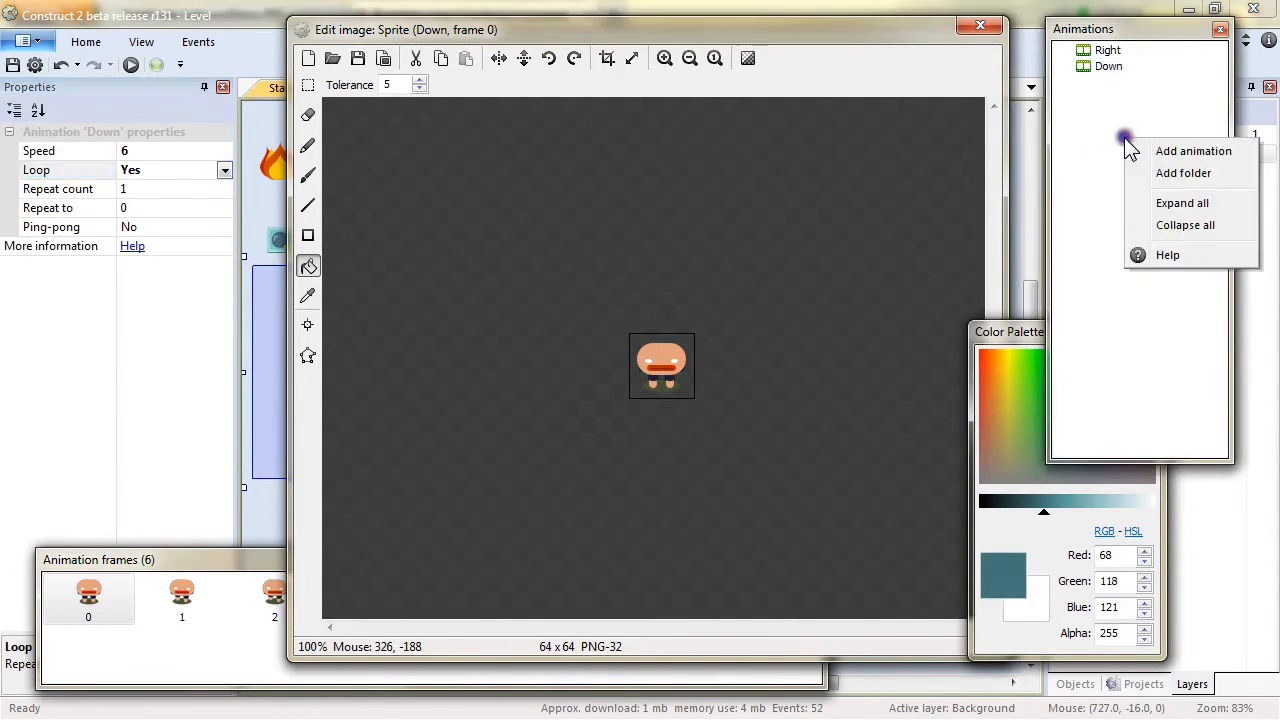
click(1158, 153)
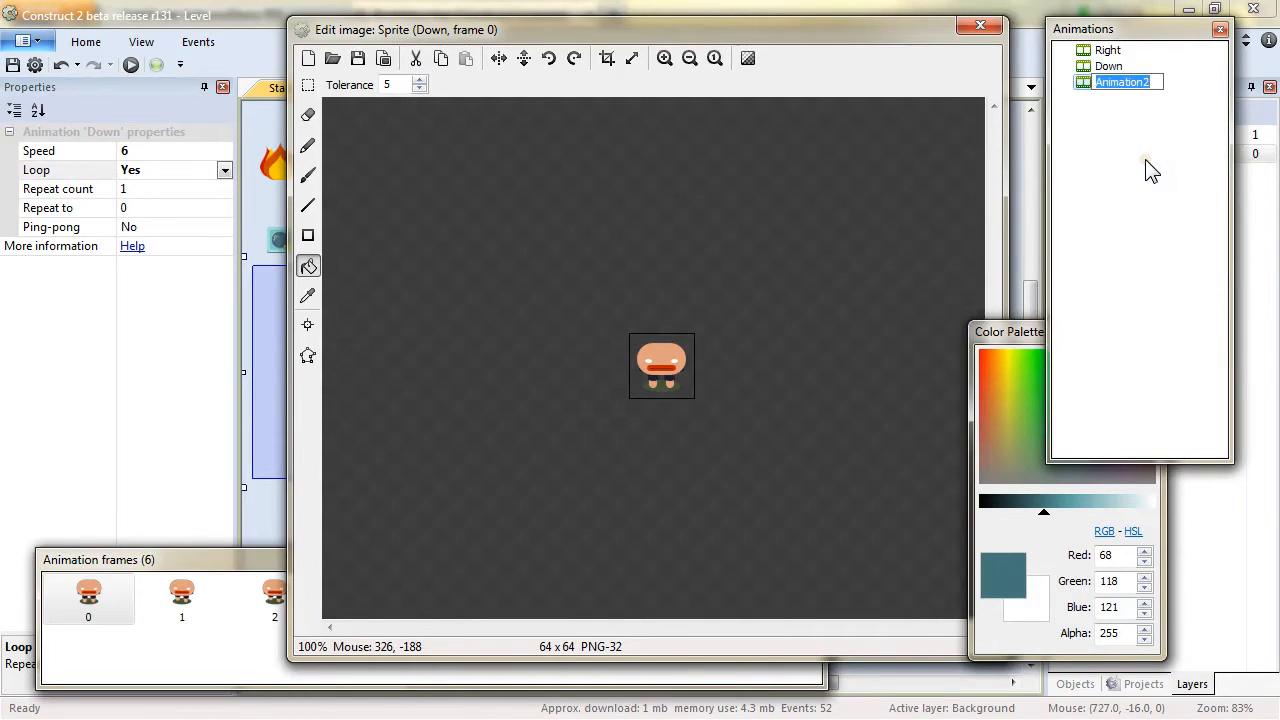
text(Left)
key(Return)
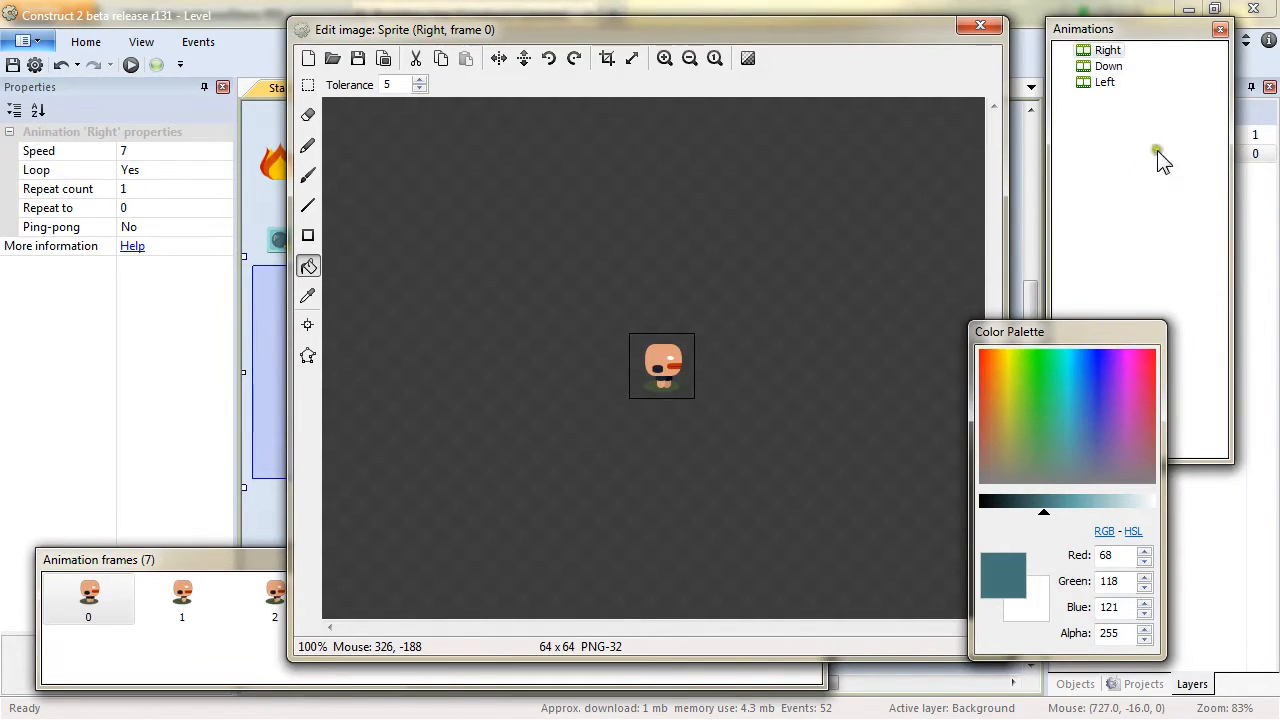
Import Creep_S_f00 to Creep_S_f06 from the Creep Side folder into the Left animation.
click(1104, 83)
right_click(183, 614)
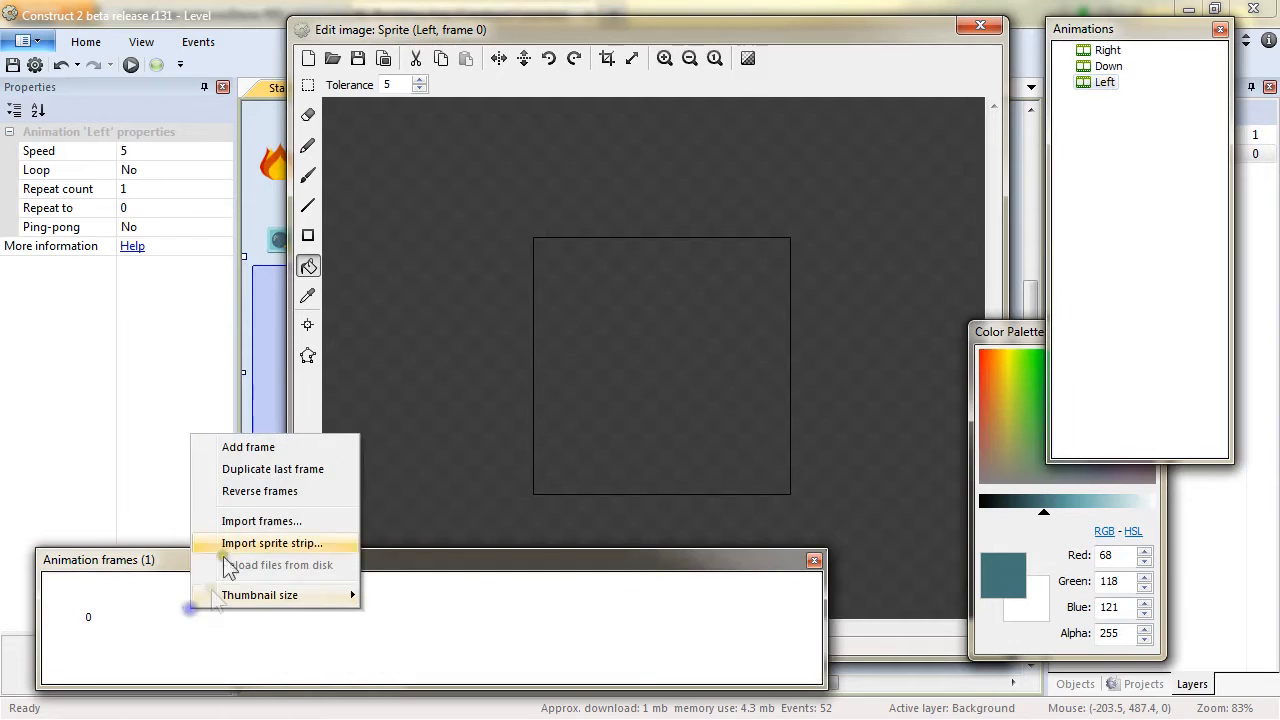
click(261, 524)
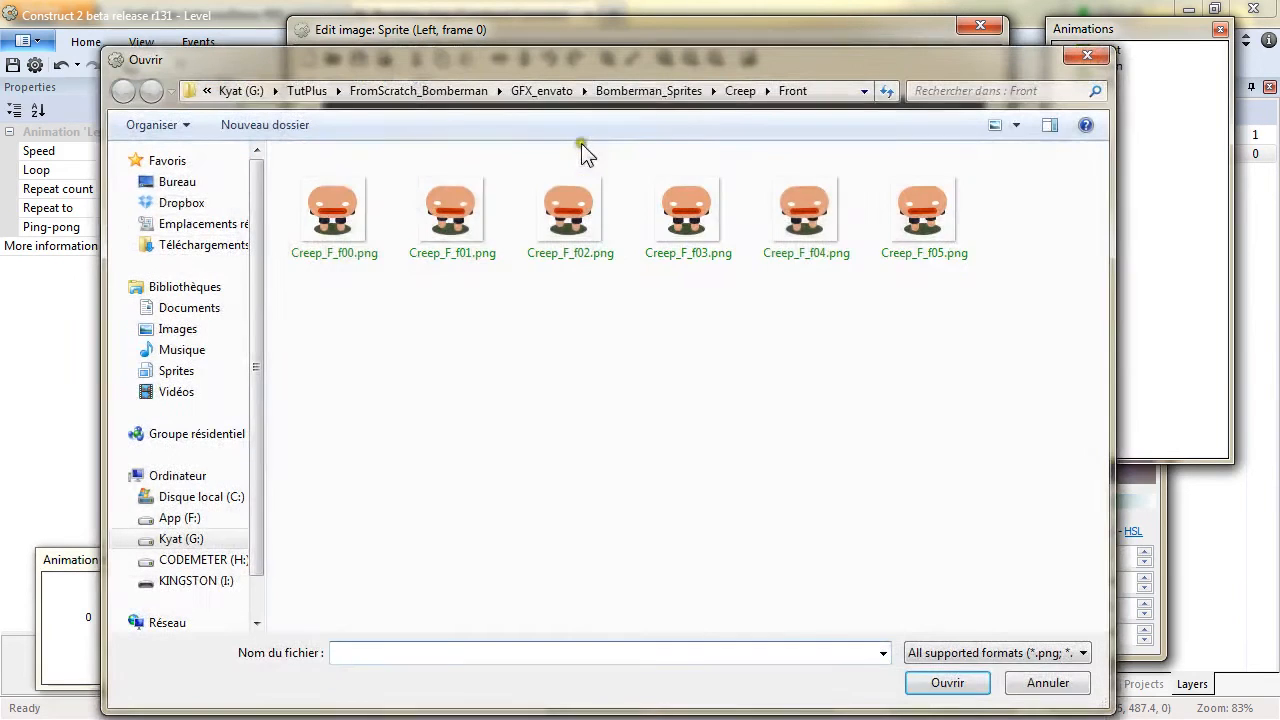
click(740, 90)
double_click(335, 226)
click(335, 228)
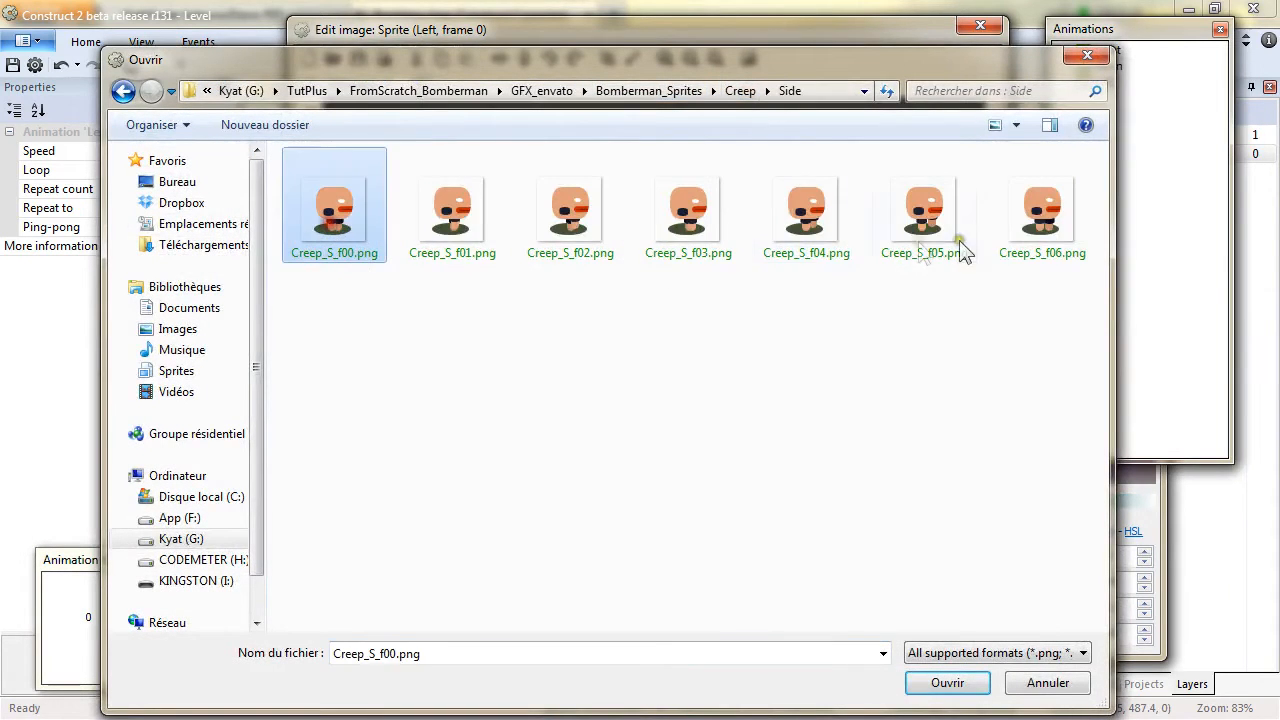
shift+click(1014, 240)
click(943, 681)
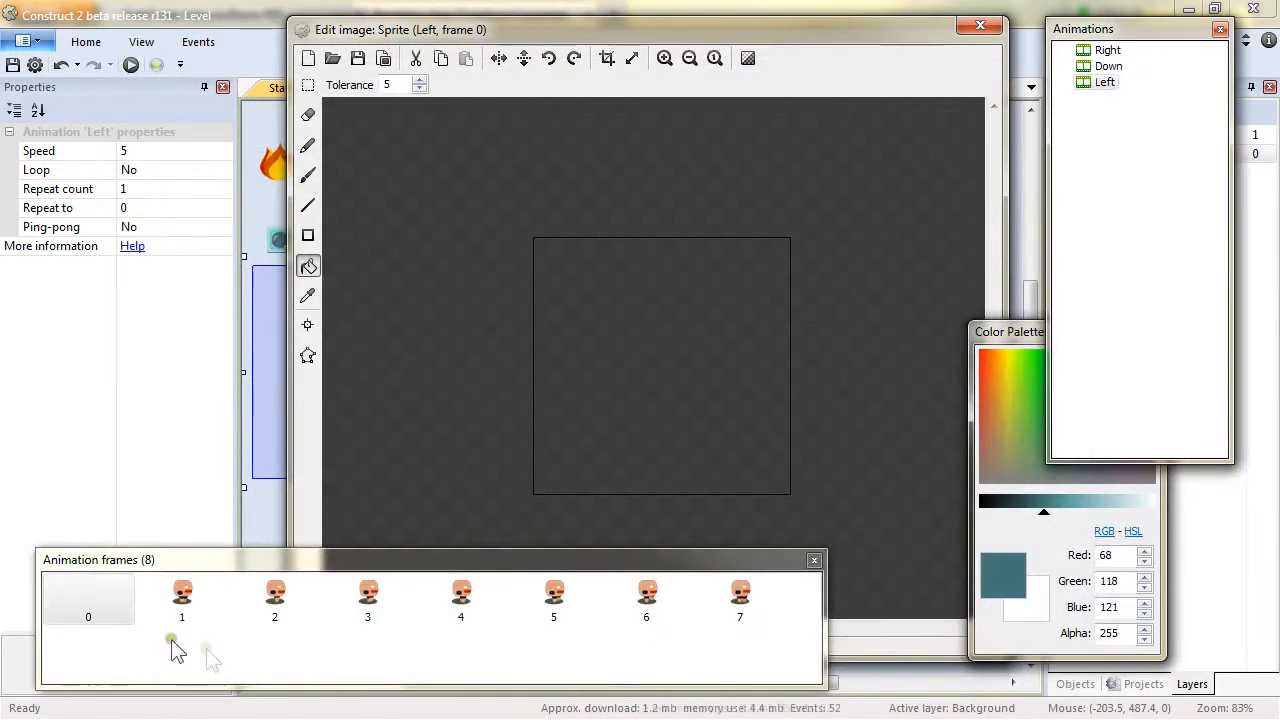
Delete the Left animation's empty first frame and mirror its frames horizontally.
click(93, 596)
key(Delete)
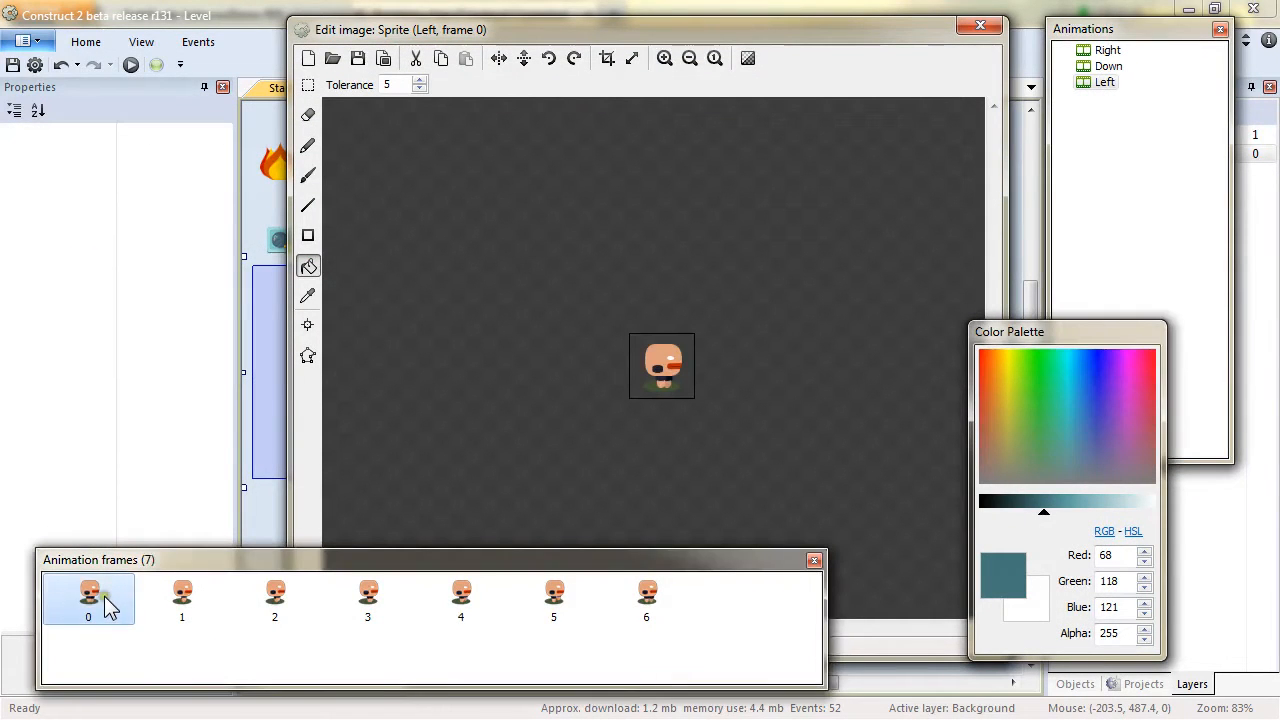
click(499, 59)
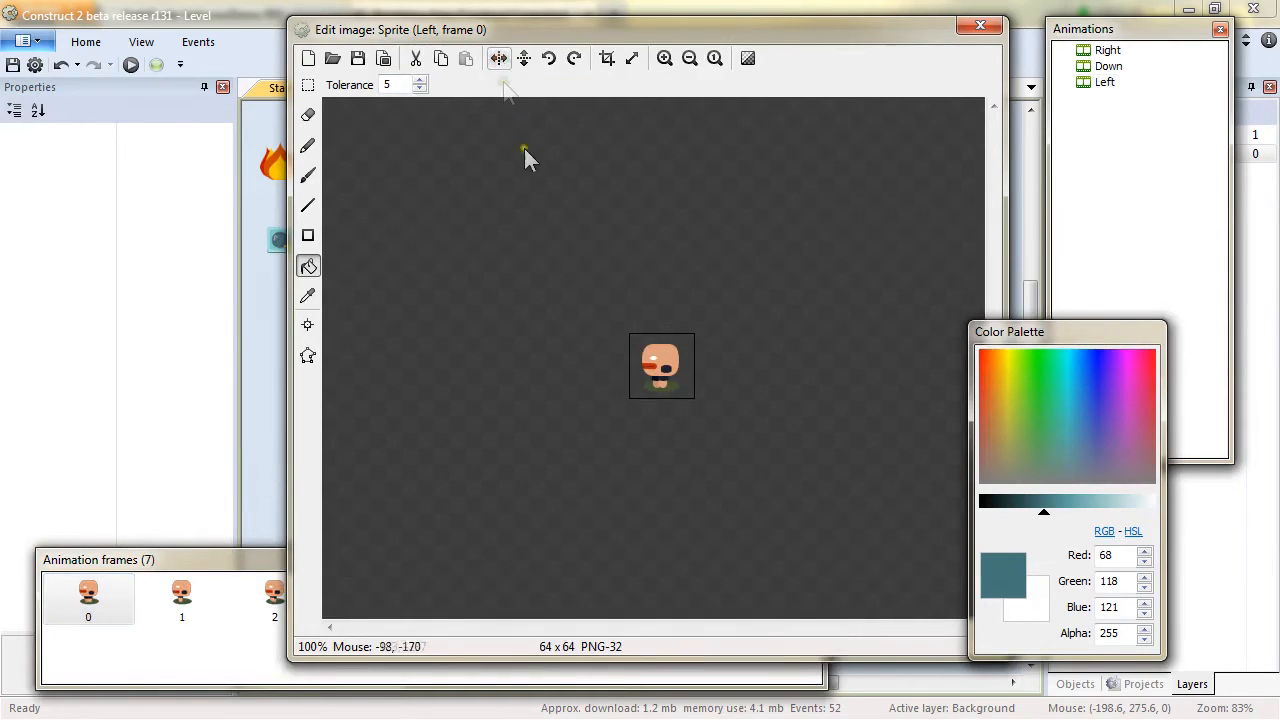
Add a new animation named Up to the sprite.
right_click(1137, 137)
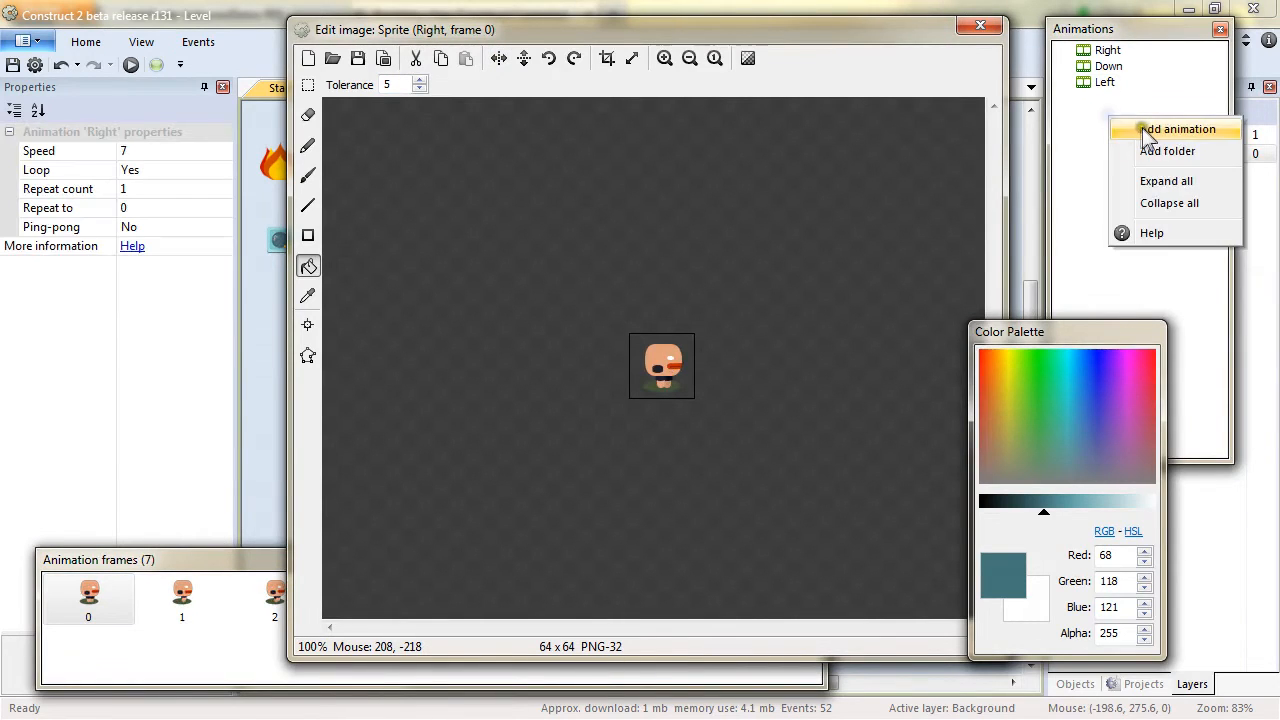
click(1110, 126)
text(U)
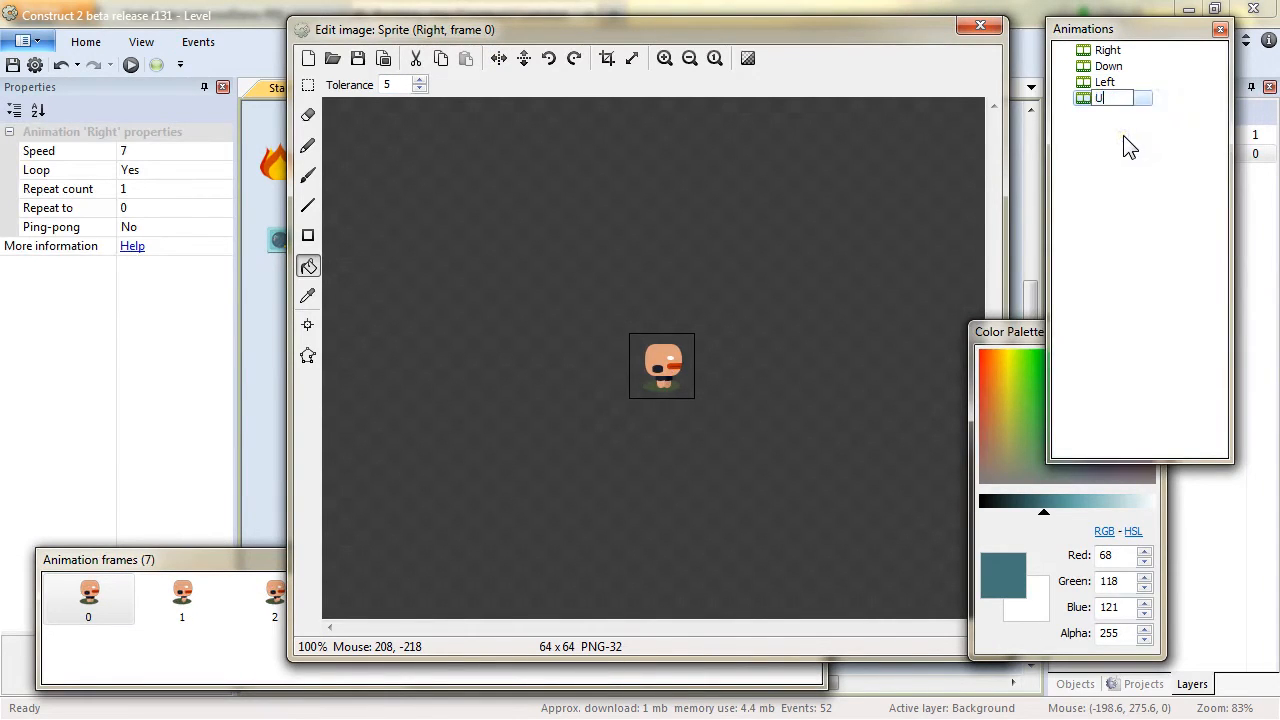
text(p)
key(Return)
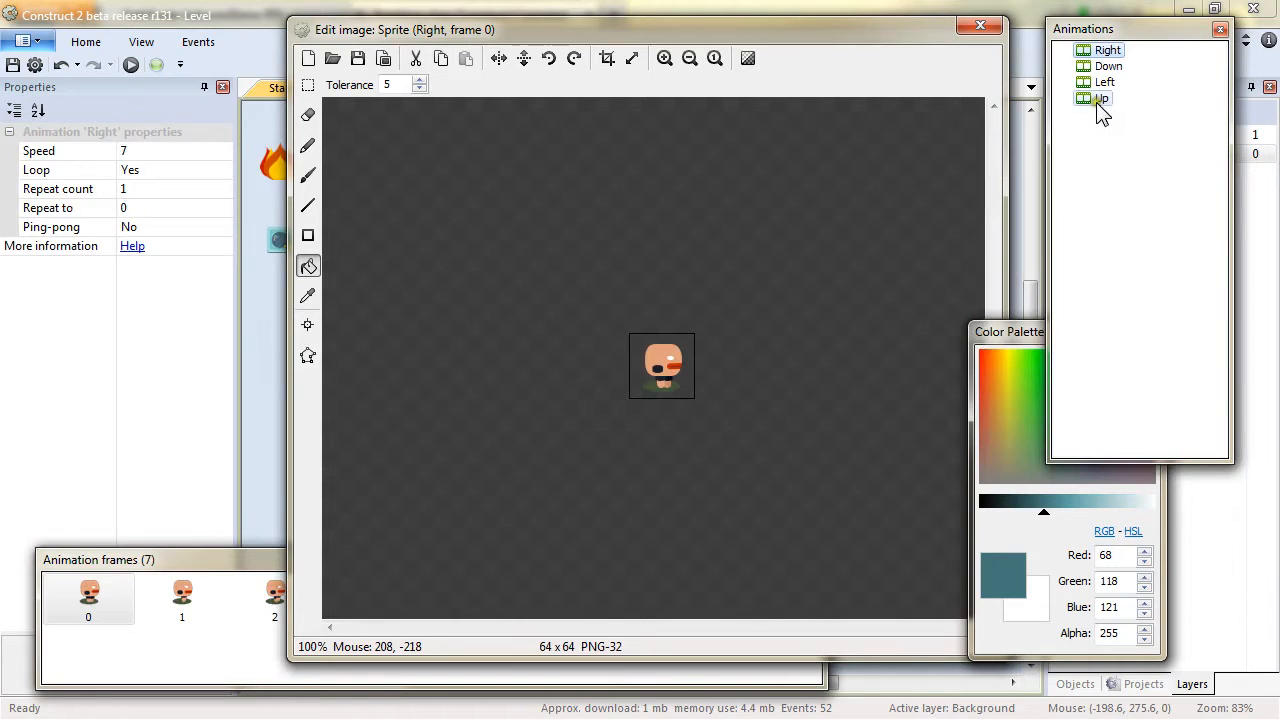
Import Creep_B_f00 to Creep_B_f05 from the Creep Back folder into the Up animation and delete its empty first frame.
click(1096, 102)
right_click(177, 640)
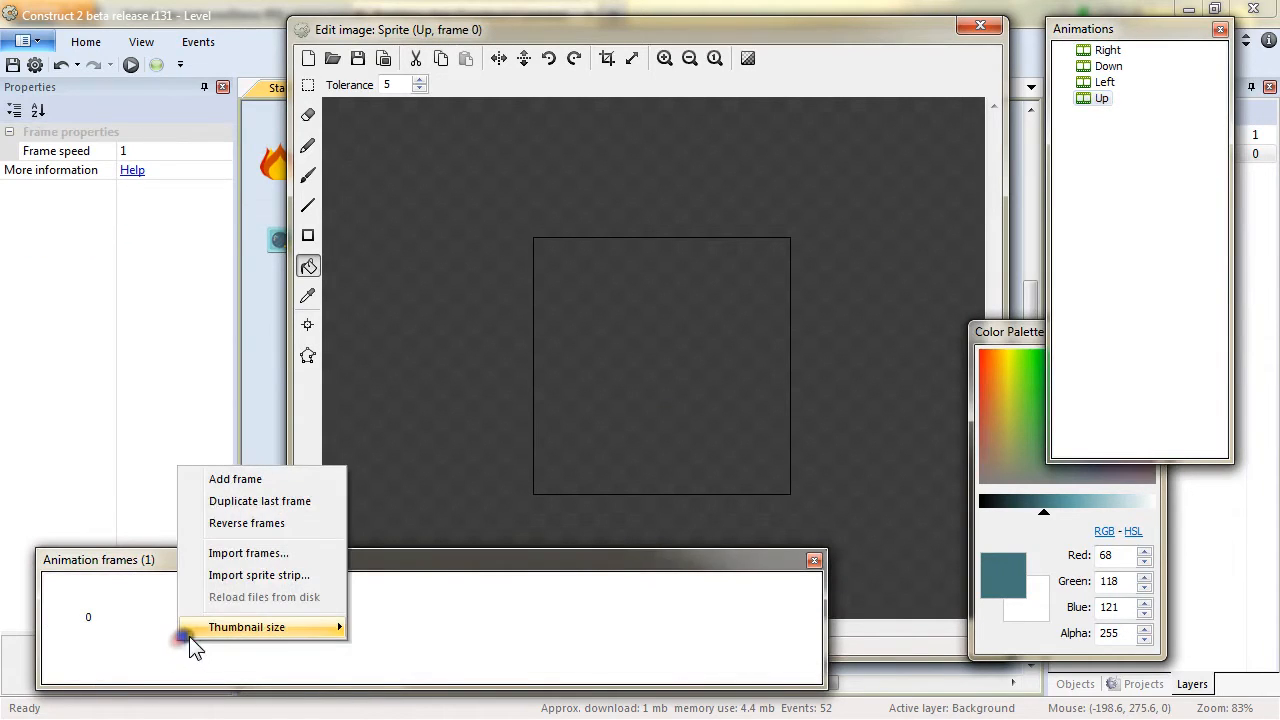
click(271, 551)
click(740, 91)
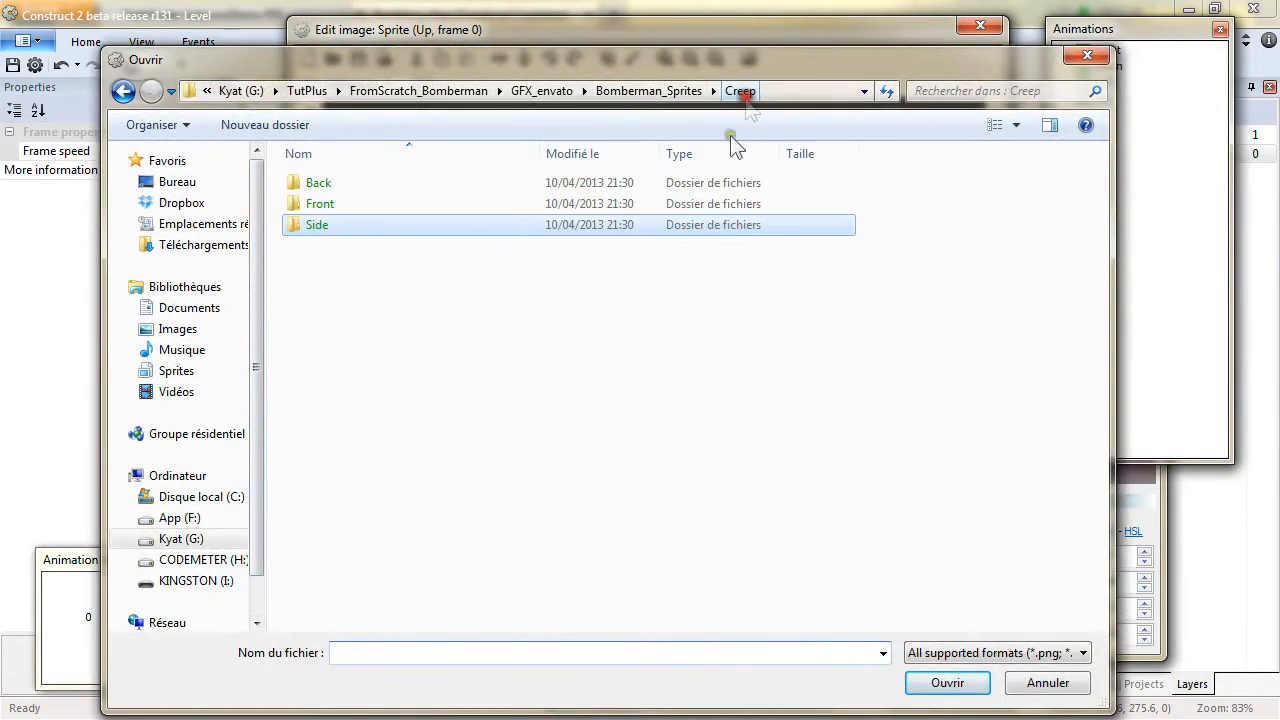
double_click(318, 183)
click(333, 205)
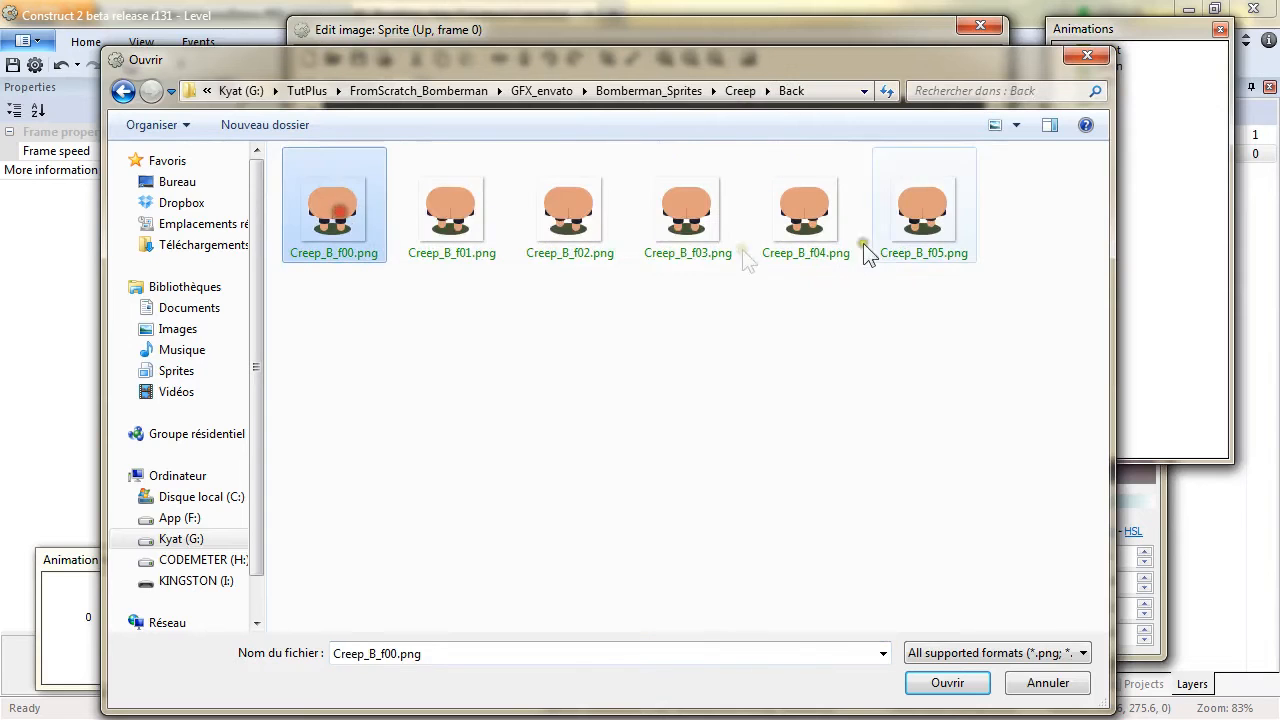
shift+click(903, 238)
click(947, 683)
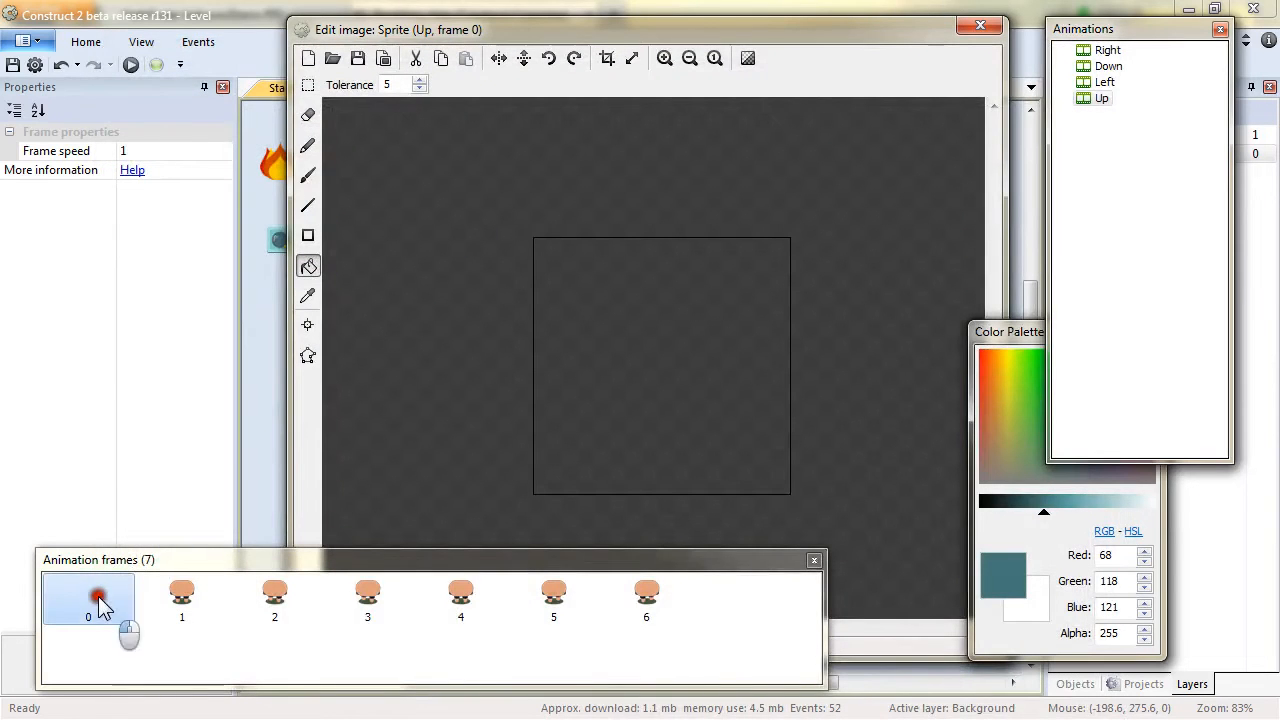
key(Delete)
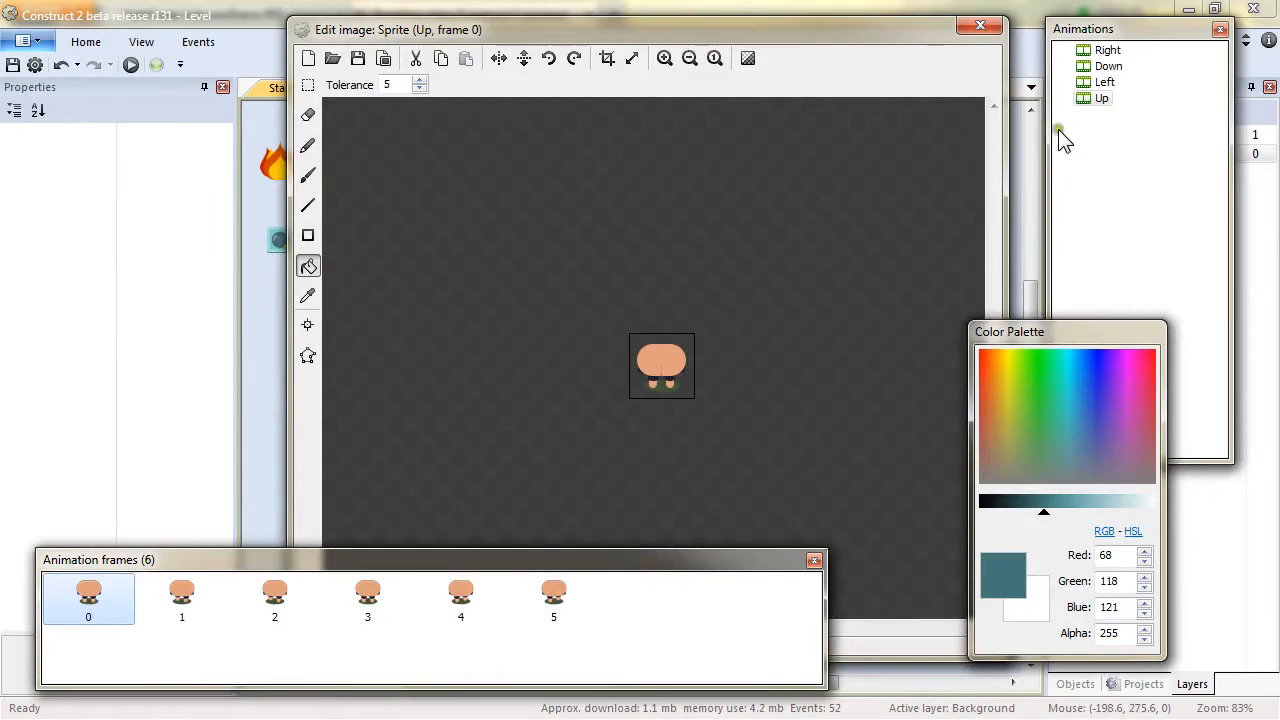
Set the Left animation's speed to 7 and turn its looping on.
click(1101, 82)
click(163, 150)
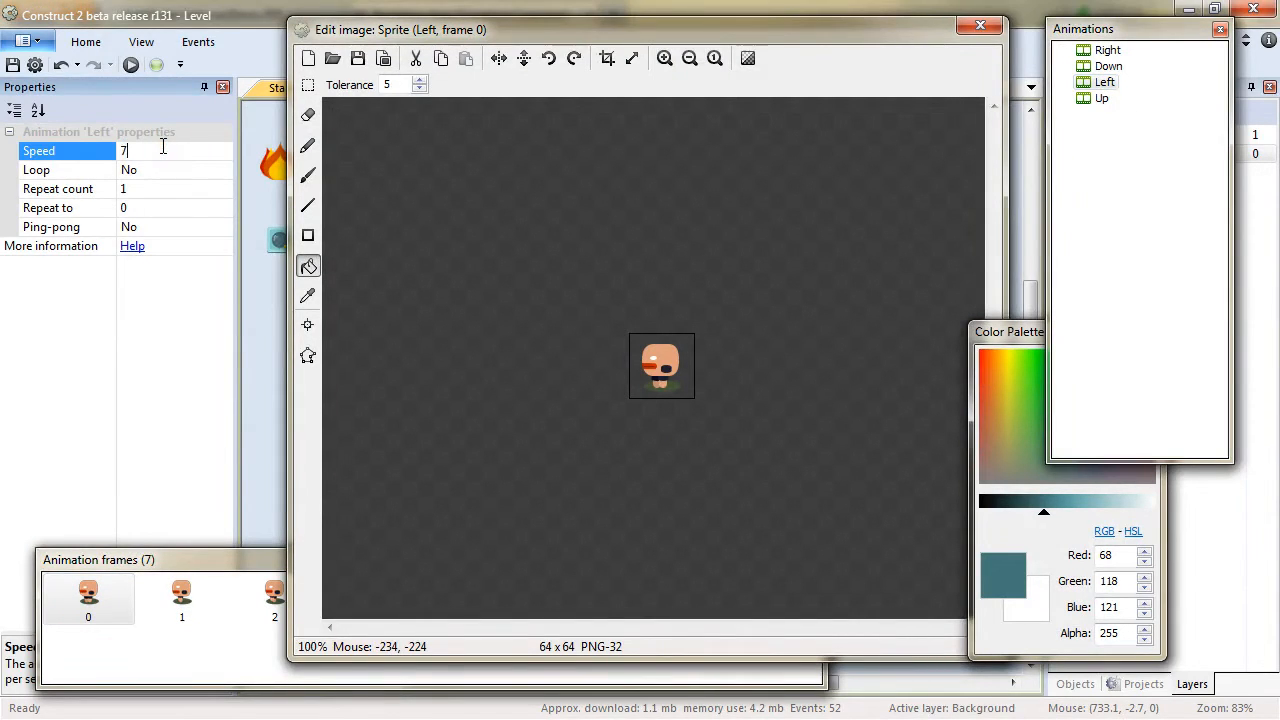
click(224, 171)
click(224, 189)
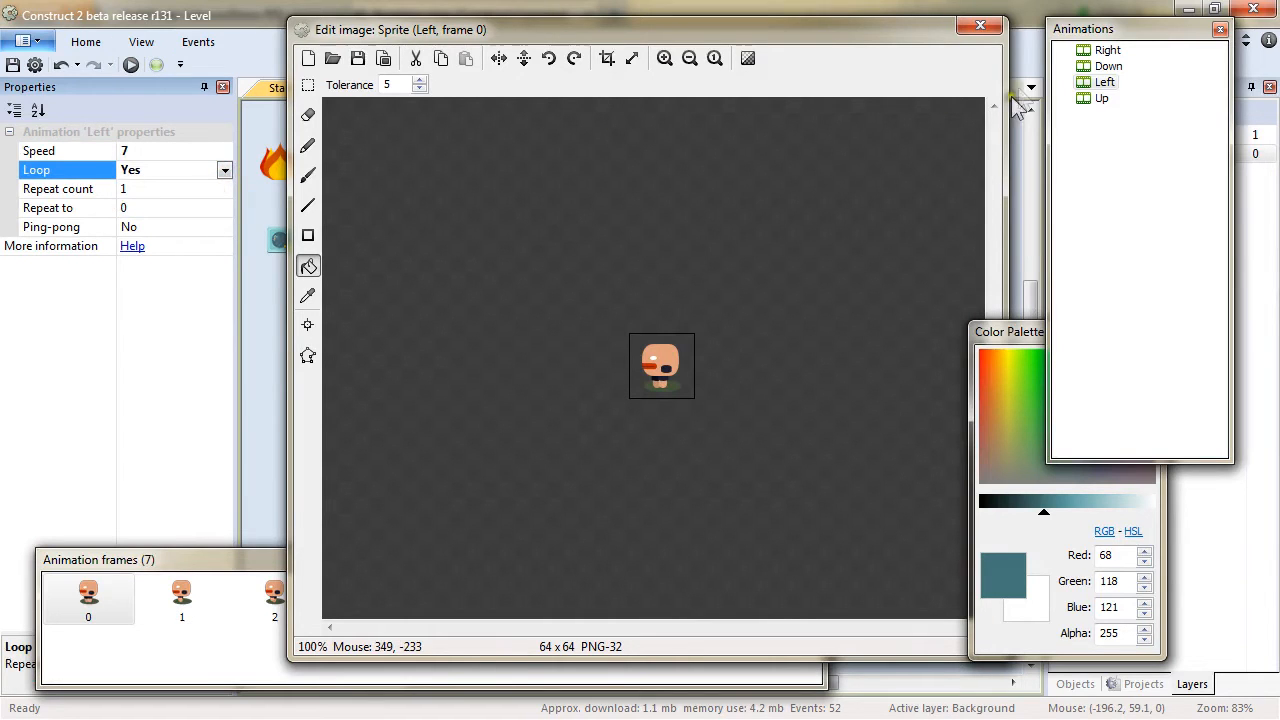
Set the Up animation's speed to 6 and turn its looping on.
click(1101, 98)
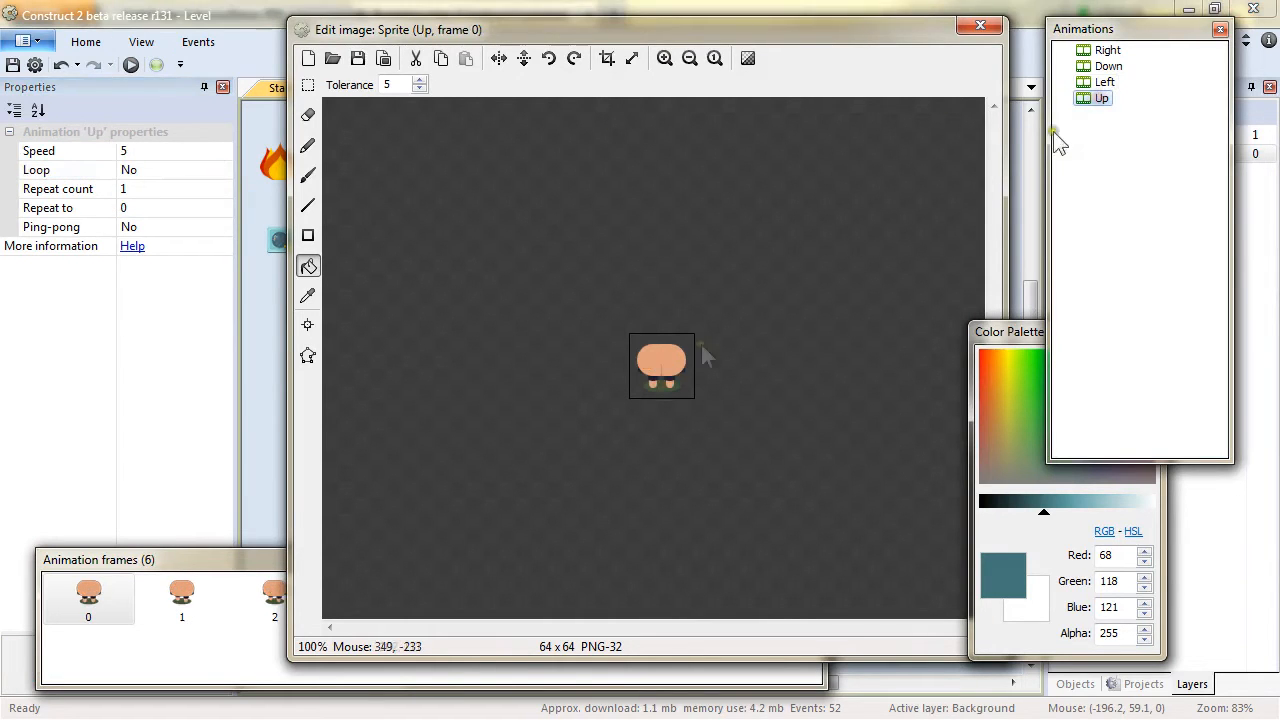
click(142, 150)
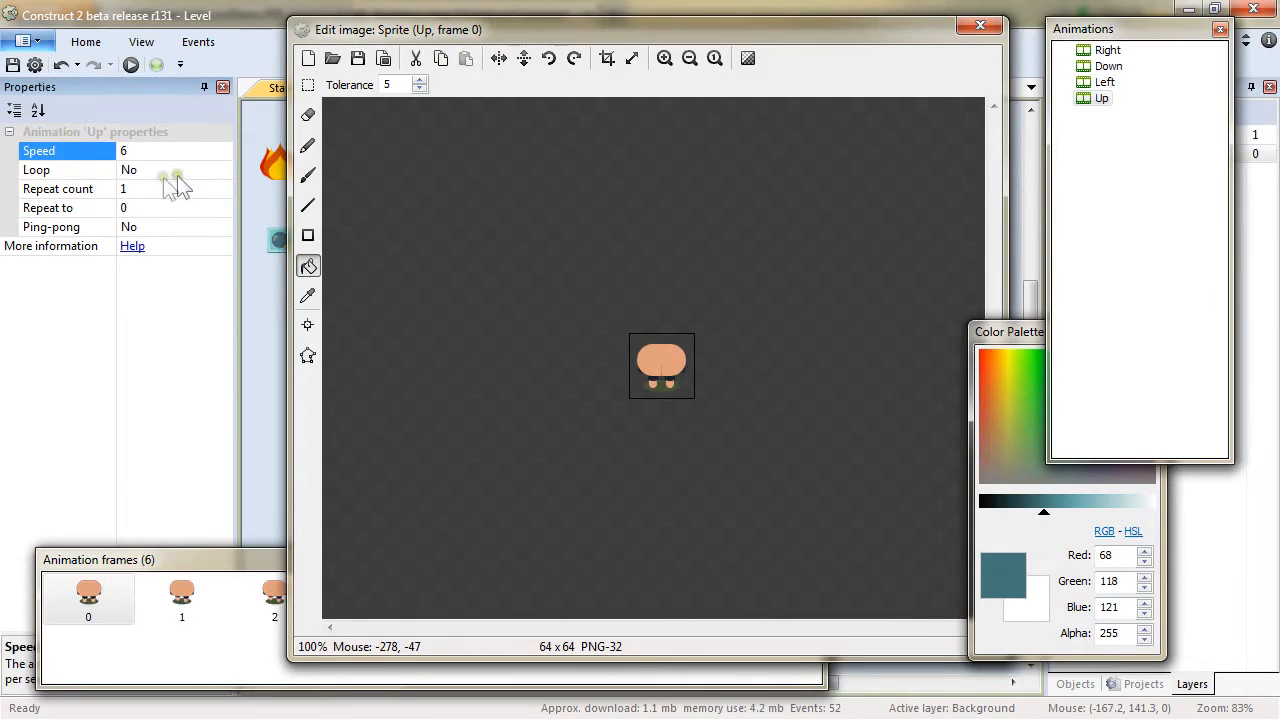
click(224, 171)
click(210, 204)
click(226, 170)
click(208, 189)
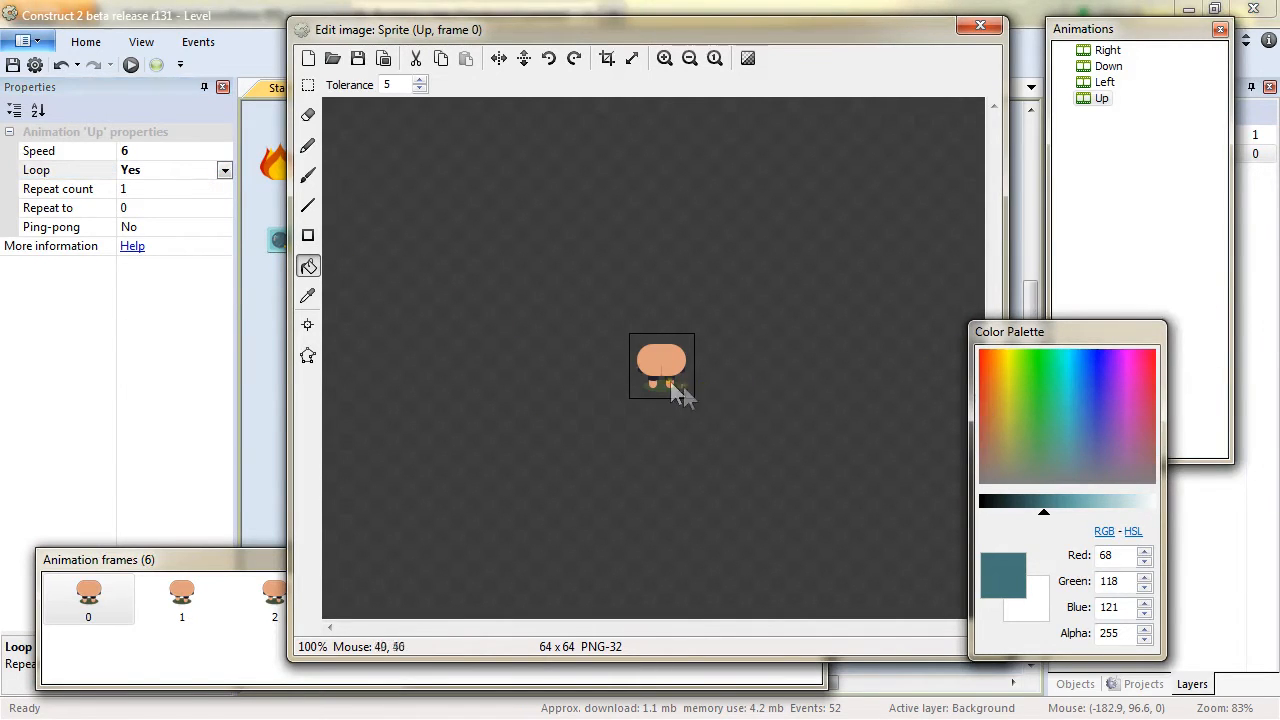
In the Right animation's collision polygon, move the top-left point to 4, 4.
click(1107, 50)
click(308, 356)
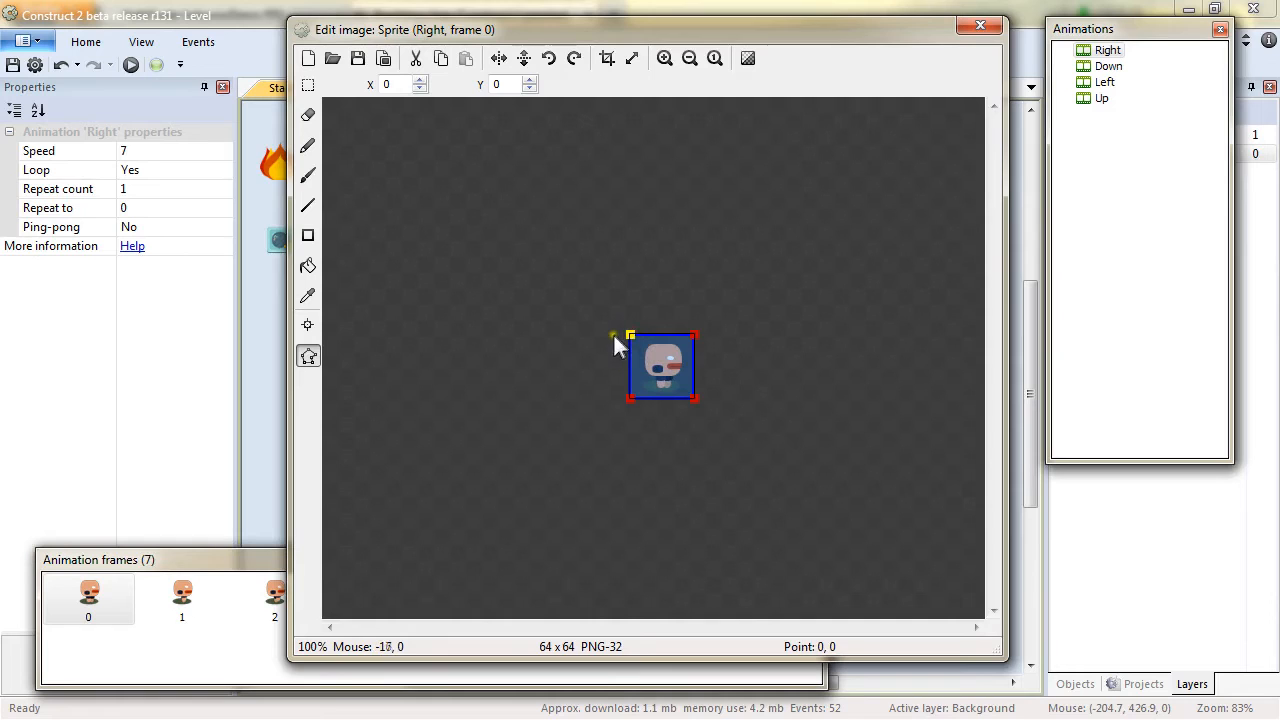
click(389, 84)
key(BackSpace)
text(4)
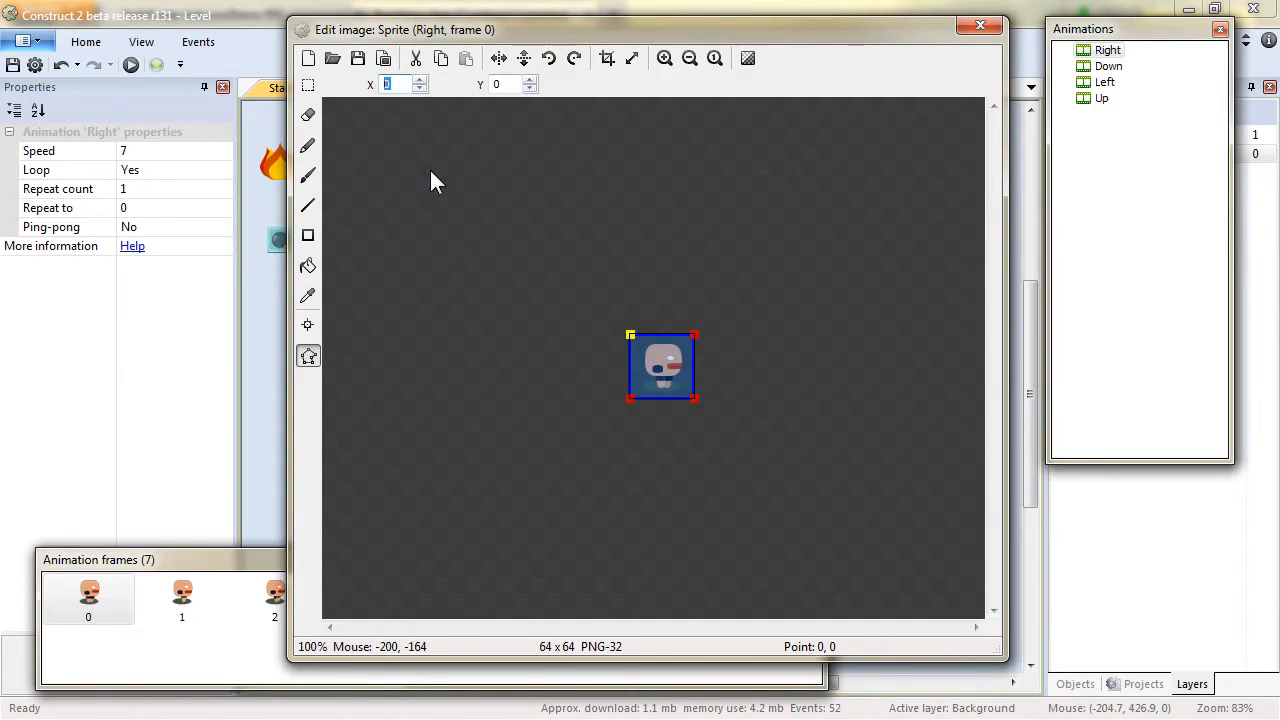
key(Return)
double_click(485, 84)
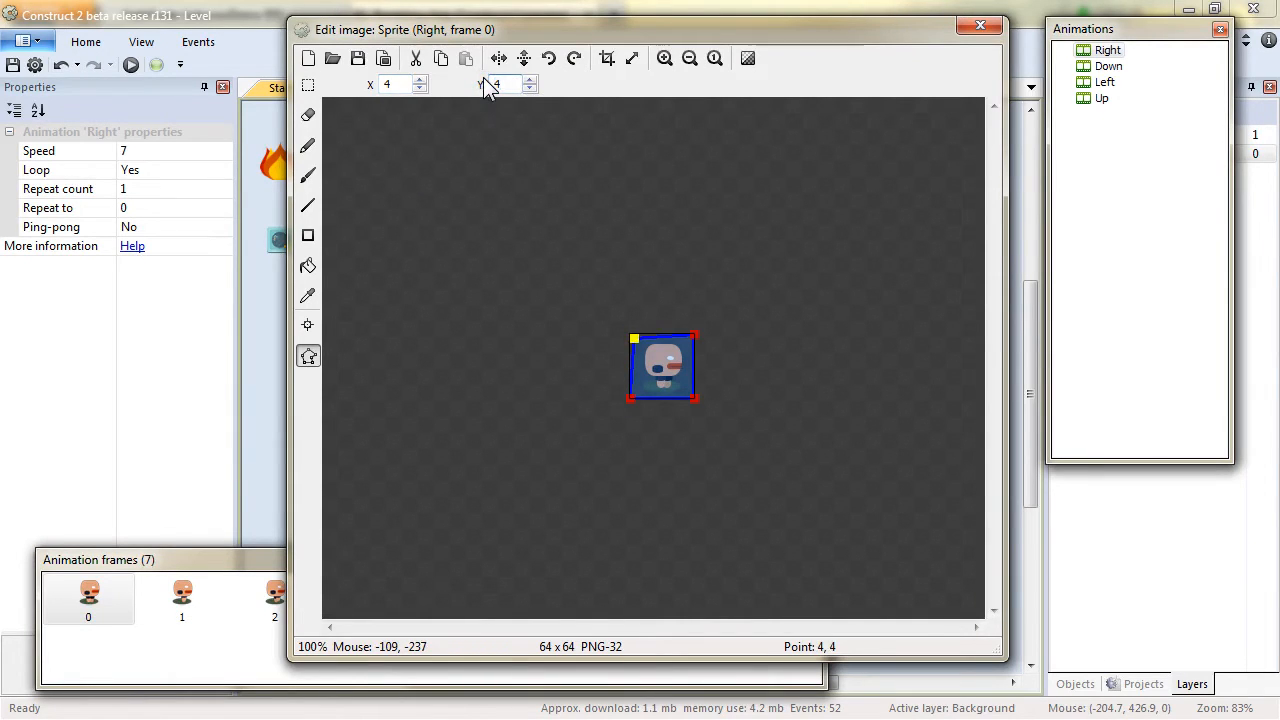
Move the collision polygon's top-right point to 60, 4.
click(695, 330)
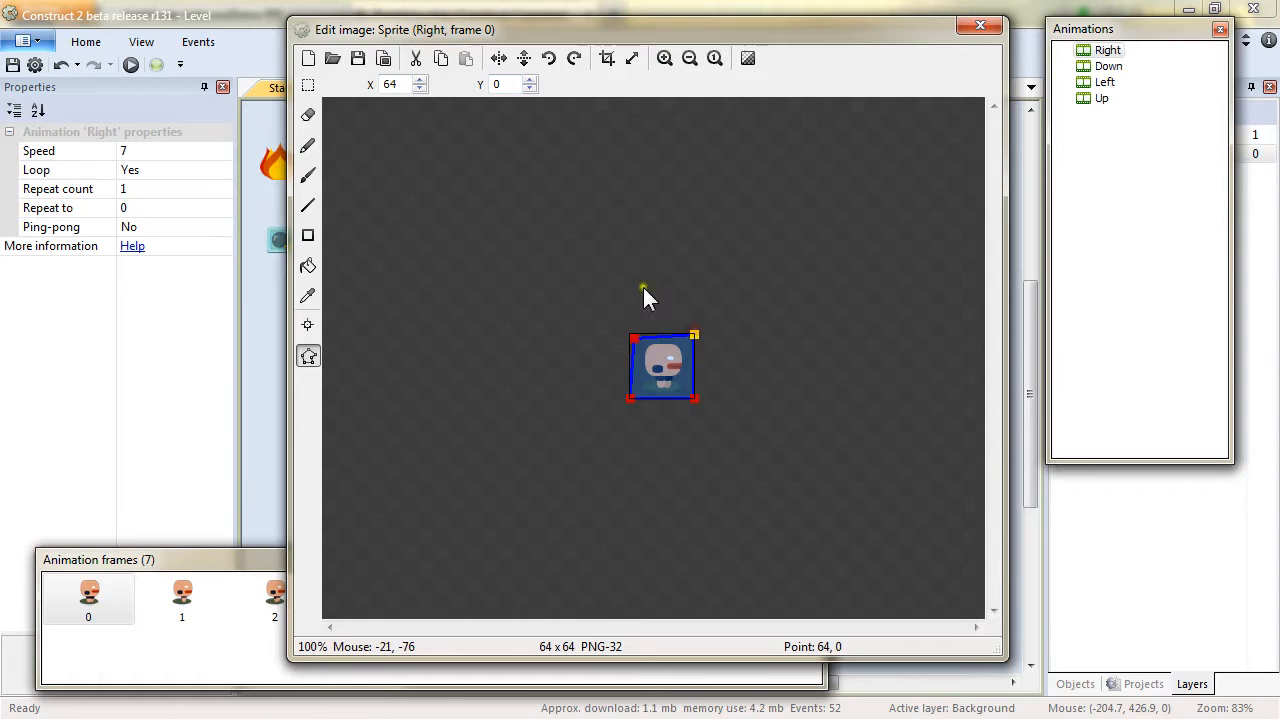
click(401, 82)
key(BackSpace)
text(0)
click(483, 84)
click(485, 84)
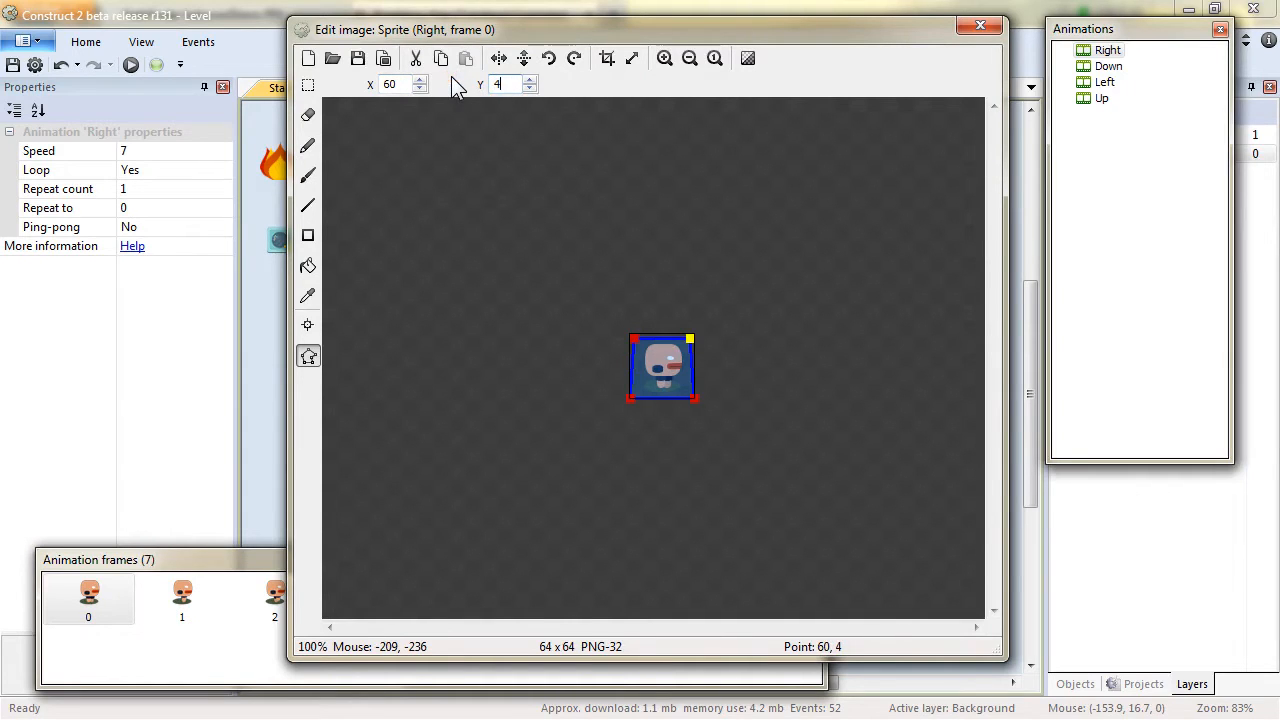
Move the collision polygon's bottom-left point to 4, 60.
click(631, 397)
drag(396, 85, 334, 92)
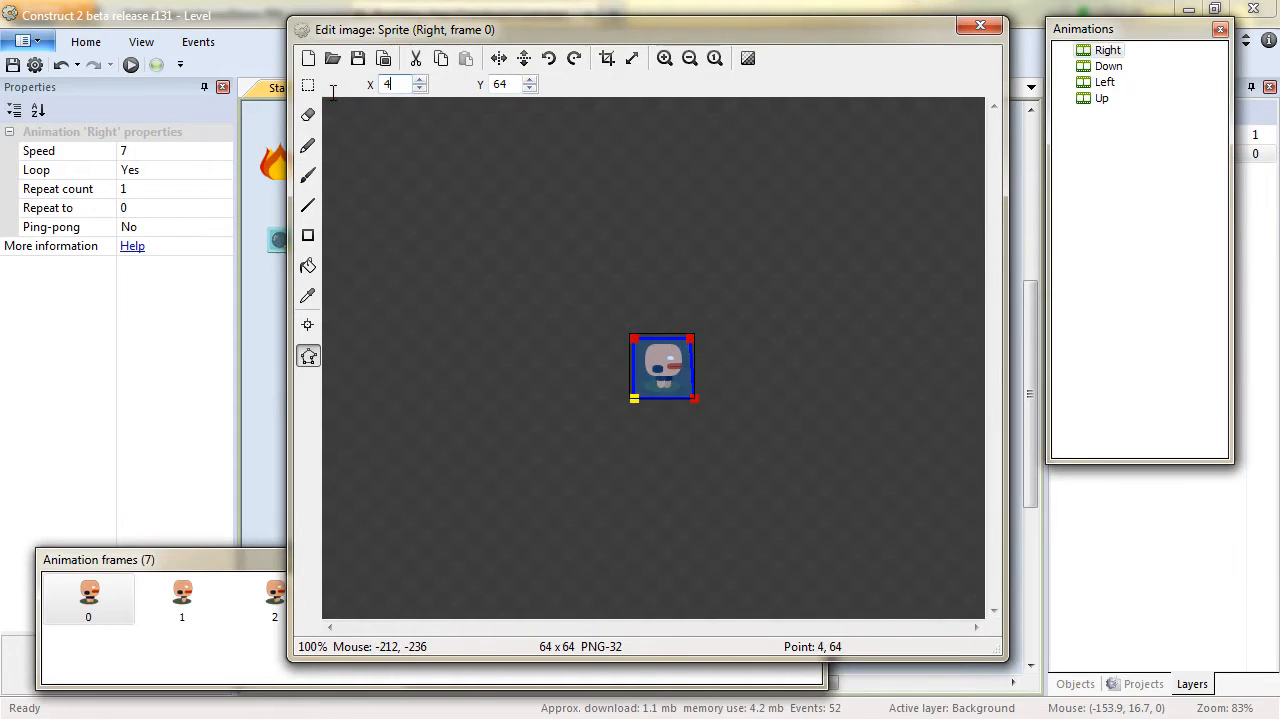
text(60)
Move the collision polygon's bottom-right point to 60, 60.
click(694, 397)
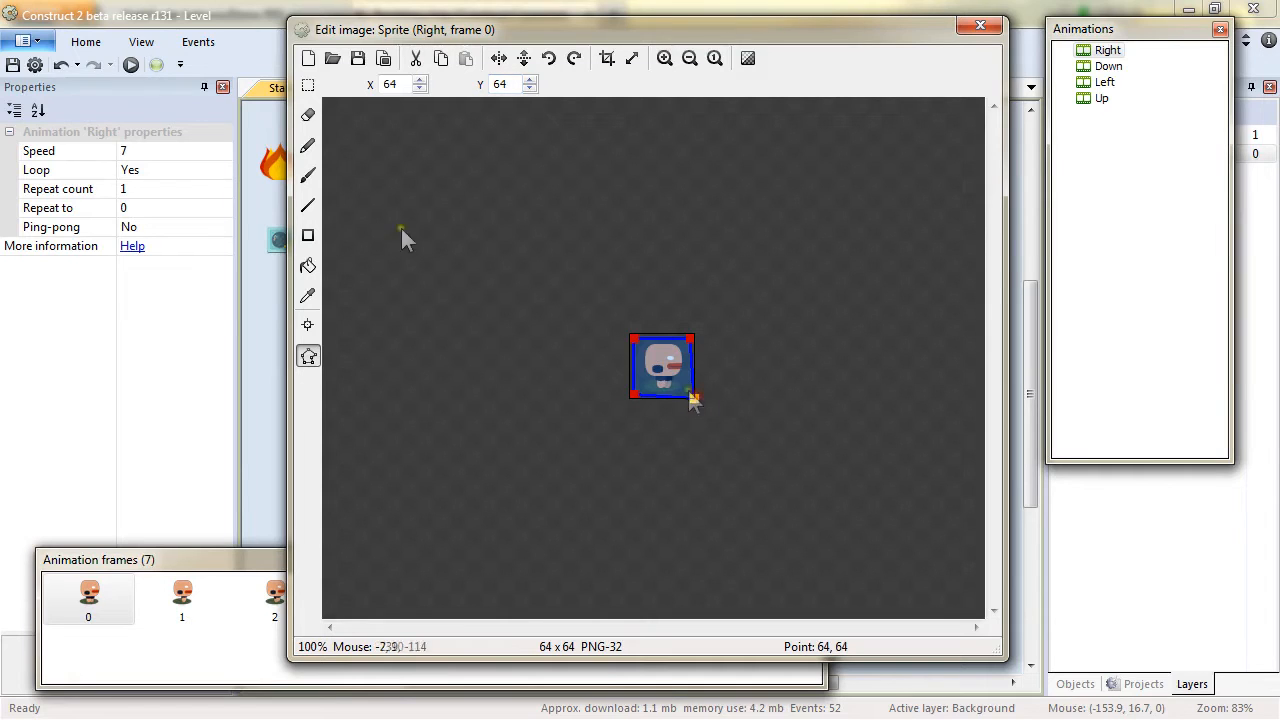
text(1)
key(Tab)
key(shift+Right)
key(shift+Right)
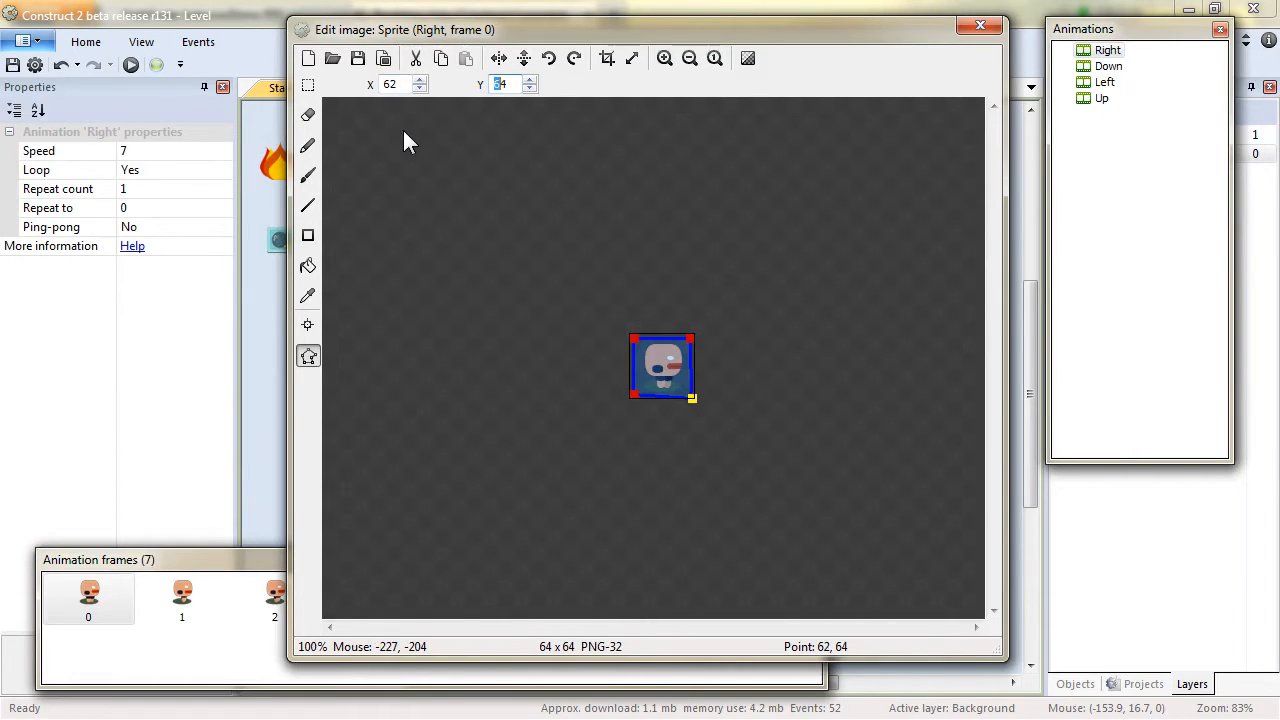
text(60)
click(421, 89)
click(421, 89)
Apply this collision polygon to all animations of the sprite.
right_click(783, 367)
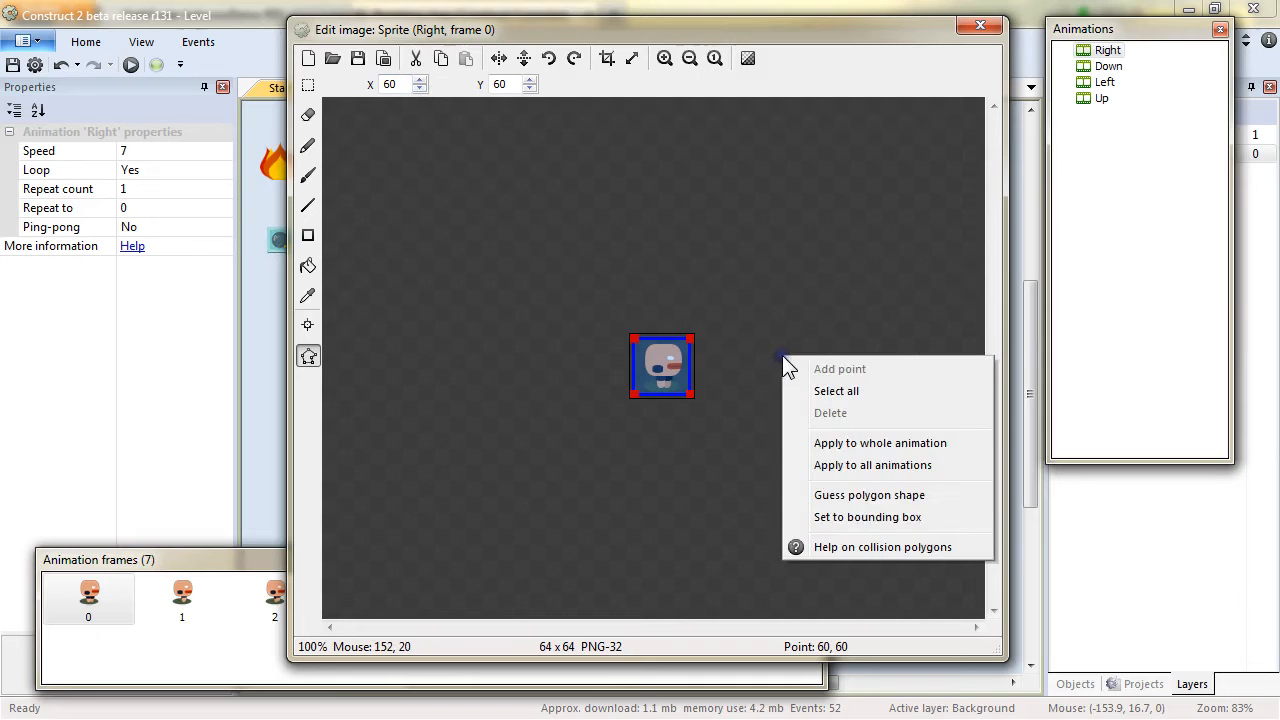
click(880, 466)
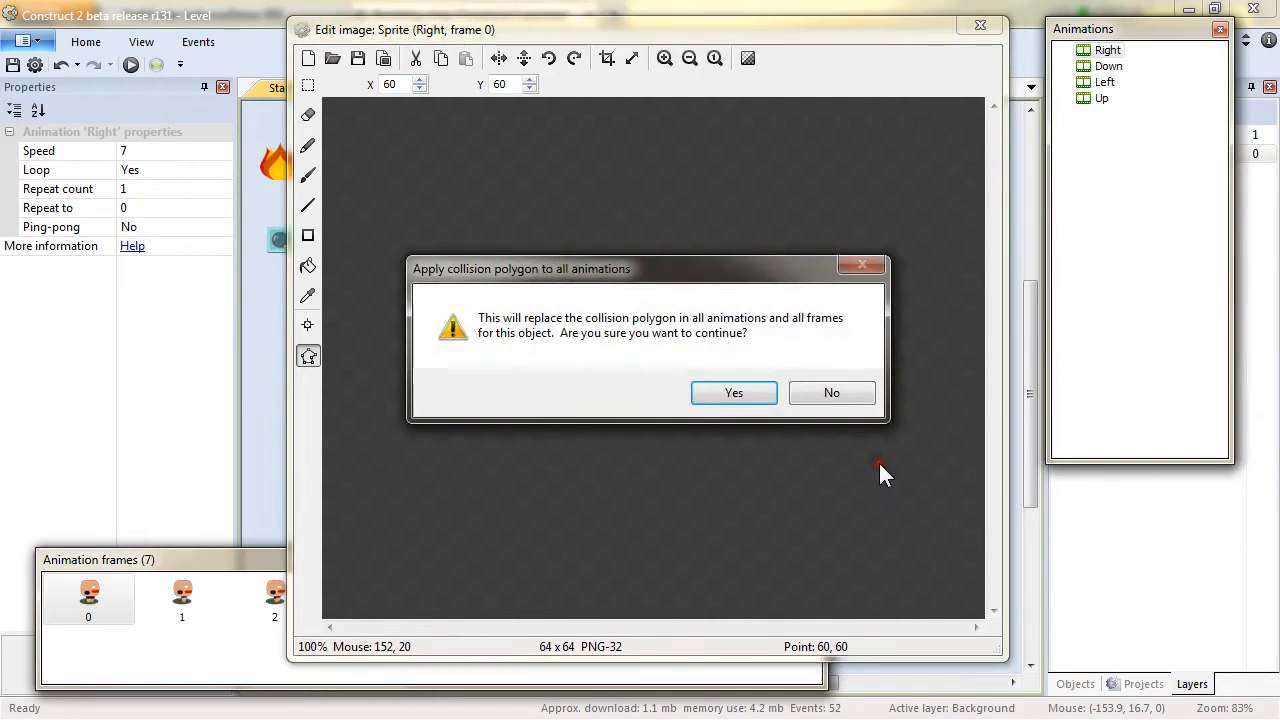
click(747, 393)
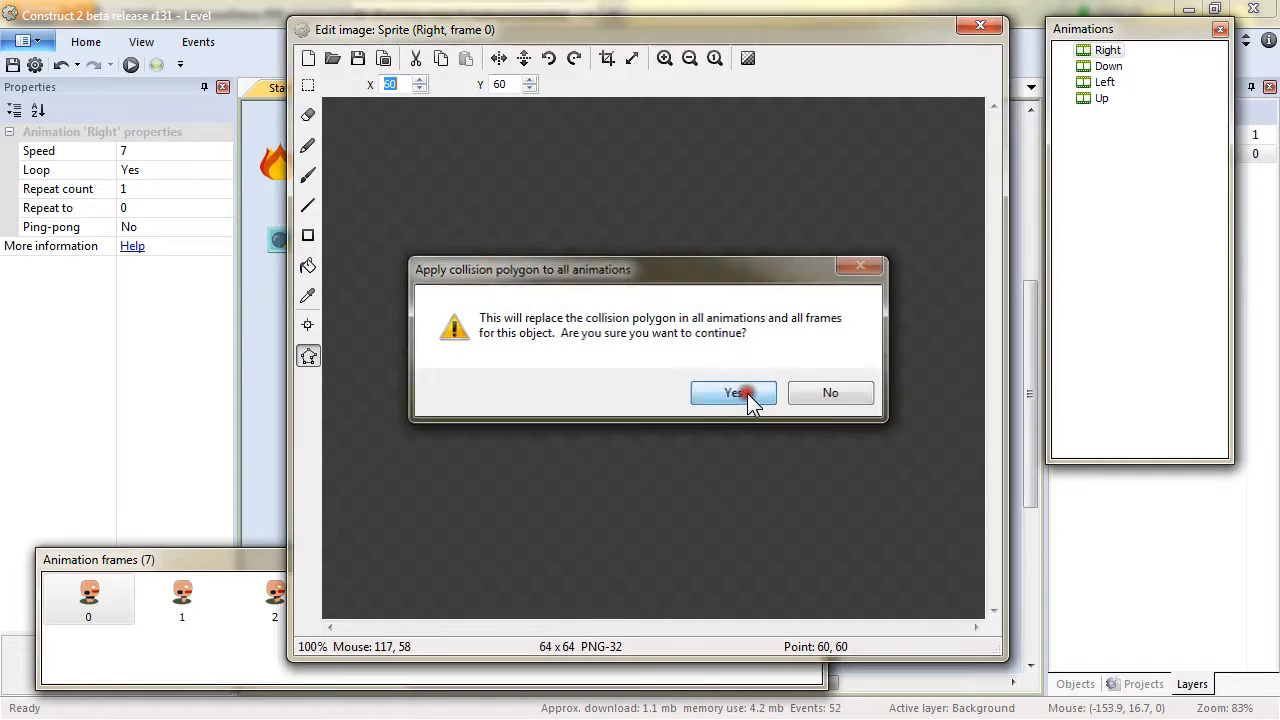
click(190, 596)
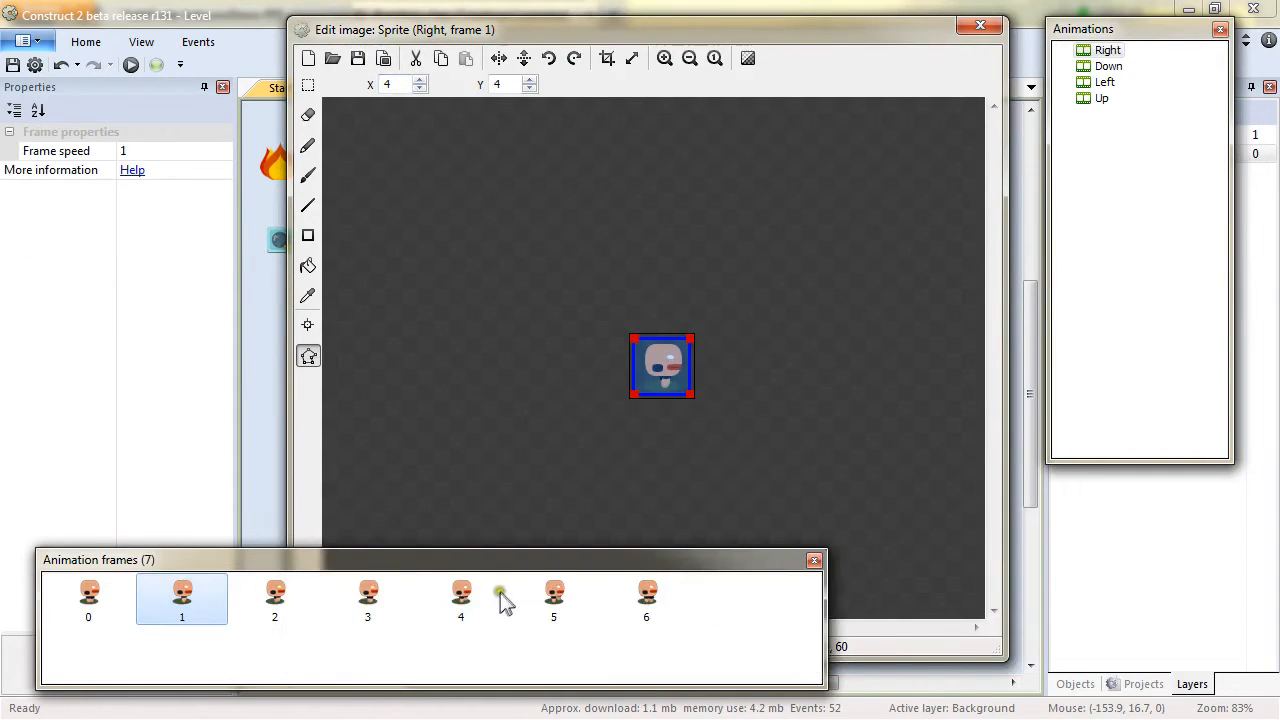
Check the collision polygon on frames of the Right, Left and Up animations, then close the image editor.
click(553, 596)
click(1104, 82)
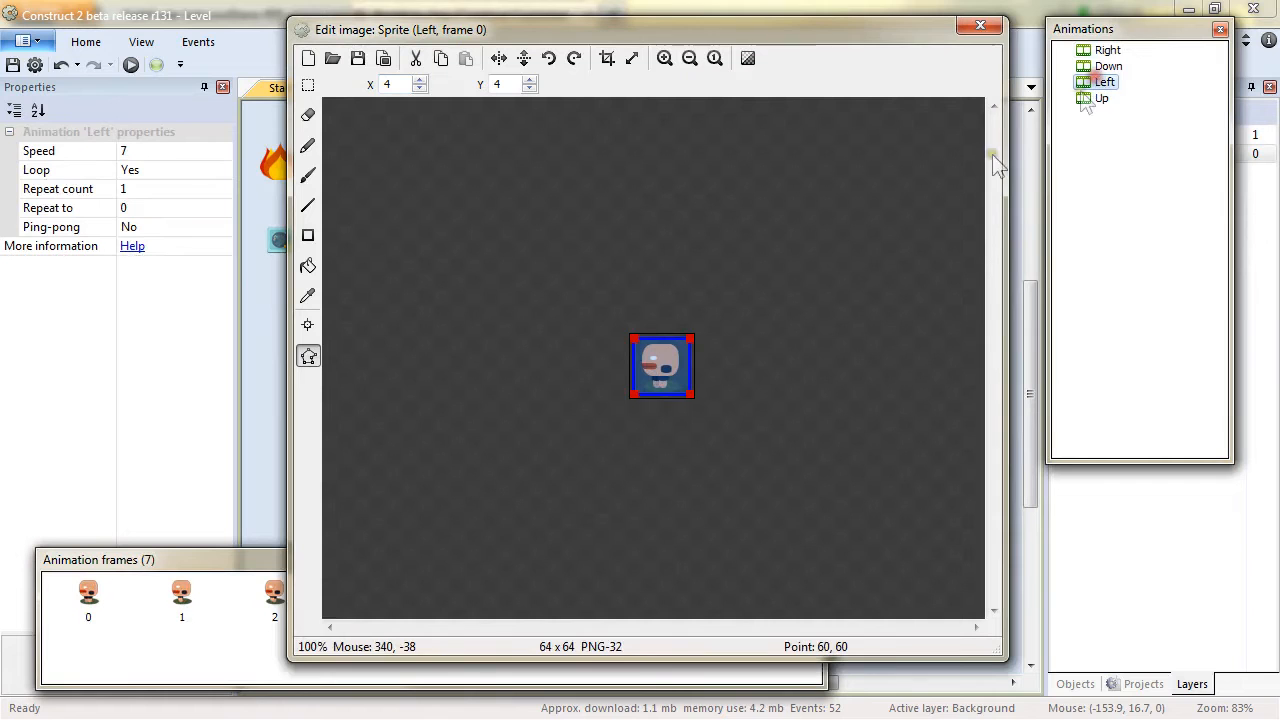
click(195, 600)
click(584, 588)
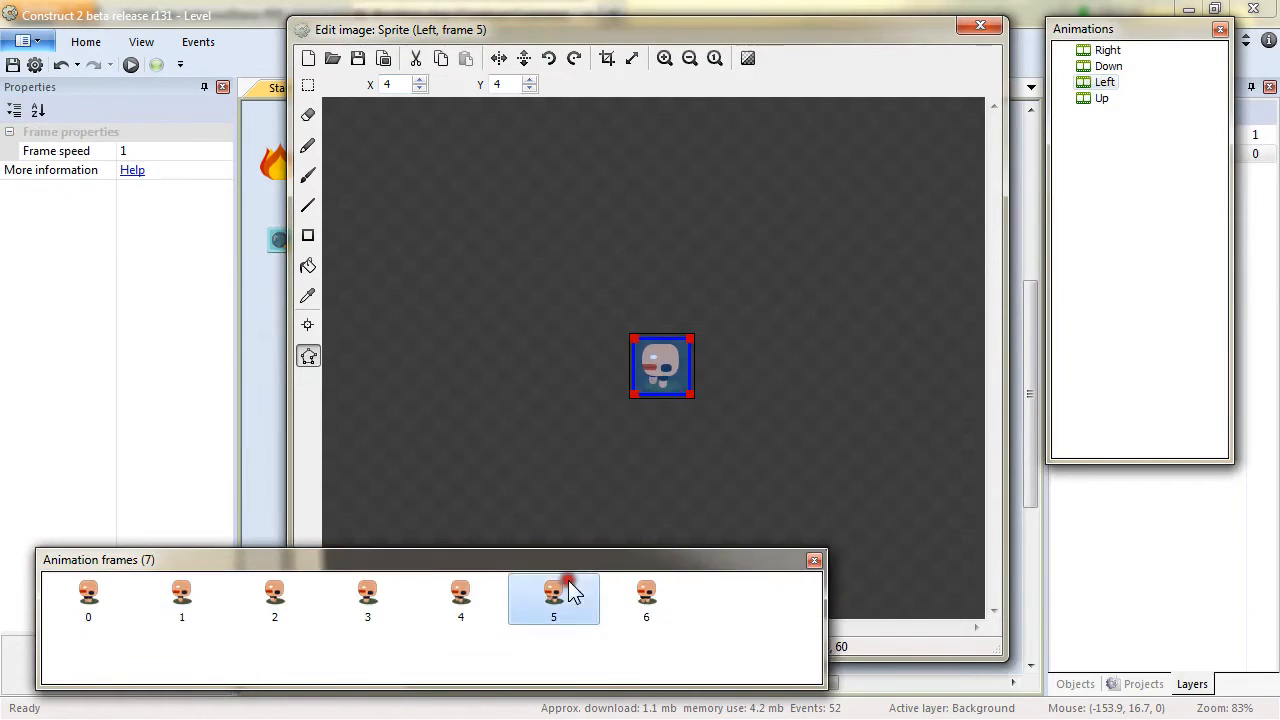
click(1101, 98)
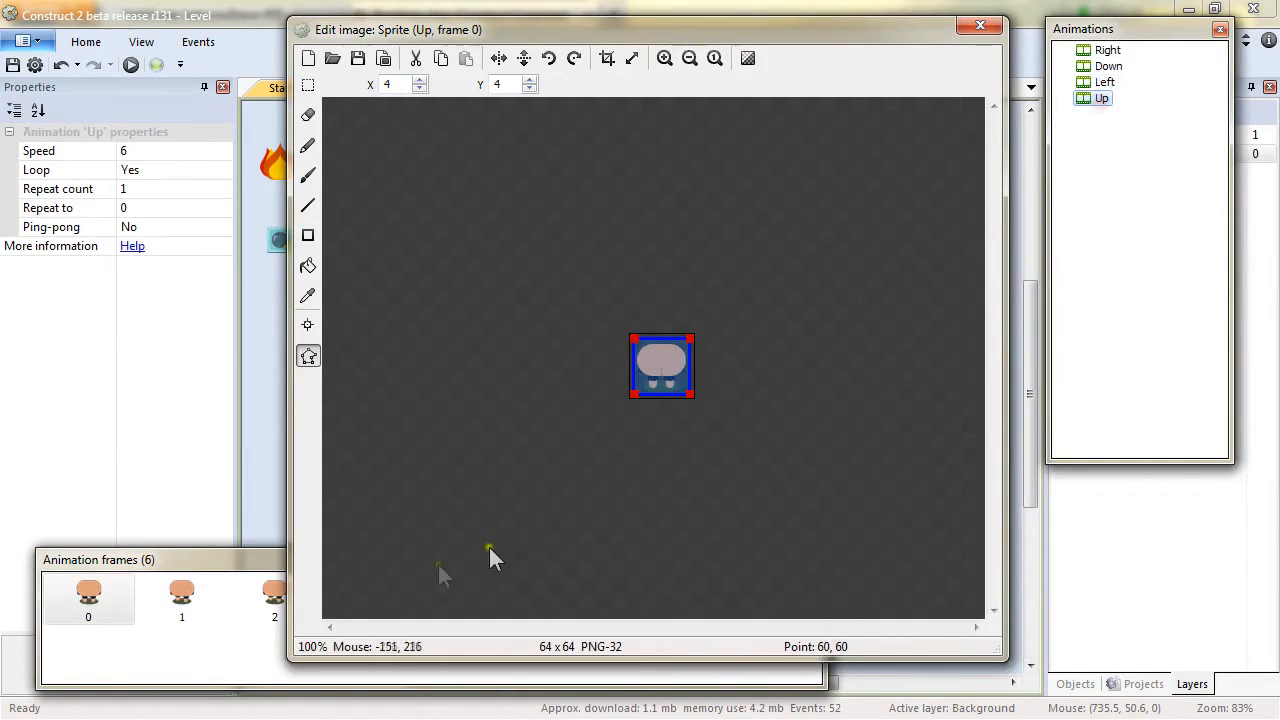
click(182, 600)
click(275, 600)
click(540, 600)
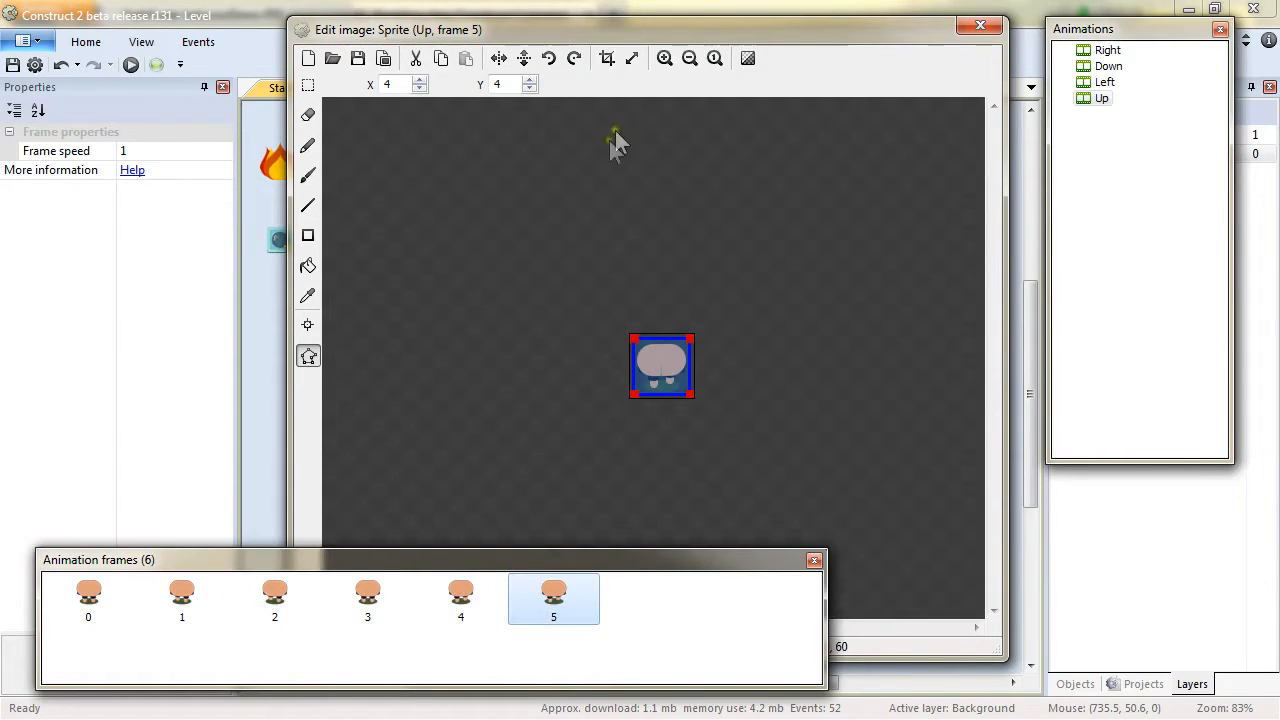
click(313, 319)
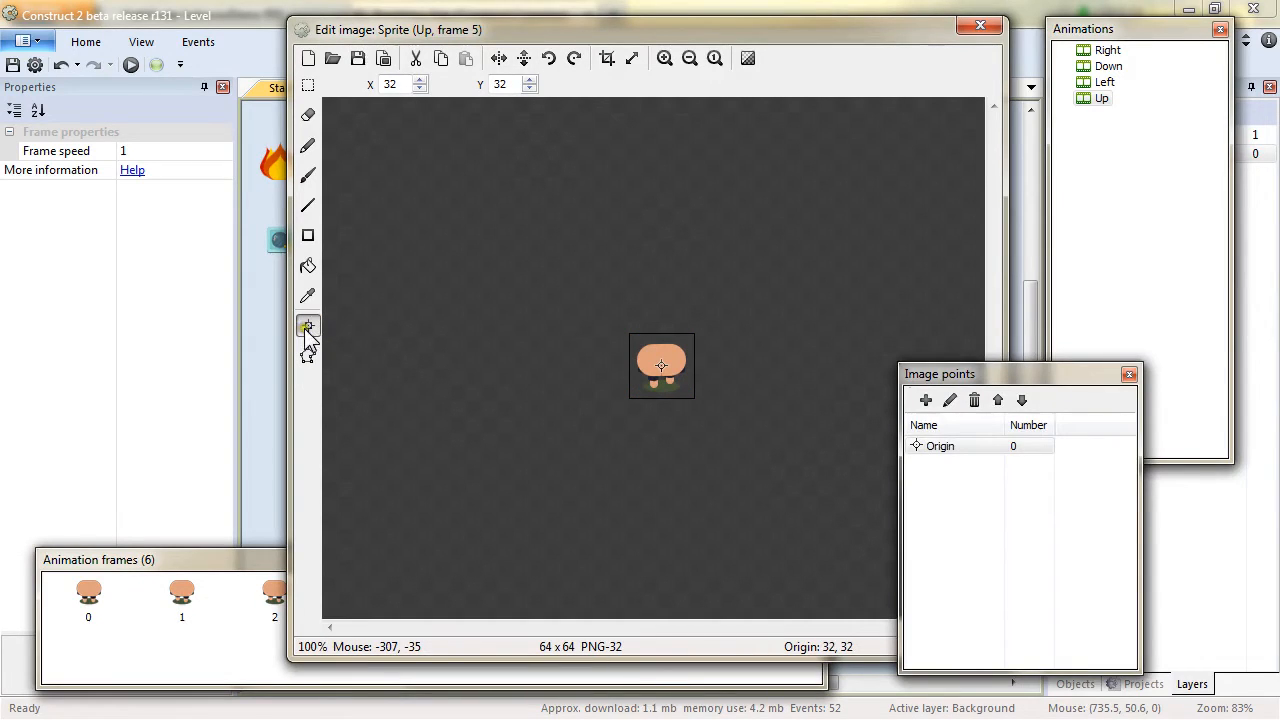
click(981, 27)
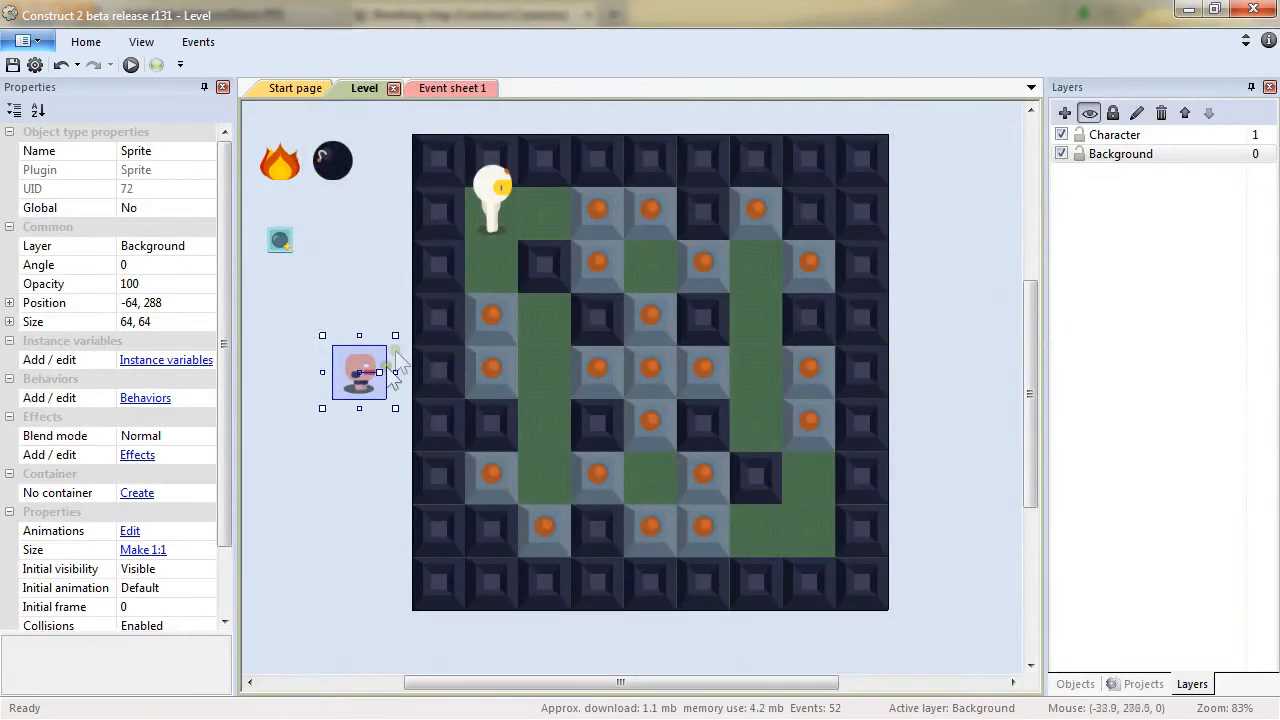
Place the sprite on the level grid at 160, 288 and rename it Creep.
drag(379, 381, 560, 376)
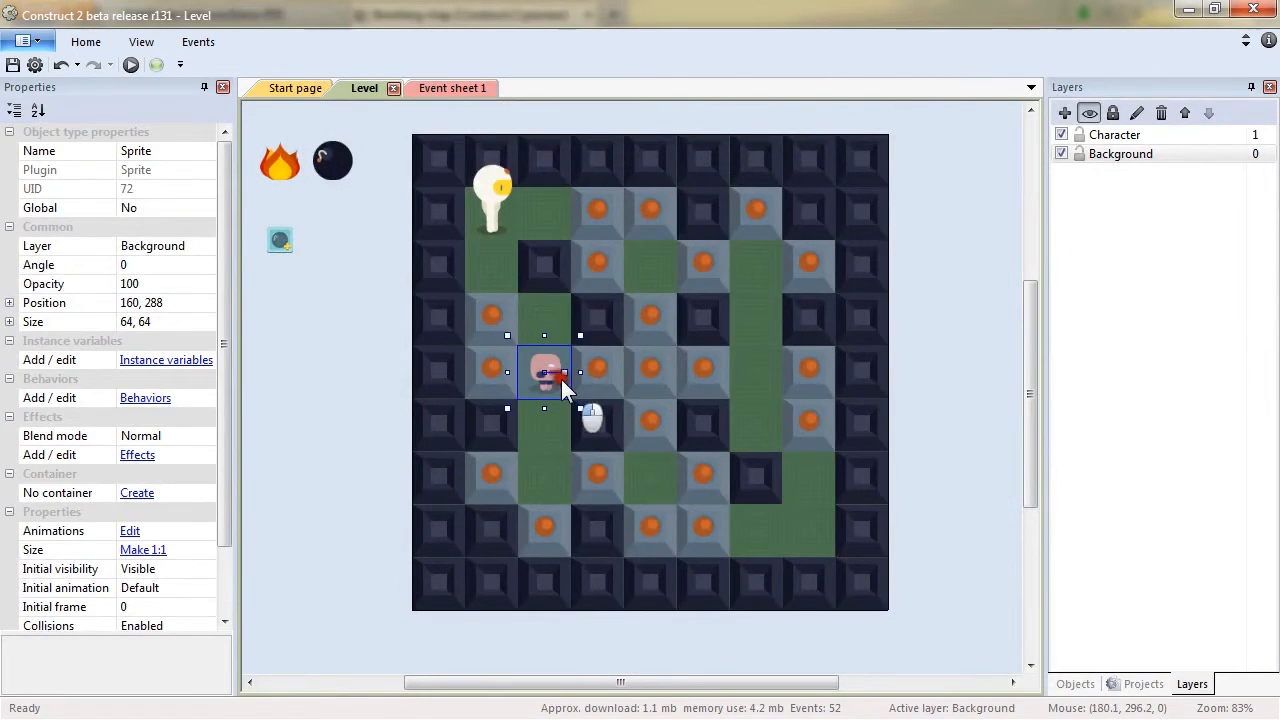
click(160, 153)
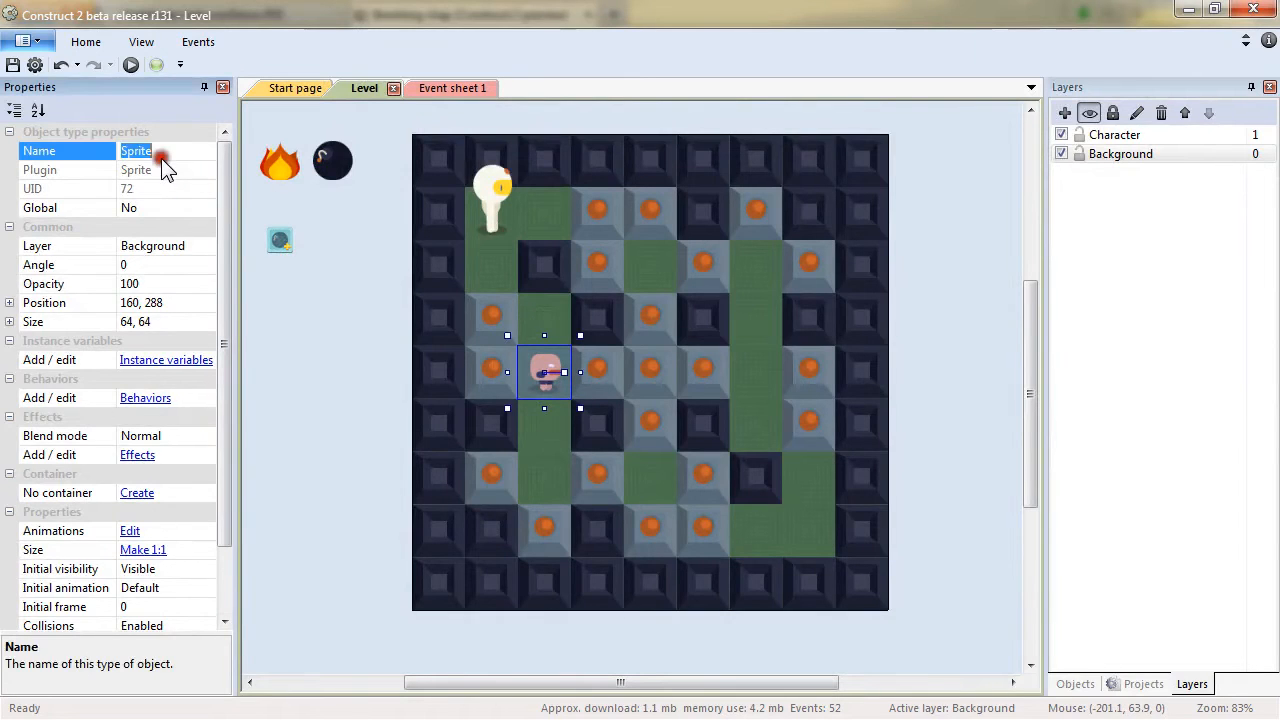
text(Creep)
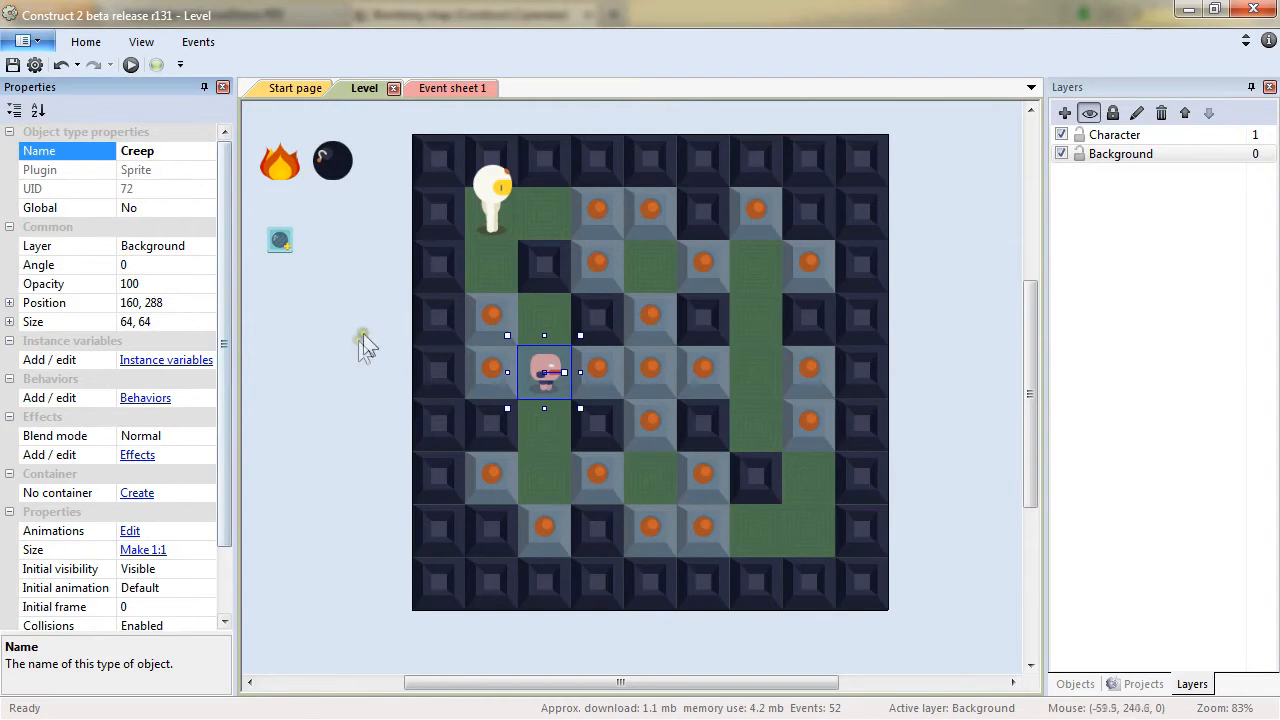
Add the 8 Direction behavior to Creep and set its default controls to No.
click(153, 401)
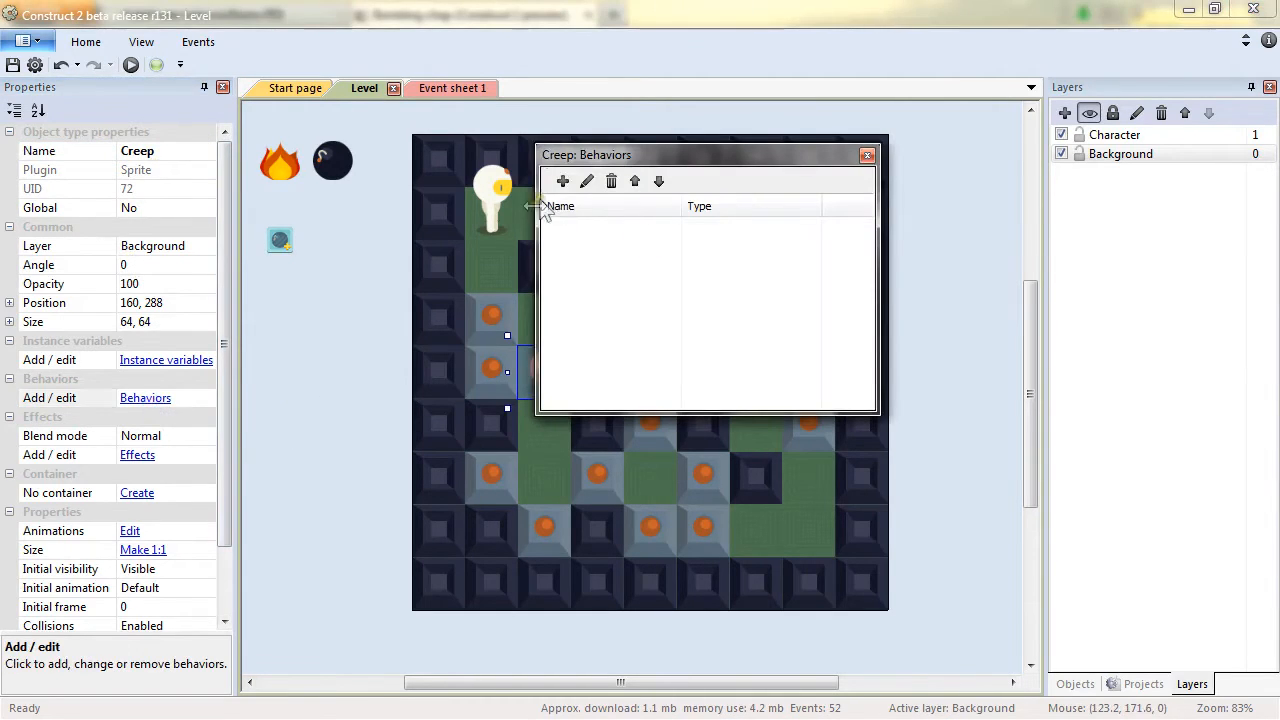
click(562, 181)
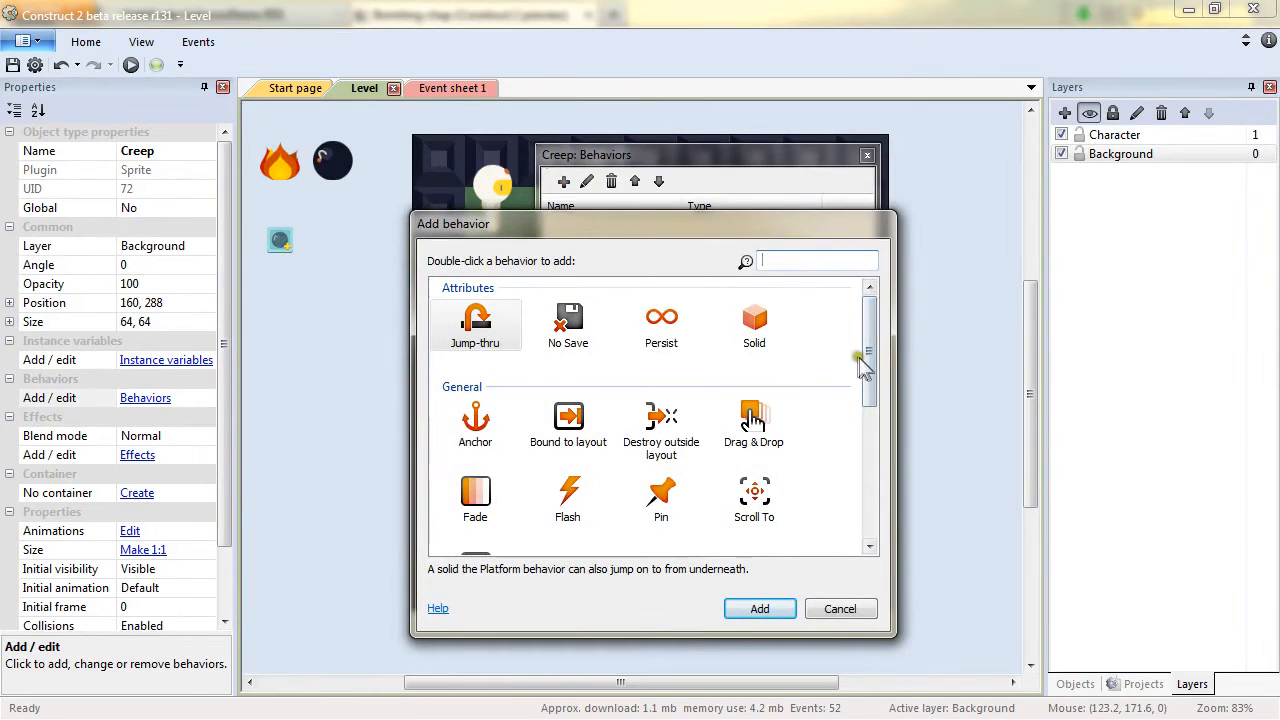
drag(871, 366, 878, 531)
double_click(482, 358)
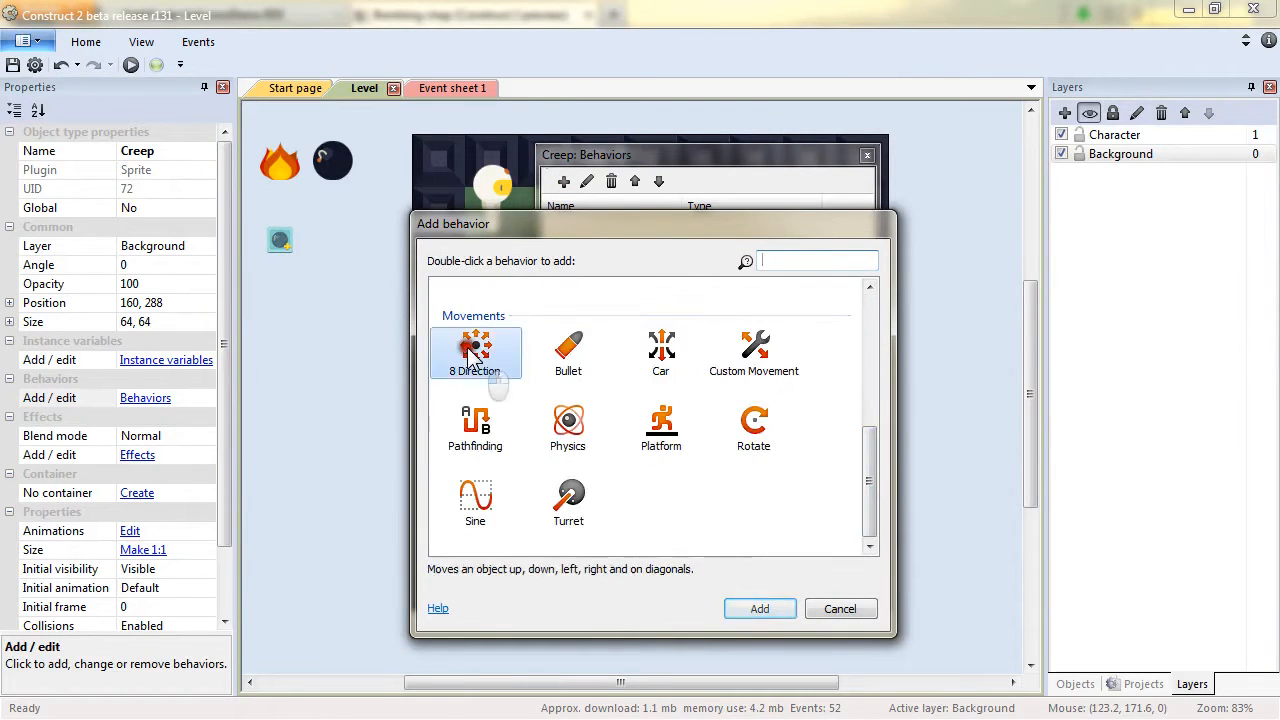
click(867, 155)
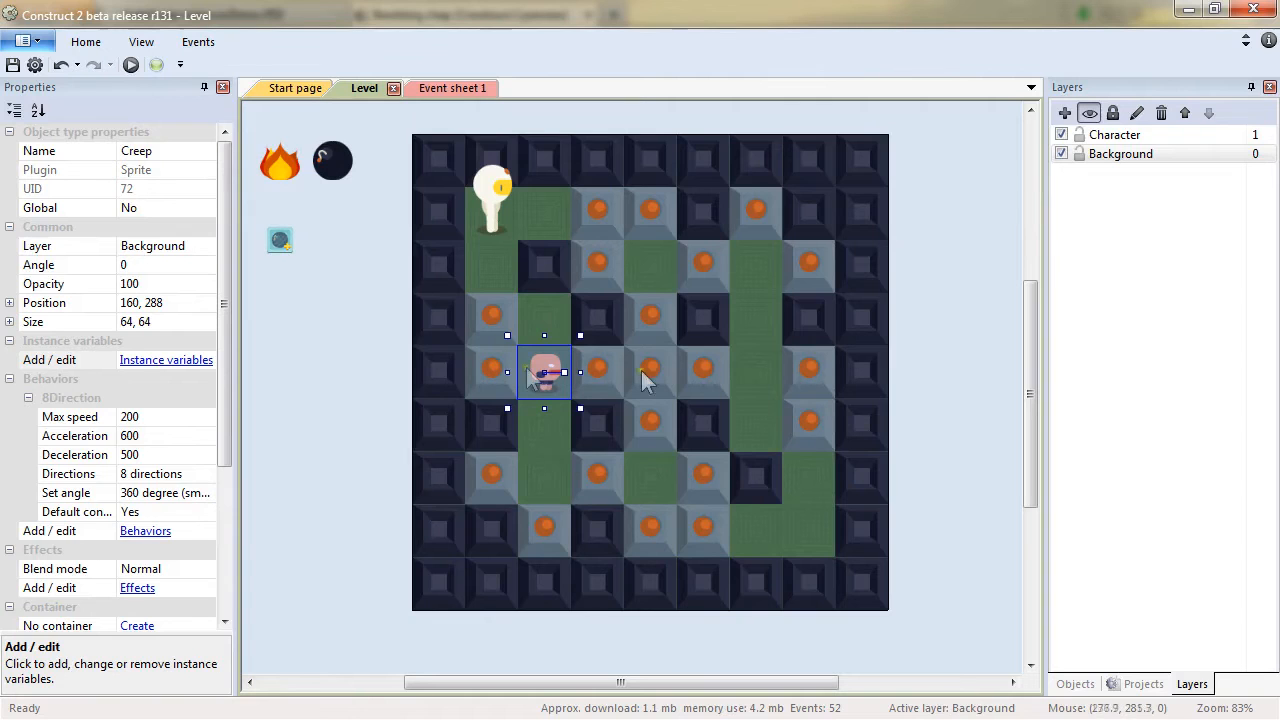
click(207, 513)
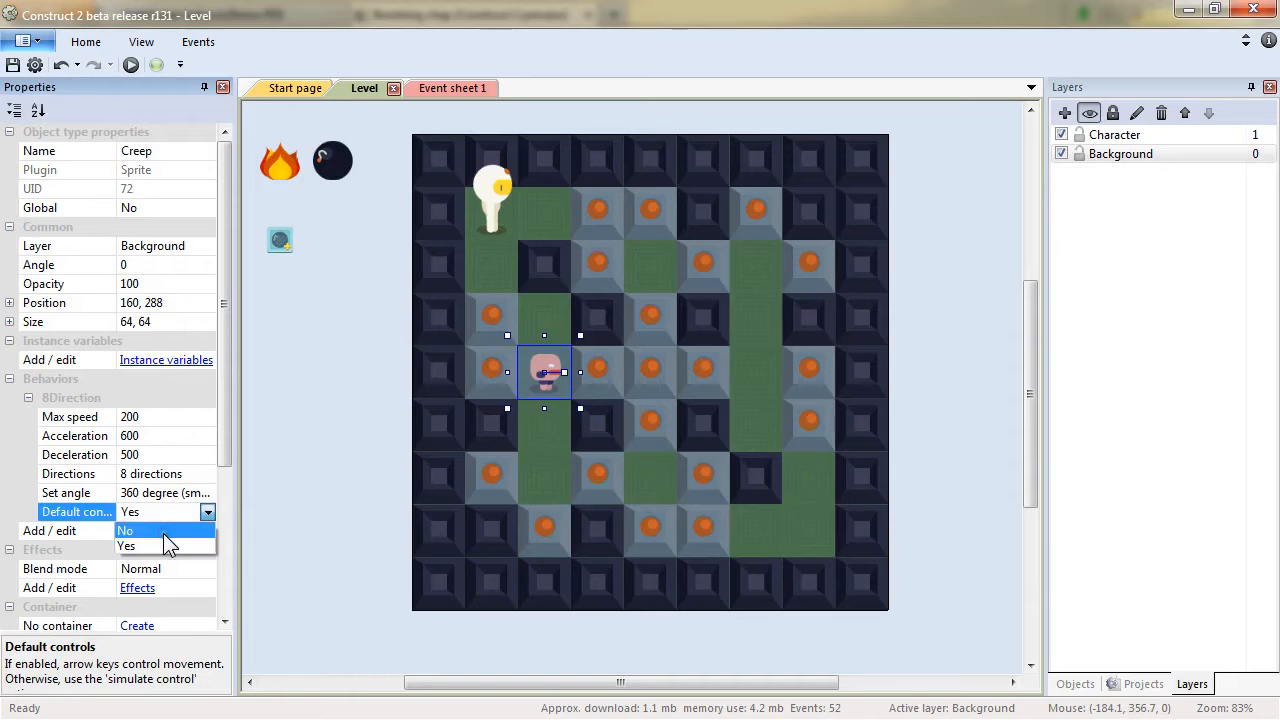
click(163, 533)
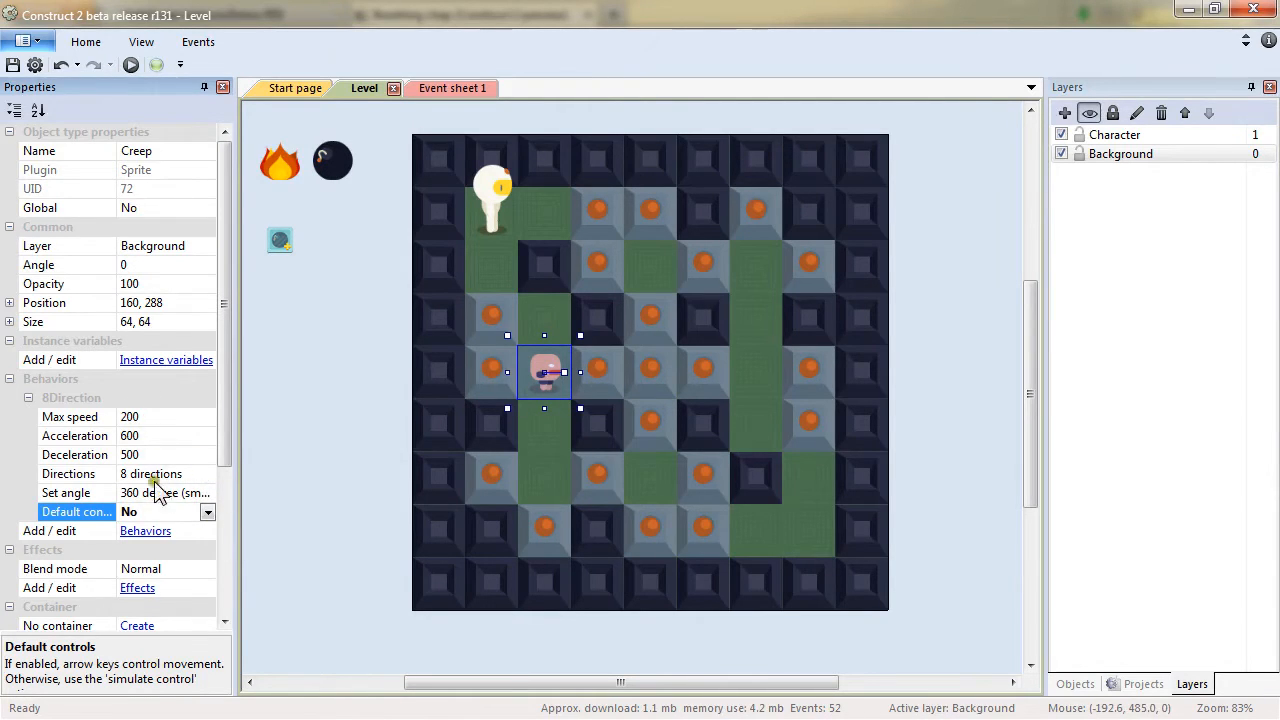
Add the Pathfinding behavior to Creep.
click(145, 533)
click(563, 181)
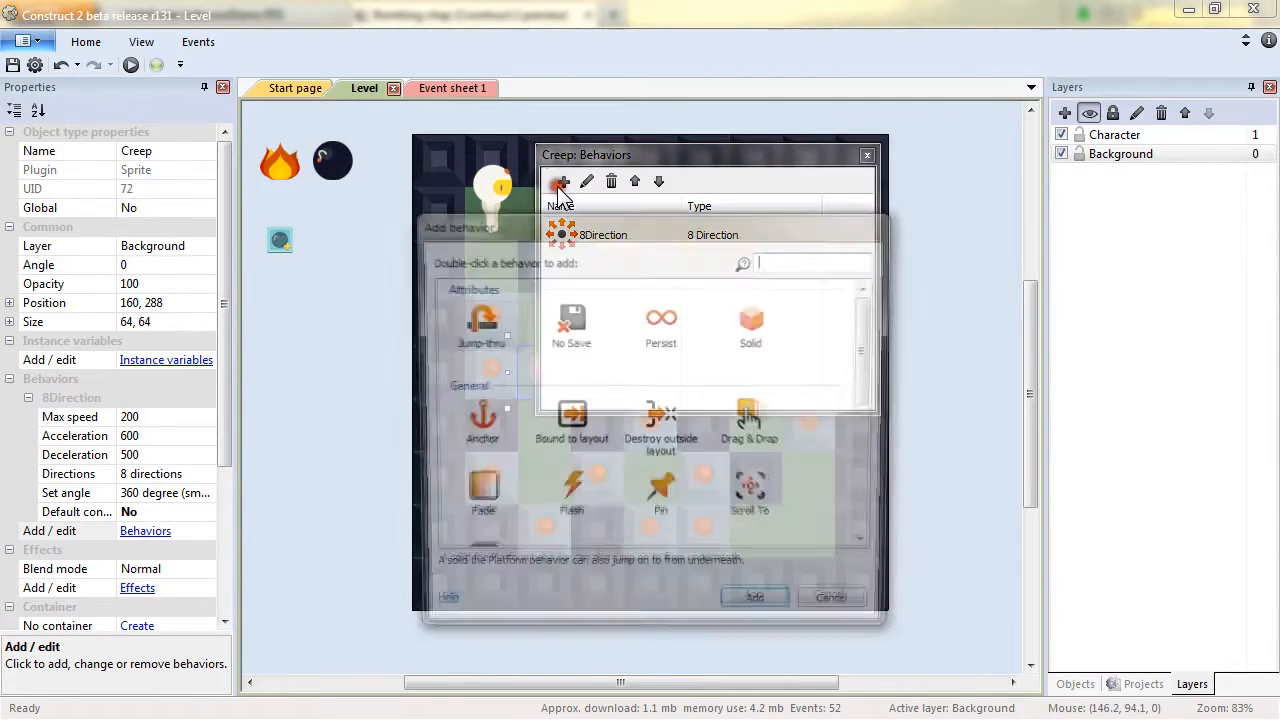
drag(873, 344, 858, 490)
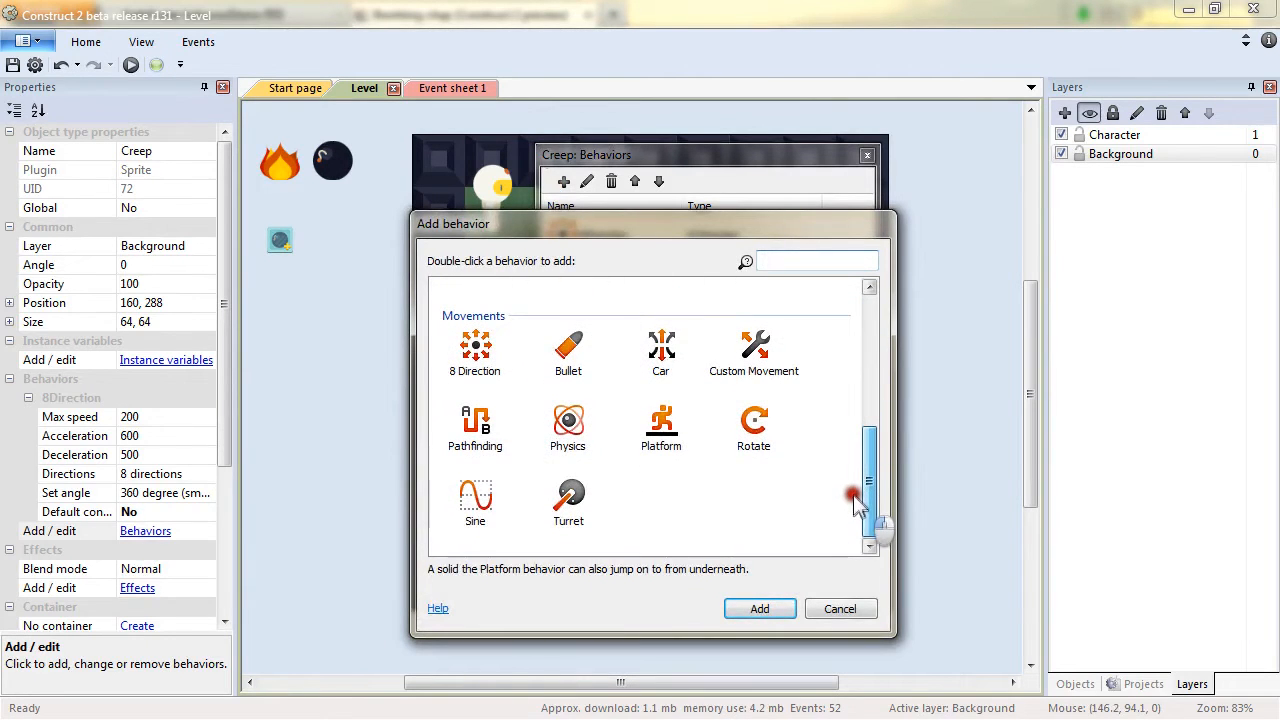
click(478, 425)
click(768, 609)
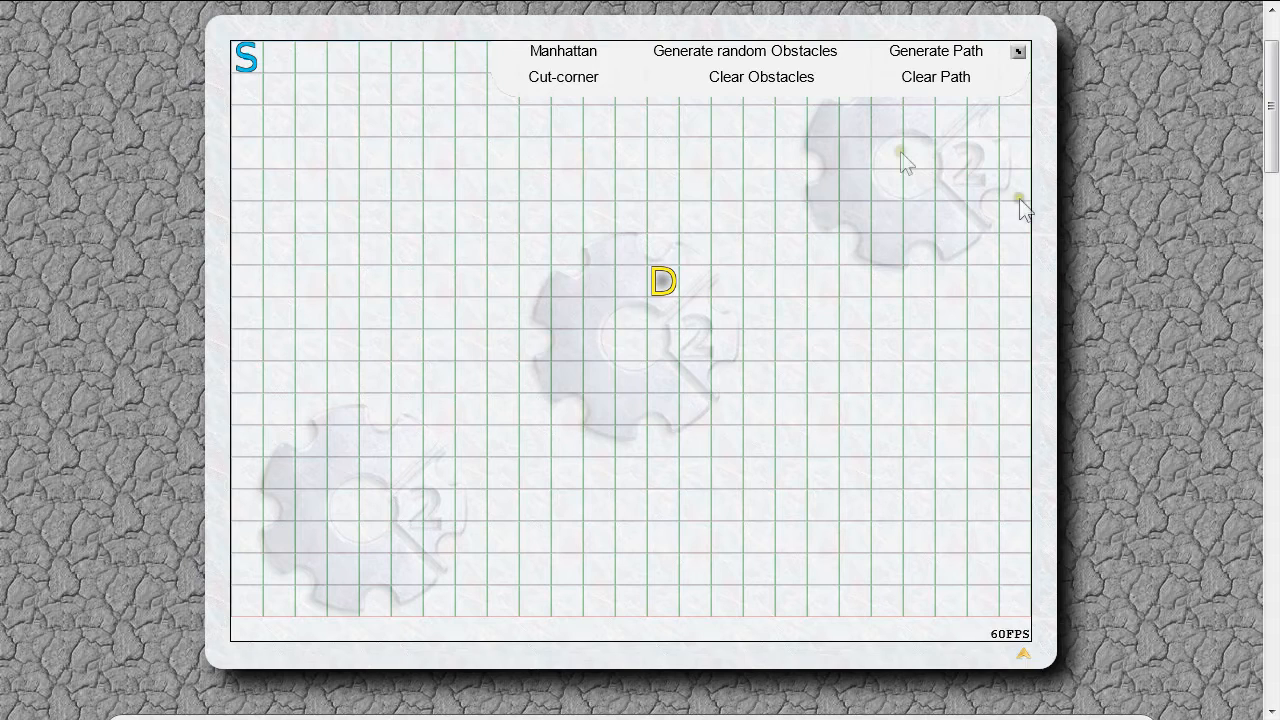
In the browser pathfinding demo, move the start marker S and the destination marker D to new cells.
click(241, 53)
click(245, 62)
mouse_move(247, 66)
mouse_down()
mouse_move(358, 256)
mouse_move(346, 284)
mouse_up()
mouse_move(650, 265)
mouse_down()
mouse_move(883, 421)
mouse_move(887, 410)
mouse_up()
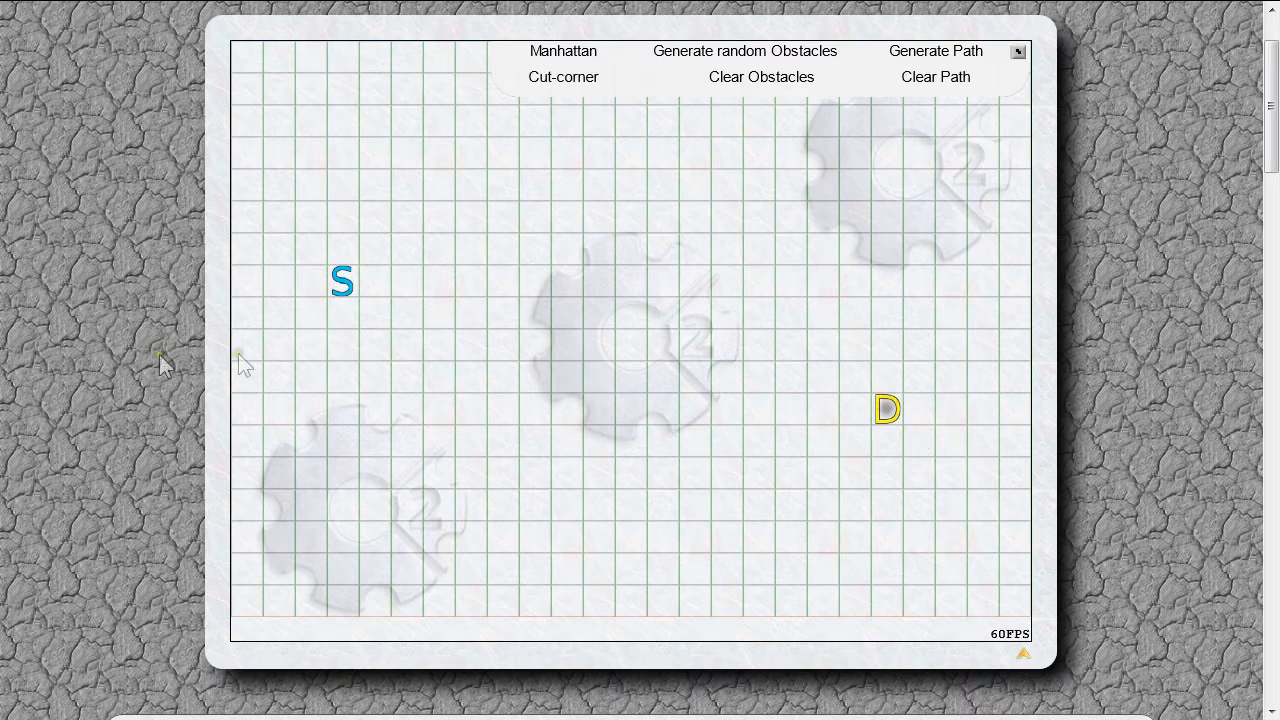
Generate random obstacles and generate a path from S to D.
click(776, 55)
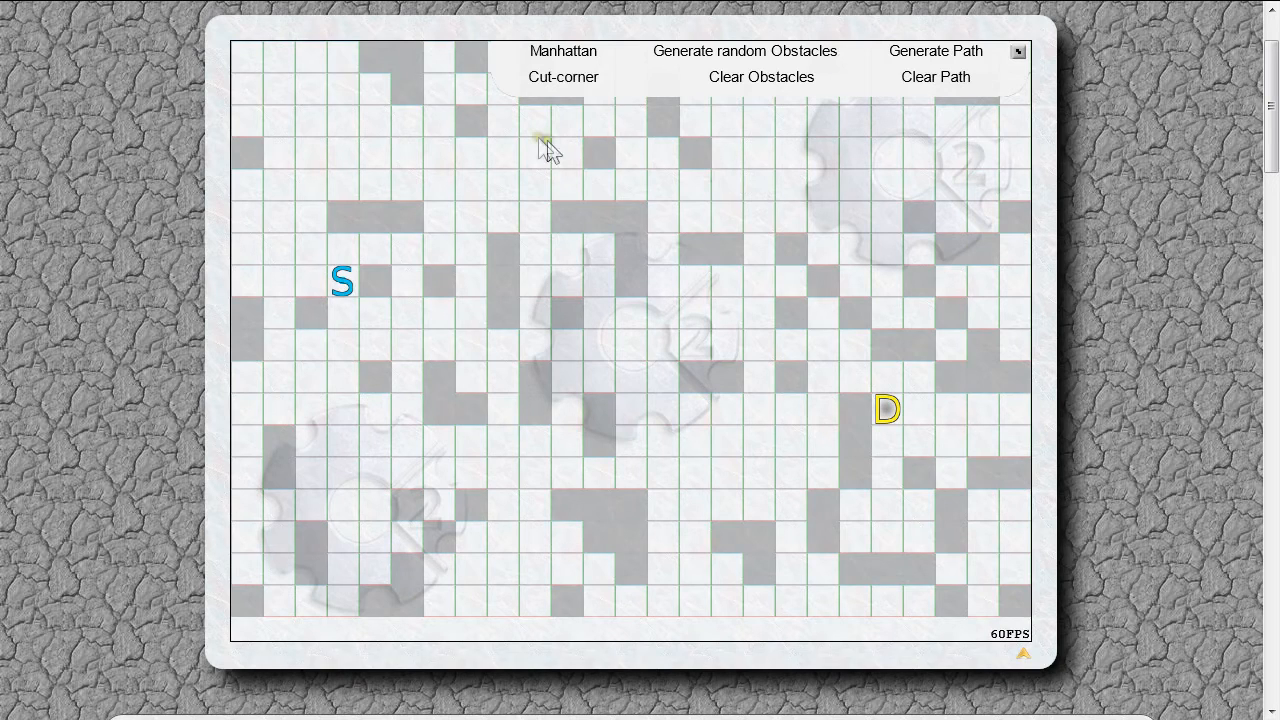
click(955, 54)
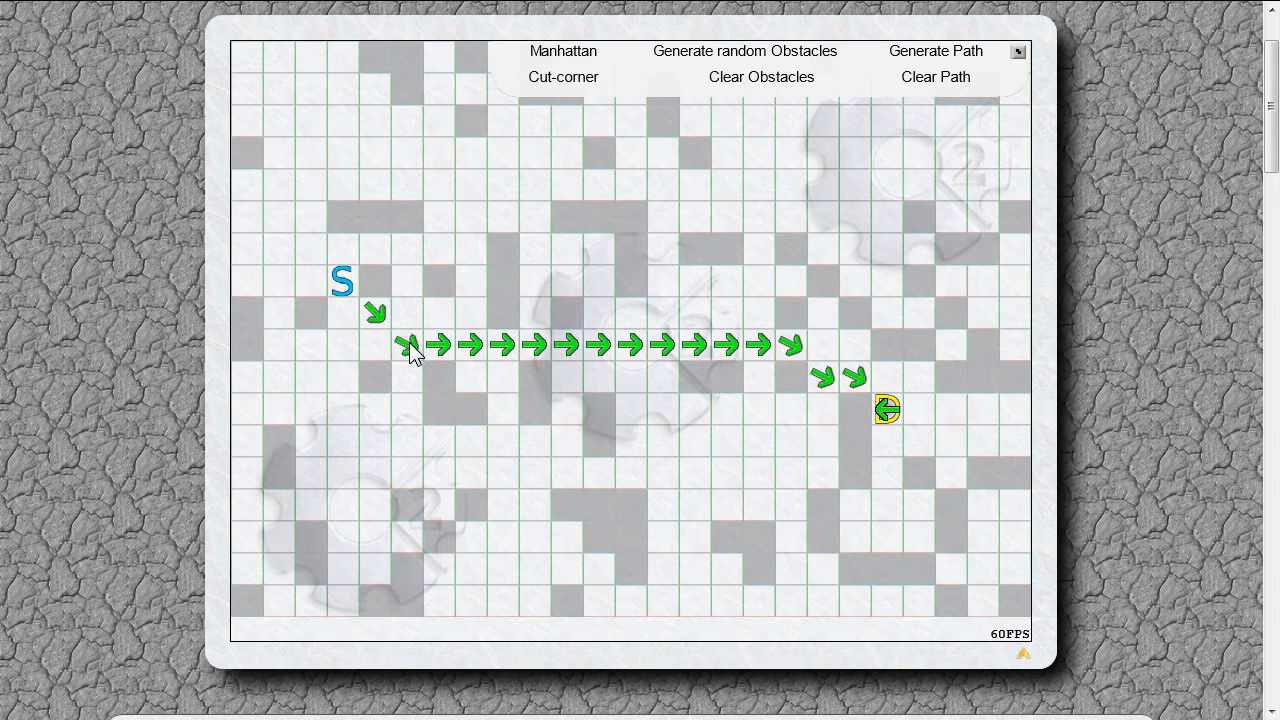
Switch the demo to Not cut-corner mode, clear the path and generate it again.
click(575, 84)
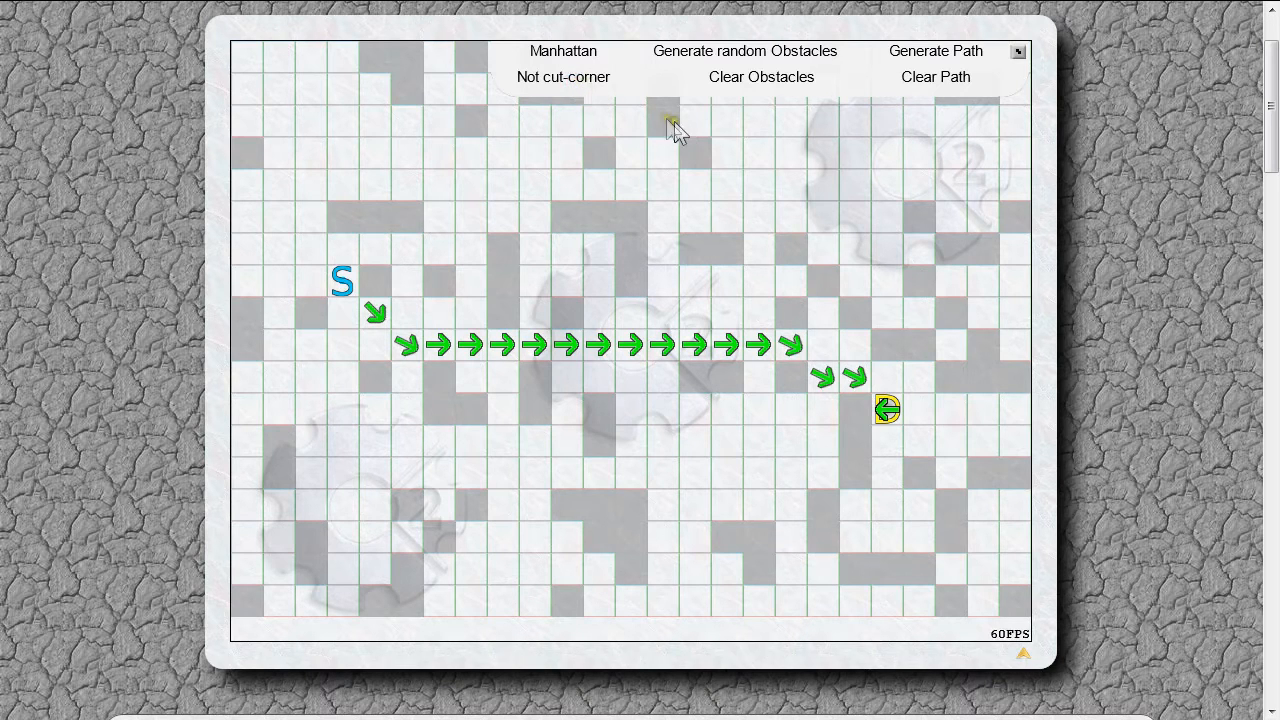
click(933, 78)
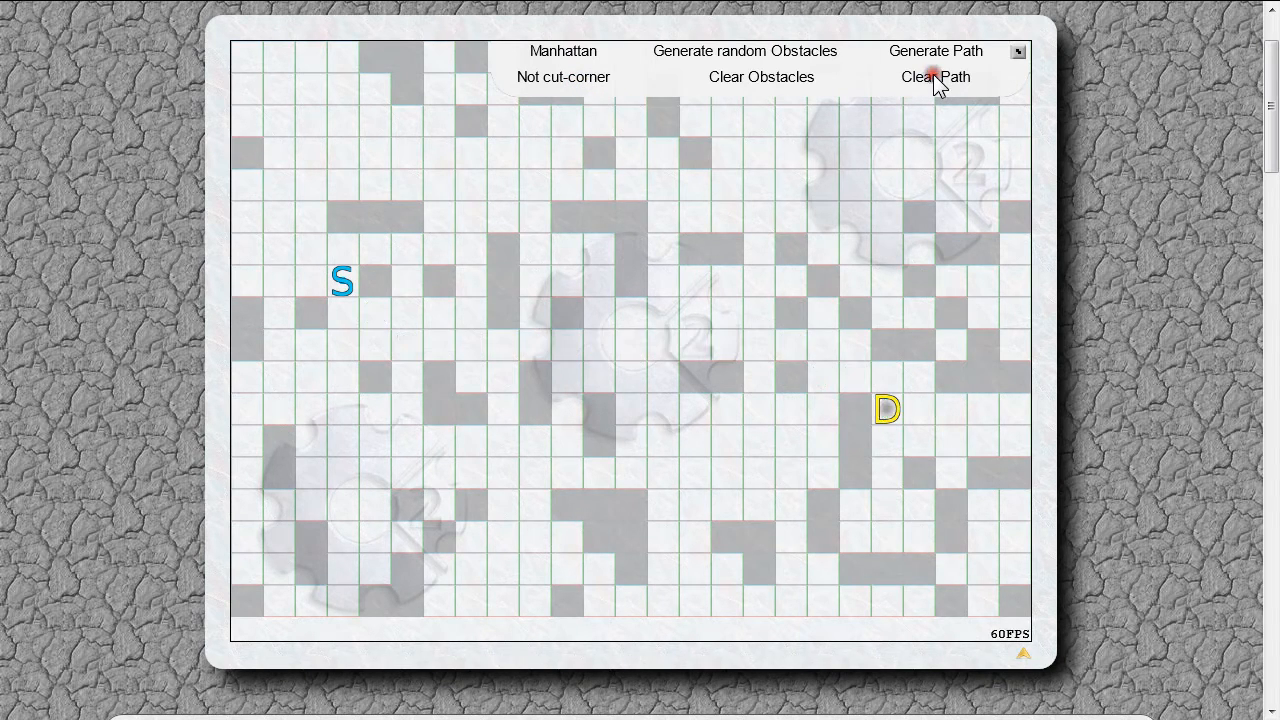
click(938, 56)
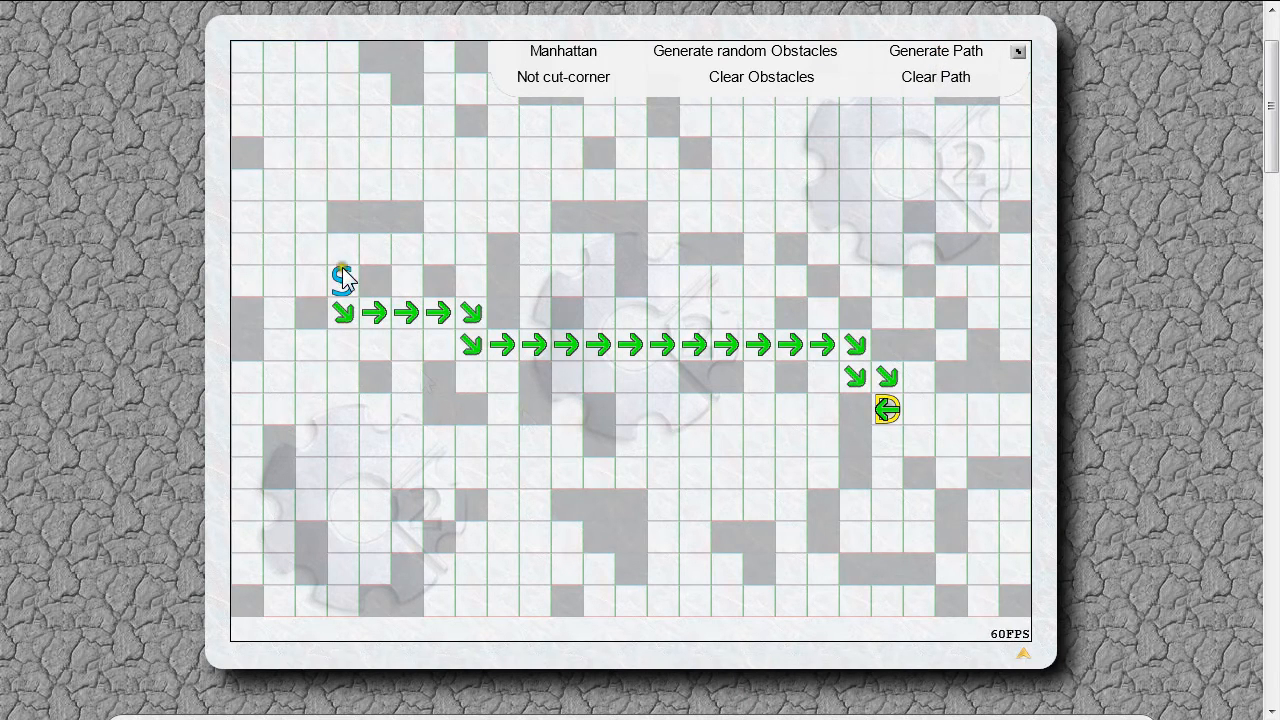
Clear the obstacles and the path in the demo.
mouse_move(343, 275)
mouse_down()
mouse_move(345, 322)
mouse_move(460, 307)
mouse_move(476, 311)
mouse_move(476, 342)
mouse_move(825, 350)
mouse_move(353, 280)
mouse_up()
click(777, 80)
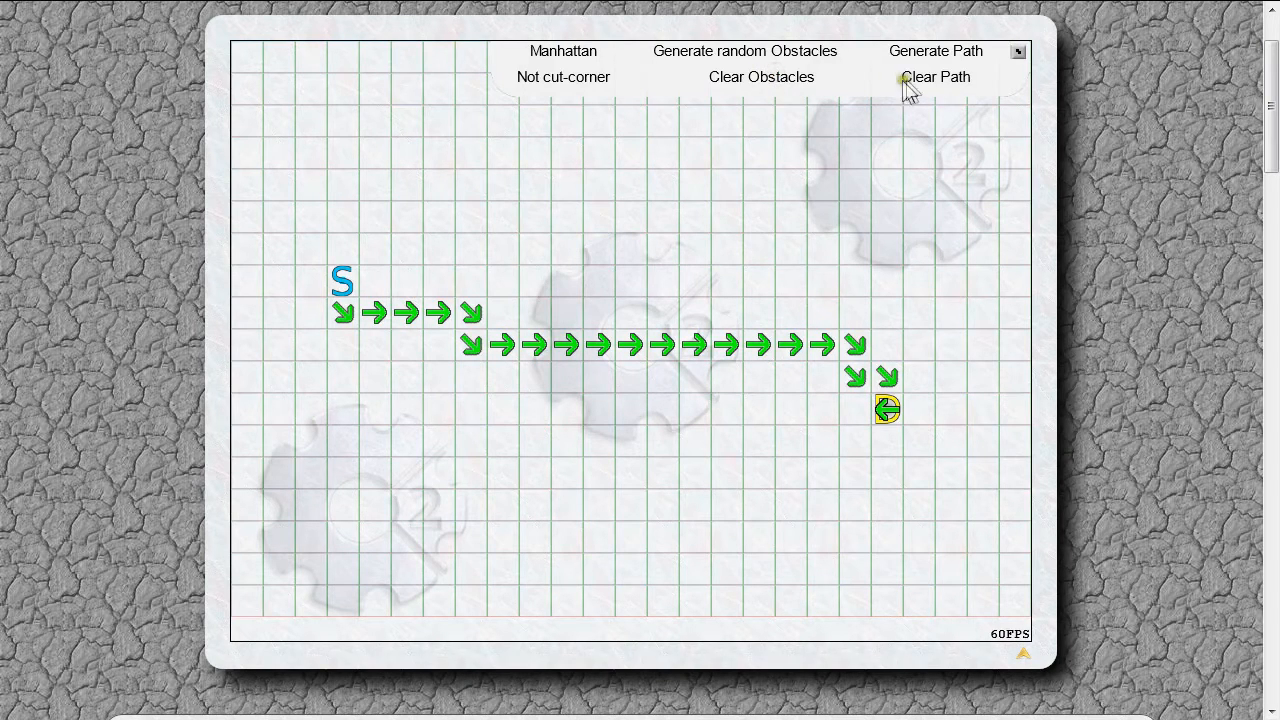
click(914, 78)
Generate random obstacles twice, clear the path and try to generate a new path.
click(780, 51)
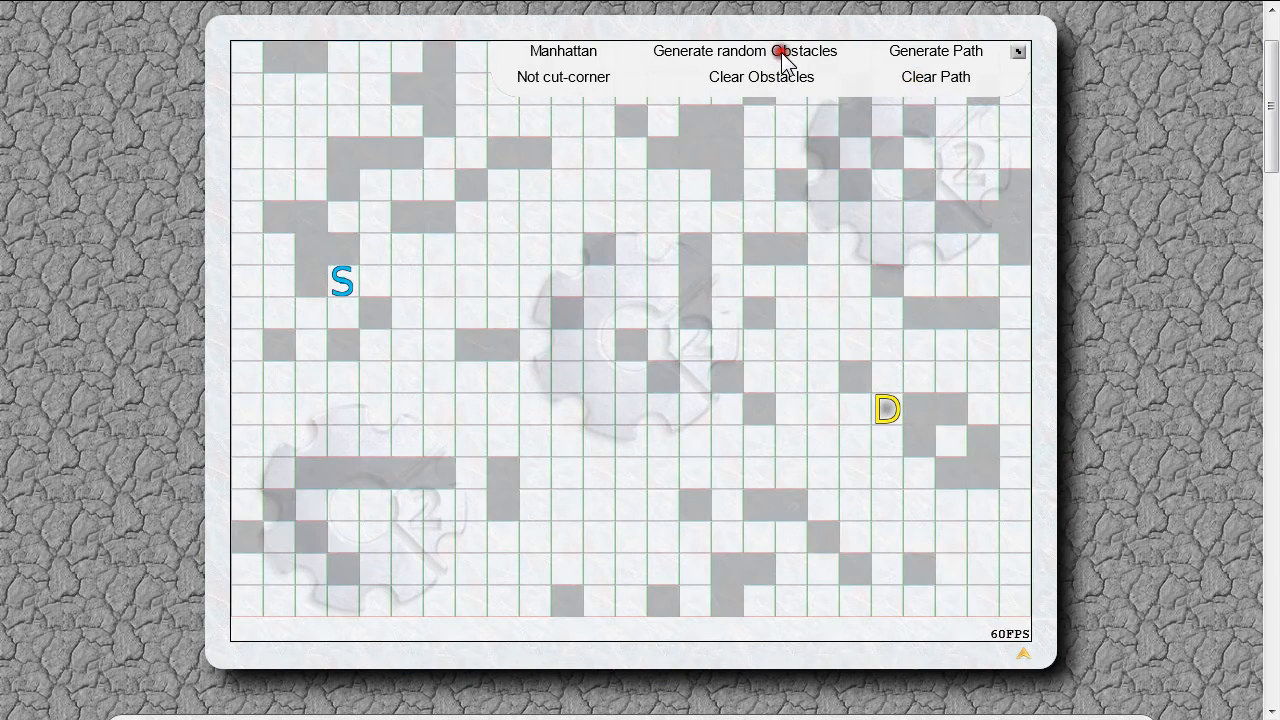
click(782, 52)
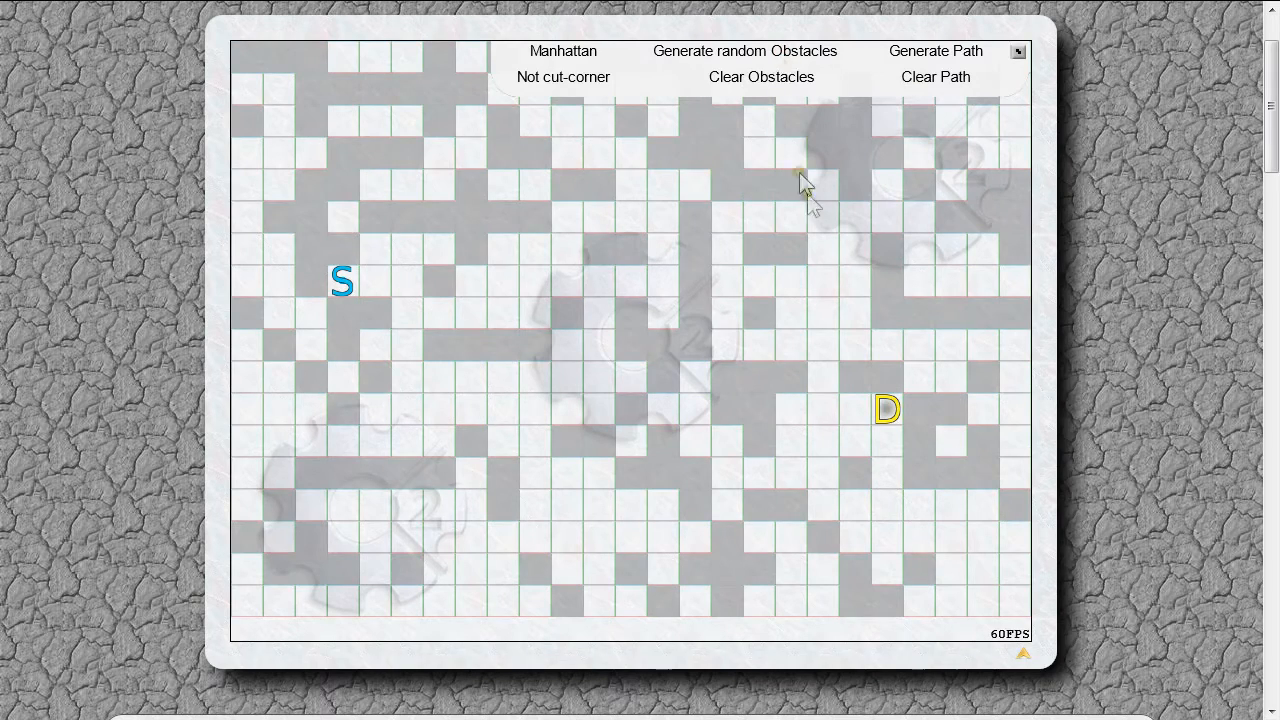
click(925, 77)
click(931, 53)
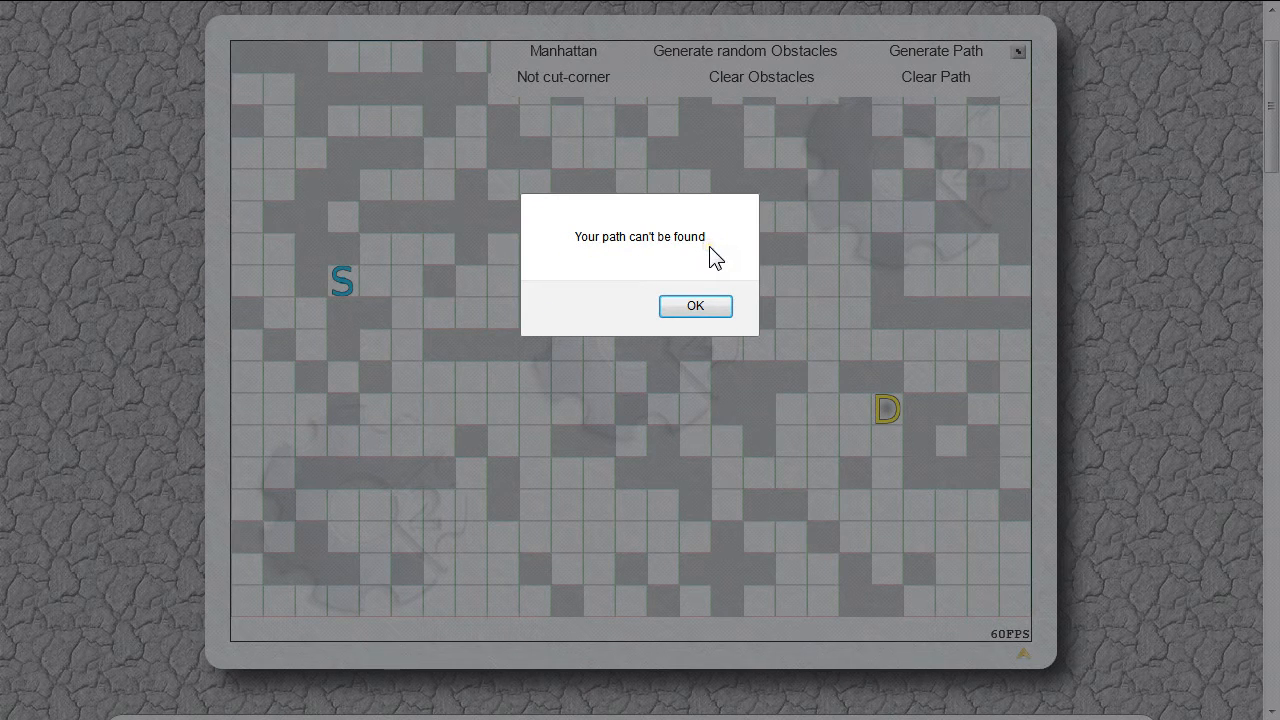
click(700, 306)
Adjust the grid around the start marker and try again to generate a path.
mouse_move(342, 281)
mouse_down()
mouse_move(390, 300)
mouse_move(412, 354)
mouse_up()
mouse_move(518, 338)
mouse_down()
mouse_move(449, 287)
mouse_move(345, 284)
mouse_move(602, 283)
mouse_up()
mouse_move(714, 197)
mouse_down()
mouse_move(702, 193)
mouse_move(489, 376)
mouse_move(347, 286)
mouse_up()
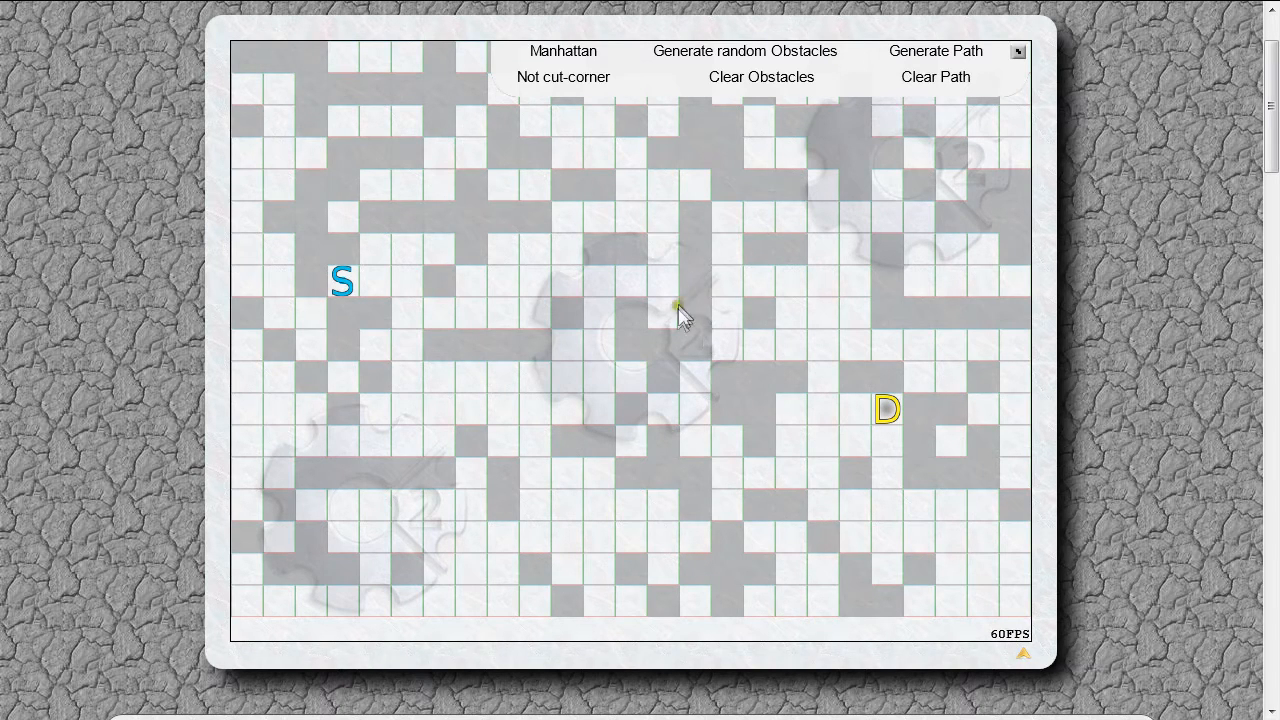
click(699, 504)
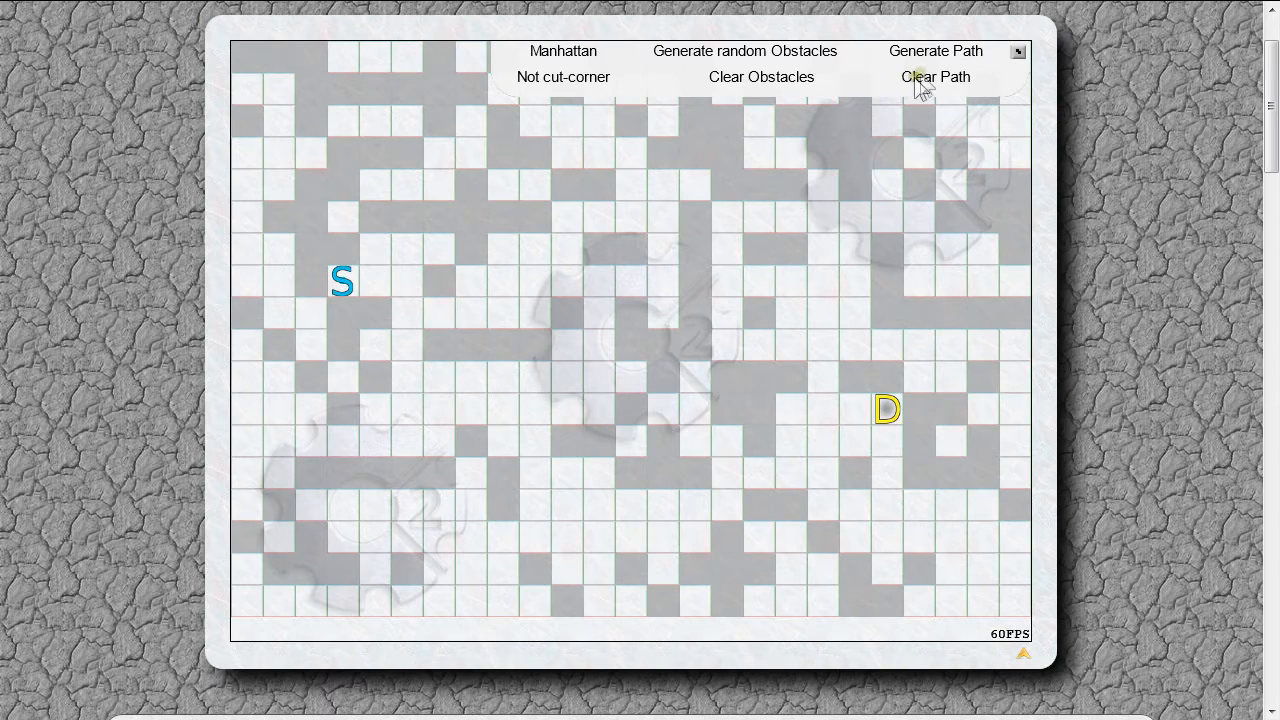
click(936, 52)
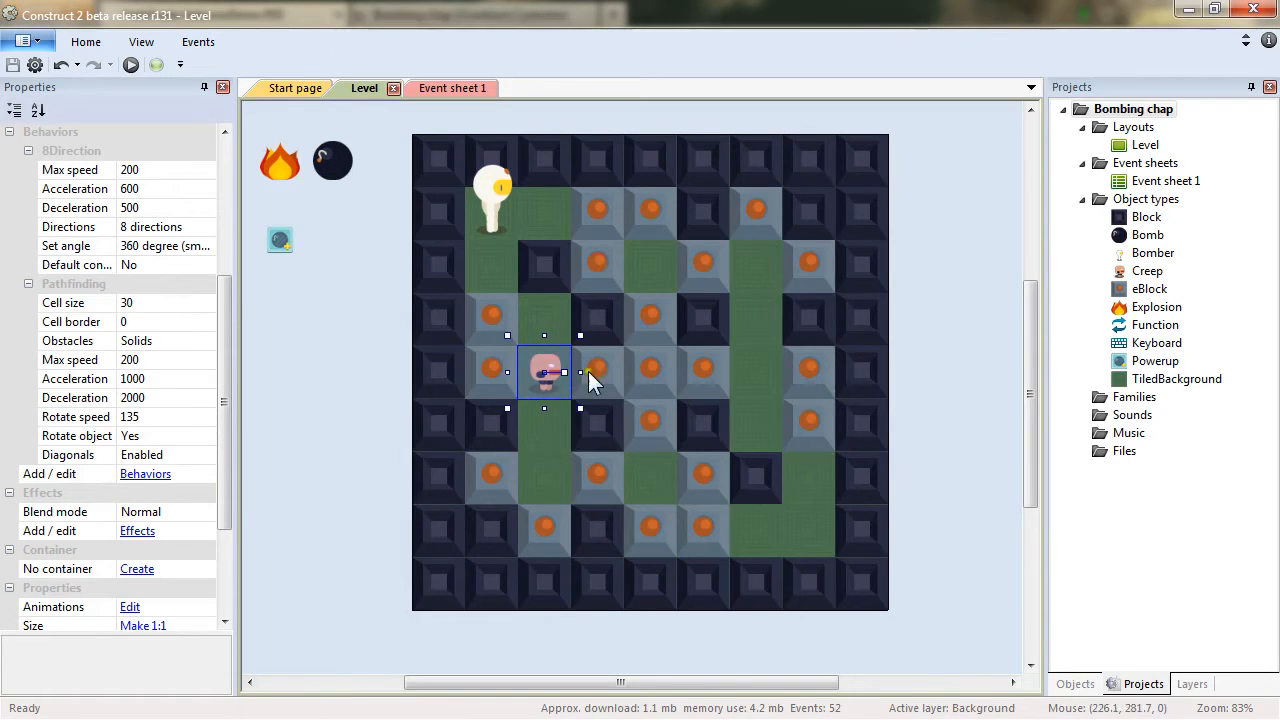
Insert a new Sprite object into the layout just above the Creep.
double_click(284, 366)
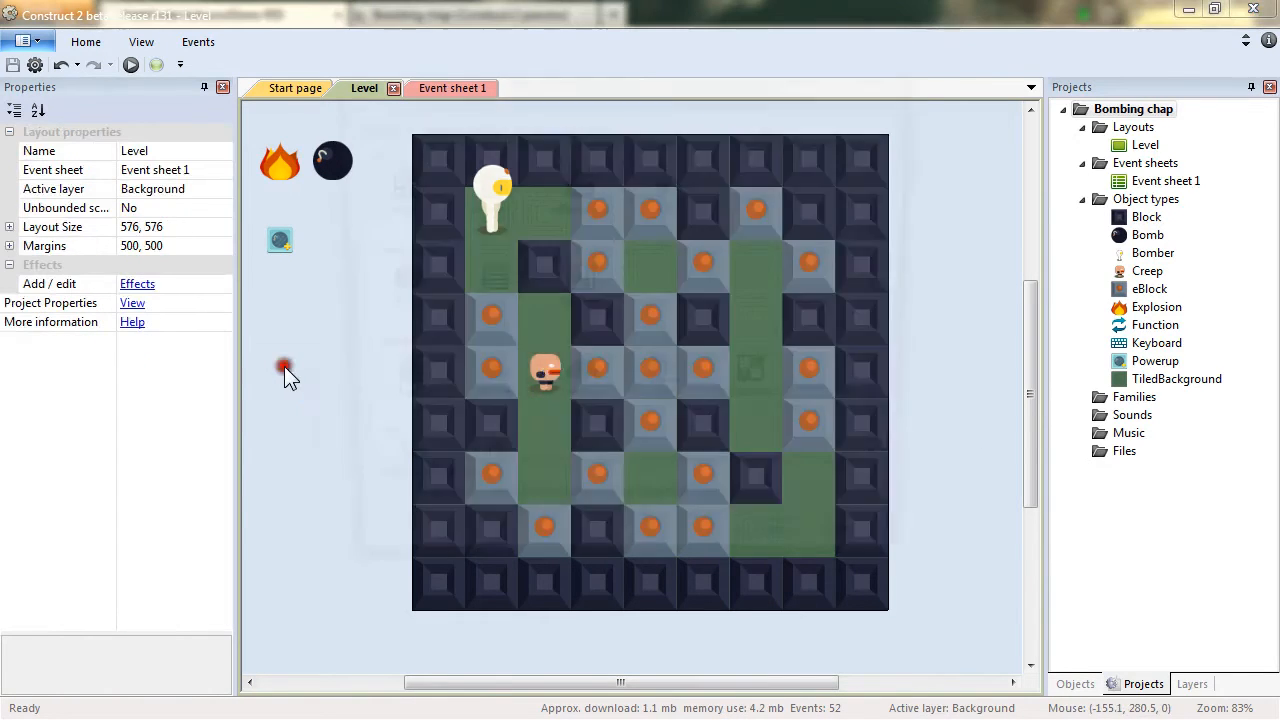
double_click(580, 392)
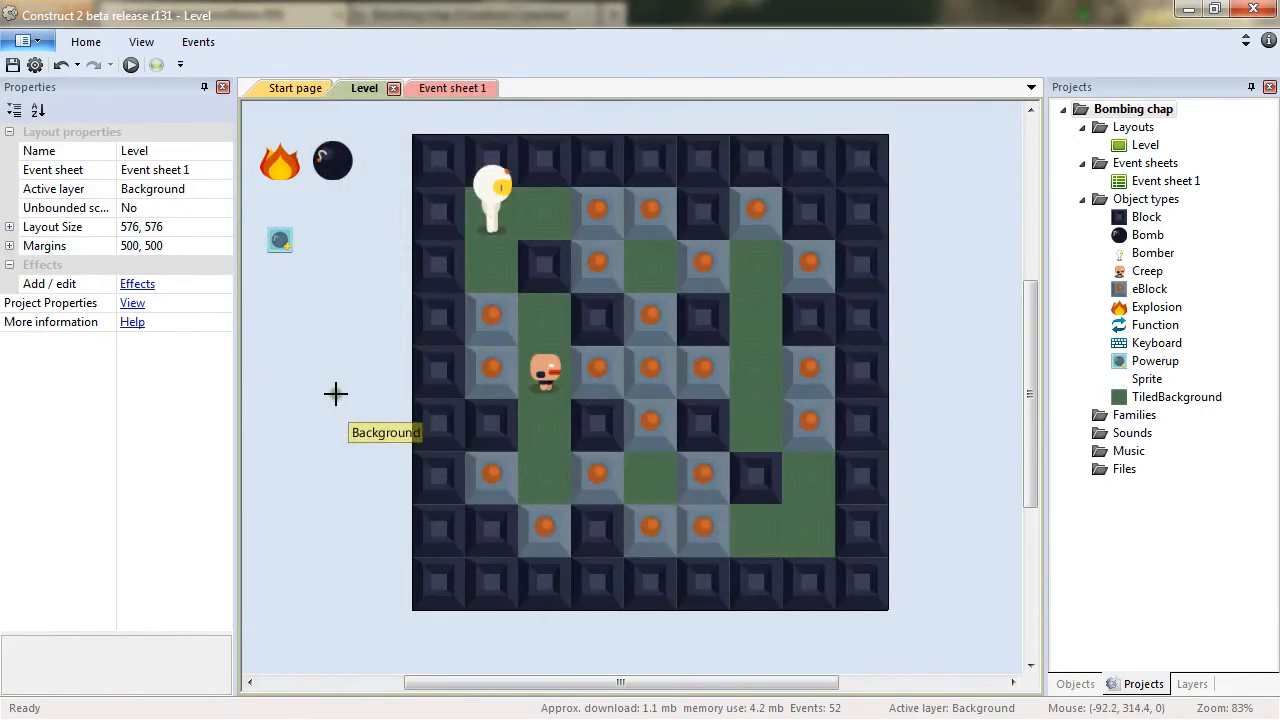
click(538, 325)
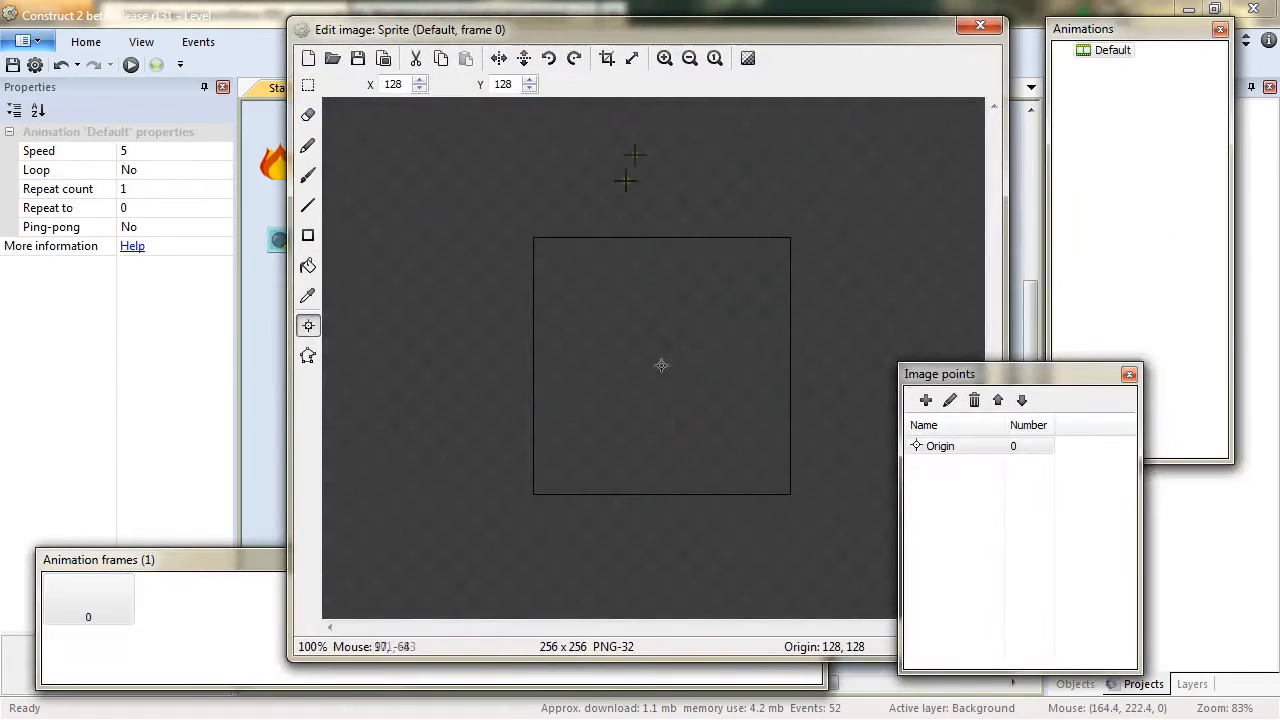
Resize the sprite's image canvas to 16 by 16 pixels.
click(634, 58)
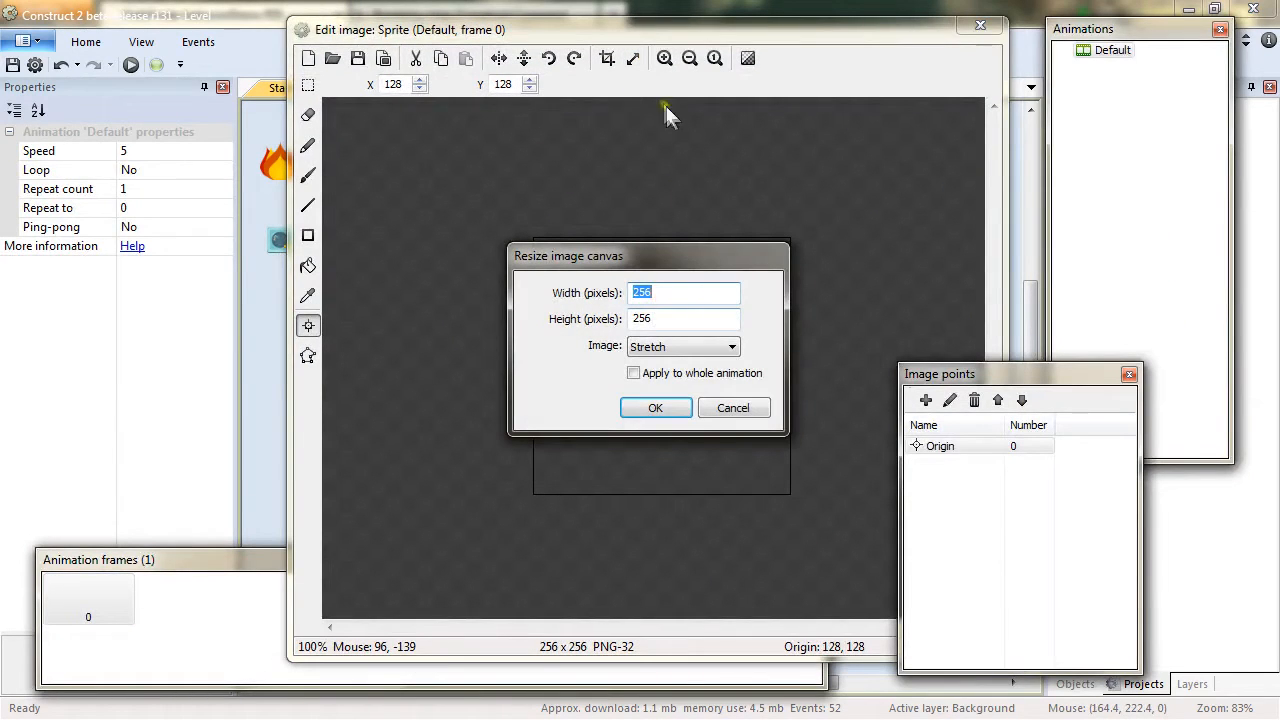
text(16)
key(Tab)
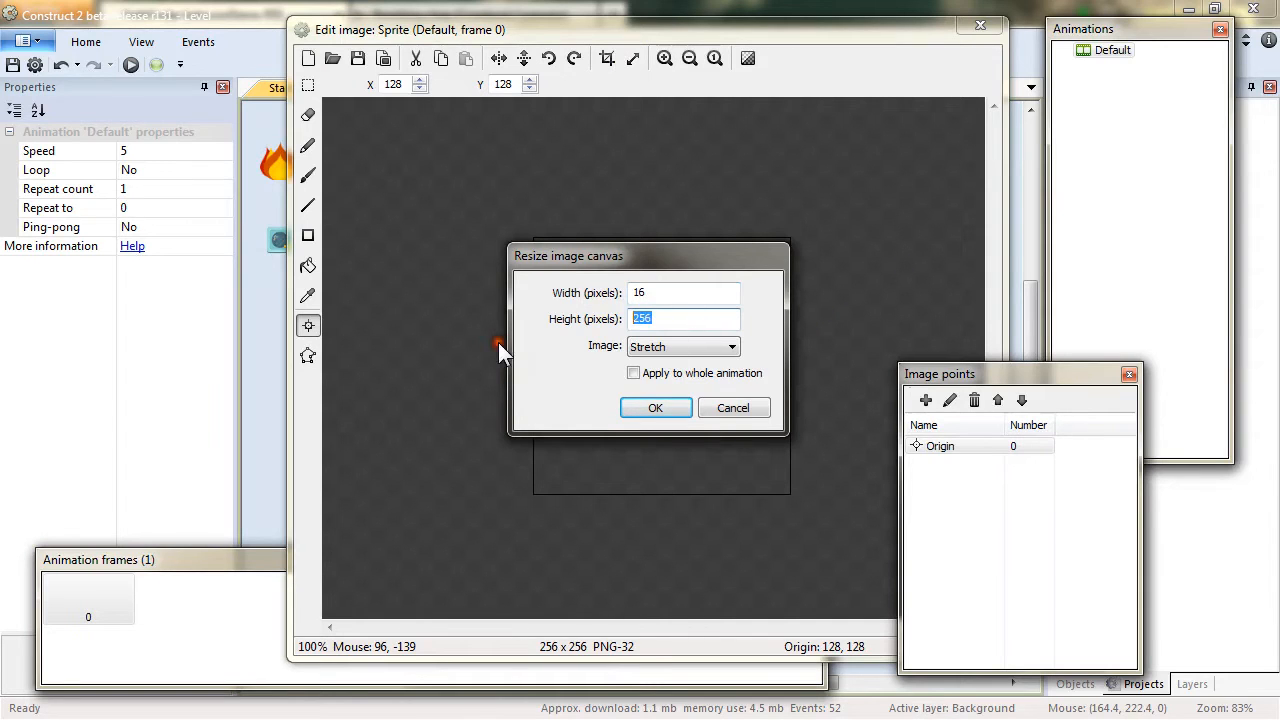
text(16)
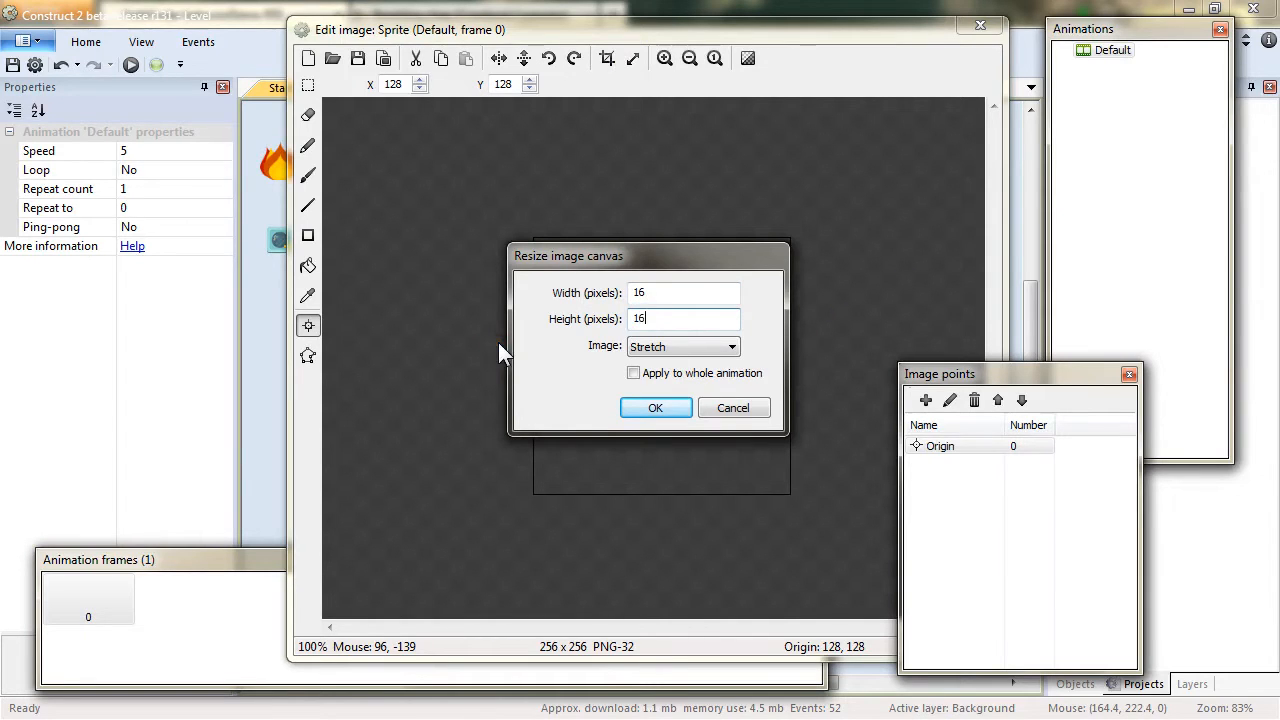
click(659, 407)
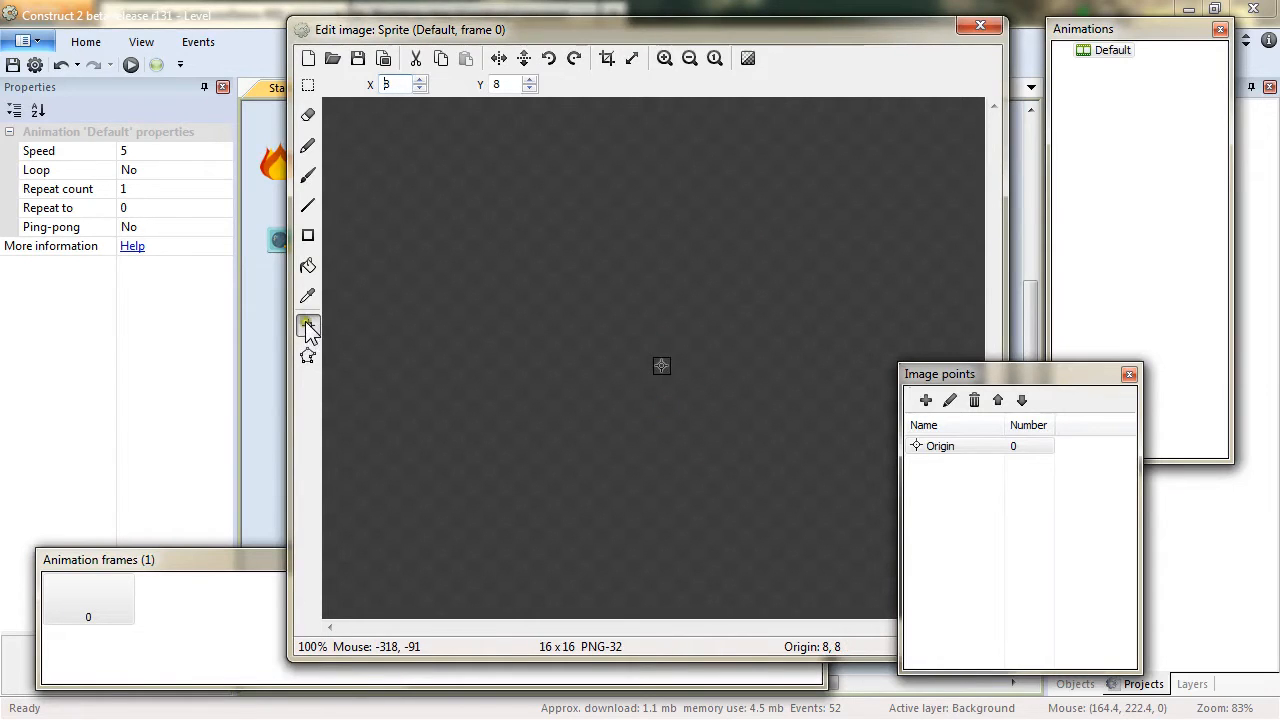
Fill the 16 pixel image with the teal colour and close the image editor.
click(314, 266)
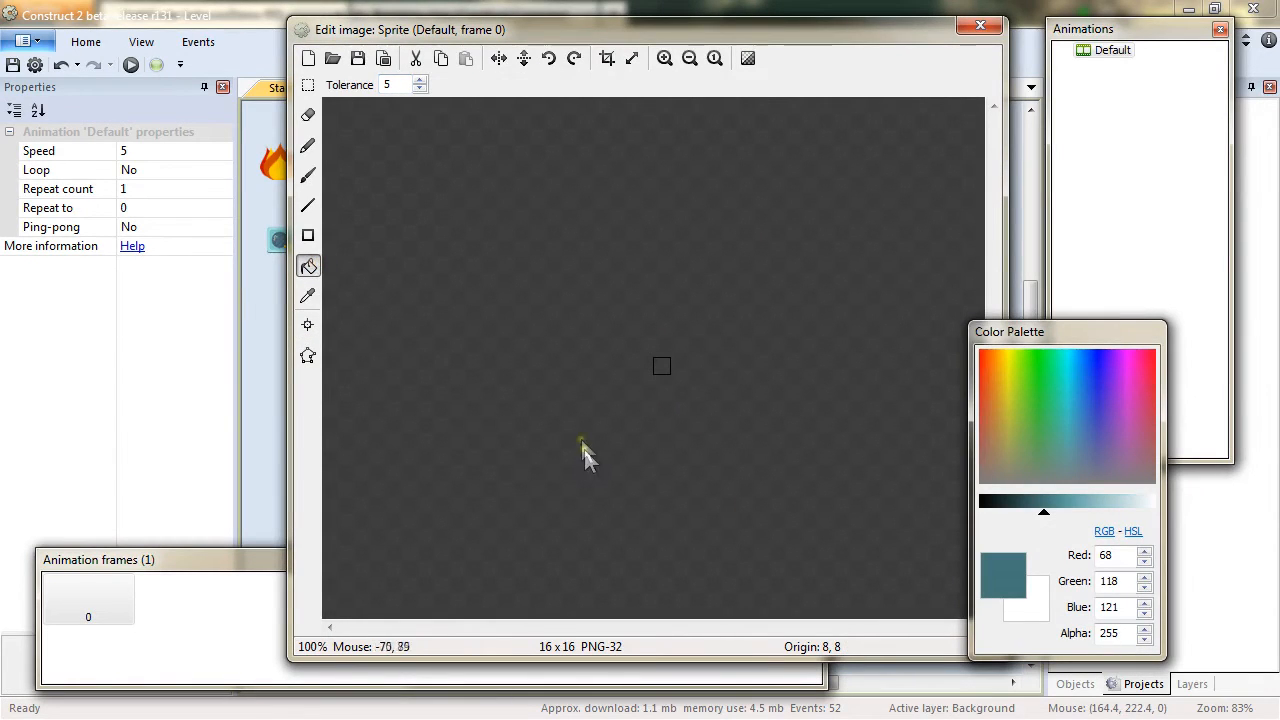
click(661, 365)
click(981, 25)
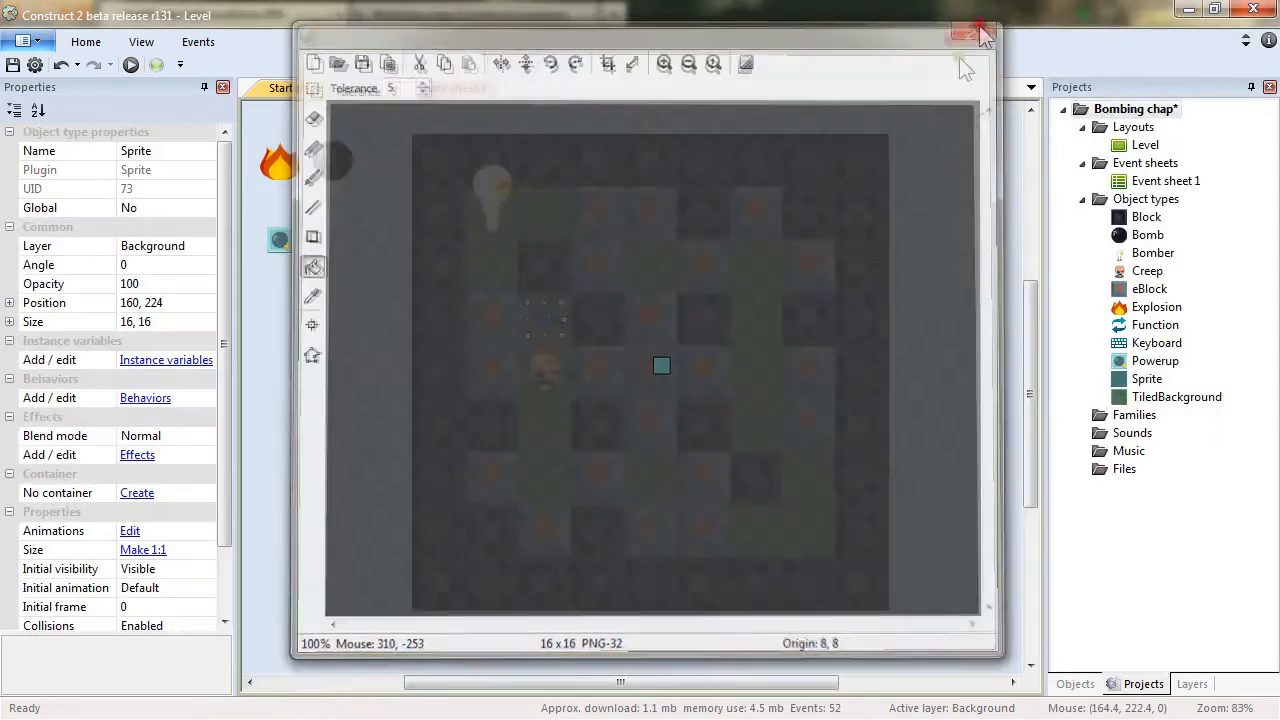
Rename the new sprite object to Destination.
click(154, 150)
text(Destination)
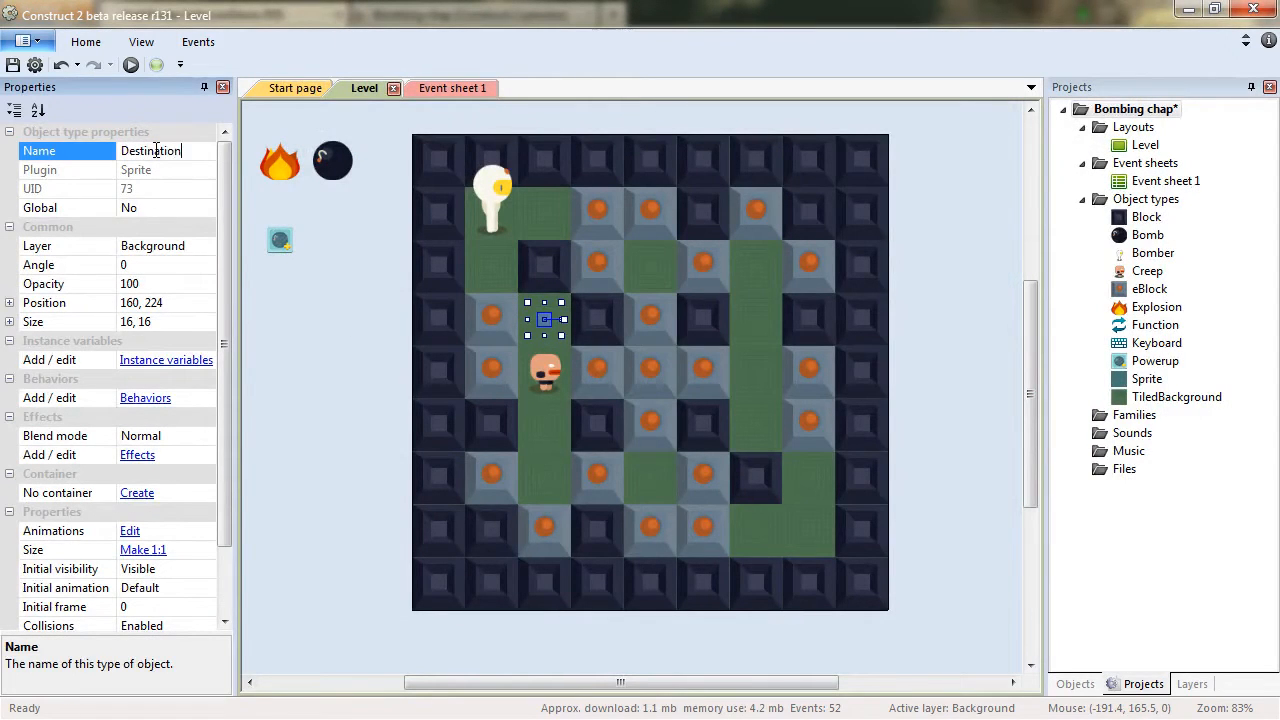
key(Return)
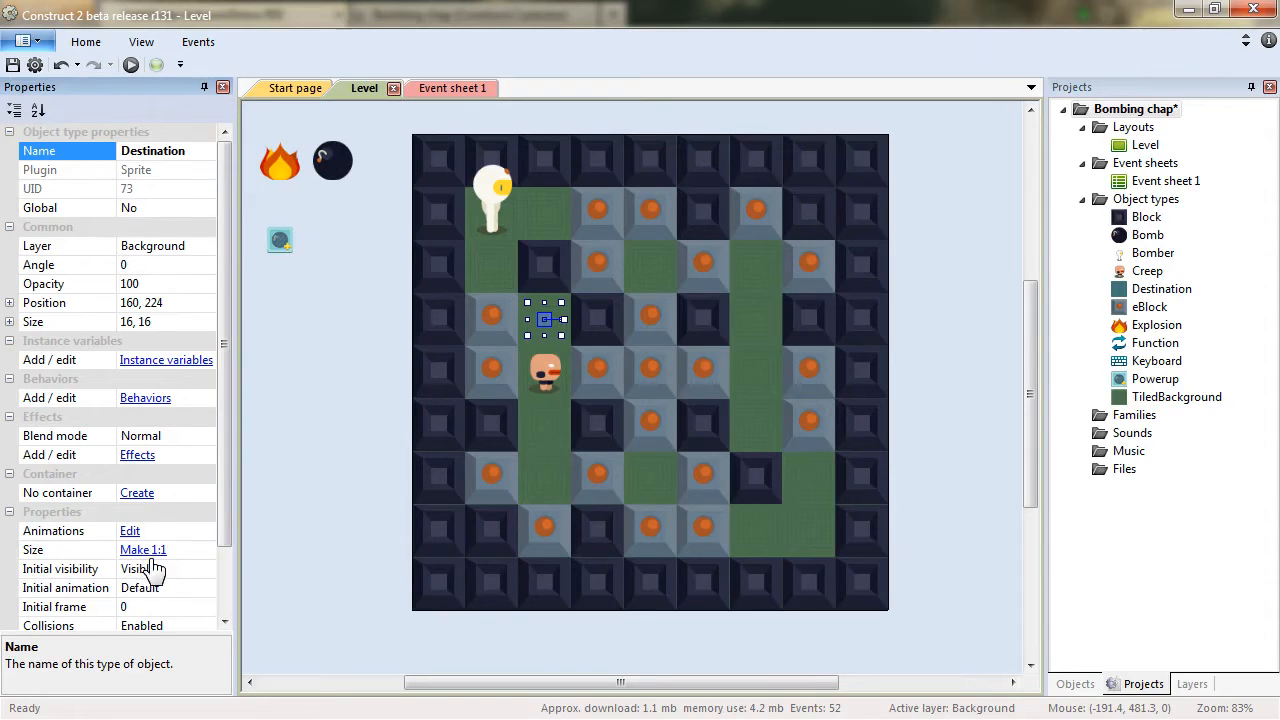
Set the Destination's initial visibility to Invisible and place copies of it on open cells across the level.
click(208, 569)
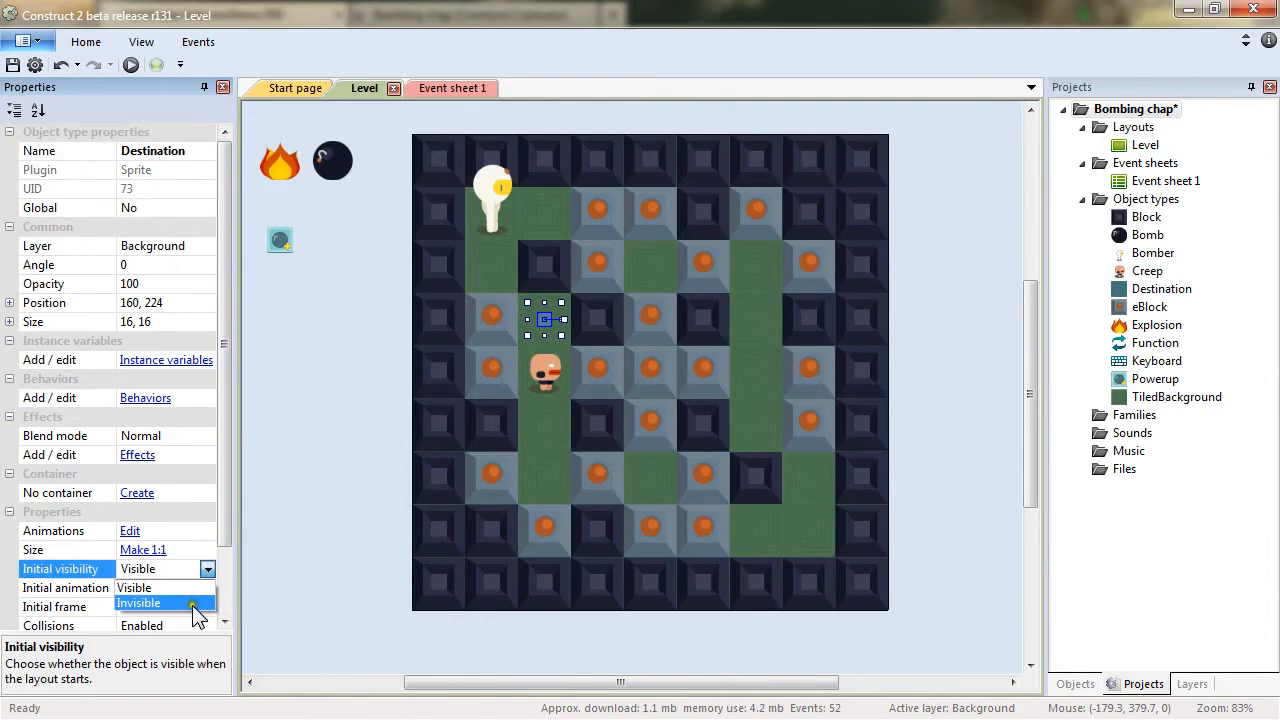
click(190, 603)
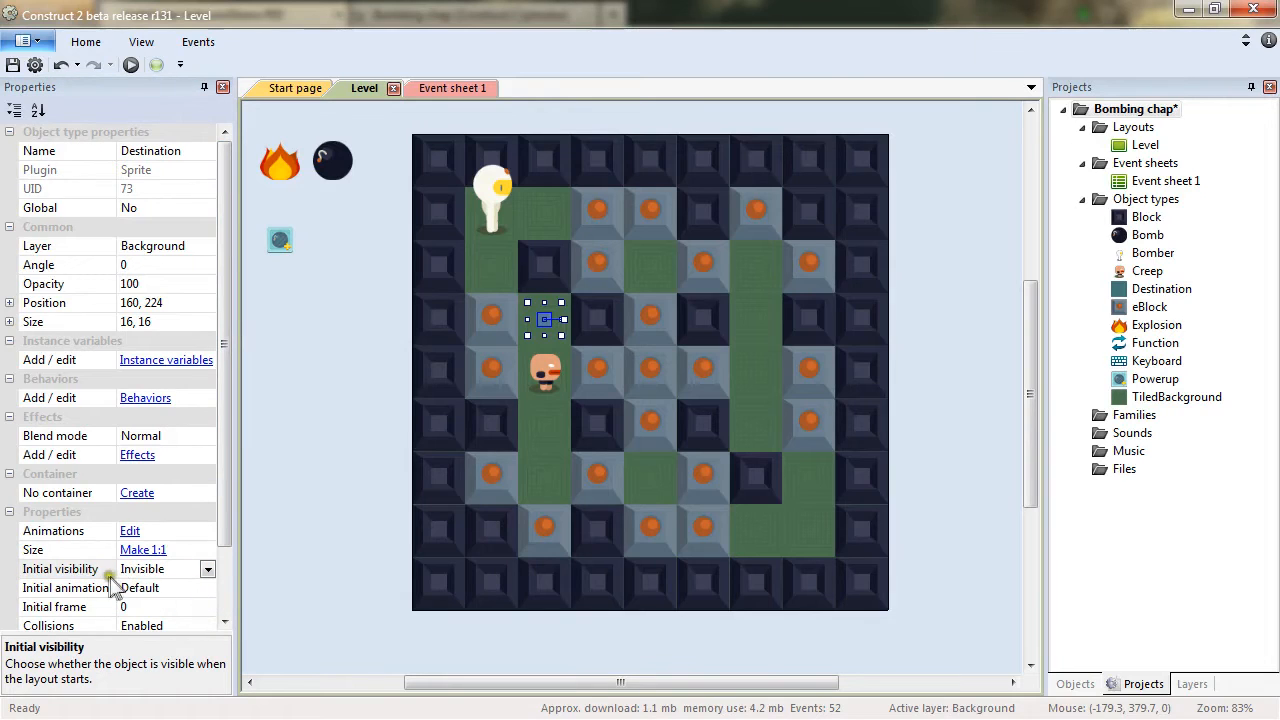
mouse_move(548, 330)
ctrl+mouse_down()
mouse_move(545, 208)
mouse_move(771, 224)
mouse_move(748, 327)
mouse_move(757, 322)
mouse_move(757, 423)
mouse_move(543, 430)
mouse_move(813, 521)
mouse_move(660, 535)
mouse_move(654, 371)
mouse_move(655, 430)
mouse_move(747, 472)
mouse_move(814, 525)
mouse_move(782, 508)
mouse_move(576, 527)
mouse_move(554, 555)
mouse_move(553, 527)
ctrl+mouse_up()
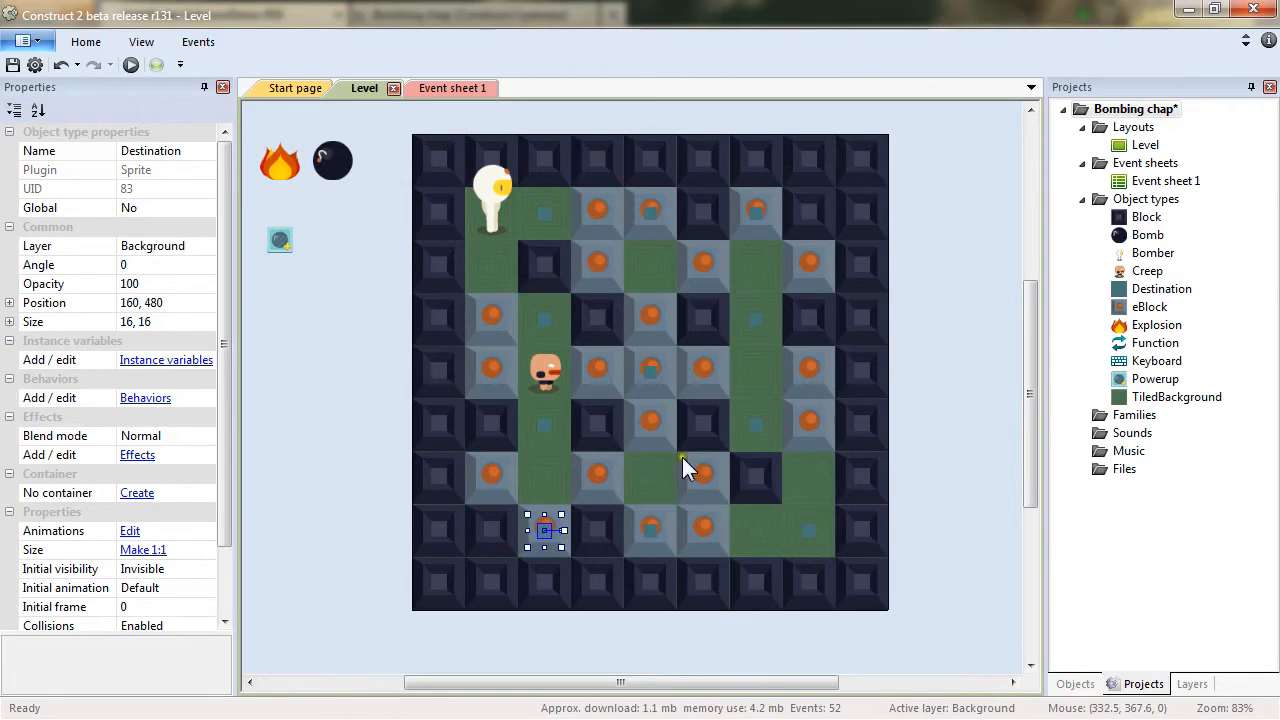
Recolour the Destination image bright green with the fill tool and close the editor.
double_click(546, 536)
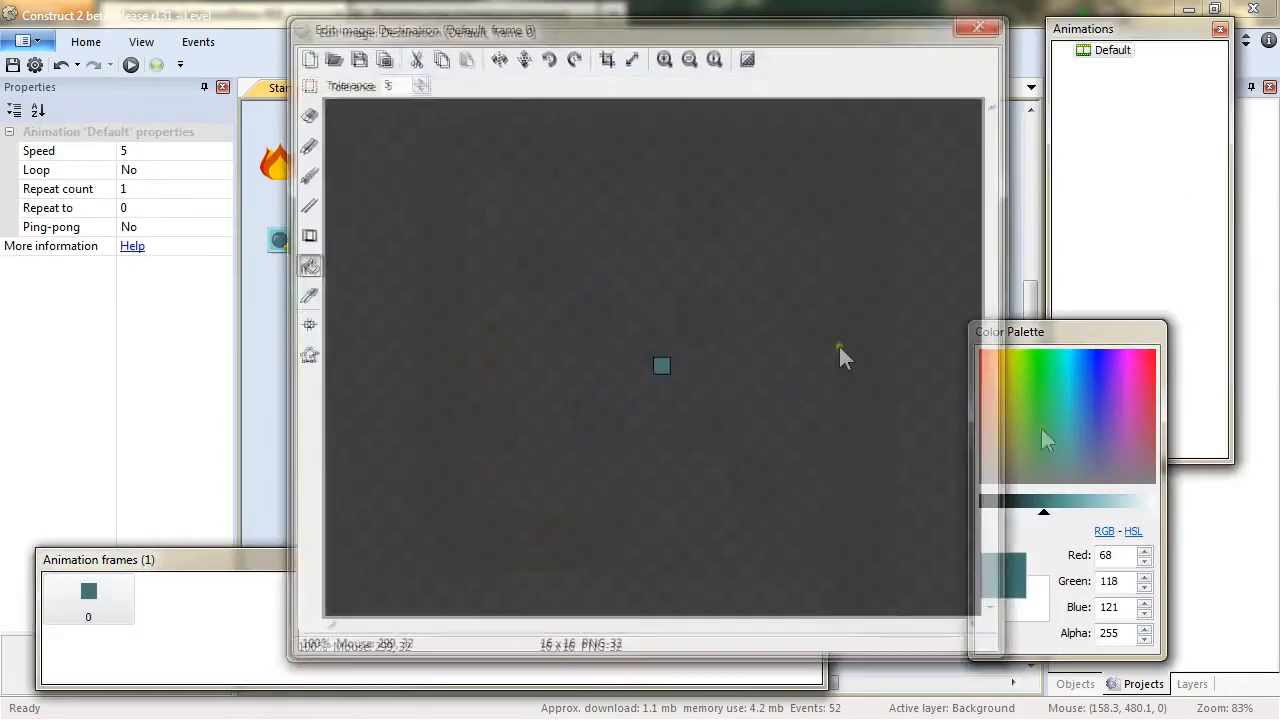
click(1043, 348)
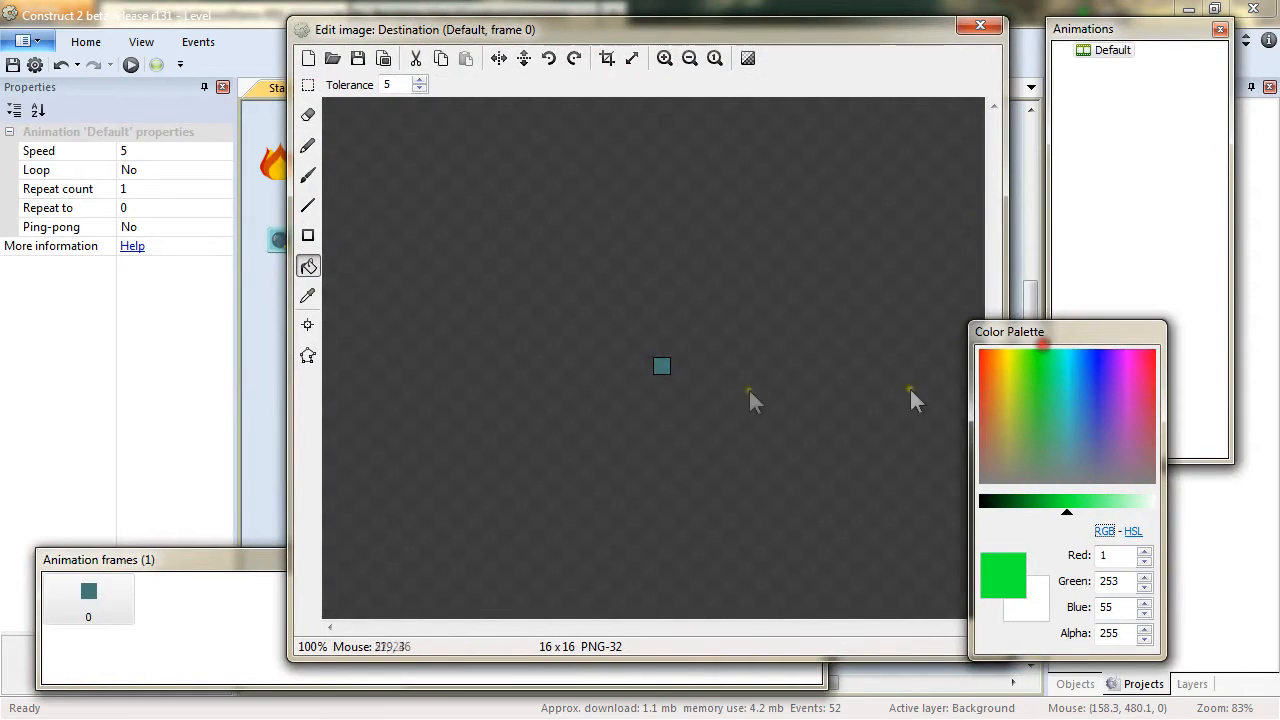
click(663, 368)
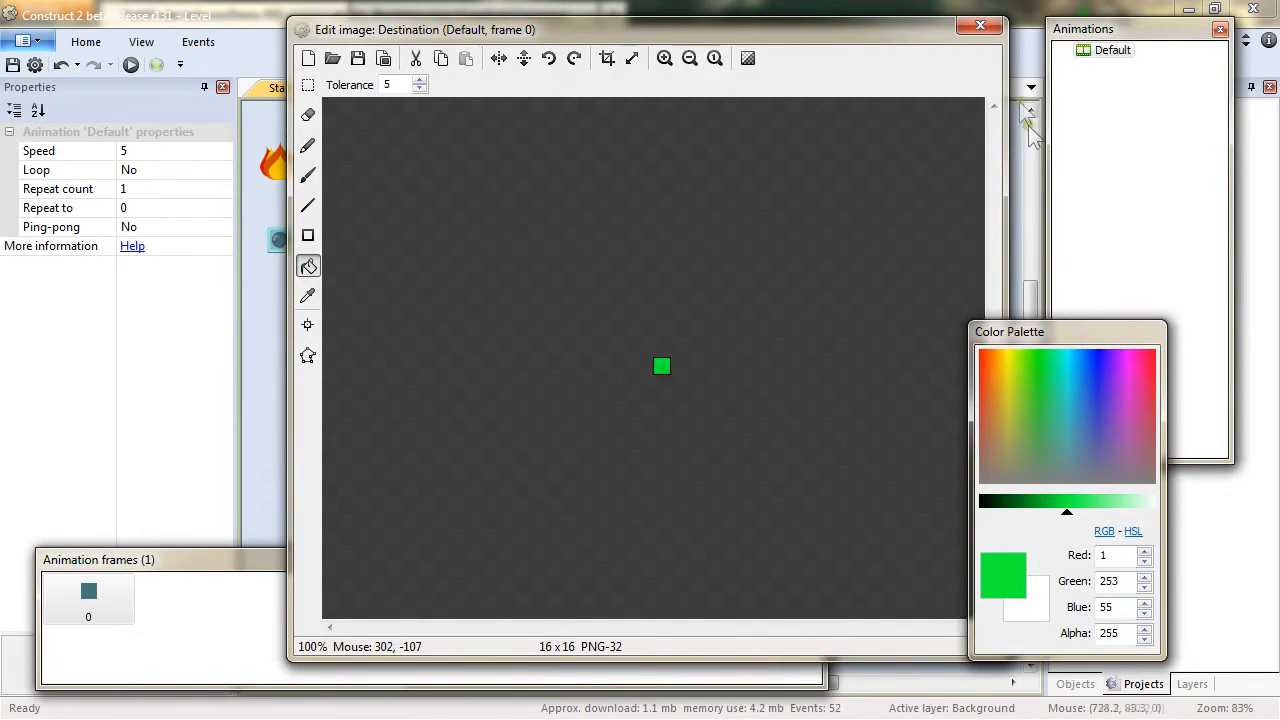
click(980, 25)
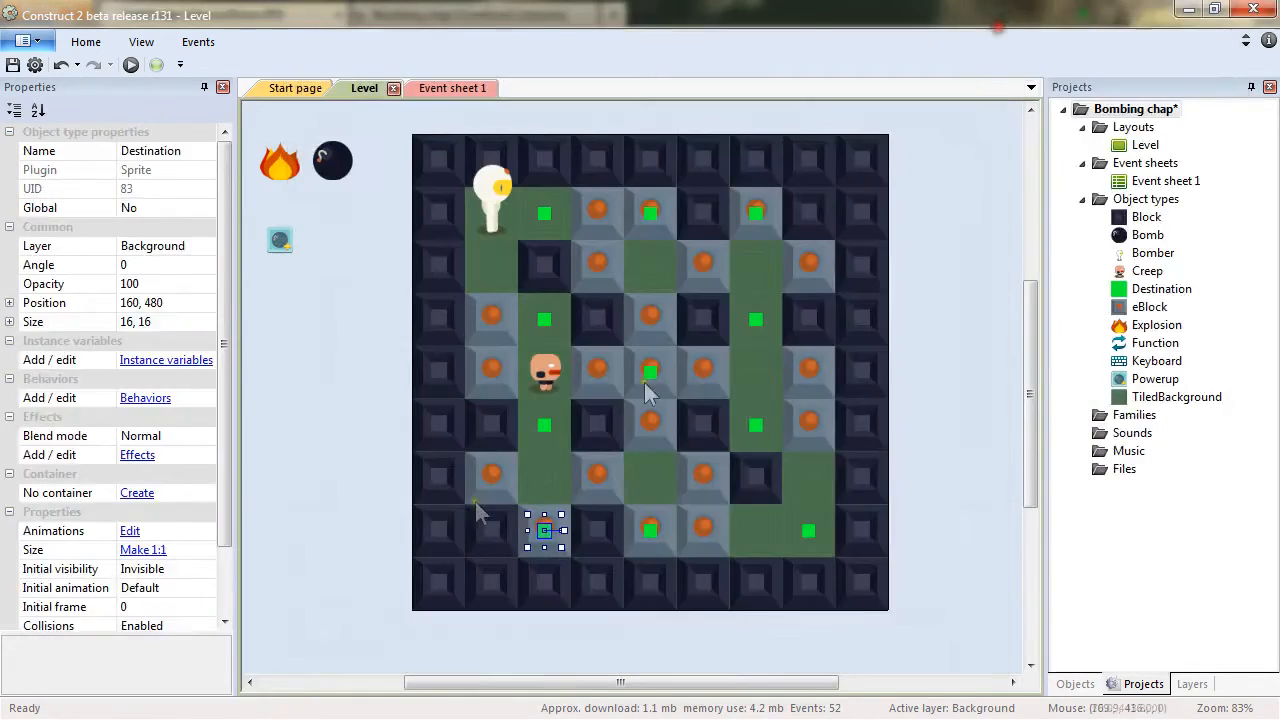
Copy a Destination marker next to the Bomber's start and another onto the bottom-right open cell.
click(925, 469)
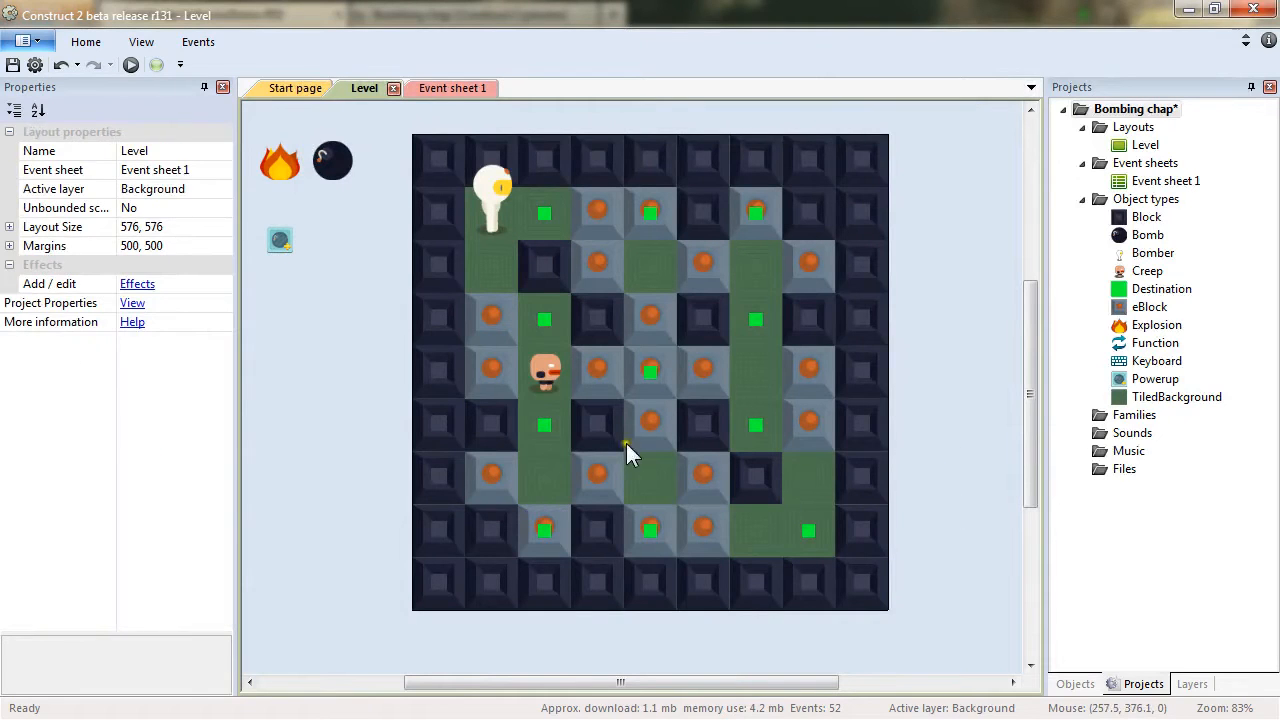
click(546, 530)
drag(546, 530, 494, 212)
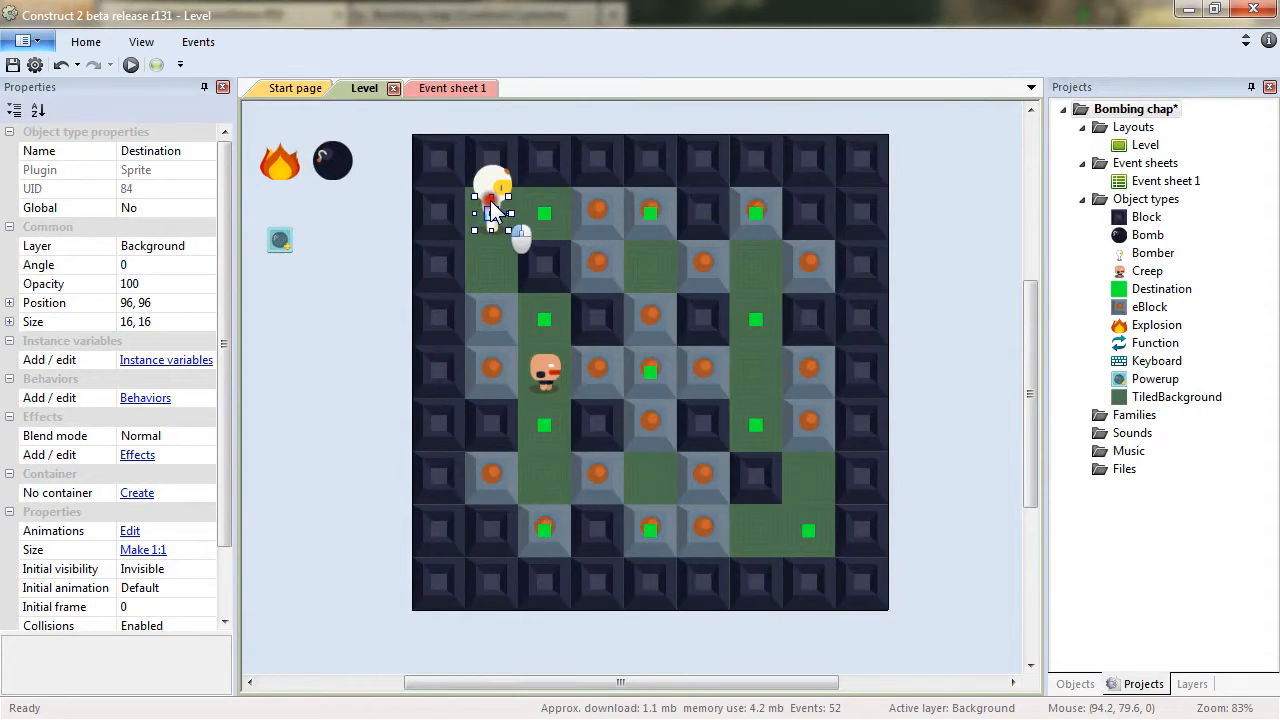
click(810, 535)
ctrl+drag(811, 537, 756, 530)
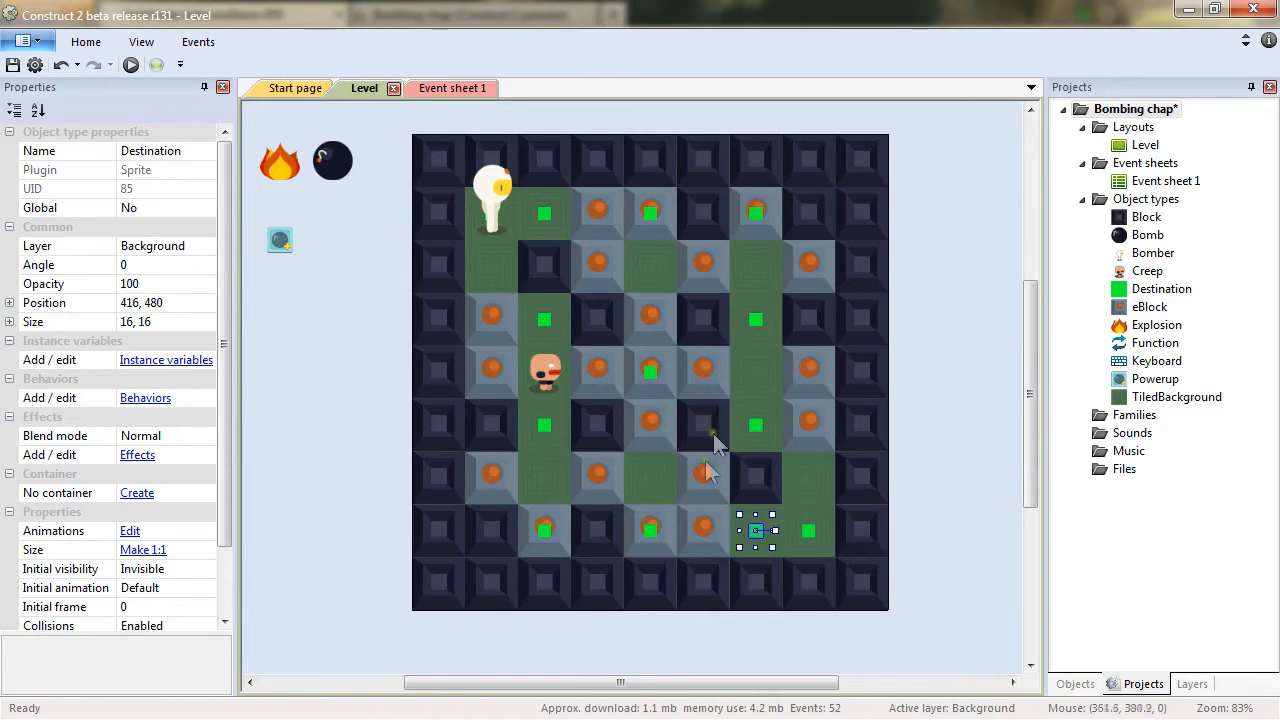
Set the Creep's Pathfinding cell size to 64 and cell border to -8.
click(556, 395)
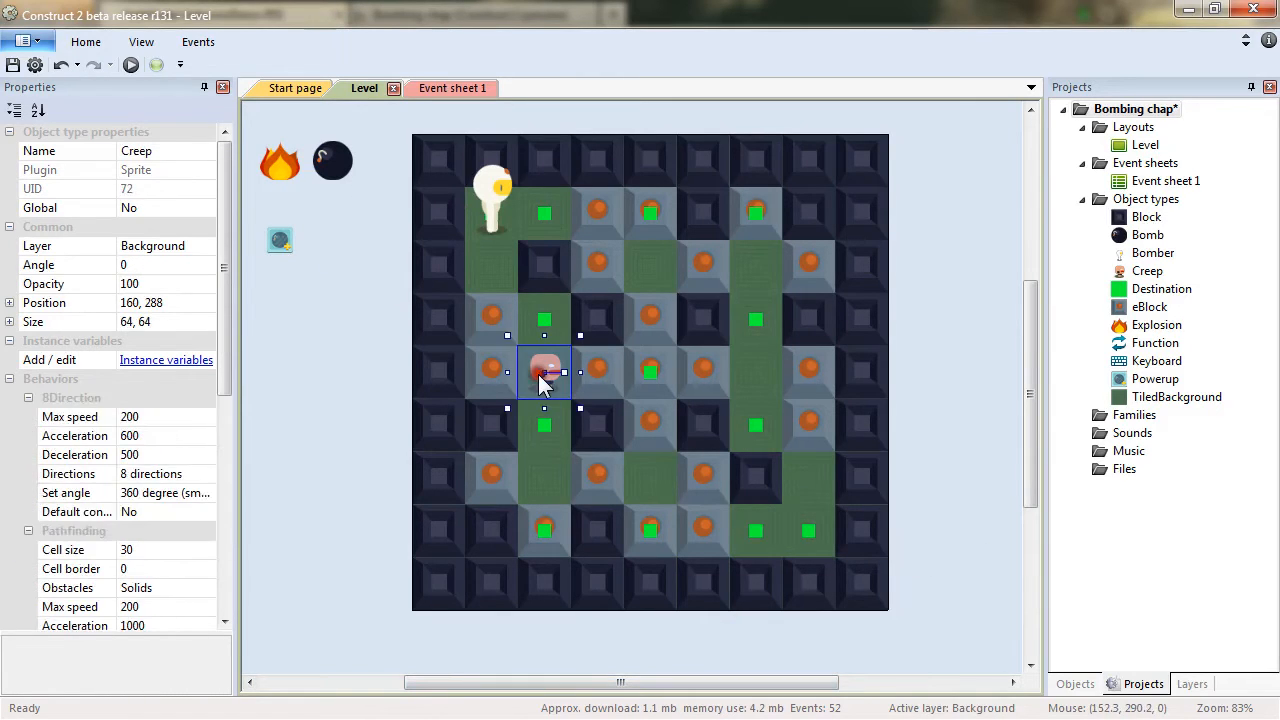
drag(217, 329, 218, 477)
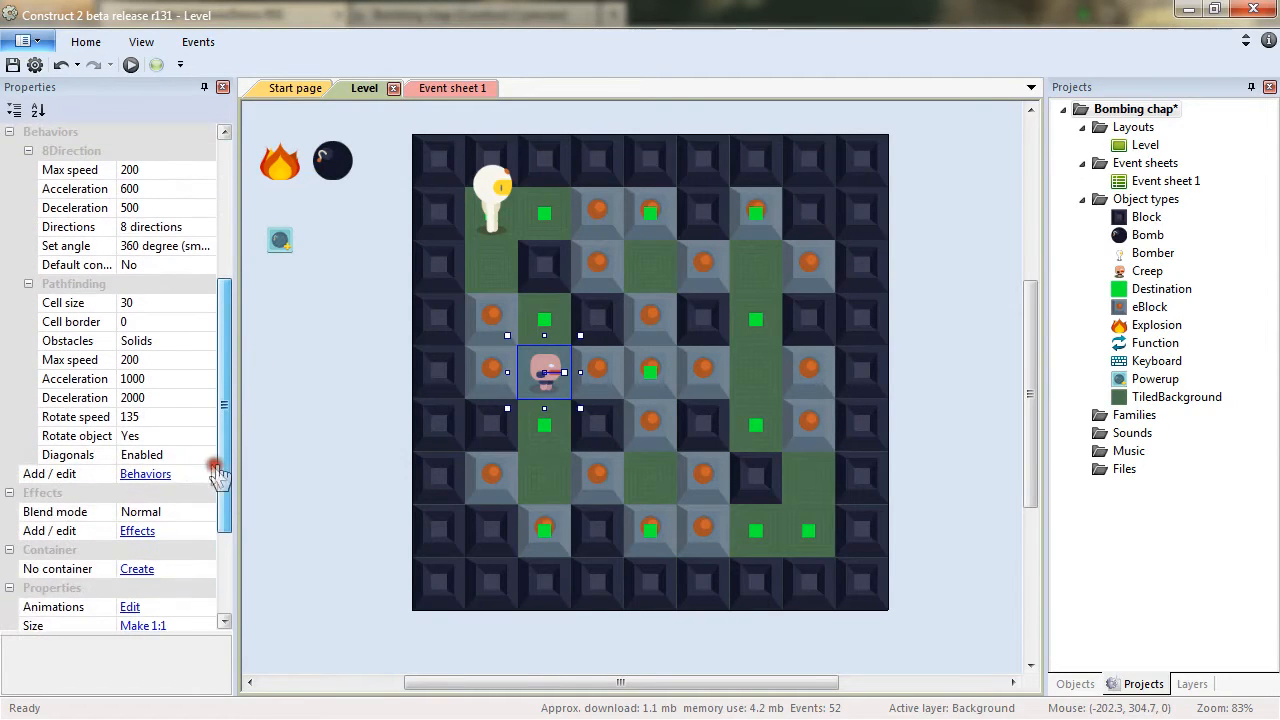
click(155, 302)
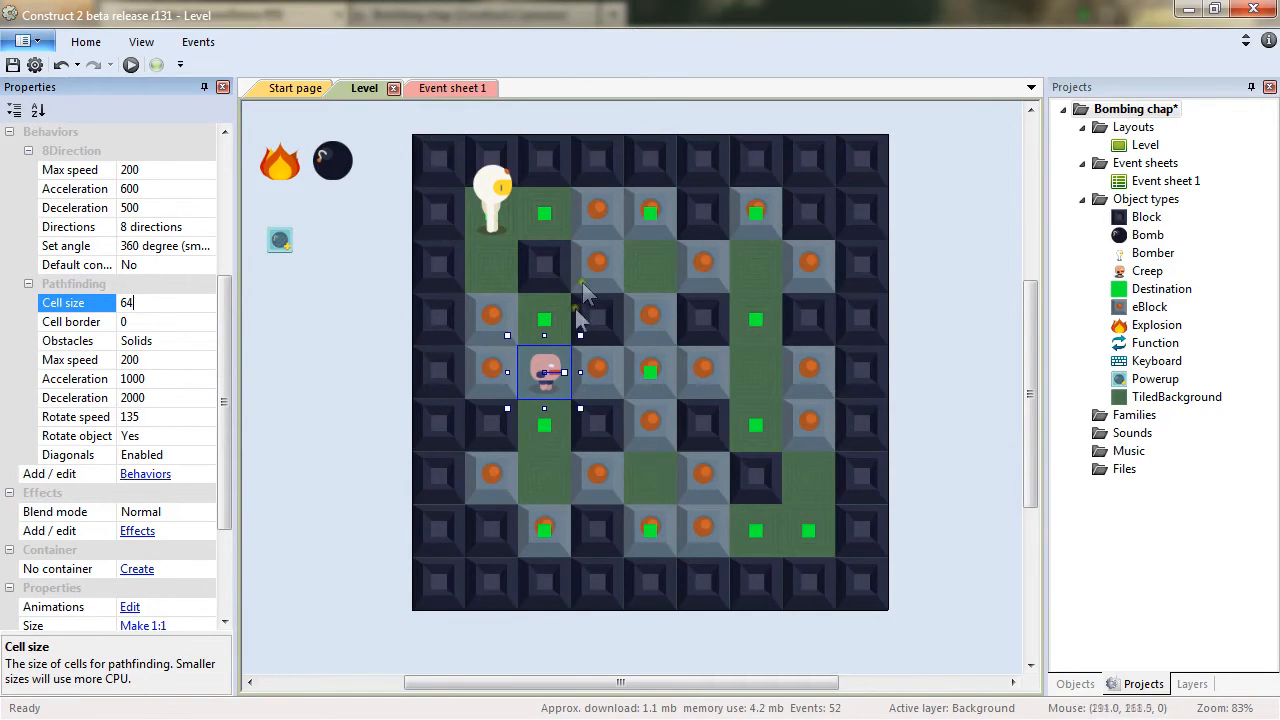
click(144, 322)
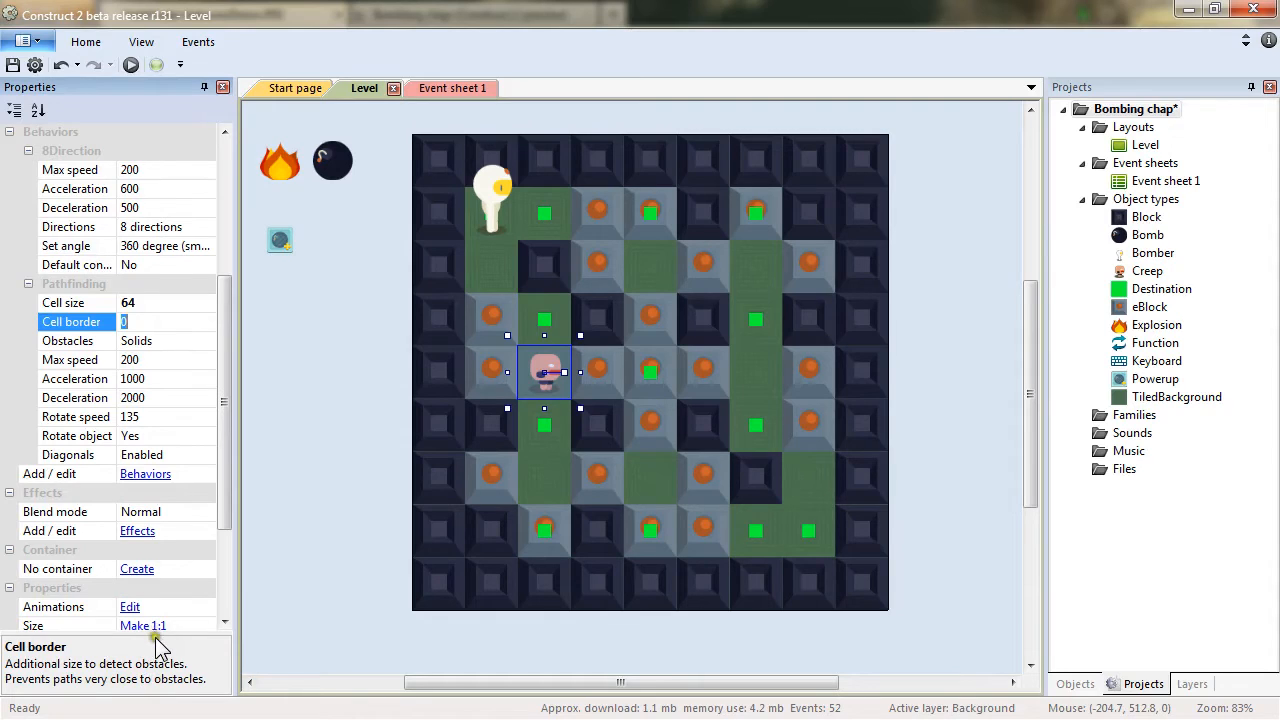
drag(160, 632, 160, 610)
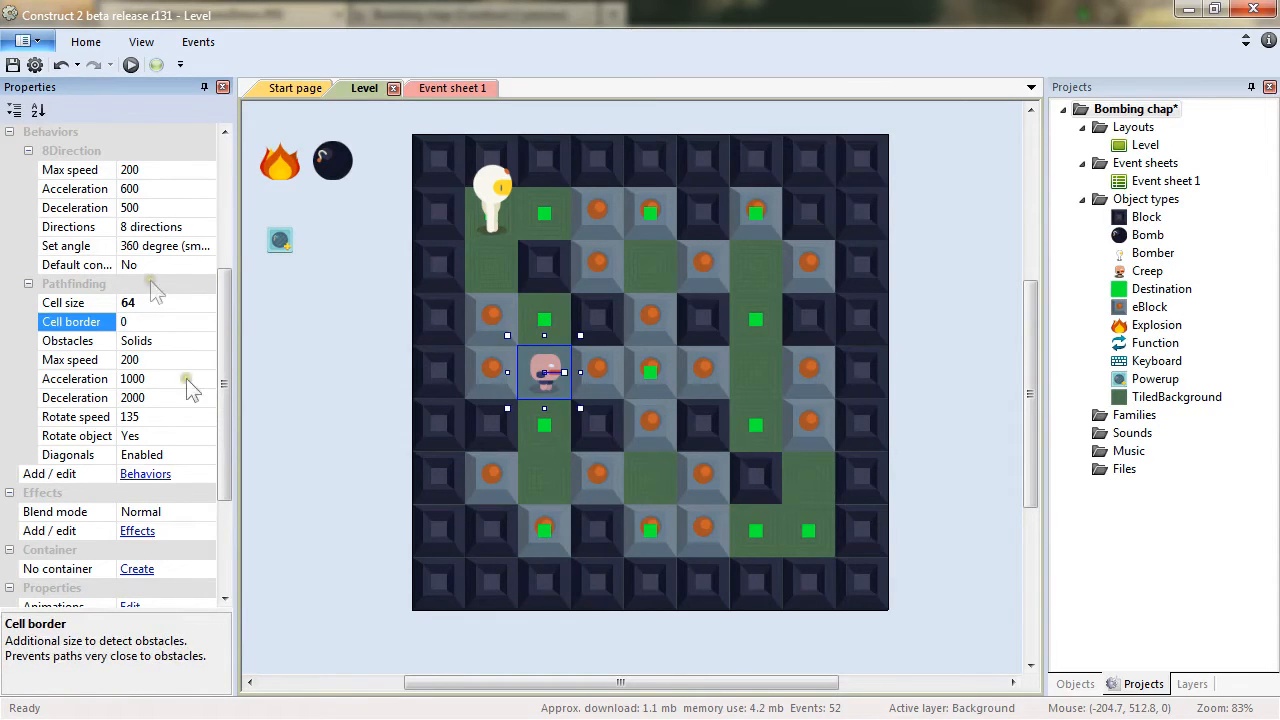
click(52, 325)
drag(130, 323, 110, 321)
Open the Creep's image editor to check its collision polygon, then close it.
double_click(551, 390)
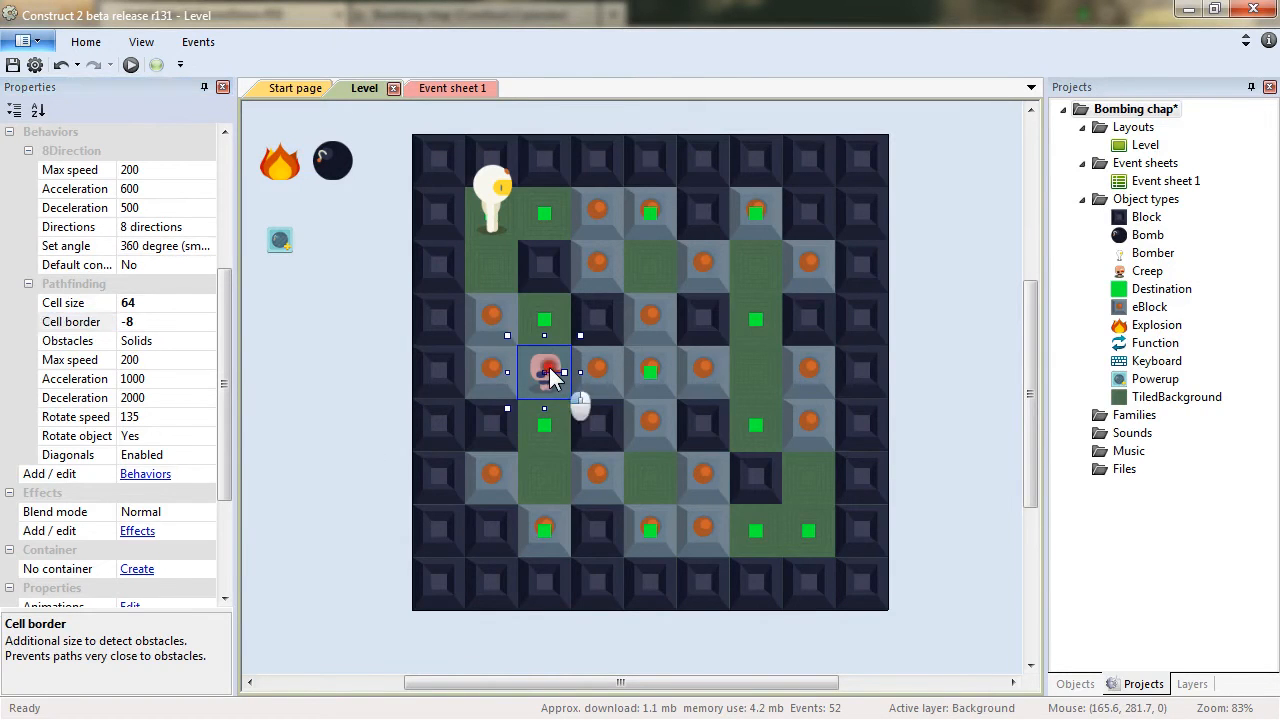
click(310, 353)
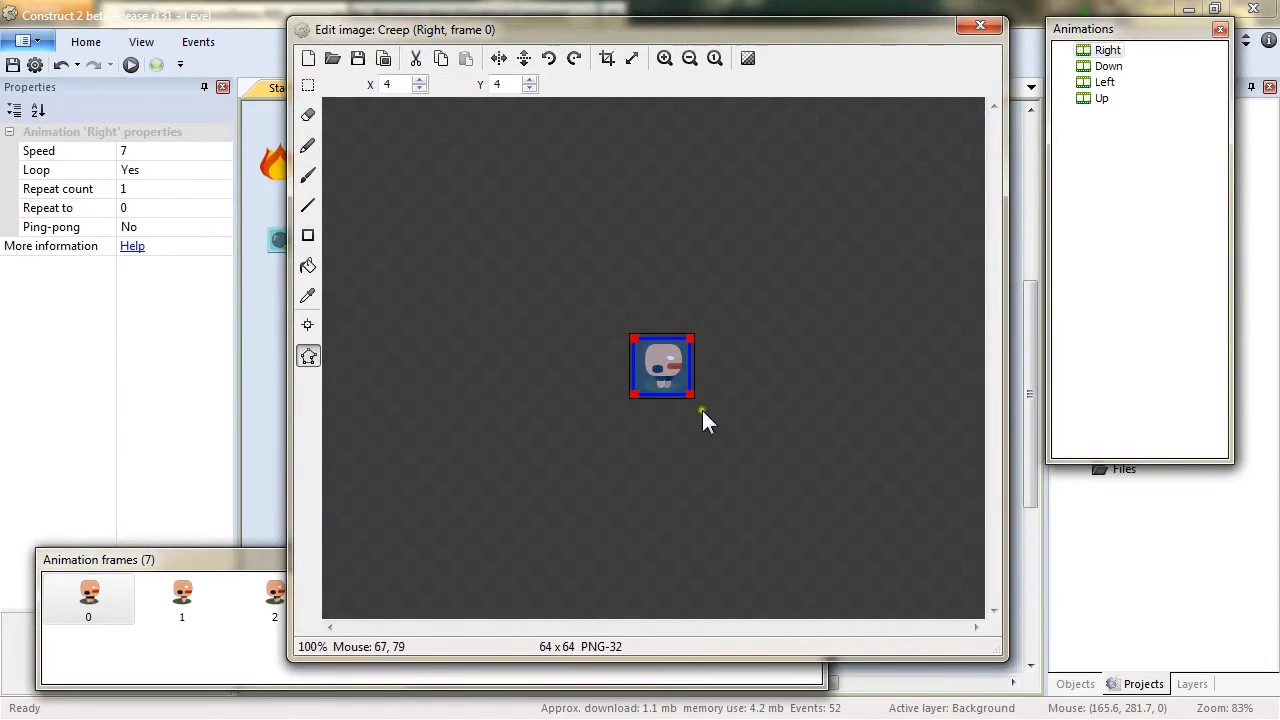
click(981, 26)
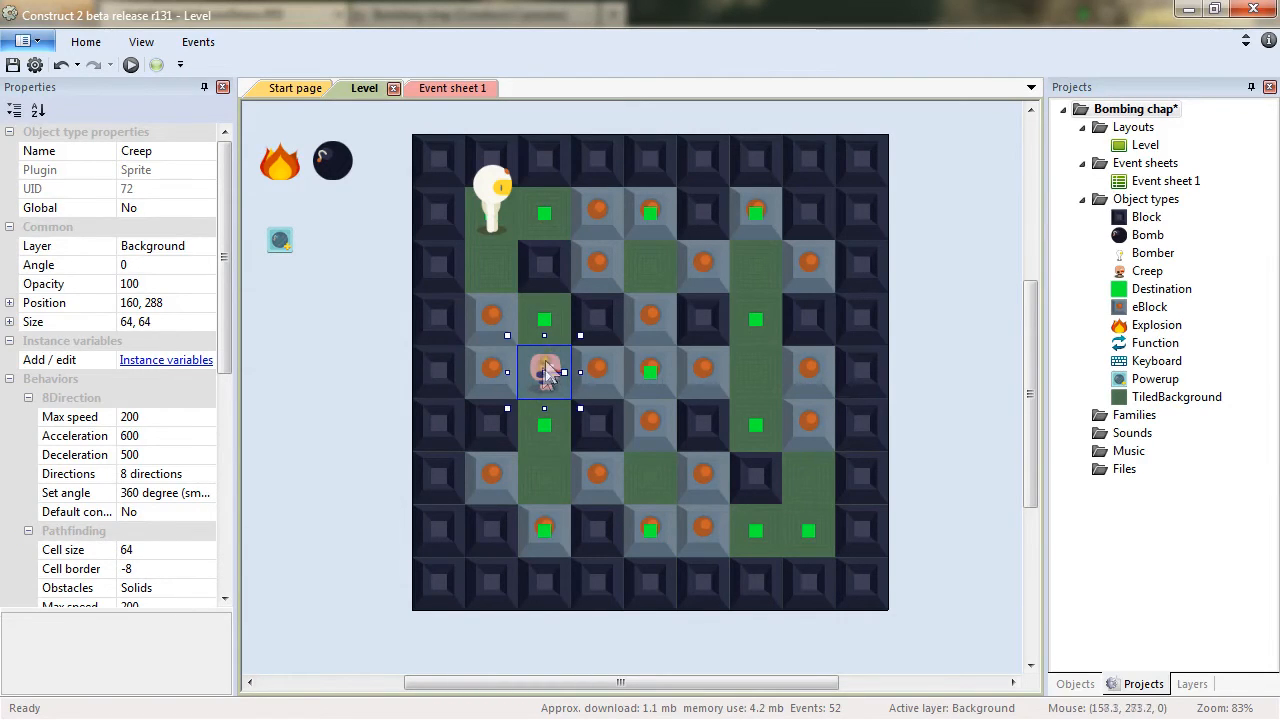
Inspect the blocks surrounding the Creep's cell one by one.
click(494, 374)
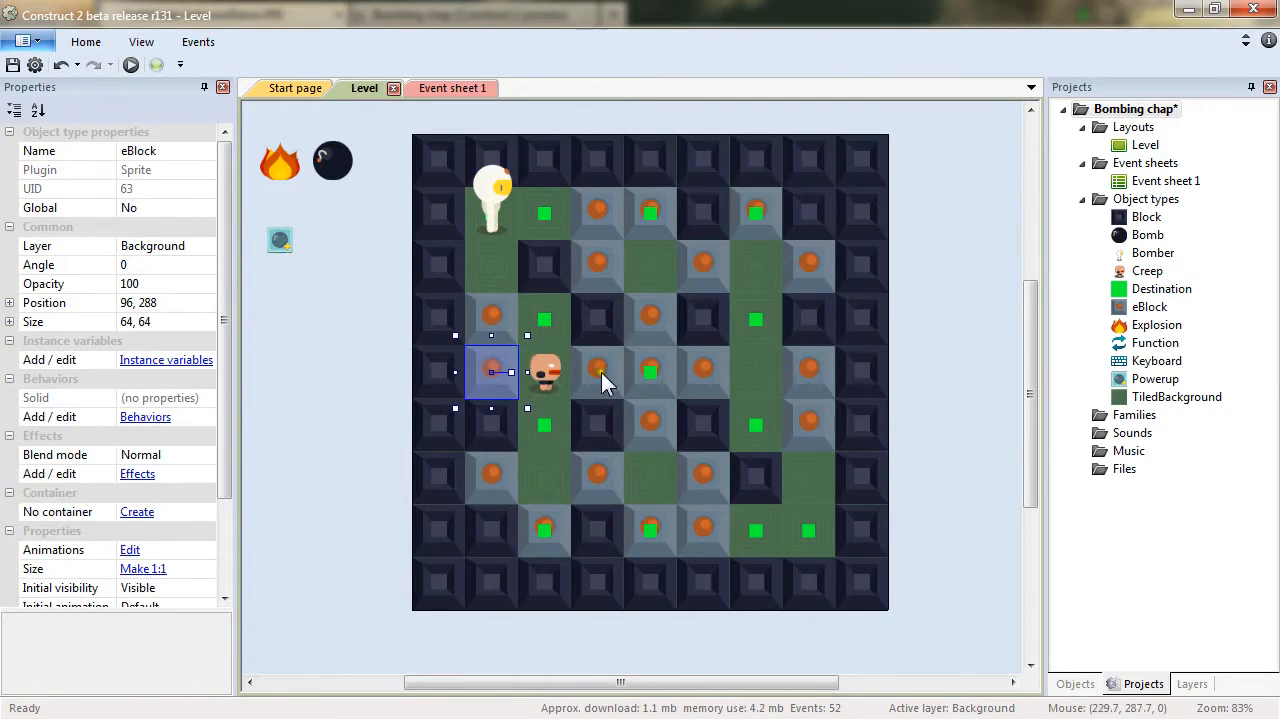
click(603, 371)
click(606, 317)
click(505, 318)
click(503, 438)
click(604, 430)
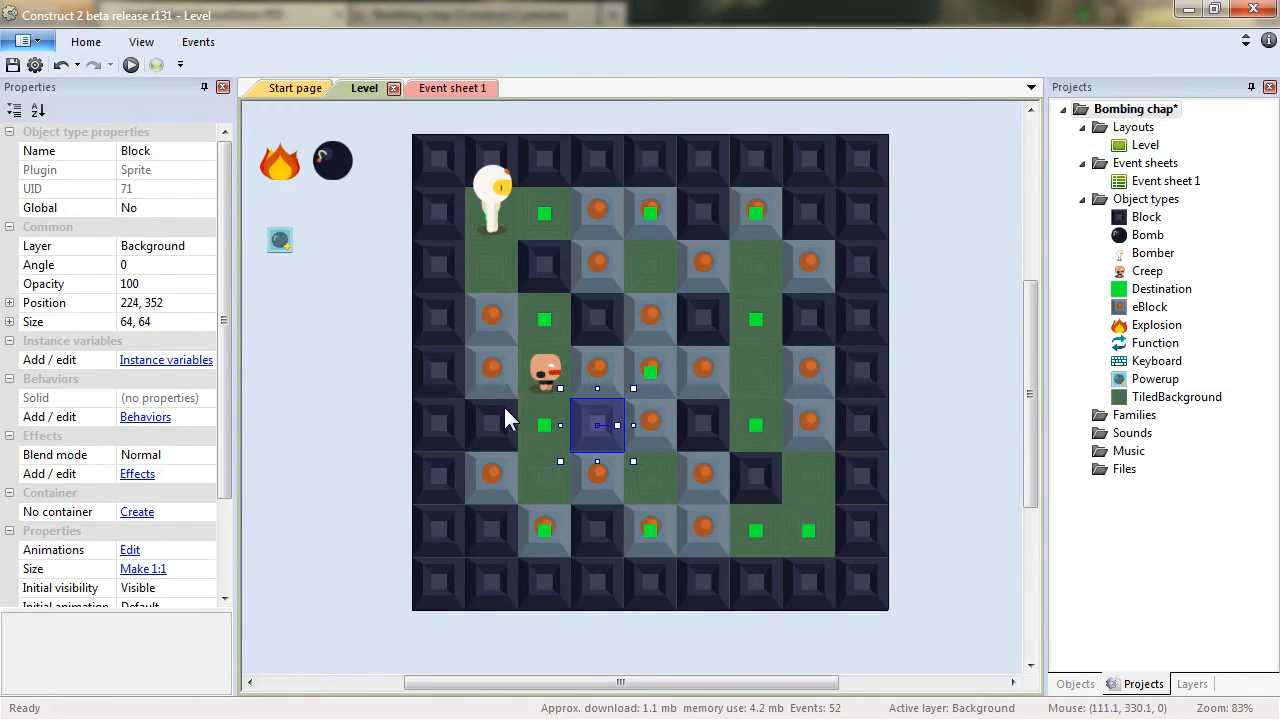
drag(548, 362, 549, 435)
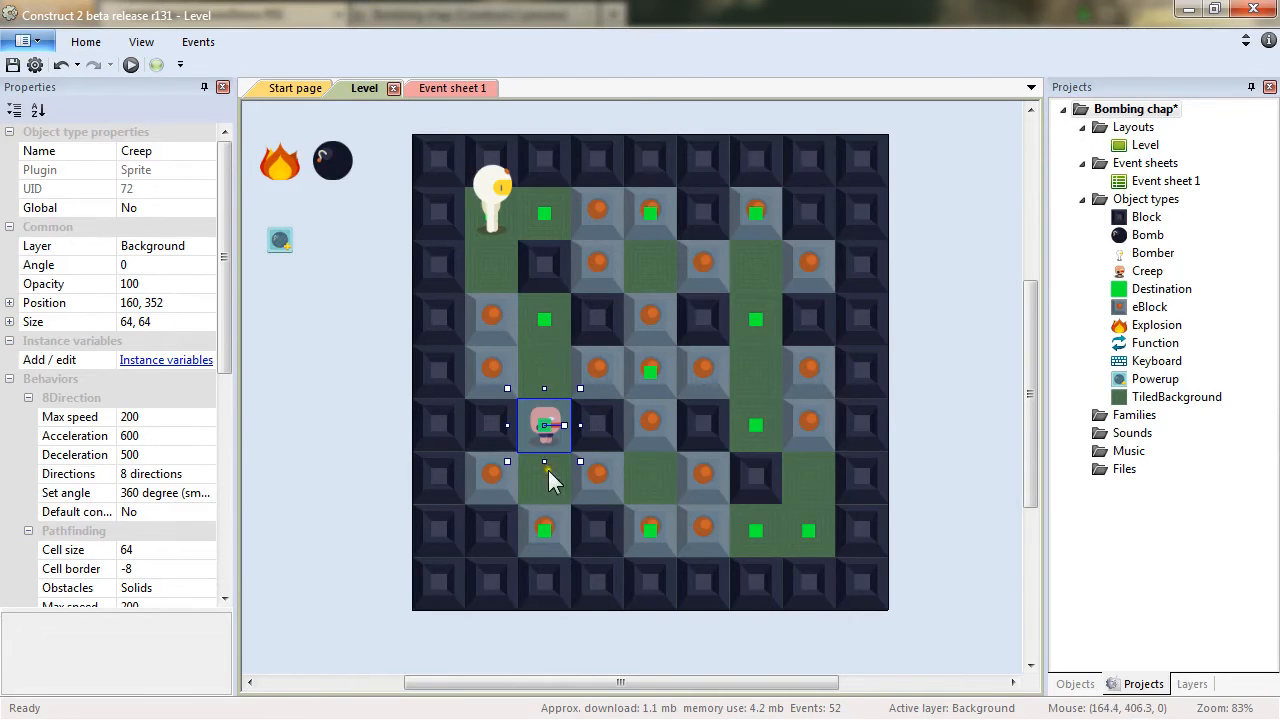
drag(551, 428, 557, 373)
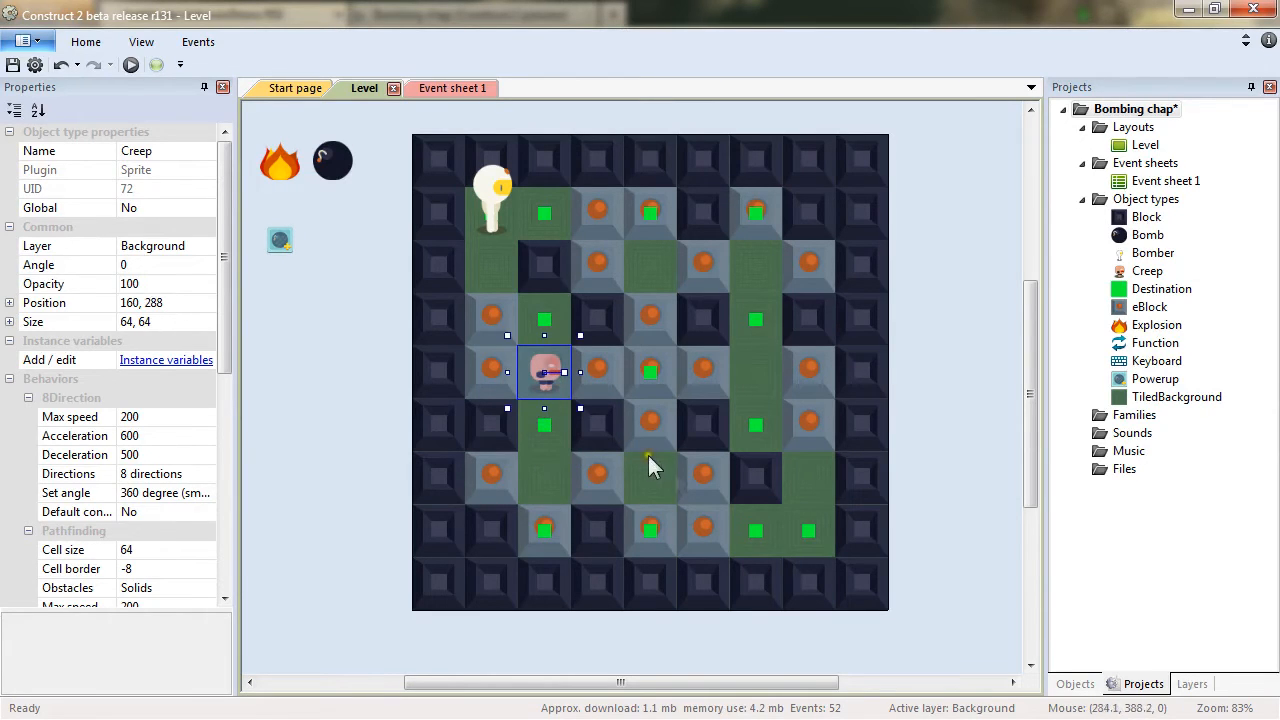
click(127, 569)
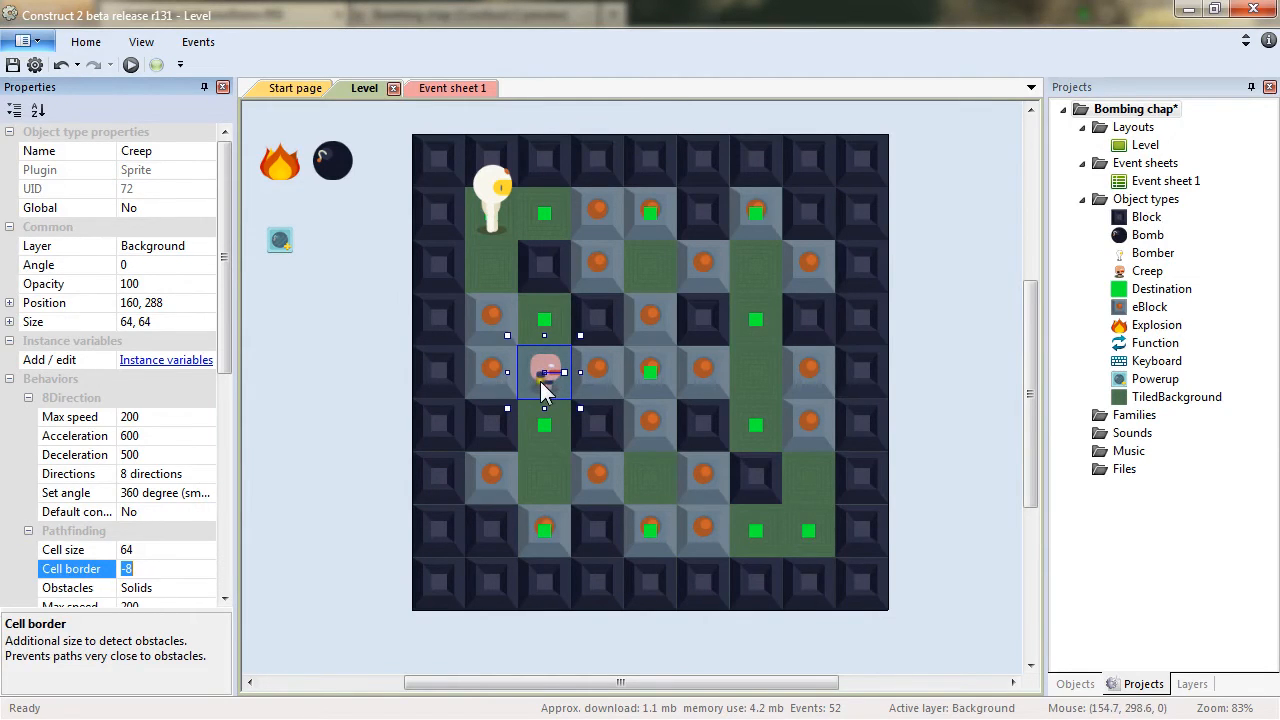
drag(226, 316, 225, 409)
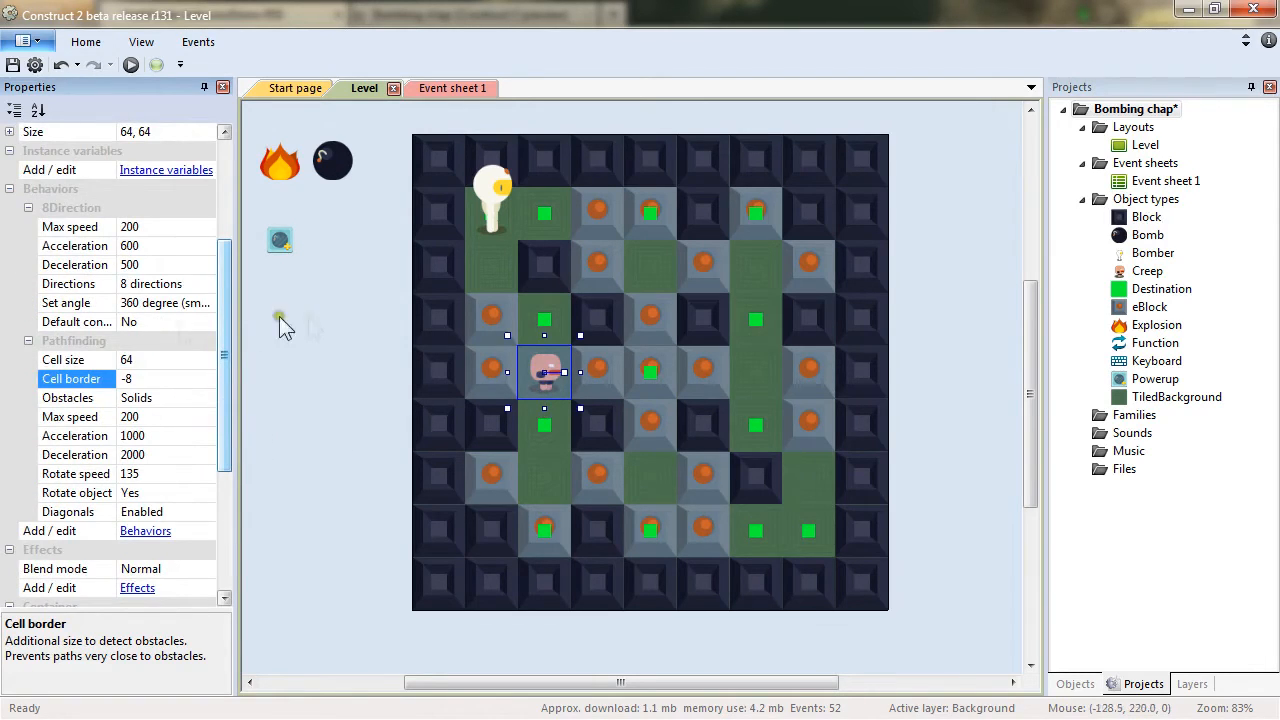
Set the Creep's Pathfinding obstacles to Custom, briefly selecting the Bomber before reselecting the Creep.
click(70, 399)
click(208, 397)
click(170, 434)
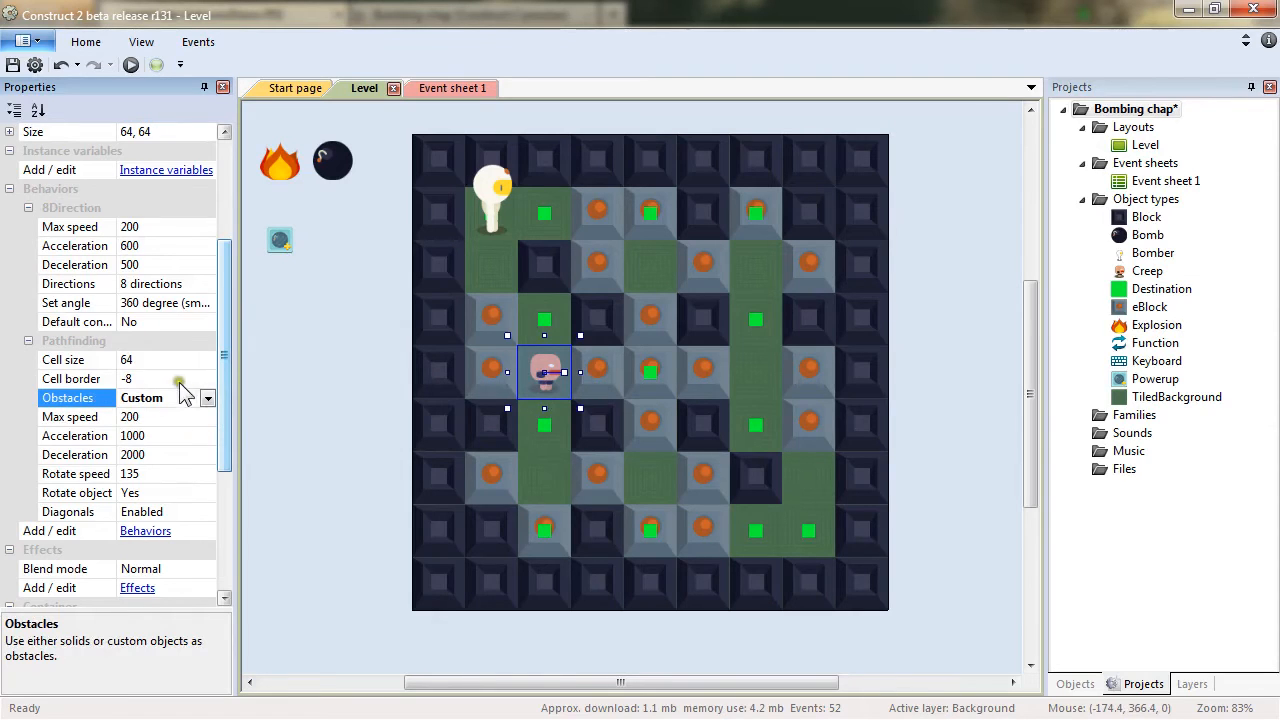
click(491, 192)
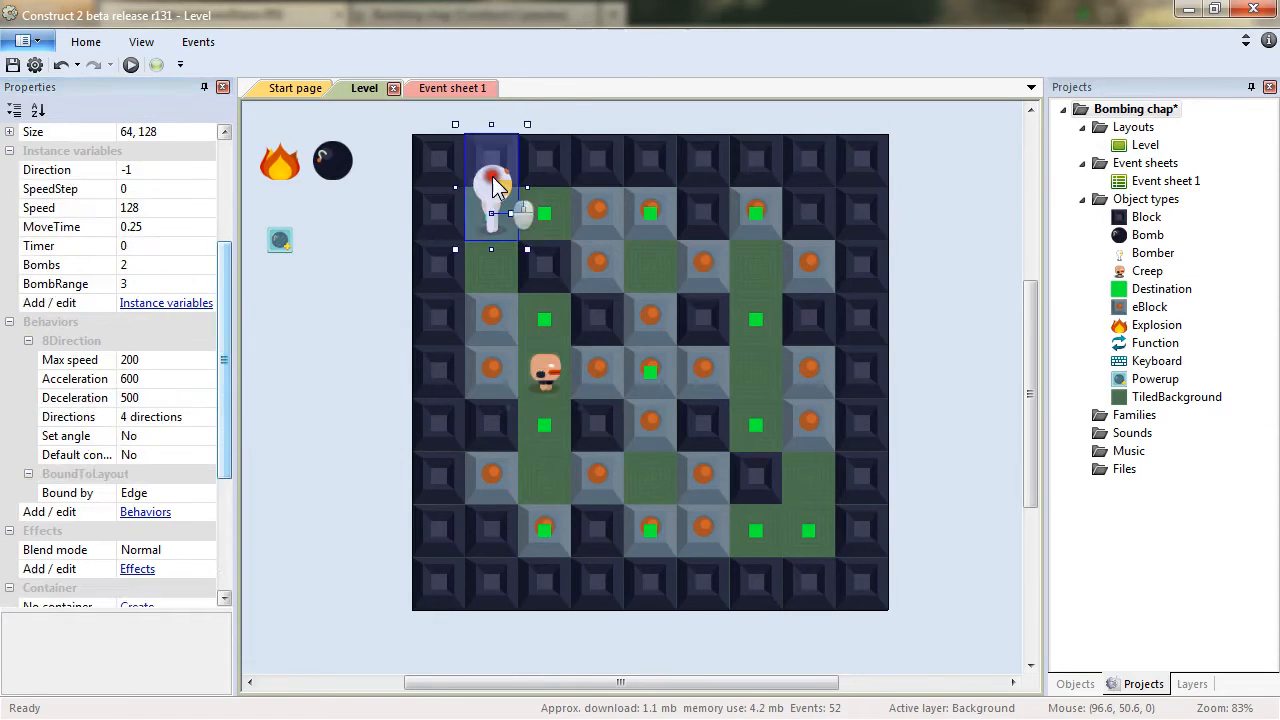
click(546, 362)
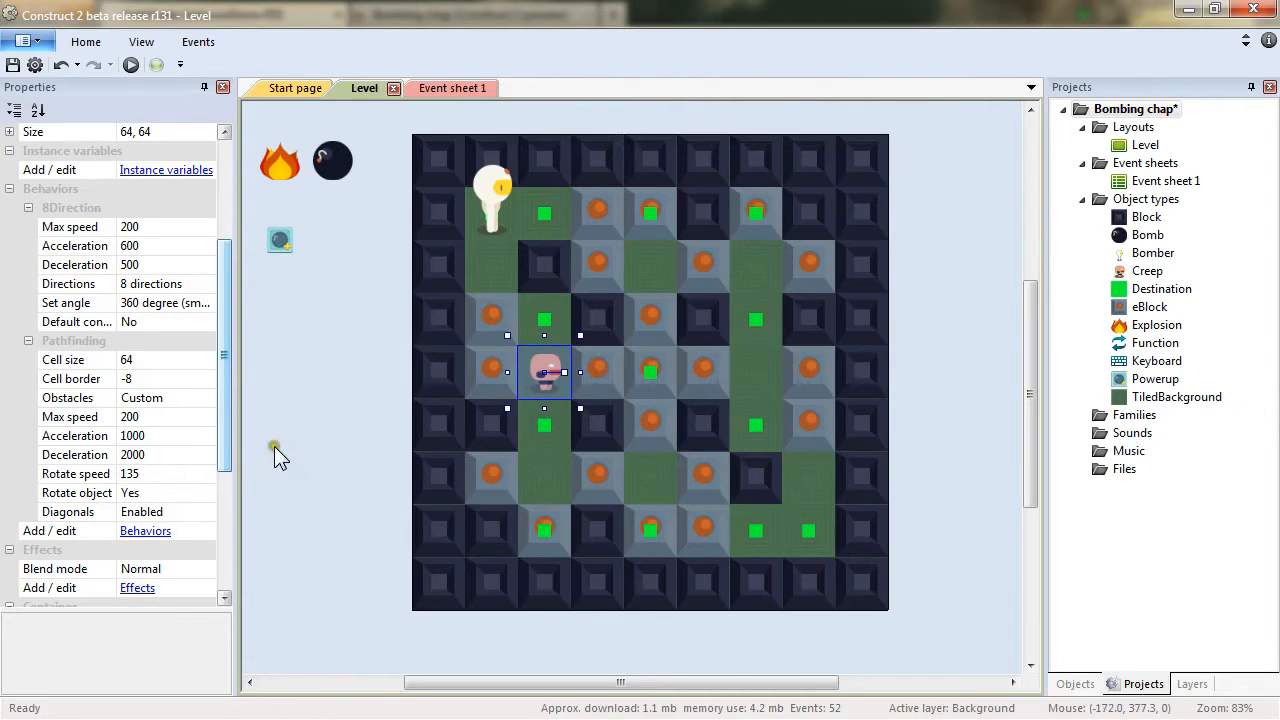
Set the Creep's Pathfinding max speed to 45 and turn Rotate object off.
click(70, 416)
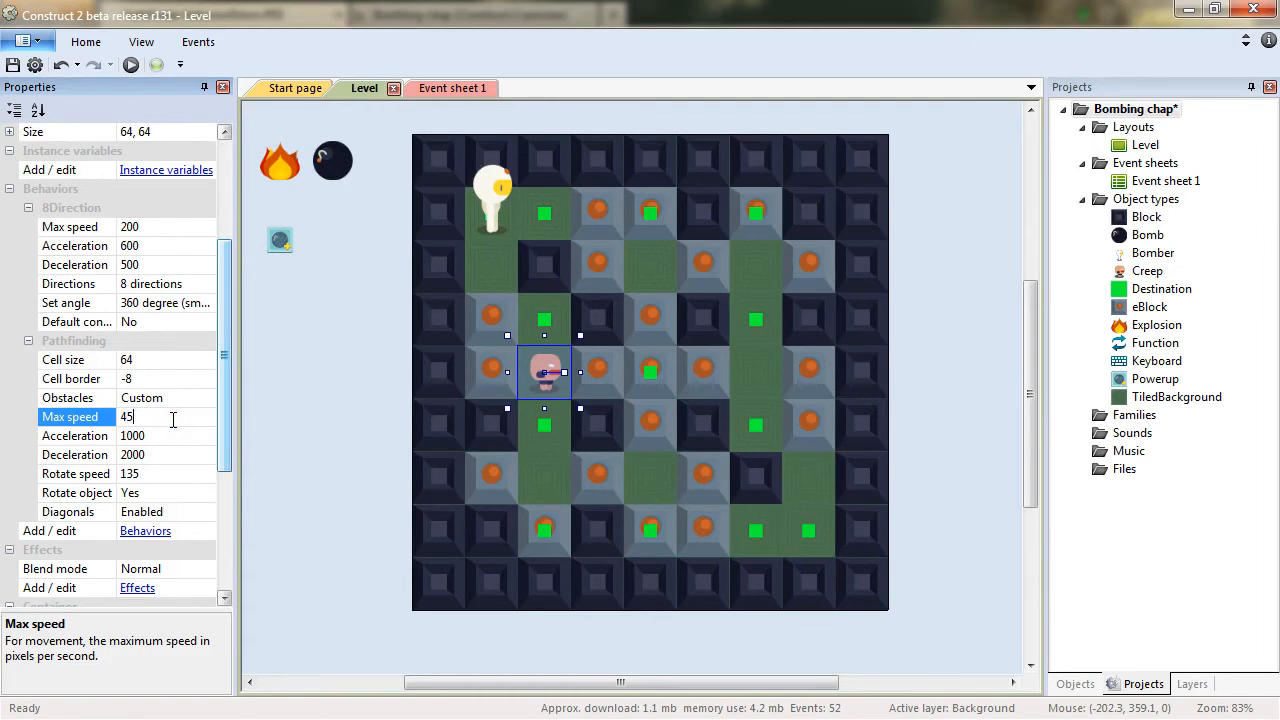
click(153, 473)
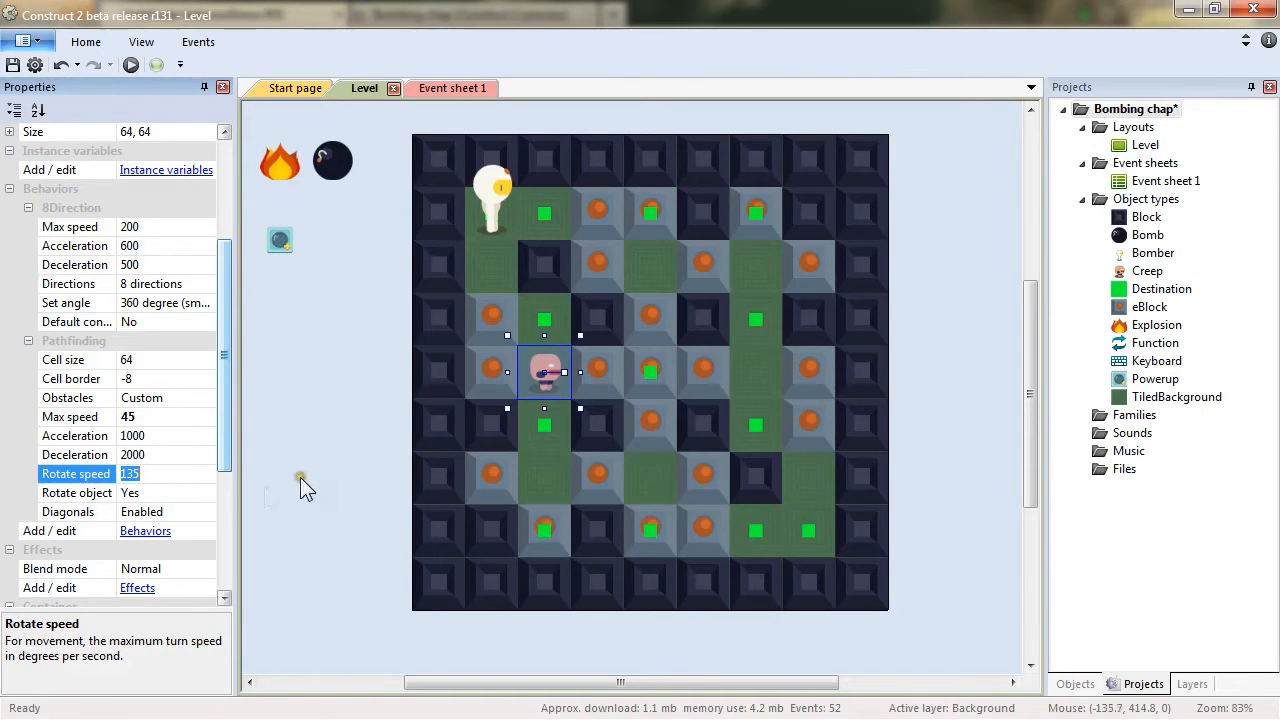
click(208, 492)
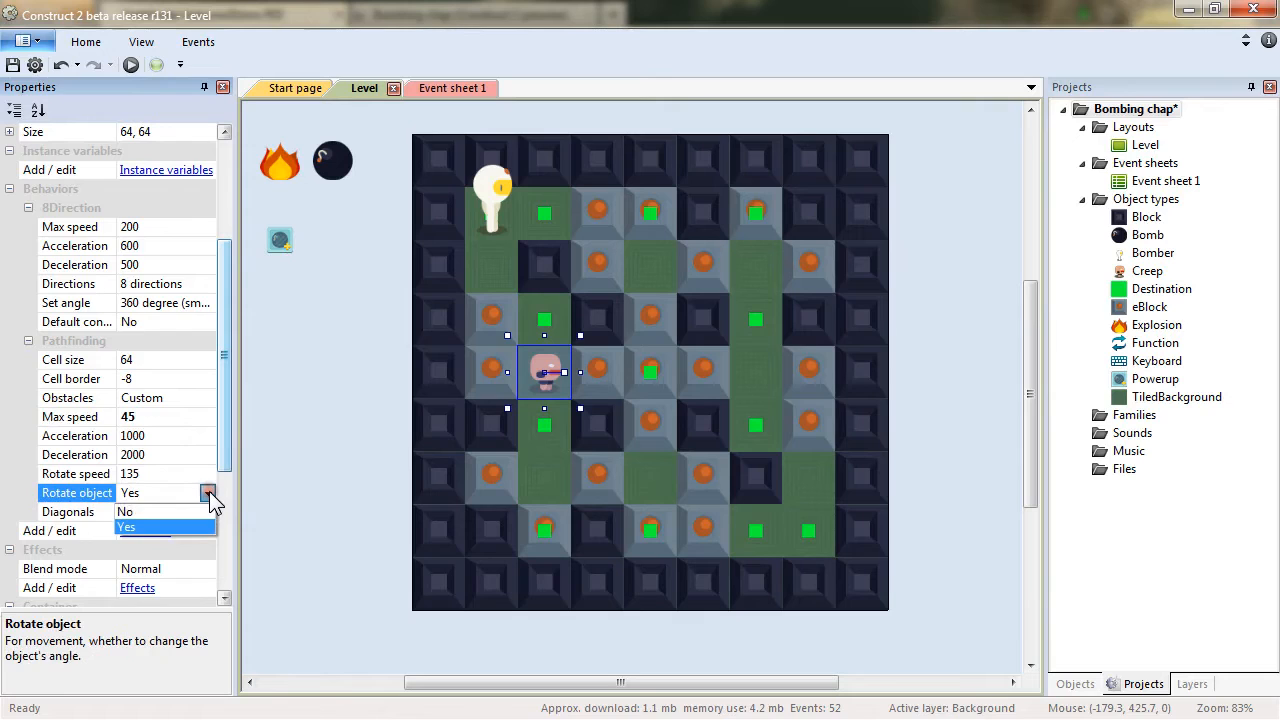
click(161, 511)
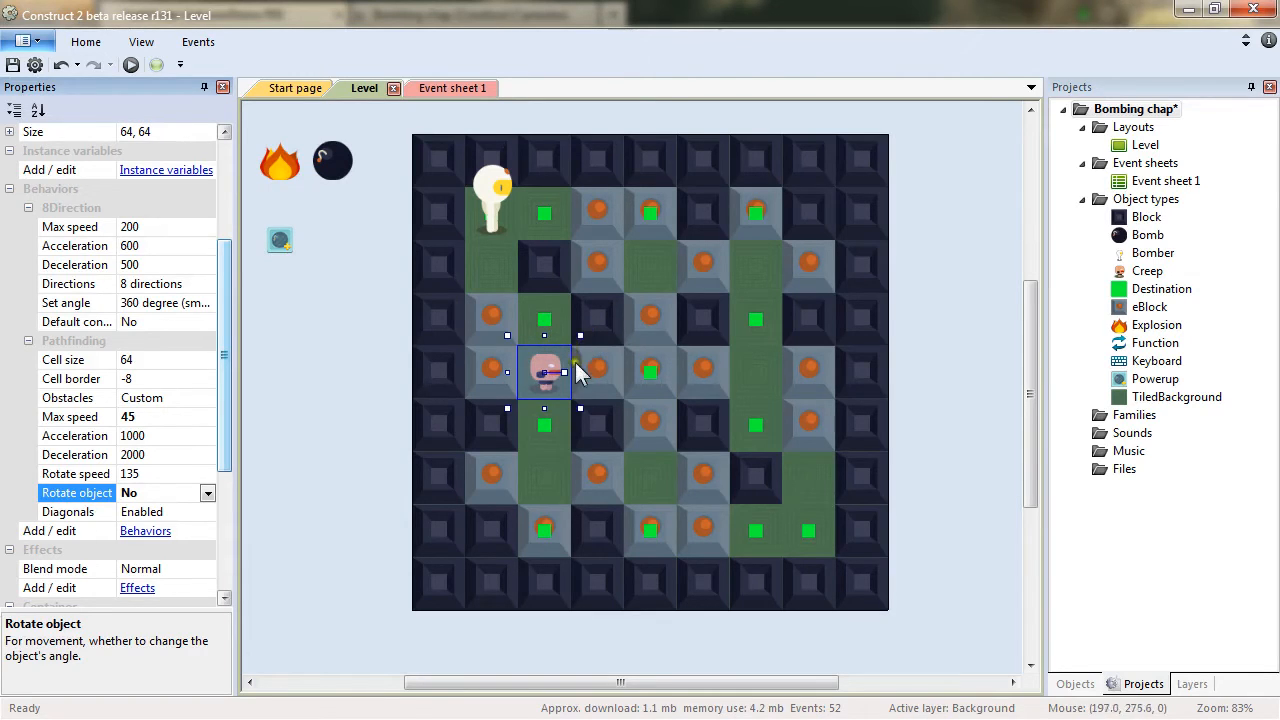
Add a new event group named Creeps at the end of Event sheet 1.
click(461, 91)
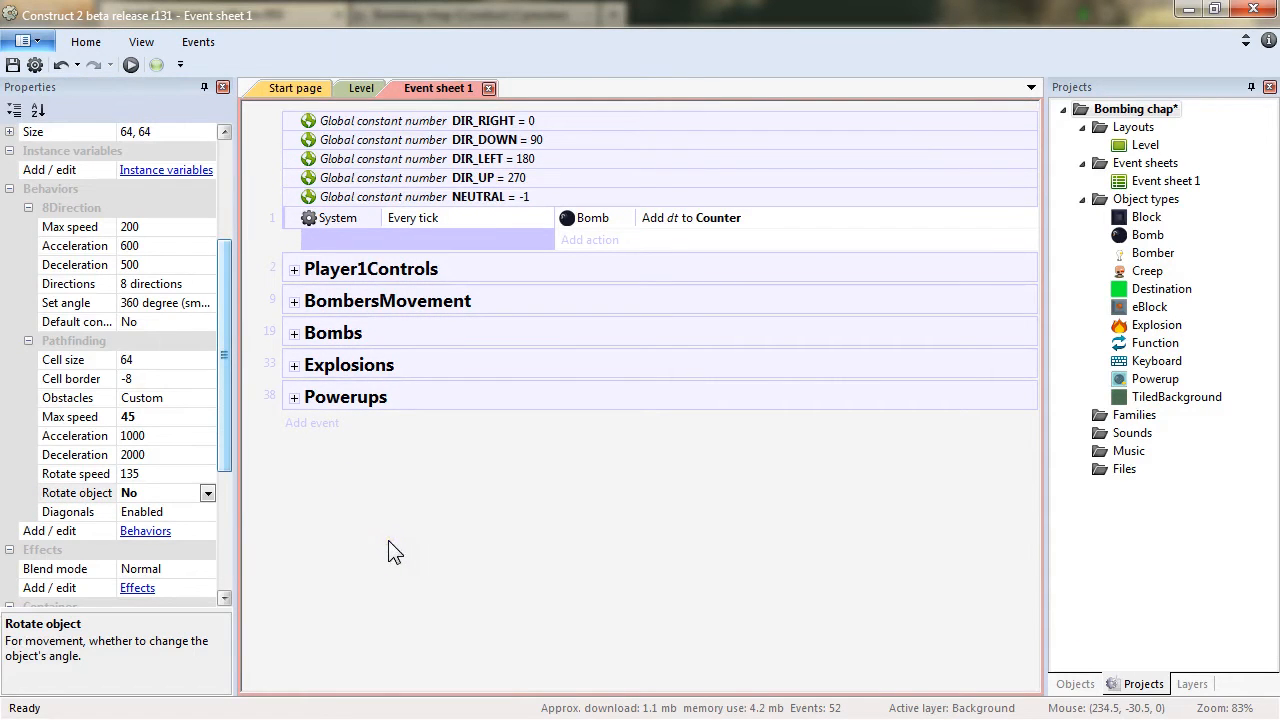
right_click(407, 509)
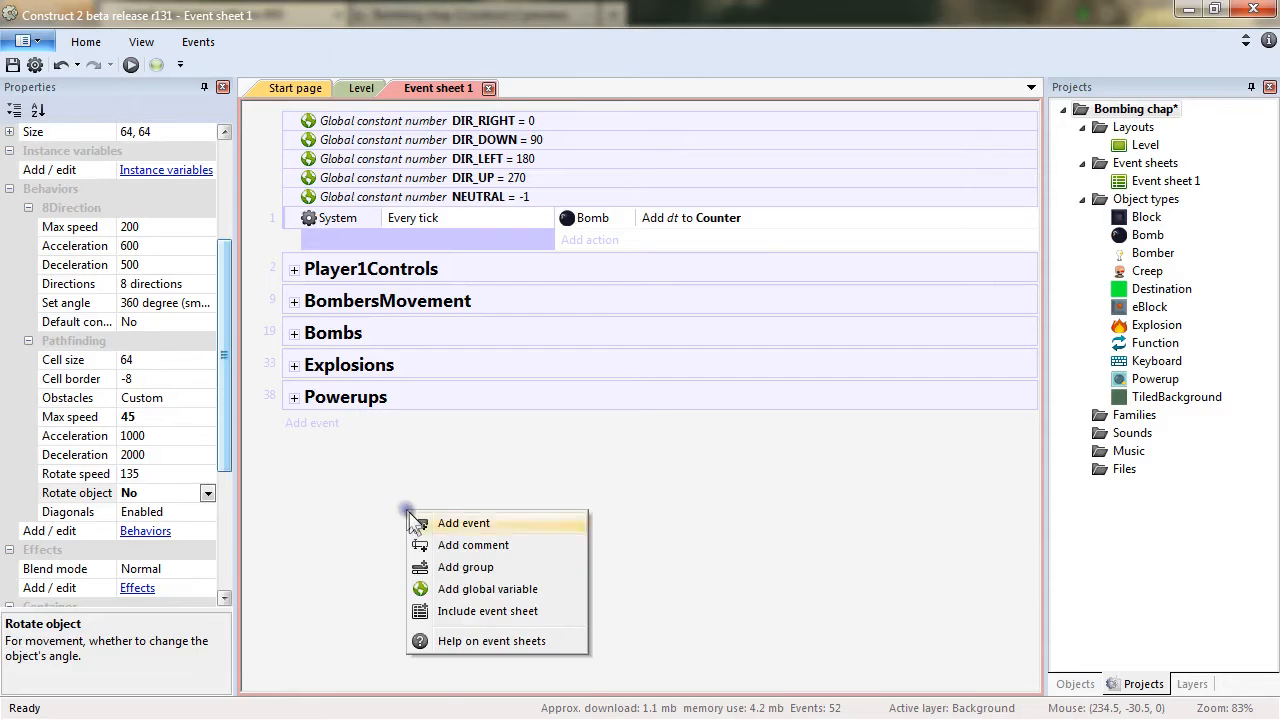
click(455, 566)
text(Cree)
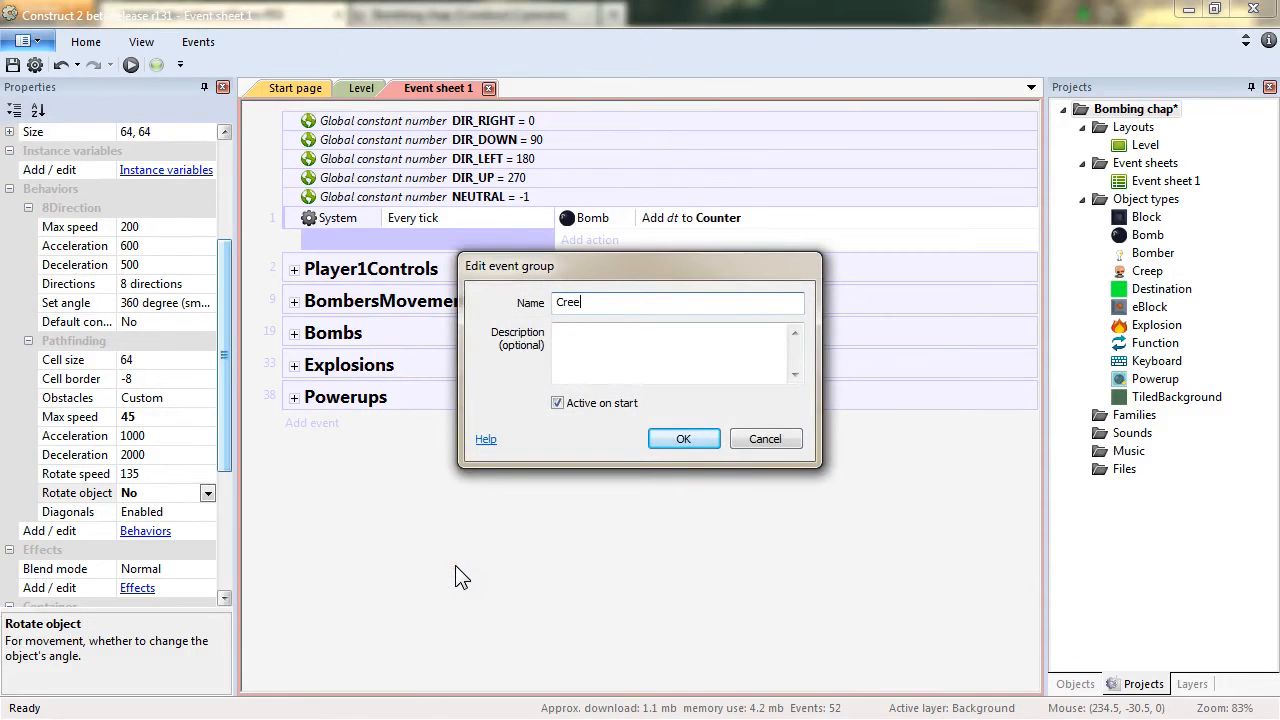
text(ps)
key(Return)
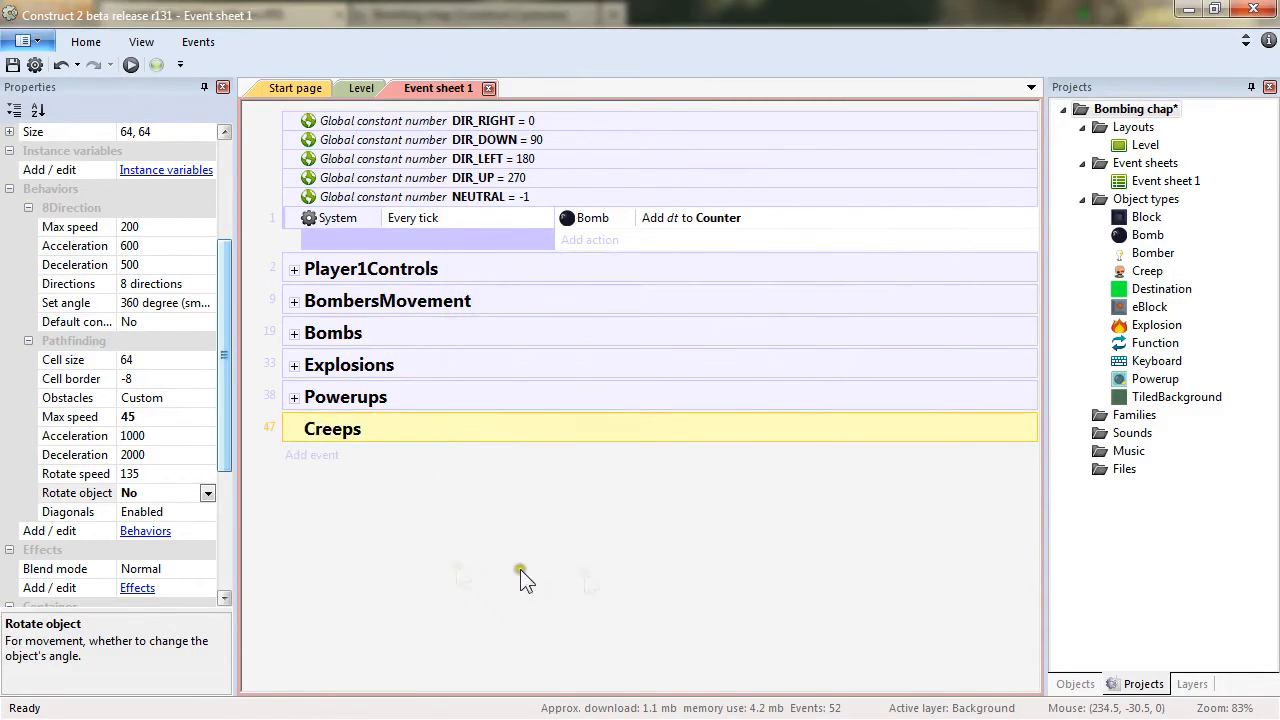
Add a sub-event to the Creeps group triggered On function "creepPickDestination".
right_click(542, 429)
mouse_move(654, 464)
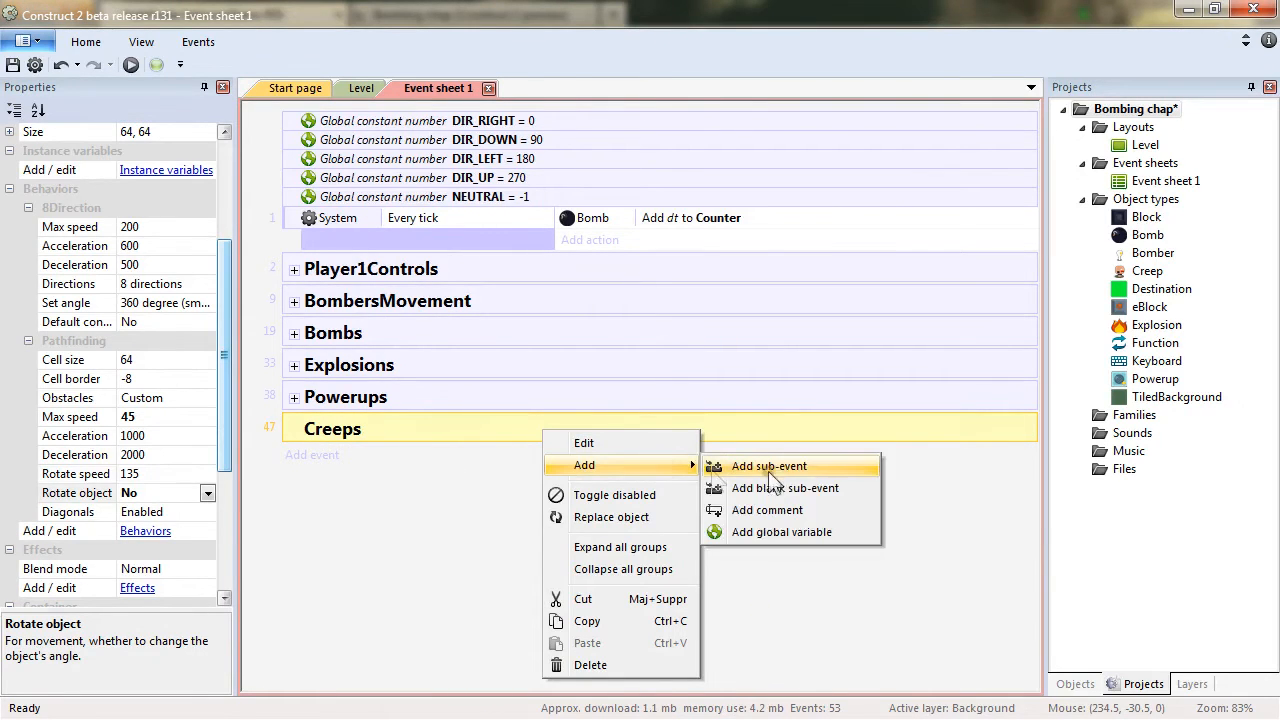
click(779, 472)
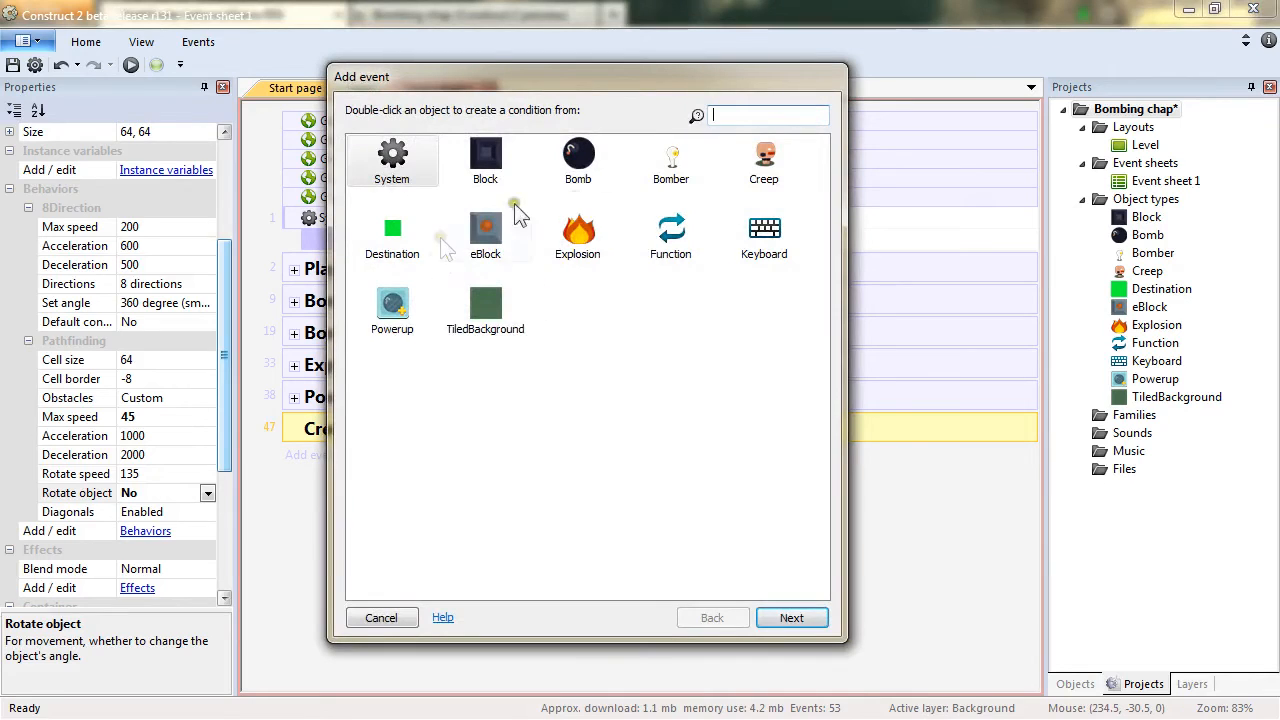
click(666, 249)
double_click(670, 252)
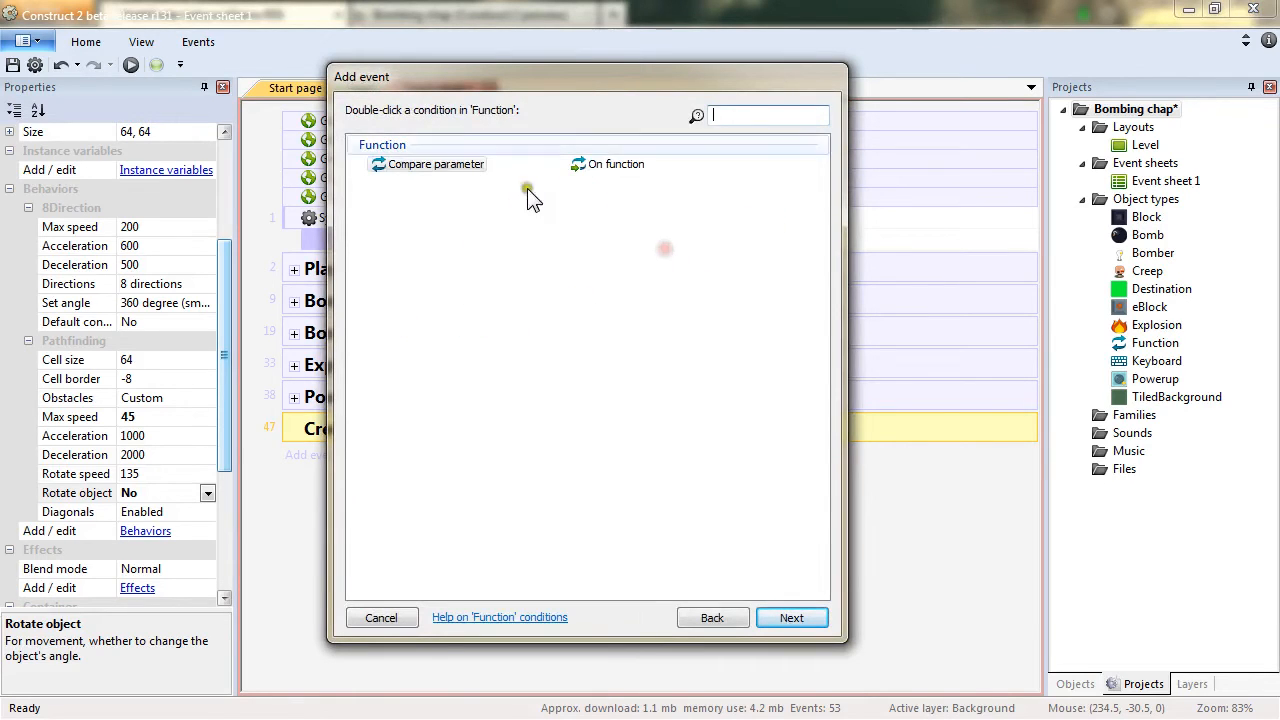
double_click(600, 163)
text("cre)
text(epPickDes)
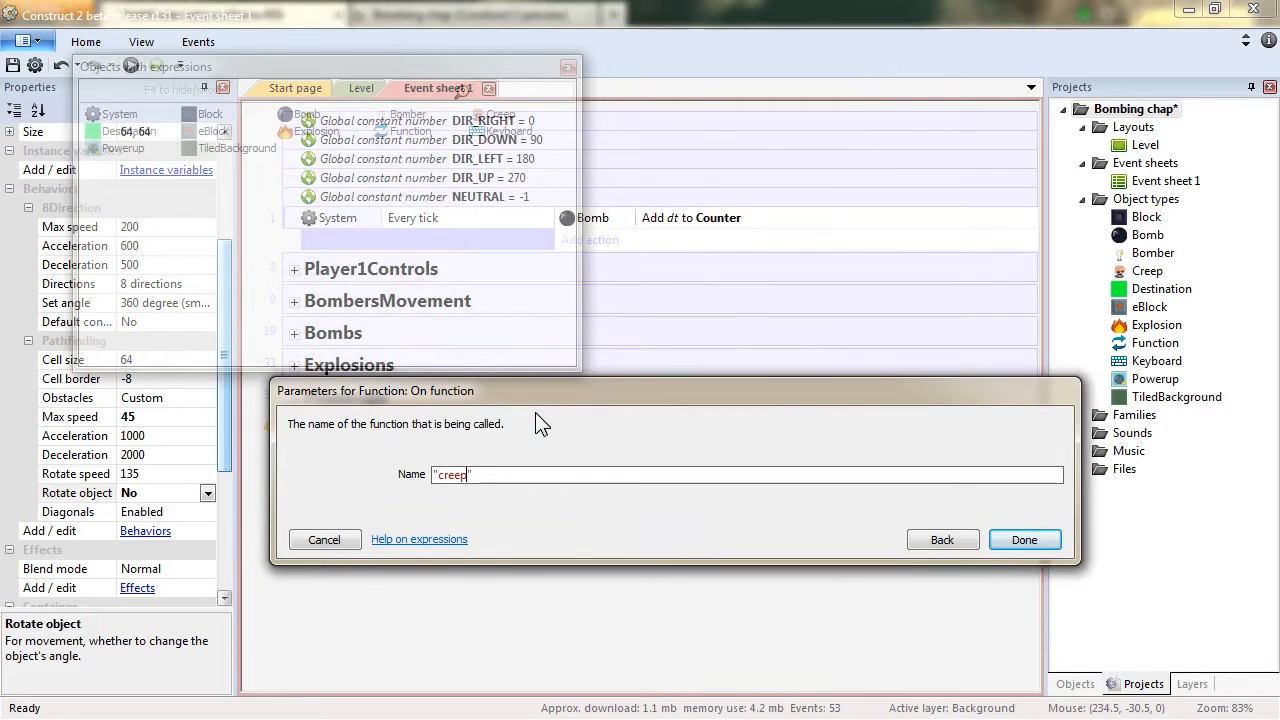
text(tination)
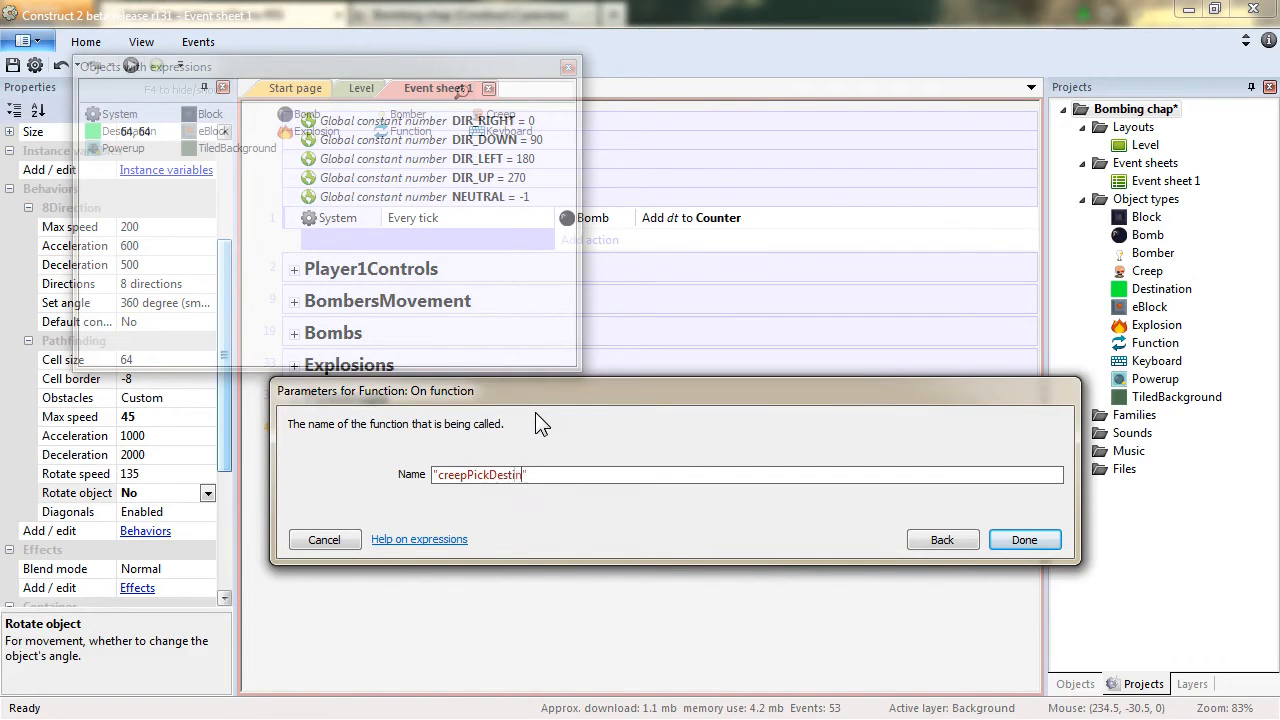
key(Return)
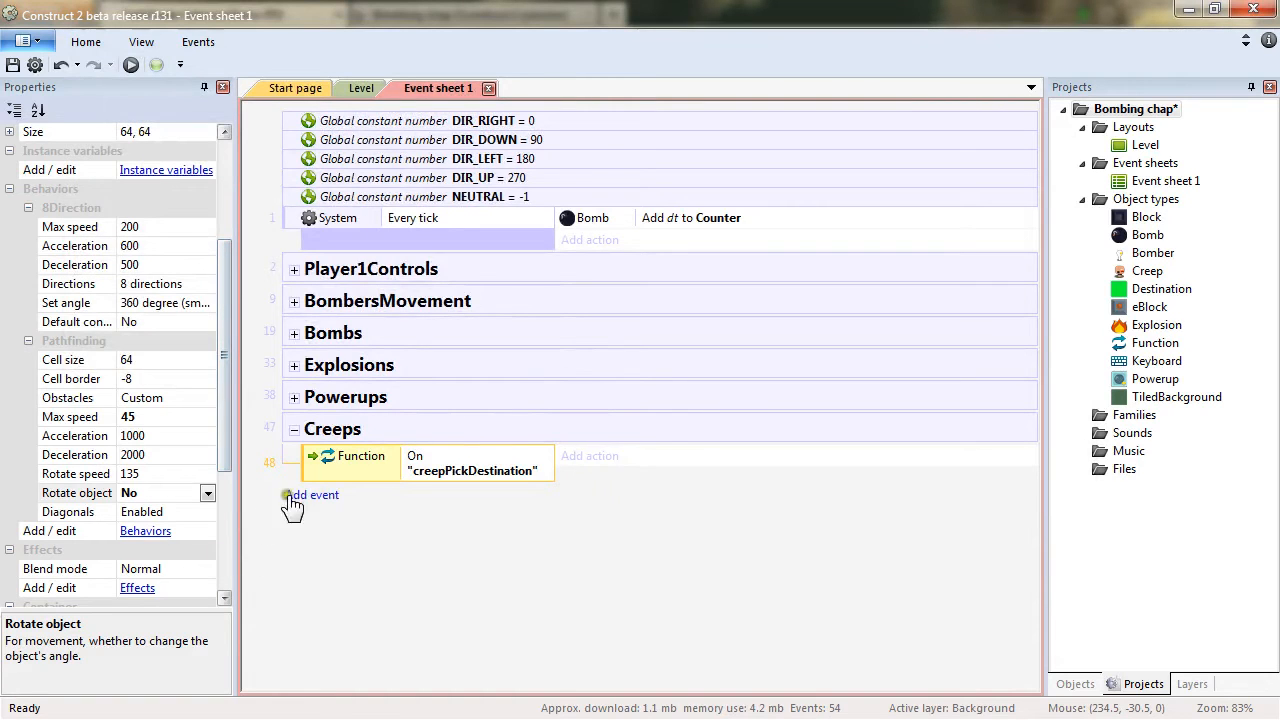
Add a sub-event under the function event that picks a random Destination instance.
right_click(320, 470)
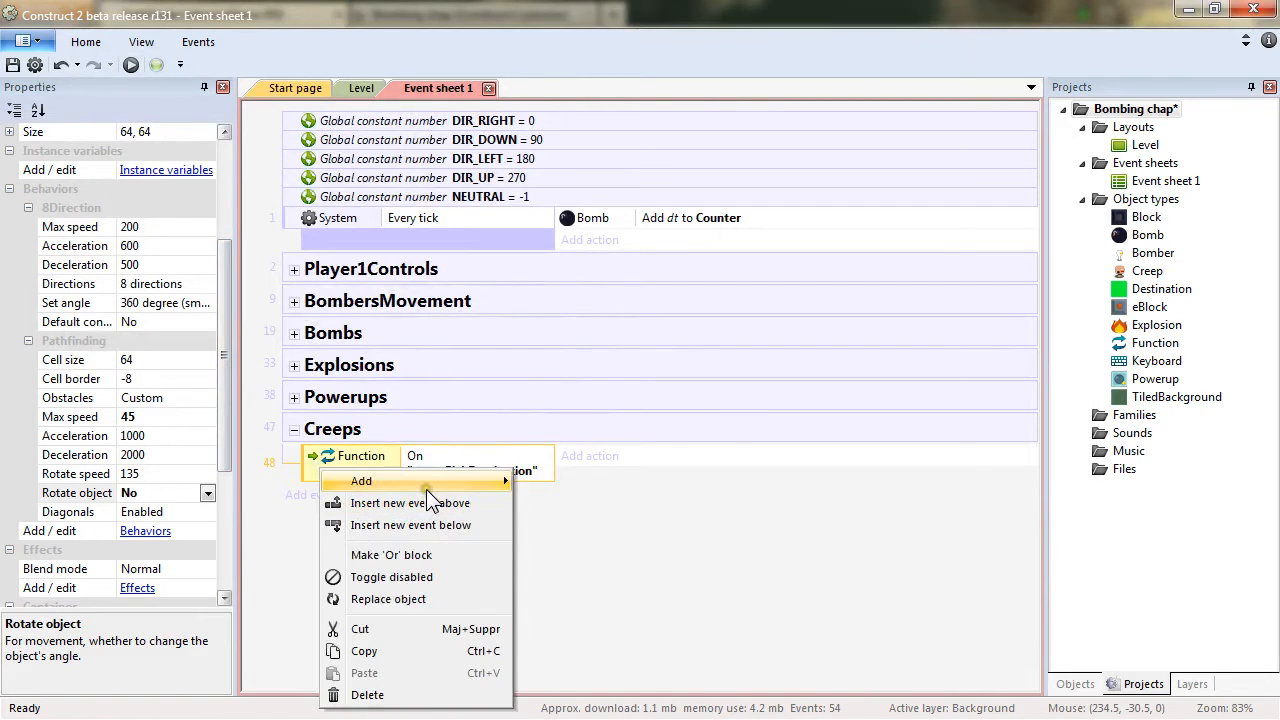
mouse_move(426, 489)
click(556, 530)
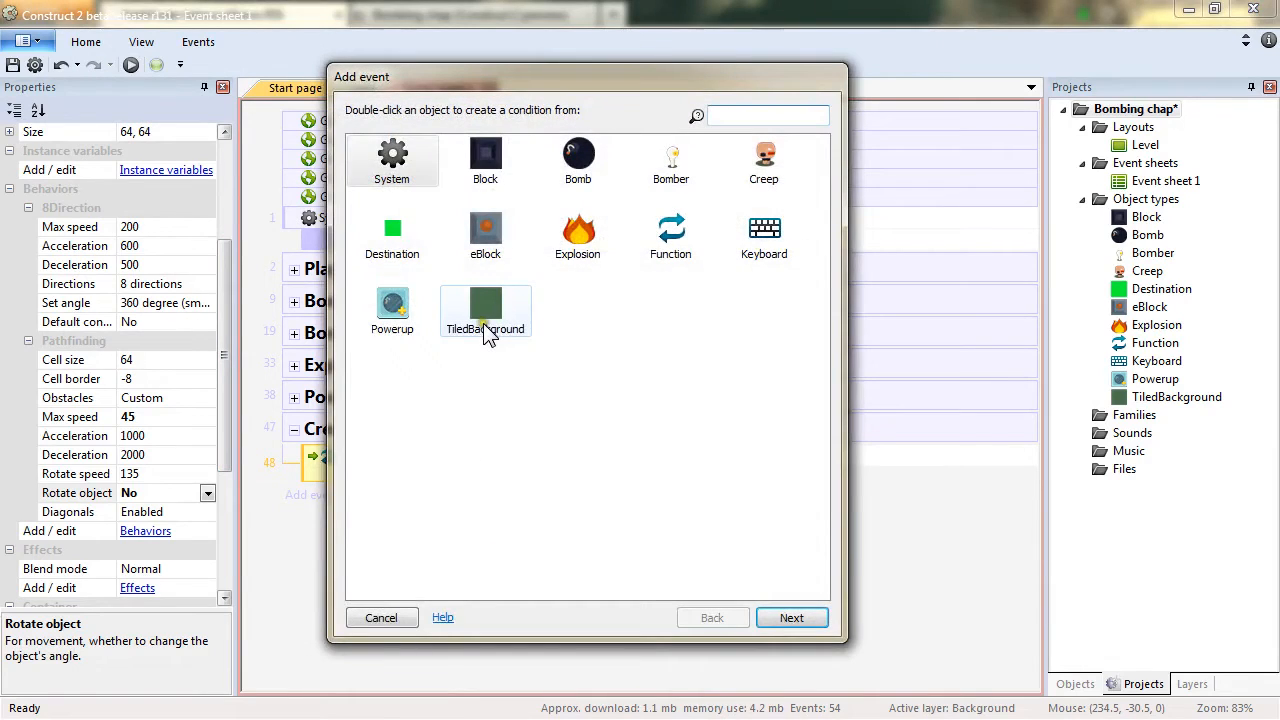
double_click(394, 162)
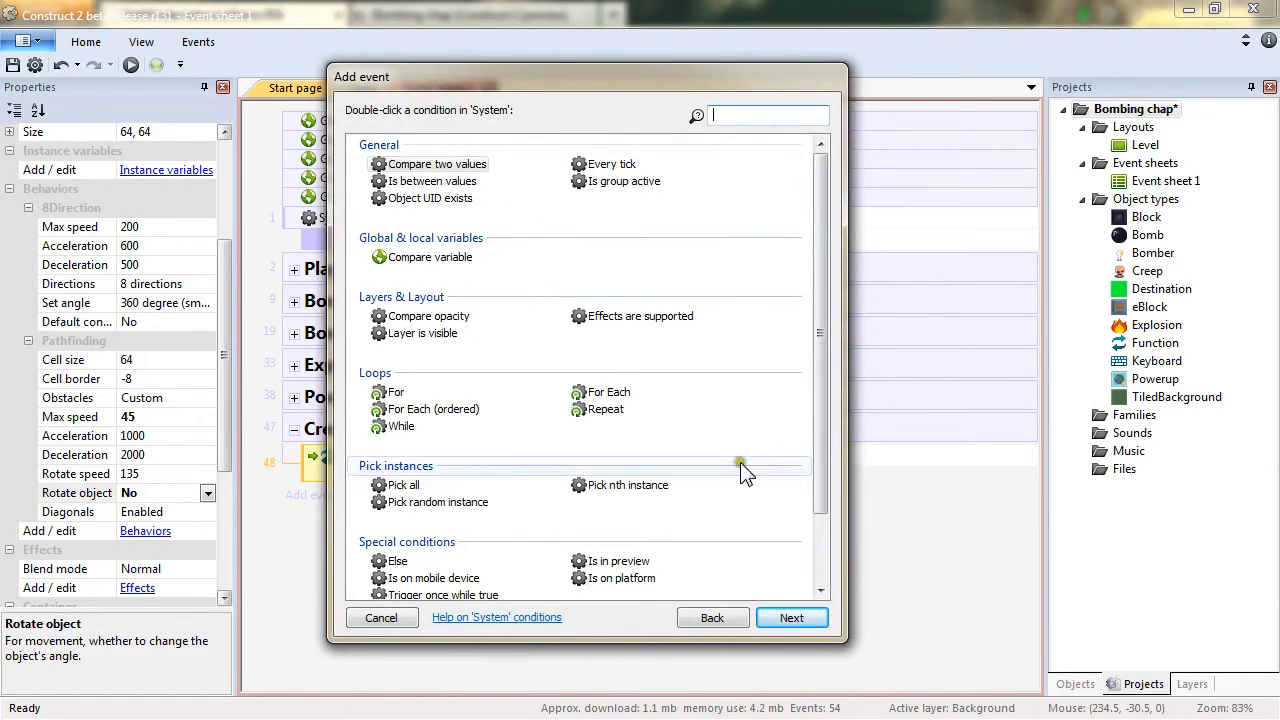
double_click(434, 503)
click(547, 477)
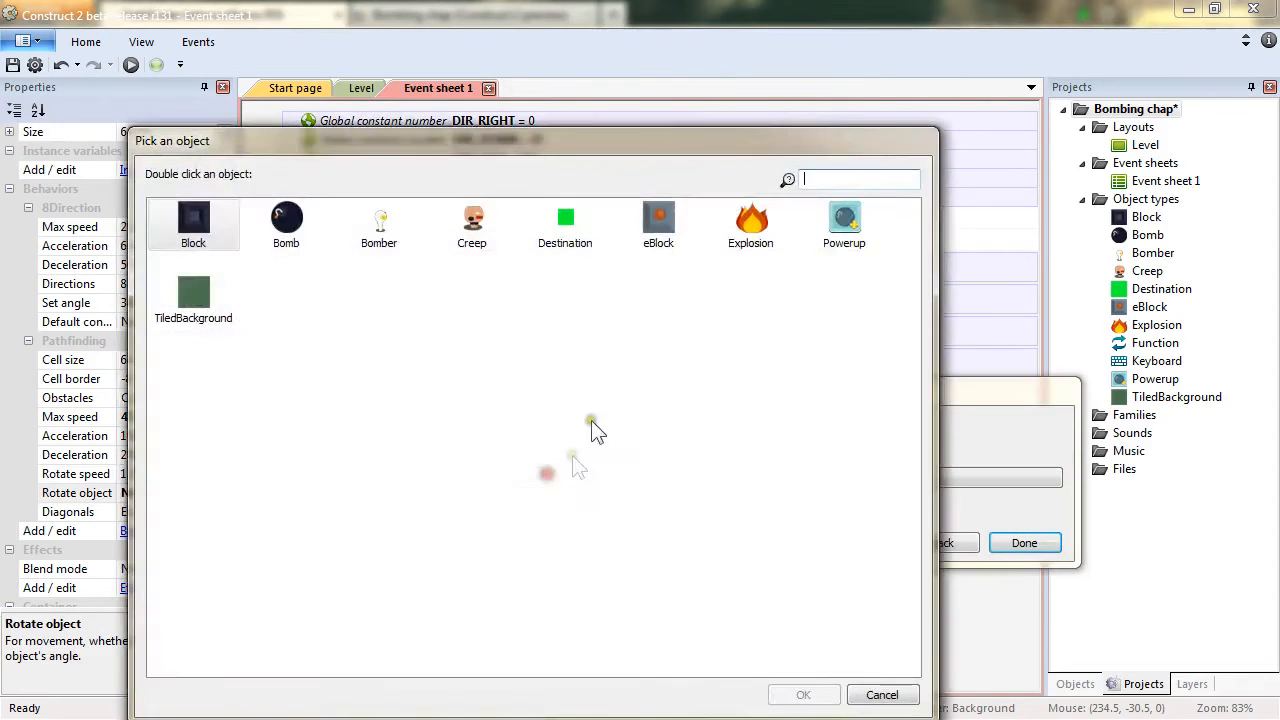
click(563, 240)
double_click(562, 240)
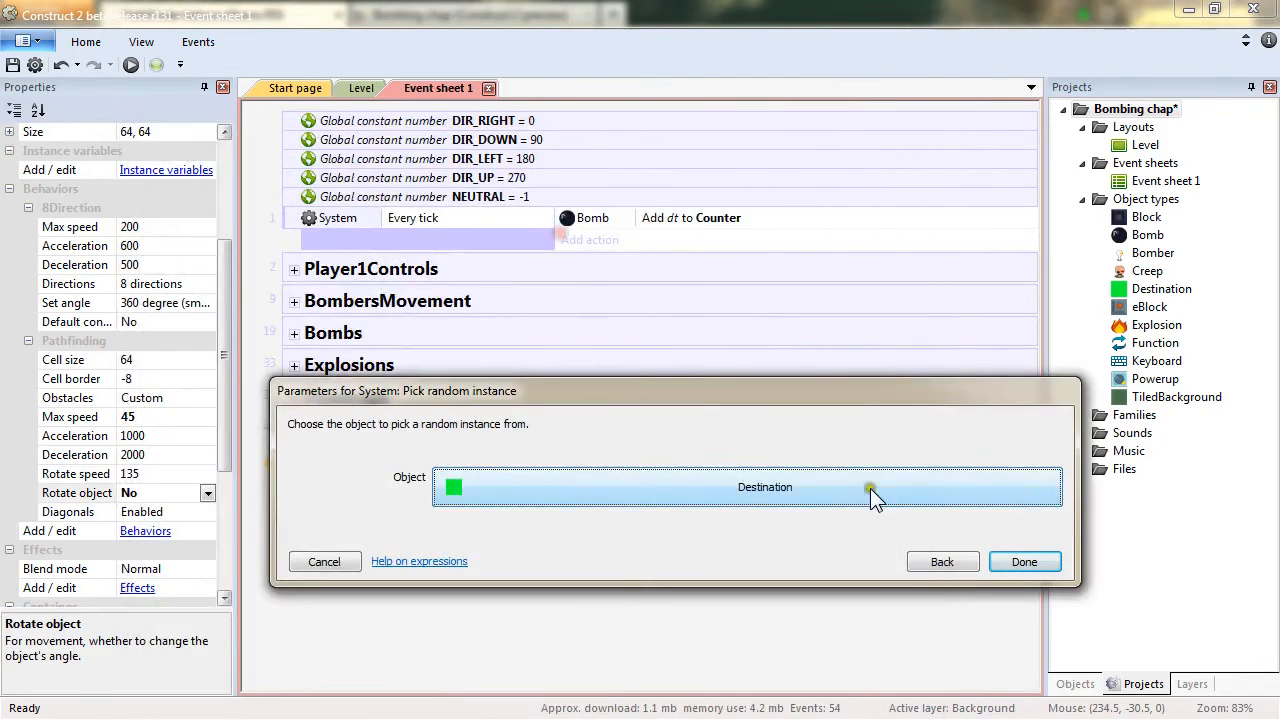
click(1024, 562)
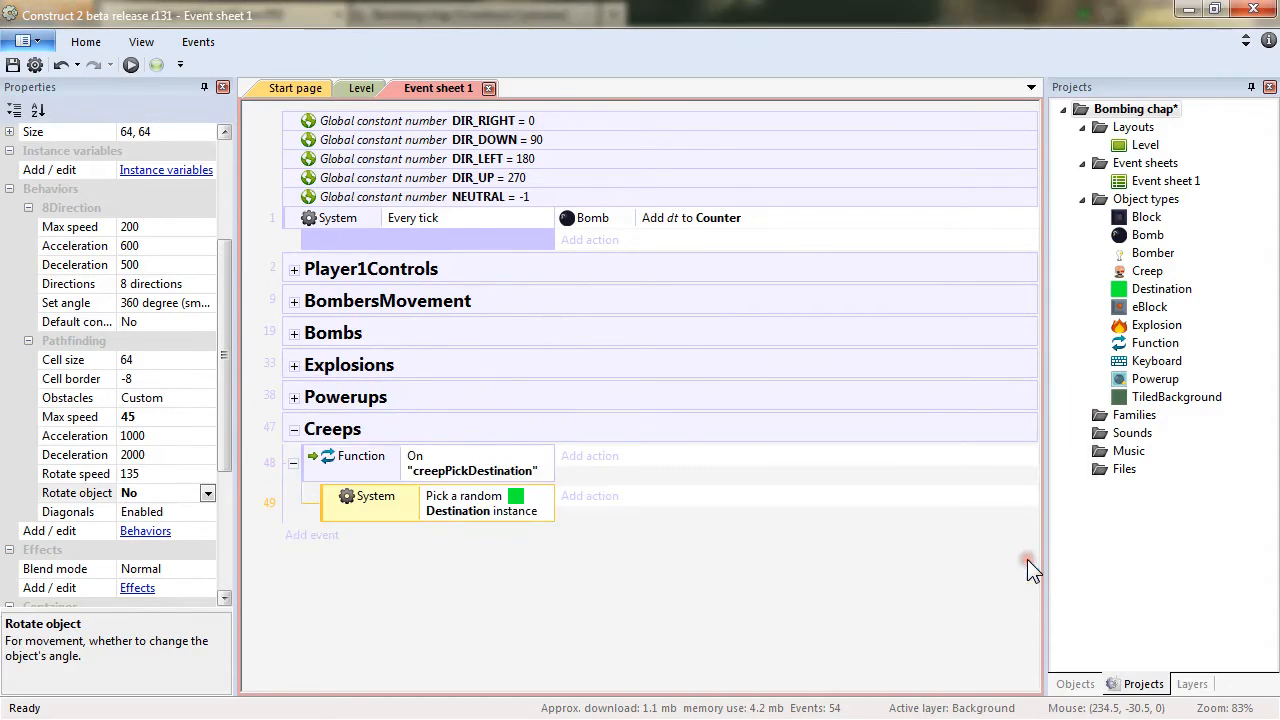
Add a second condition picking the Creep instance whose UID is function.Param(0).
right_click(331, 509)
mouse_move(412, 285)
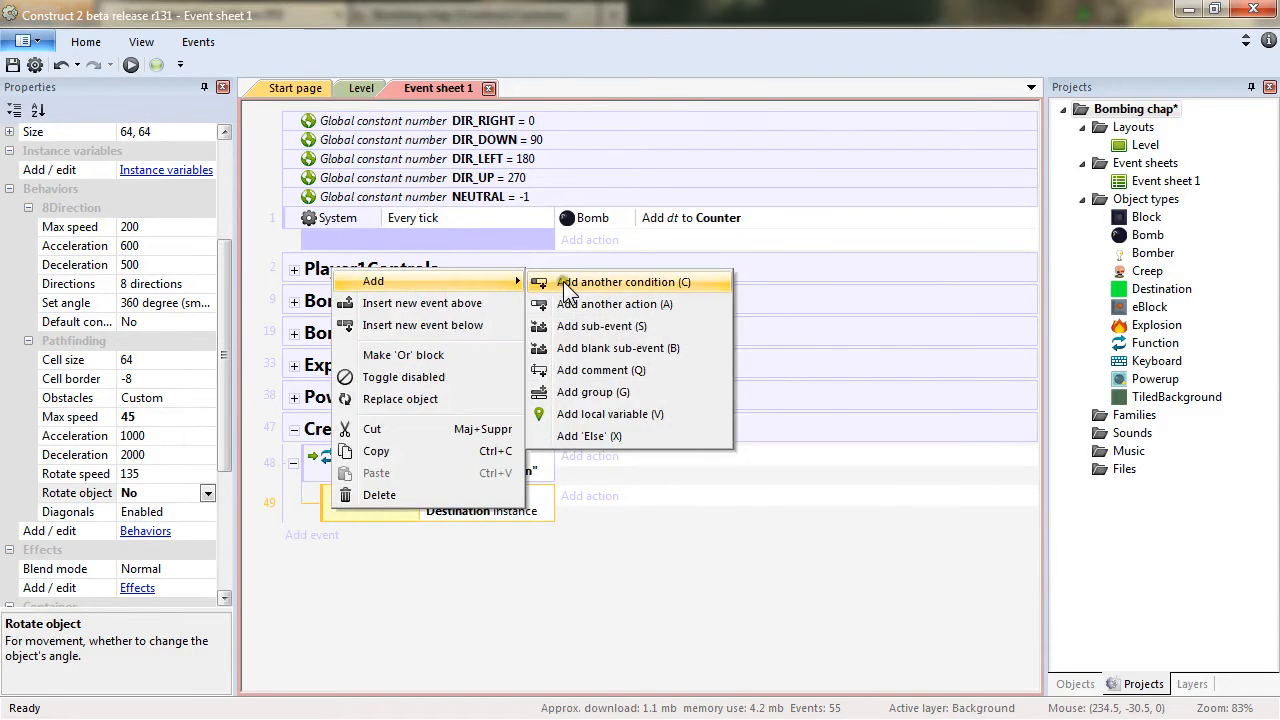
click(563, 281)
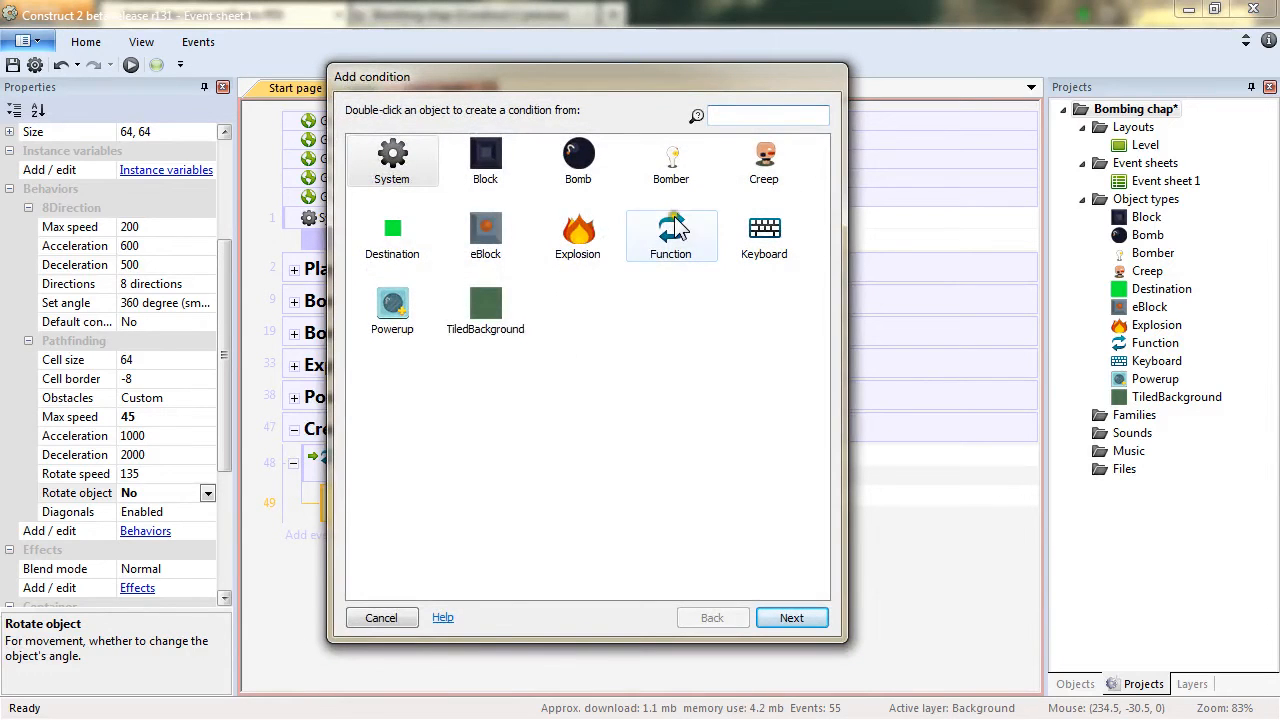
double_click(750, 172)
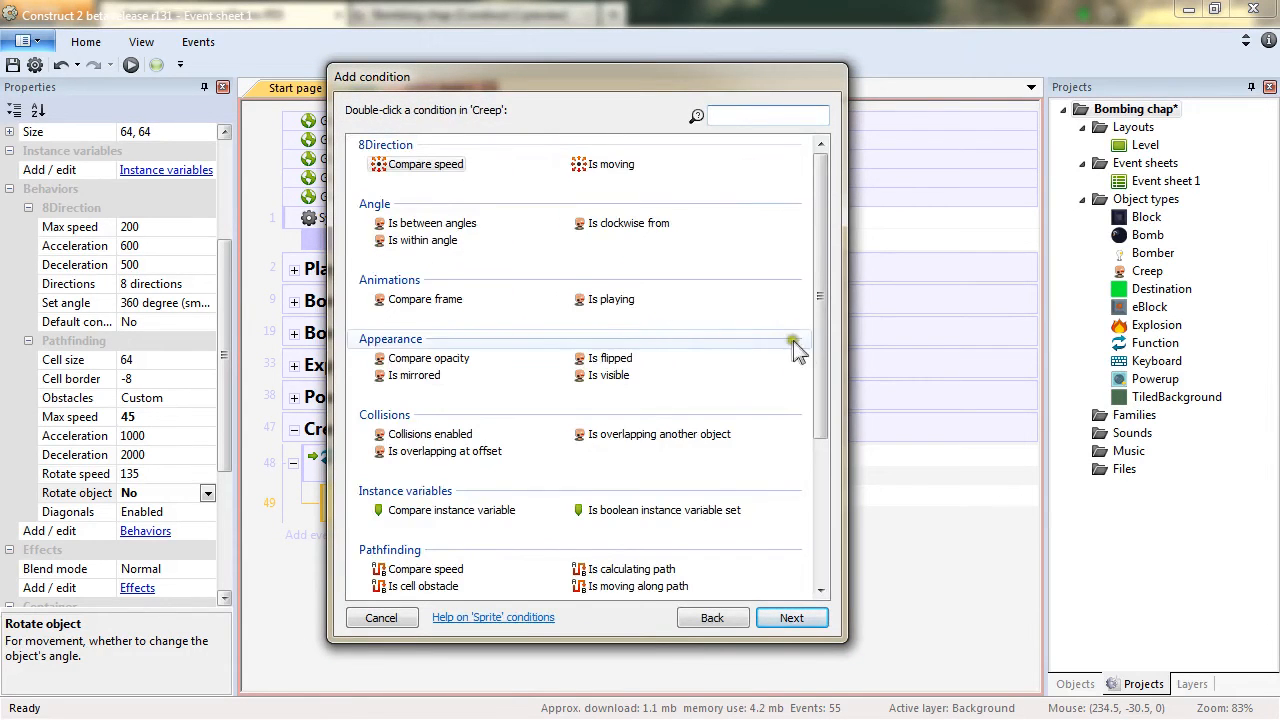
drag(824, 337, 797, 451)
double_click(415, 452)
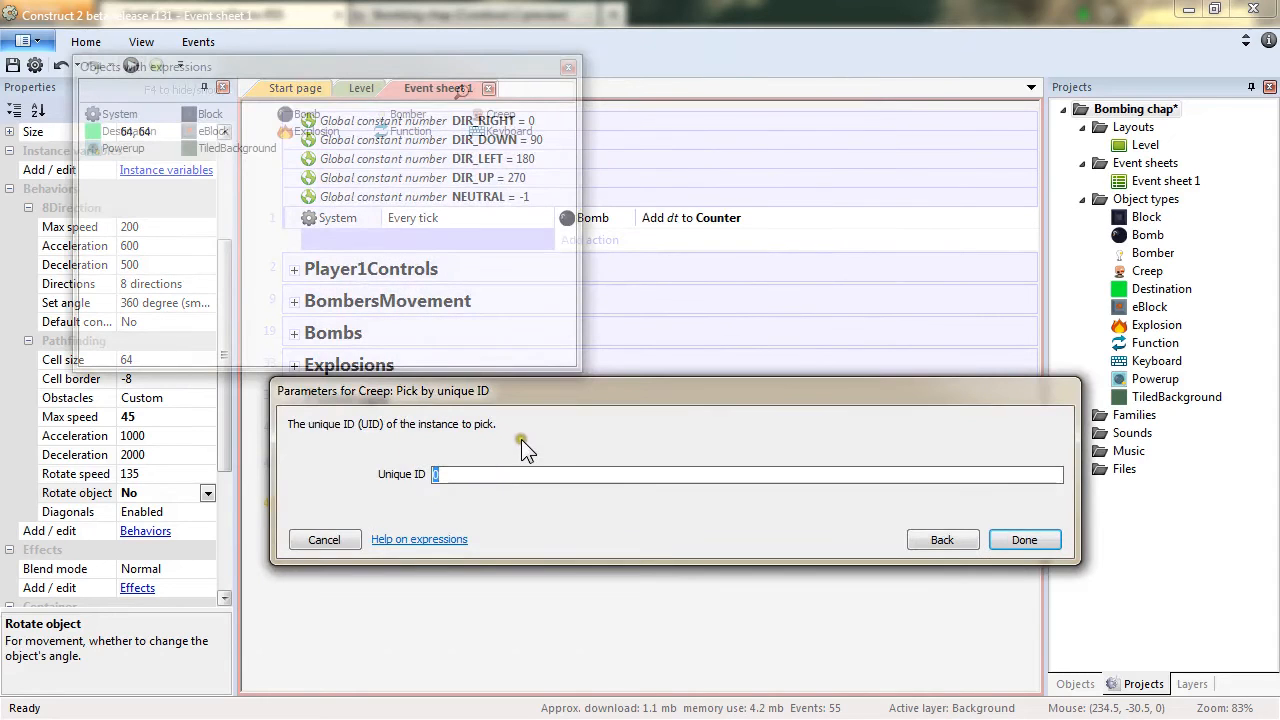
text(func)
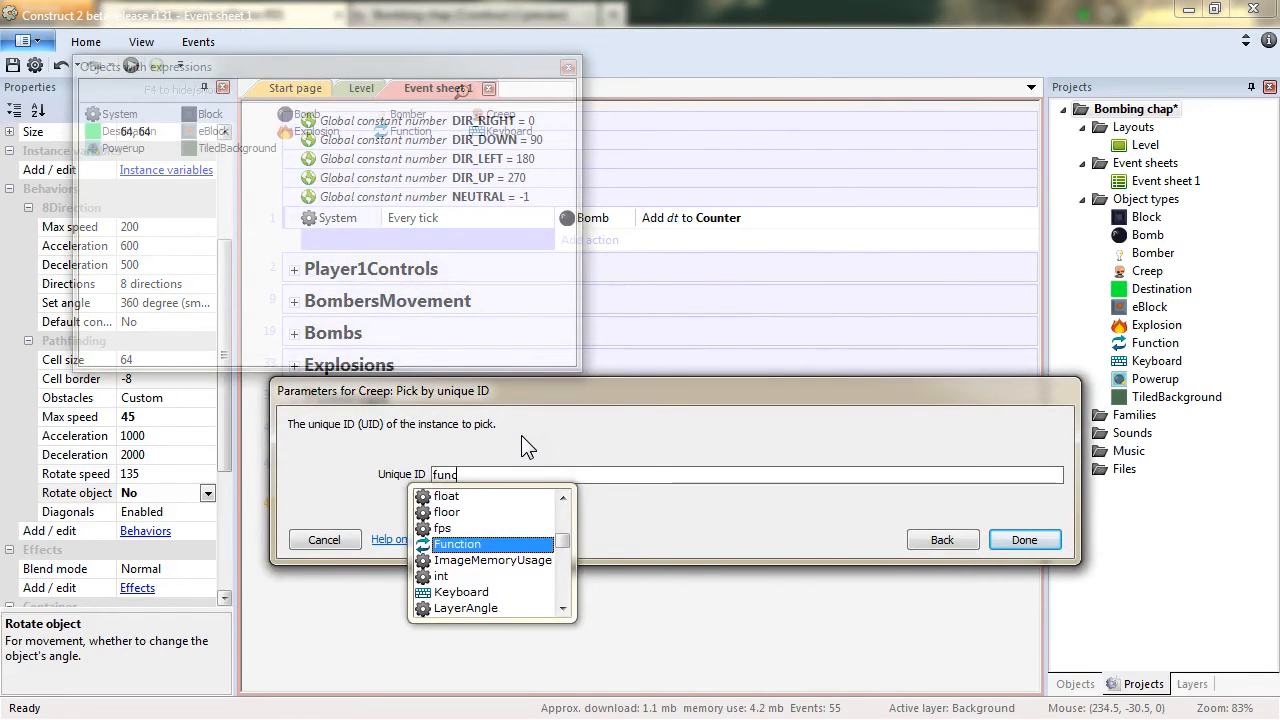
text(tion.Param)
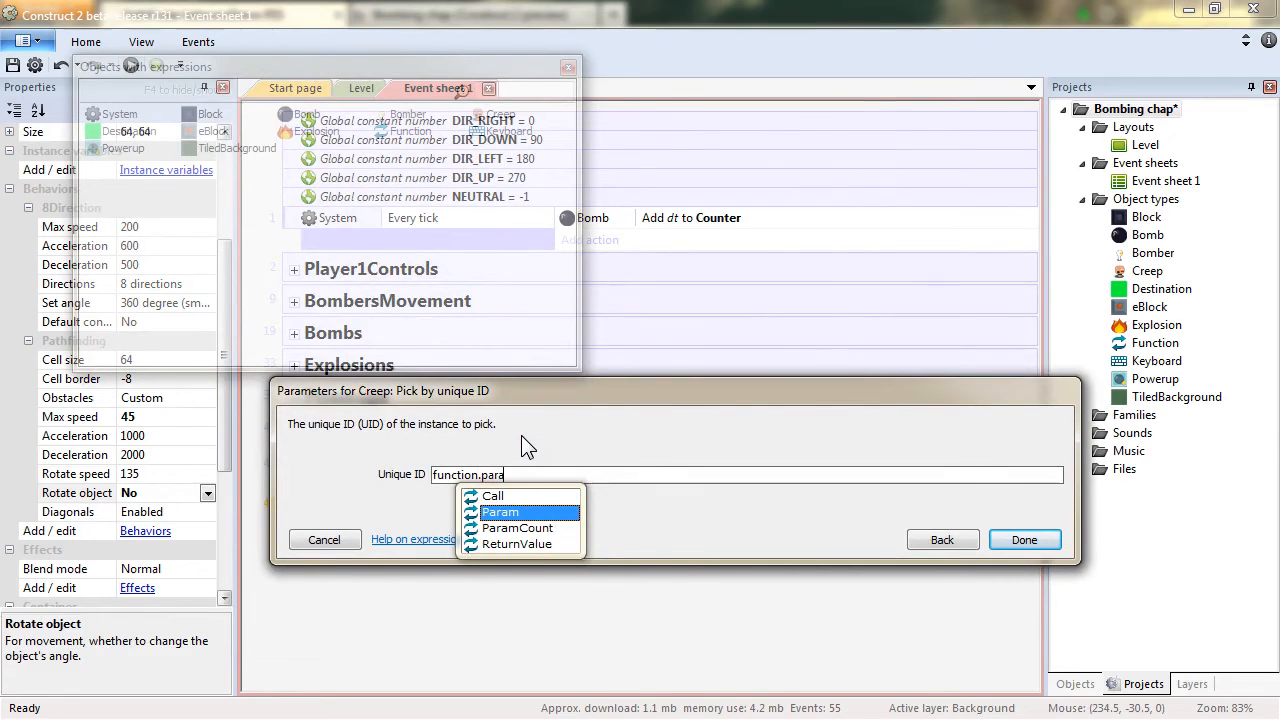
text((0))
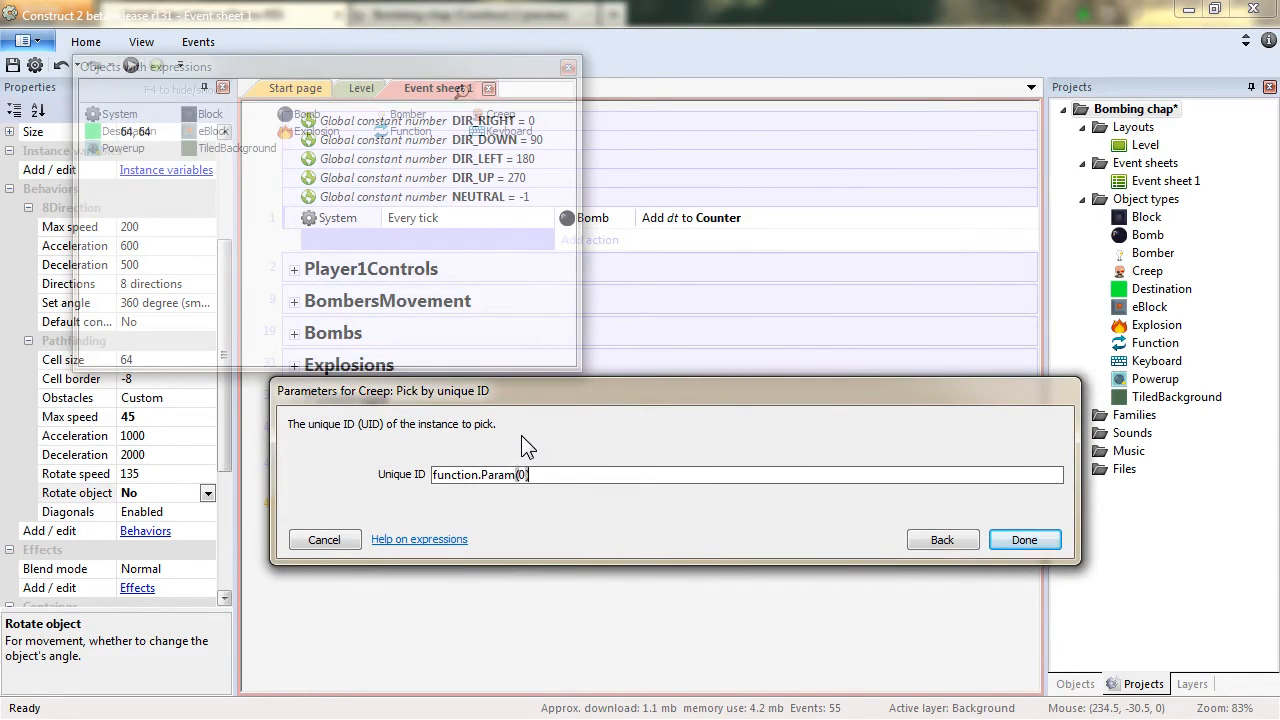
key(Return)
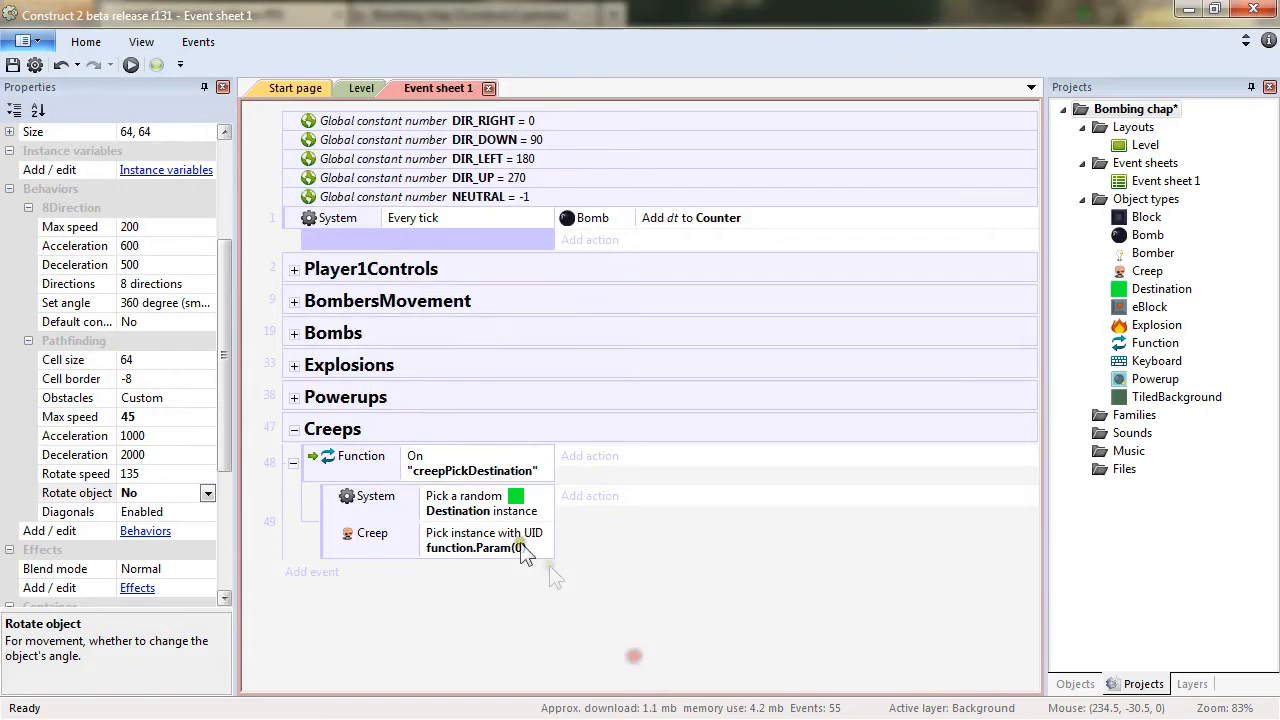
Add a Creep Regenerate obstacle map action to the creepPickDestination sub-event.
click(475, 458)
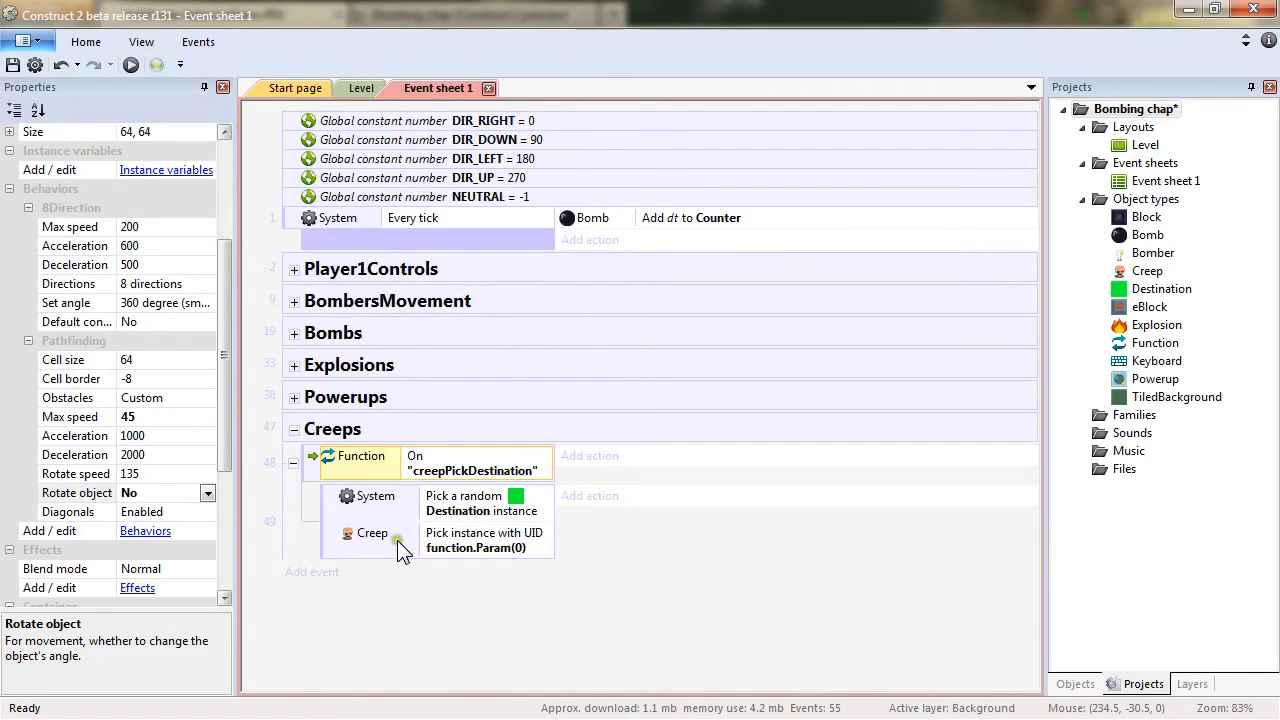
click(363, 538)
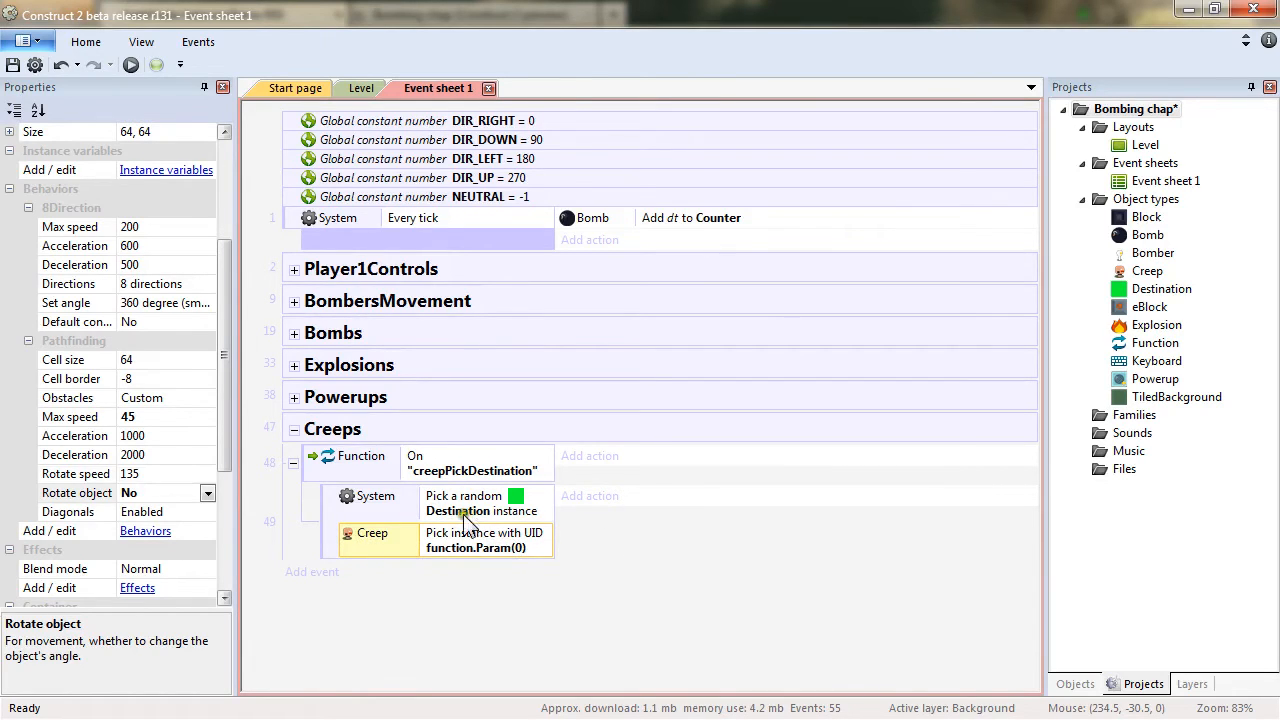
click(603, 497)
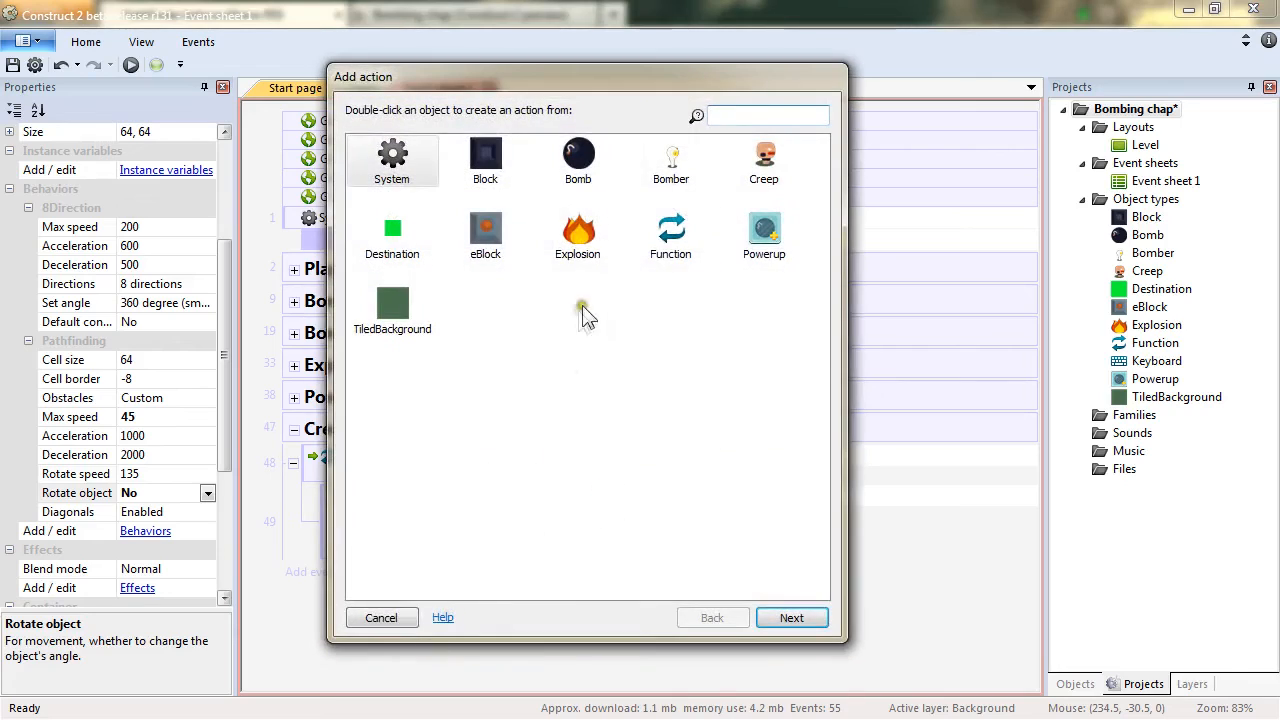
double_click(764, 158)
drag(820, 250, 808, 455)
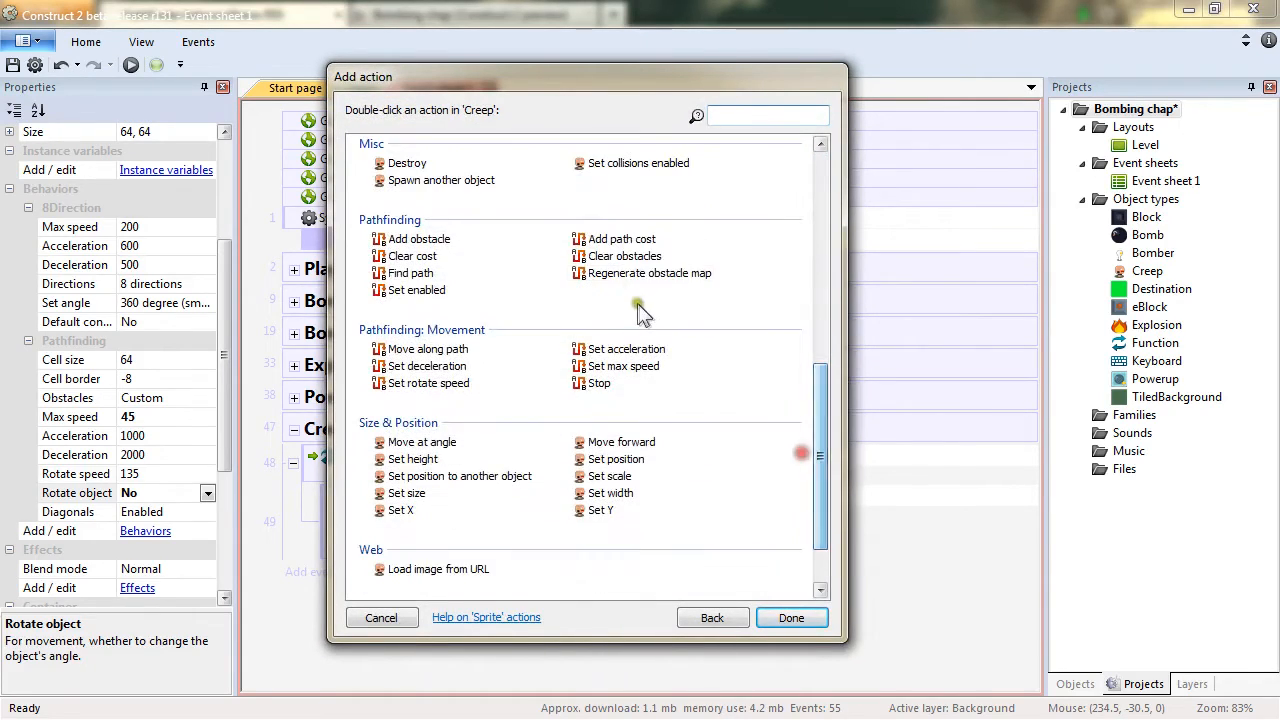
double_click(640, 275)
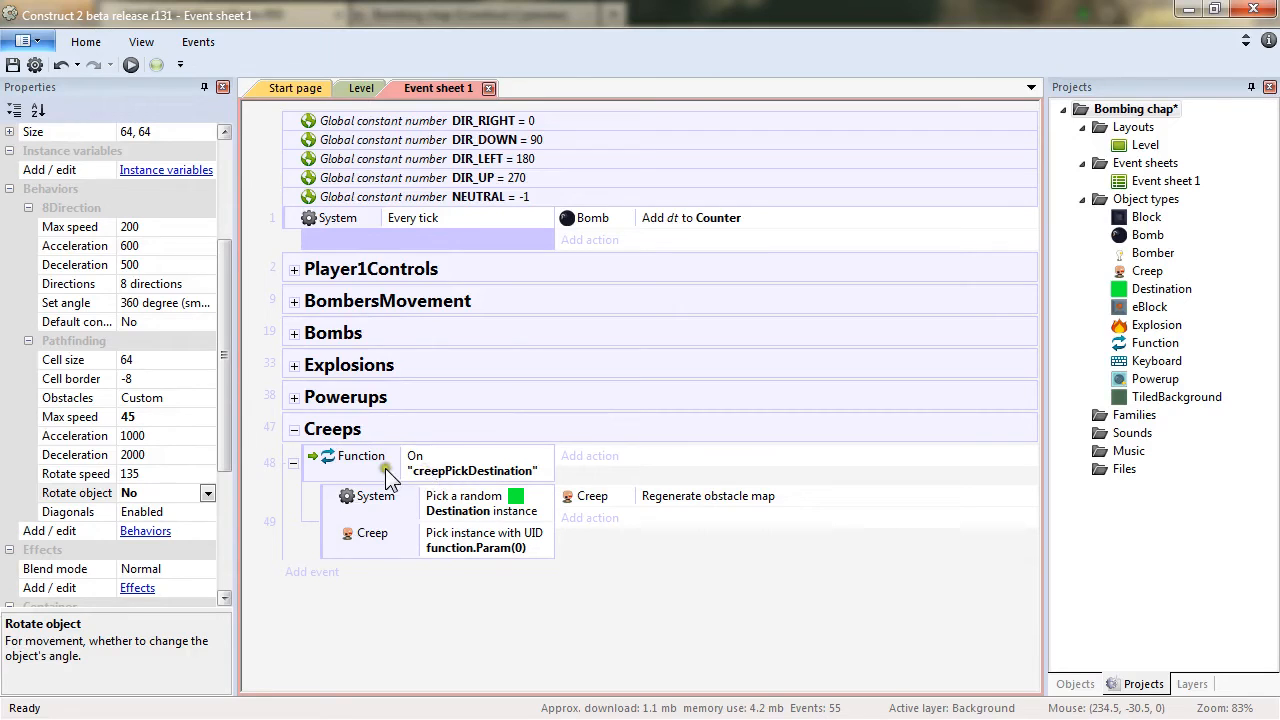
Switch to the Level layout and inspect the objects placed on it before returning to the event sheet.
click(462, 466)
click(645, 500)
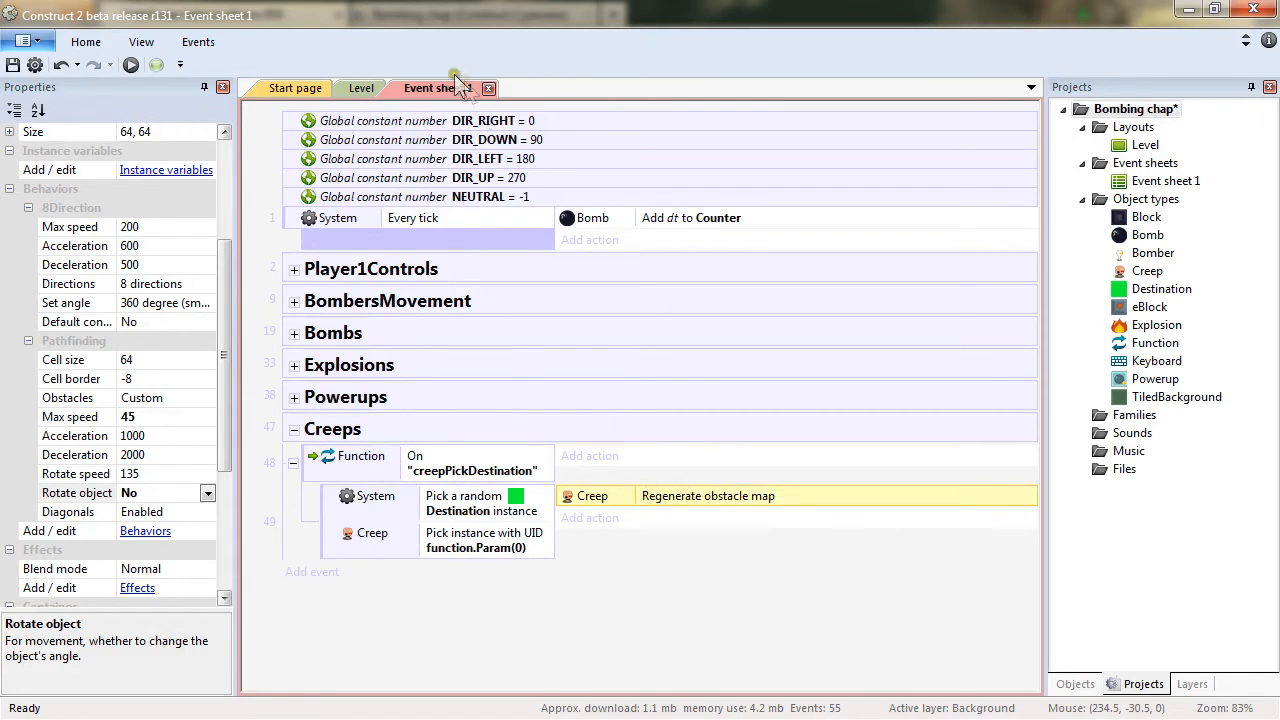
click(352, 89)
drag(398, 119, 930, 630)
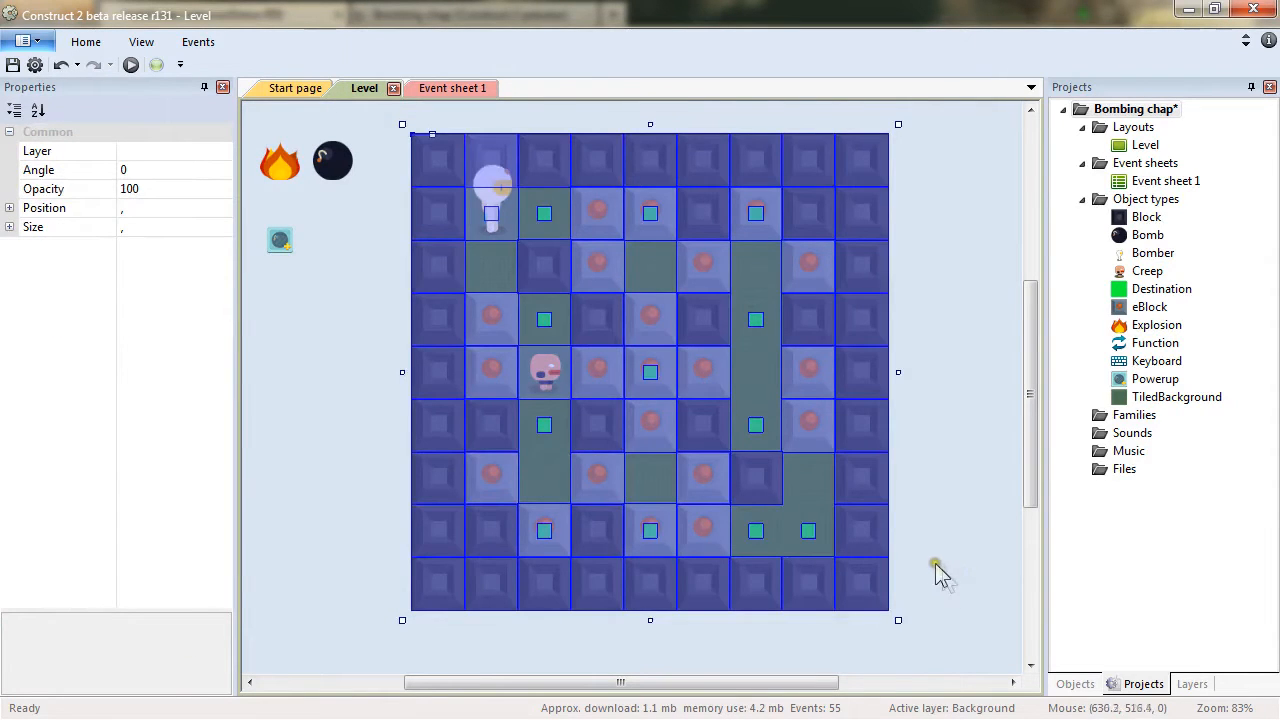
click(962, 364)
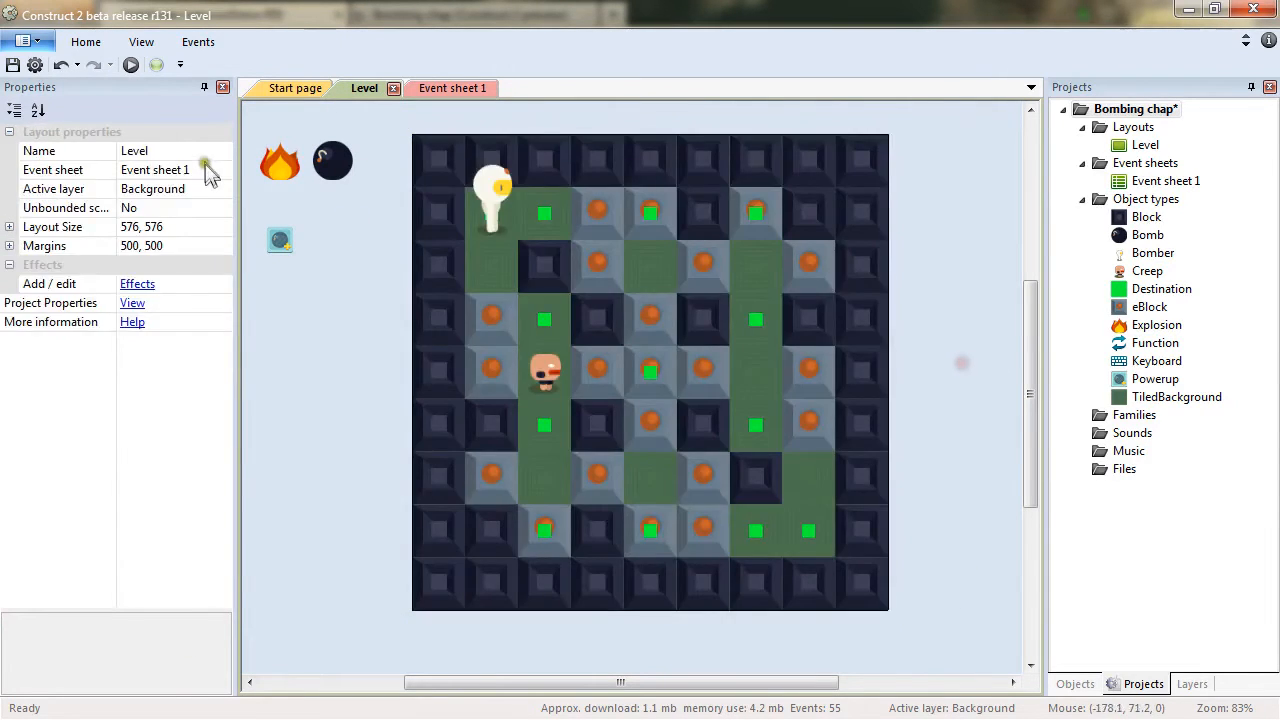
click(347, 170)
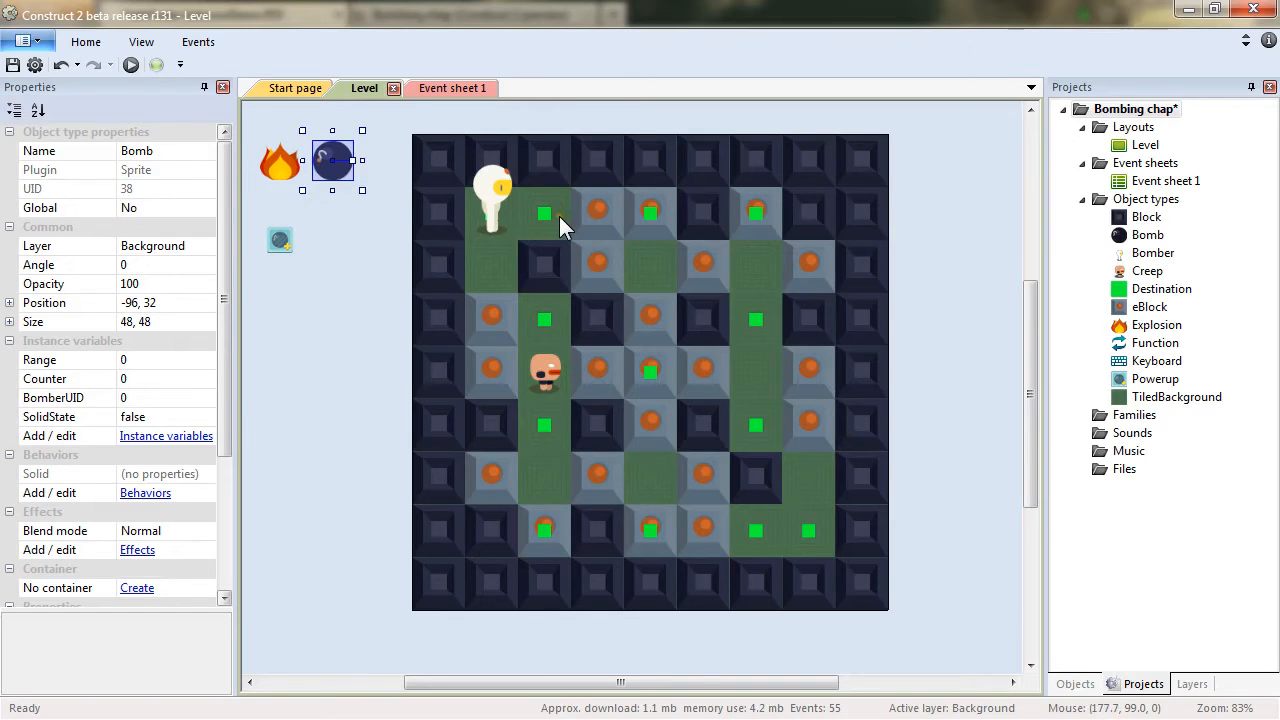
click(600, 205)
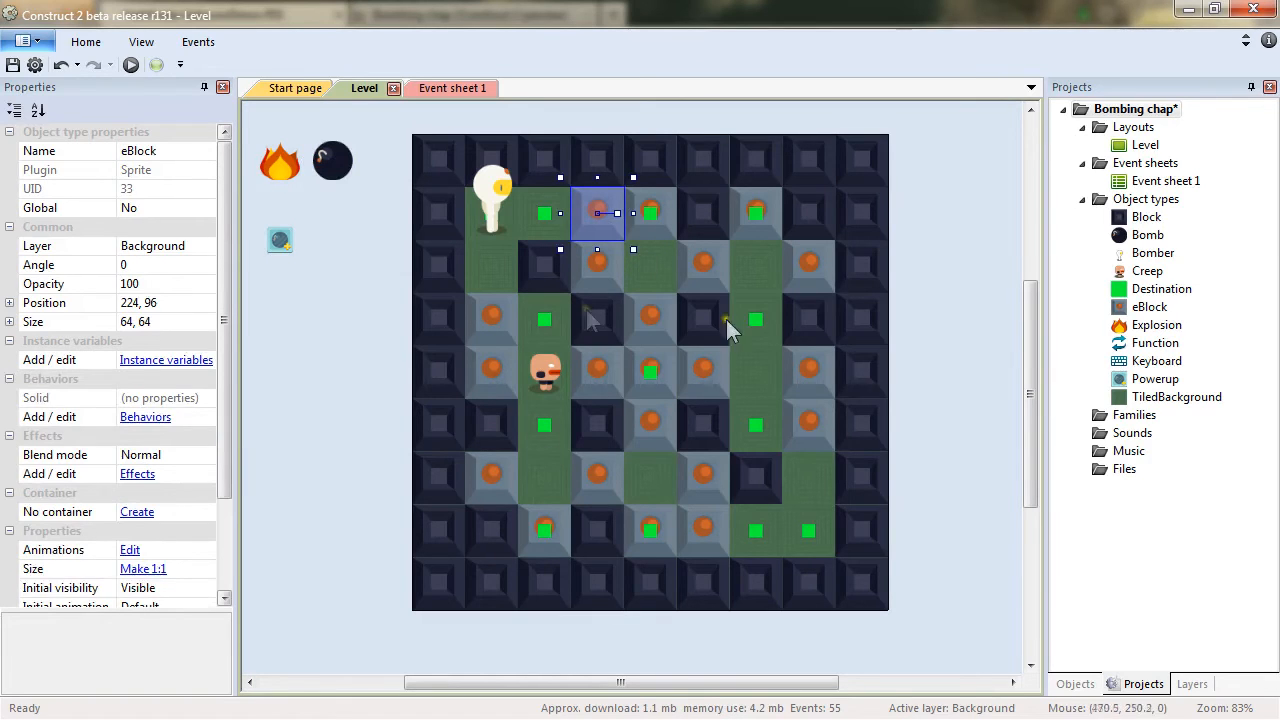
click(456, 87)
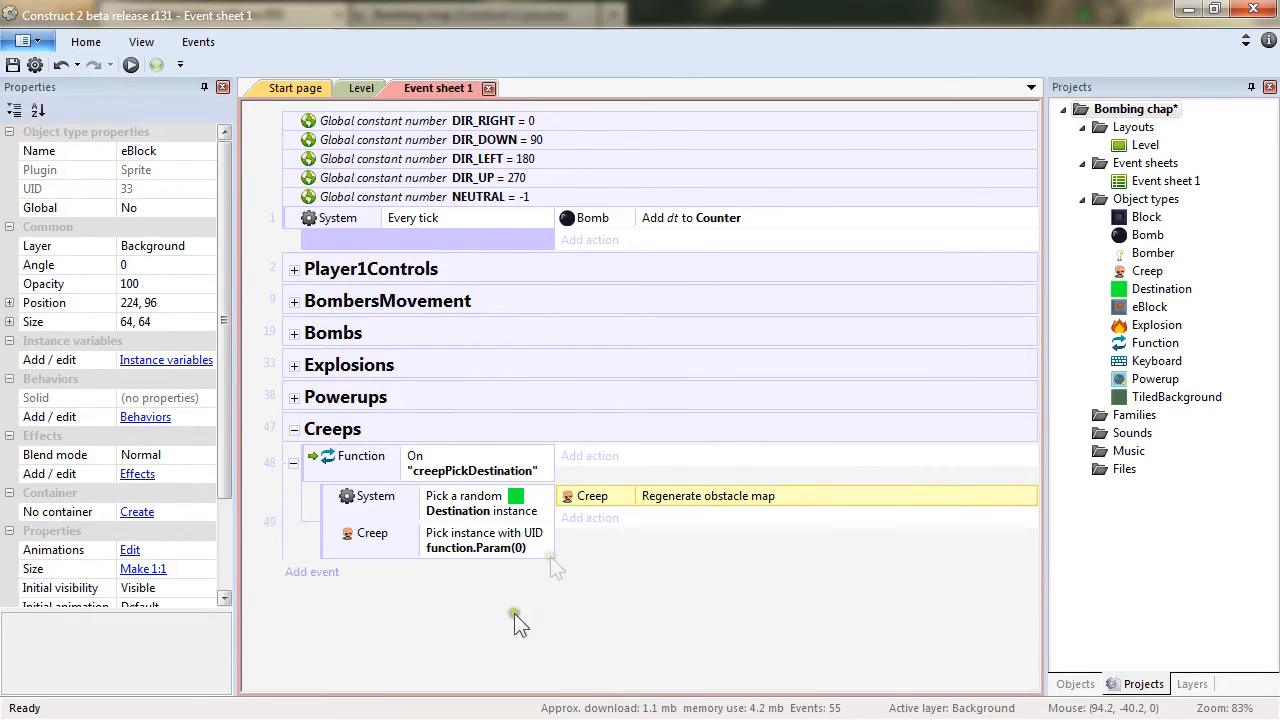
Add a Creep Find path action targeting Destination.X and Destination.Y to the same sub-event.
click(590, 518)
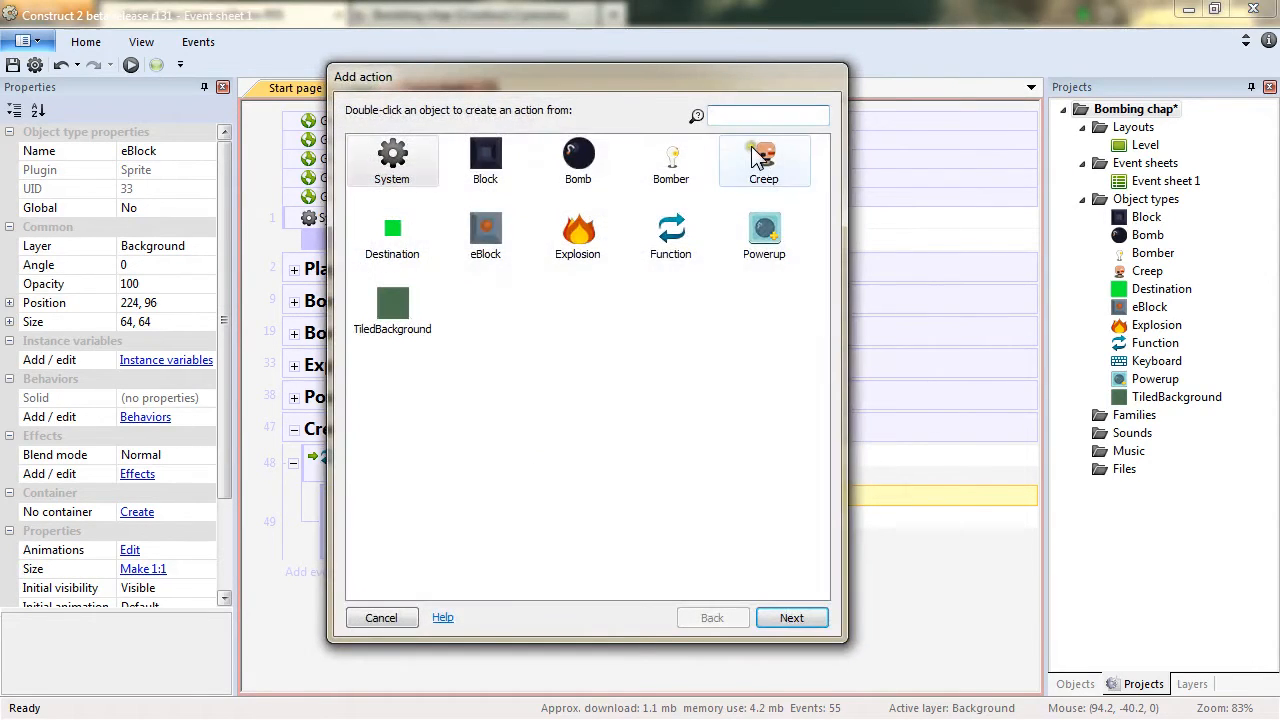
double_click(755, 149)
drag(826, 285, 832, 502)
double_click(447, 258)
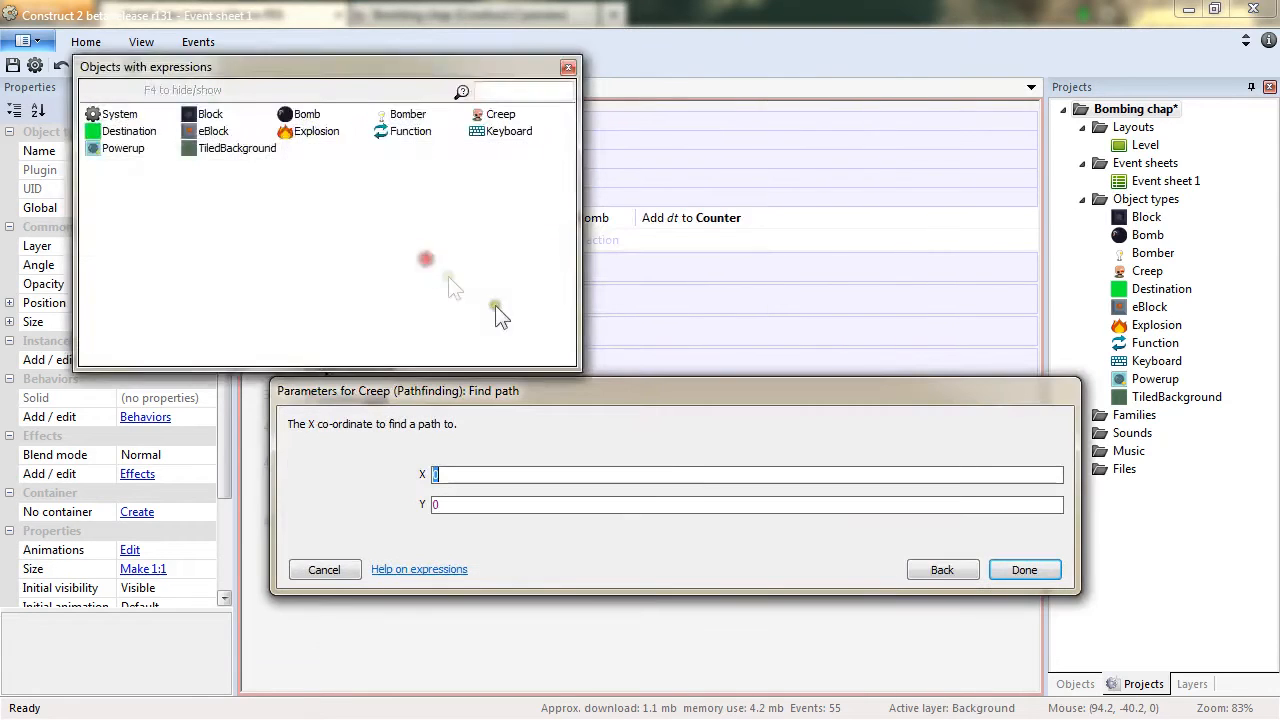
text(Destina)
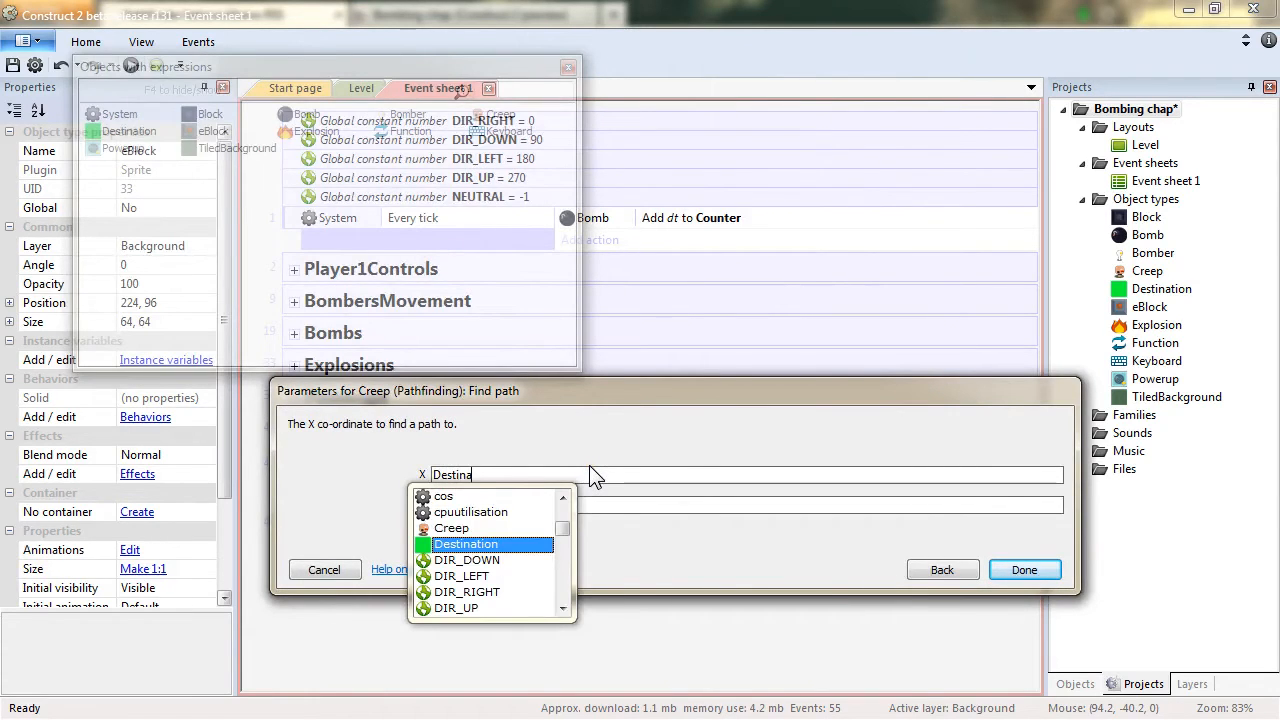
text(tion.X)
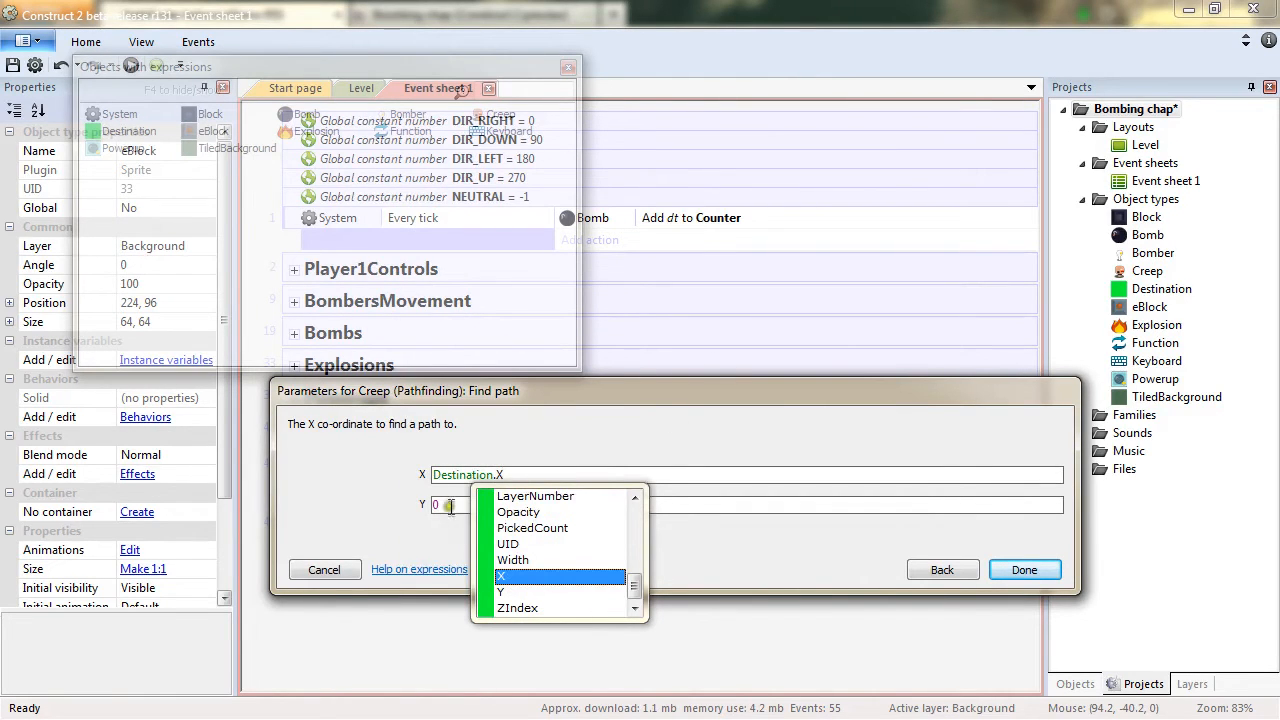
key(Tab)
text(Destina)
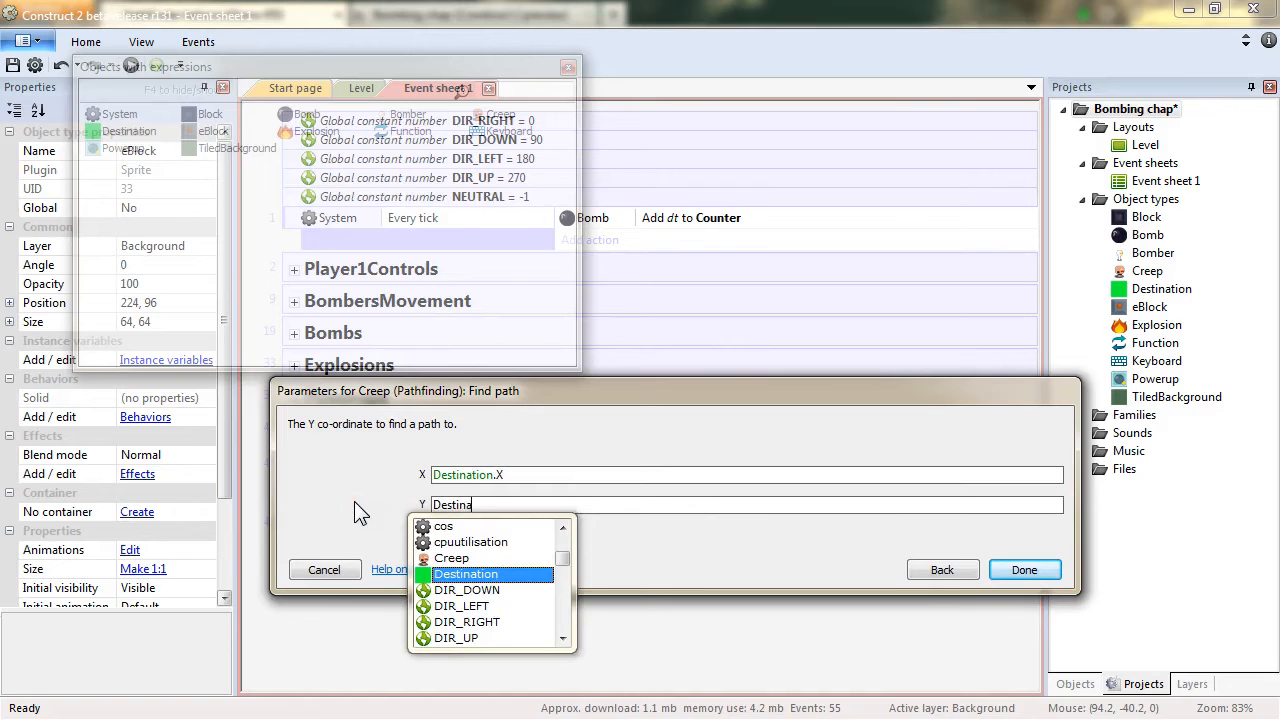
text(tion.Y)
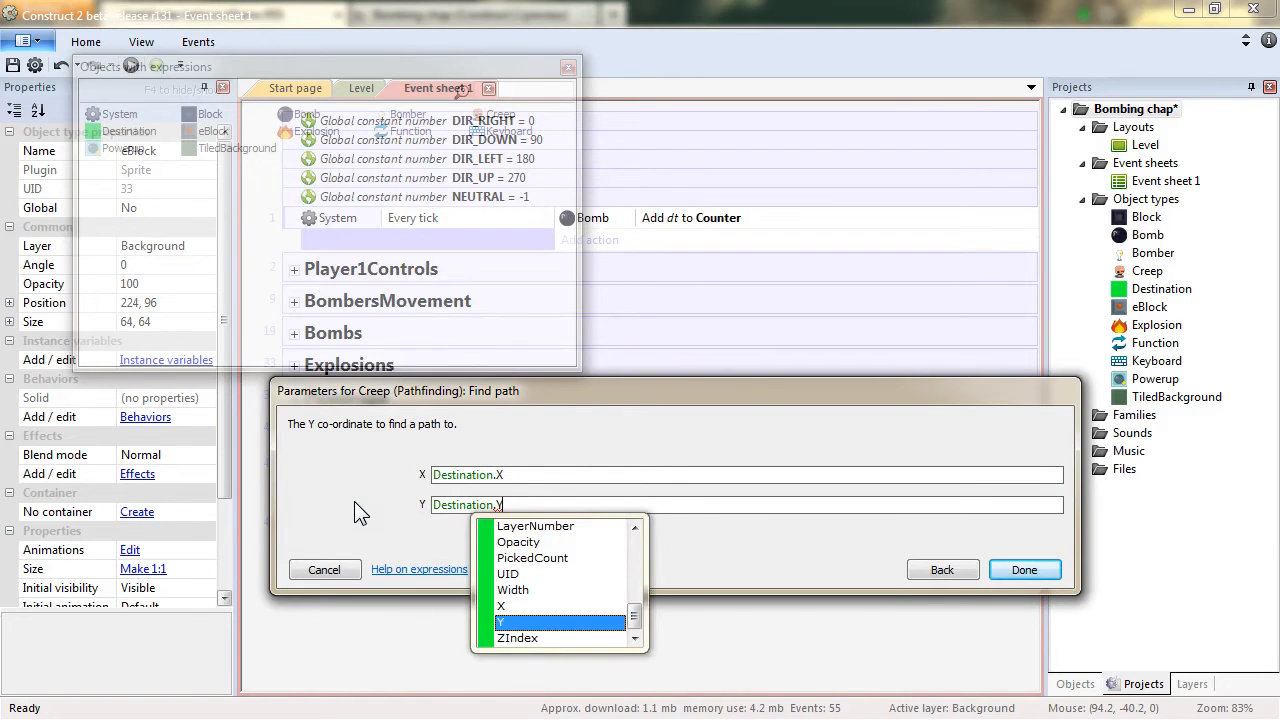
key(Return)
key(Return)
click(502, 512)
click(695, 594)
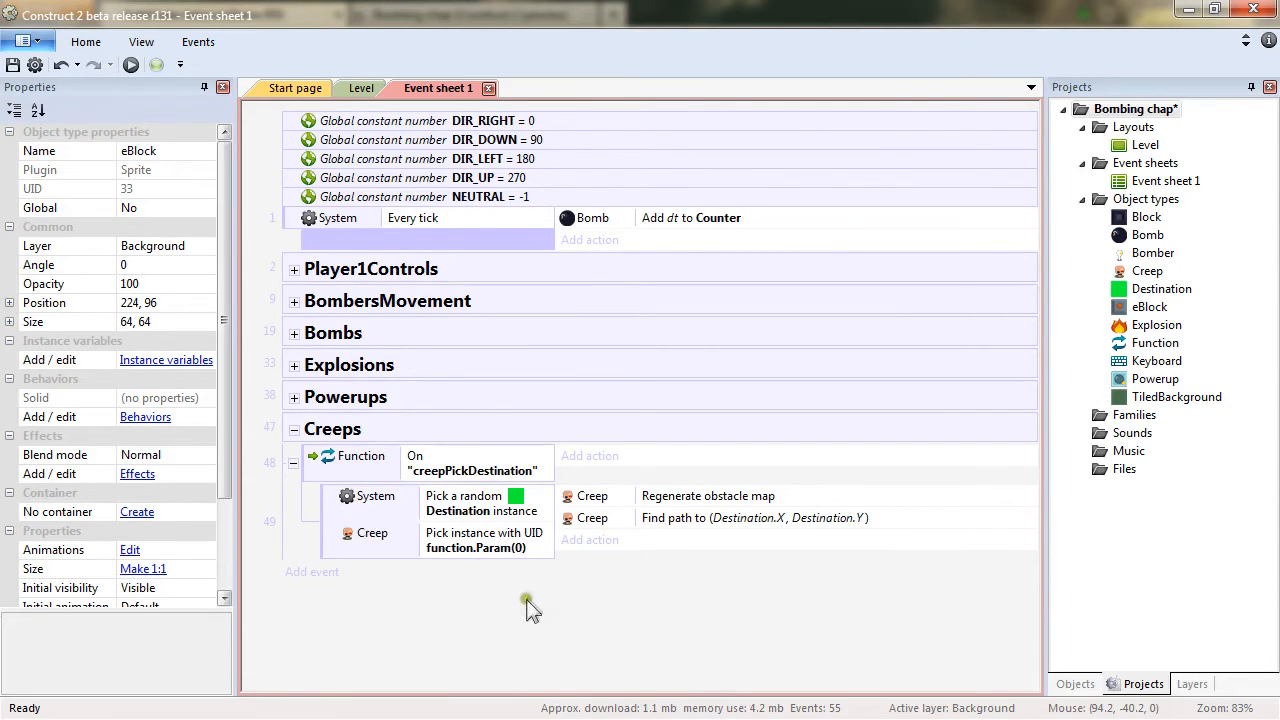
Select the Creep in the Level layout and add a number instance variable named Direction.
click(366, 88)
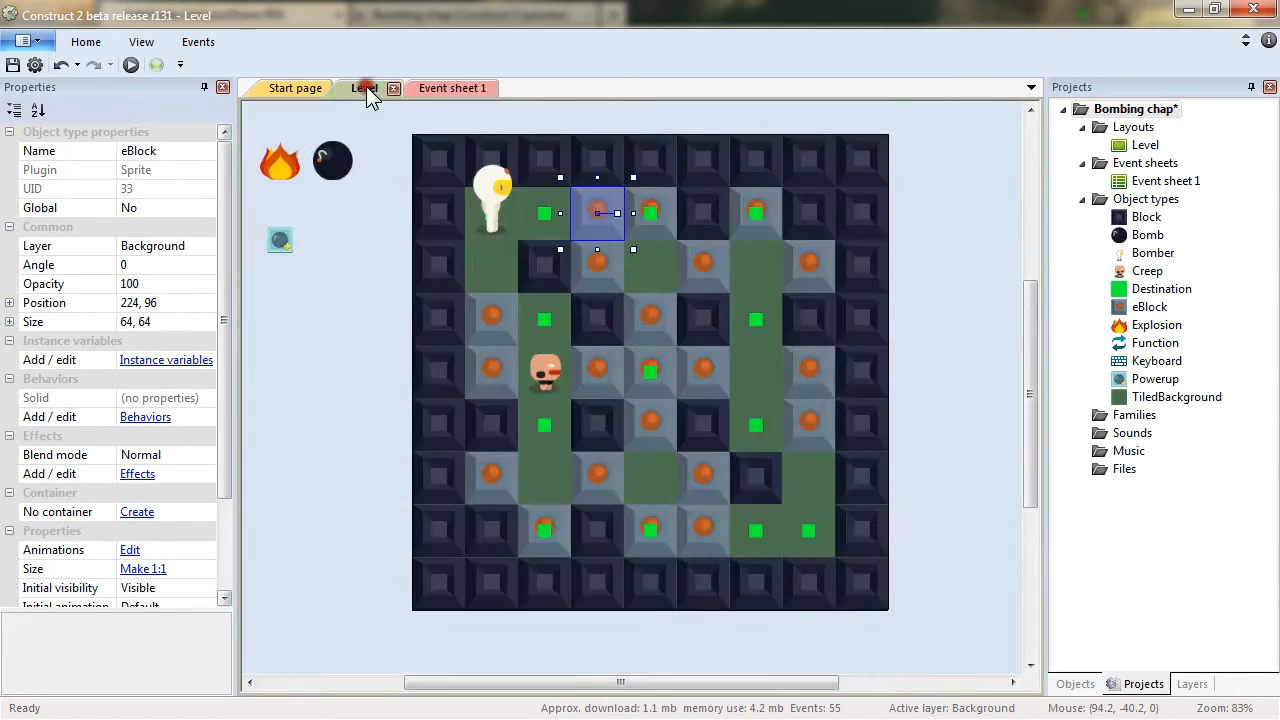
click(547, 368)
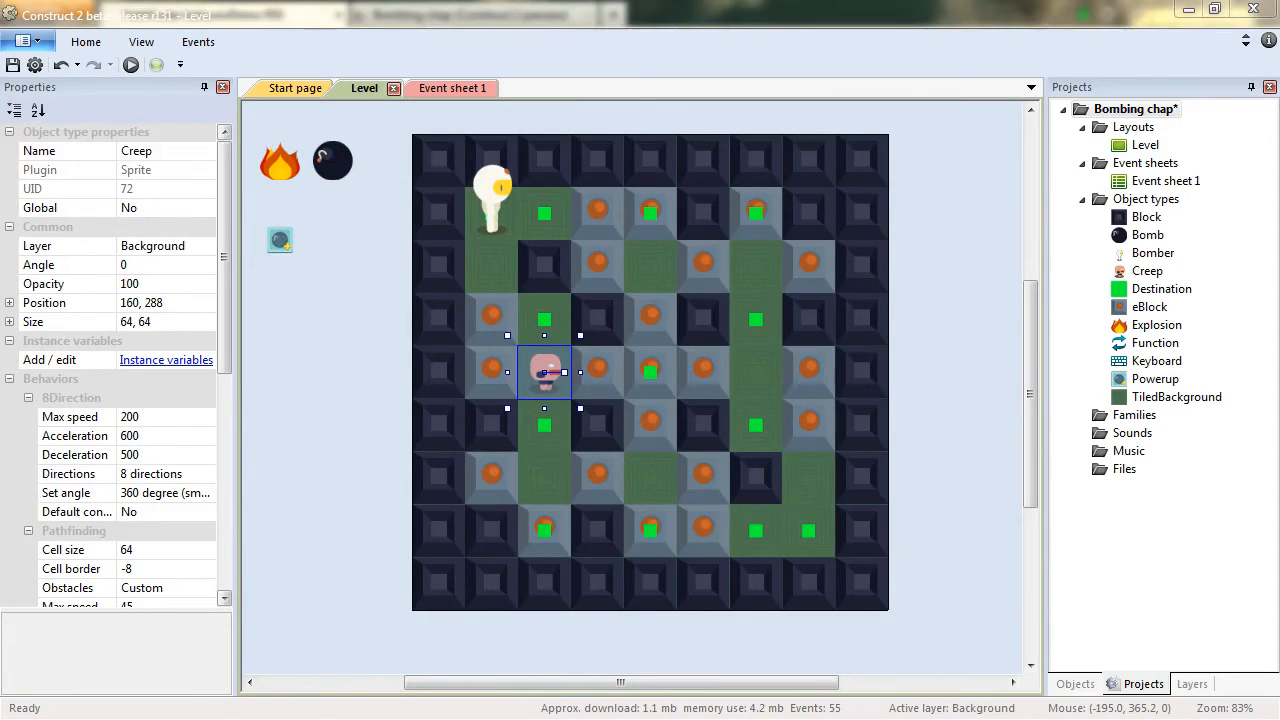
click(166, 360)
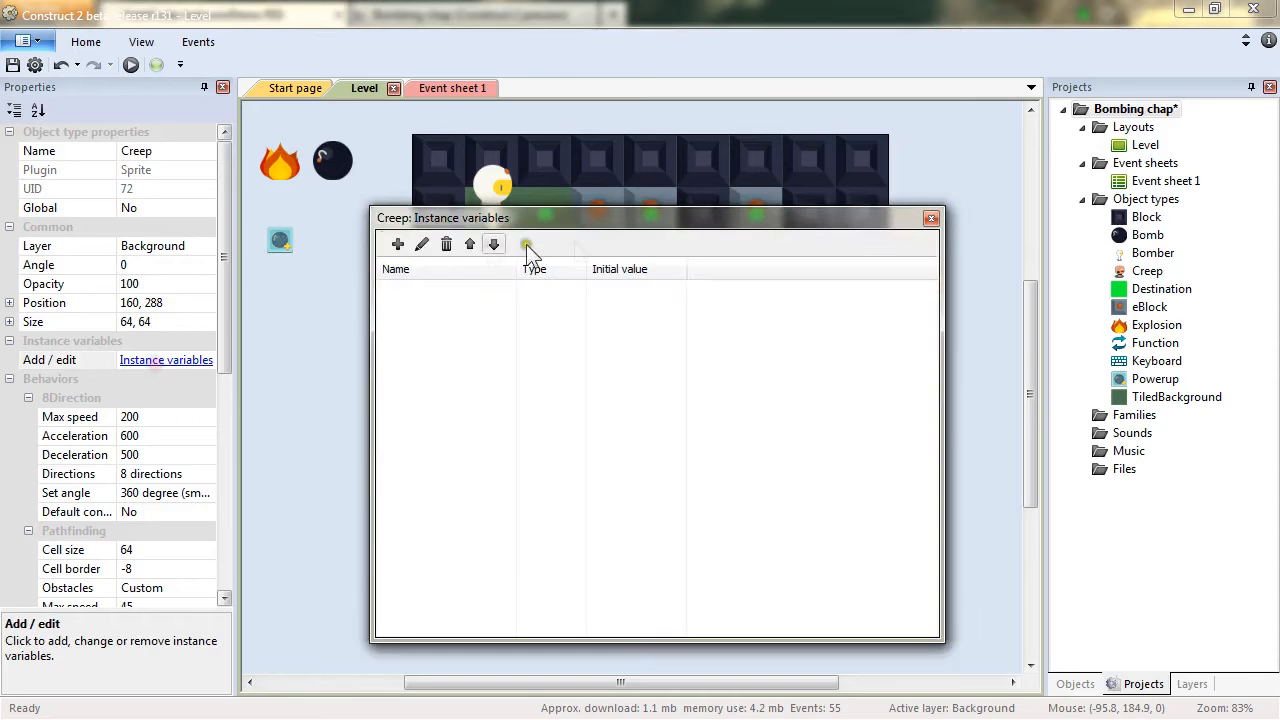
click(400, 244)
text(Direction)
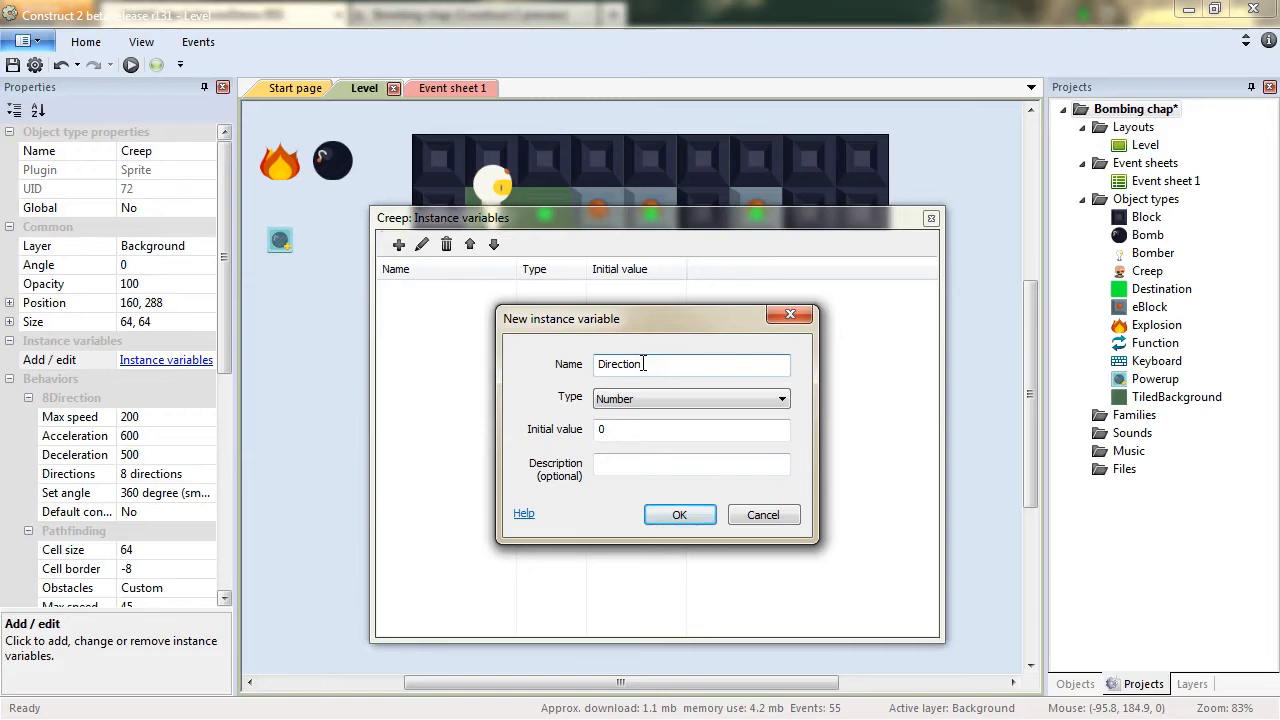
key(Return)
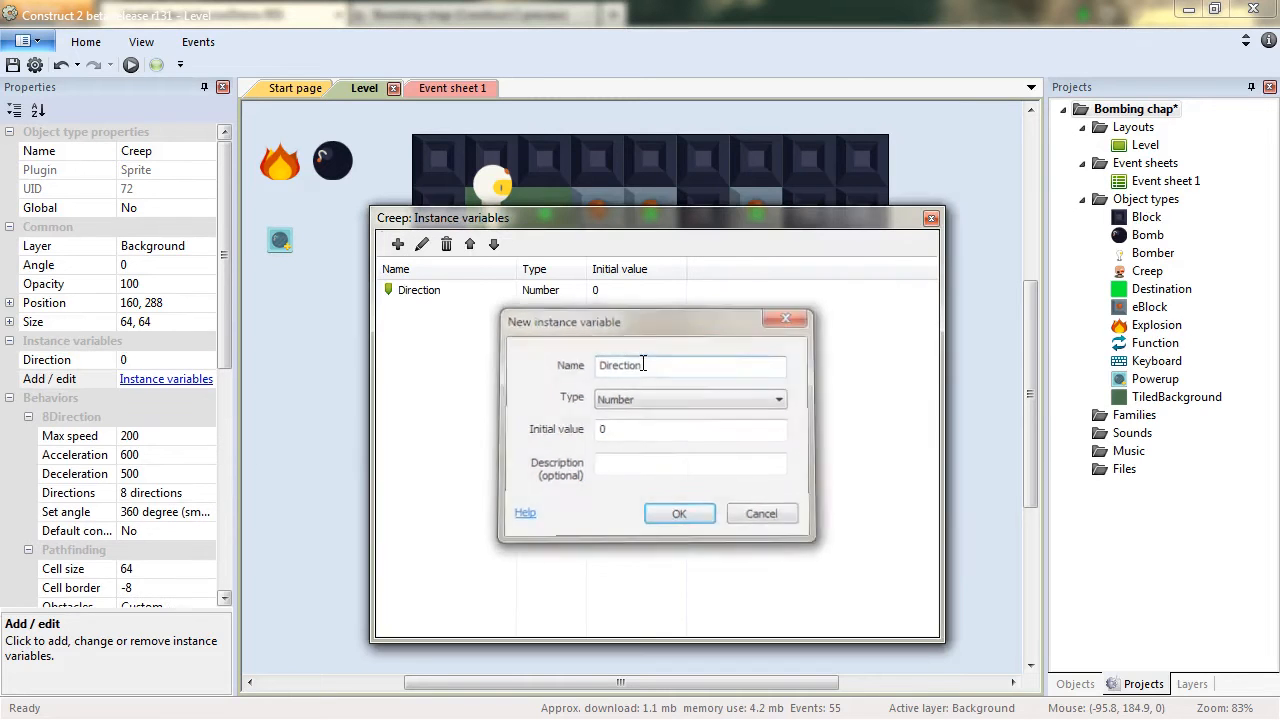
Add two more Creep number instance variables named CurrentDestX and CurrentDestY.
click(398, 244)
text(CurrentDest)
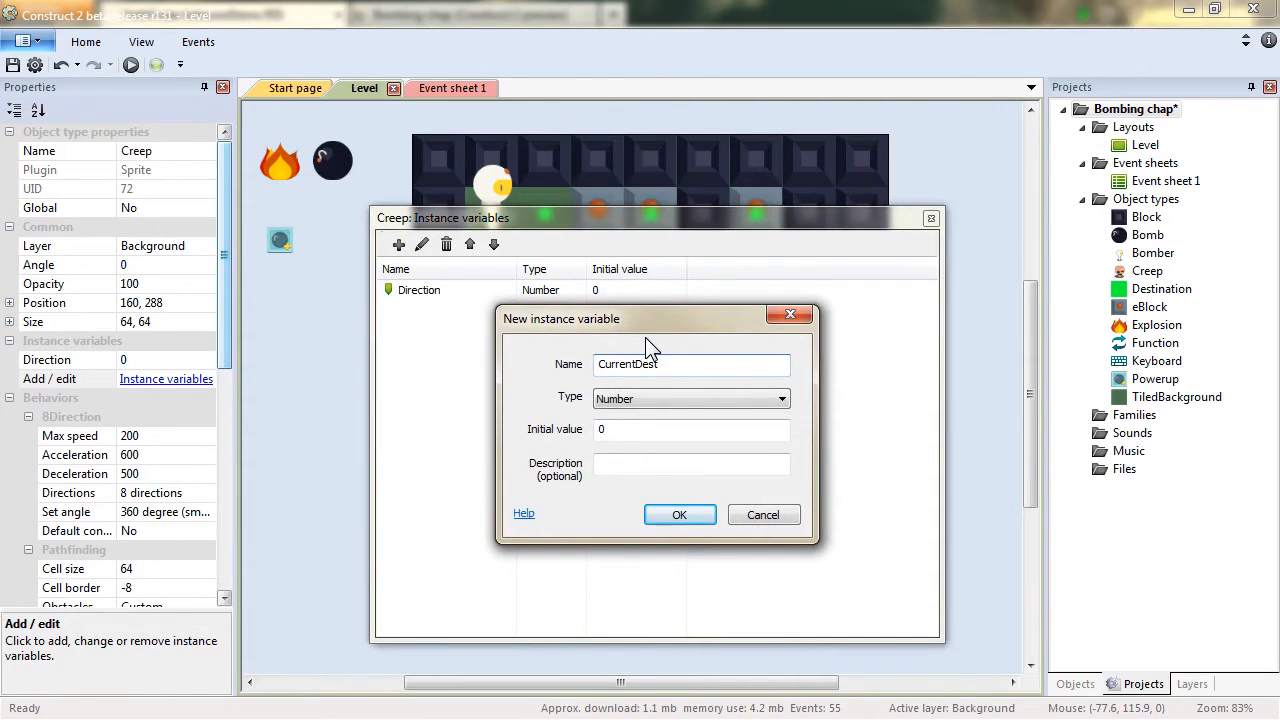
text(X)
key(Return)
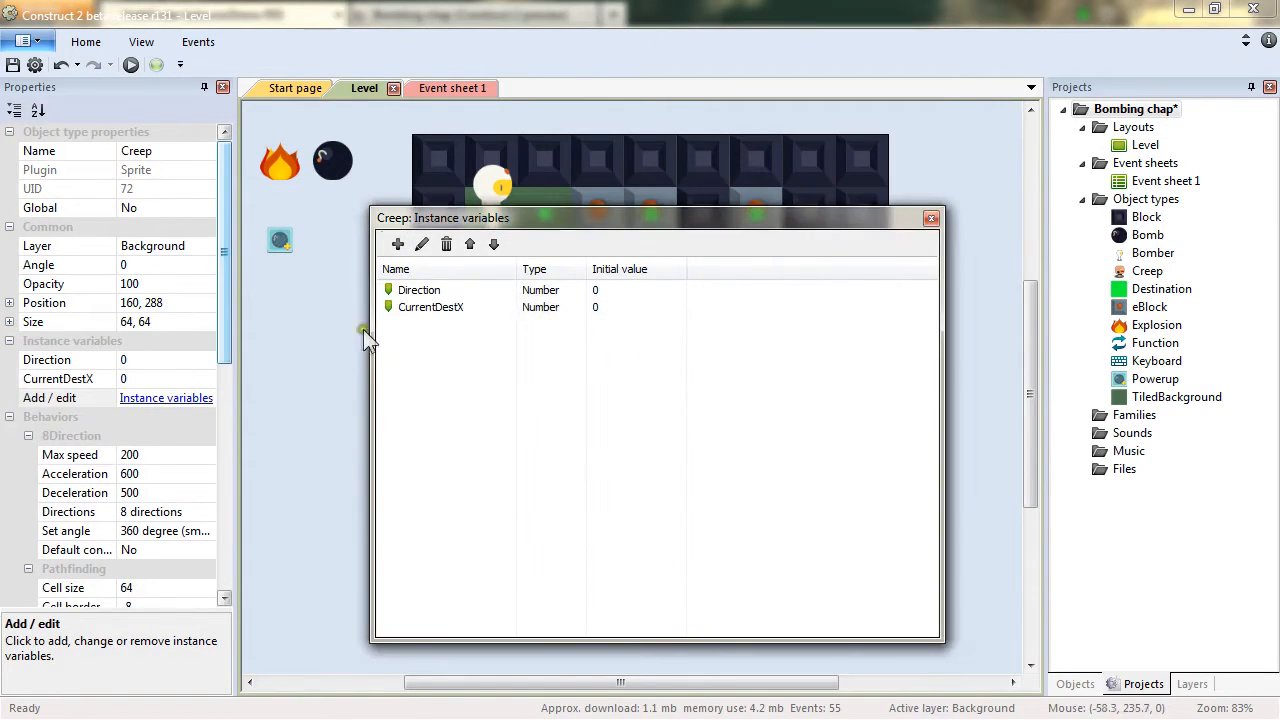
click(398, 244)
text(CurrentDest)
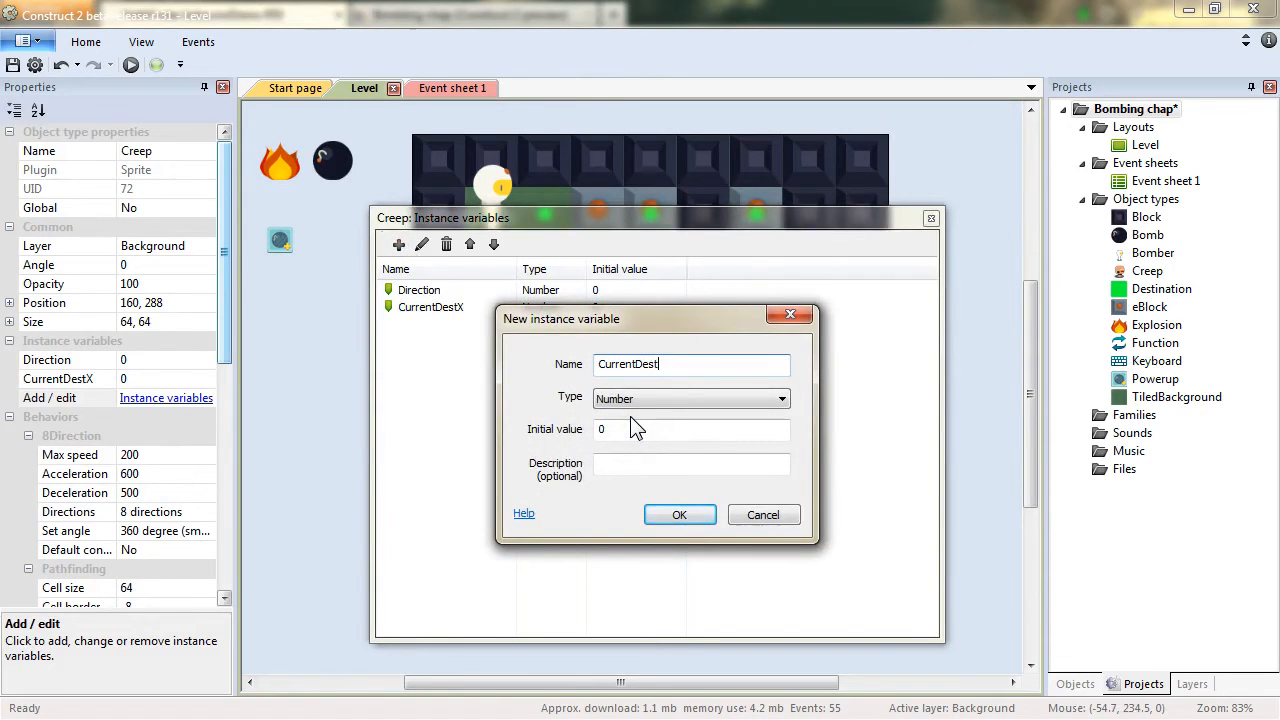
key(Return)
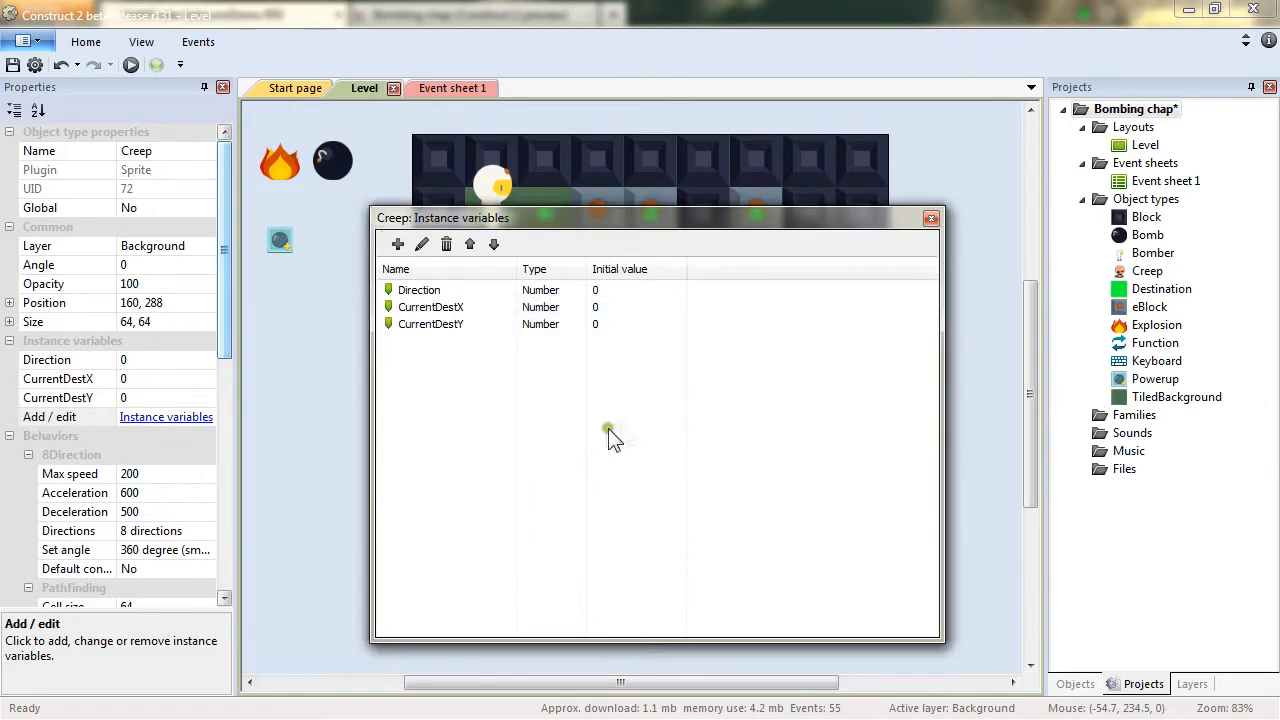
key(Escape)
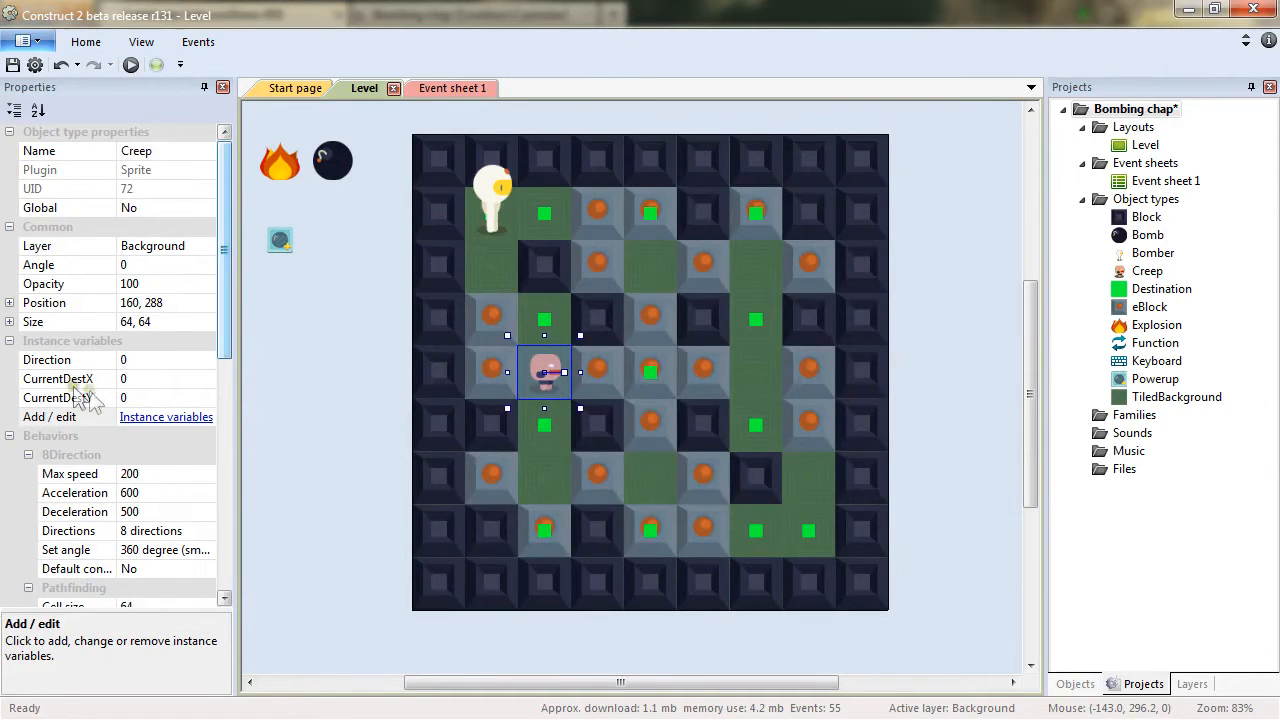
Add a Creep action to the sub-event setting instance variable CurrentDestX to Destination.X.
click(478, 92)
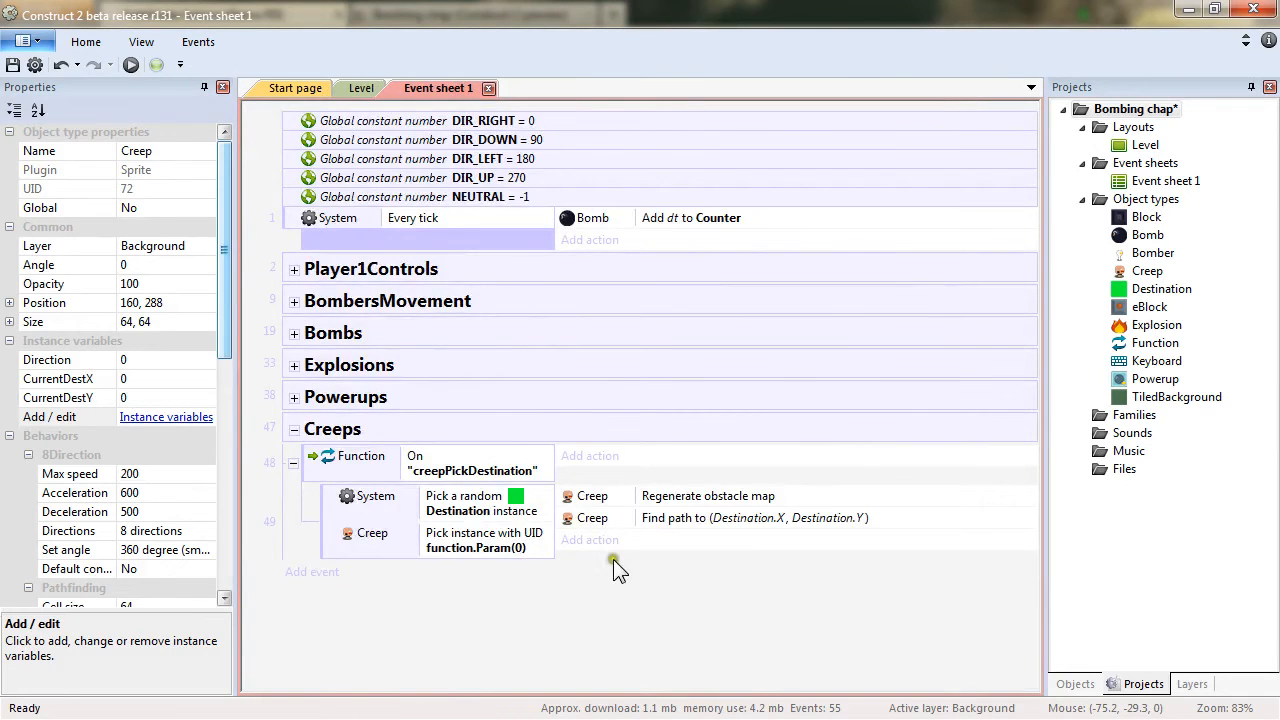
click(588, 462)
double_click(763, 158)
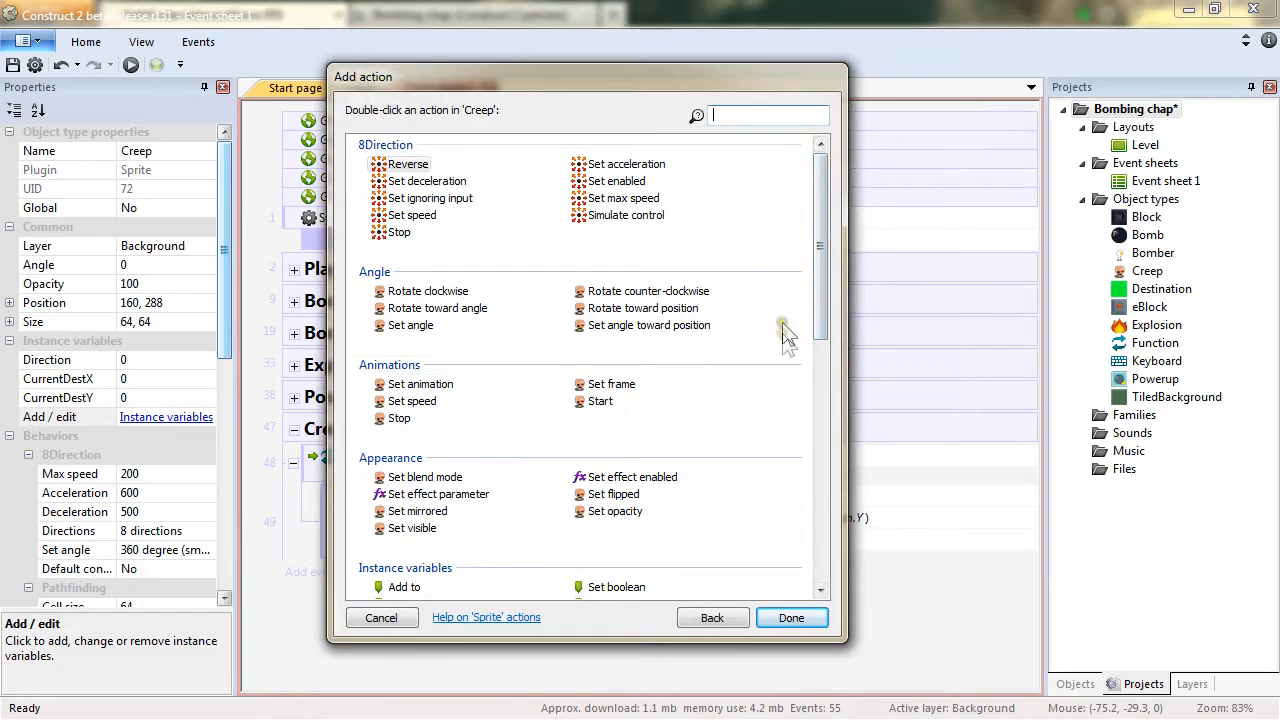
drag(830, 322, 812, 352)
double_click(410, 501)
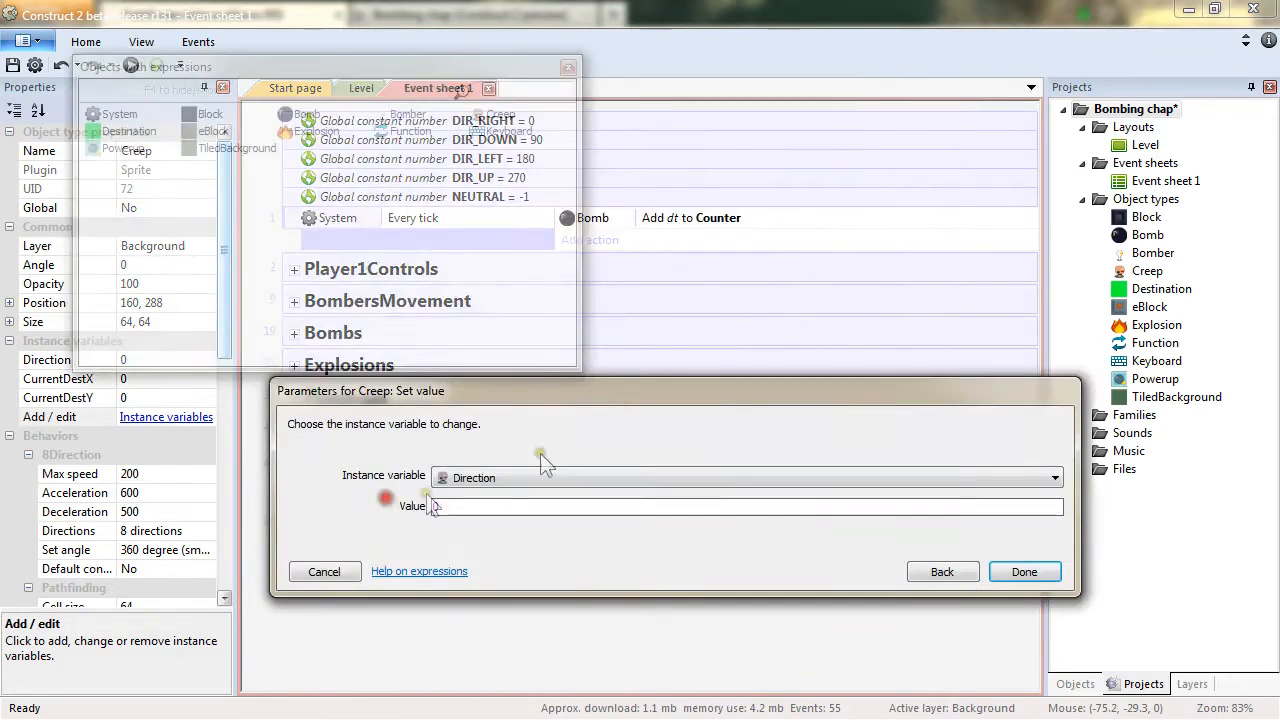
click(497, 484)
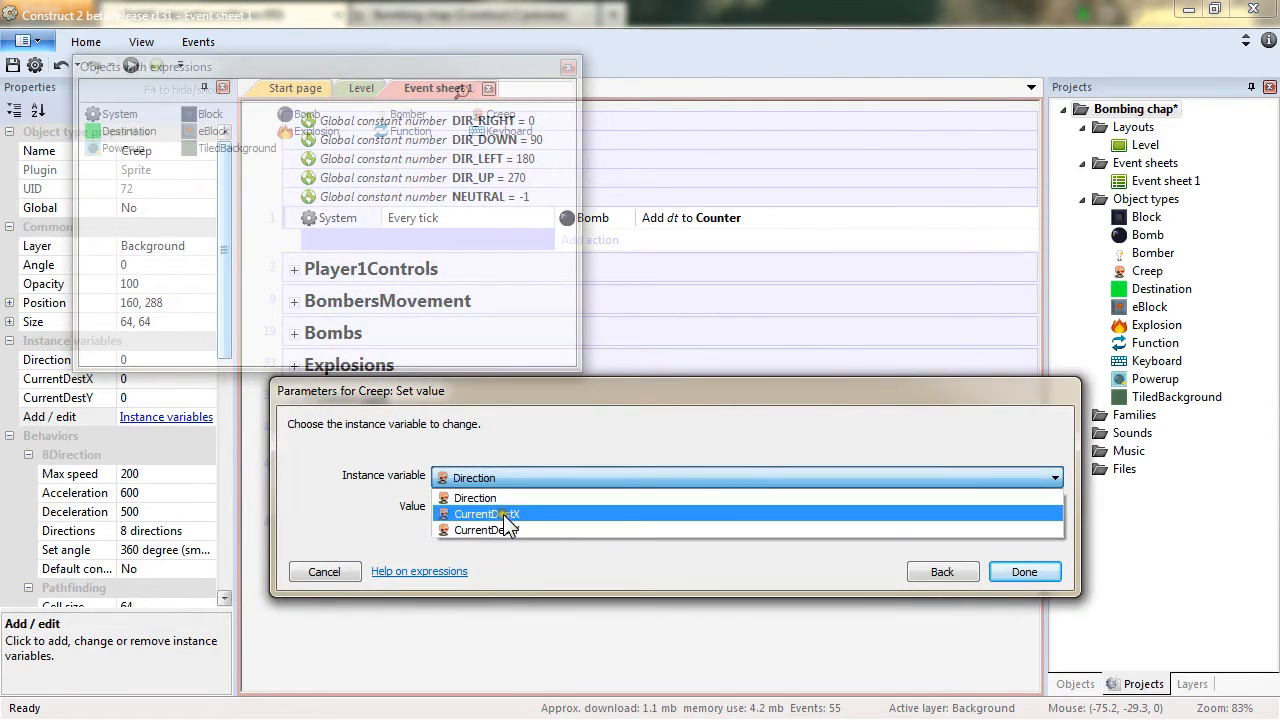
click(503, 510)
text(Destina)
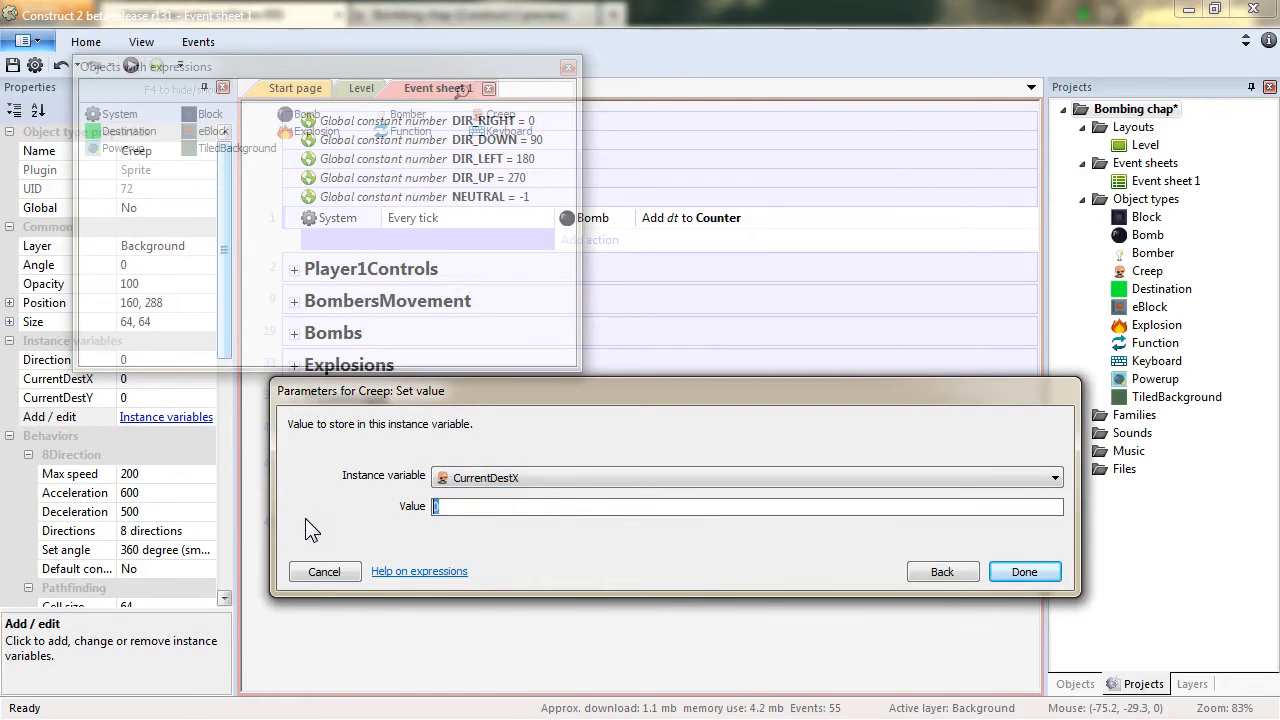
text(tion.X)
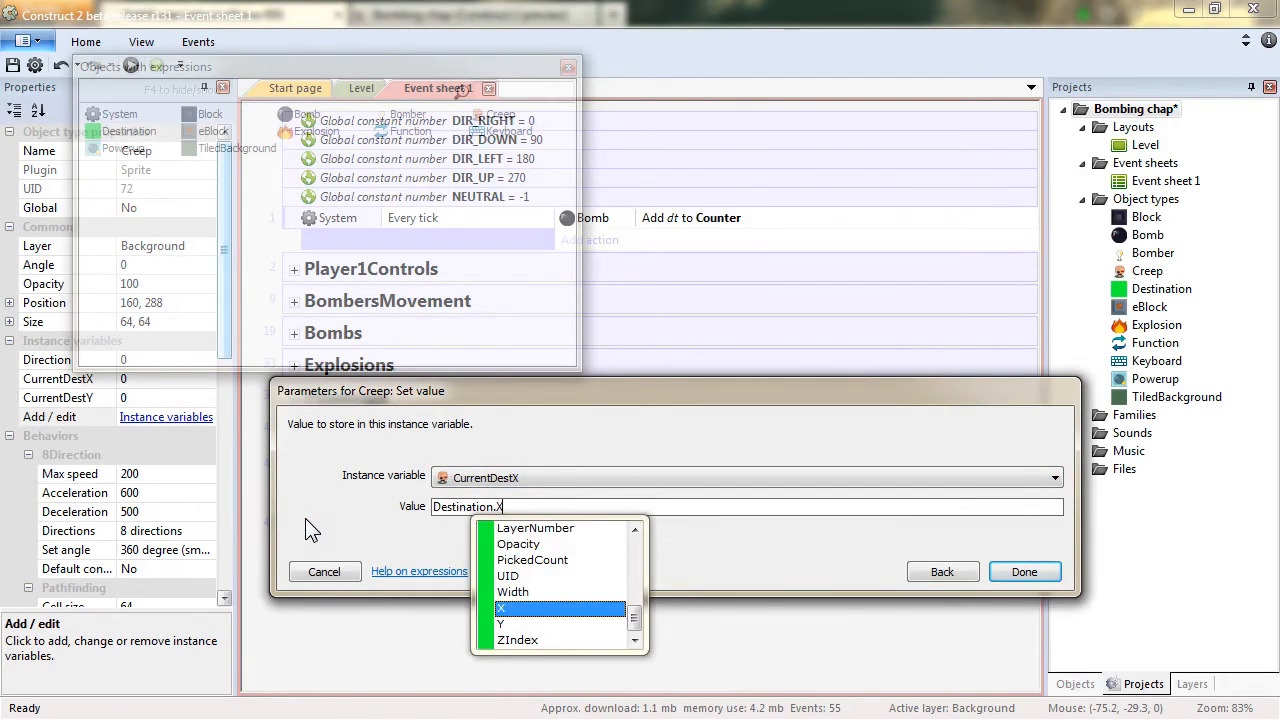
key(Return)
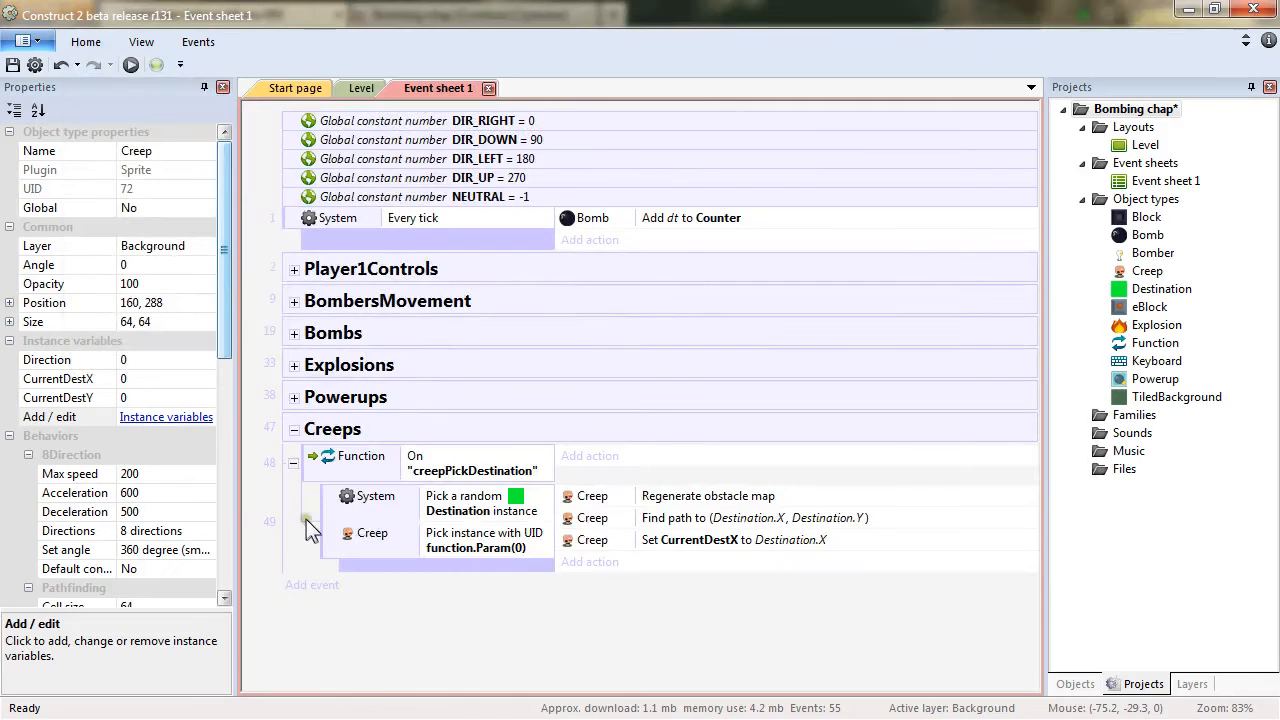
Duplicate the CurrentDestX action and change the copy to set CurrentDestY to Destination.Y.
click(740, 540)
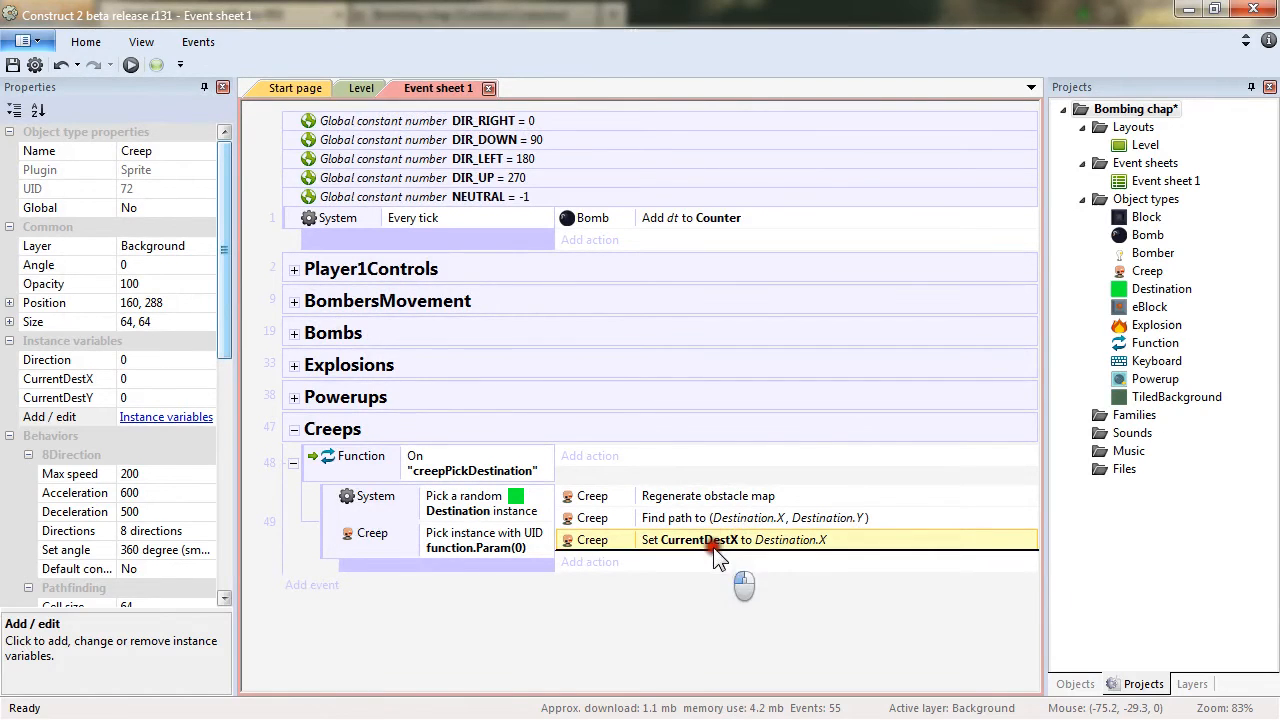
key(ctrl+c)
key(ctrl+v)
double_click(733, 557)
click(509, 477)
click(512, 532)
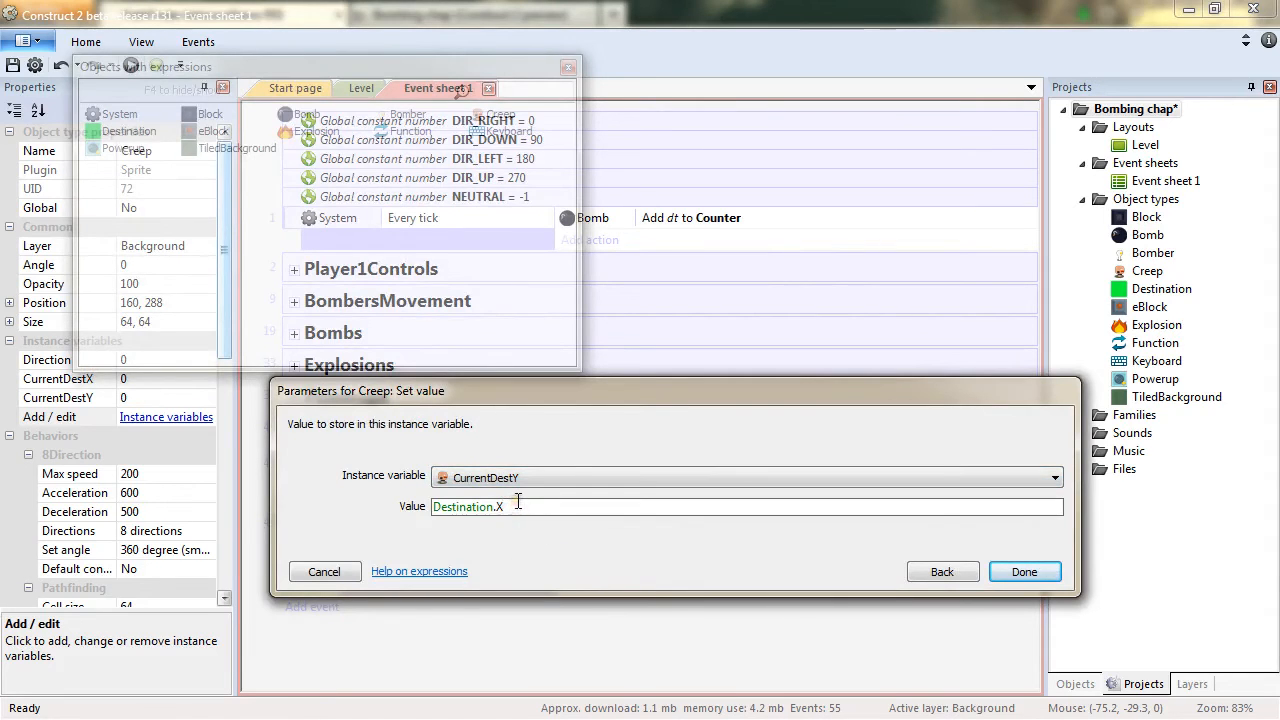
key(Return)
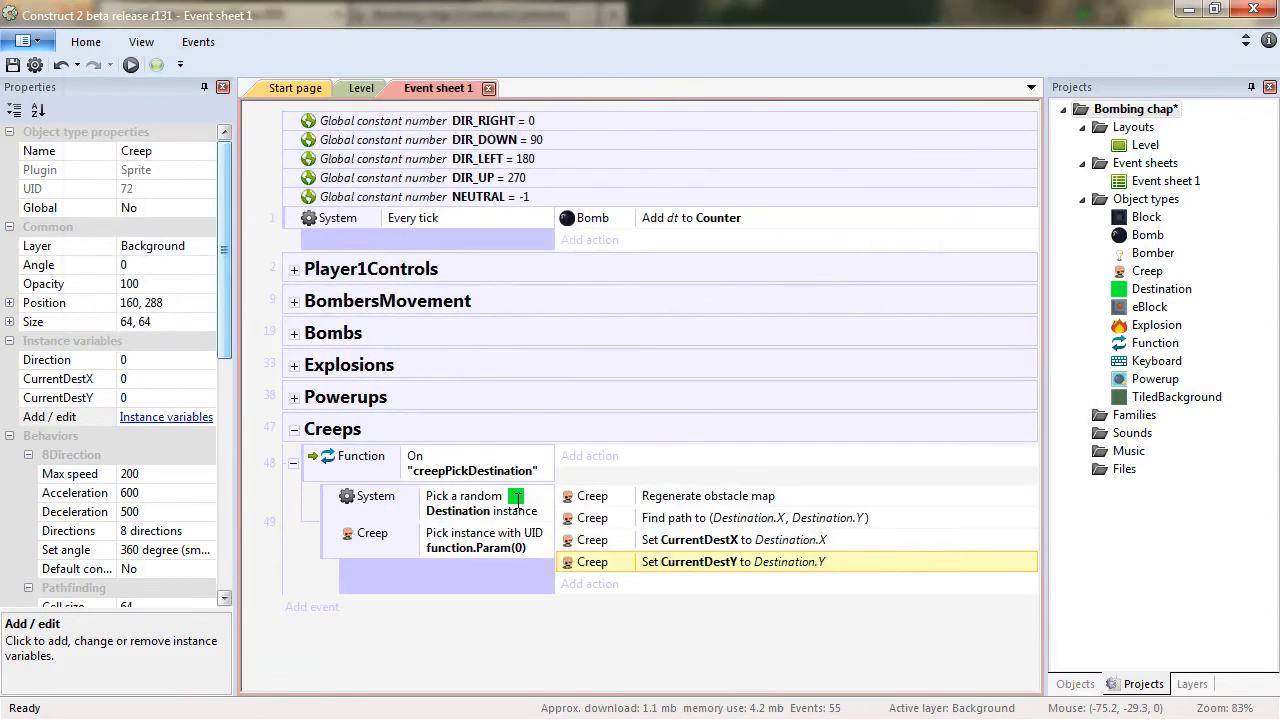
Add a System On start of layout event and move it to the top of the event sheet.
right_click(447, 568)
click(503, 576)
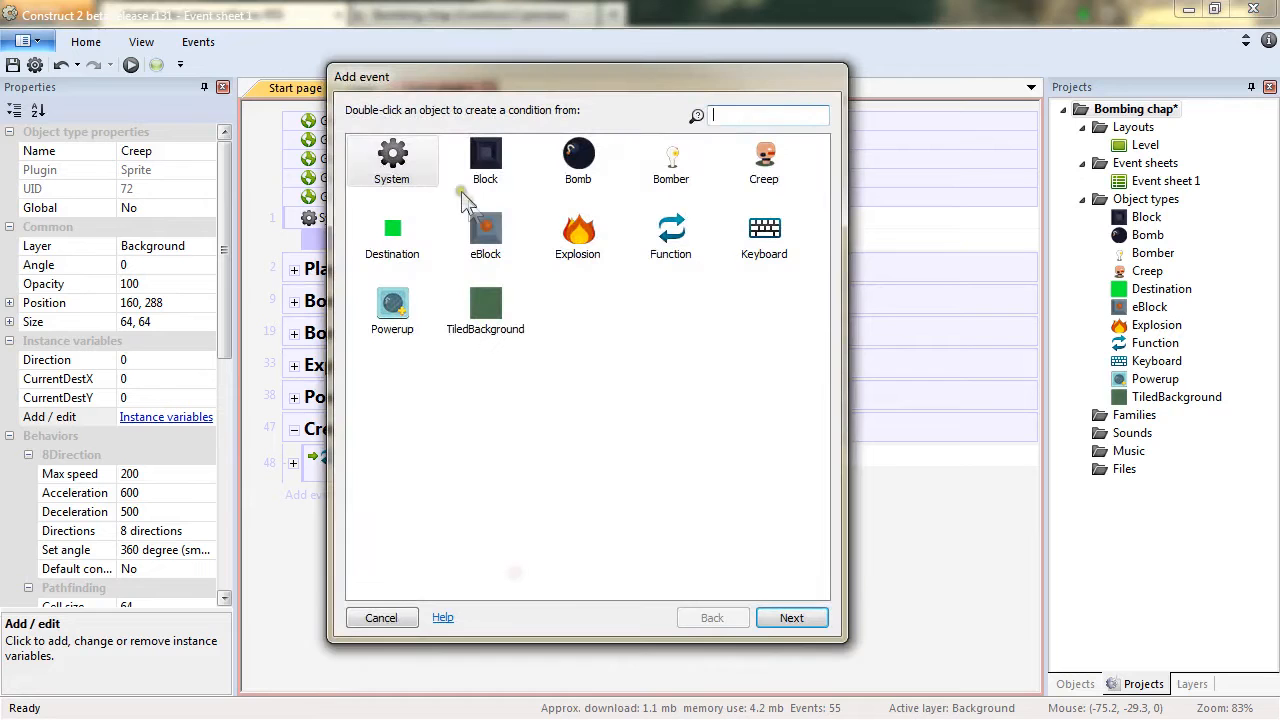
double_click(395, 185)
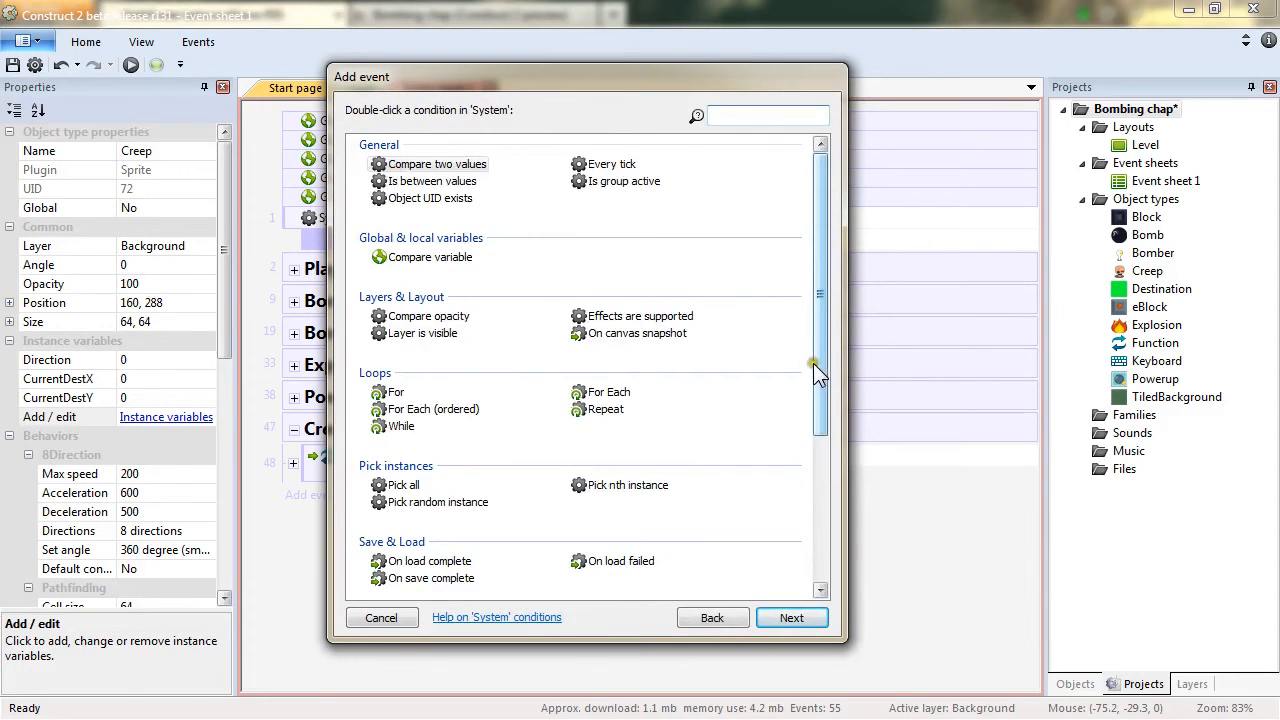
drag(830, 335, 832, 536)
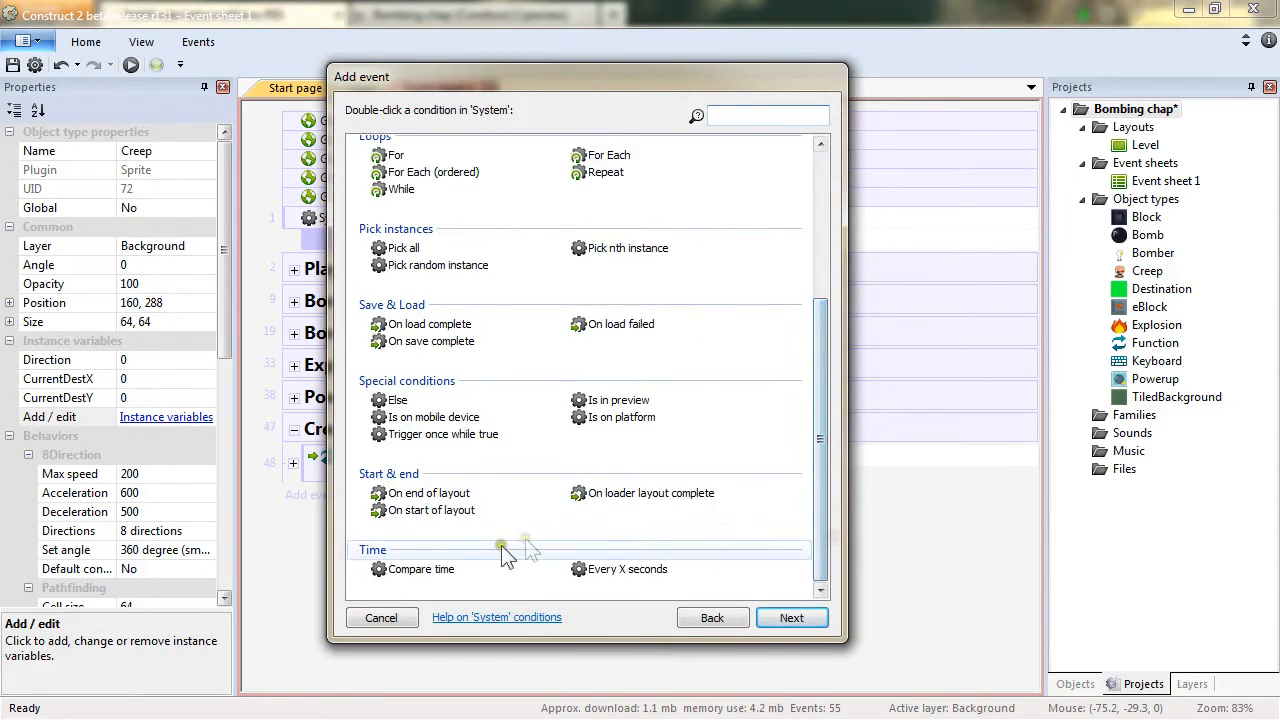
double_click(443, 512)
double_click(347, 545)
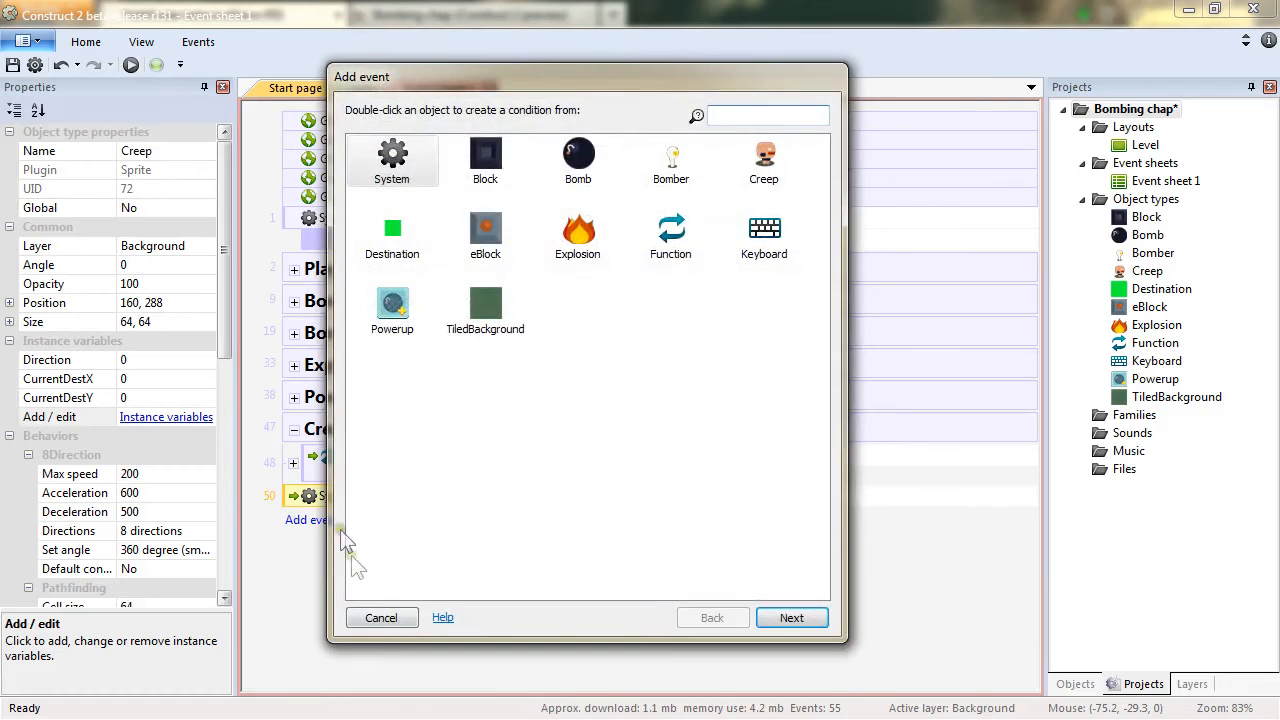
click(381, 618)
drag(295, 497, 299, 222)
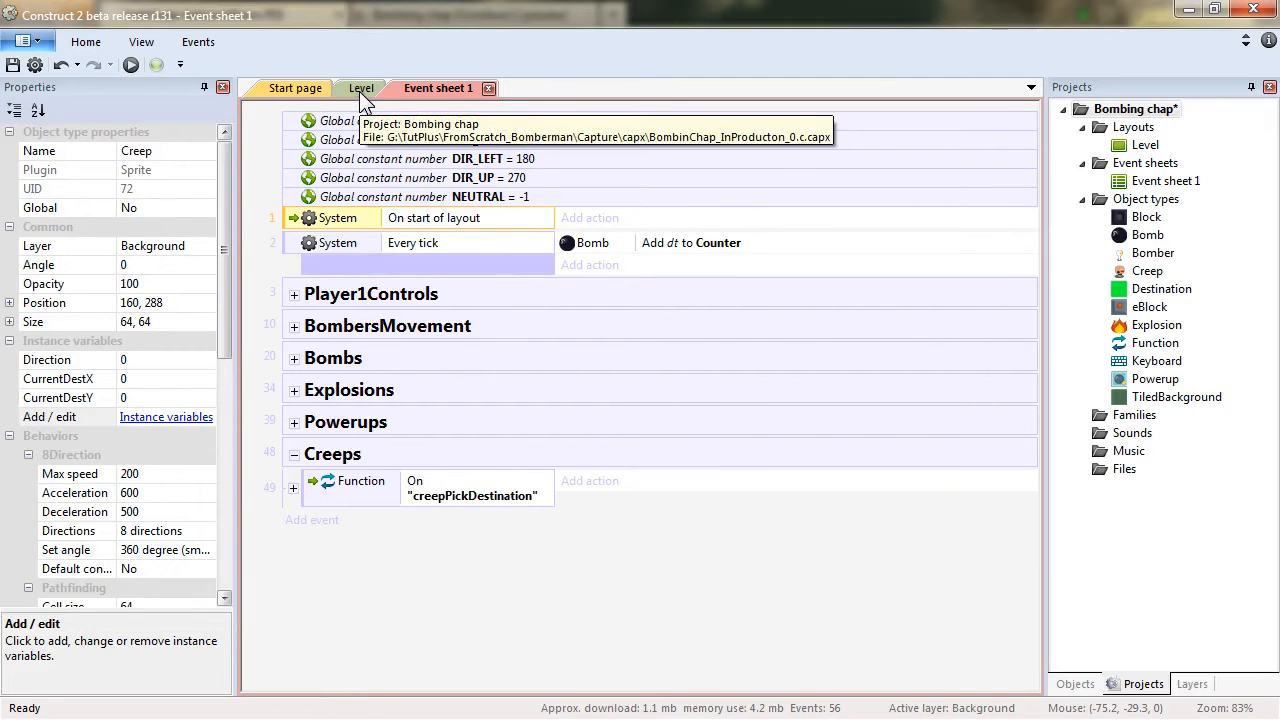
Add a Creep Pathfinding Add obstacle action for eBlock to the On start of layout event.
click(604, 219)
double_click(763, 163)
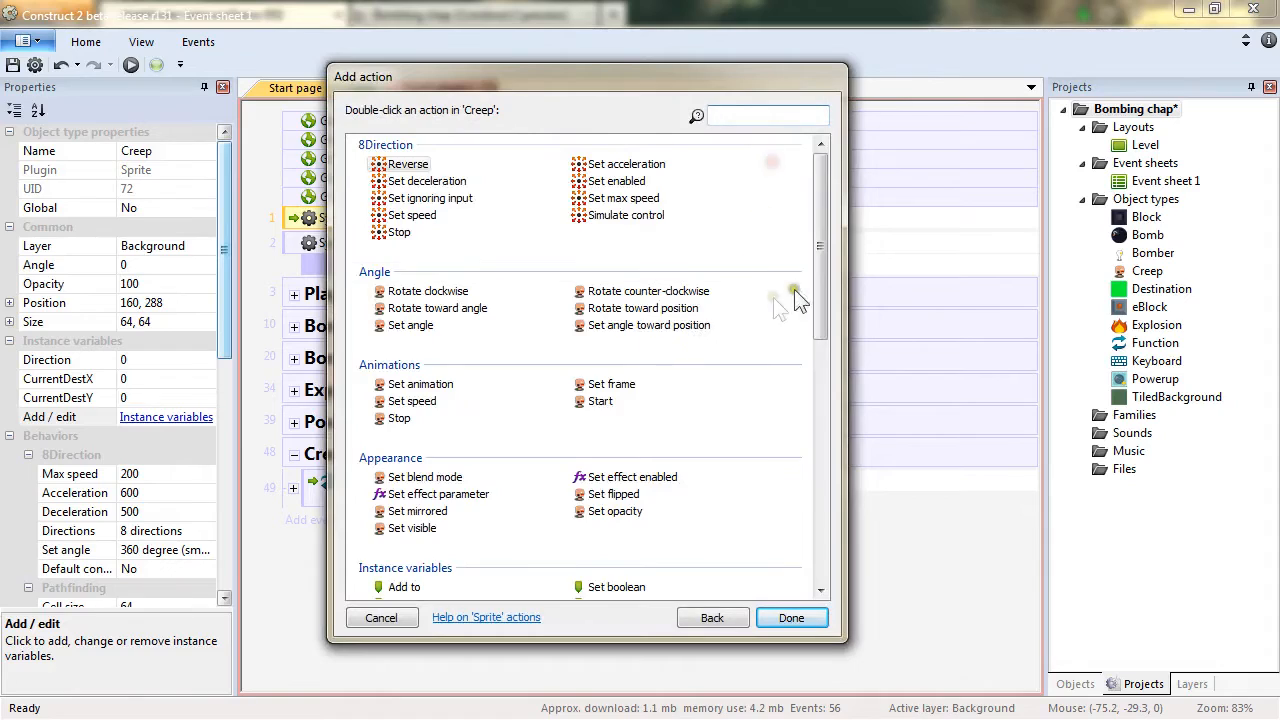
drag(823, 255, 823, 437)
double_click(412, 280)
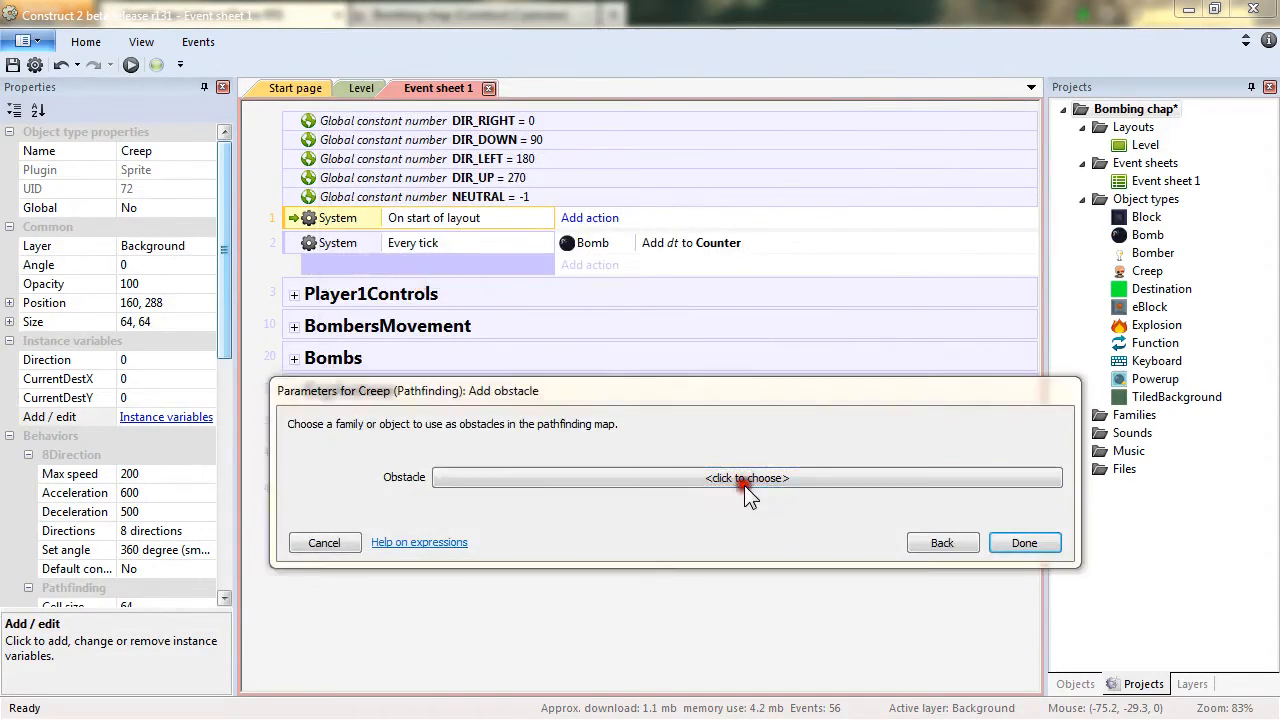
click(746, 403)
double_click(656, 243)
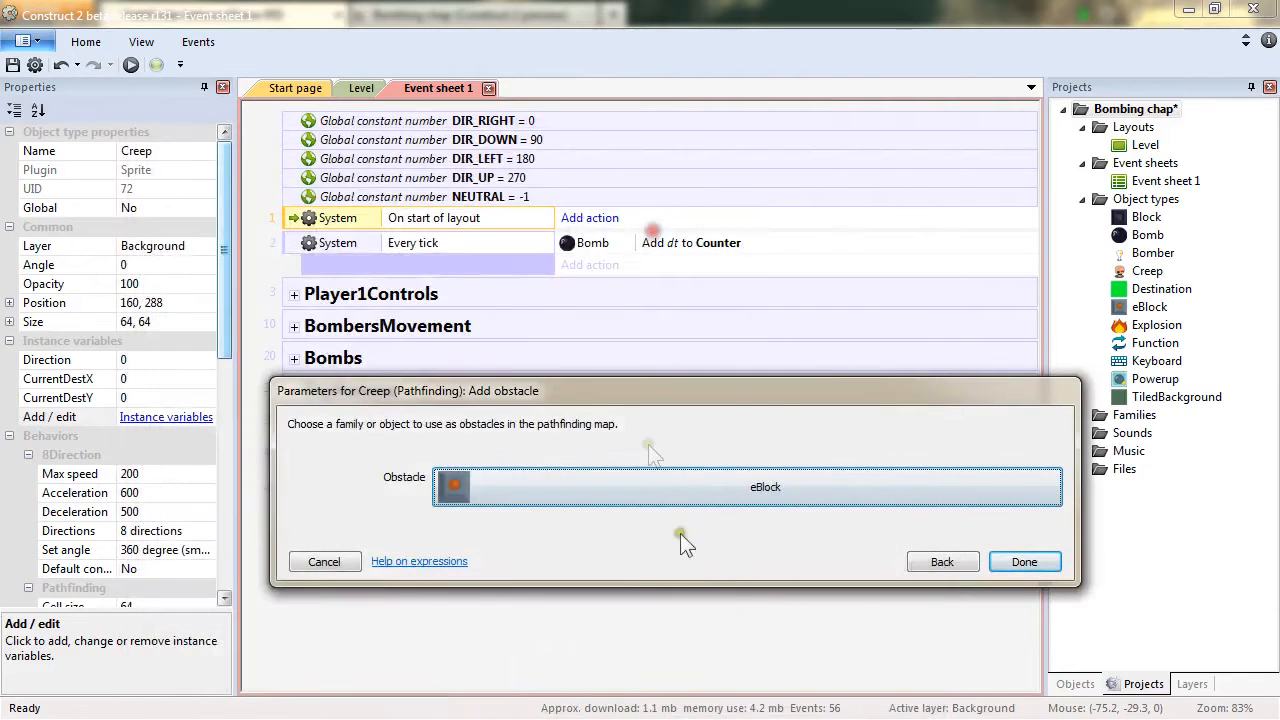
click(1022, 562)
Duplicate the Add obstacle action and change the copy's obstacle to Block.
click(681, 220)
ctrl+drag(681, 218, 688, 232)
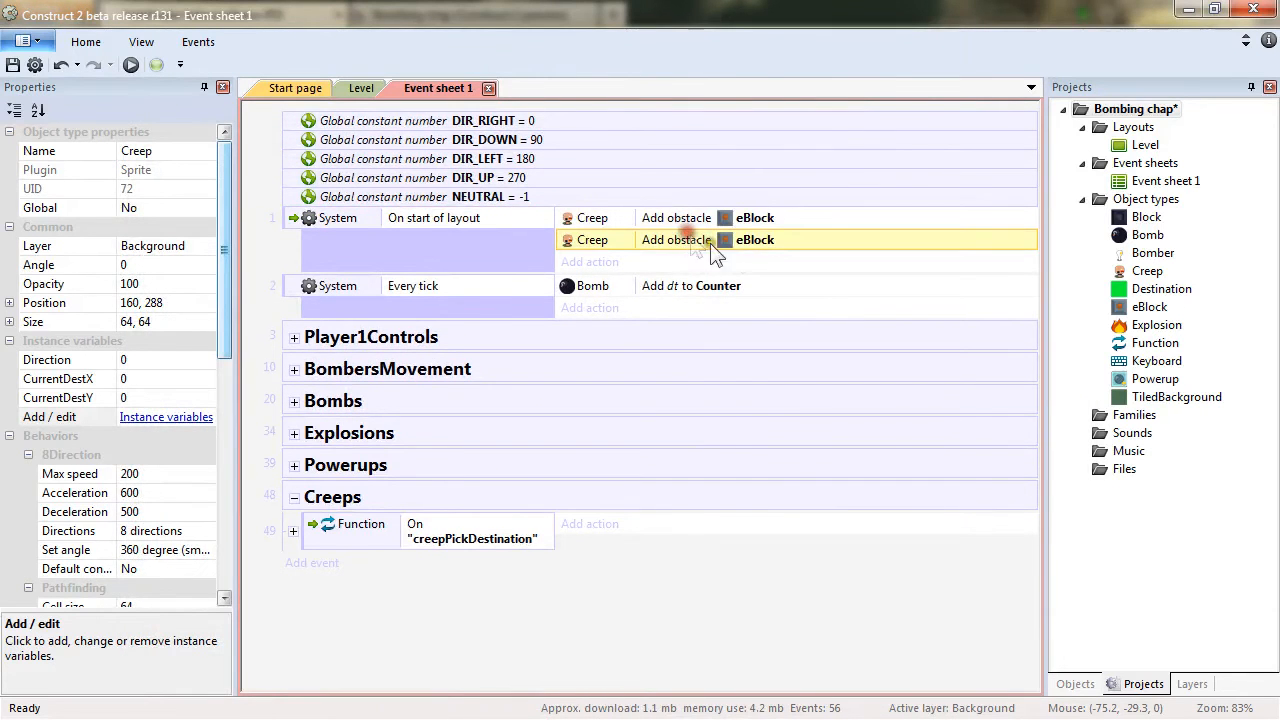
double_click(745, 243)
click(544, 487)
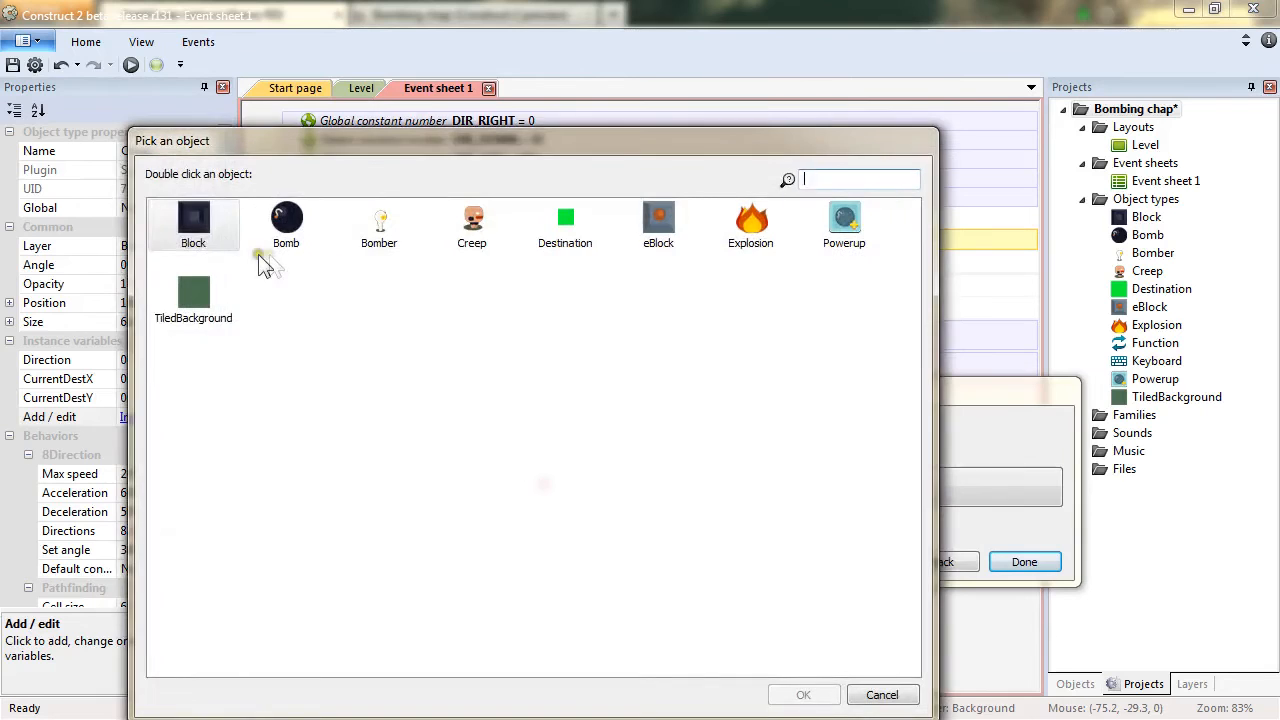
double_click(196, 222)
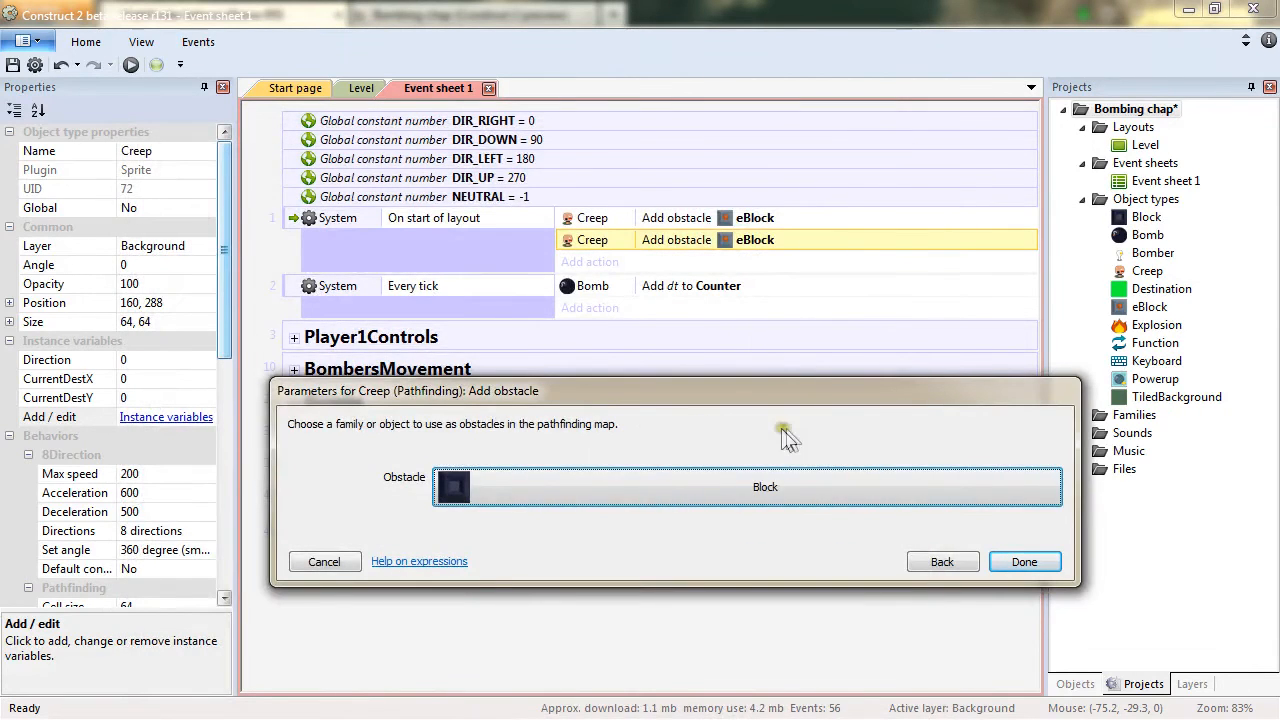
click(1024, 562)
Duplicate the Block obstacle action and change the copy's obstacle to Bomb.
ctrl+drag(748, 240, 757, 272)
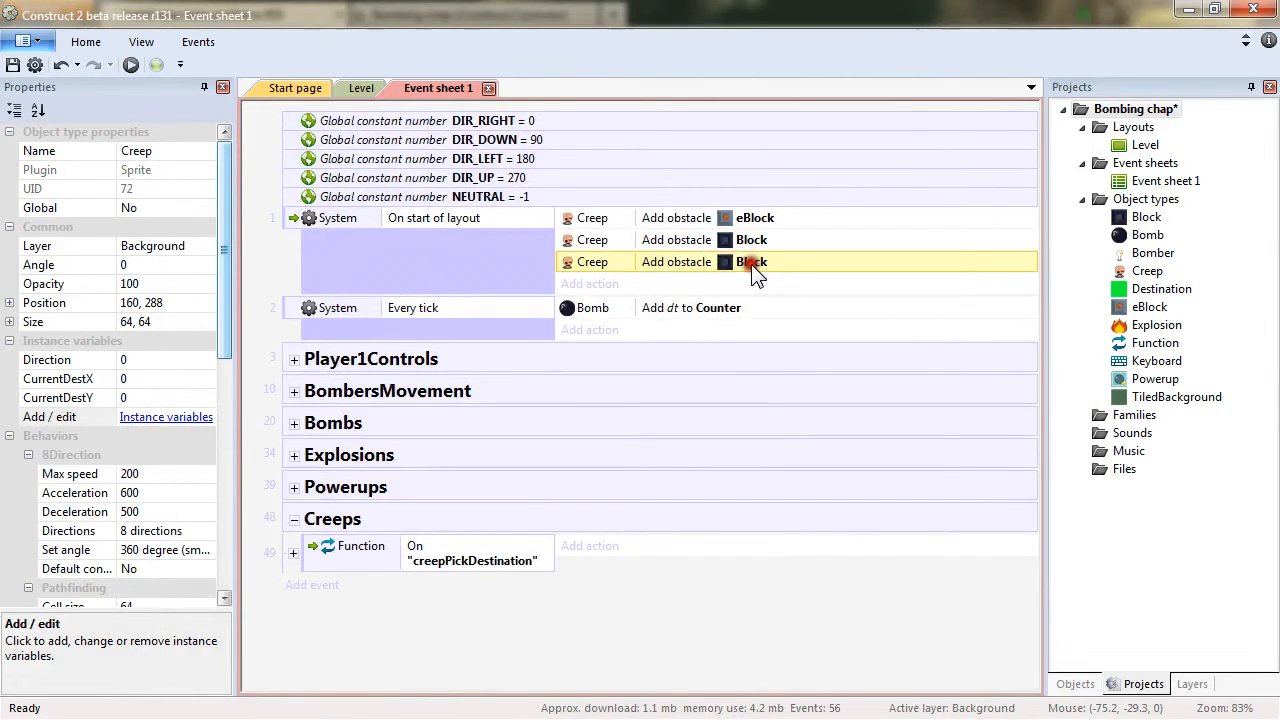
double_click(751, 264)
click(551, 486)
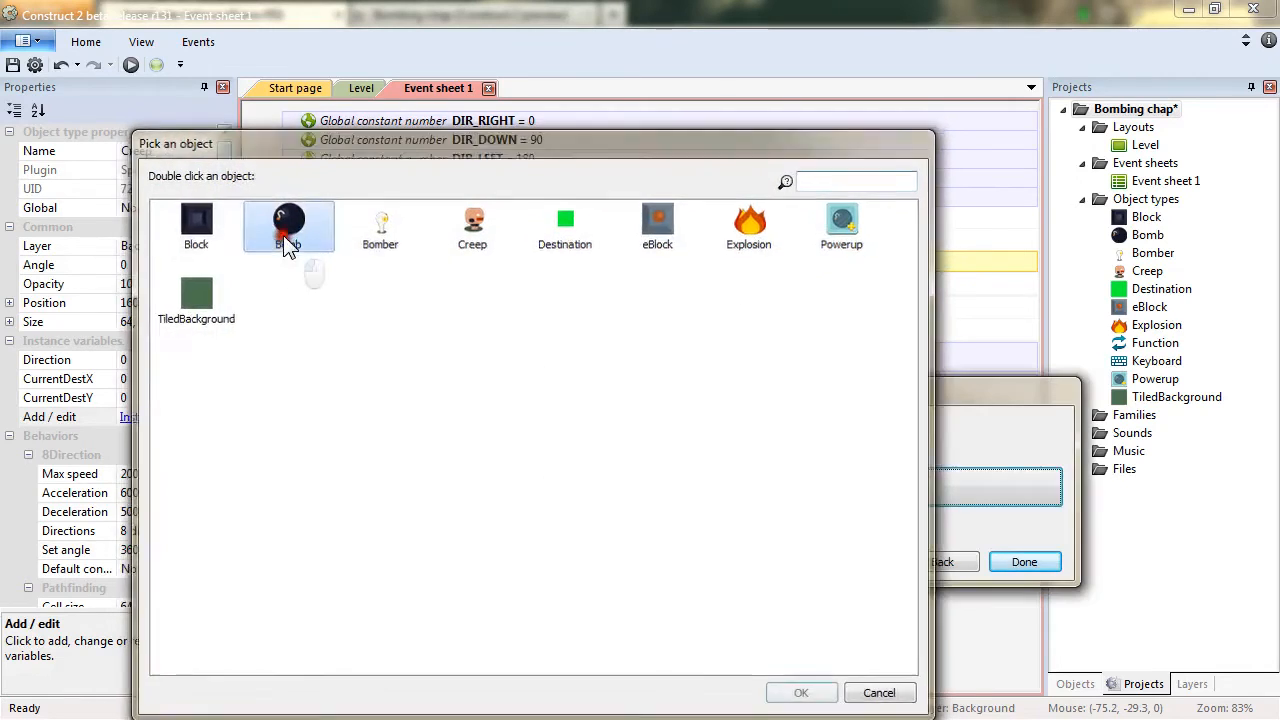
double_click(284, 232)
click(1034, 569)
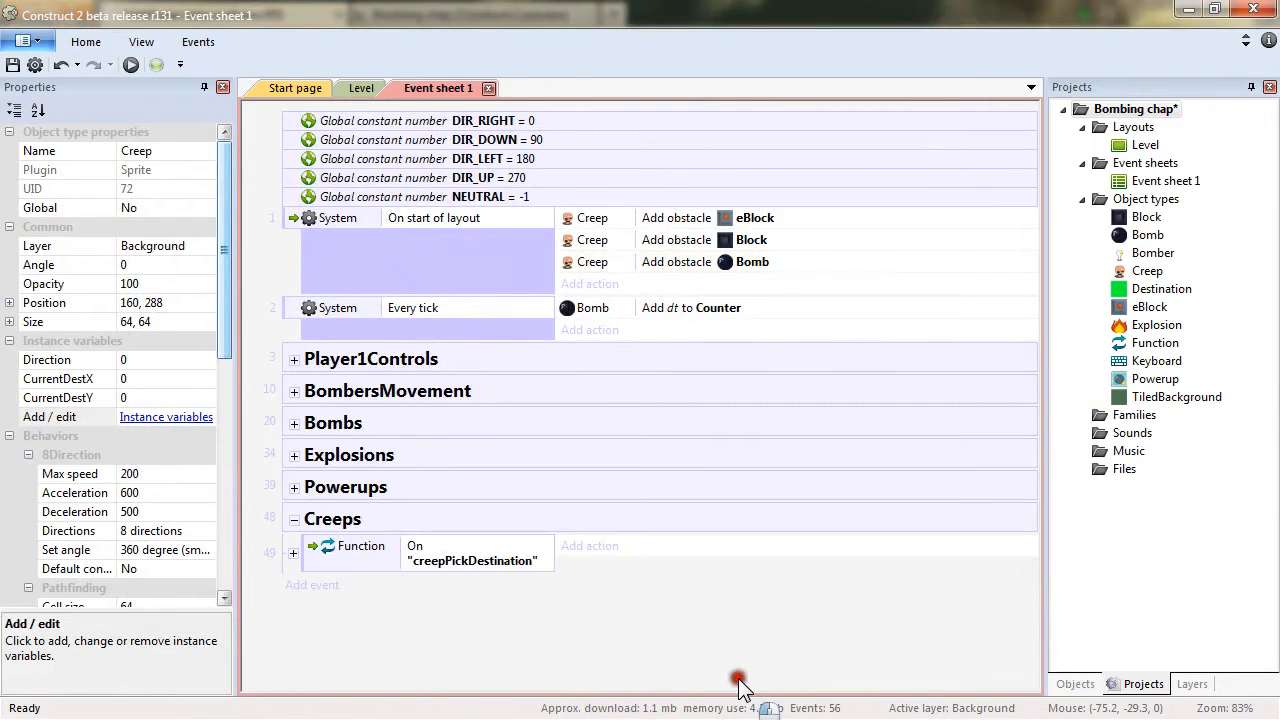
Add a System For each Creep sub-event under the On start of layout event.
click(293, 553)
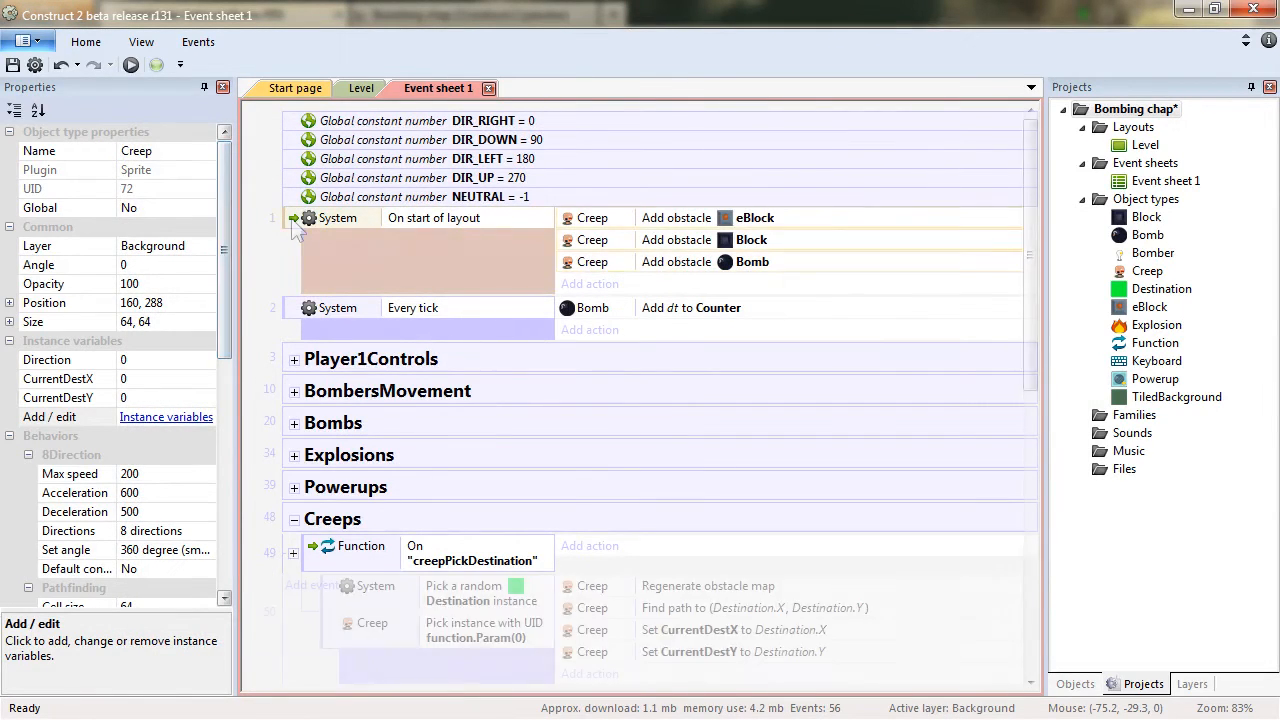
right_click(294, 222)
mouse_move(375, 230)
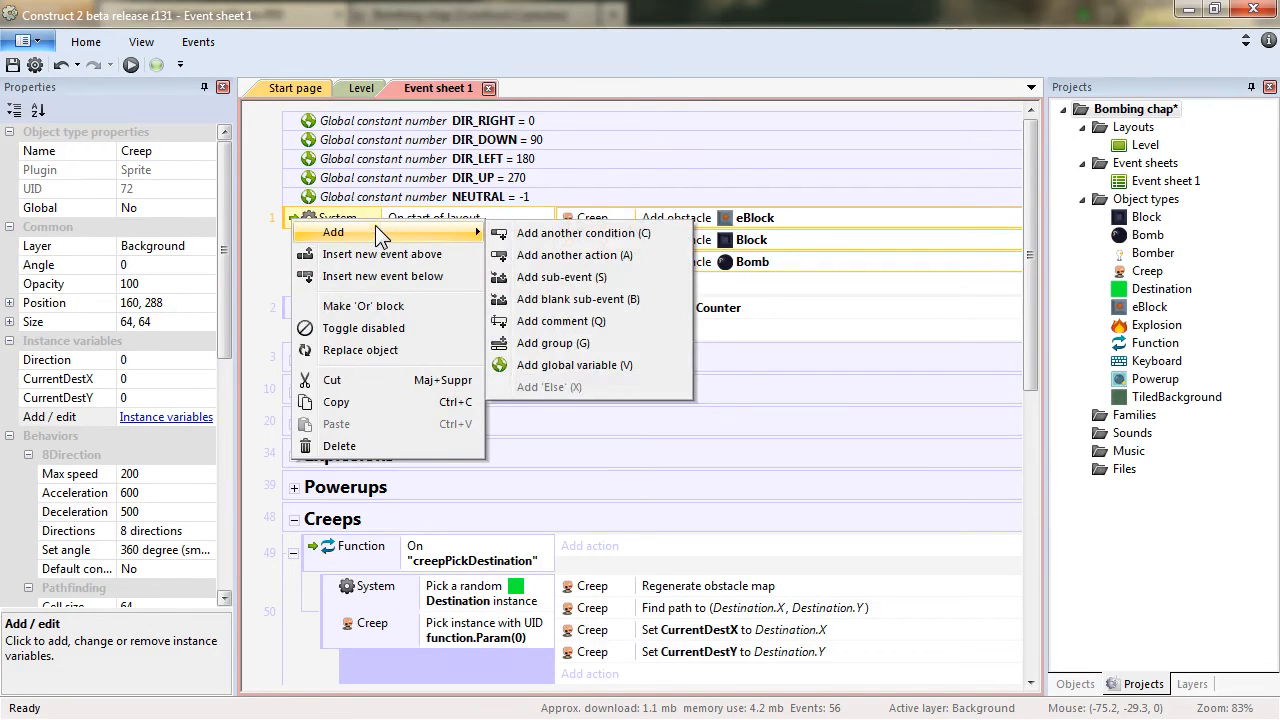
click(607, 276)
double_click(398, 168)
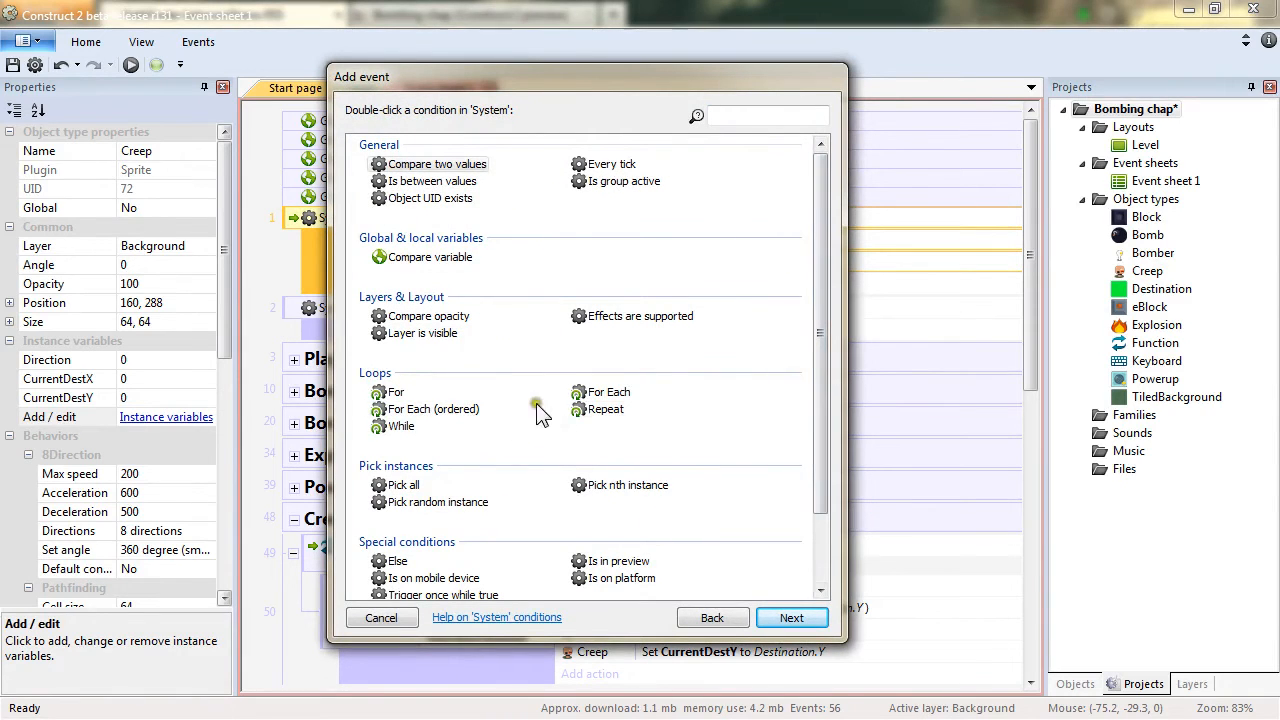
double_click(609, 392)
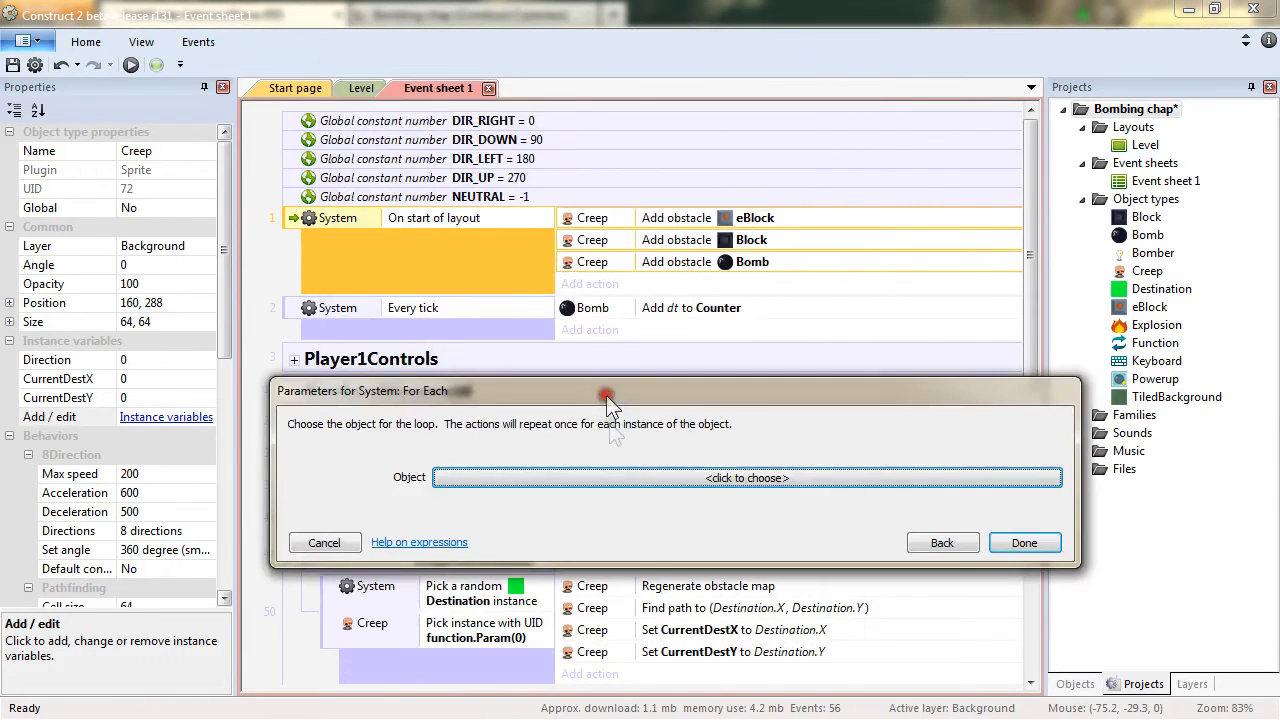
click(710, 476)
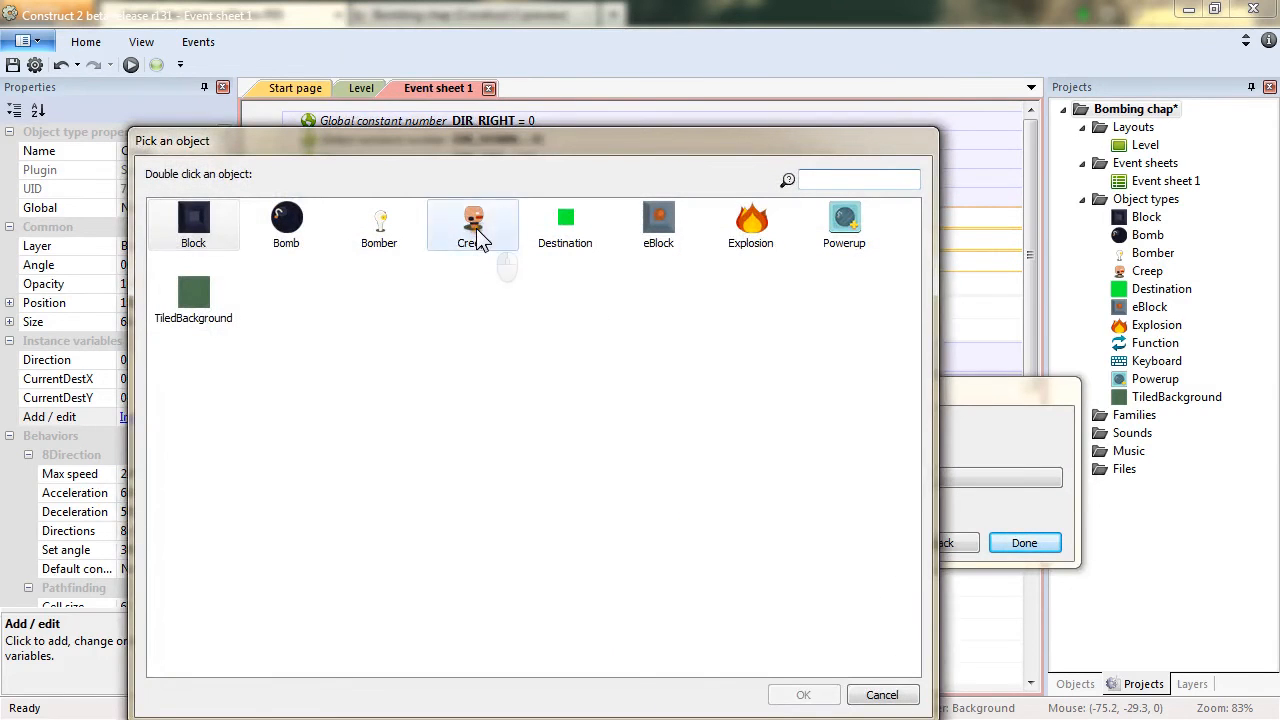
double_click(477, 240)
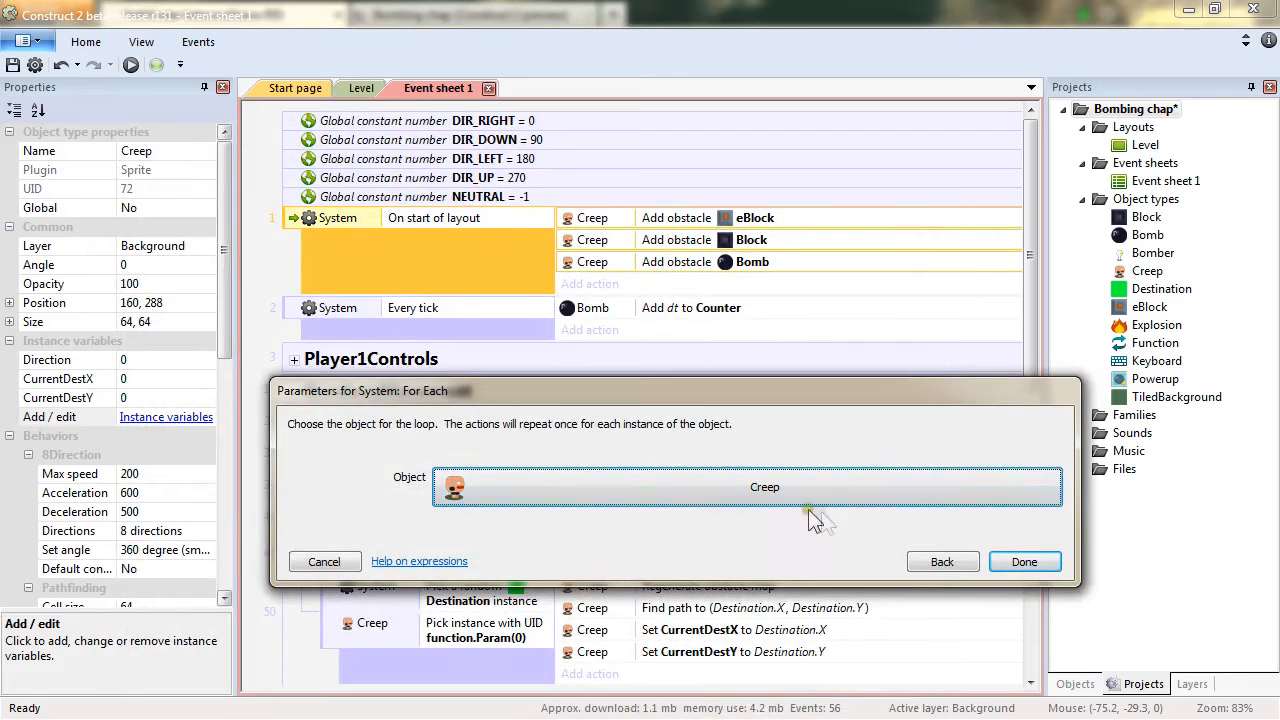
click(1030, 565)
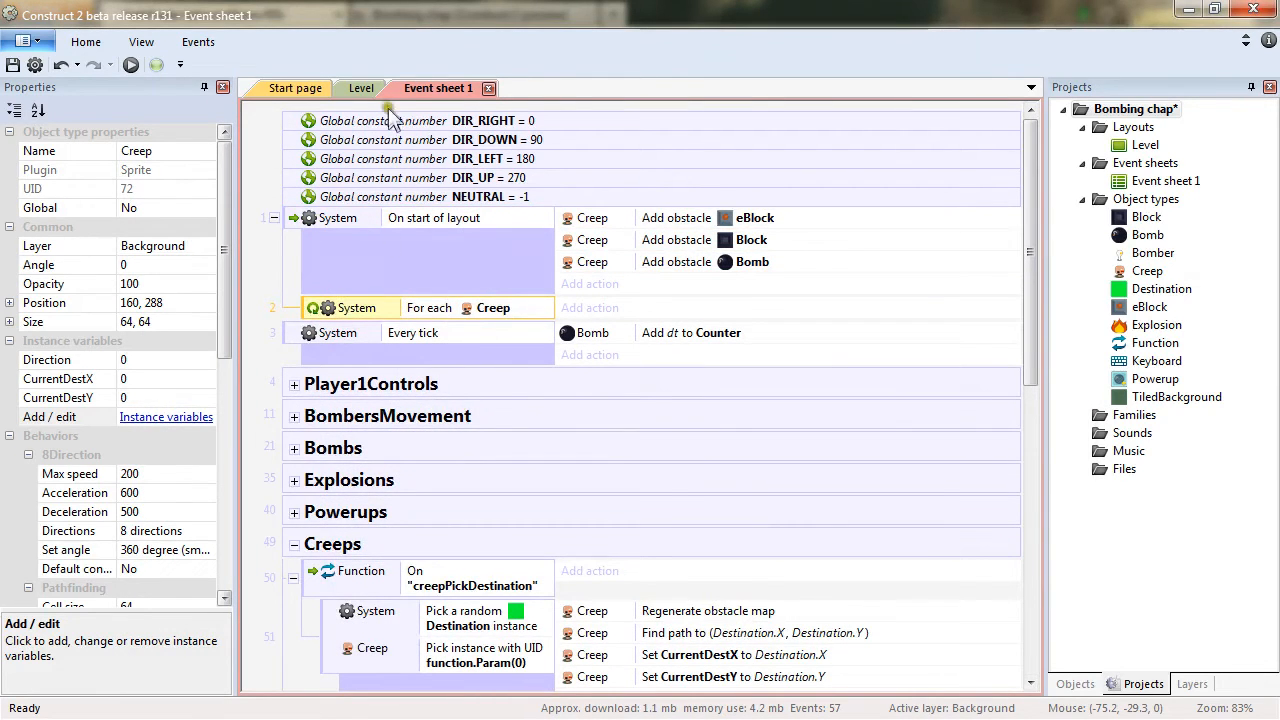
In the Level layout, set the Pathfinding Diagonals property to Disabled for both Creep instances.
click(364, 89)
ctrl+drag(550, 378, 766, 380)
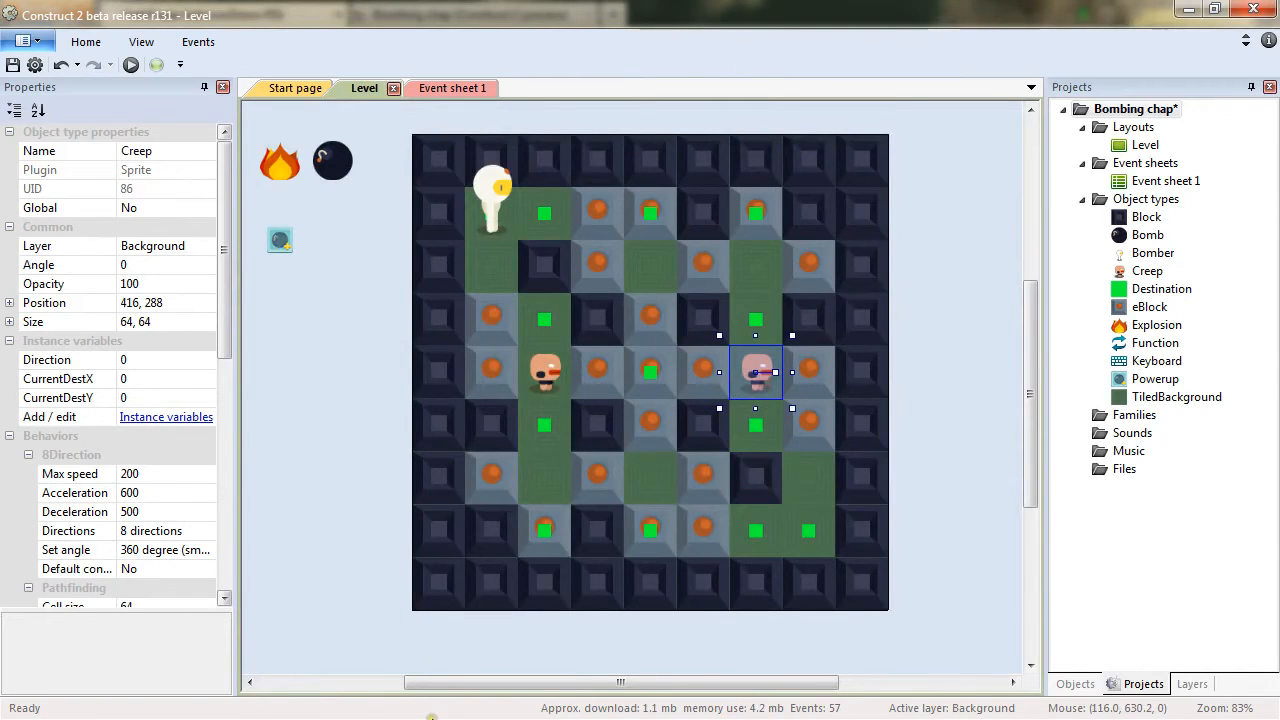
drag(225, 322, 245, 478)
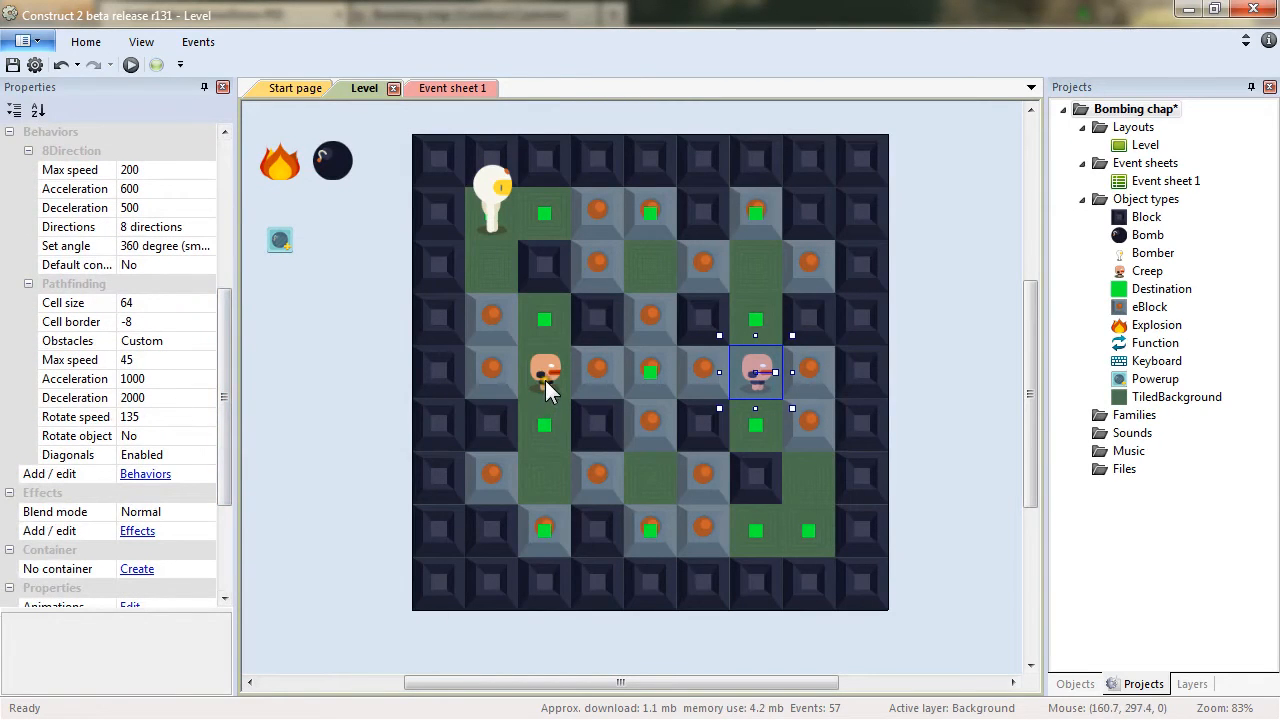
click(535, 370)
click(210, 455)
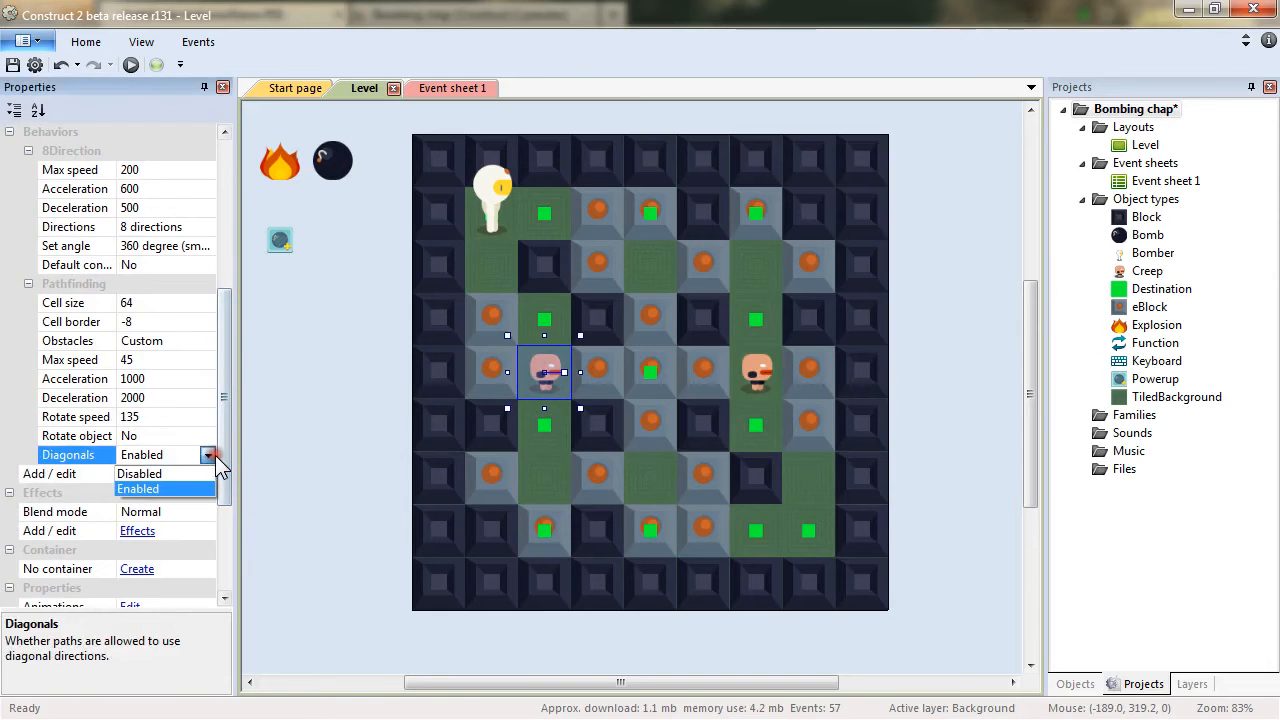
click(182, 474)
click(765, 365)
click(216, 452)
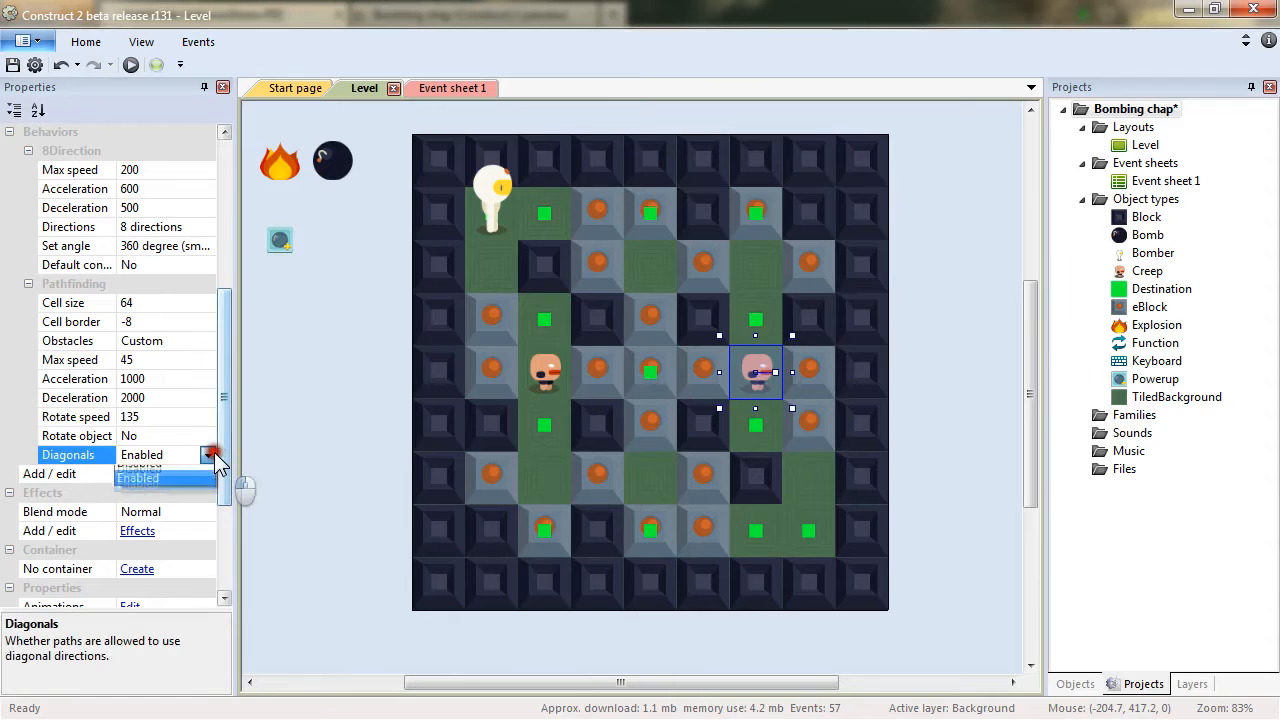
click(198, 473)
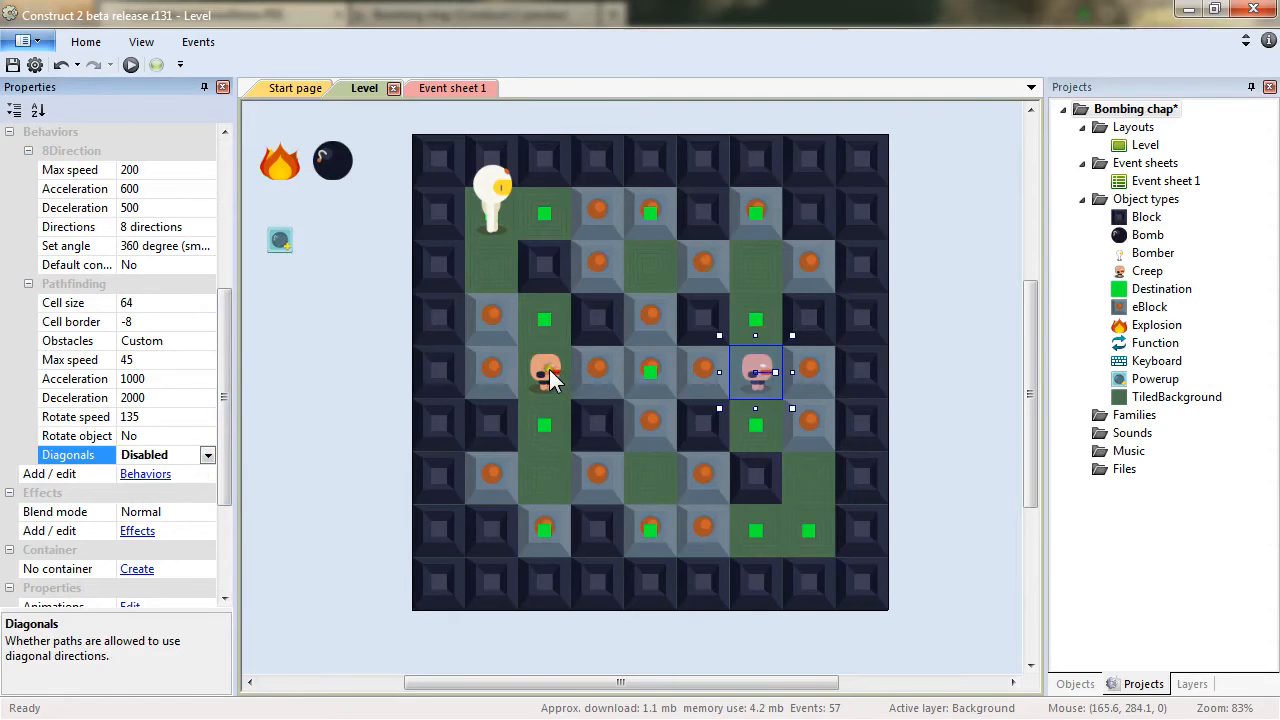
drag(471, 328, 380, 321)
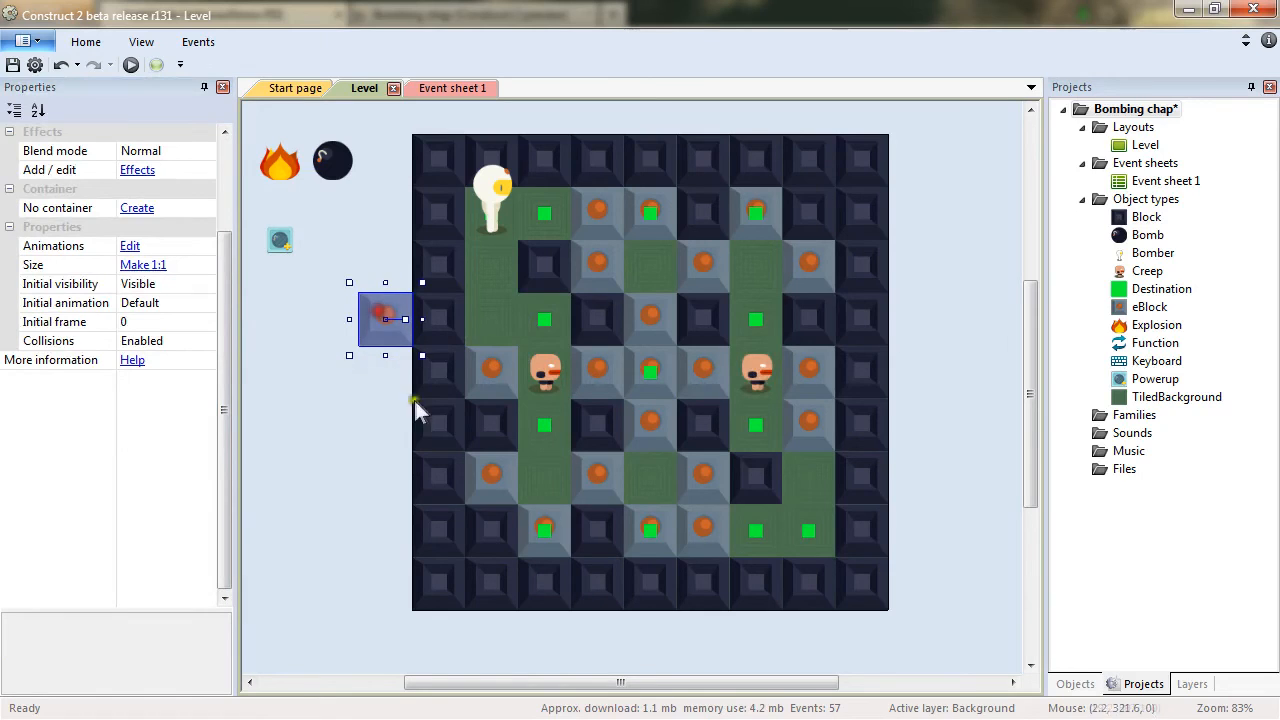
mouse_move(552, 372)
mouse_down()
mouse_move(498, 322)
mouse_move(495, 385)
mouse_move(508, 313)
mouse_move(551, 366)
mouse_up()
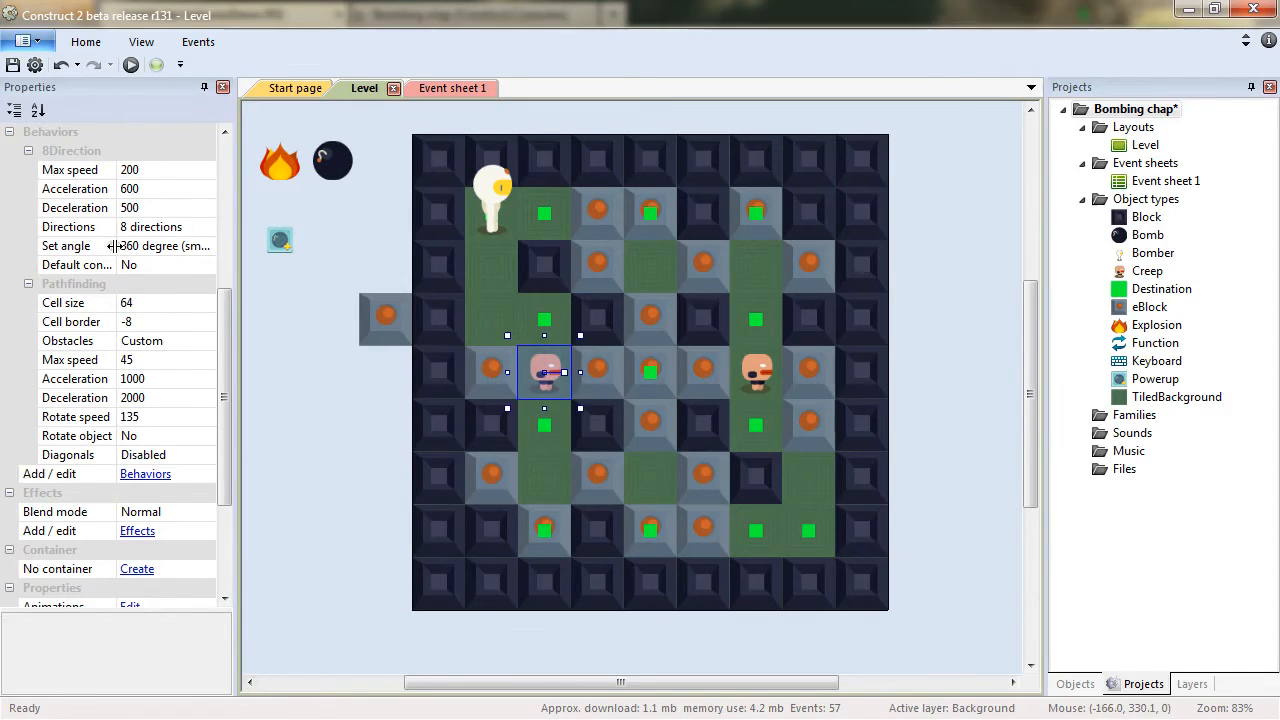
drag(388, 319, 497, 333)
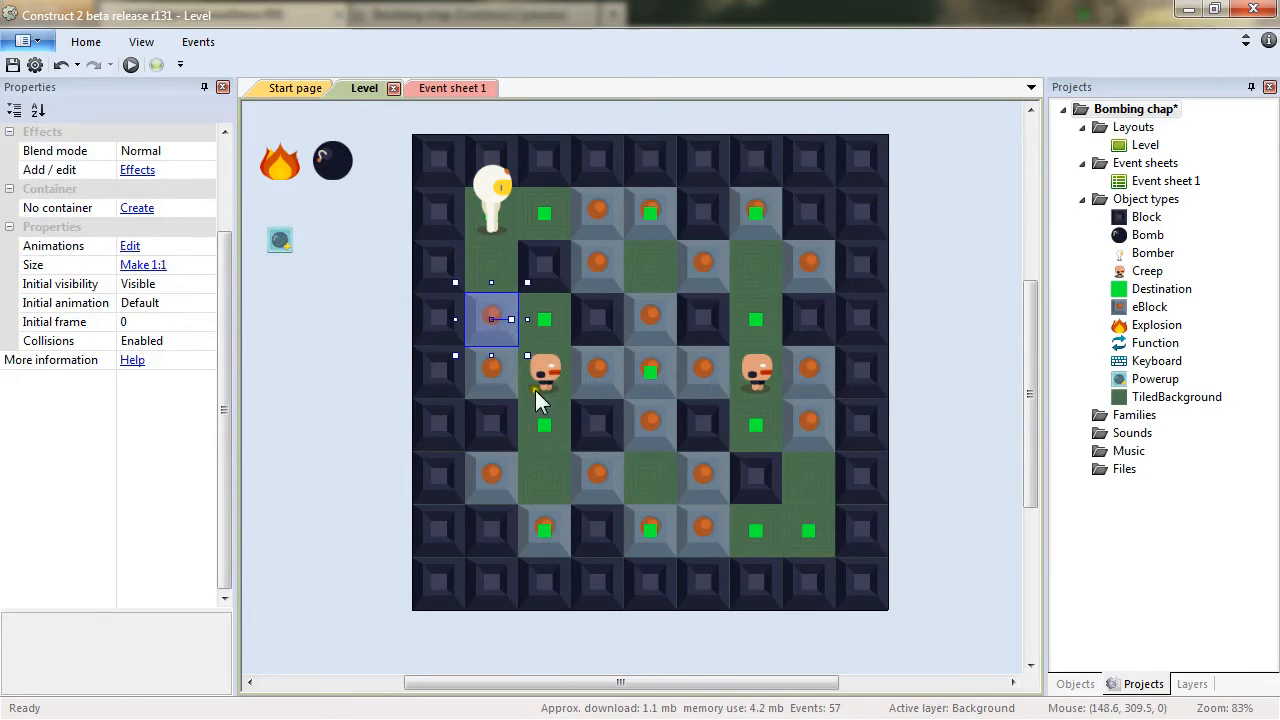
Check the Diagonals setting on each Creep instance and return to the event sheet.
click(545, 374)
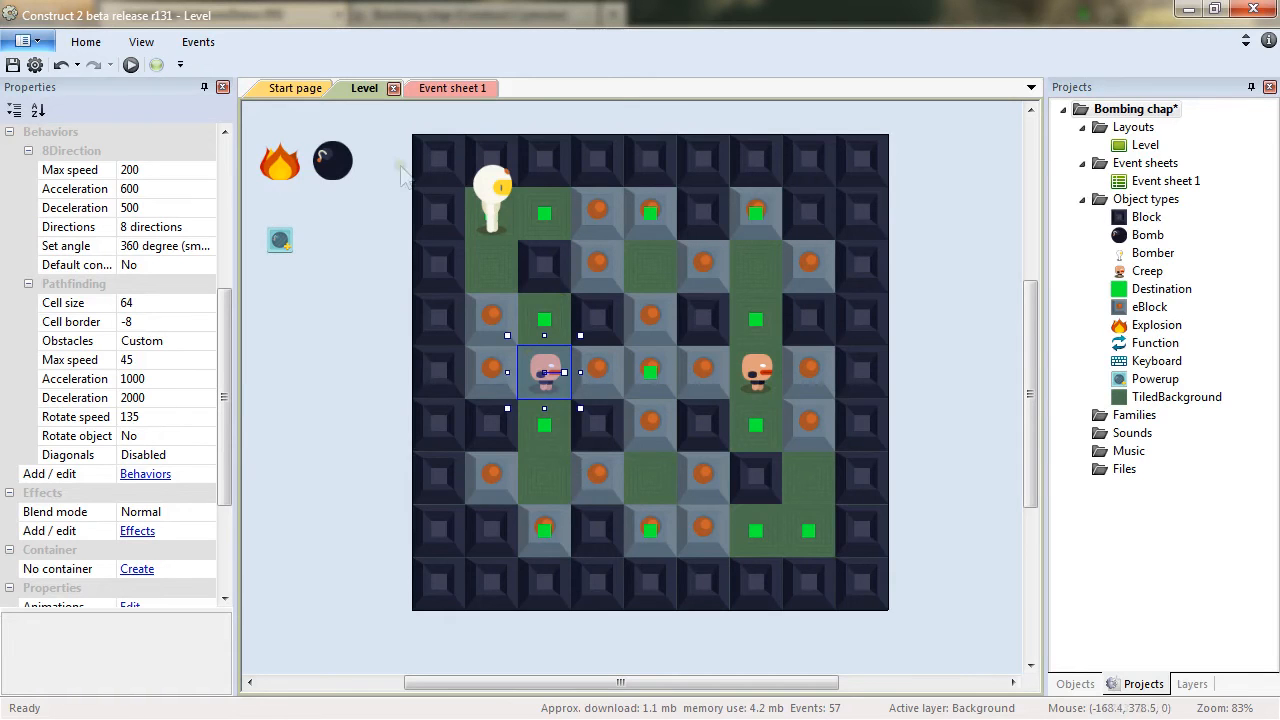
click(757, 384)
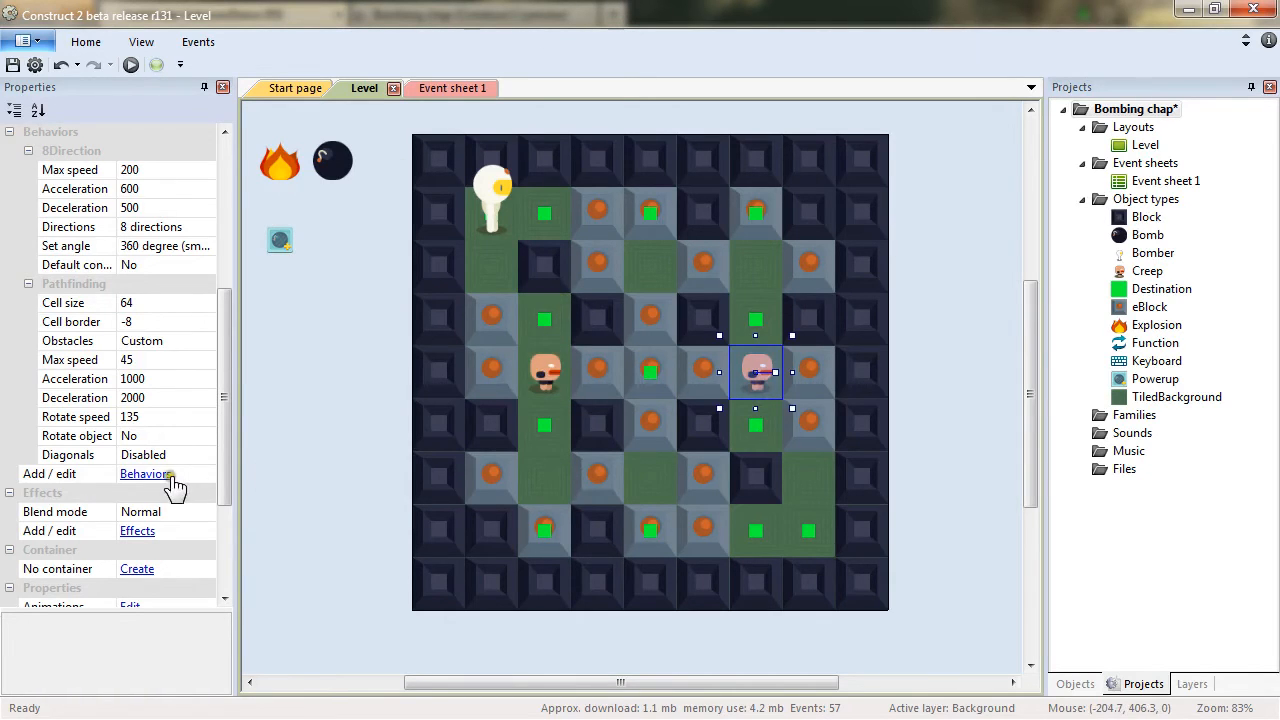
click(453, 92)
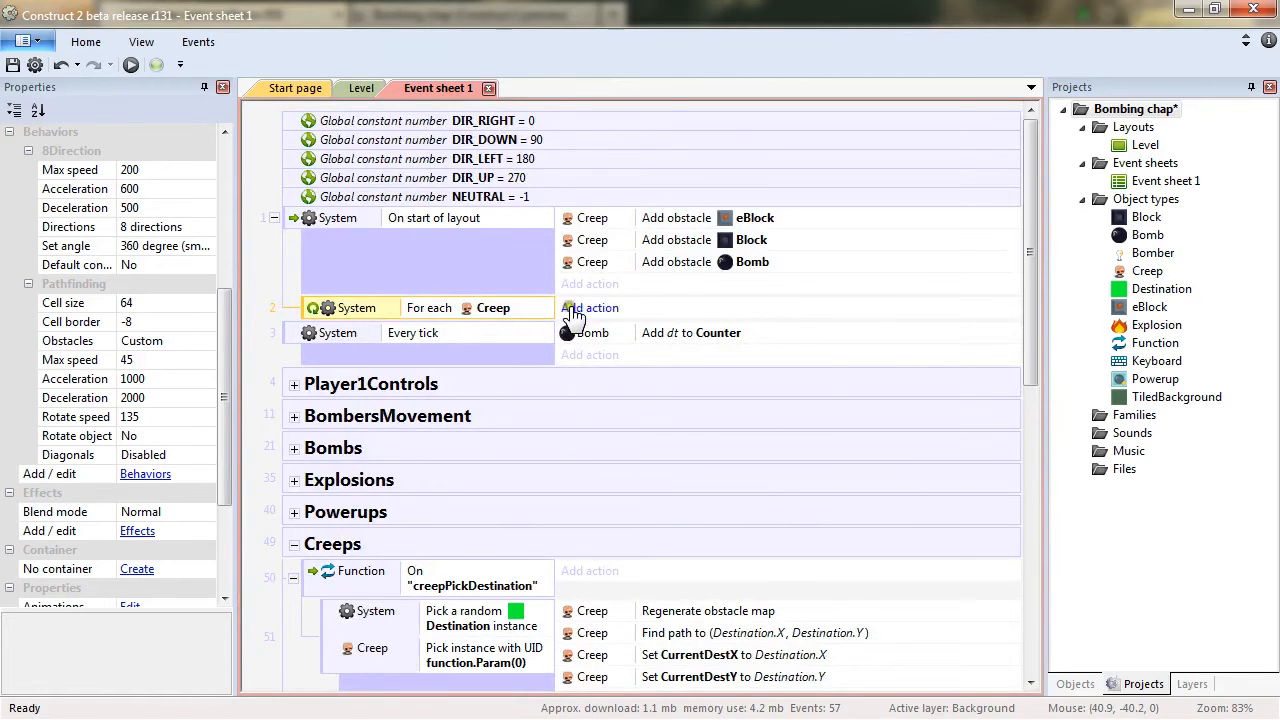
Add a Function Call action to the For each Creep event calling "creepPickDestination" with parameter Creep.UID.
click(610, 309)
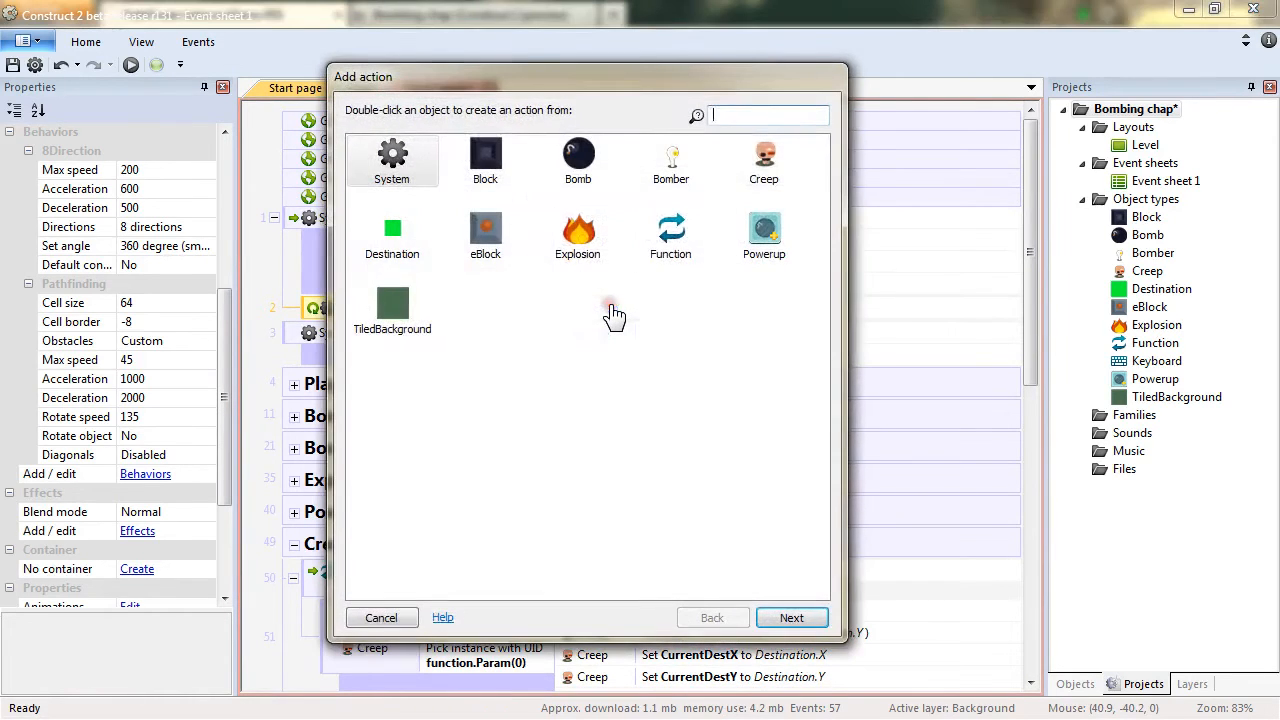
double_click(678, 242)
double_click(417, 164)
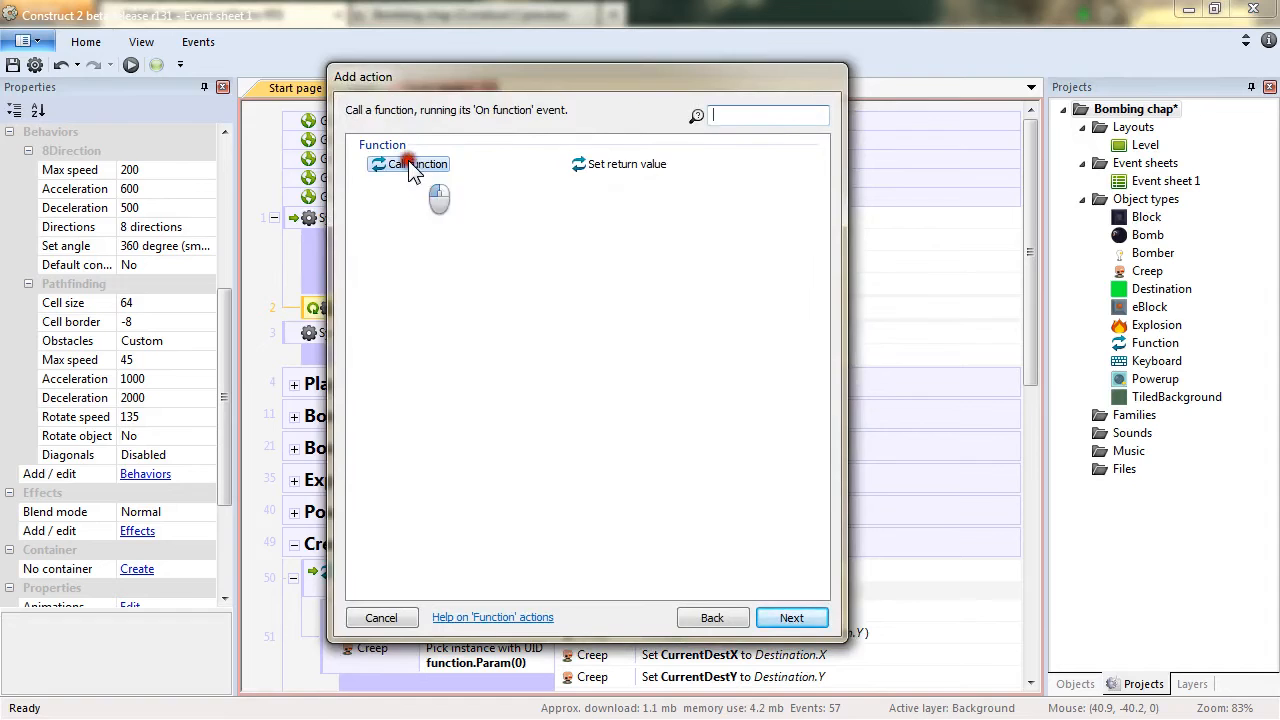
drag(641, 386, 641, 260)
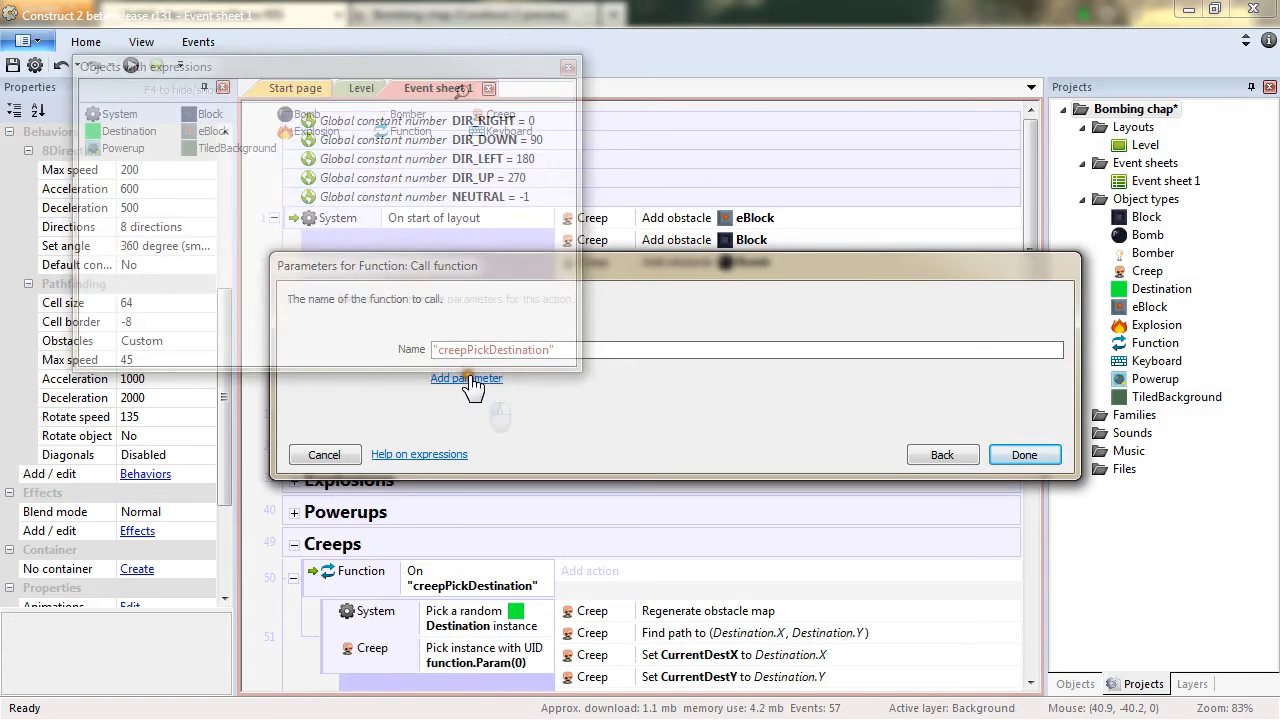
click(468, 381)
text(Creep.UID)
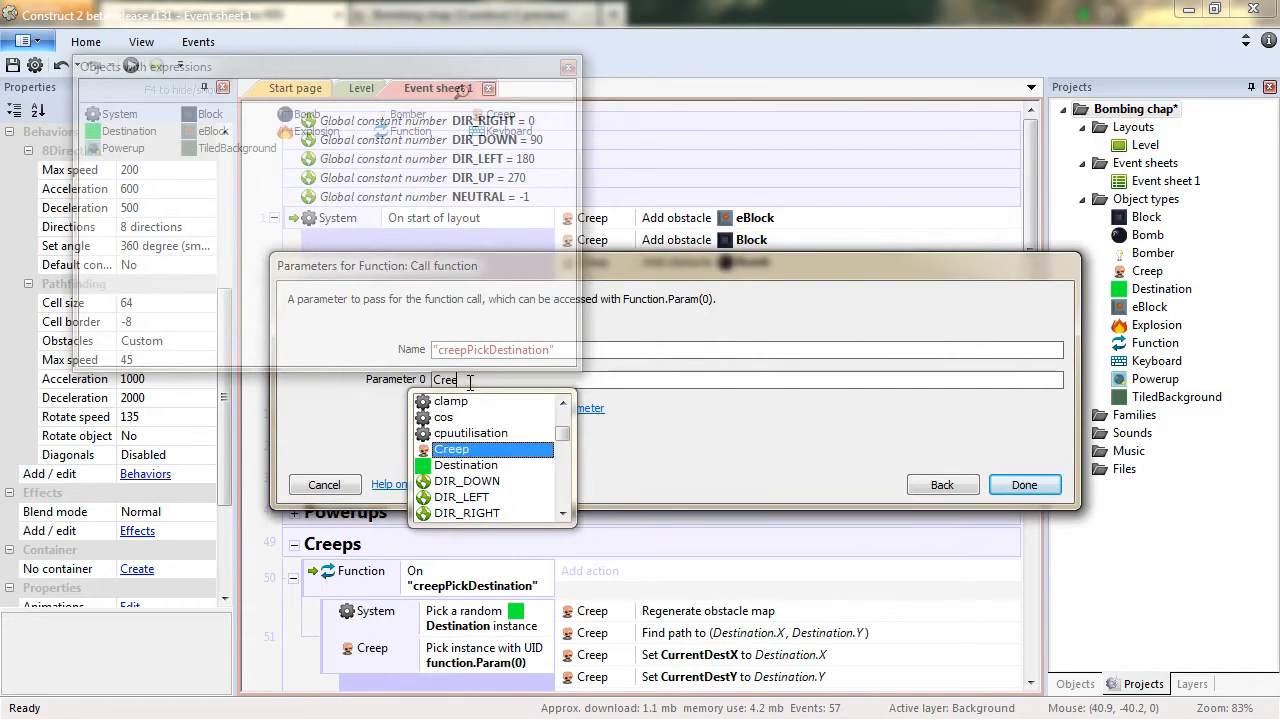
key(Return)
key(Return)
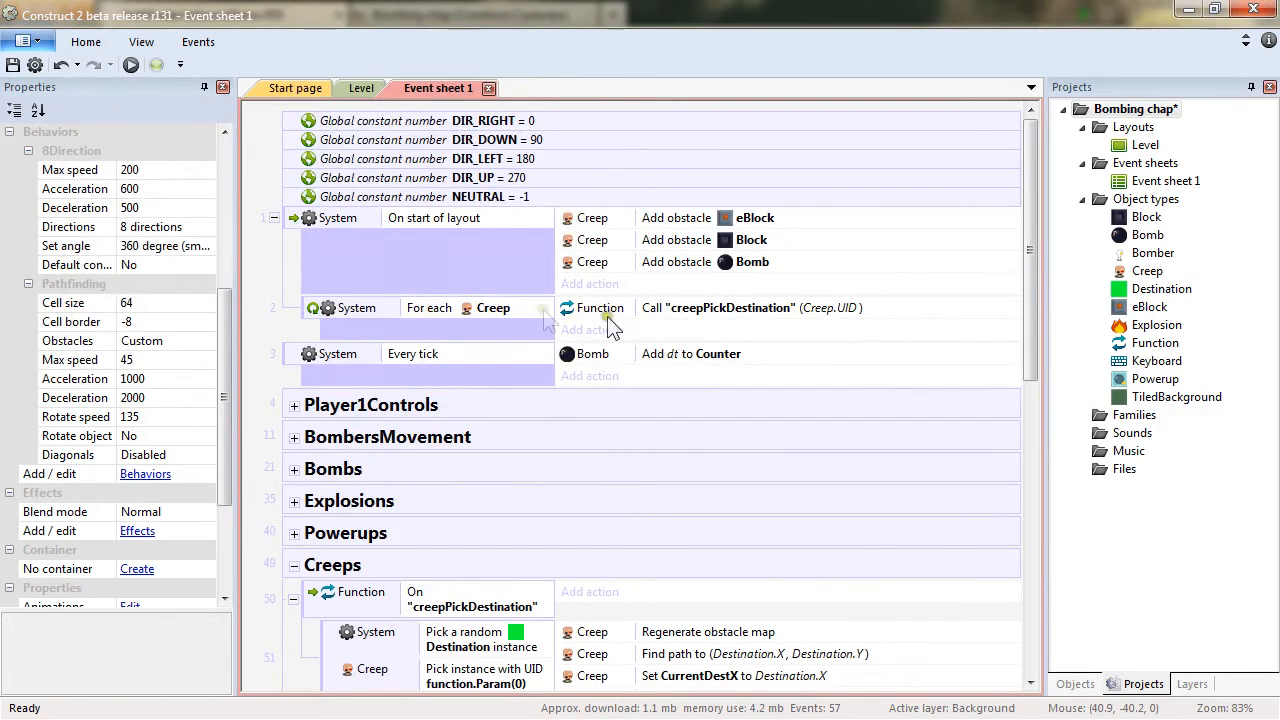
Add a Creep On path found event to the Creeps group.
click(364, 88)
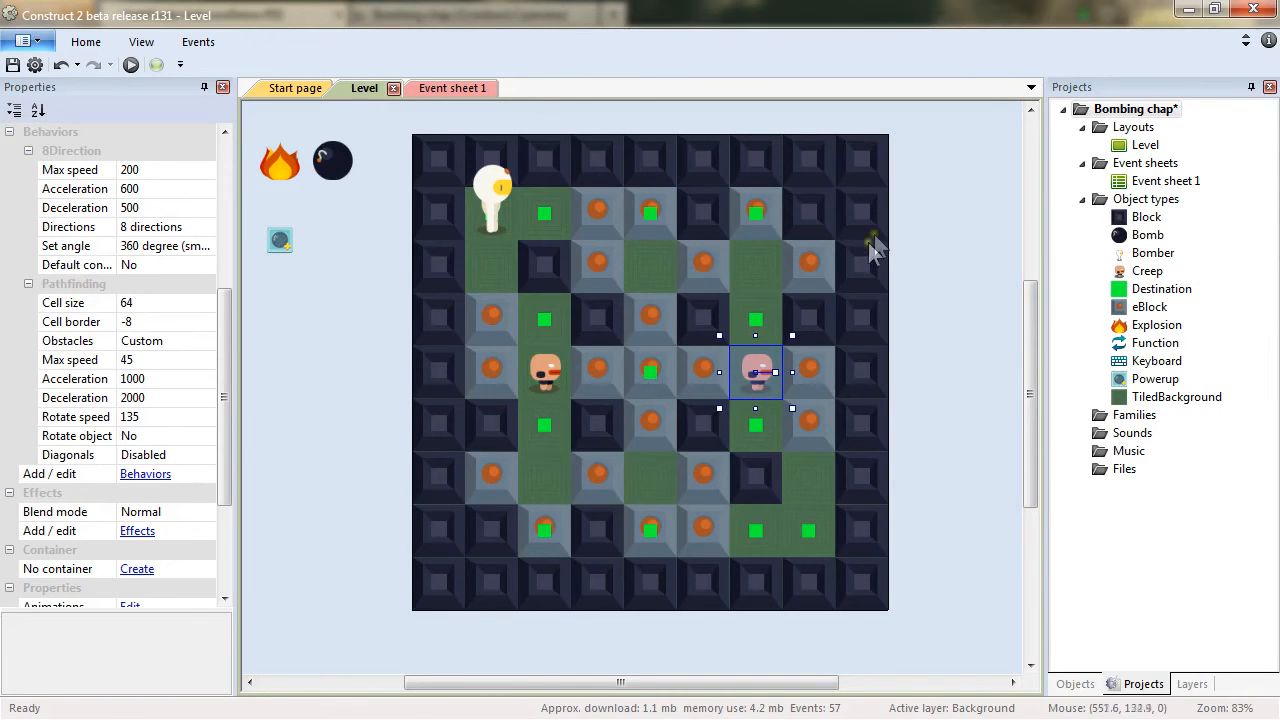
click(455, 88)
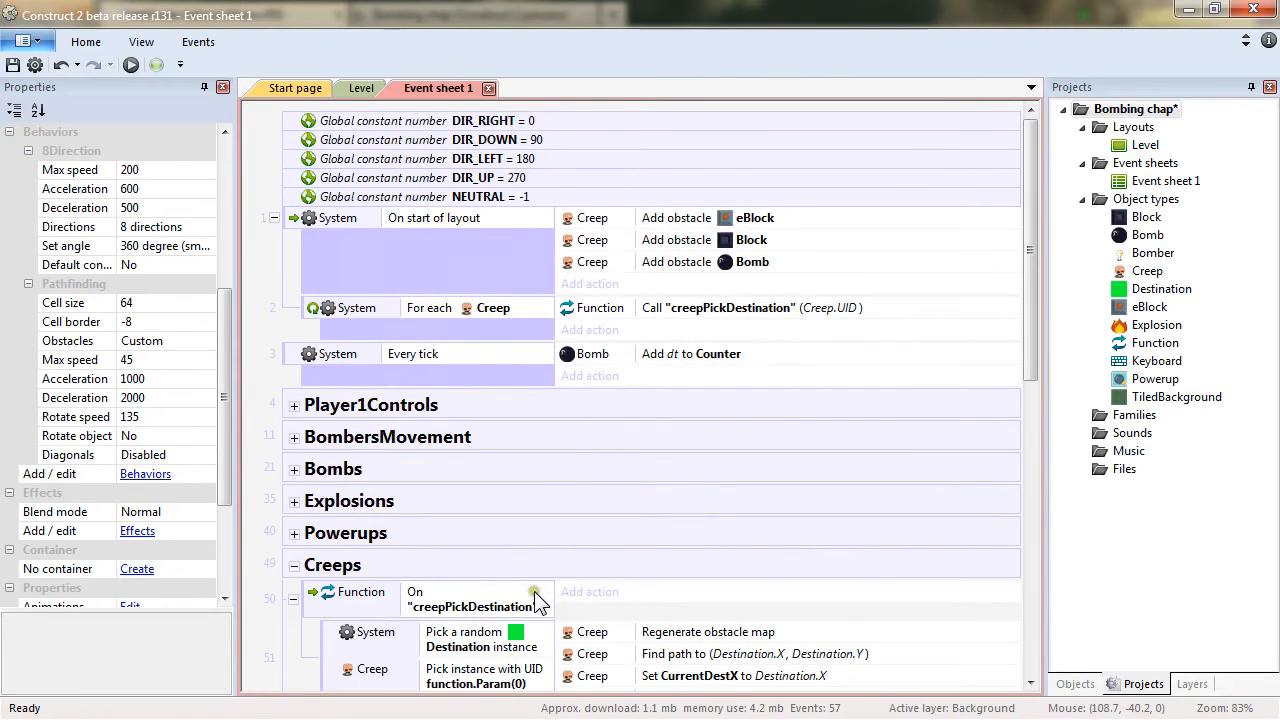
click(362, 89)
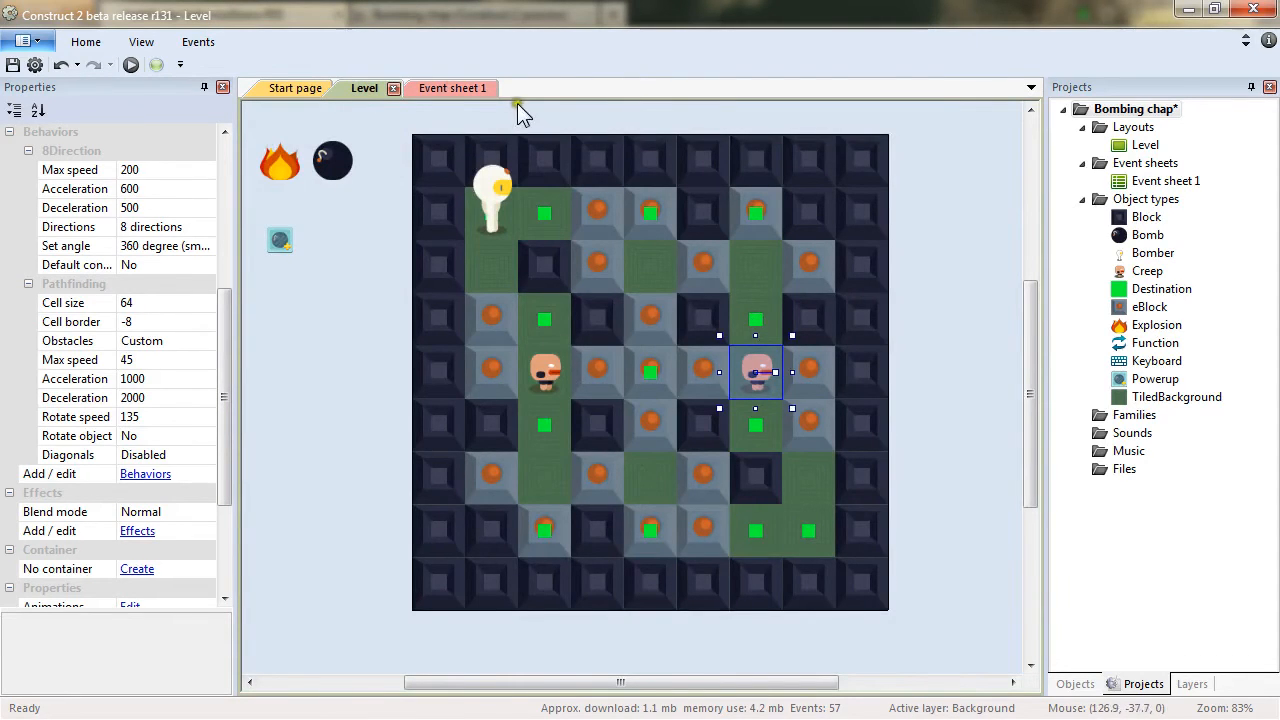
click(452, 88)
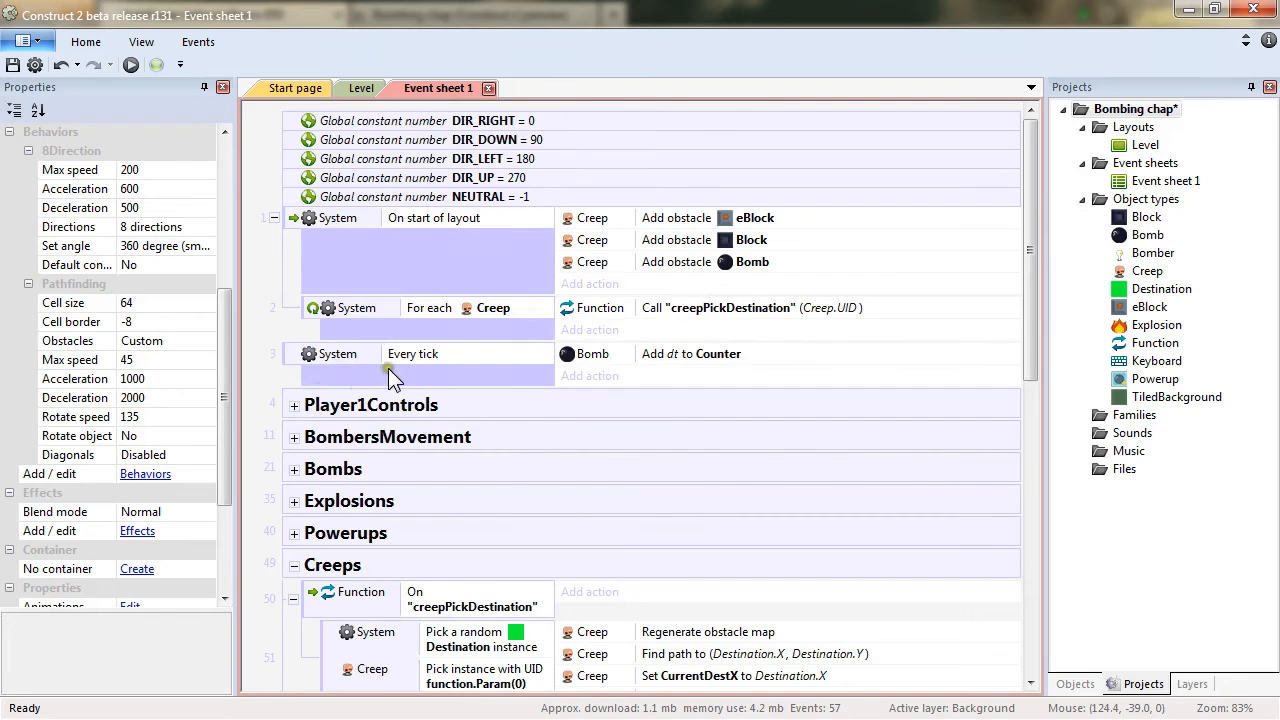
scroll(600, 410, down, 3)
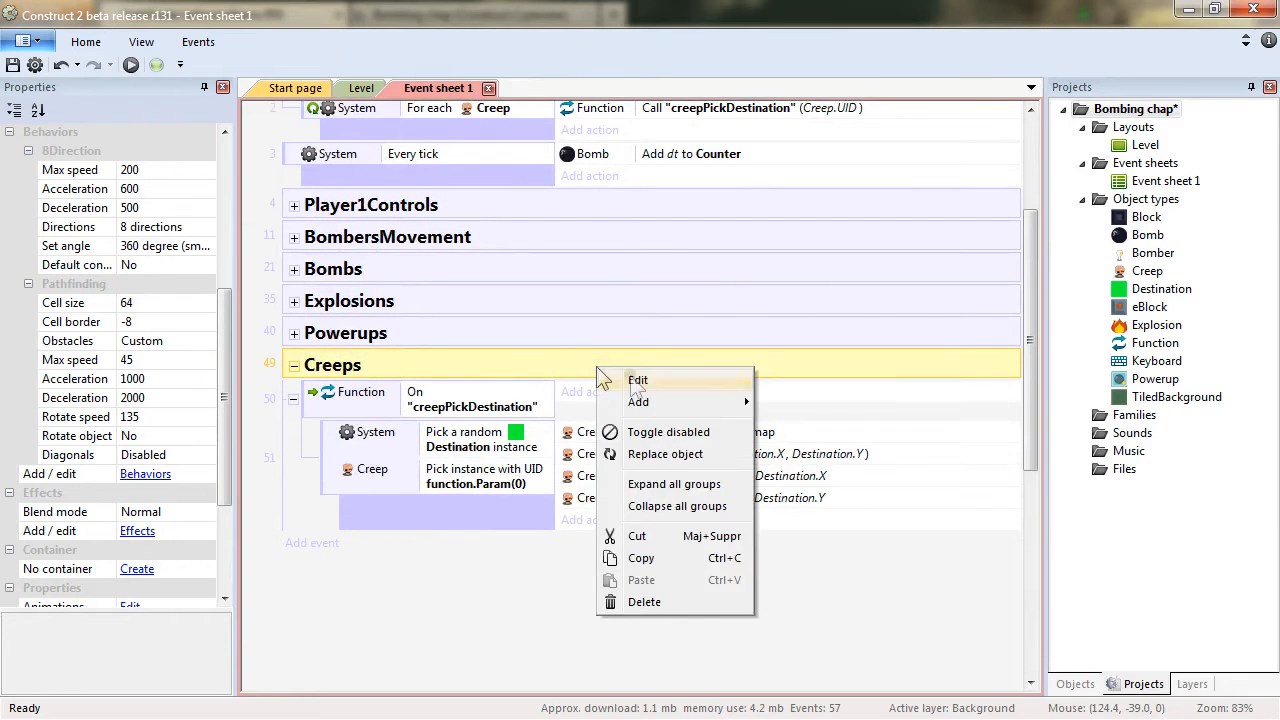
mouse_move(676, 412)
click(885, 401)
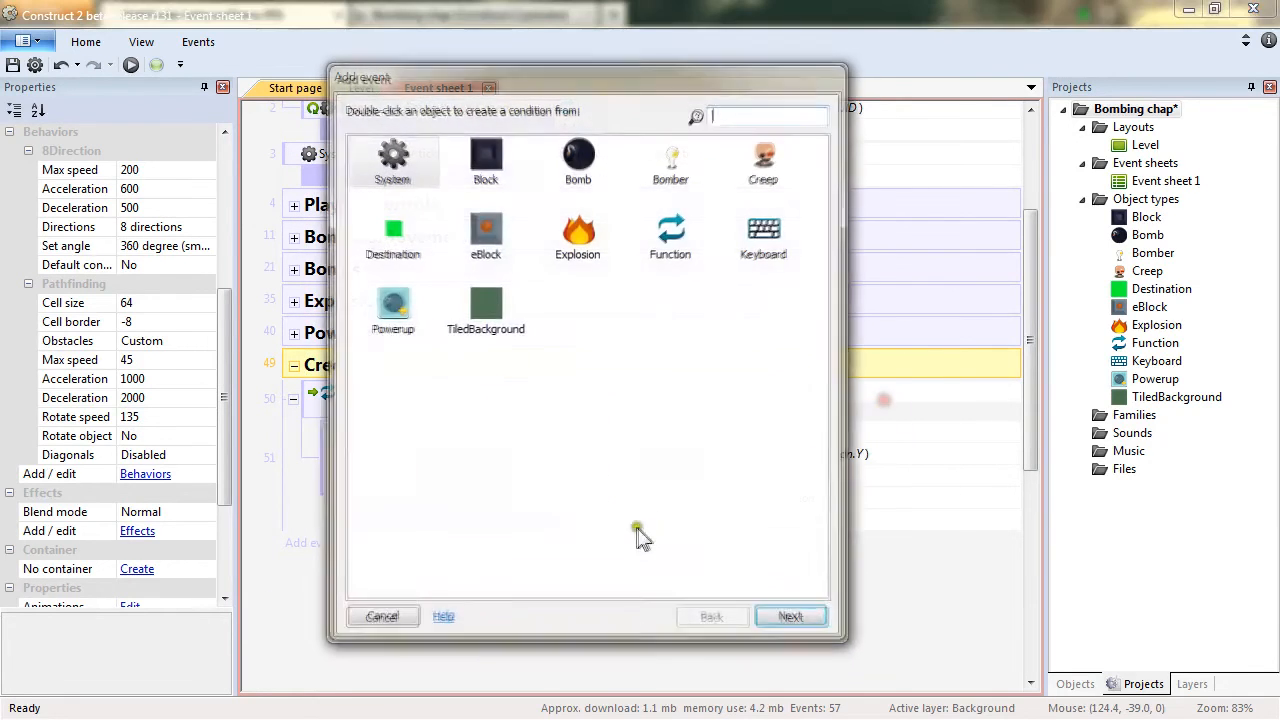
double_click(775, 165)
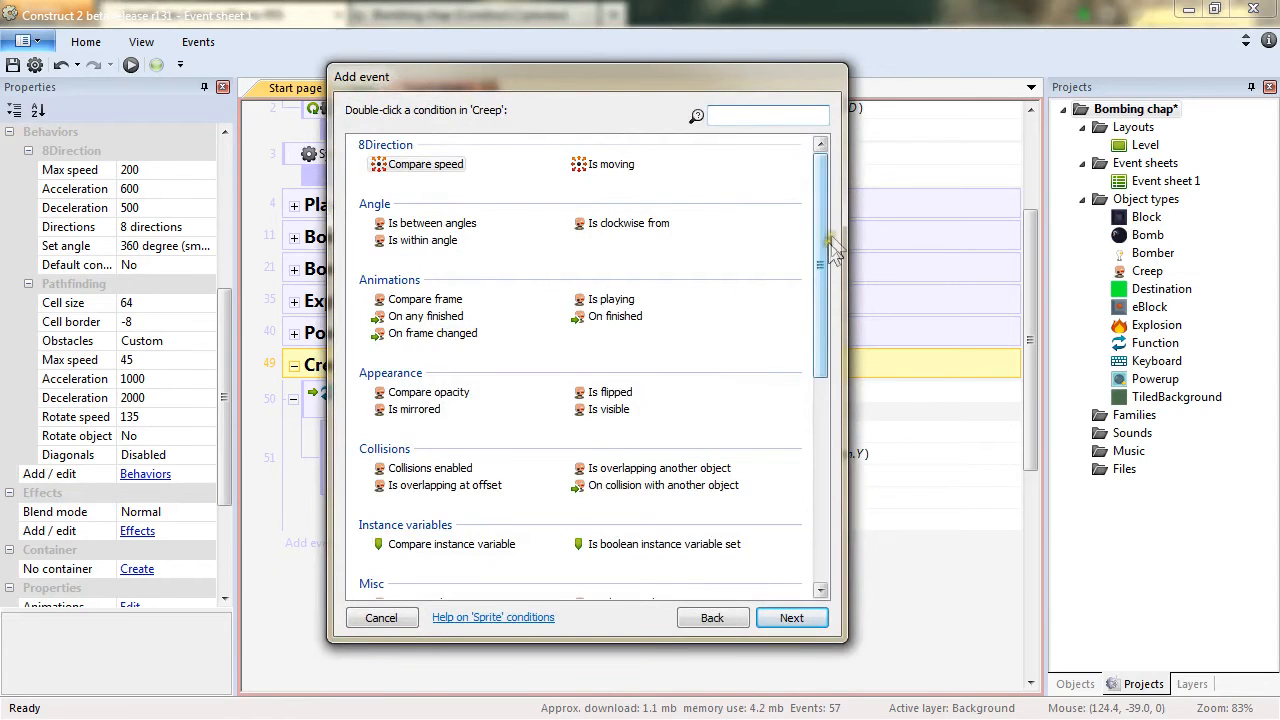
drag(823, 229, 814, 471)
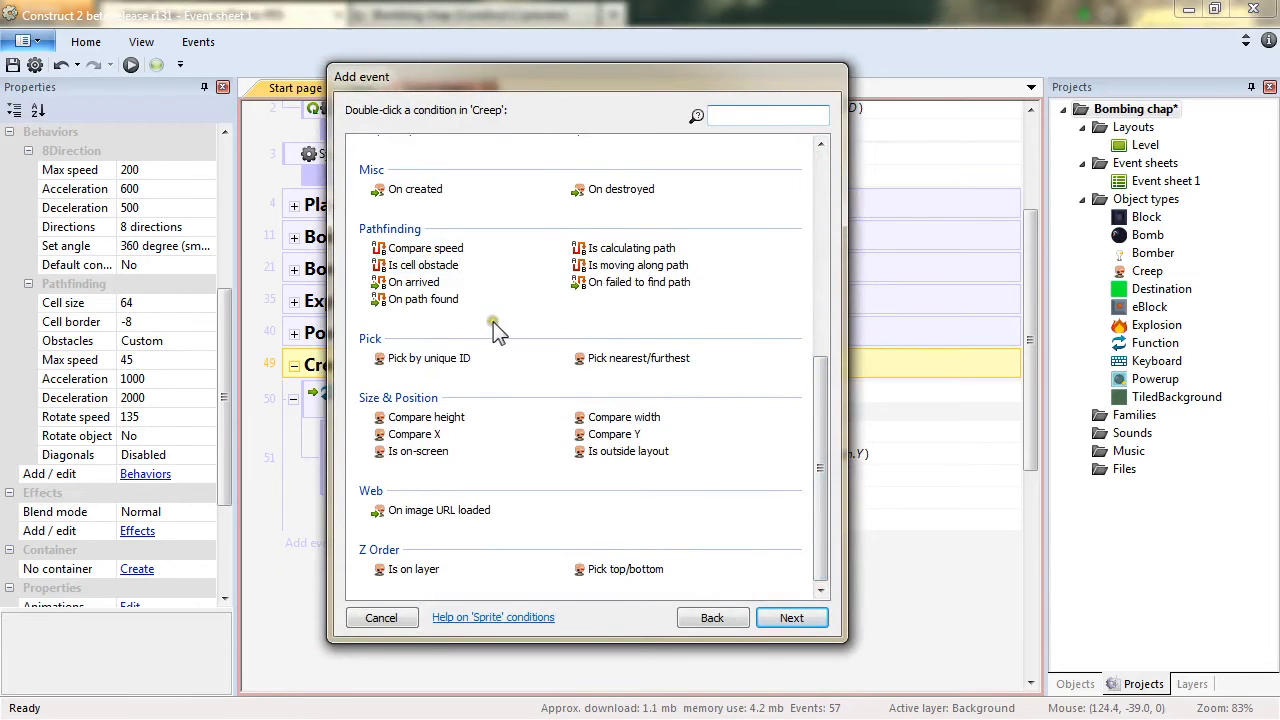
click(413, 302)
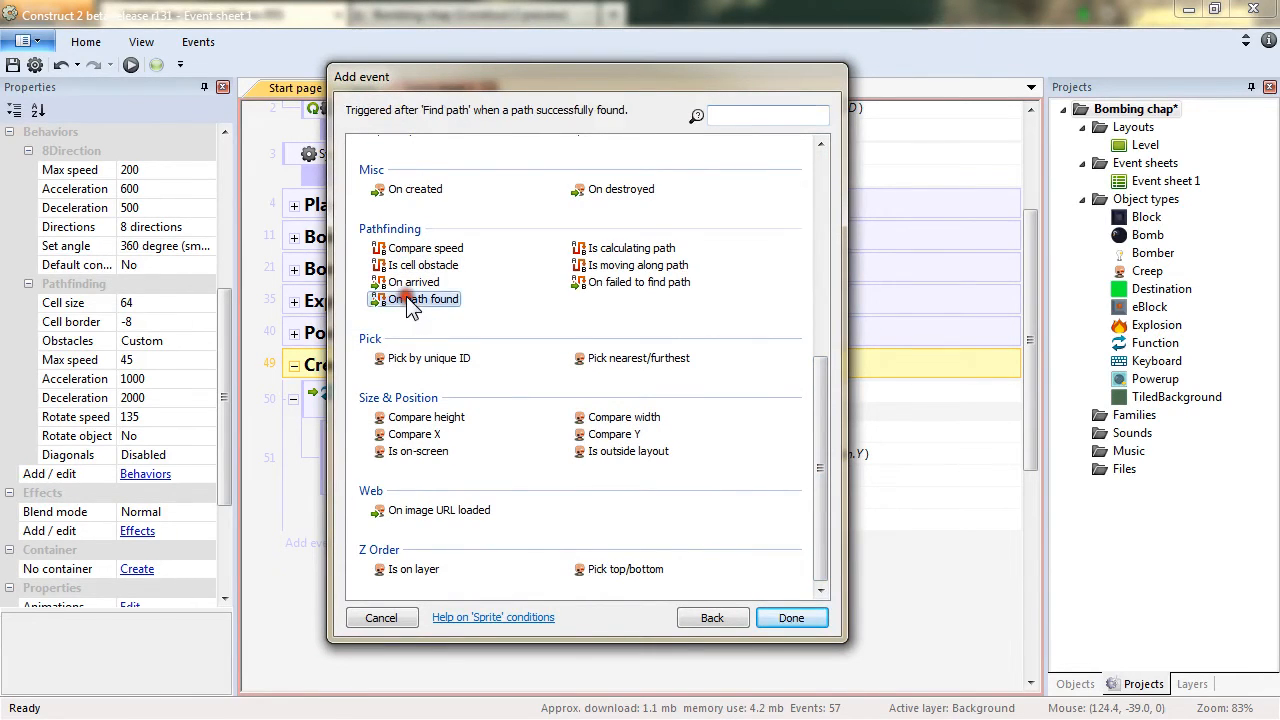
click(805, 618)
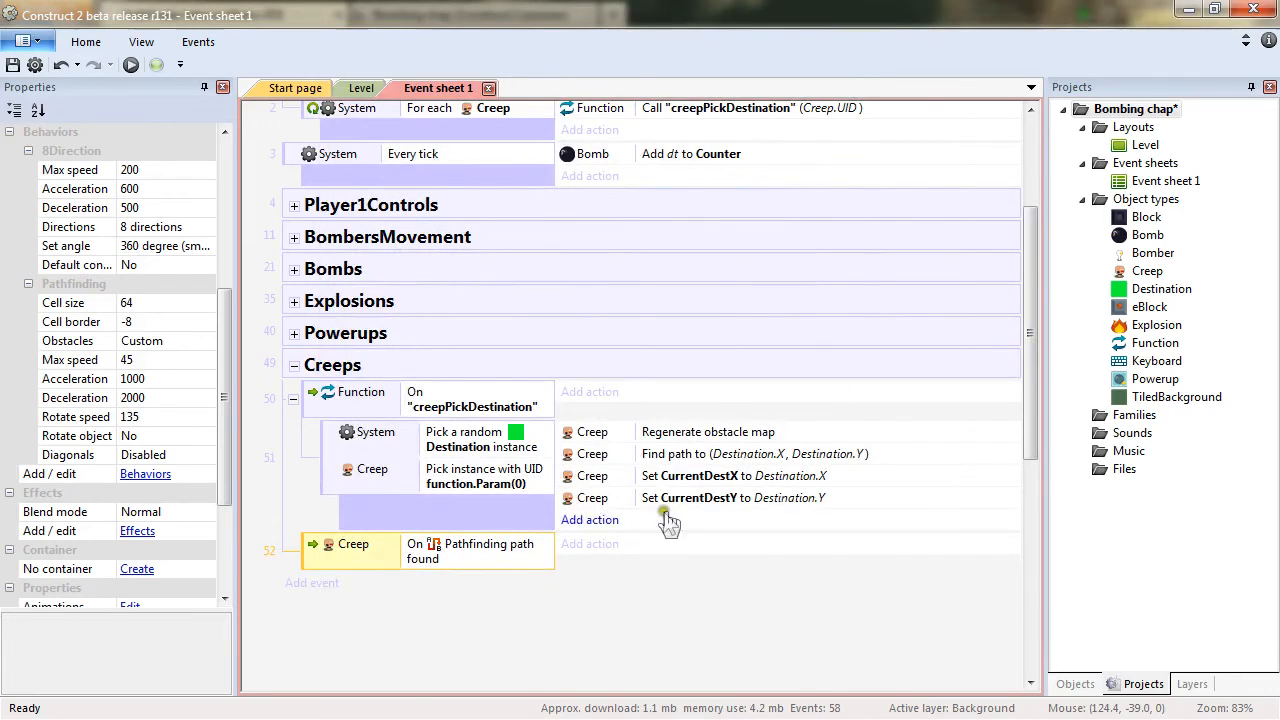
Add a Creep Move along path action to the On path found event.
click(684, 455)
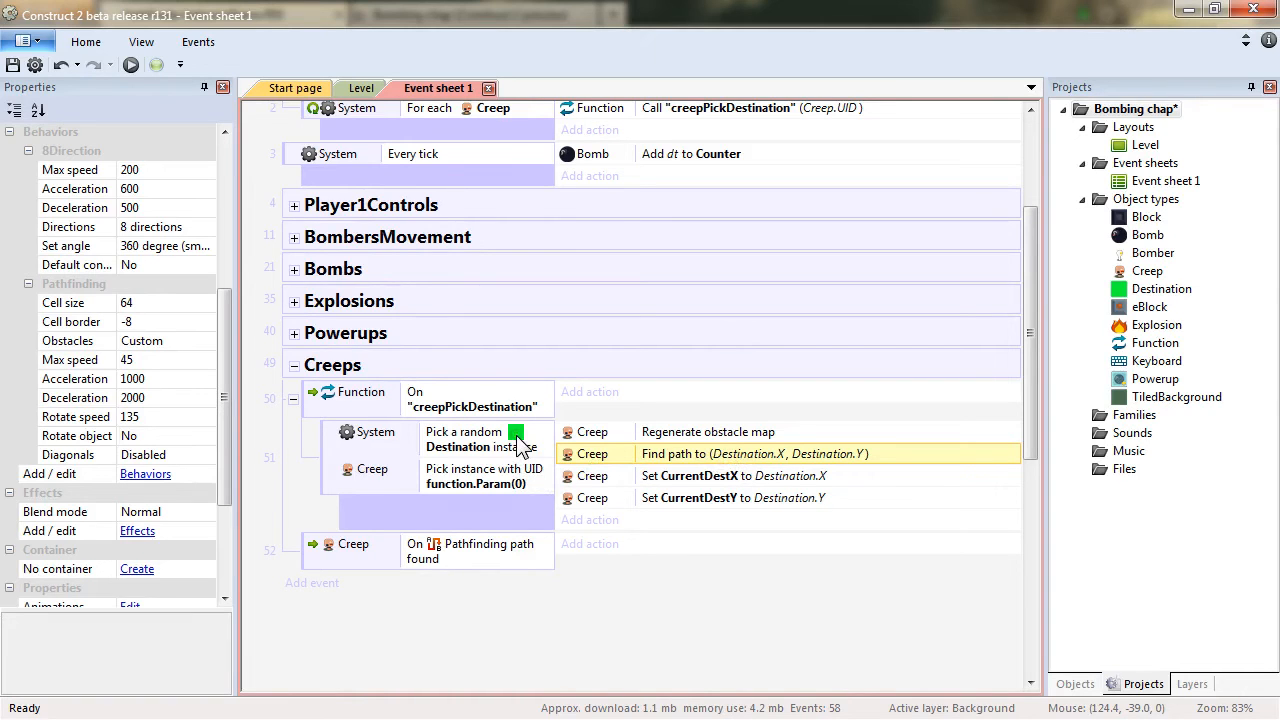
click(442, 554)
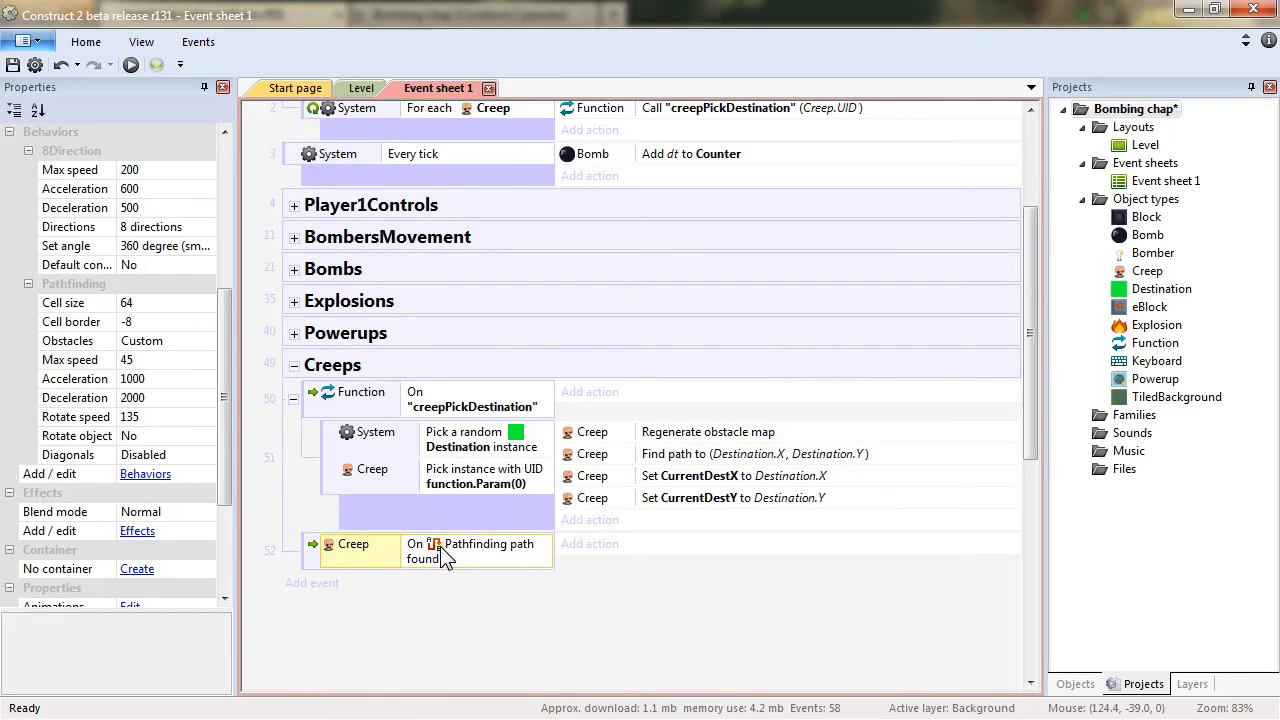
click(593, 545)
double_click(765, 155)
drag(826, 290, 829, 449)
click(427, 443)
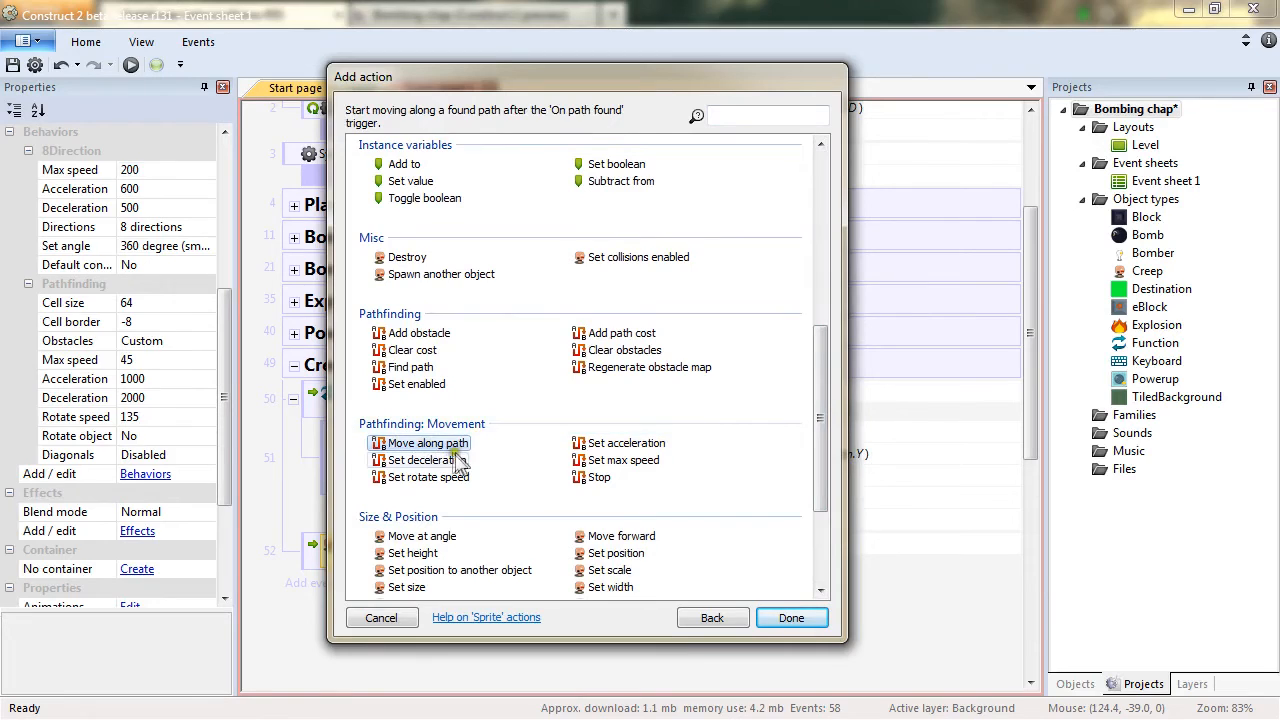
double_click(442, 443)
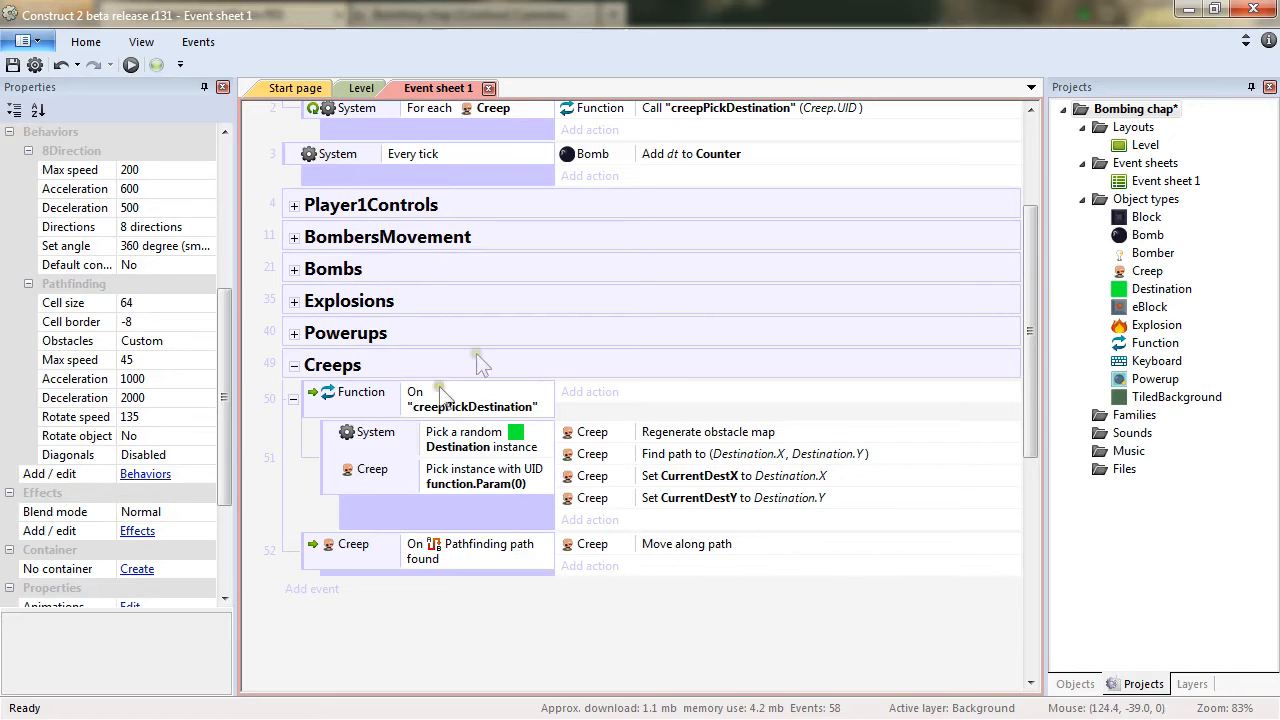
Add a Creep On failed to find path event and copy the creepPickDestination (Creep.UID) call into it.
click(594, 355)
right_click(606, 362)
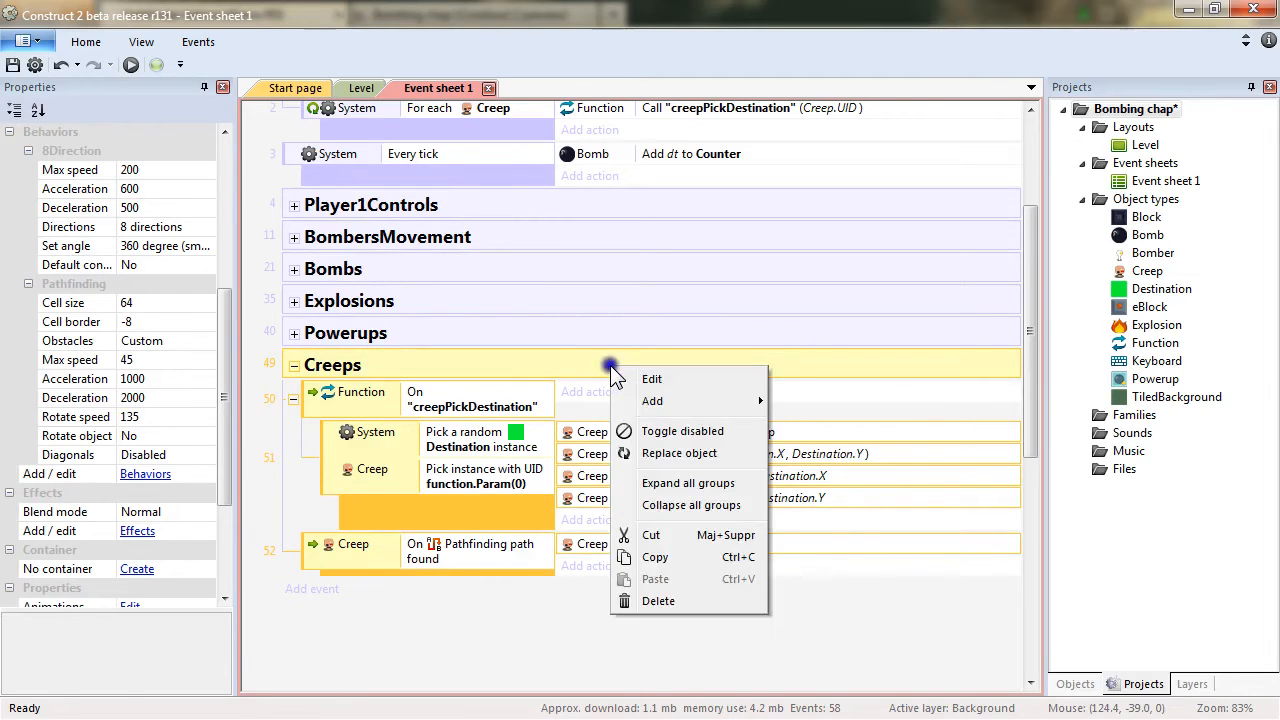
mouse_move(686, 401)
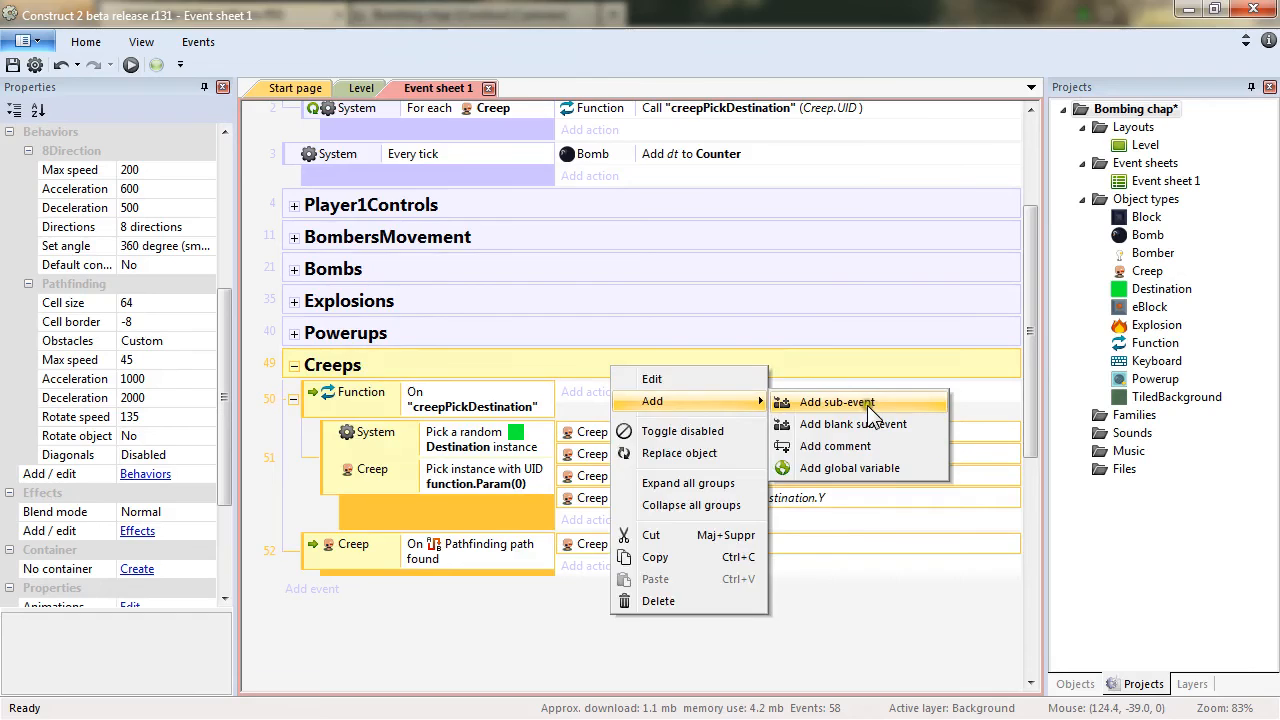
click(860, 395)
double_click(766, 112)
drag(820, 266, 819, 452)
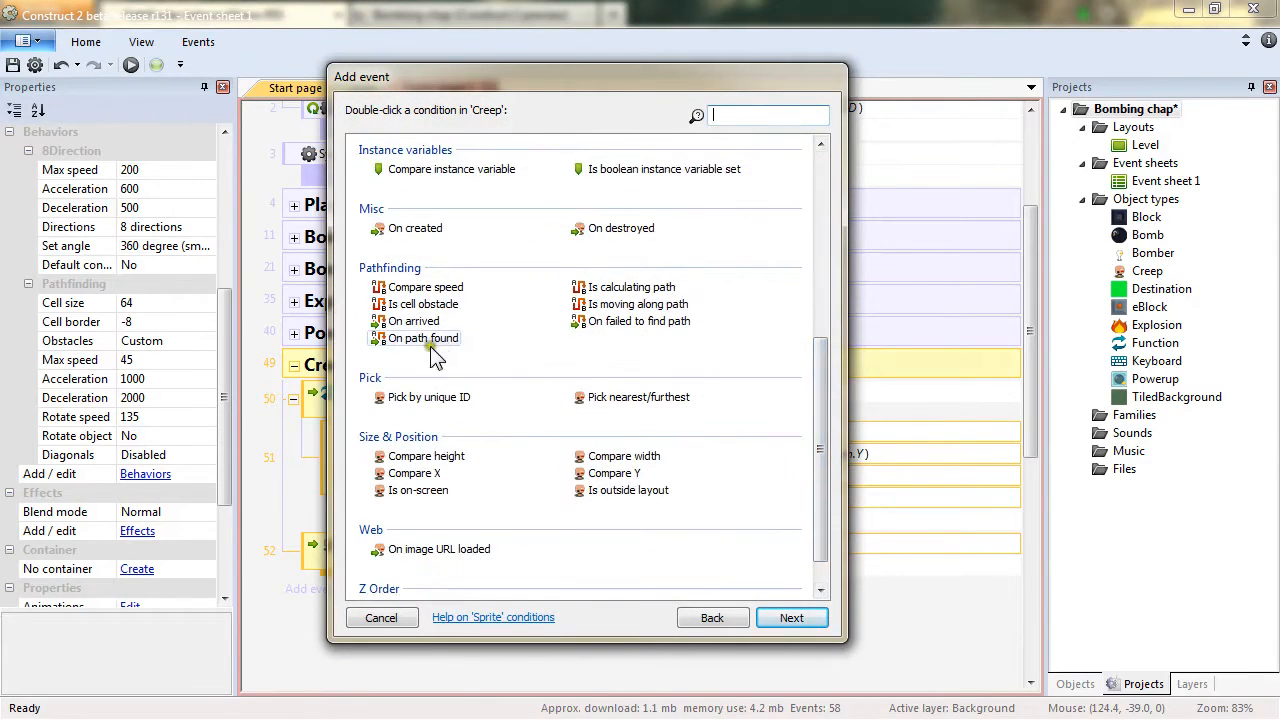
click(618, 322)
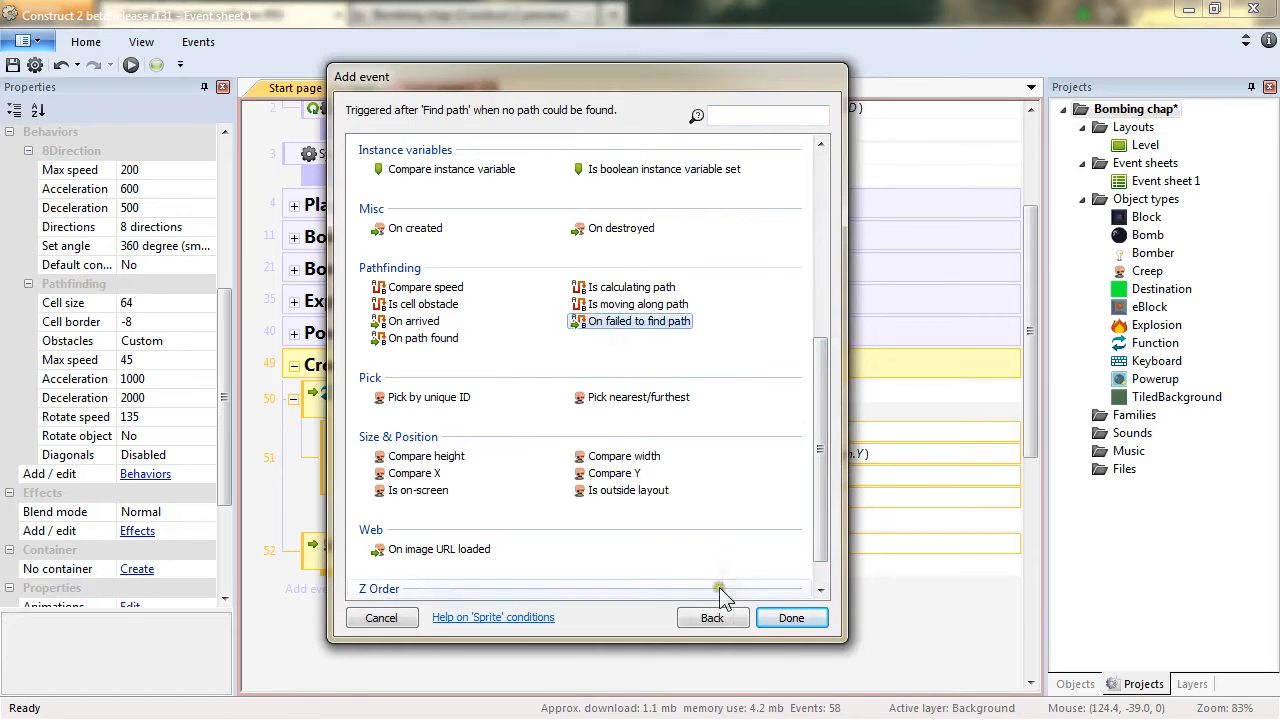
click(791, 618)
click(766, 108)
ctrl+drag(708, 118, 668, 601)
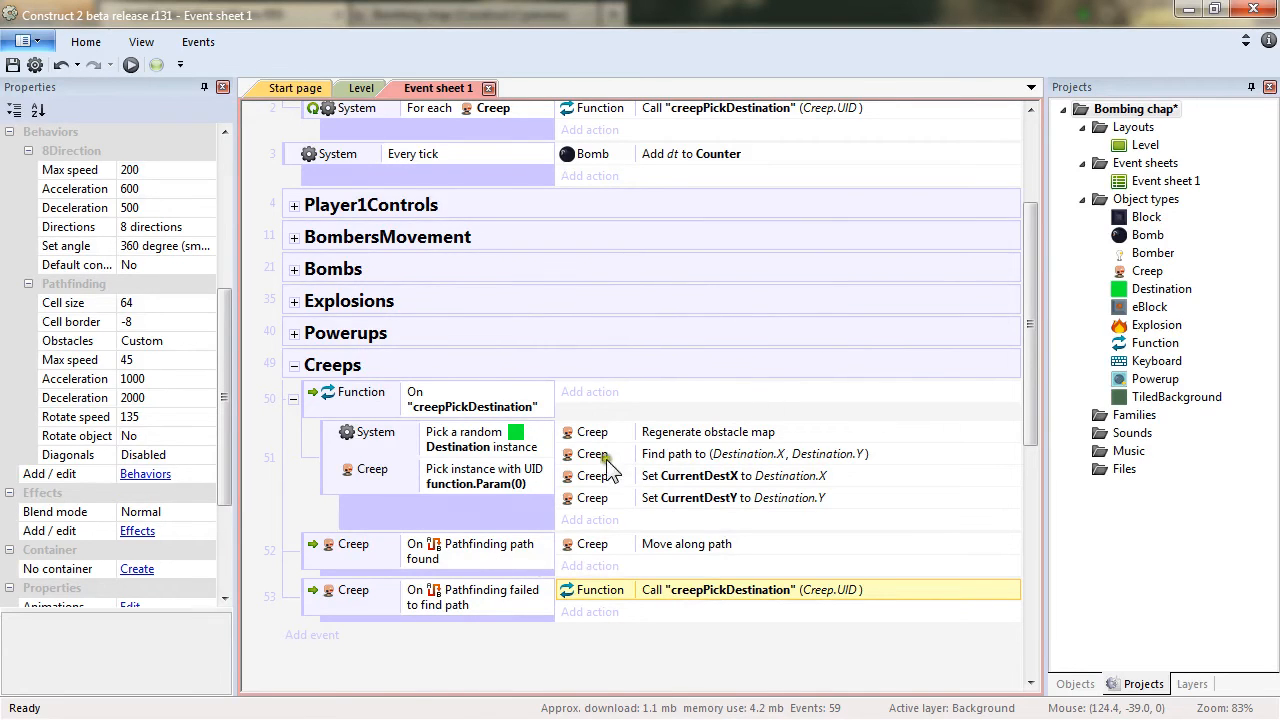
Add a Creep On arrived event and copy the creepPickDestination (Creep.UID) call into it.
click(360, 88)
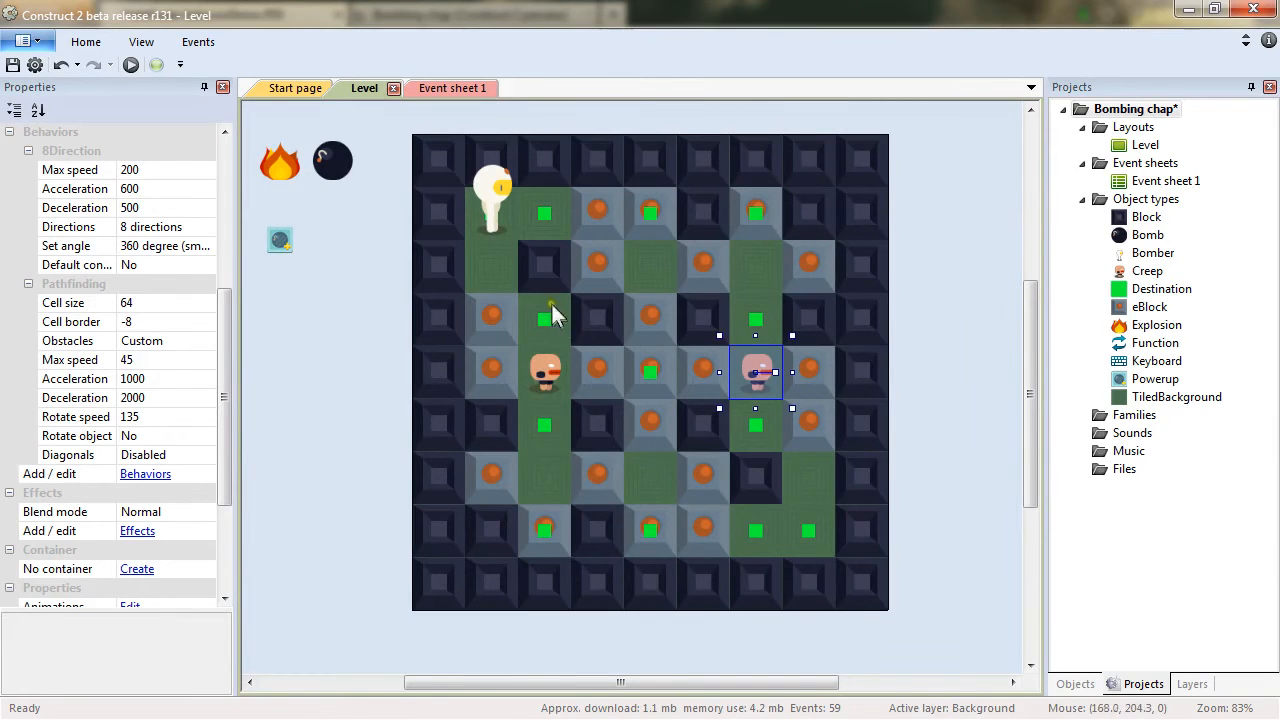
click(455, 88)
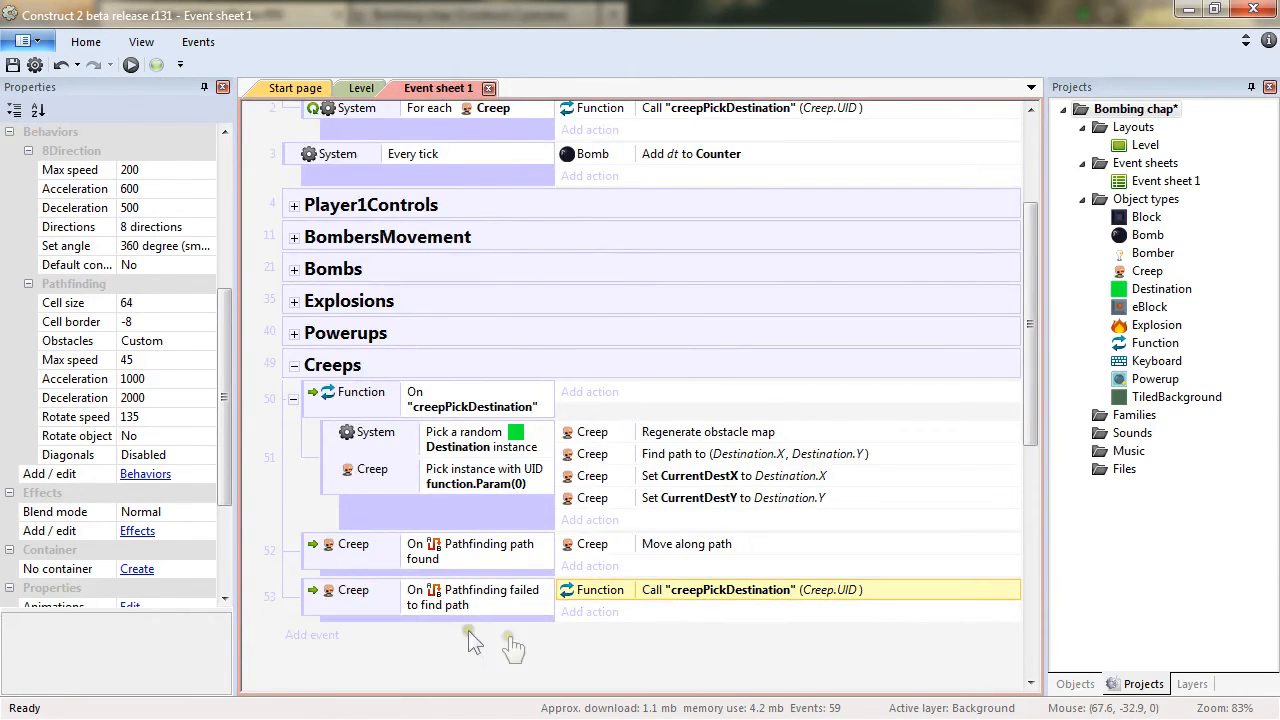
right_click(460, 366)
mouse_move(540, 392)
click(655, 394)
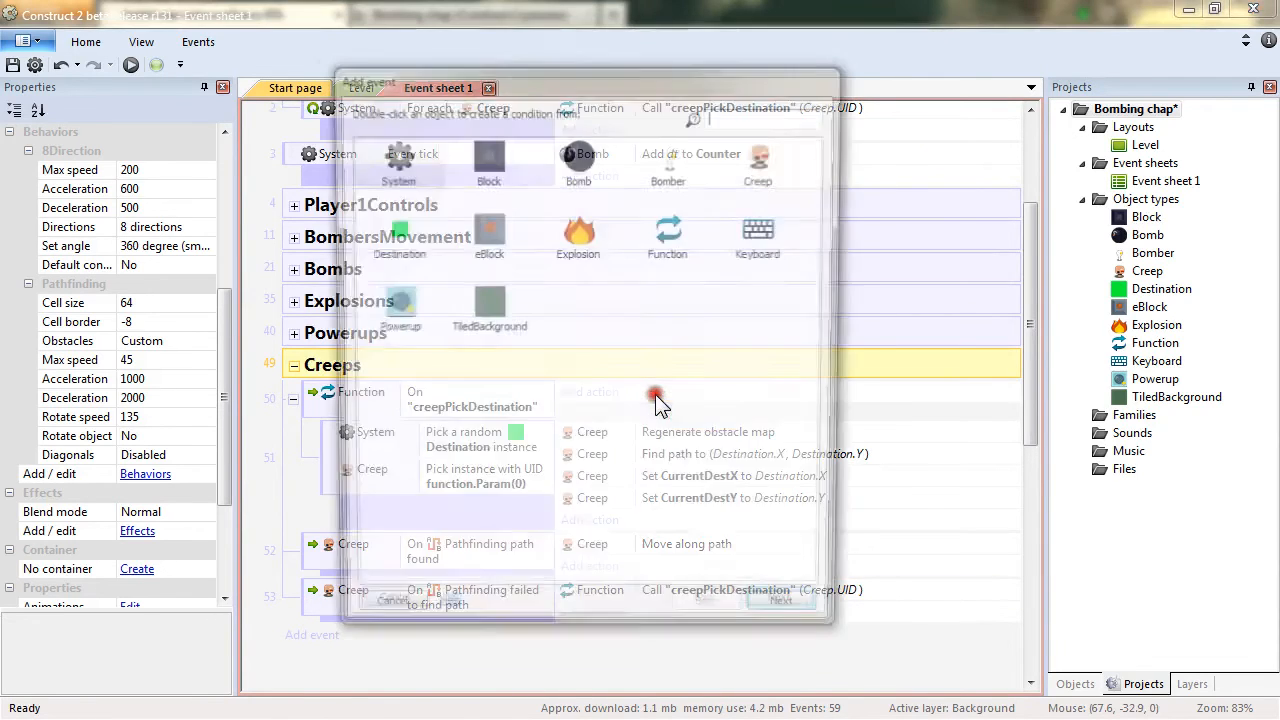
double_click(764, 160)
drag(820, 300, 818, 505)
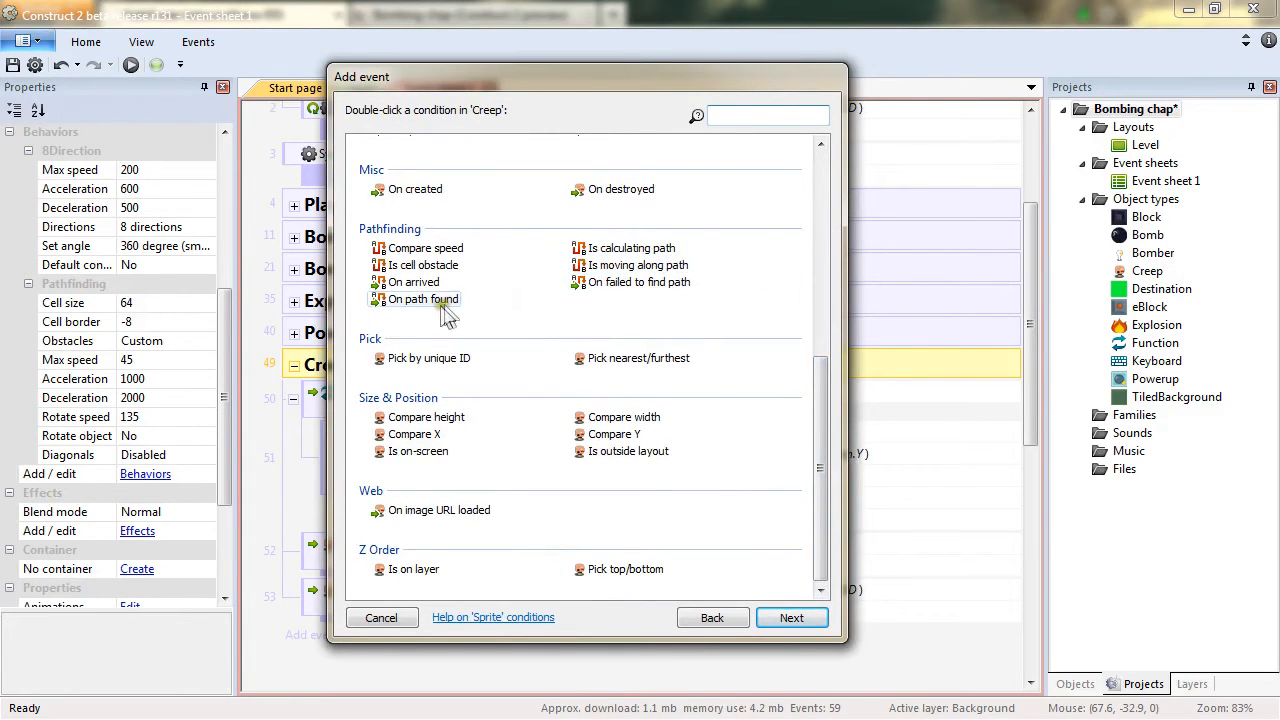
double_click(407, 283)
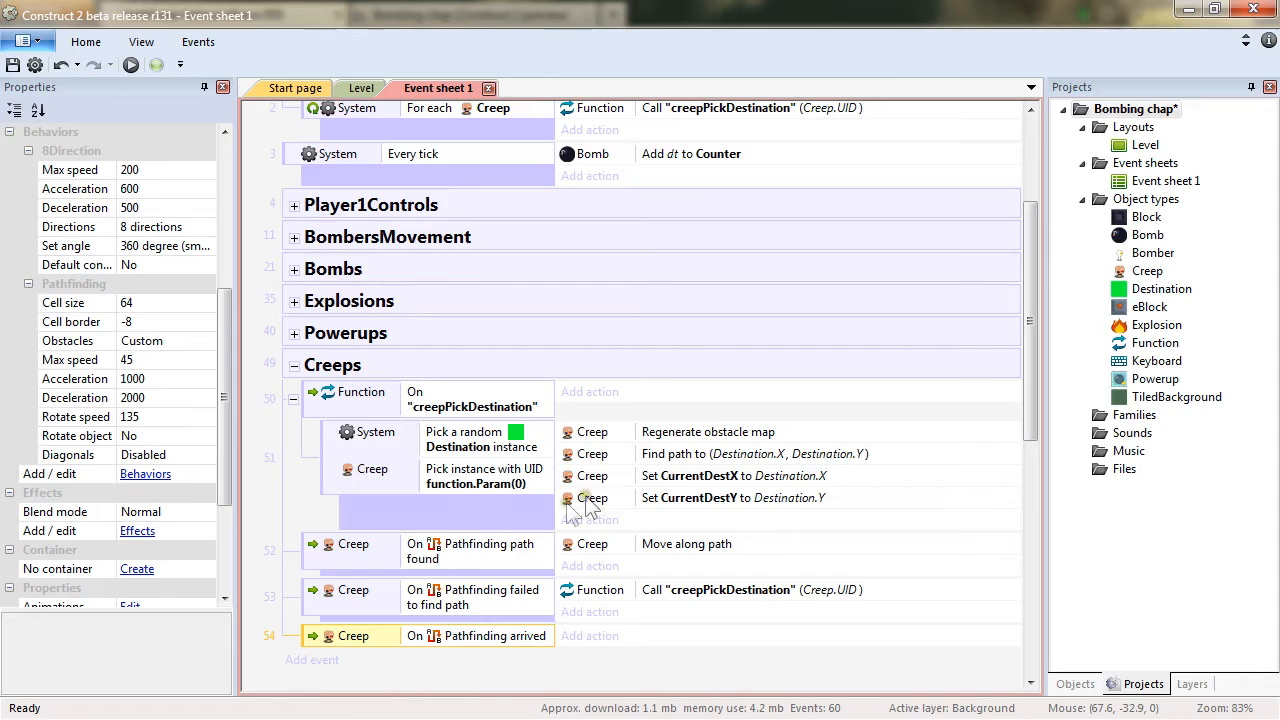
click(700, 592)
click(742, 614)
alt+drag(742, 614, 733, 638)
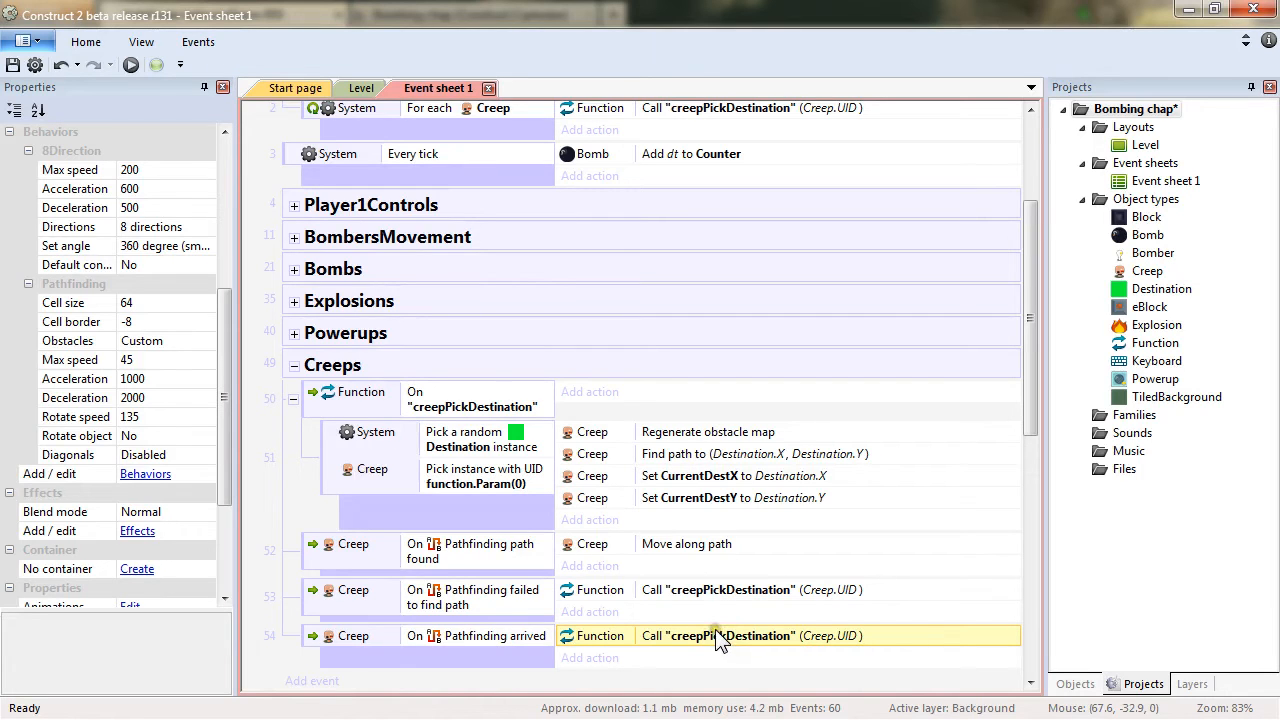
Reposition Destination markers on the Level layout and preview the game.
click(360, 89)
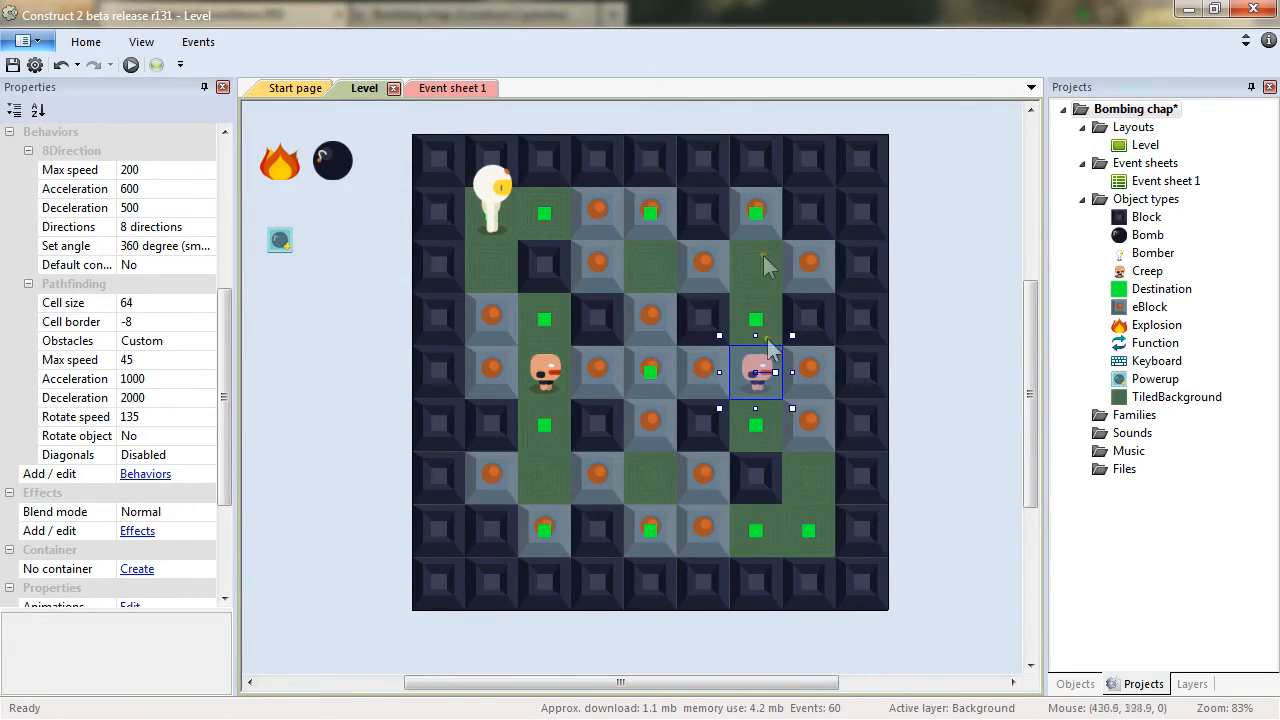
click(547, 425)
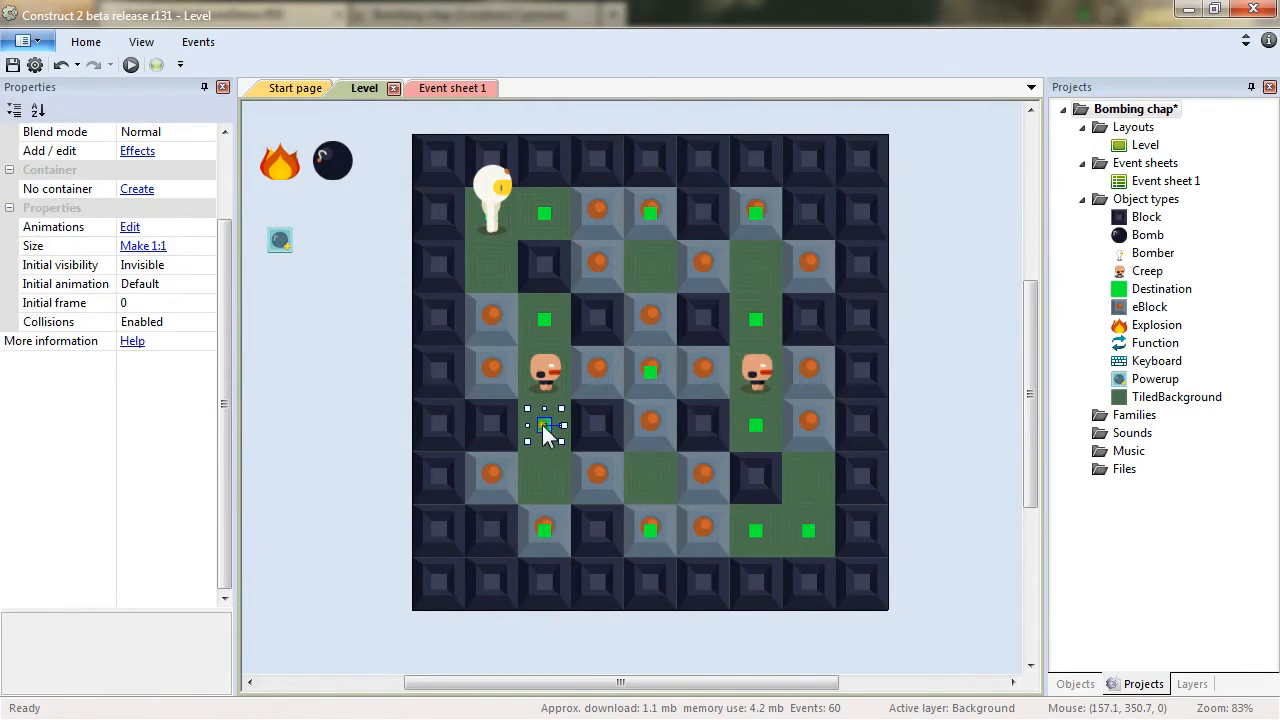
drag(548, 480, 762, 283)
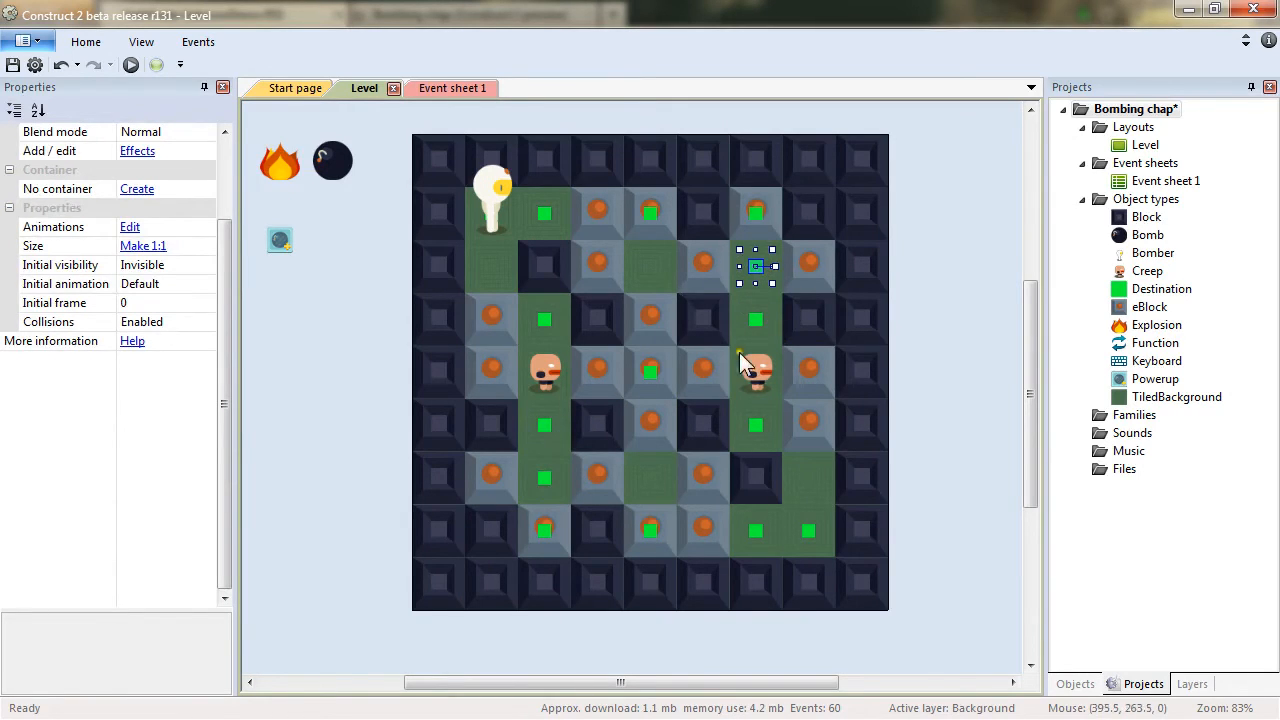
click(752, 266)
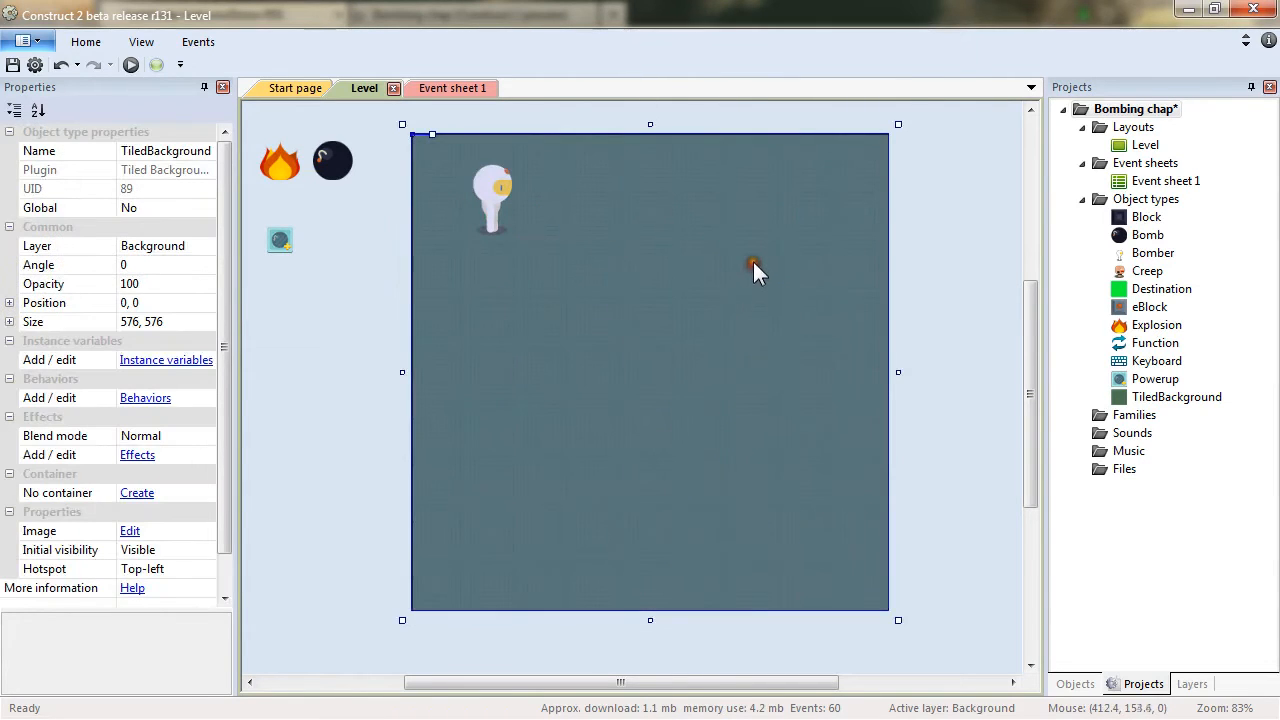
key(Escape)
click(753, 265)
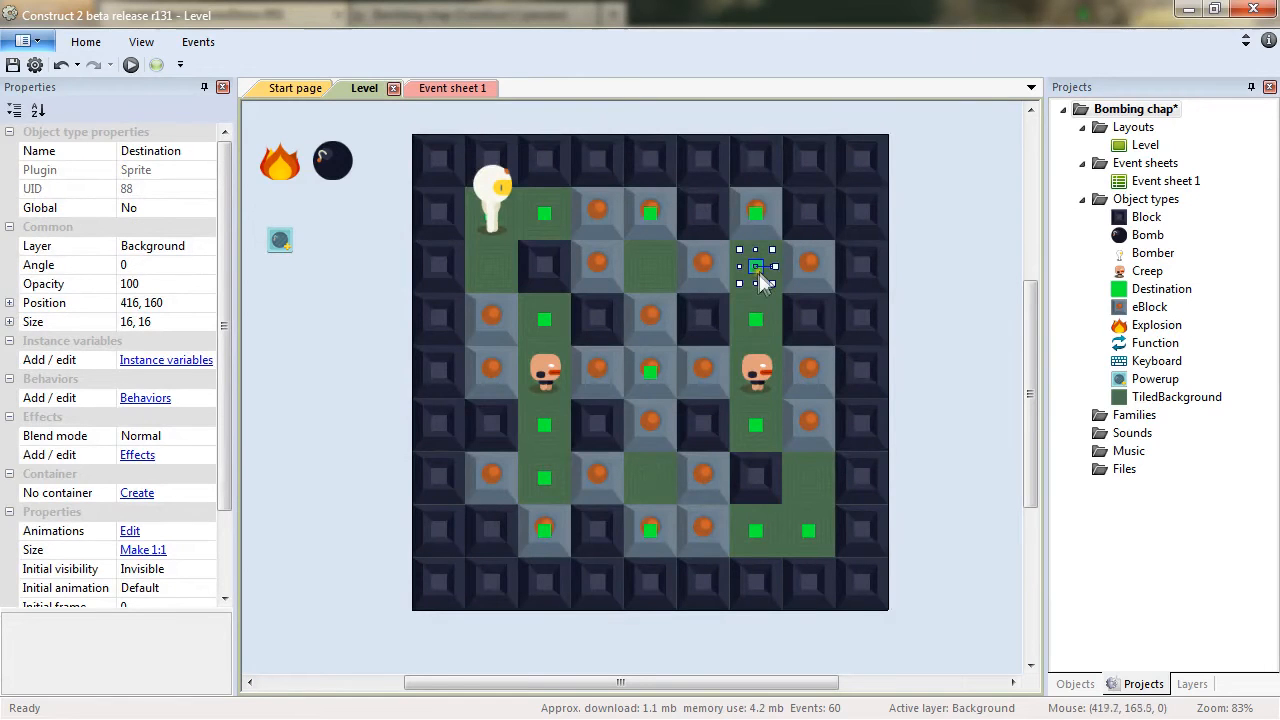
ctrl+drag(759, 270, 650, 460)
key(F5)
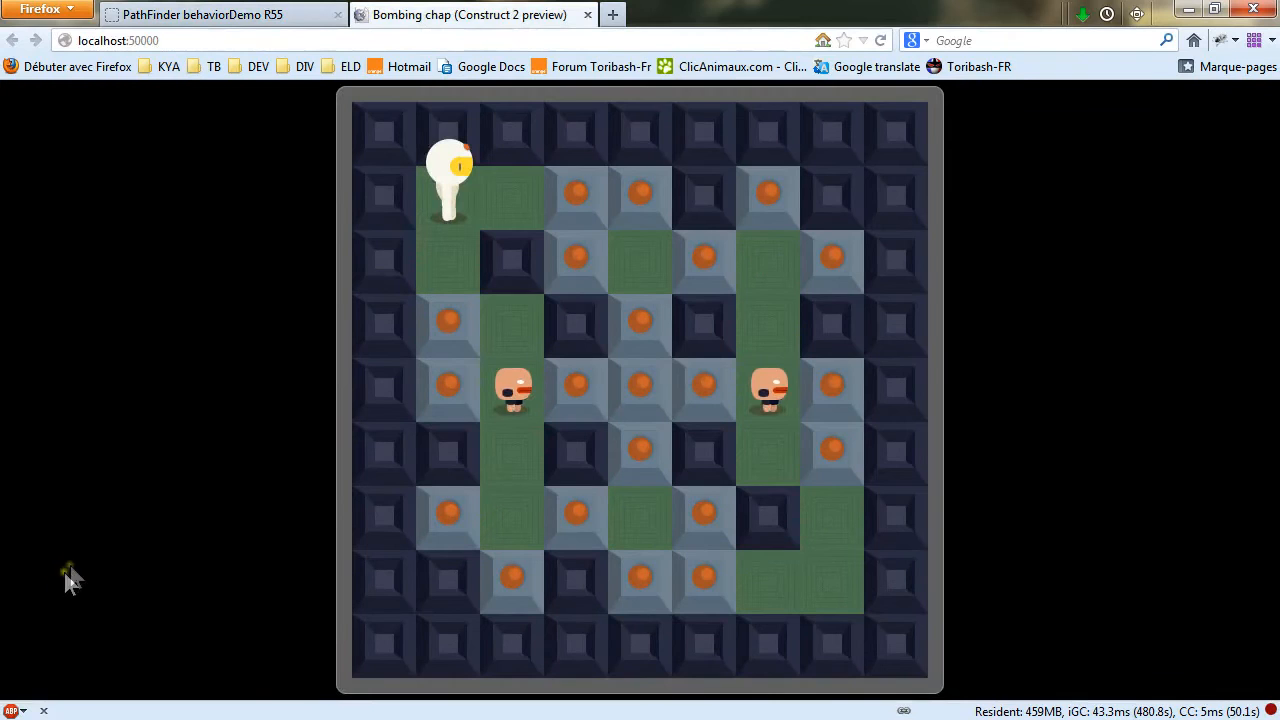
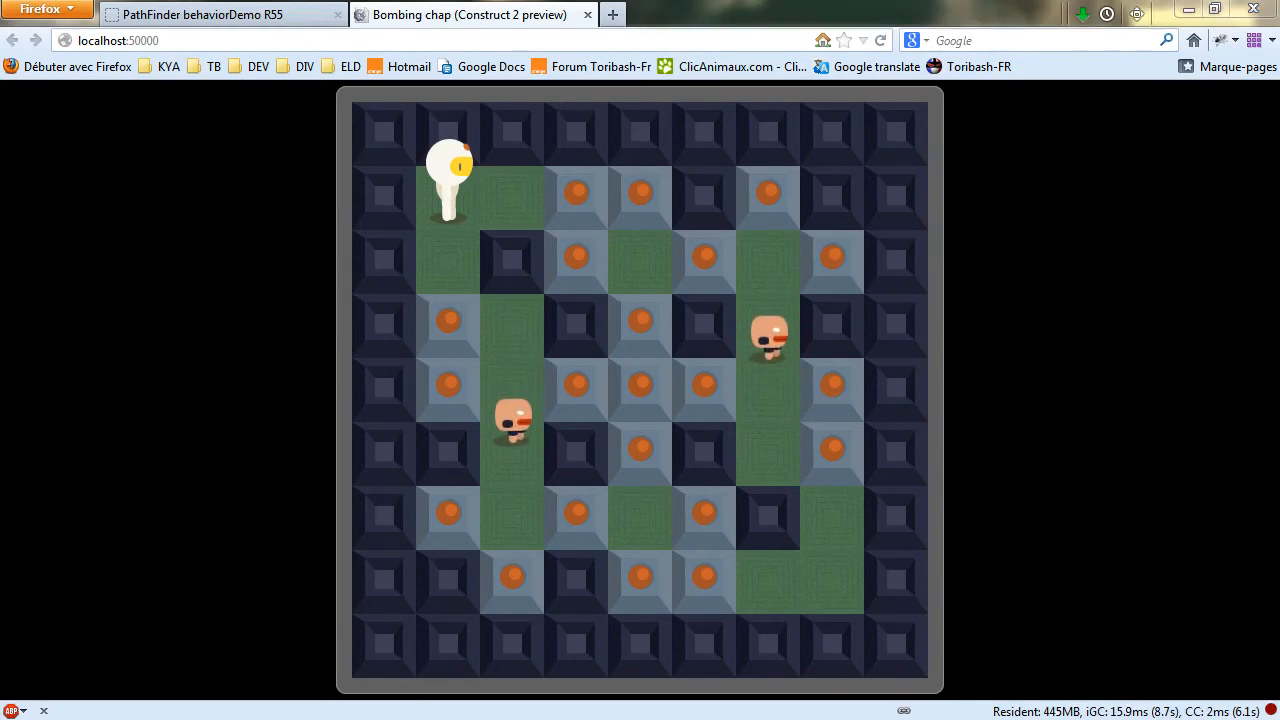
Return to the editor's event sheet and add a Creep Is moving along path sub-event to the Creeps group.
key(alt+Tab)
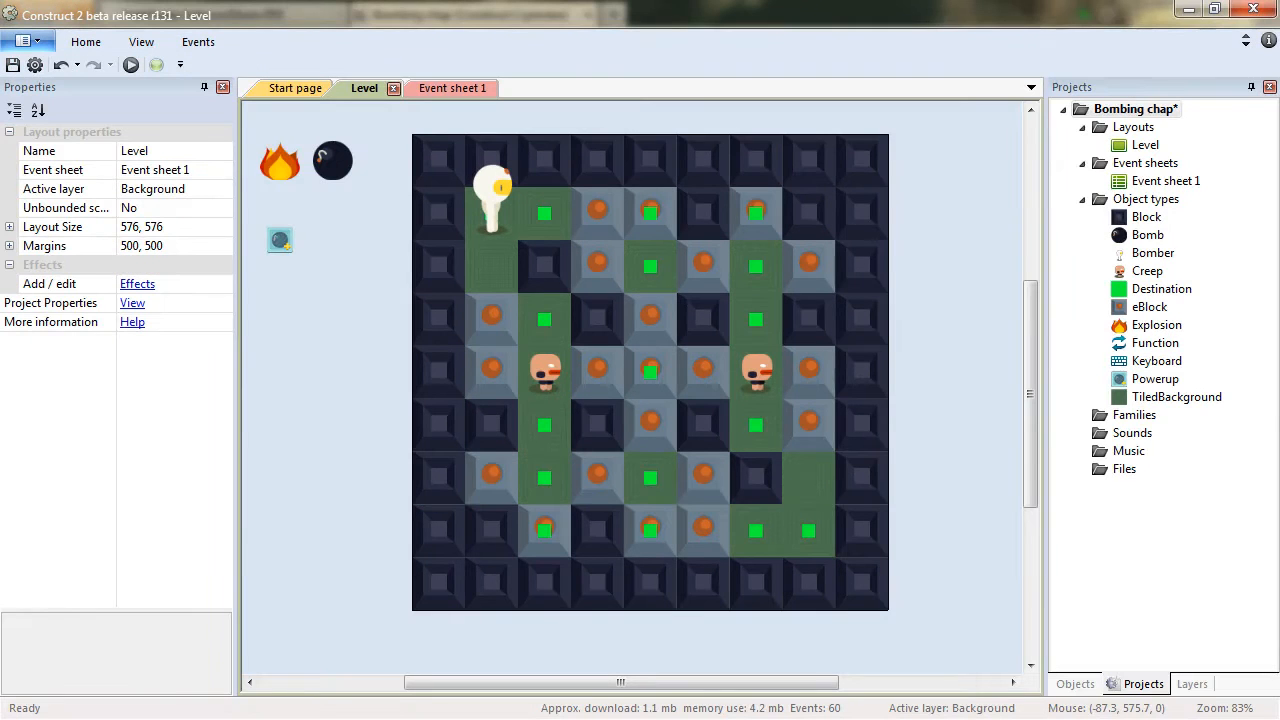
click(462, 92)
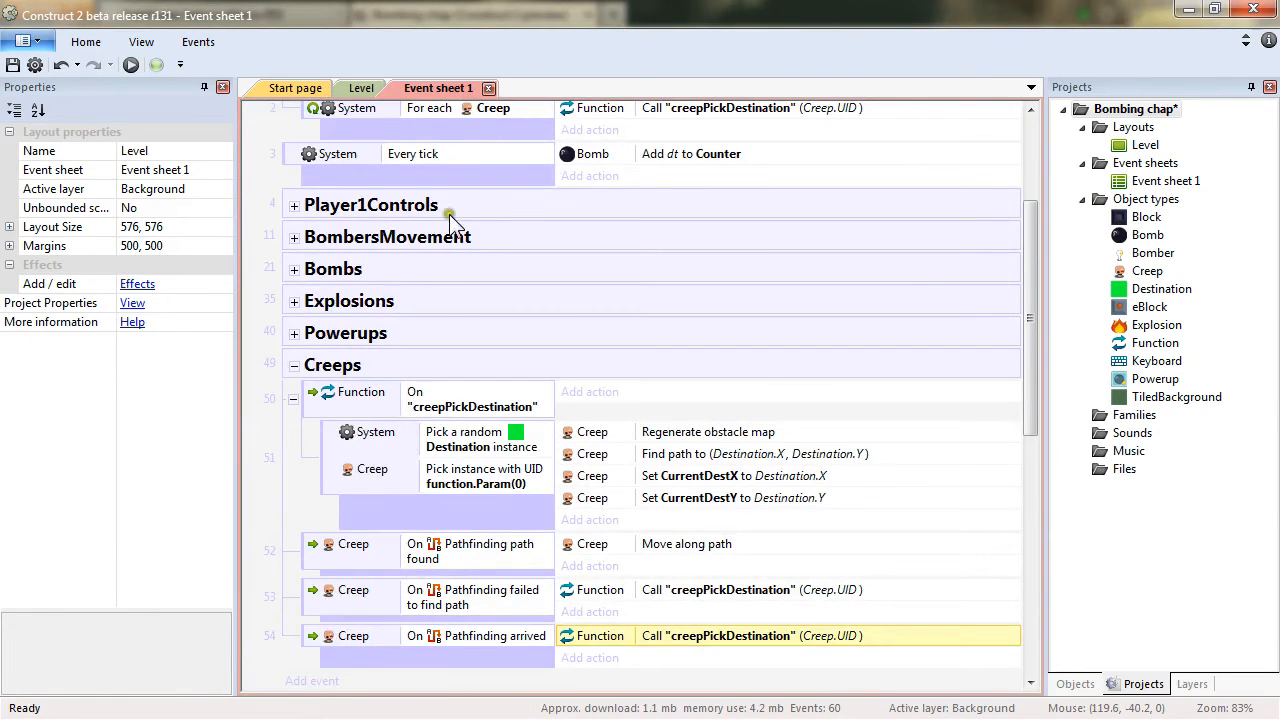
scroll(503, 566, down, 4)
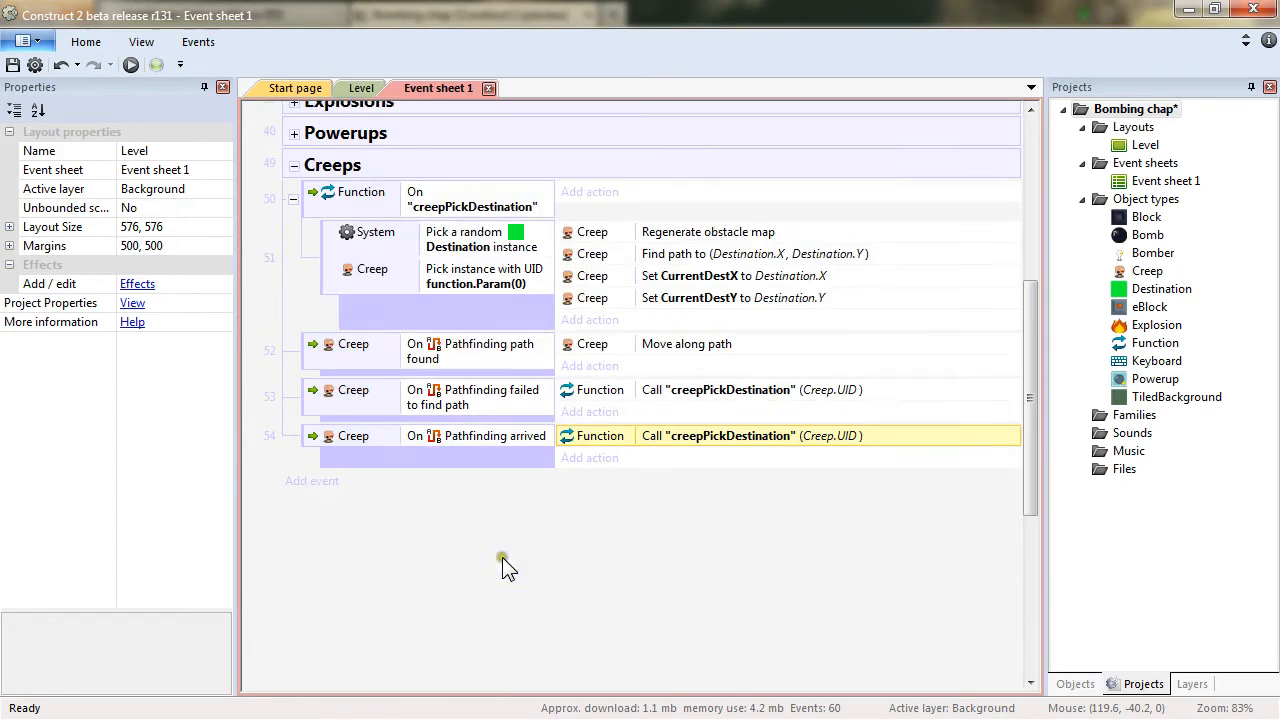
click(385, 595)
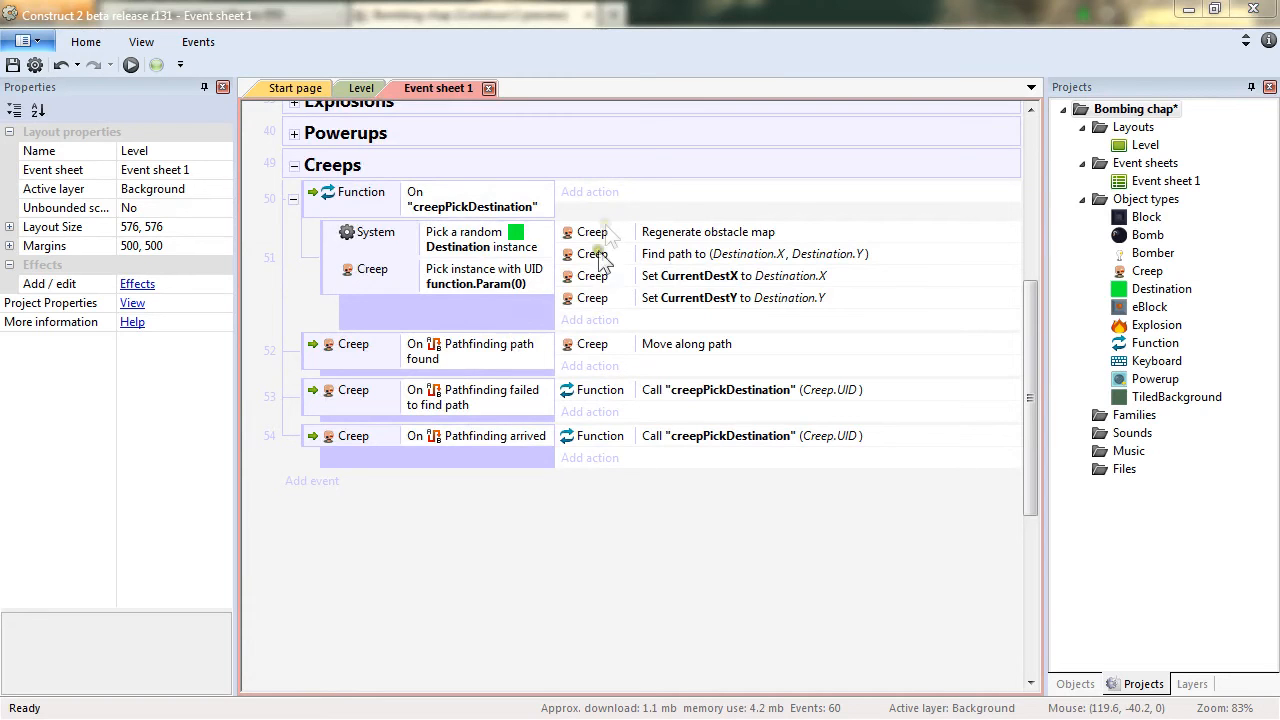
right_click(638, 162)
mouse_move(695, 200)
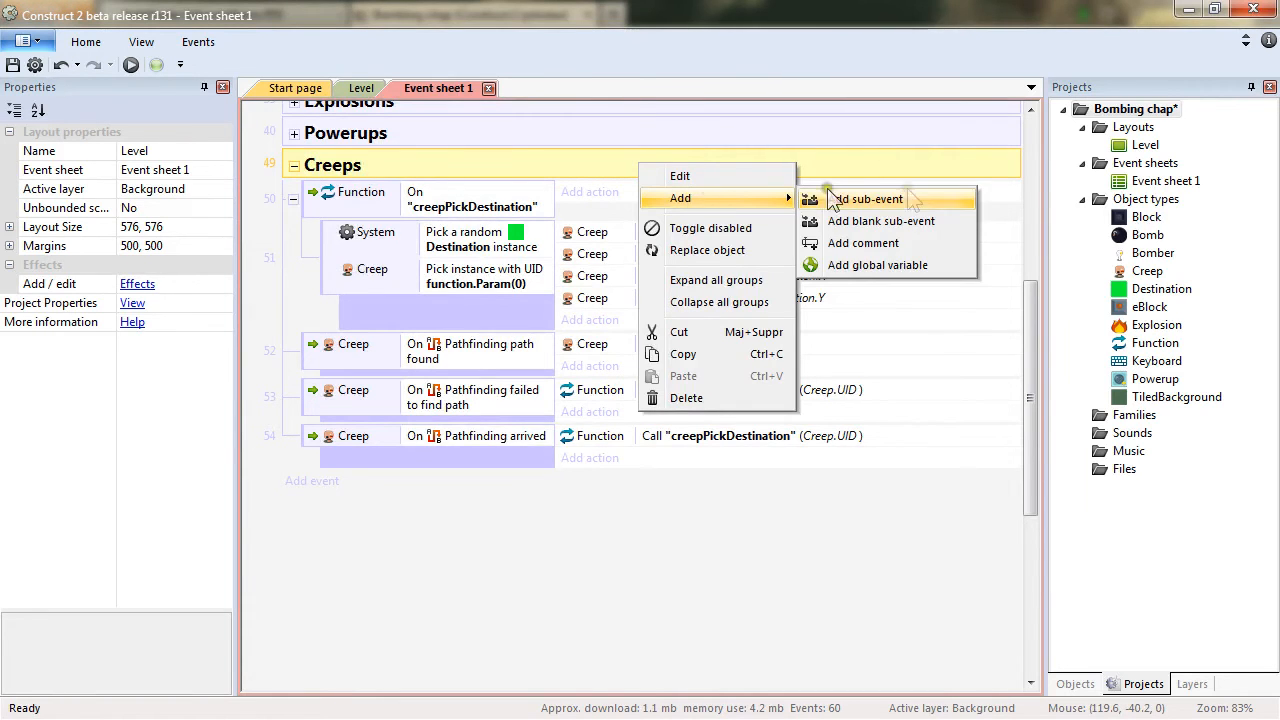
click(910, 200)
double_click(764, 160)
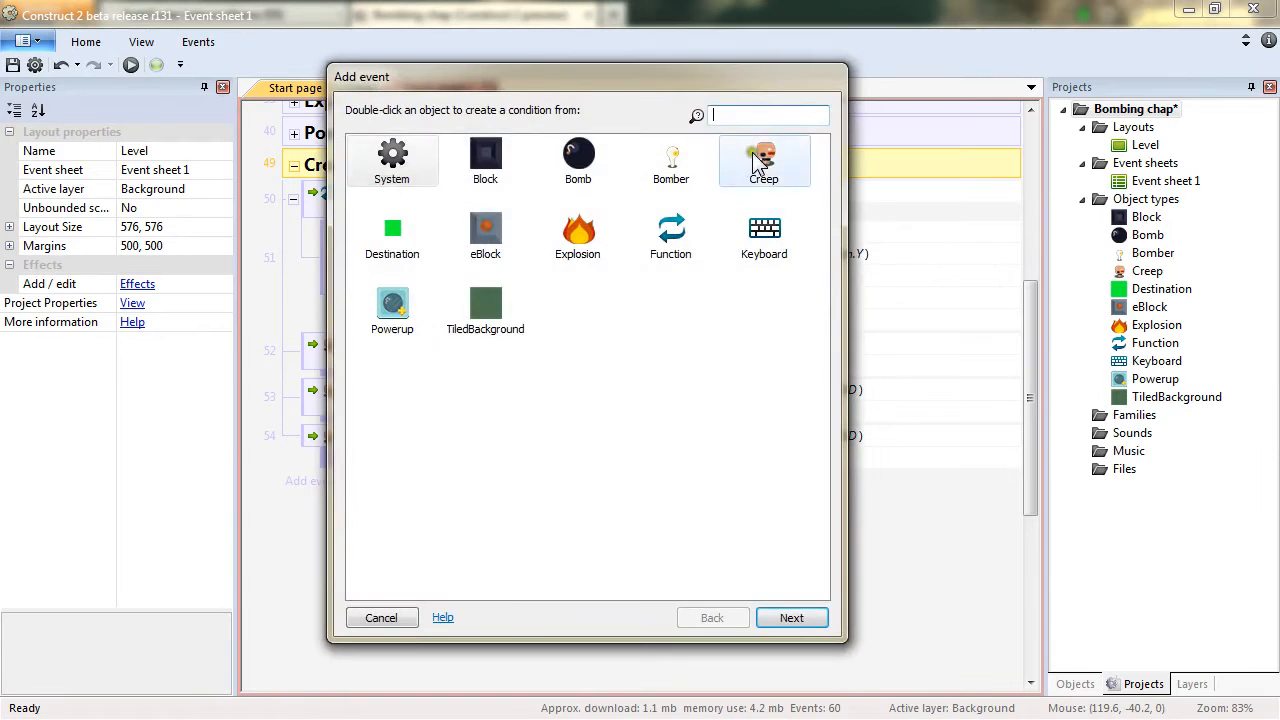
drag(828, 283, 826, 470)
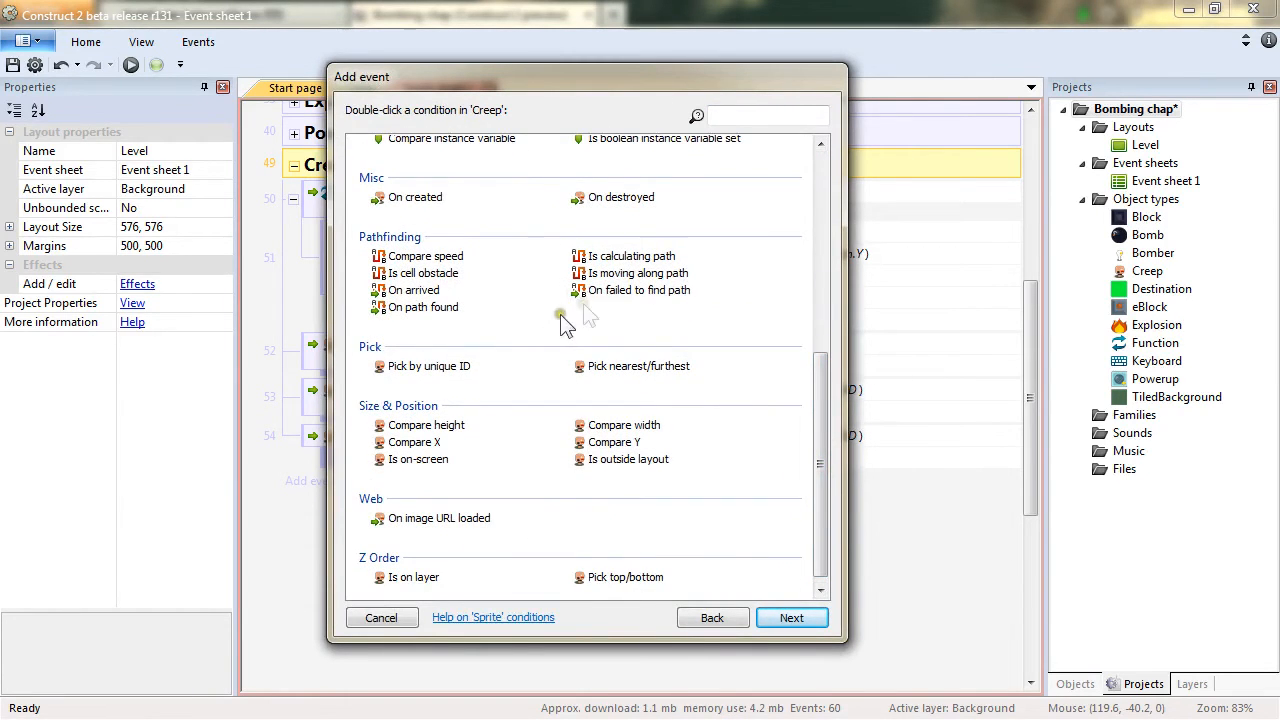
click(640, 276)
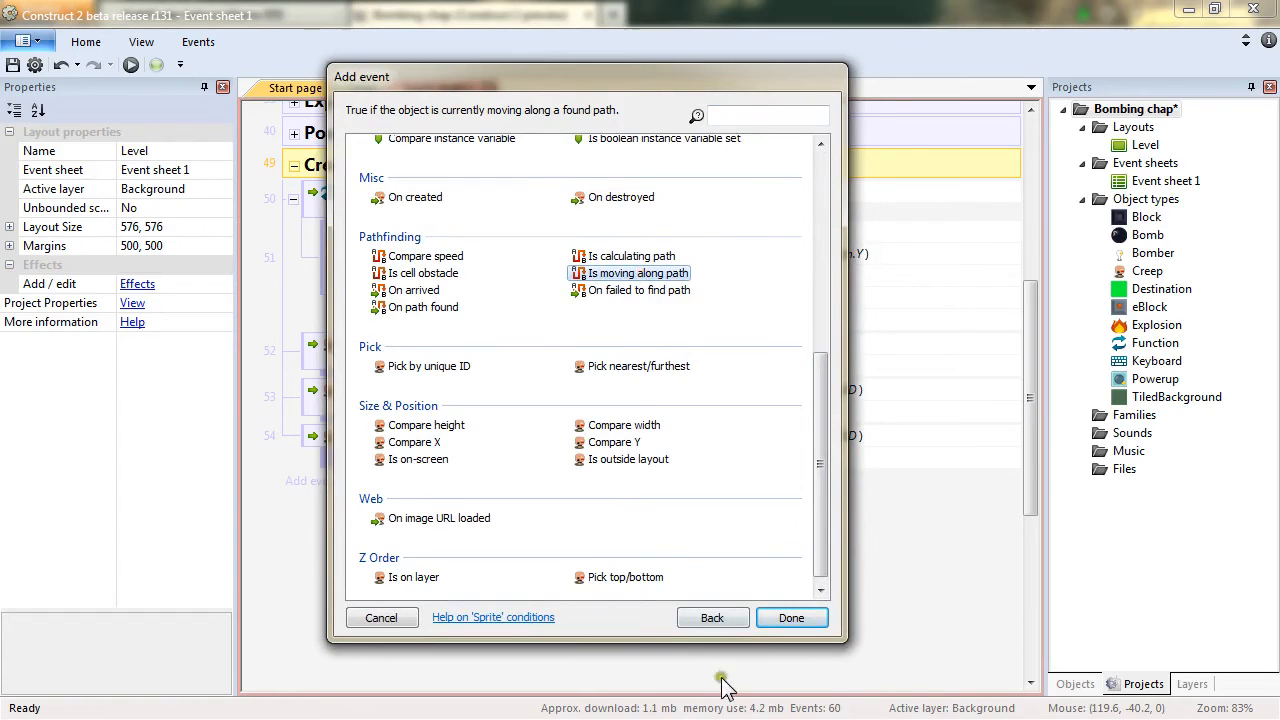
click(791, 618)
Add a System For each Creep condition to the Is moving along path event.
right_click(314, 493)
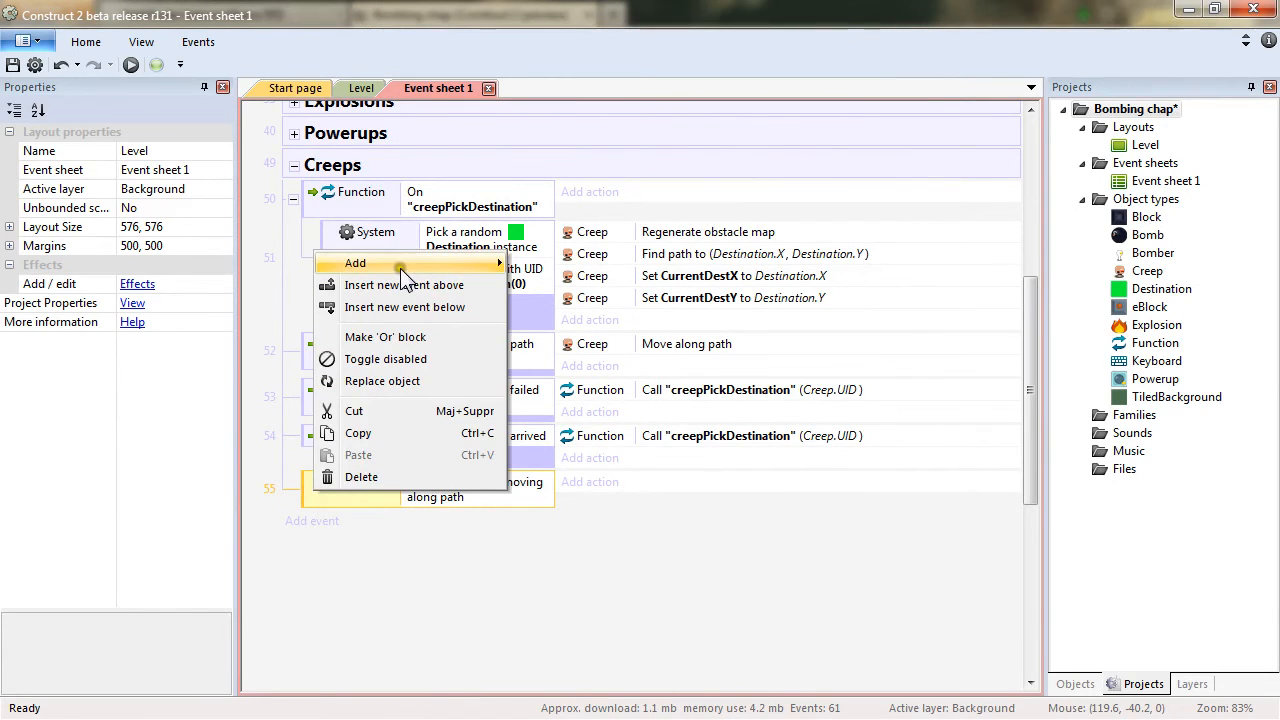
mouse_move(400, 266)
click(566, 265)
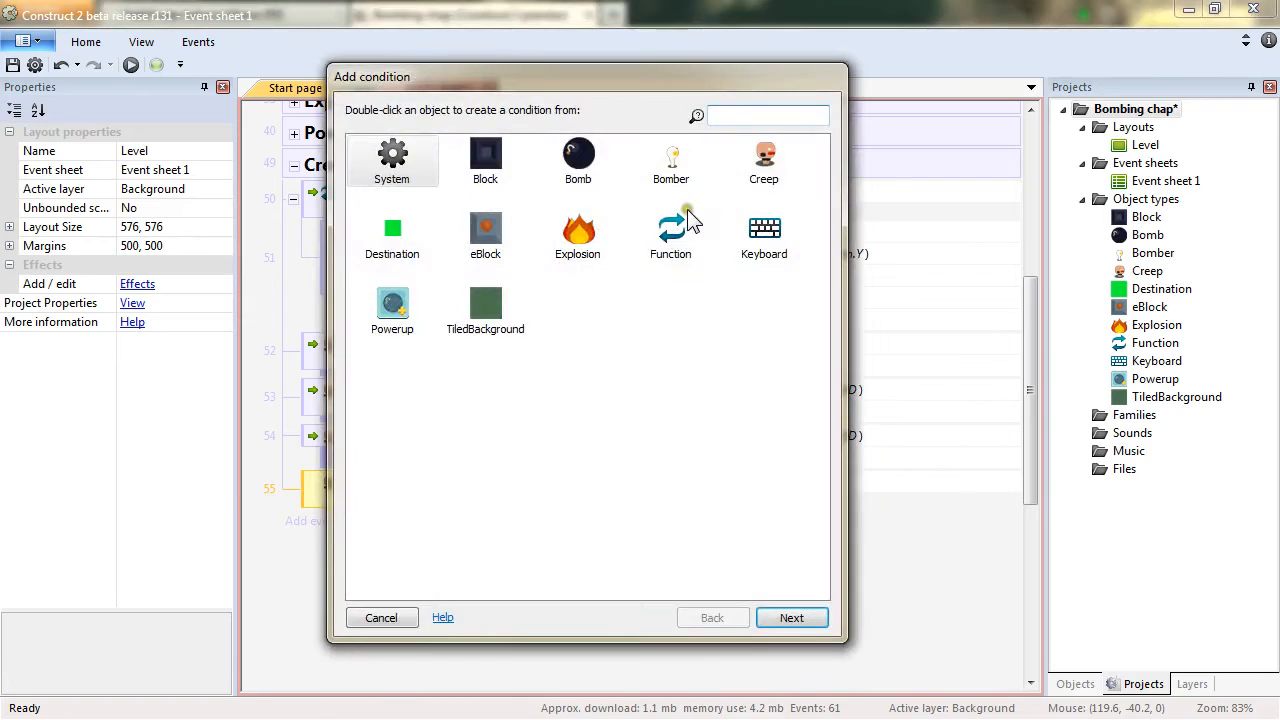
double_click(395, 155)
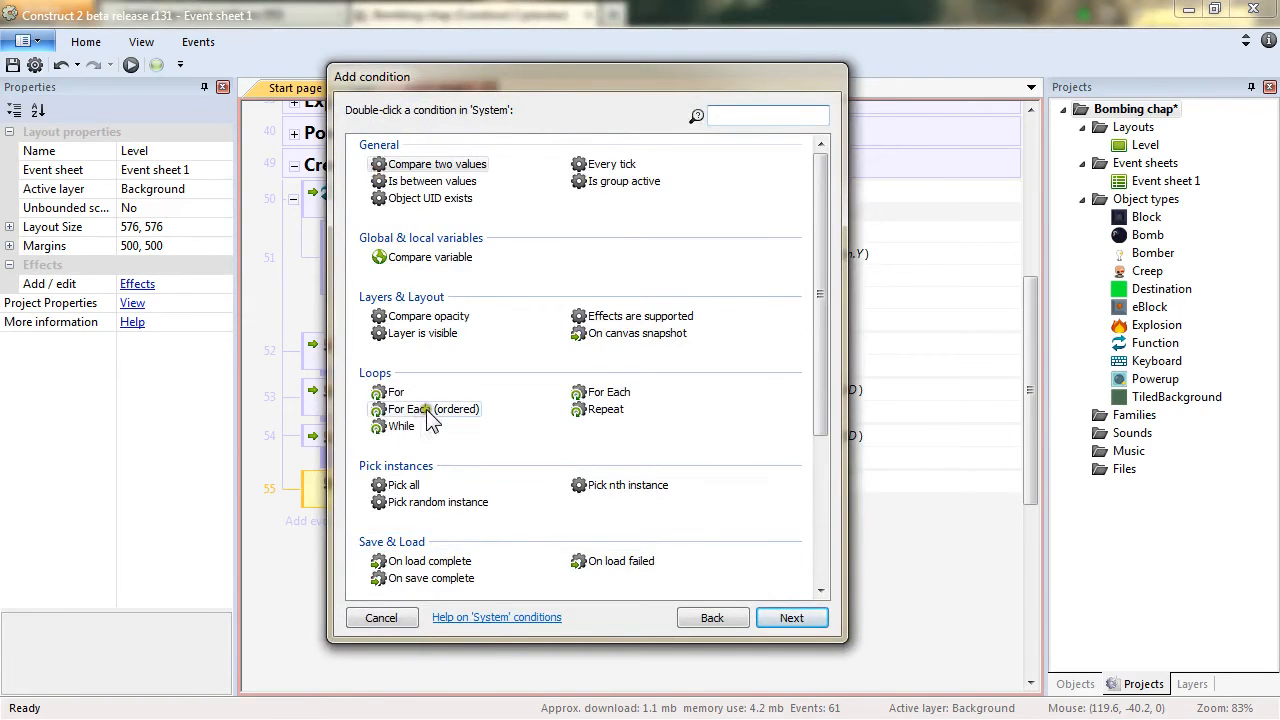
double_click(600, 392)
click(725, 356)
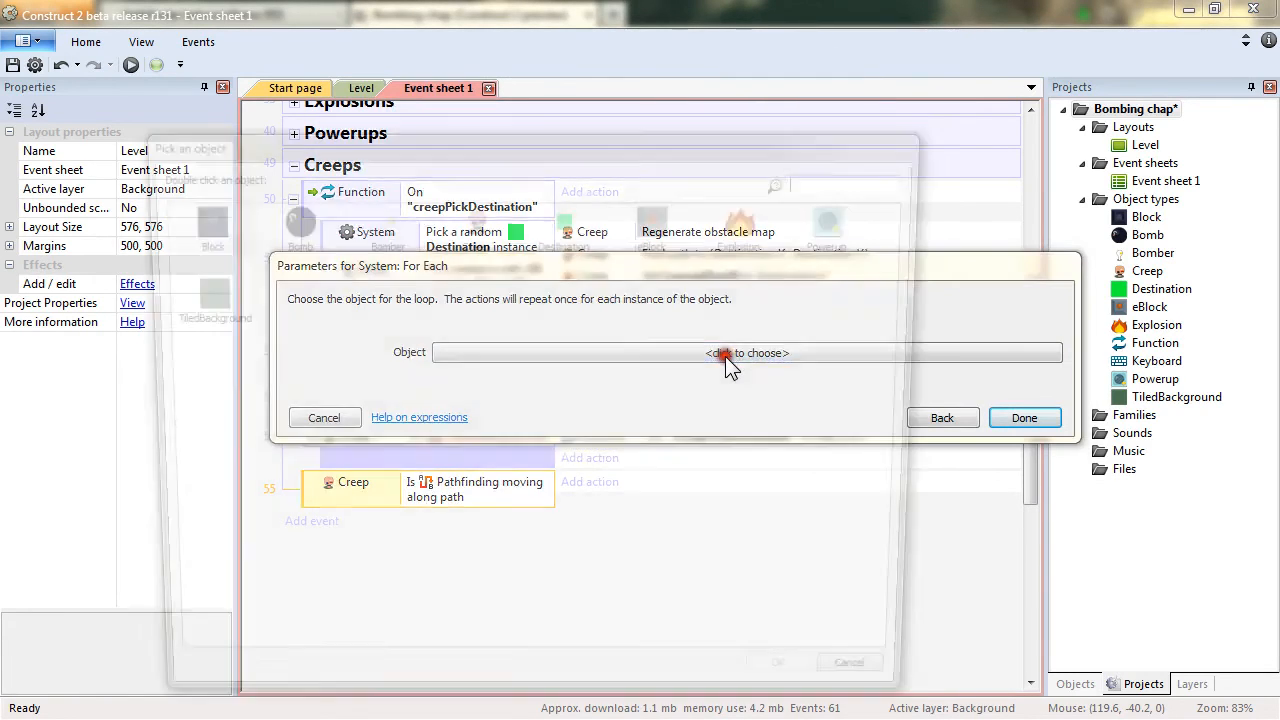
double_click(478, 250)
click(1024, 436)
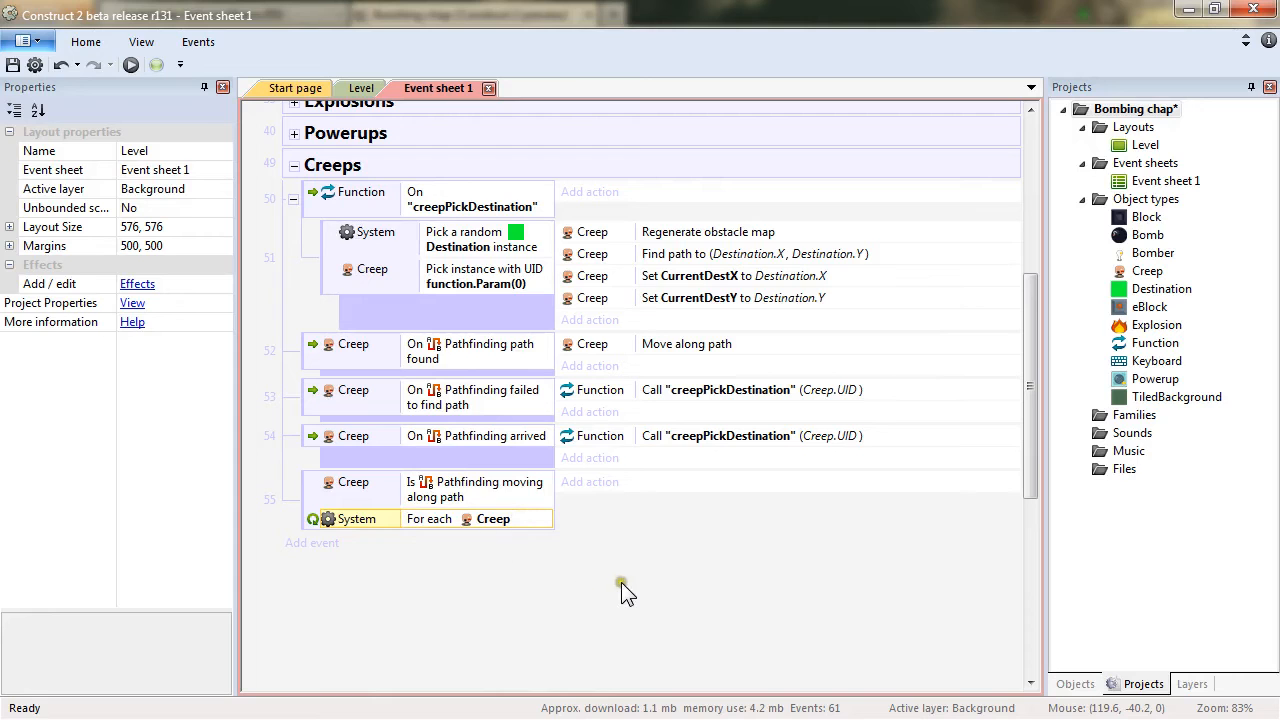
Add a sub-event comparing Creep.Pathfinding.MovingAngle greater than DIR_UP - 25.
right_click(310, 489)
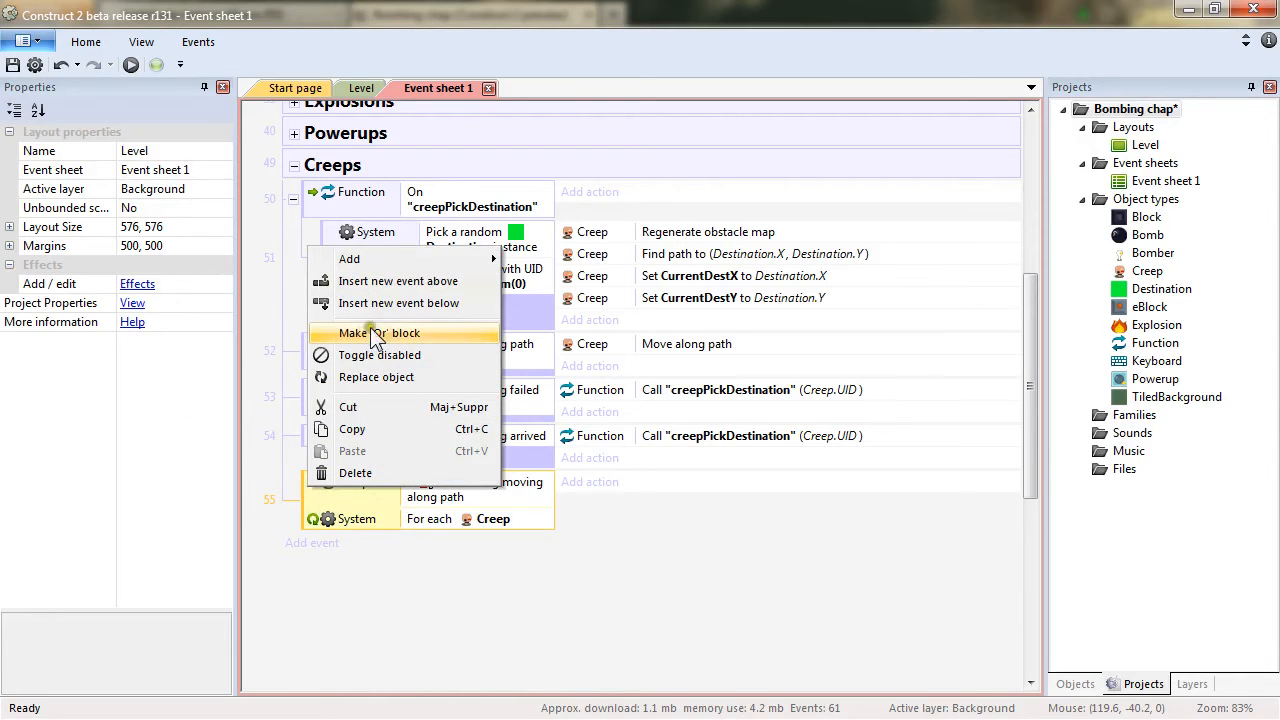
mouse_move(446, 258)
click(578, 303)
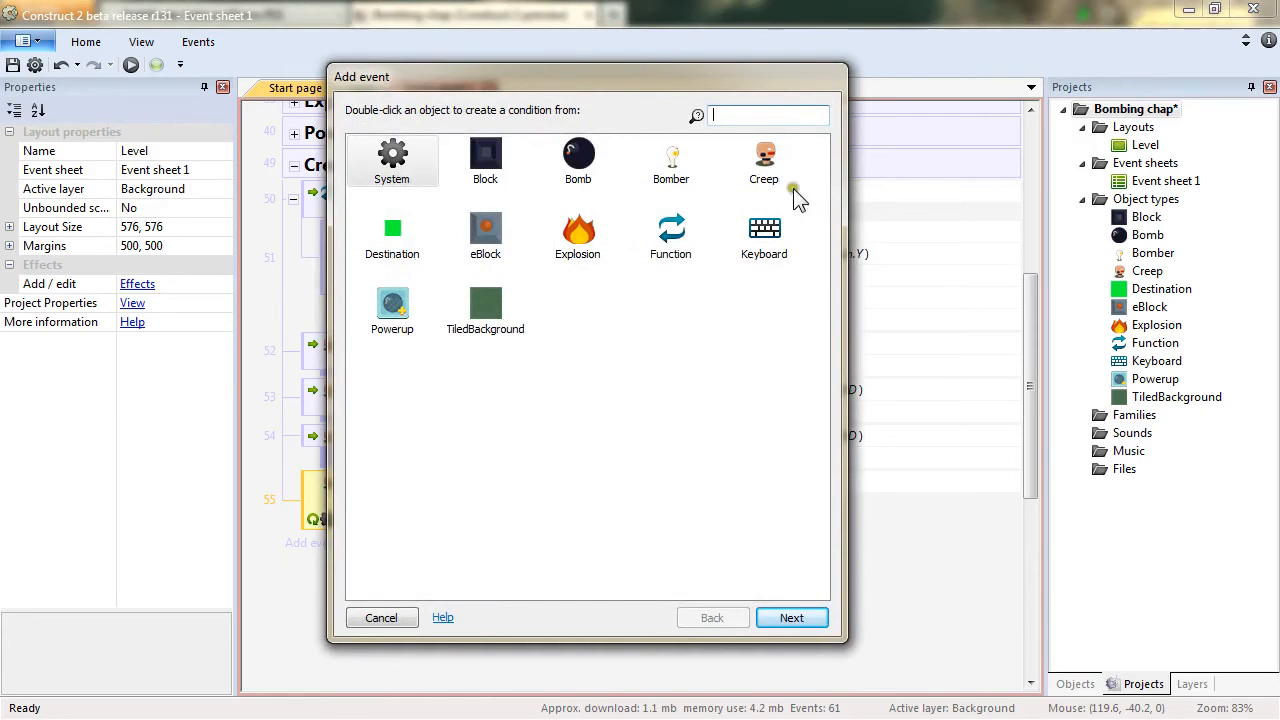
double_click(393, 150)
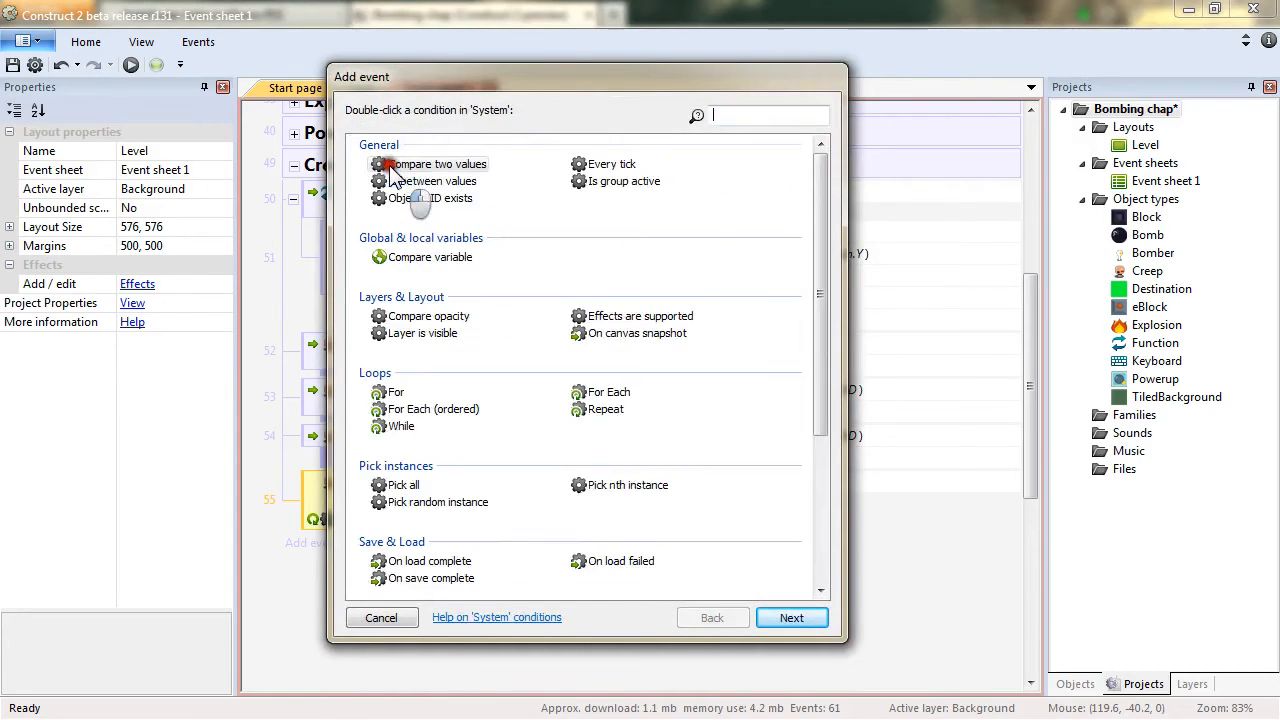
double_click(458, 164)
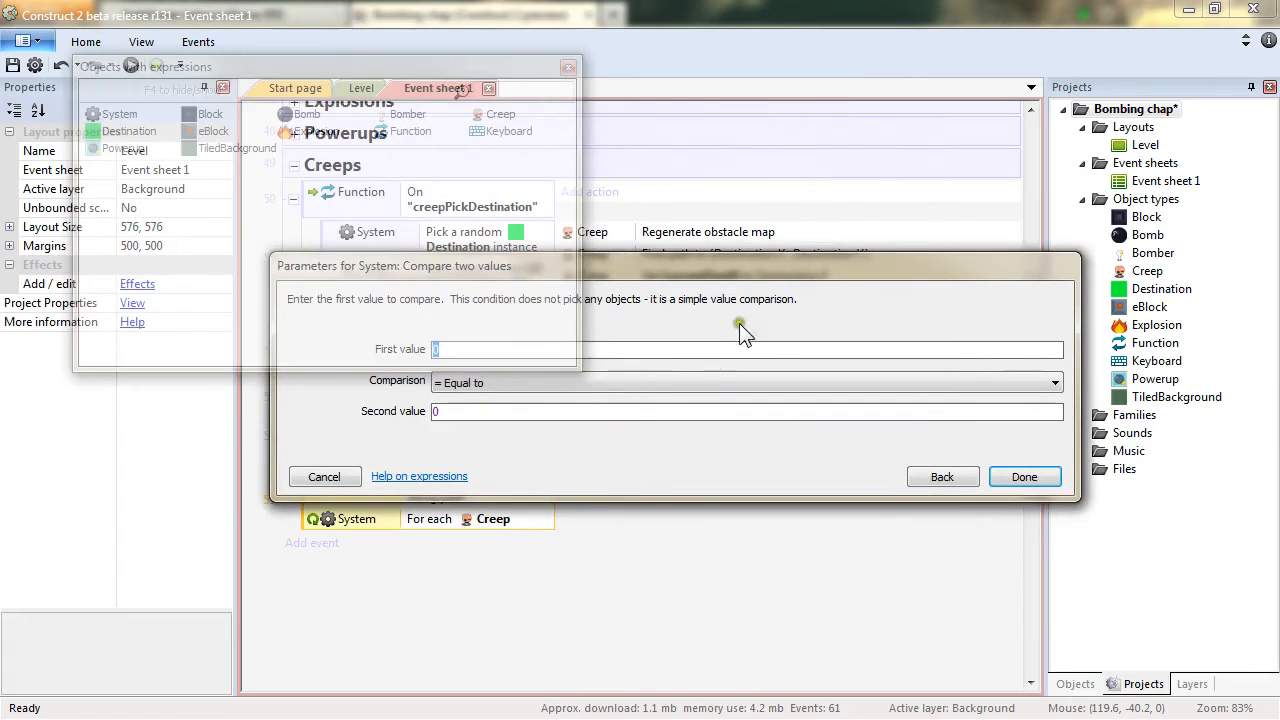
drag(747, 265, 808, 373)
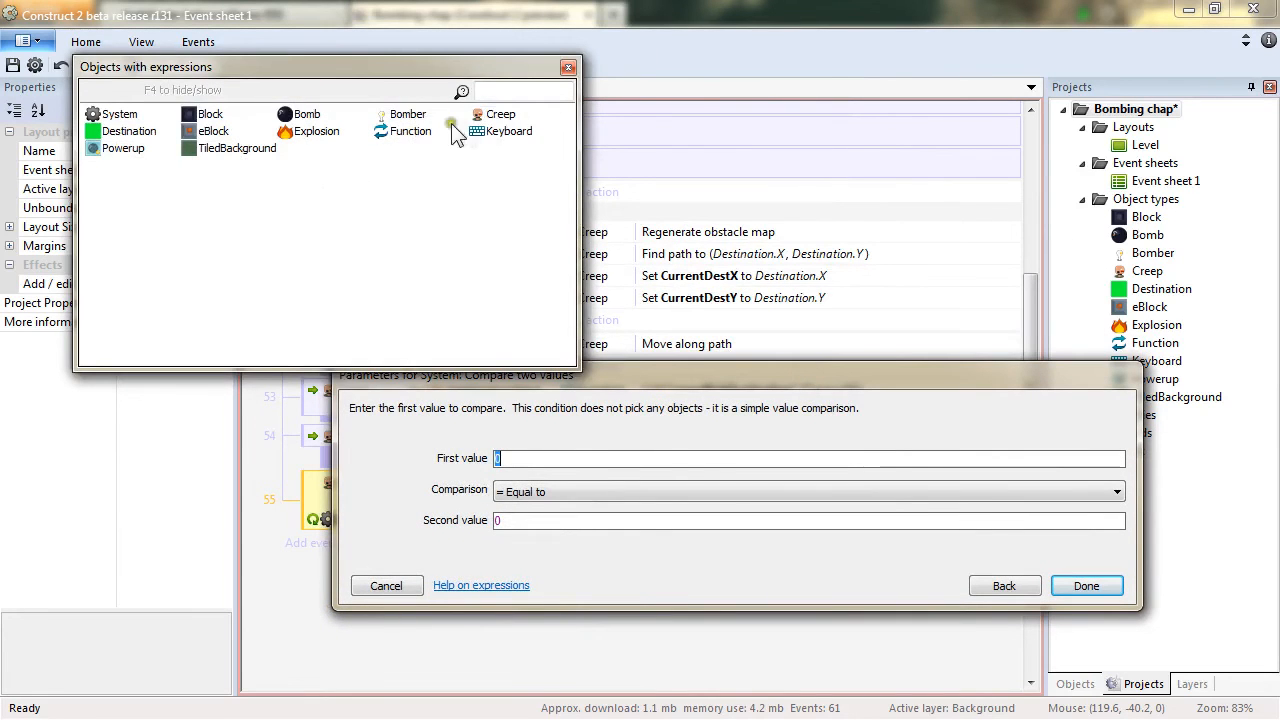
double_click(480, 118)
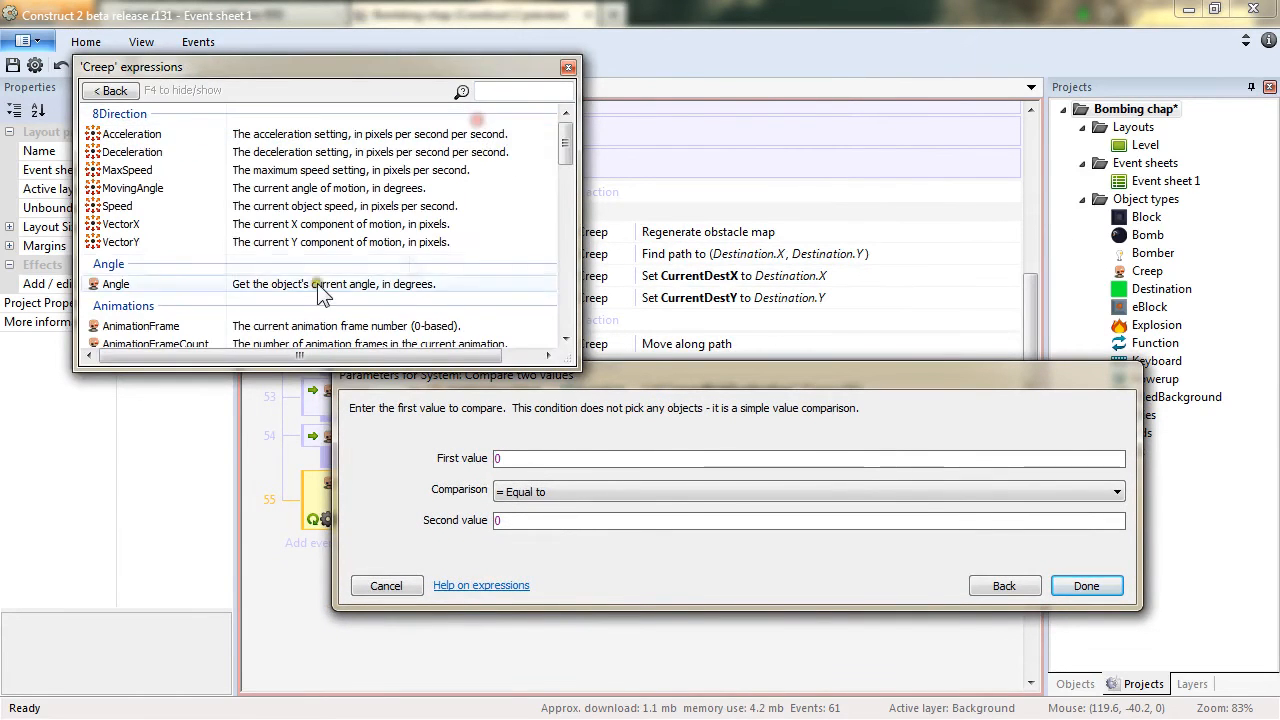
drag(570, 137, 587, 232)
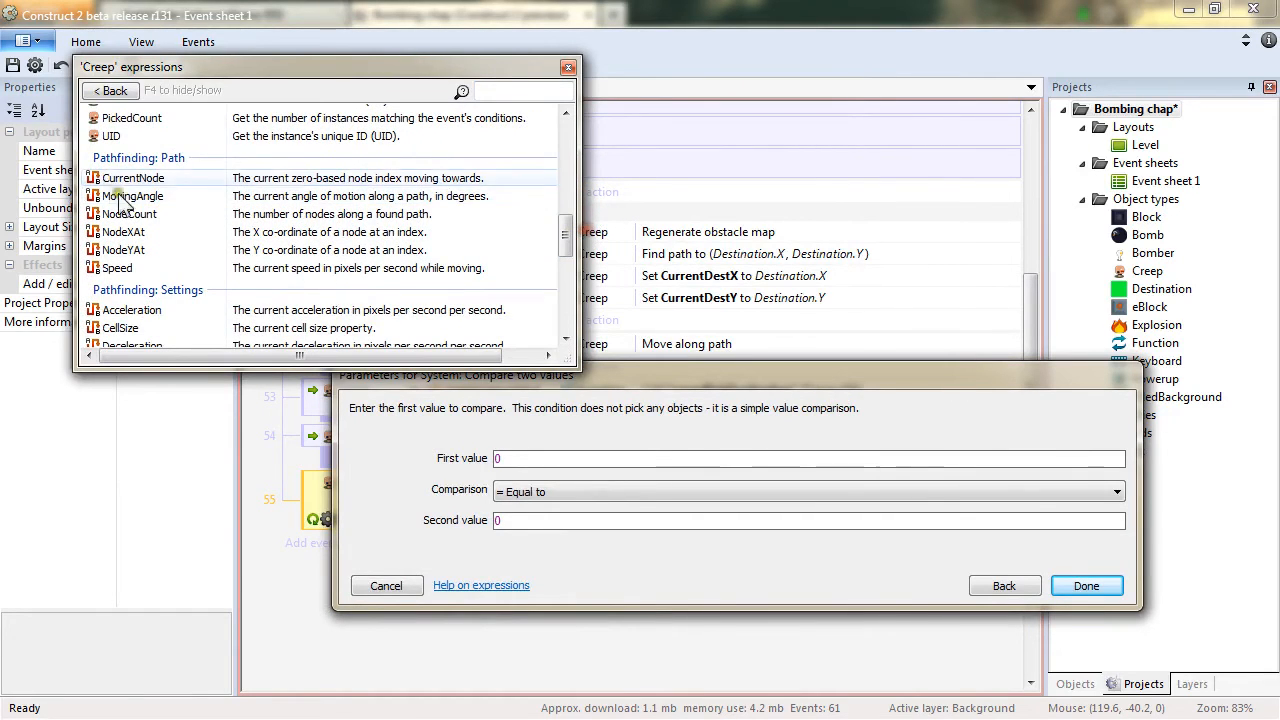
click(150, 197)
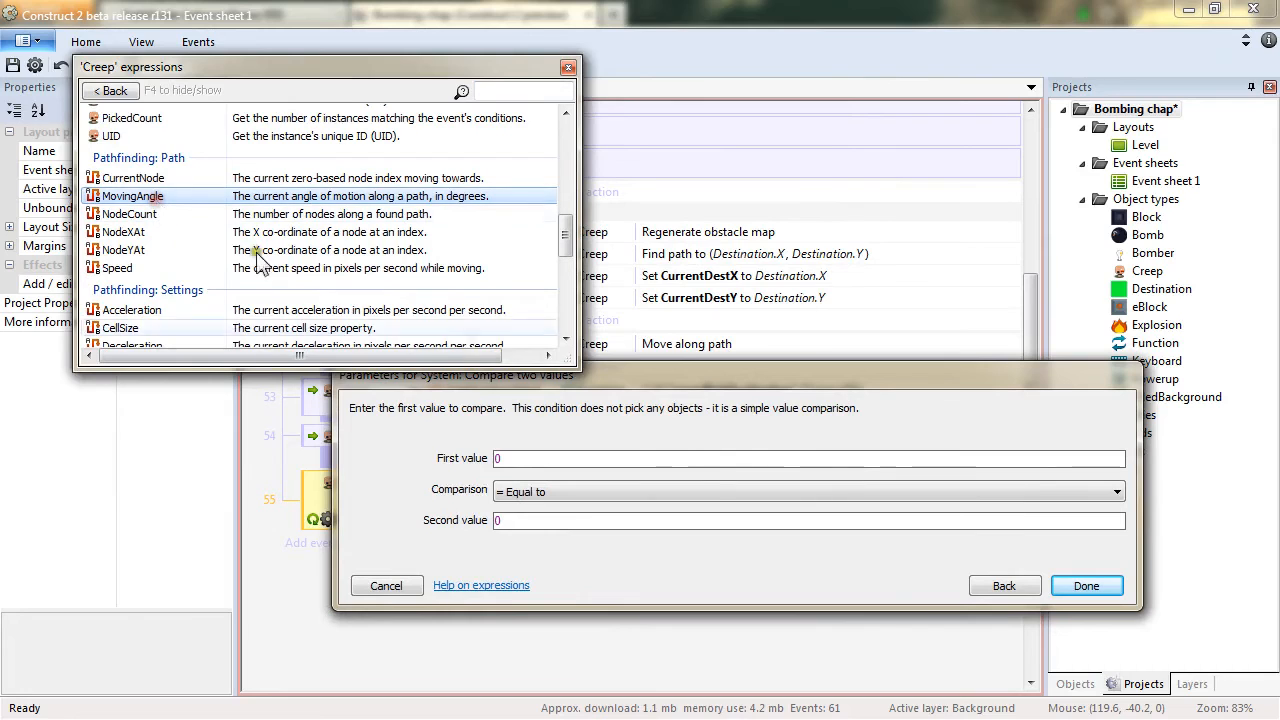
double_click(211, 196)
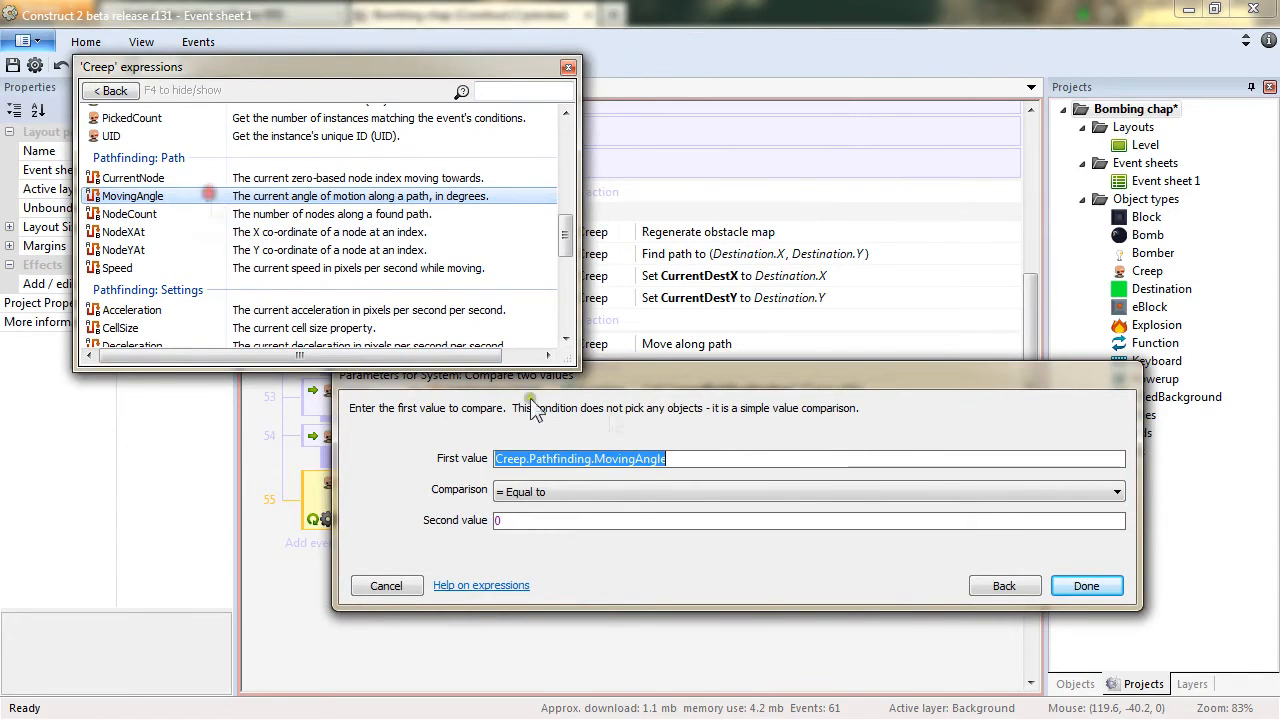
click(587, 492)
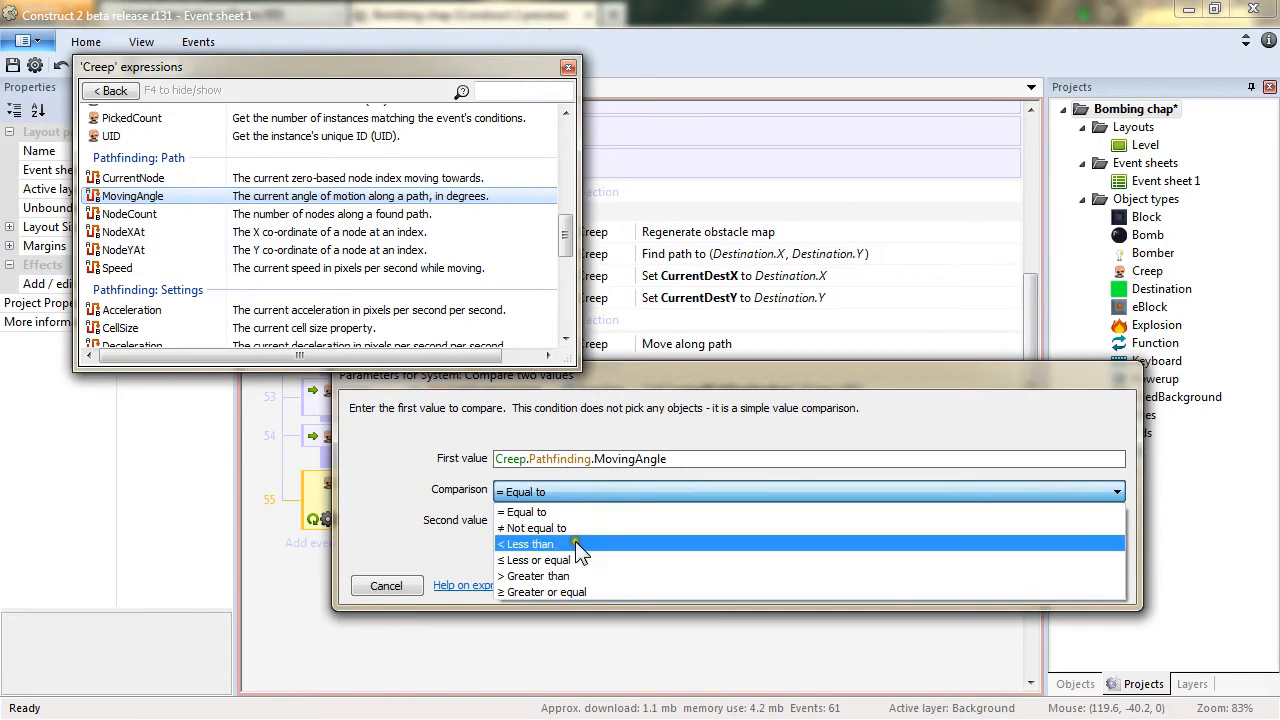
click(571, 575)
click(483, 519)
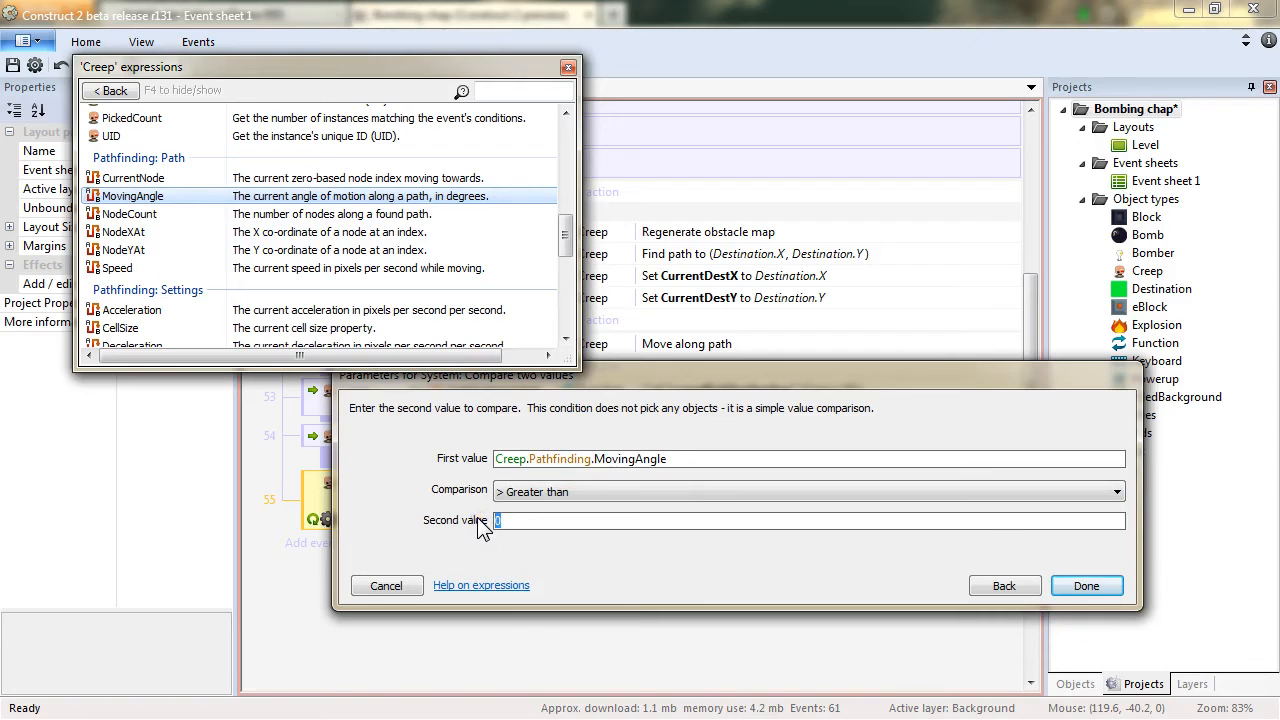
text(DIR_UP)
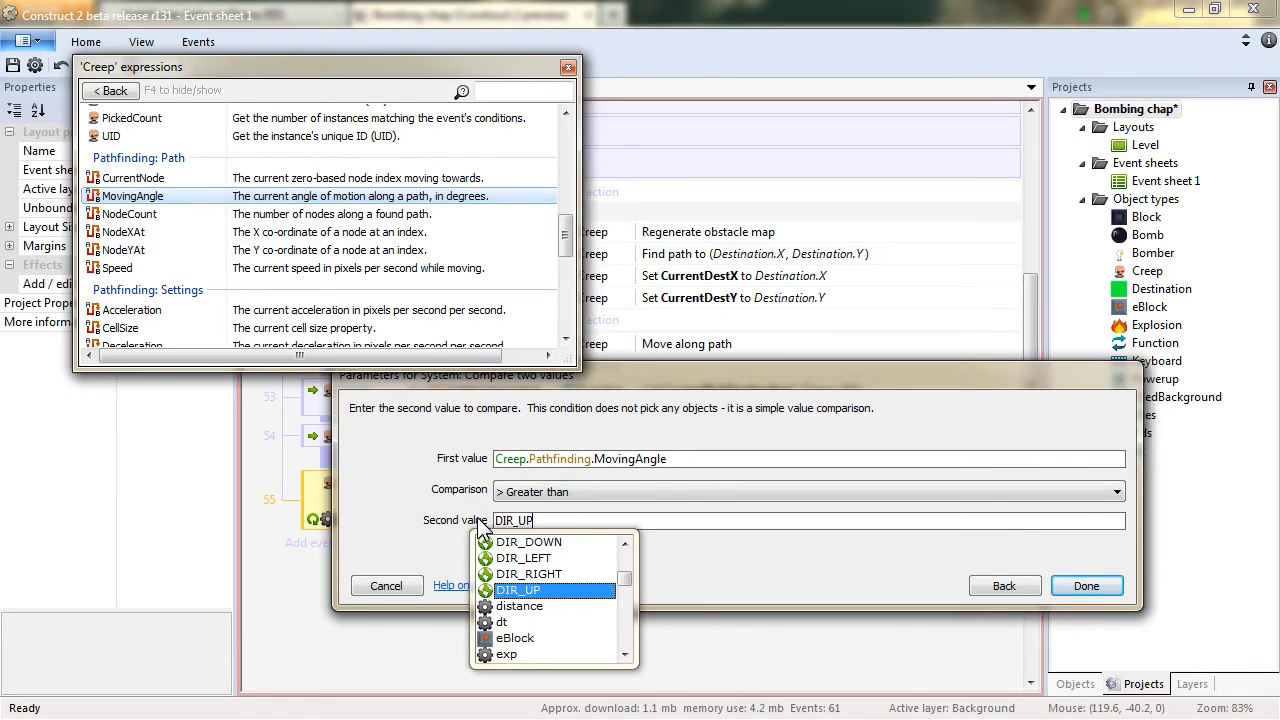
key(Escape)
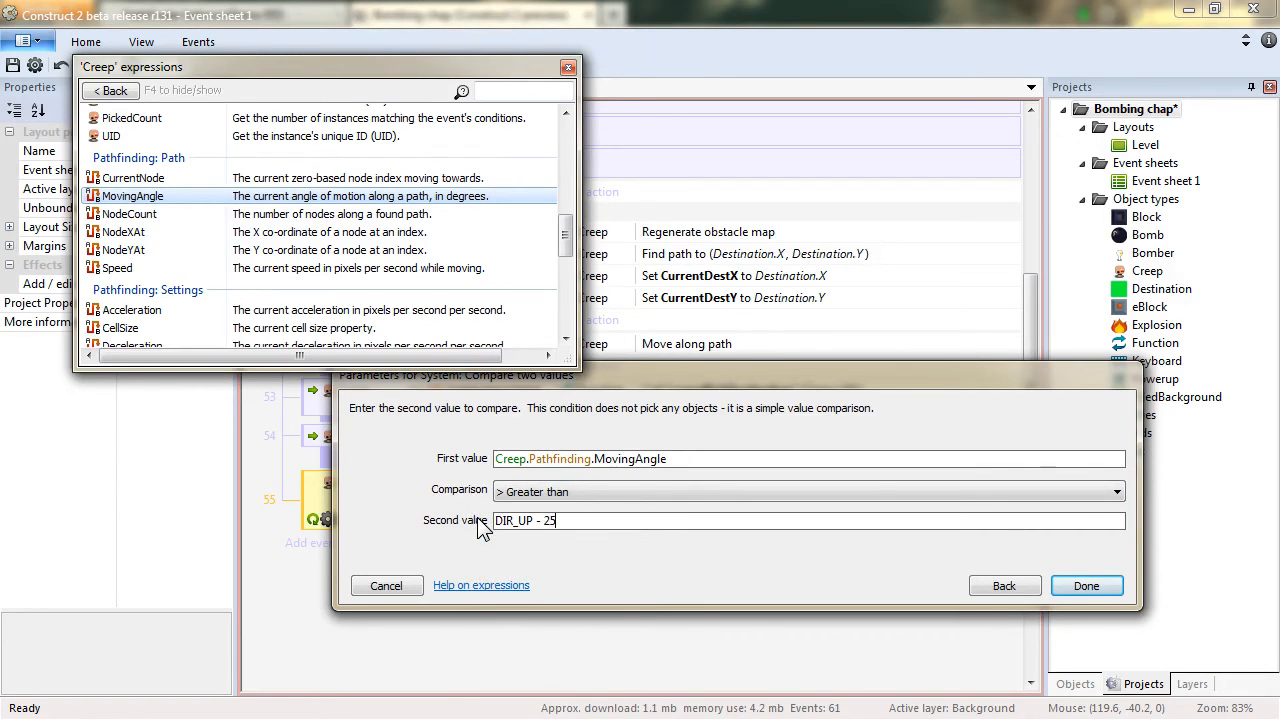
key(Return)
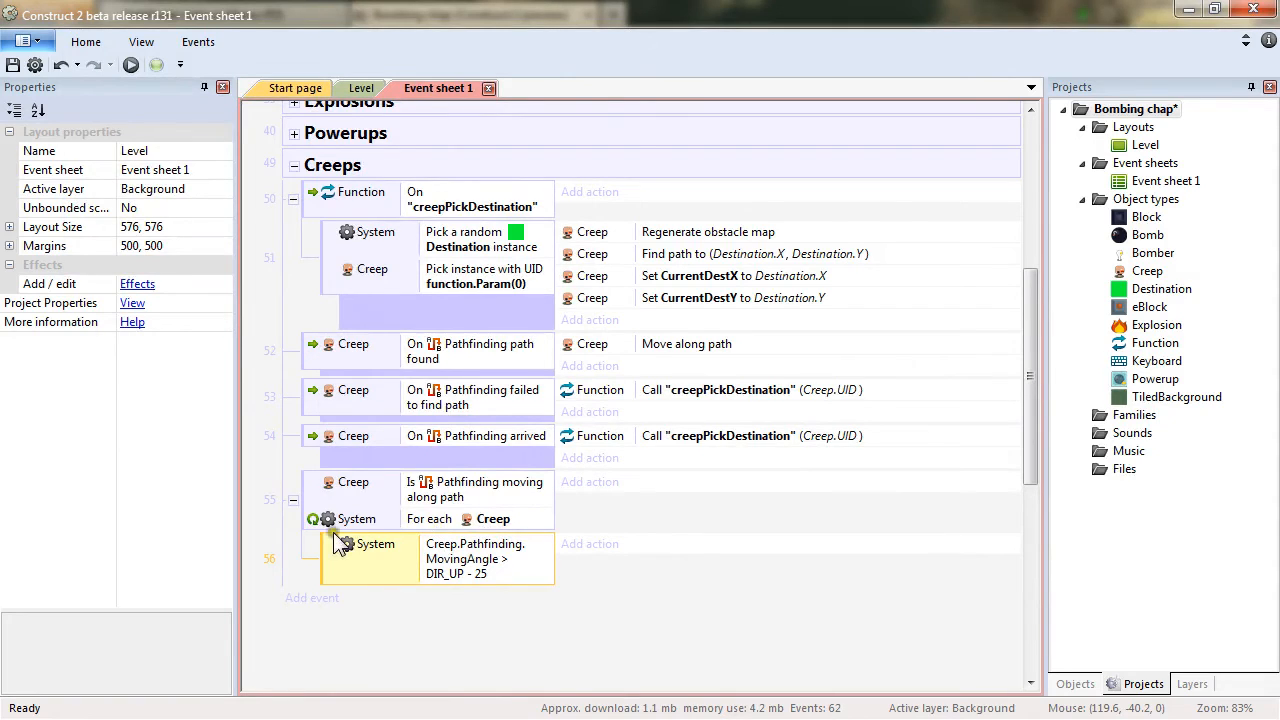
Duplicate that condition and change it to Creep.Pathfinding.MovingAngle less than DIR_UP + 25.
ctrl+drag(399, 576, 447, 615)
double_click(503, 618)
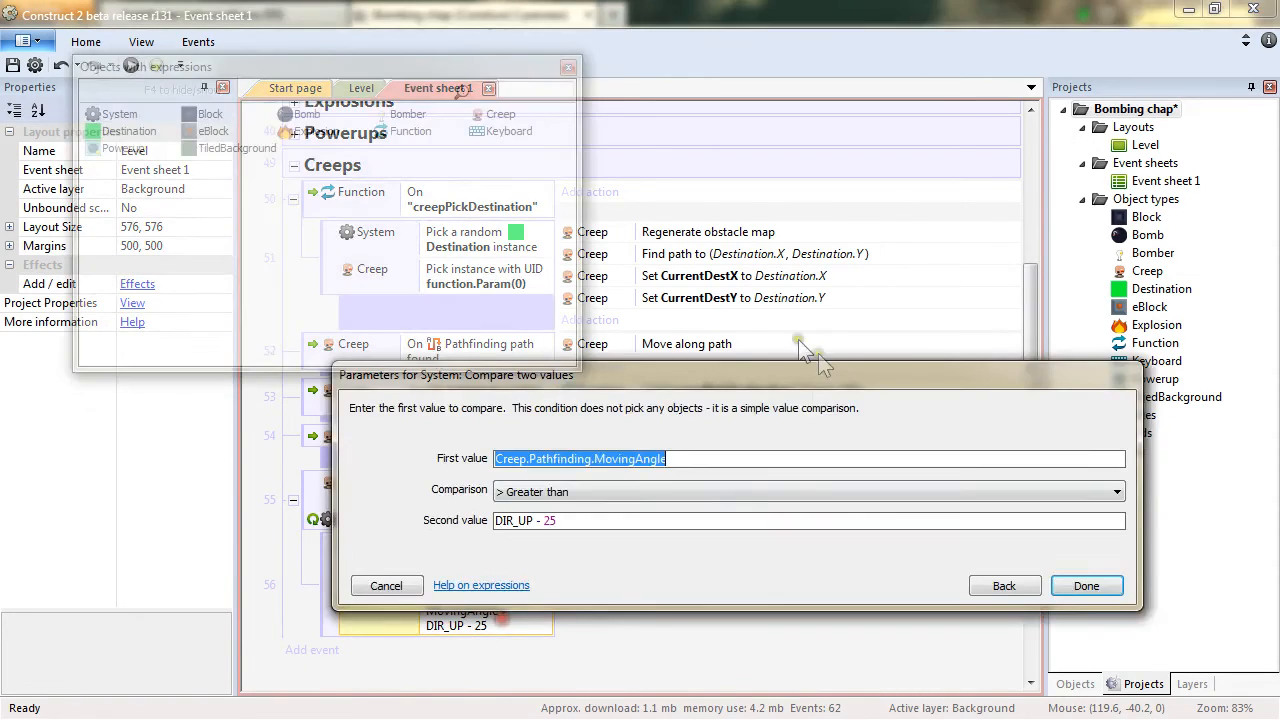
click(571, 485)
click(545, 539)
click(537, 522)
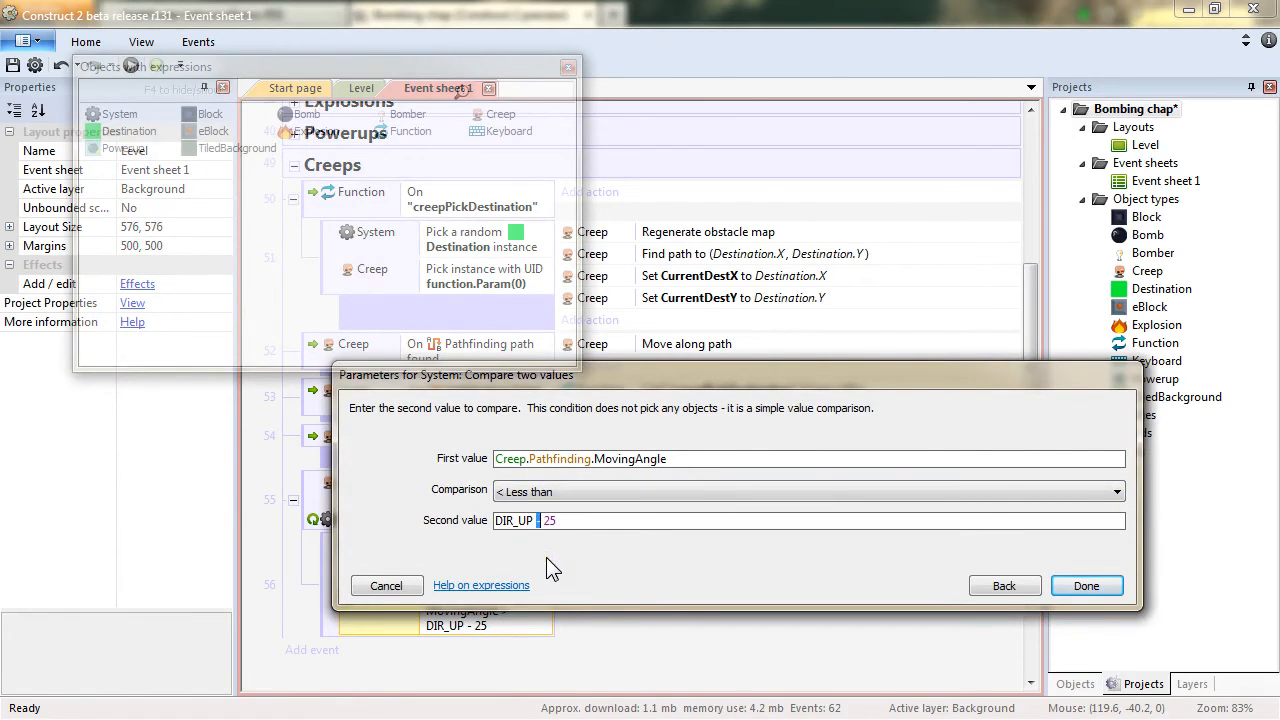
key(Return)
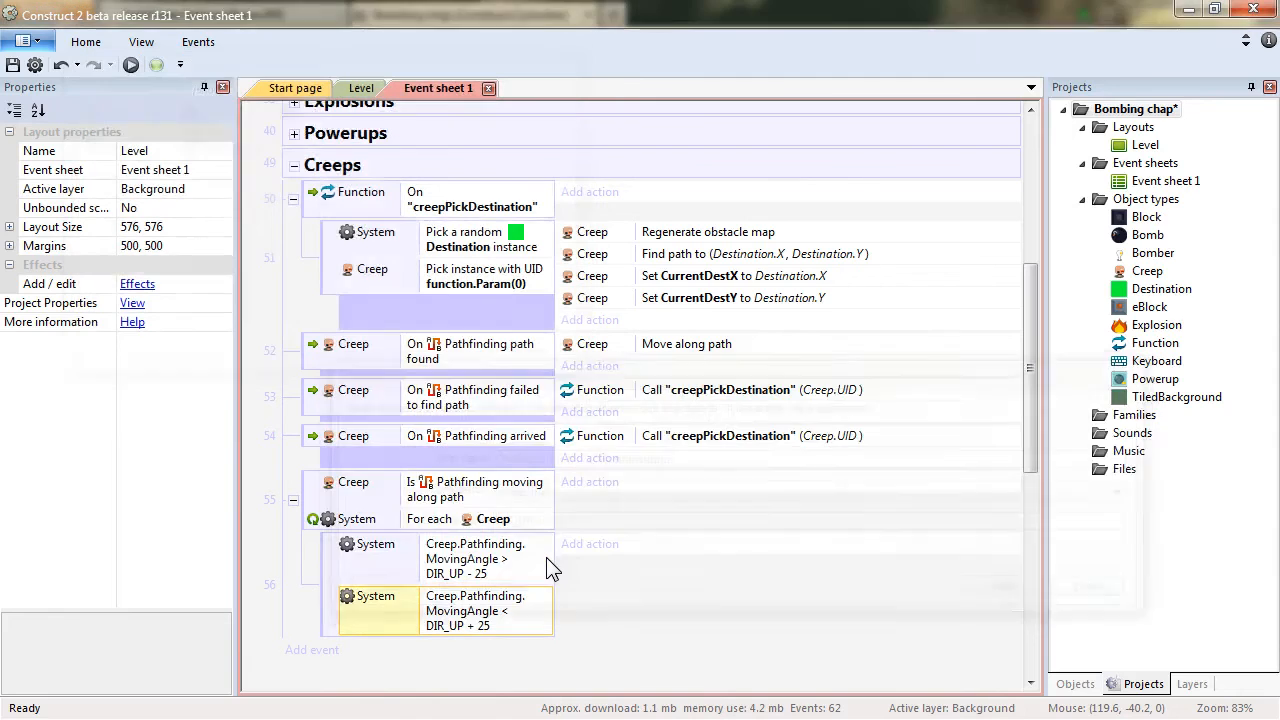
Review the Level layout and the direction global constants at the top of the event sheet.
drag(554, 573, 630, 546)
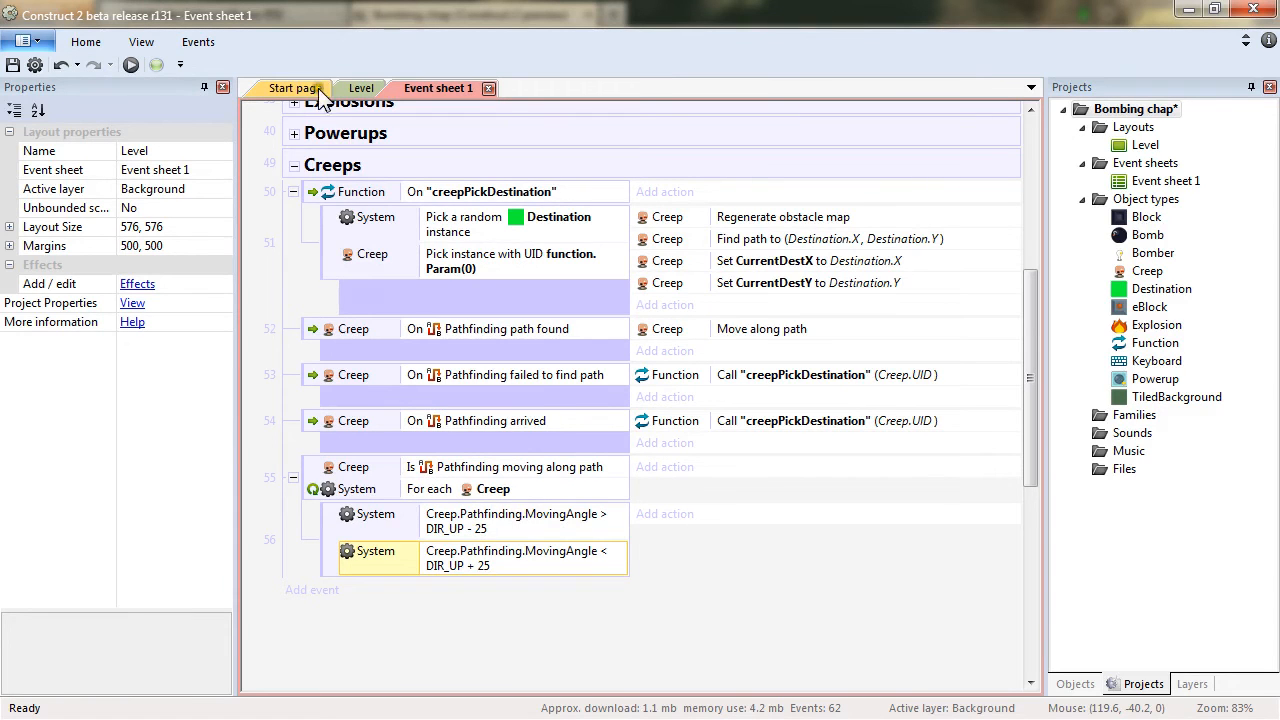
click(357, 88)
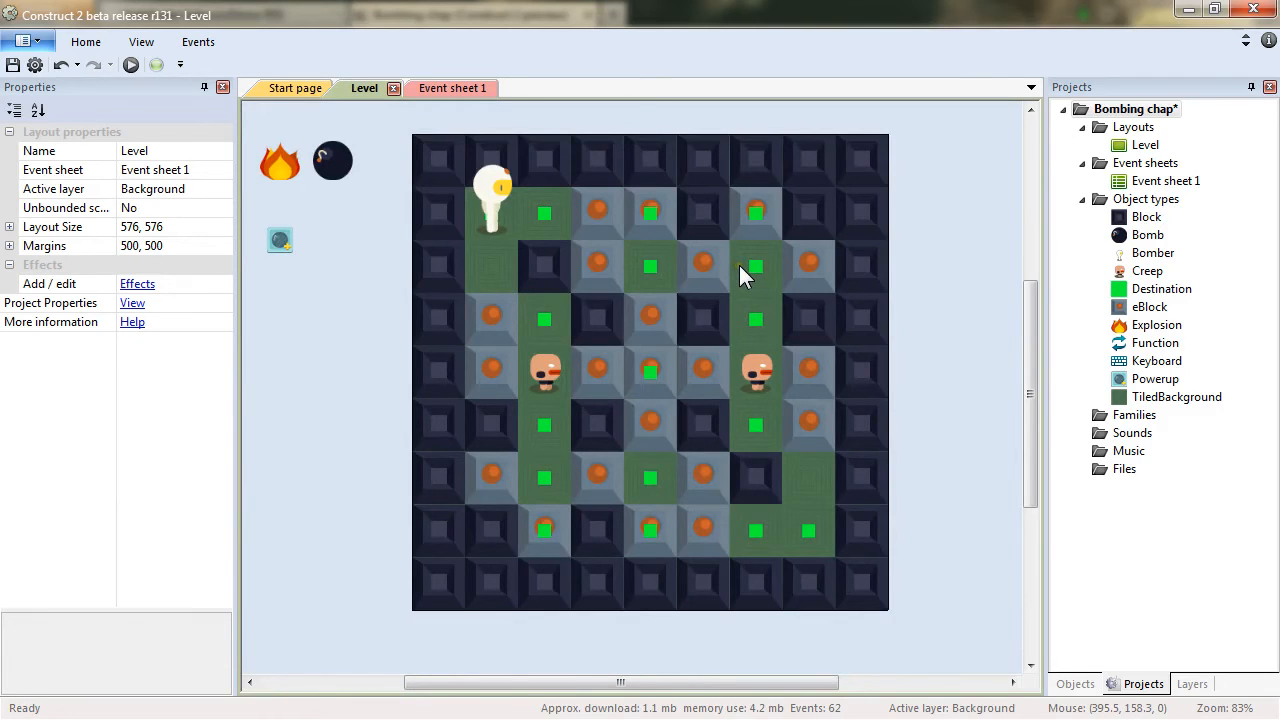
click(486, 86)
scroll(1028, 329, up, 5)
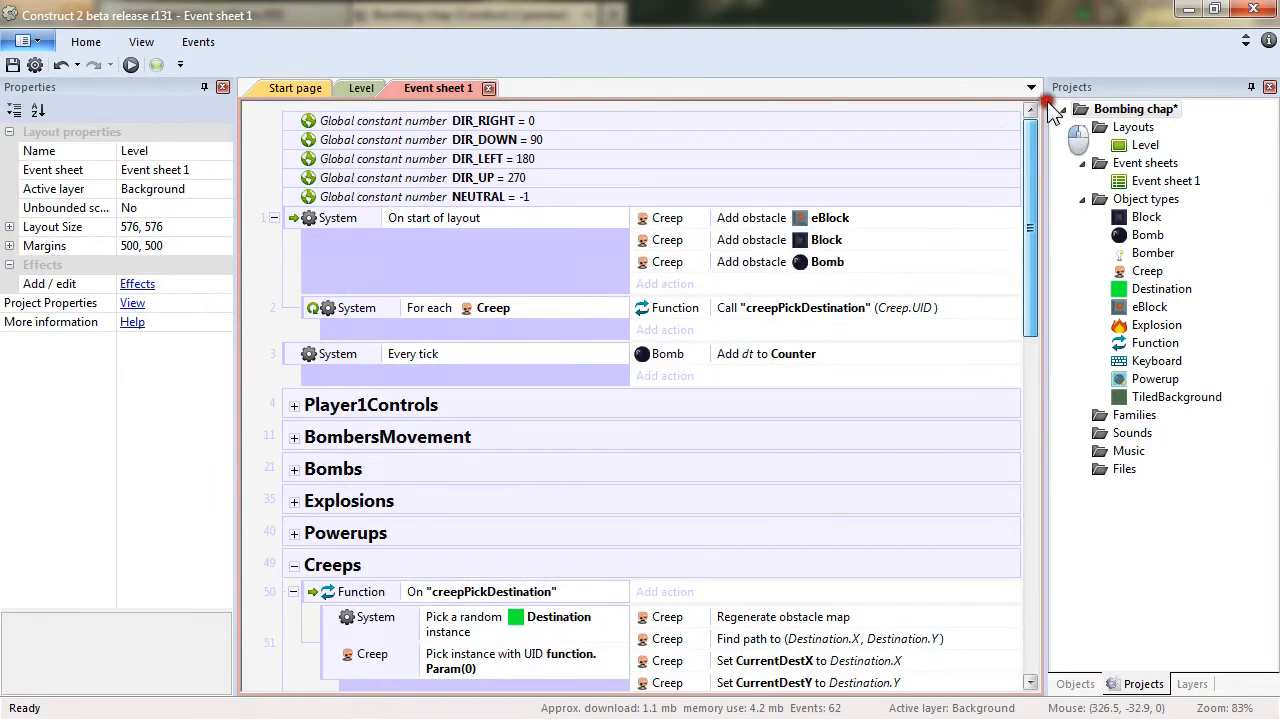
click(509, 178)
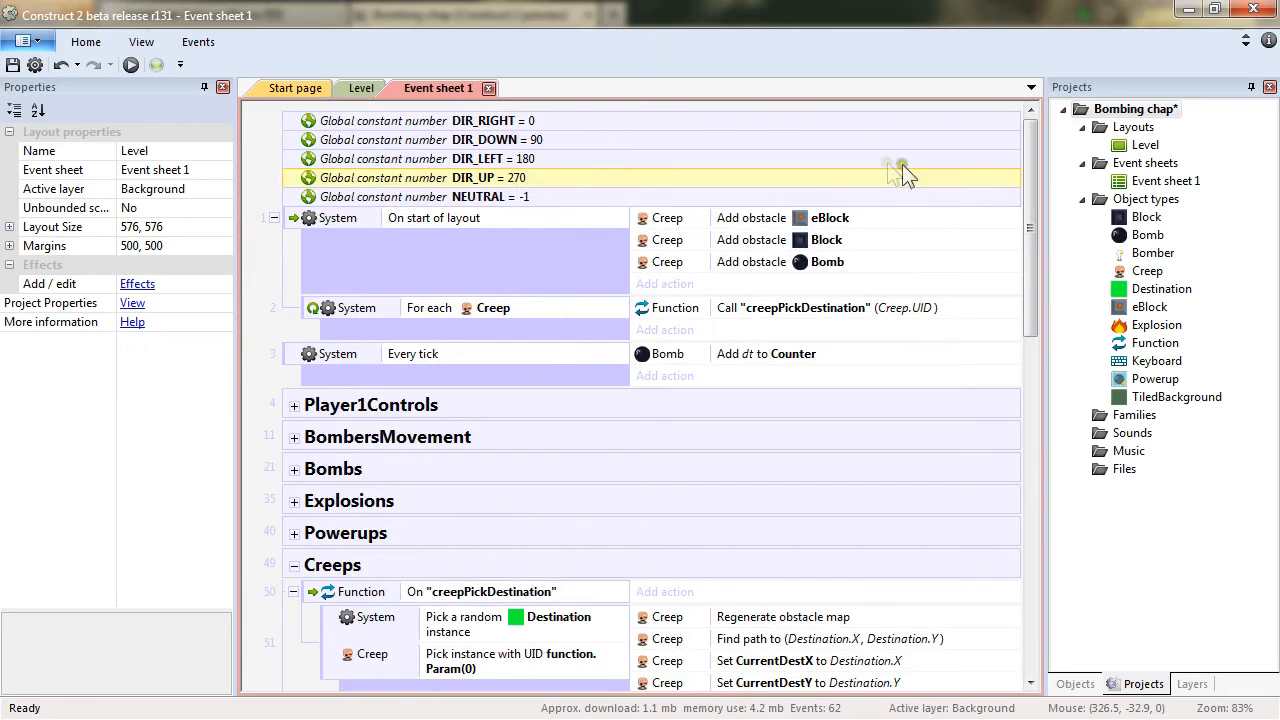
drag(1031, 211, 1040, 444)
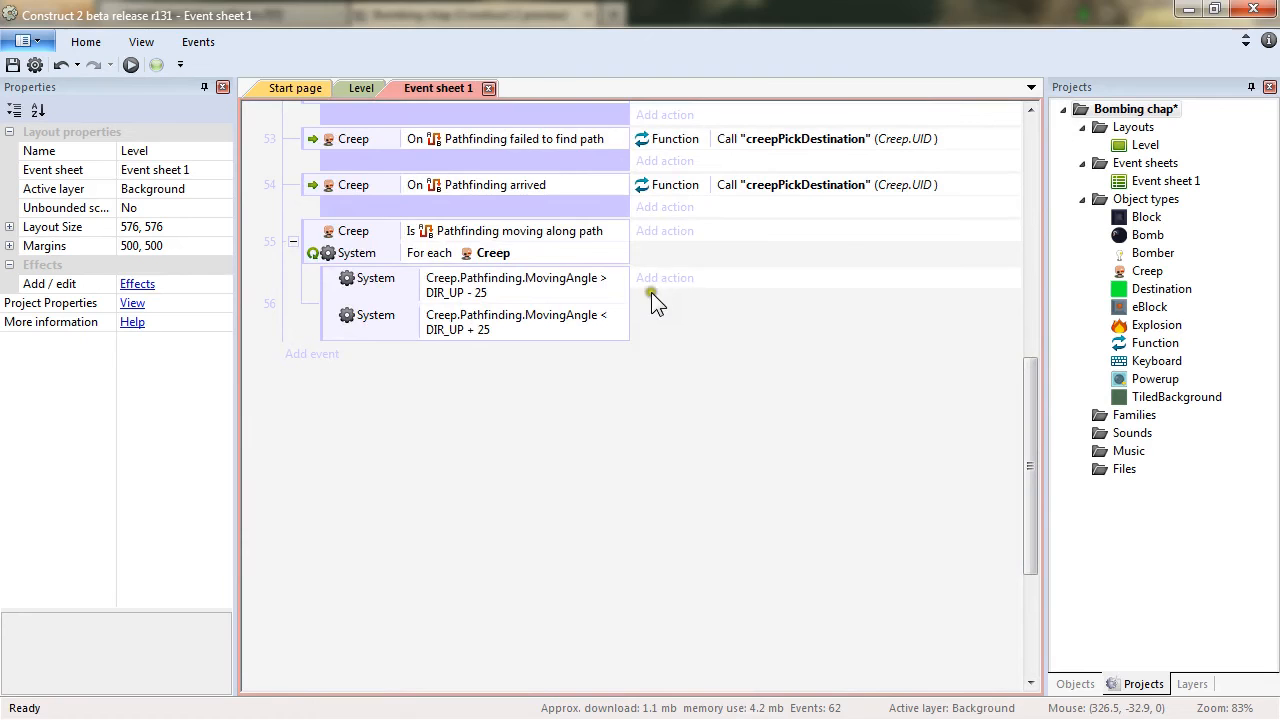
Add an action setting the Creep animation to "Up" in the up-direction sub-event, then preview the game.
double_click(690, 318)
double_click(758, 159)
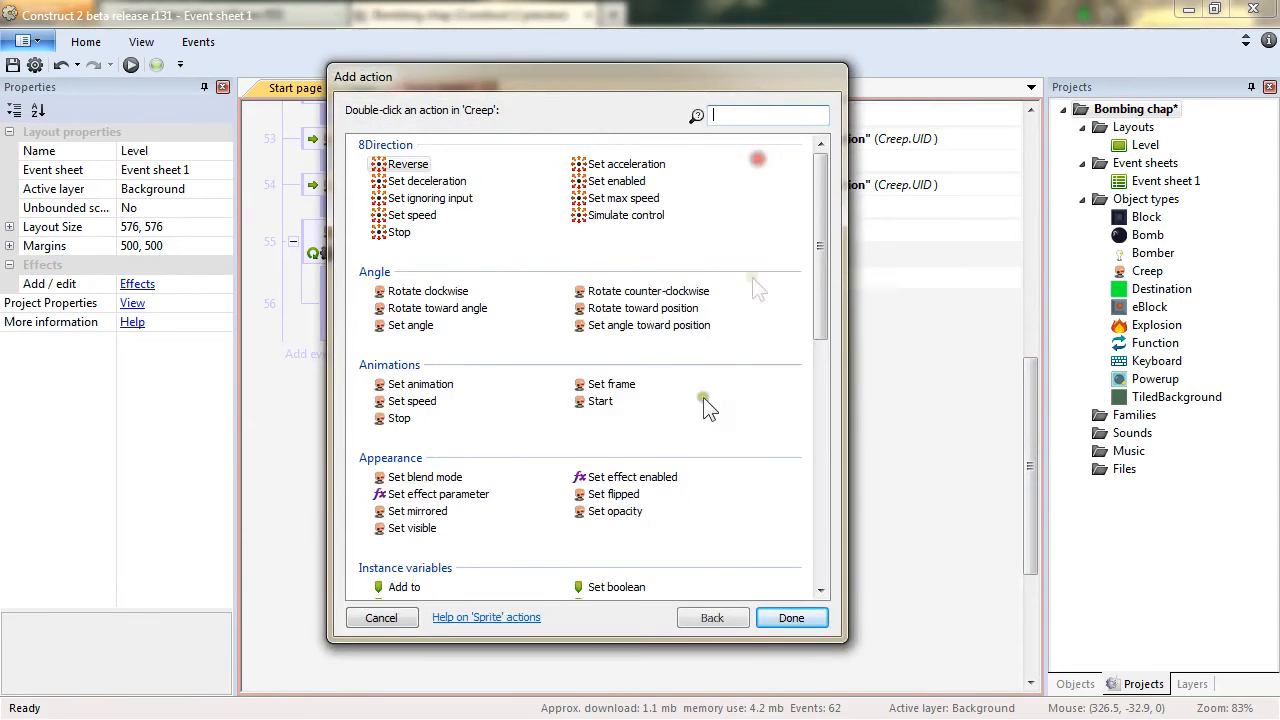
double_click(433, 387)
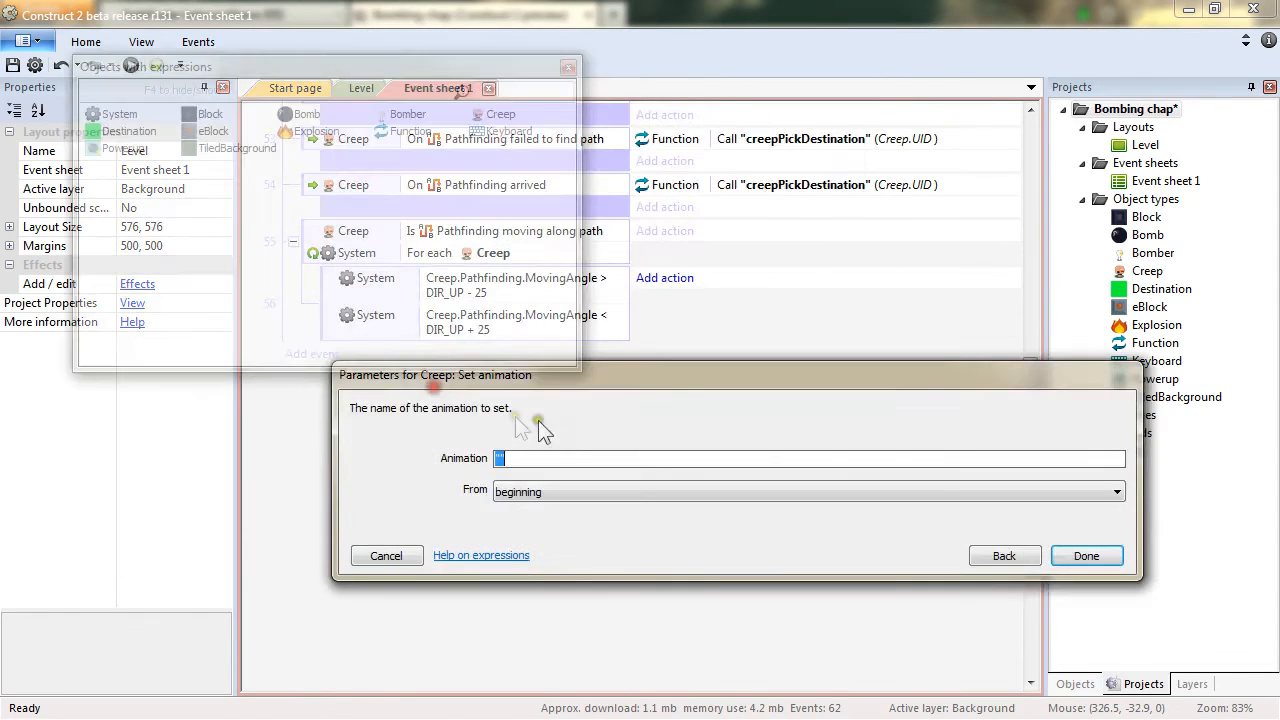
text("Up)
key(Return)
key(F5)
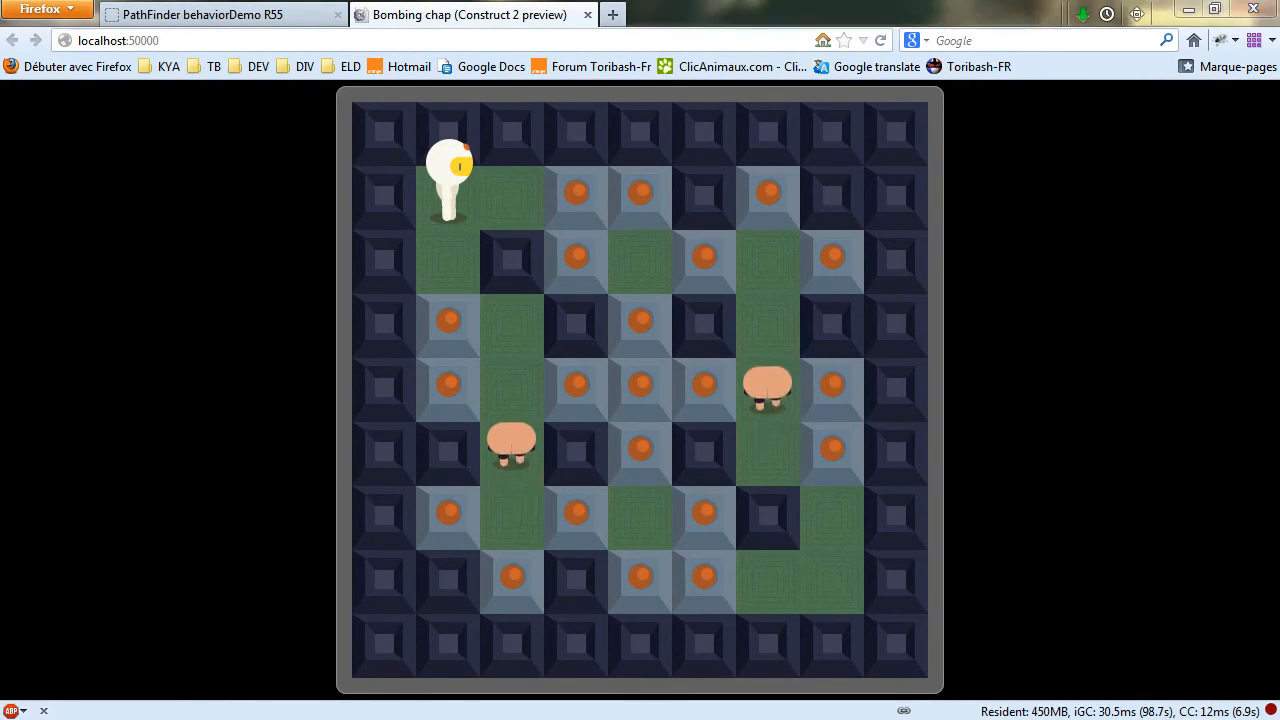
key(alt+Tab)
Duplicate the up-direction sub-event and change both its angle conditions to use DIR_DOWN - 25 and DIR_DOWN + 25.
click(331, 326)
ctrl+drag(335, 287, 336, 350)
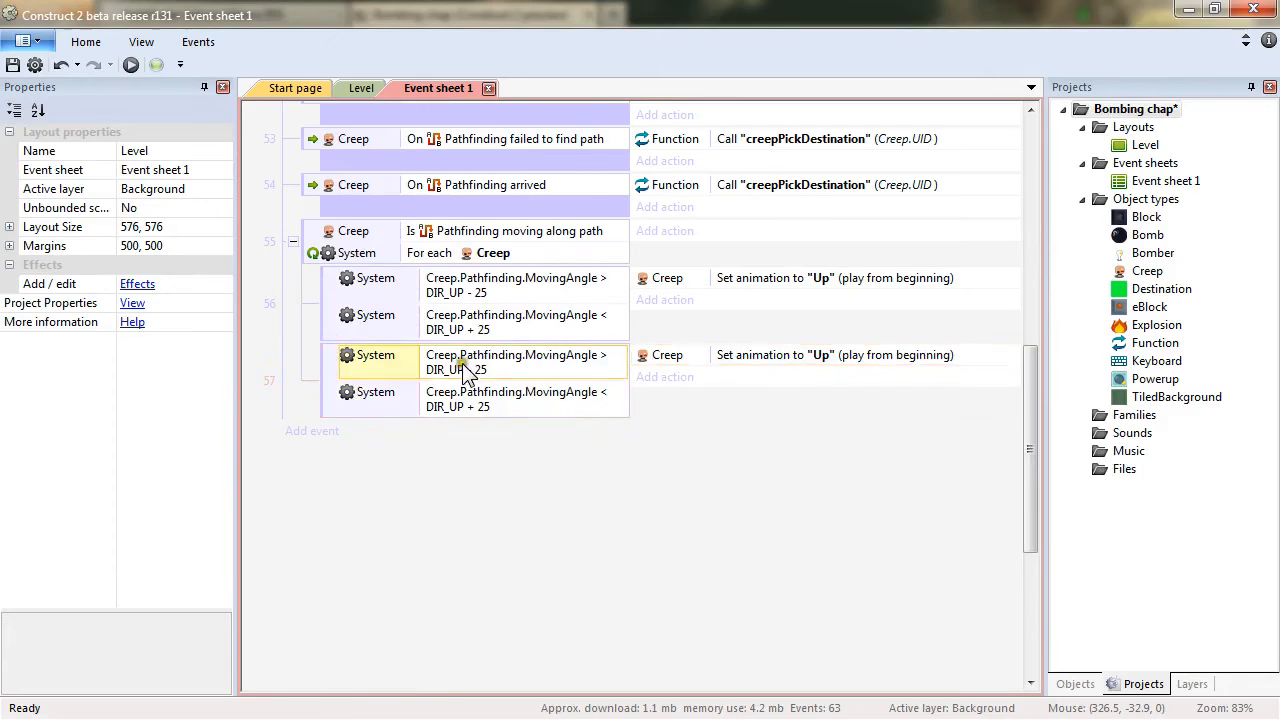
double_click(457, 360)
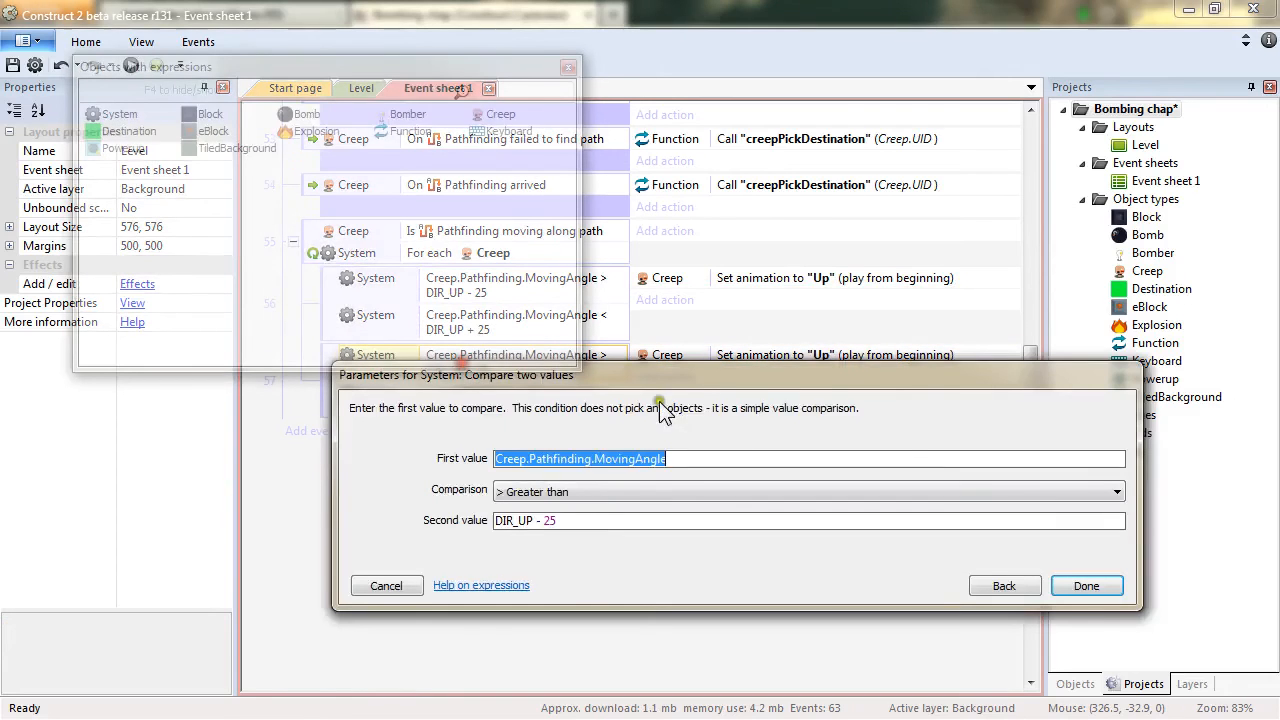
click(515, 521)
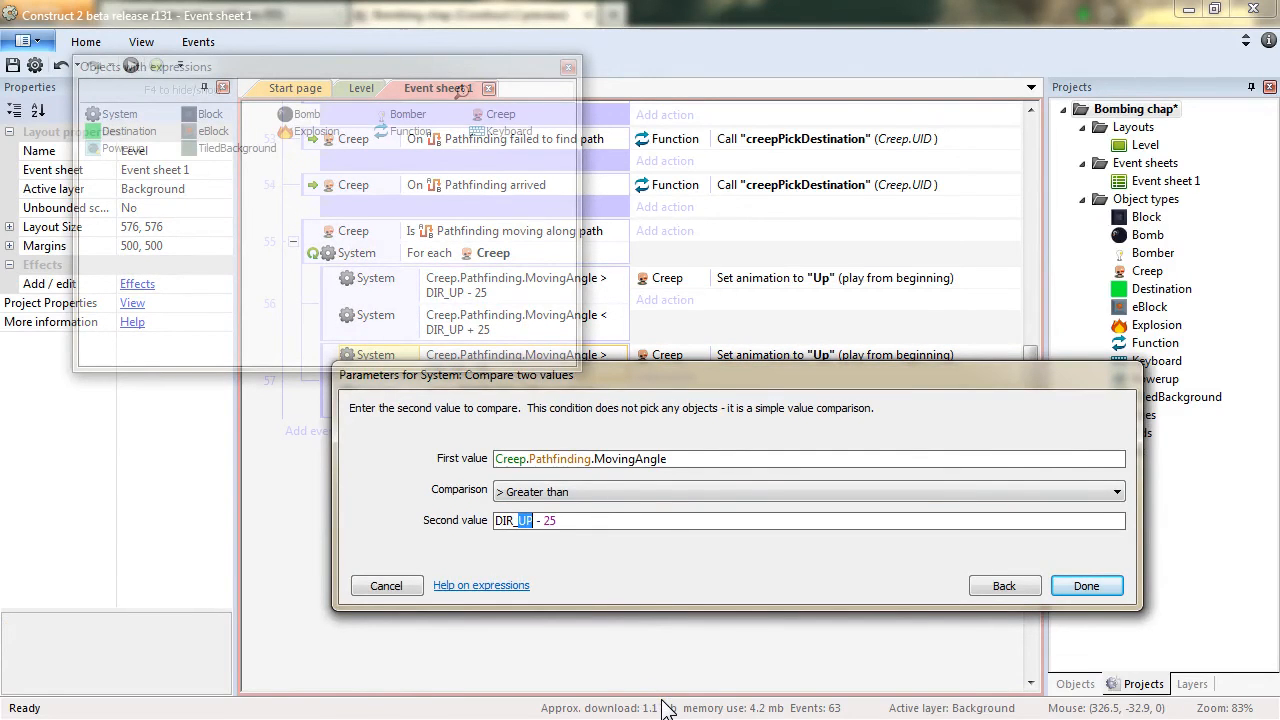
key(Return)
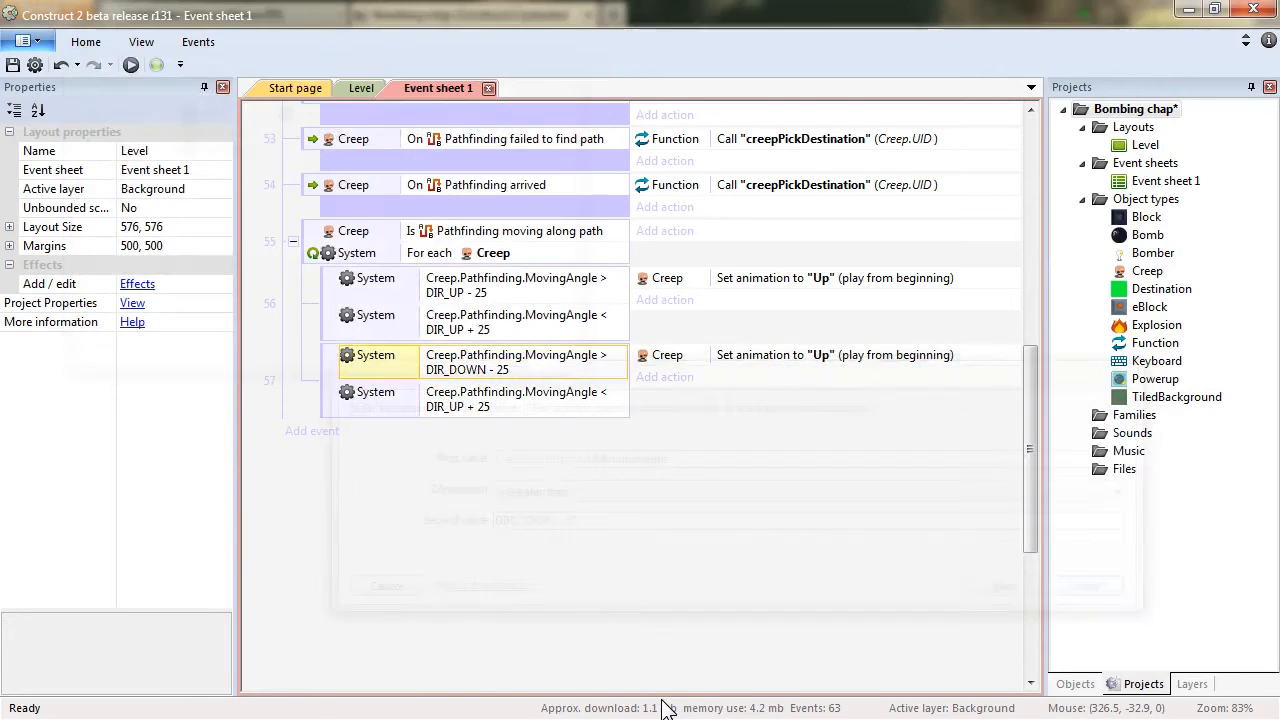
double_click(470, 398)
click(516, 520)
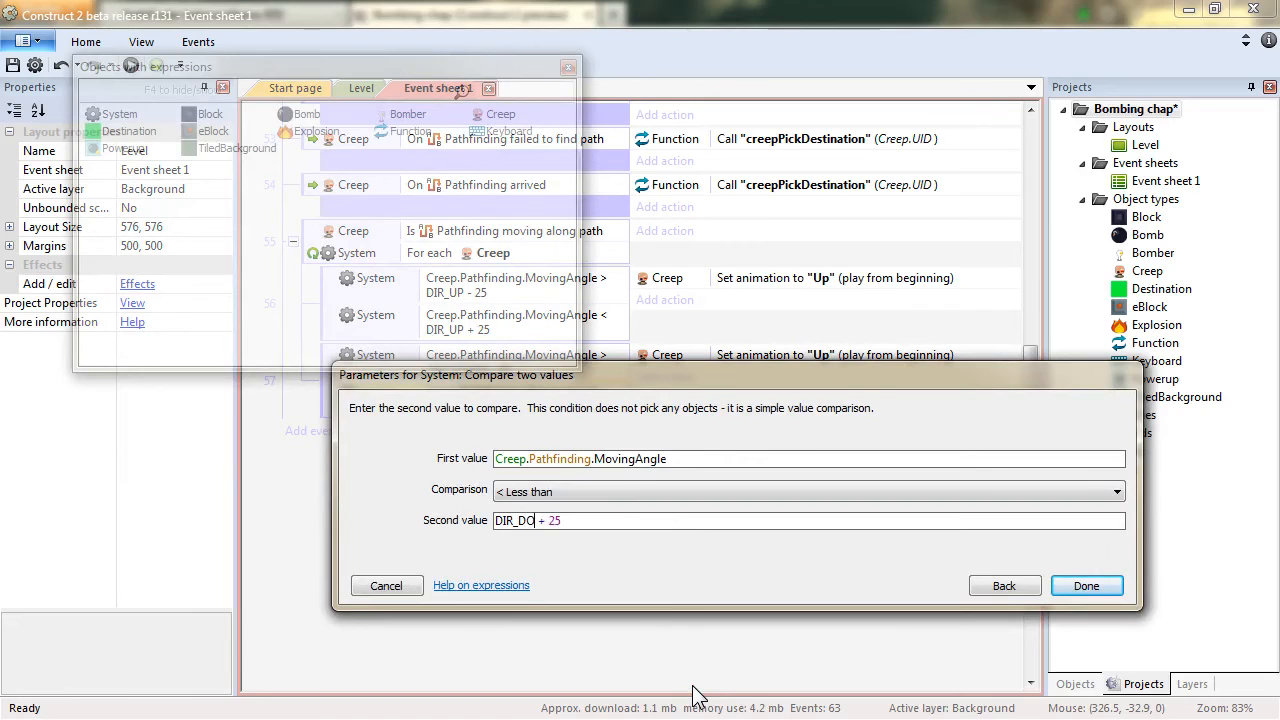
text(DOWN)
key(Return)
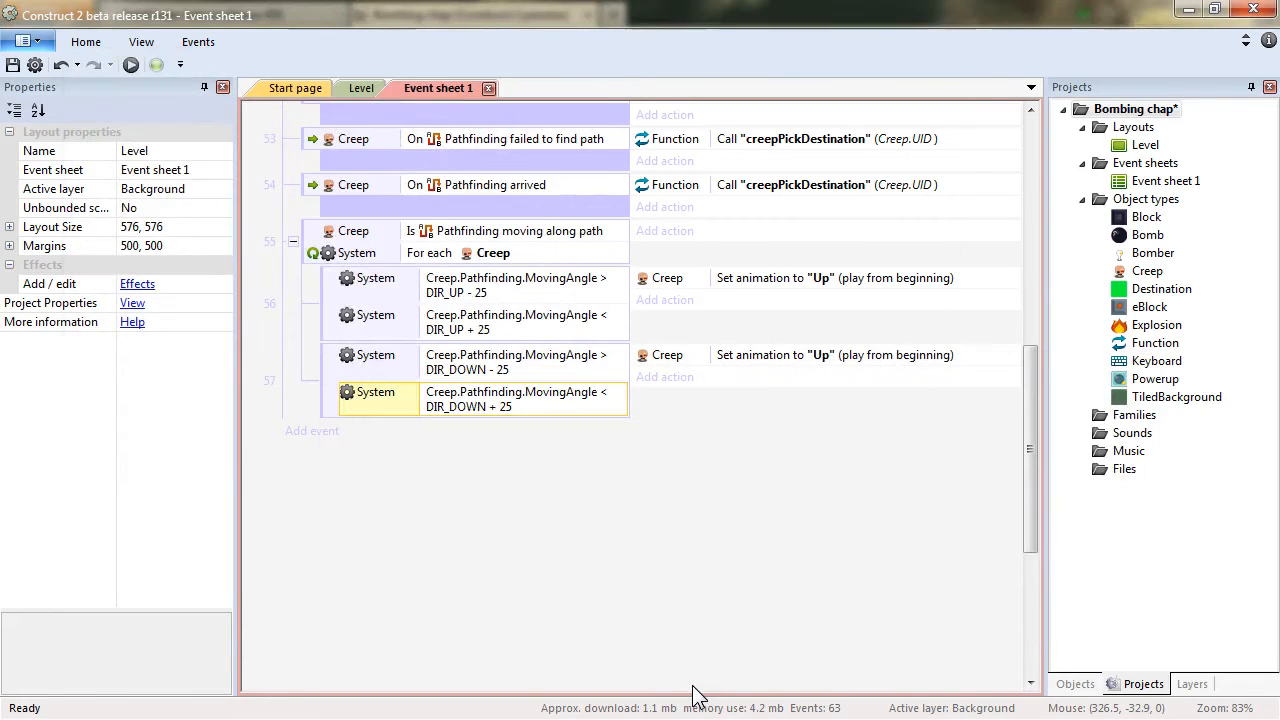
Change the duplicated sub-event's Set animation action to "Down".
double_click(825, 356)
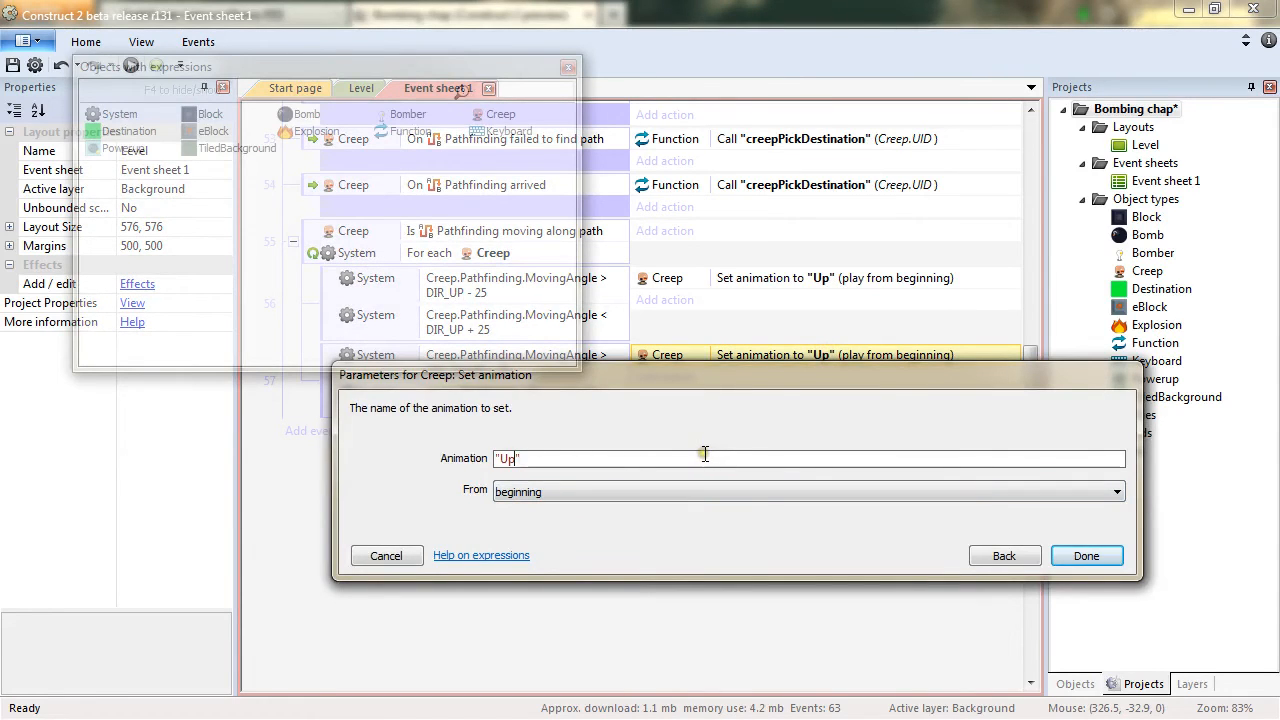
text(Down)
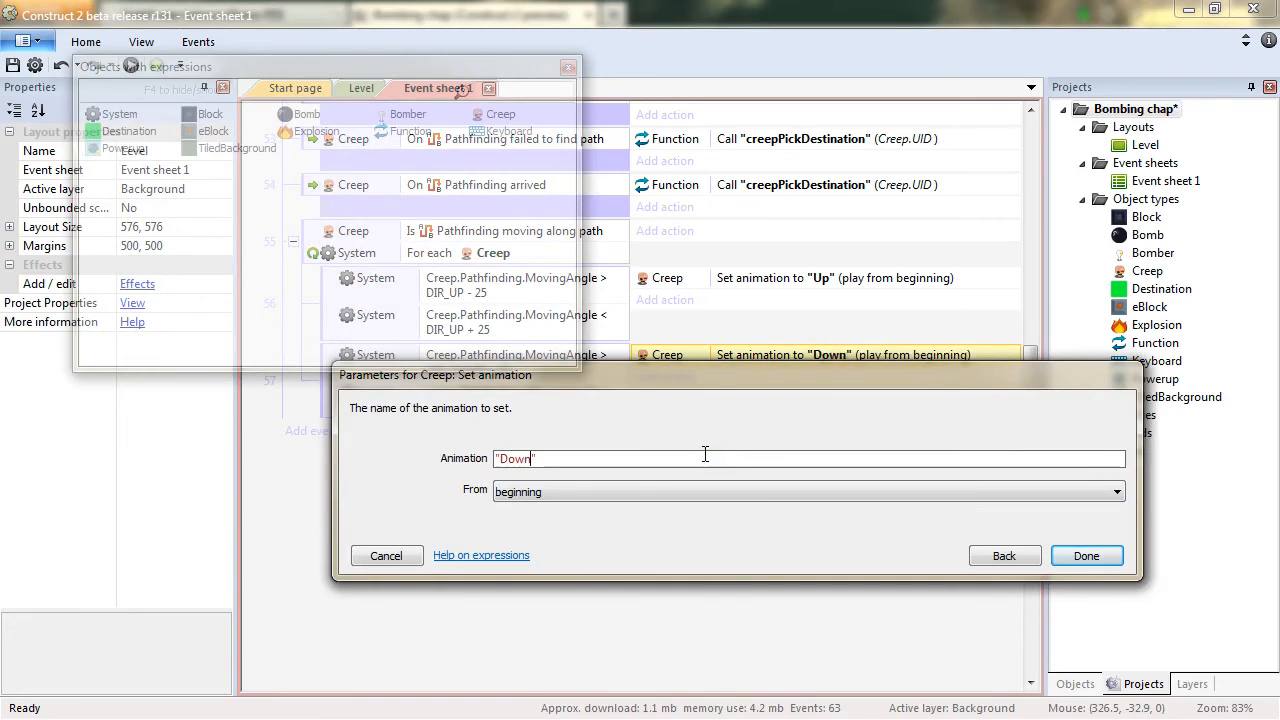
key(Return)
Duplicate the down-direction sub-event and change its conditions to DIR_LEFT - 25 and DIR_LEFT + 25.
ctrl+drag(340, 385, 360, 428)
double_click(490, 450)
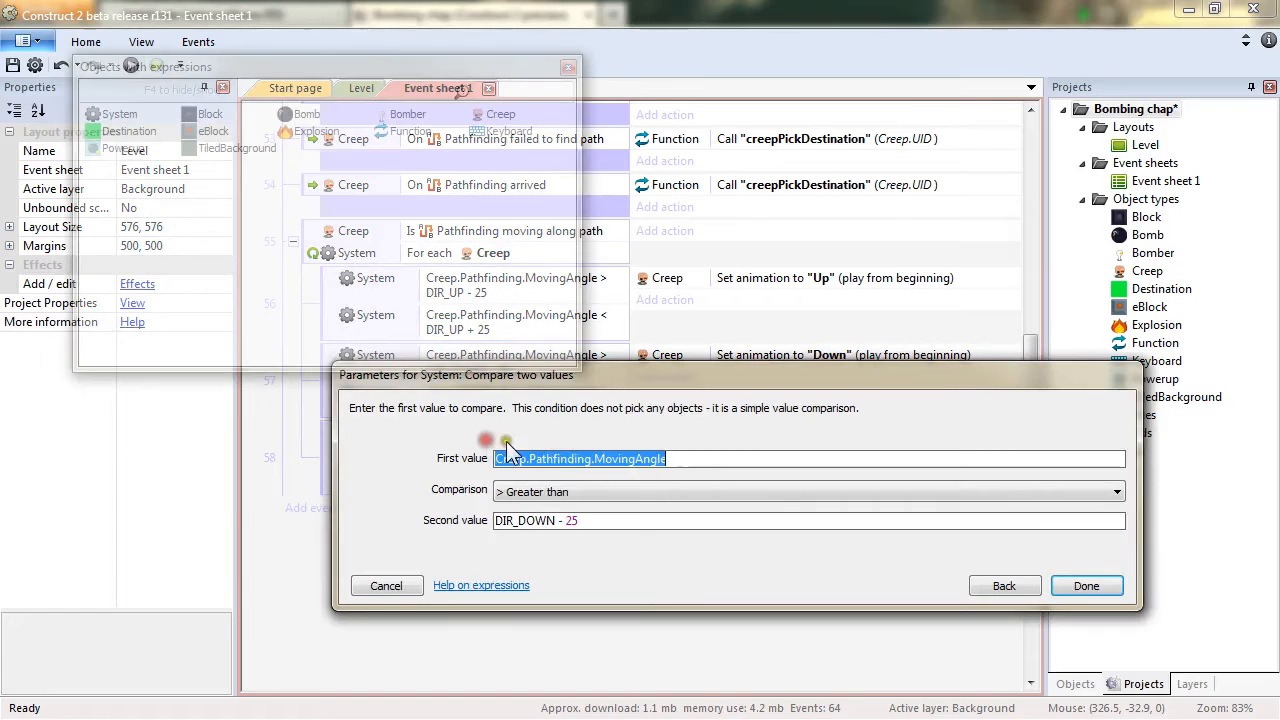
click(527, 520)
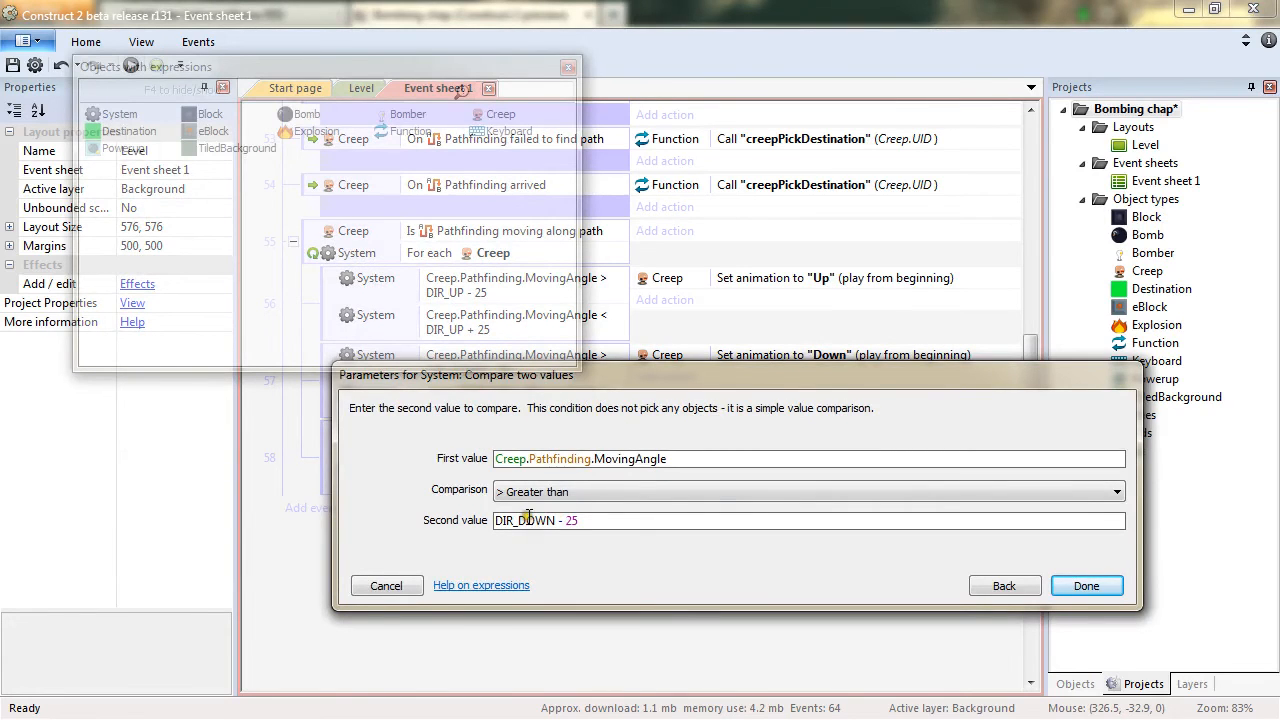
text(U)
text(EFT)
key(Return)
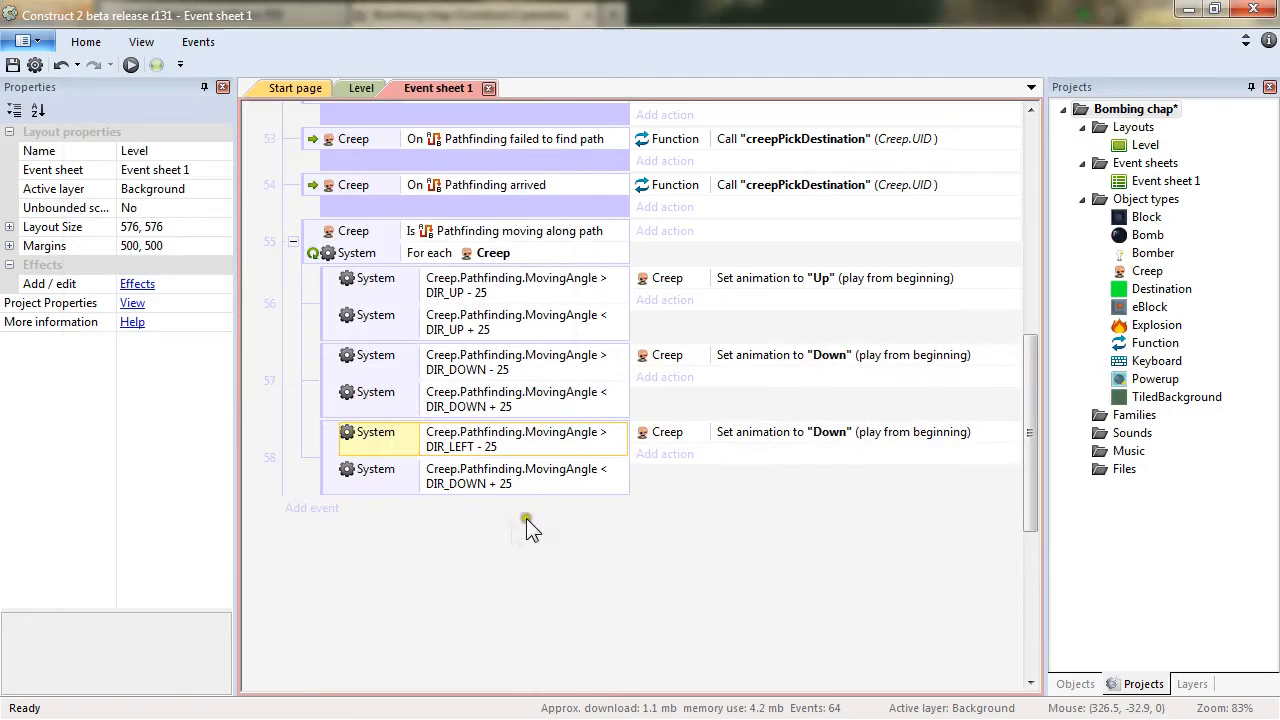
double_click(478, 491)
click(518, 520)
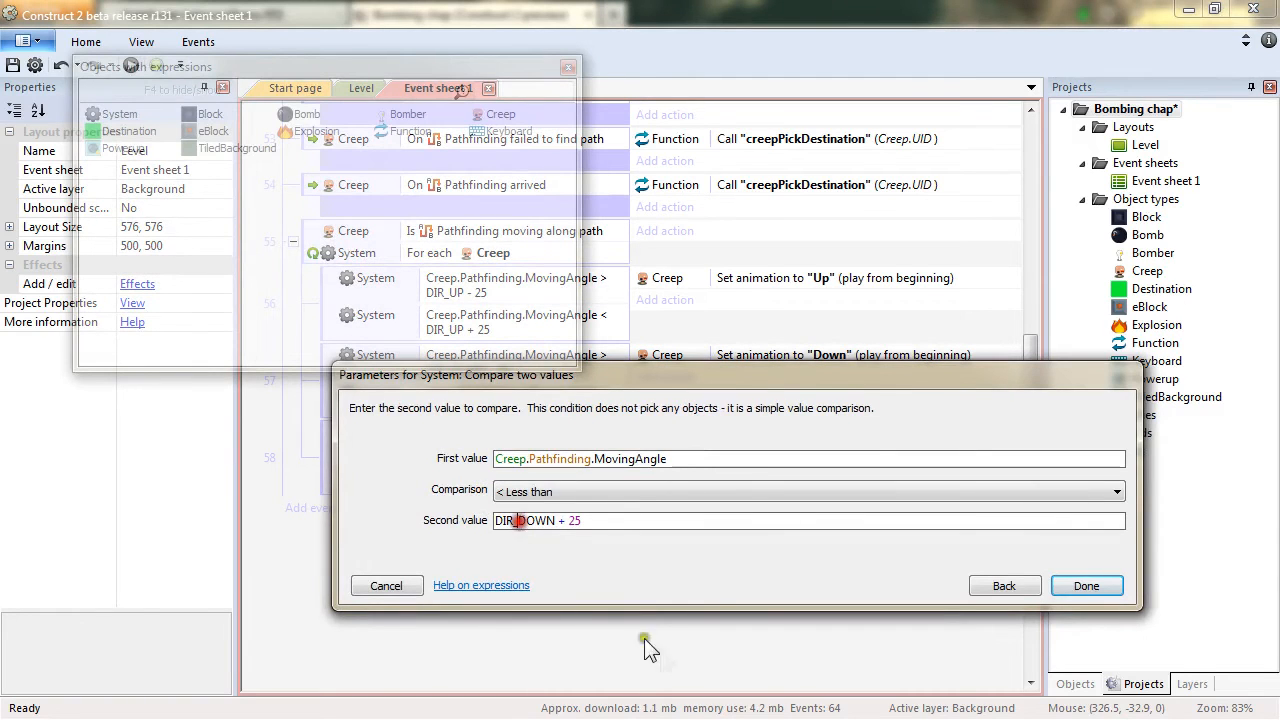
key(shift+Right)
key(shift+Right)
key(shift+Right)
key(shift+Right)
text(LEFT)
key(Return)
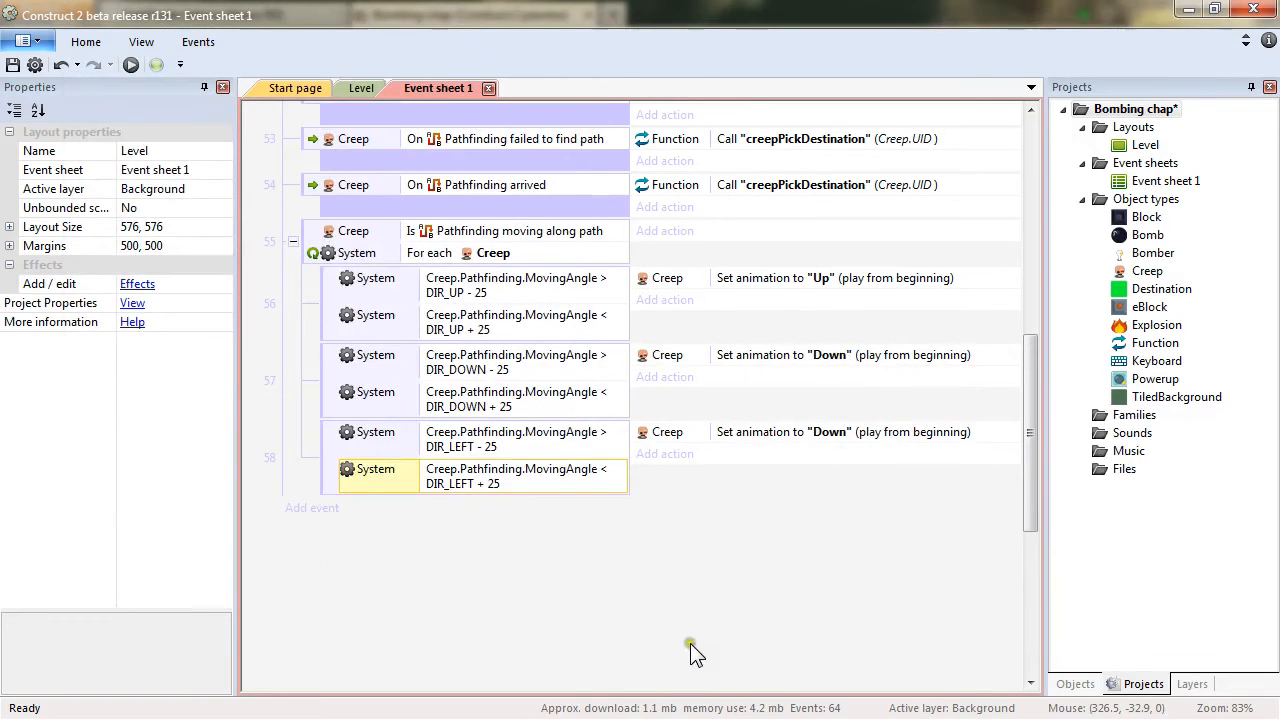
Change that sub-event's Set animation action to "Left".
double_click(837, 428)
key(Right)
key(Left)
key(ctrl+shift+Left)
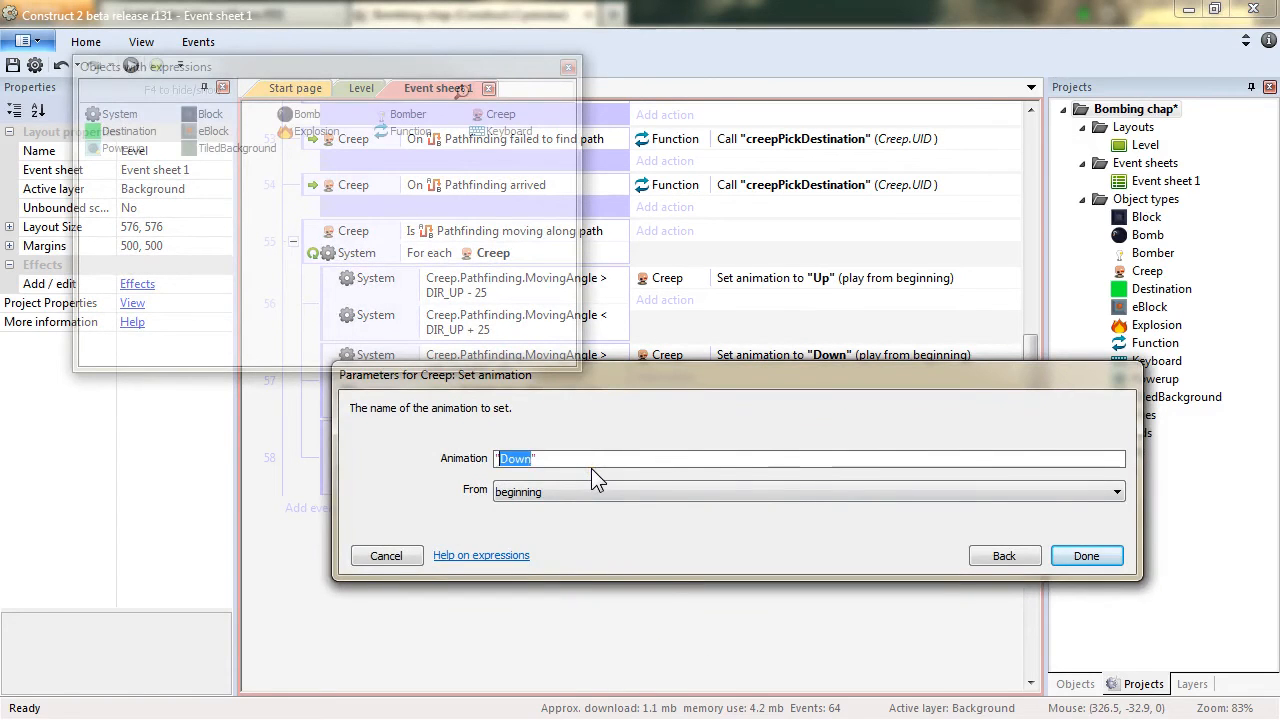
text(Left)
key(Return)
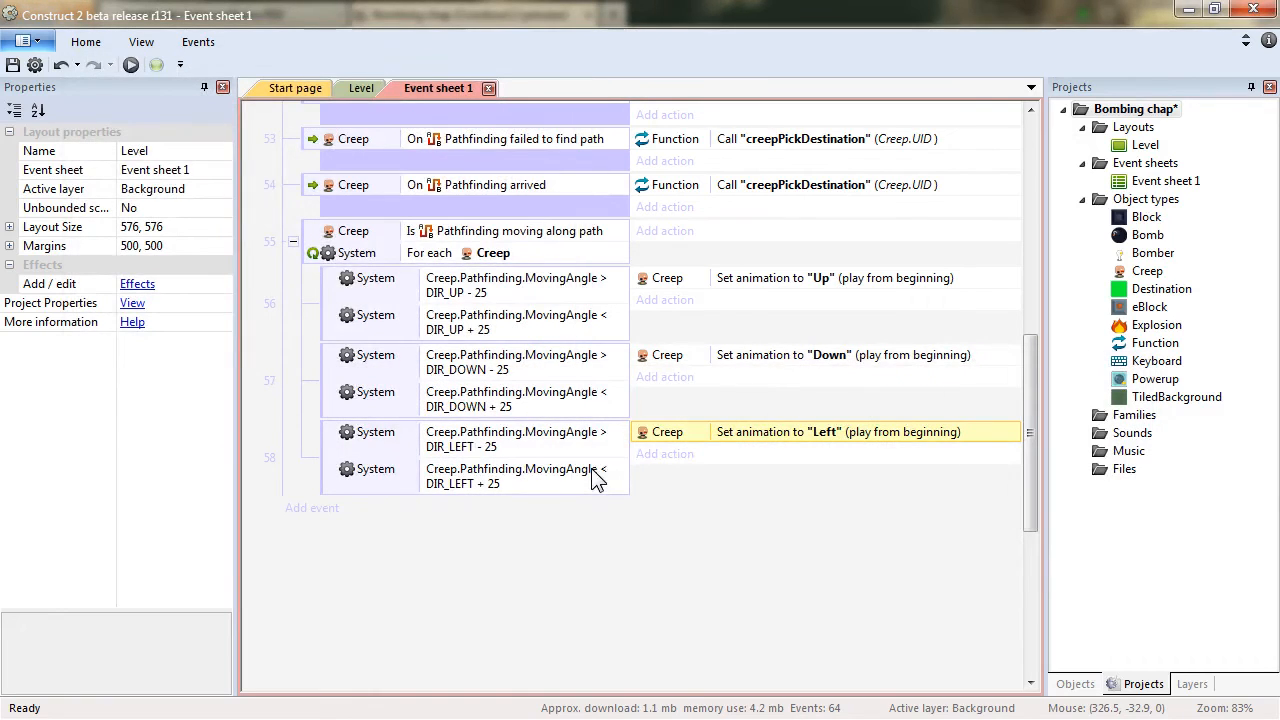
Duplicate the left-direction sub-event and change its conditions to DIR_RIGHT - 25 and DIR_RIGHT + 25.
ctrl+drag(335, 453, 333, 469)
double_click(490, 516)
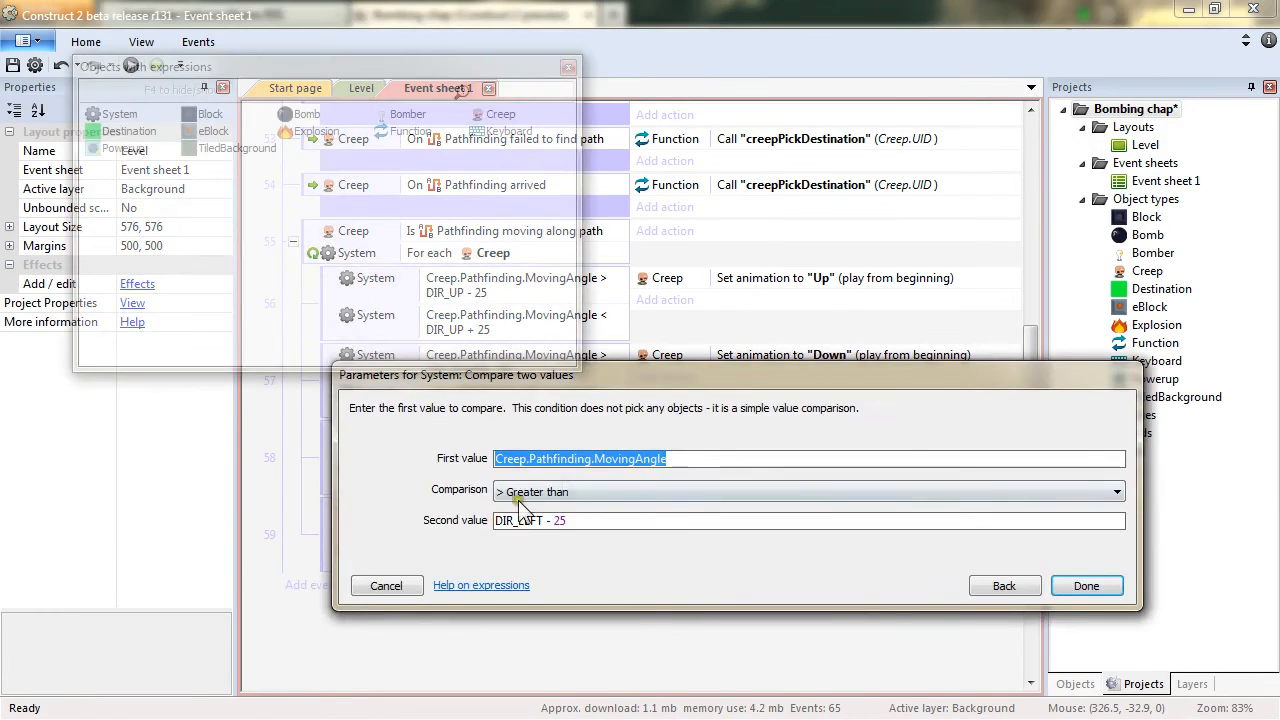
click(519, 520)
key(shift+Right)
key(shift+Right)
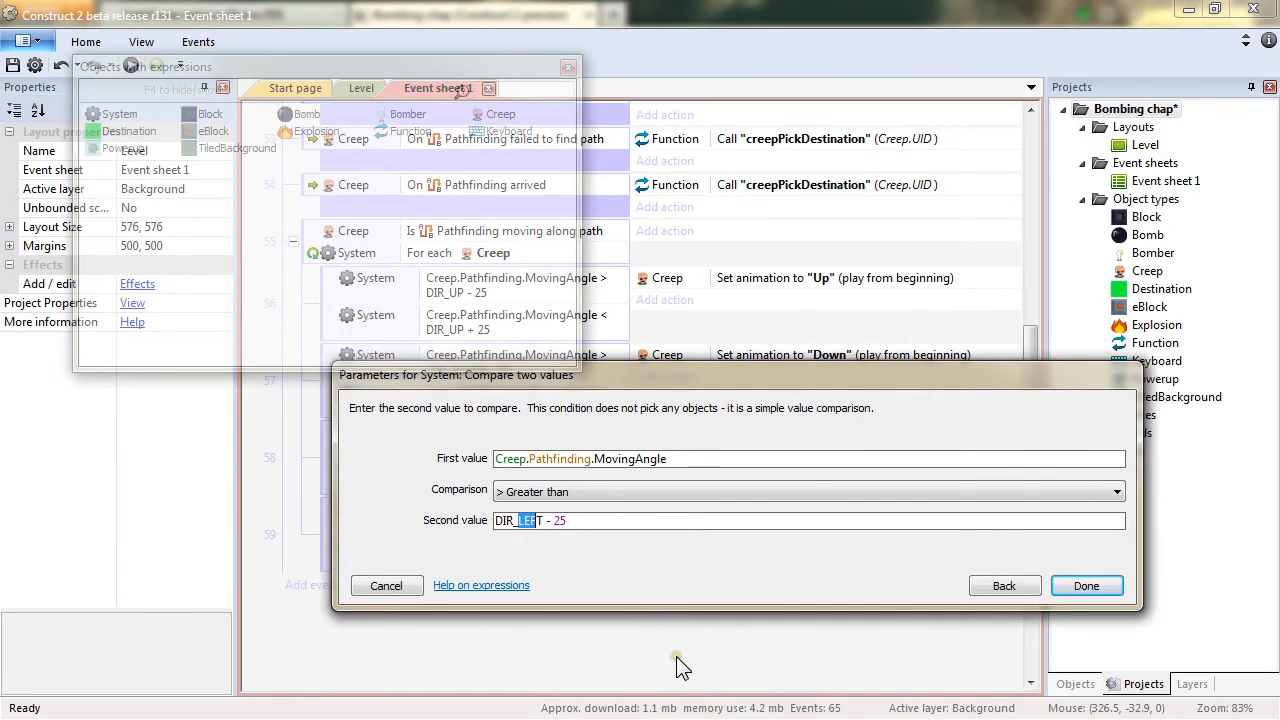
text(RIGH)
key(Return)
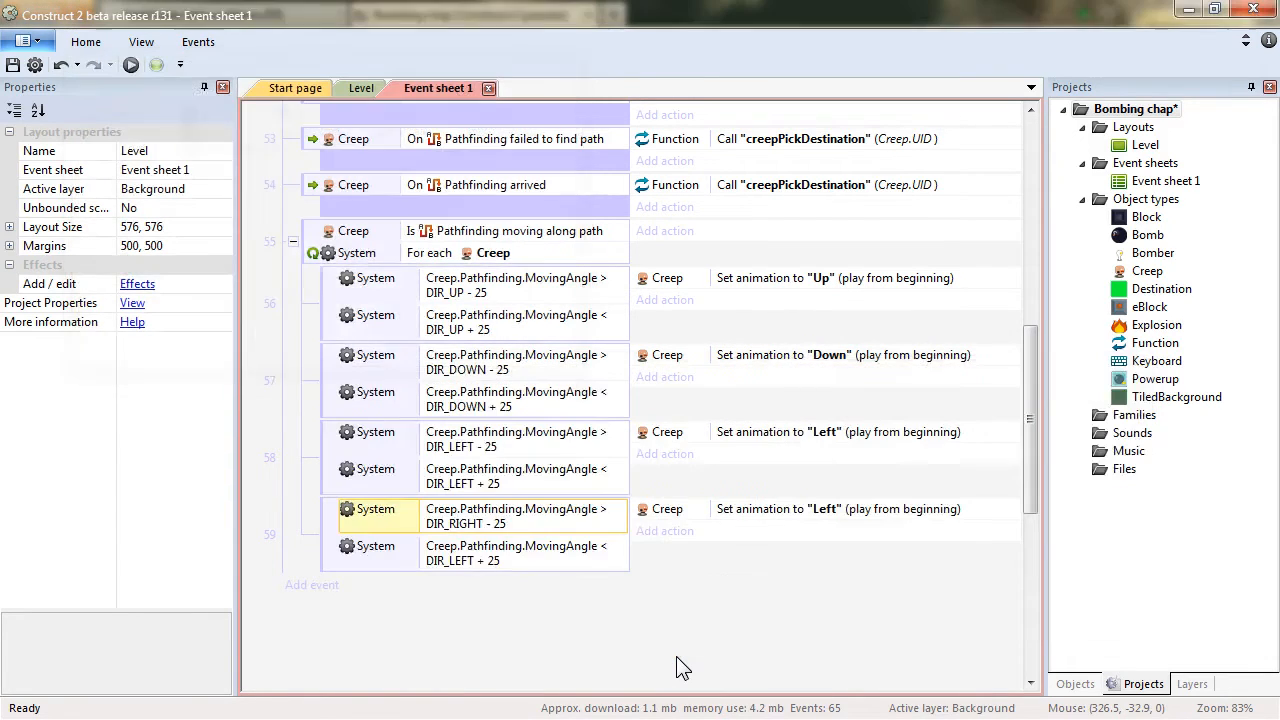
double_click(471, 562)
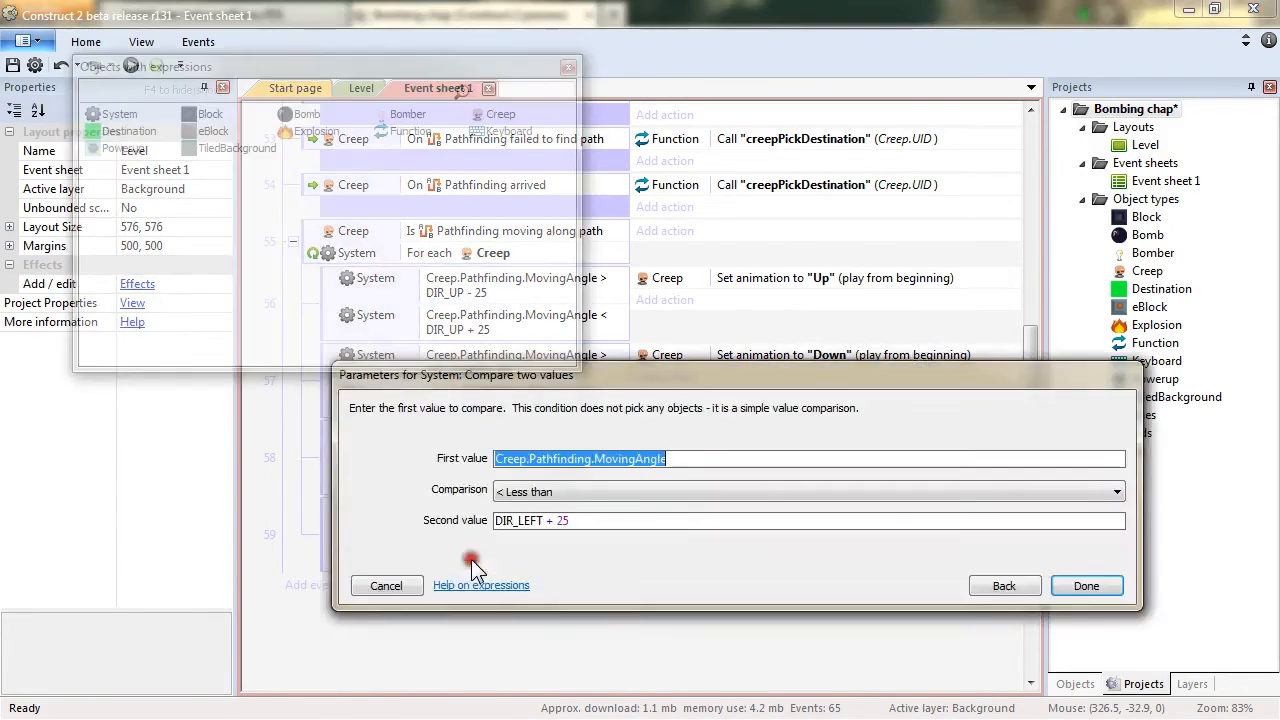
click(518, 520)
text(RIGH)
key(Return)
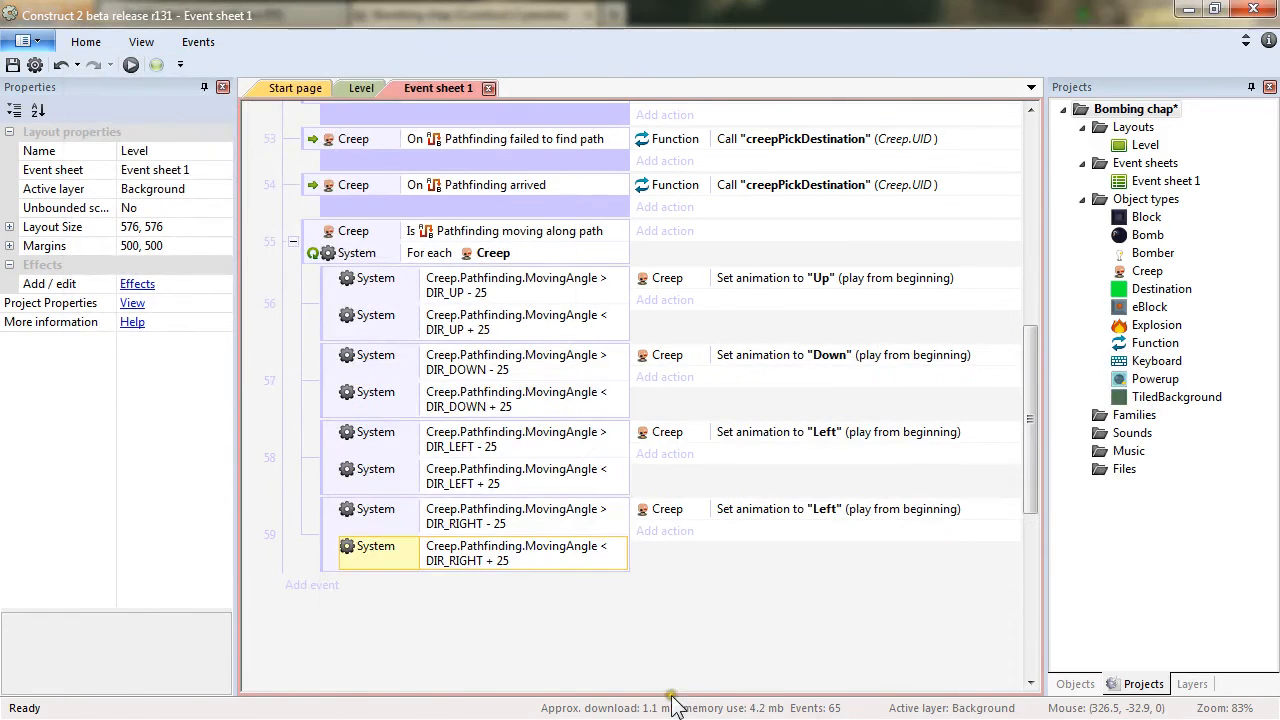
Change the right-direction sub-event's Set animation action to "Right".
double_click(826, 512)
click(570, 458)
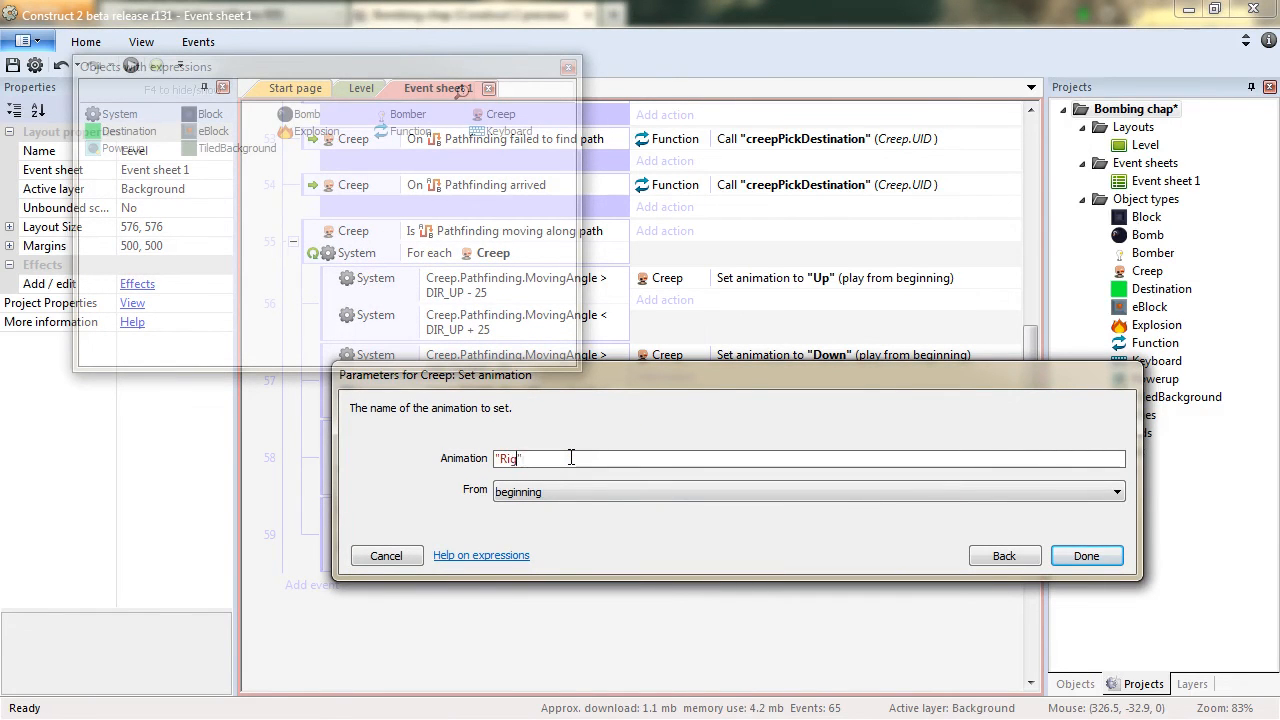
key(Return)
Add a Function On function event named "creepsRegenMap" to the Creeps group.
click(293, 241)
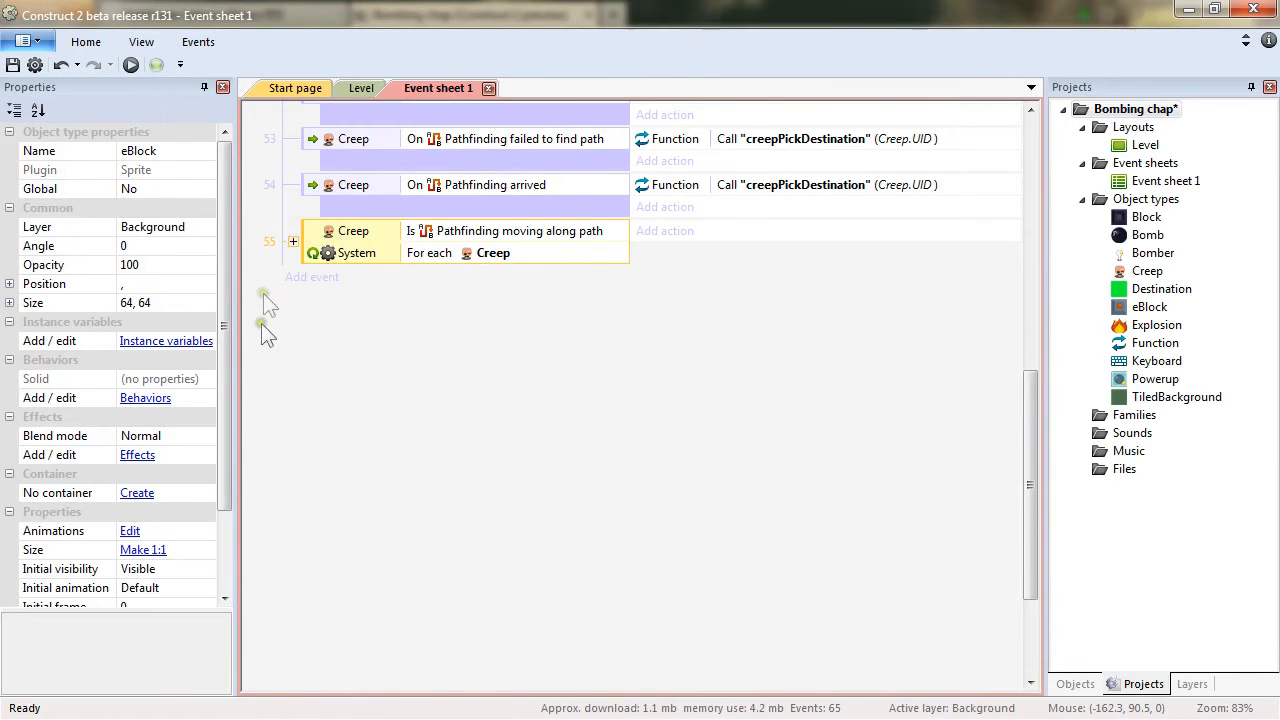
click(612, 441)
scroll(620, 452, up, 3)
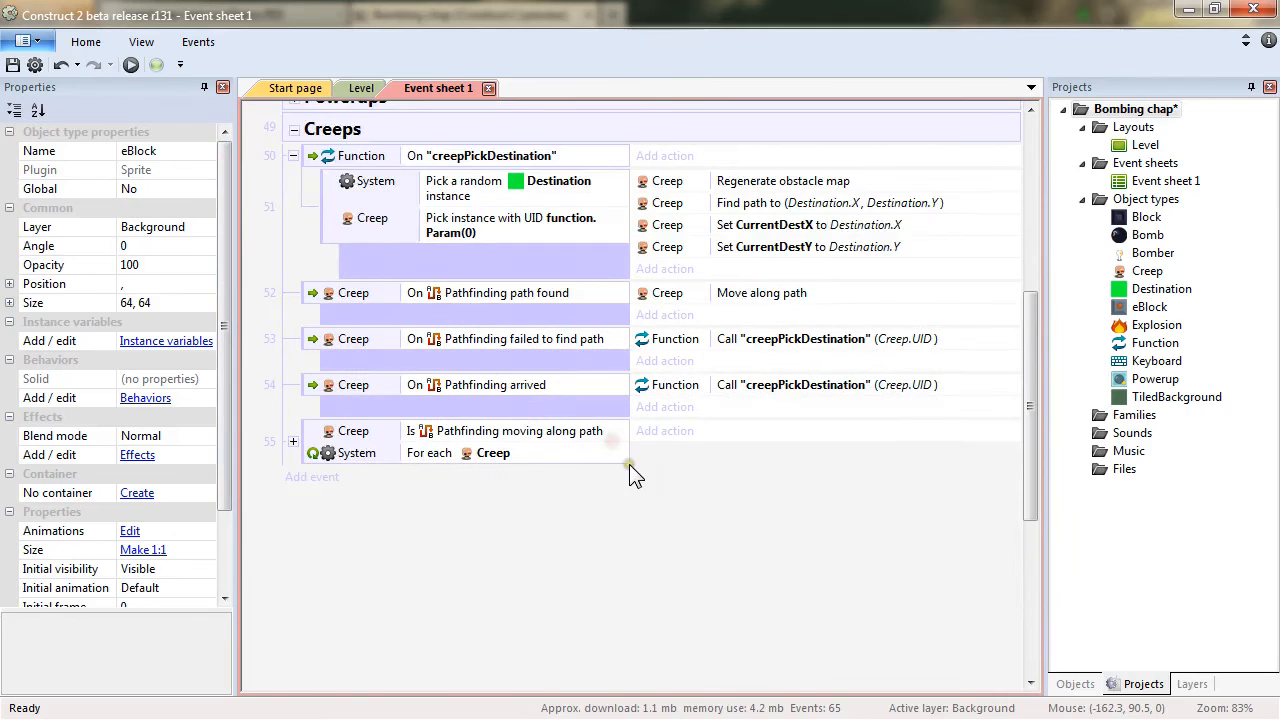
right_click(602, 128)
mouse_move(689, 172)
click(841, 166)
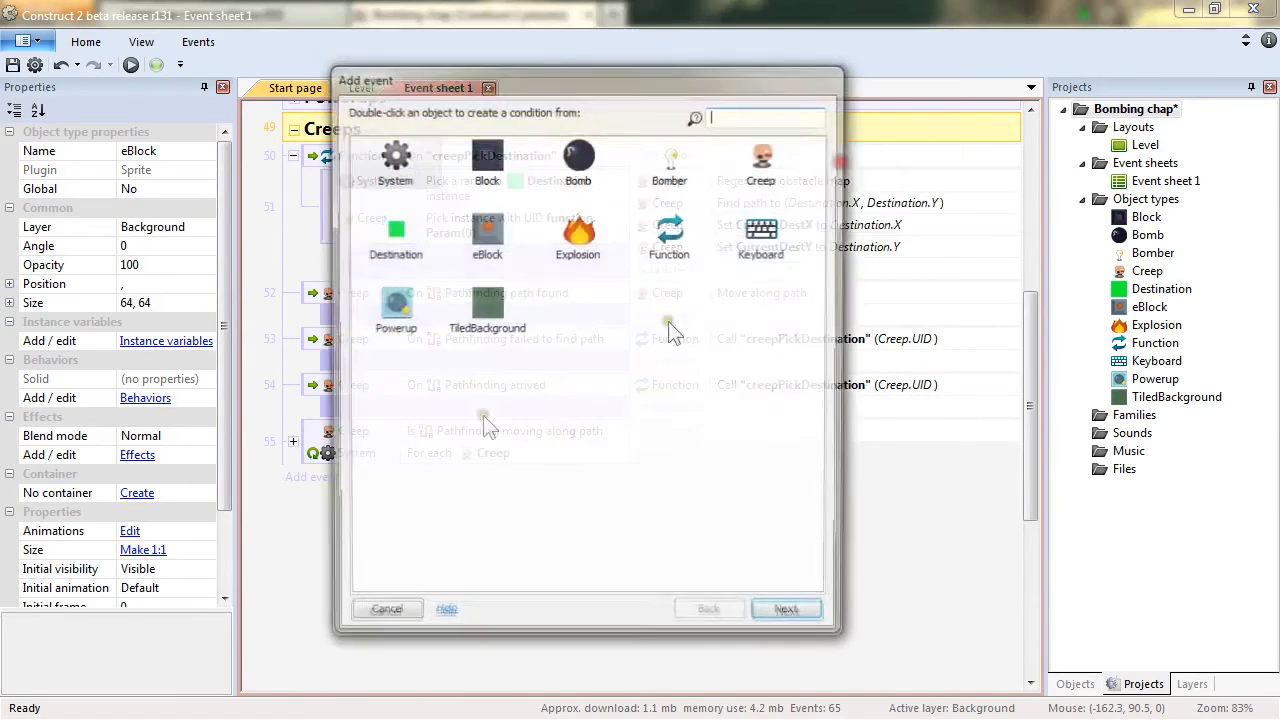
double_click(666, 195)
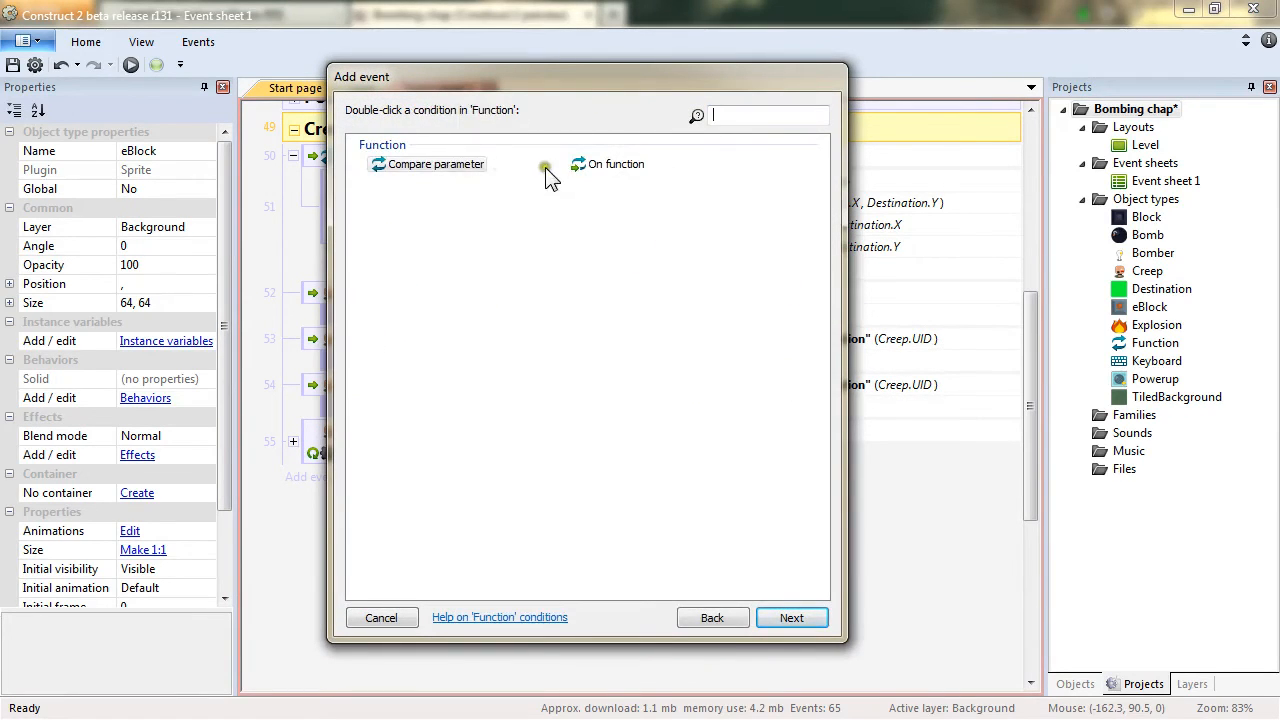
double_click(608, 164)
key(BackSpace)
text("creepsRegenMap)
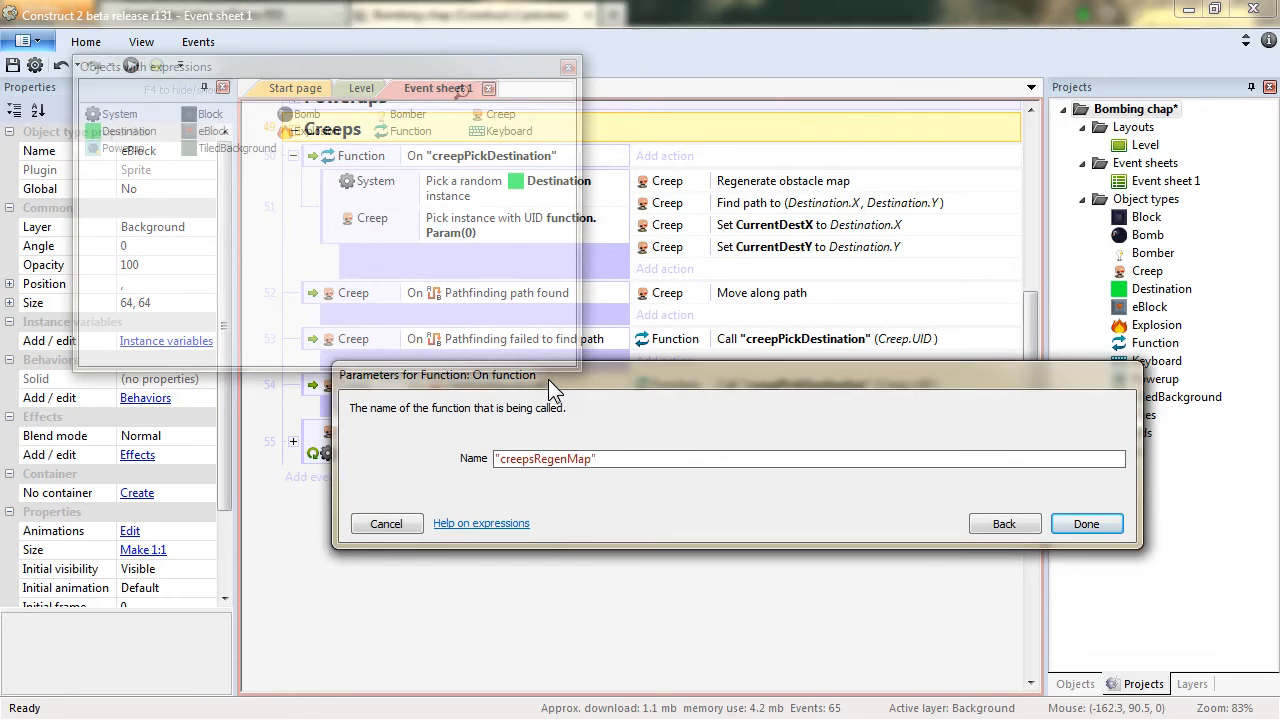
key(Return)
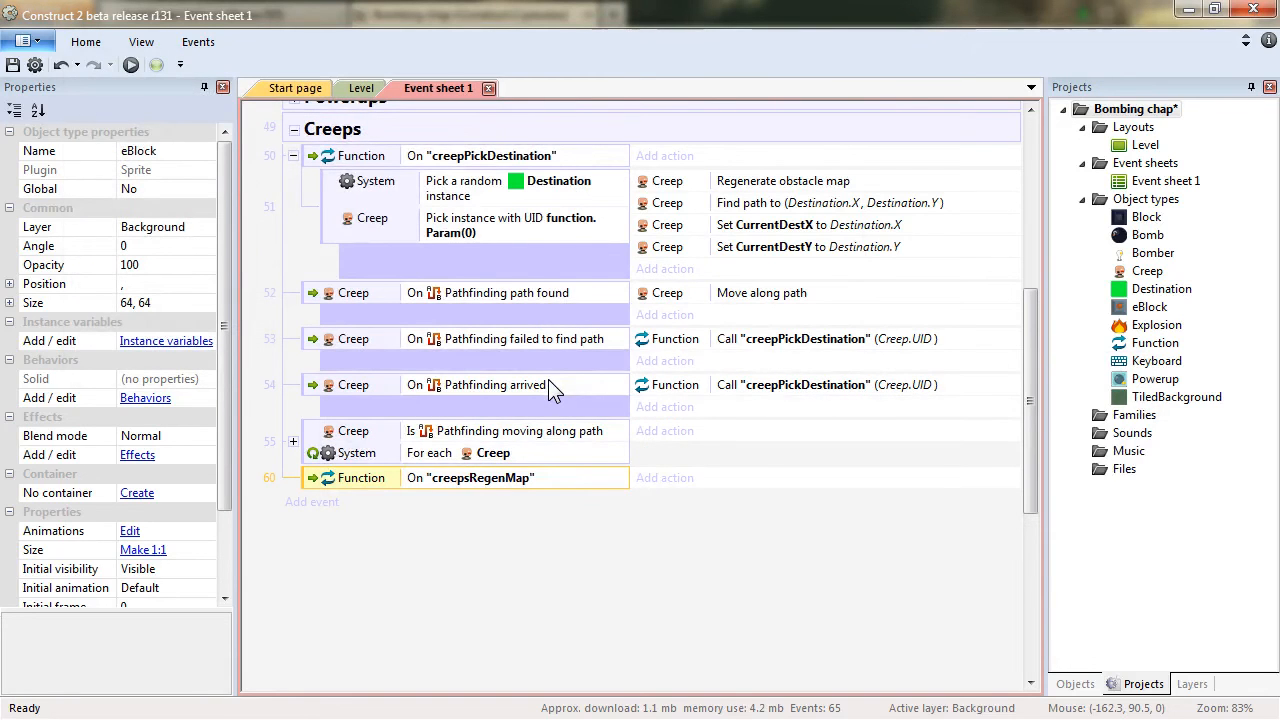
Copy the System For each Creep condition into the creepsRegenMap event.
right_click(315, 482)
click(471, 580)
ctrl+drag(457, 451, 485, 481)
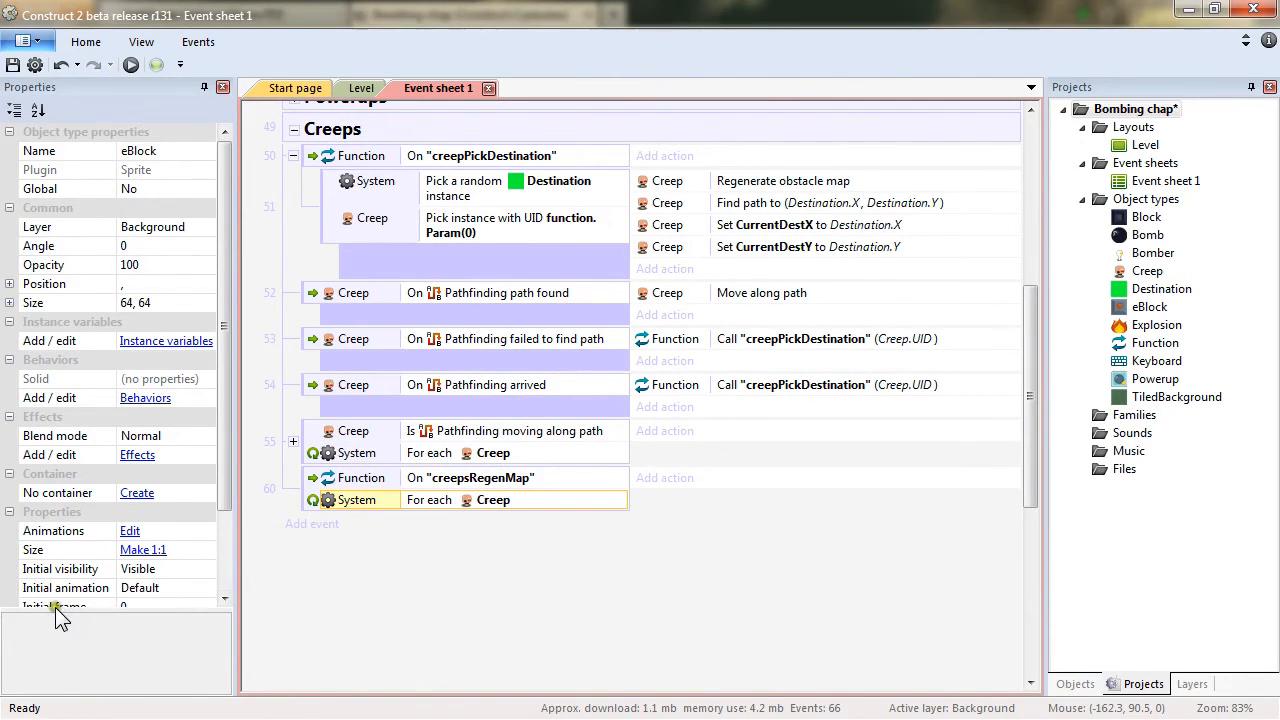
Copy the Creep Regenerate obstacle map action into the creepsRegenMap event.
click(668, 478)
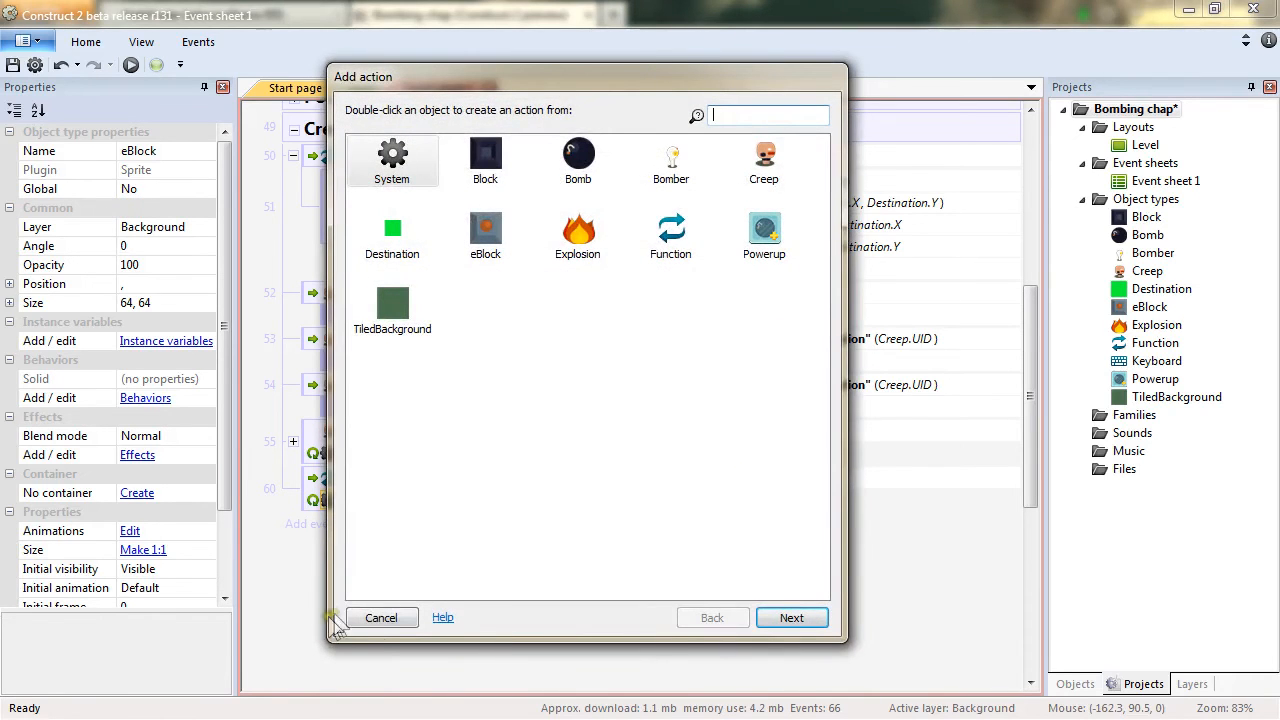
click(376, 619)
ctrl+drag(812, 190, 770, 477)
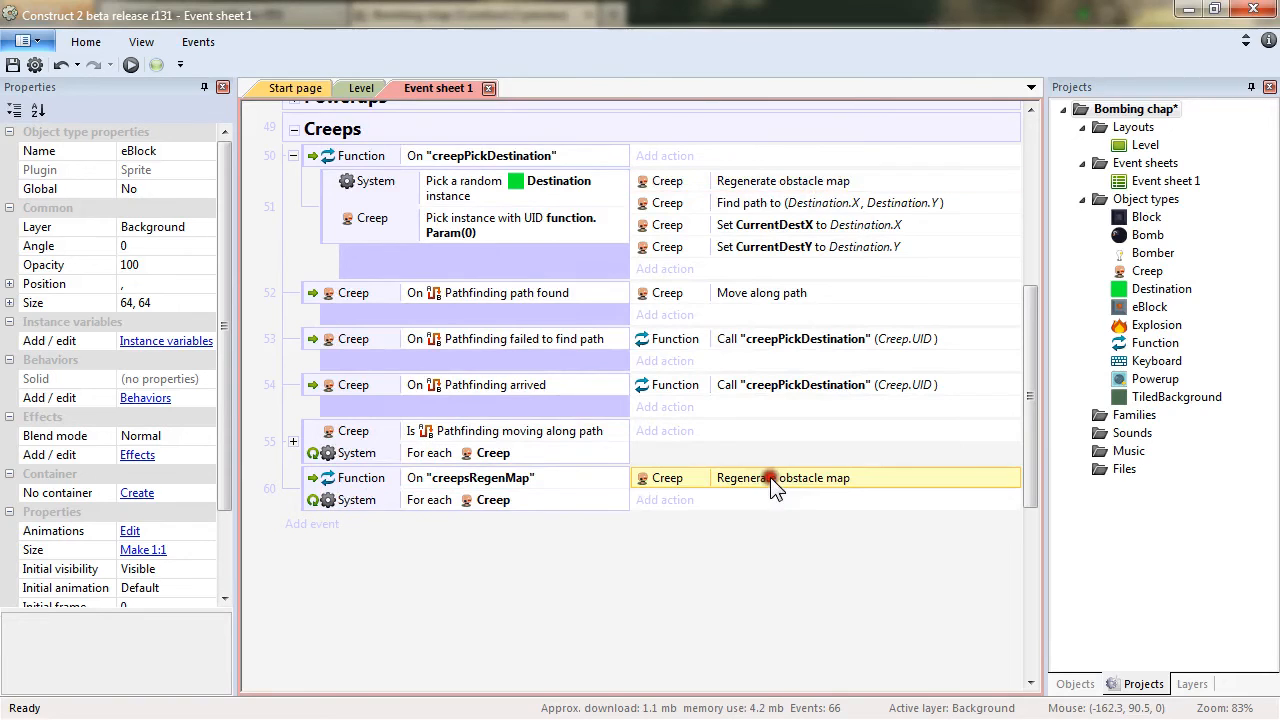
Add a Creep Find path action to the creepsRegenMap event targeting Self.CurrentDestX and Self.CurrentDestY.
click(672, 500)
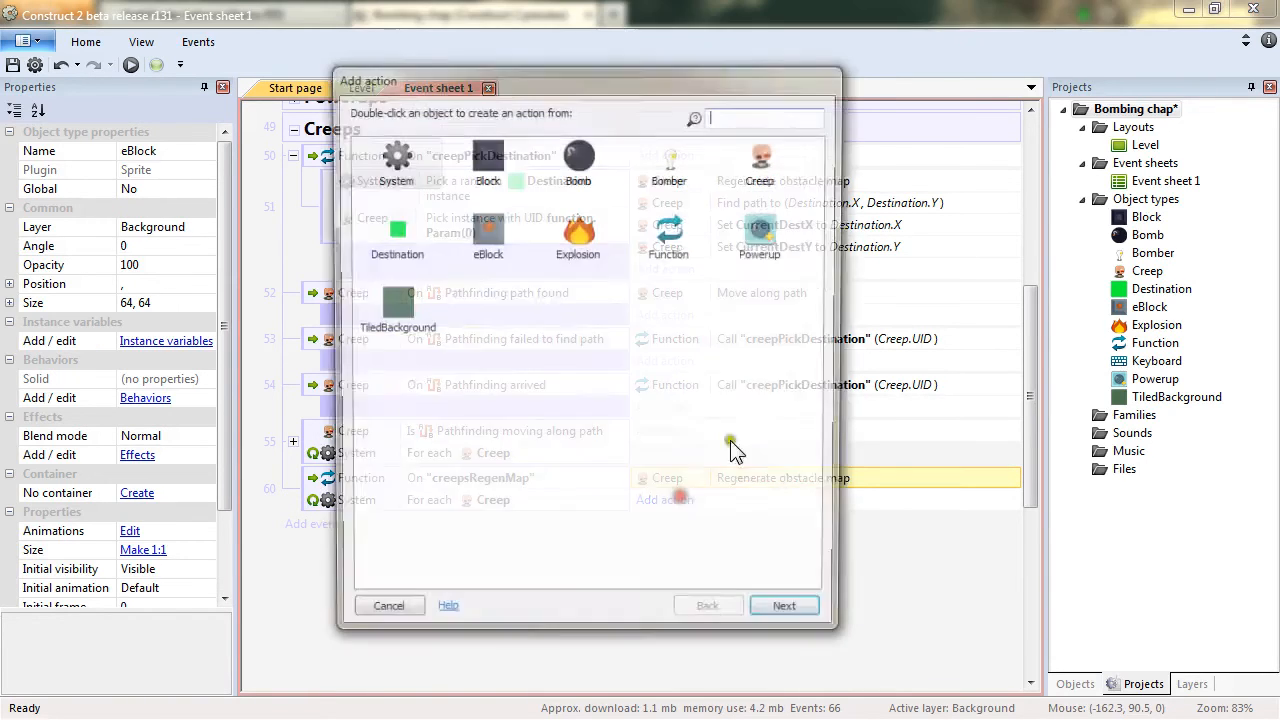
double_click(776, 168)
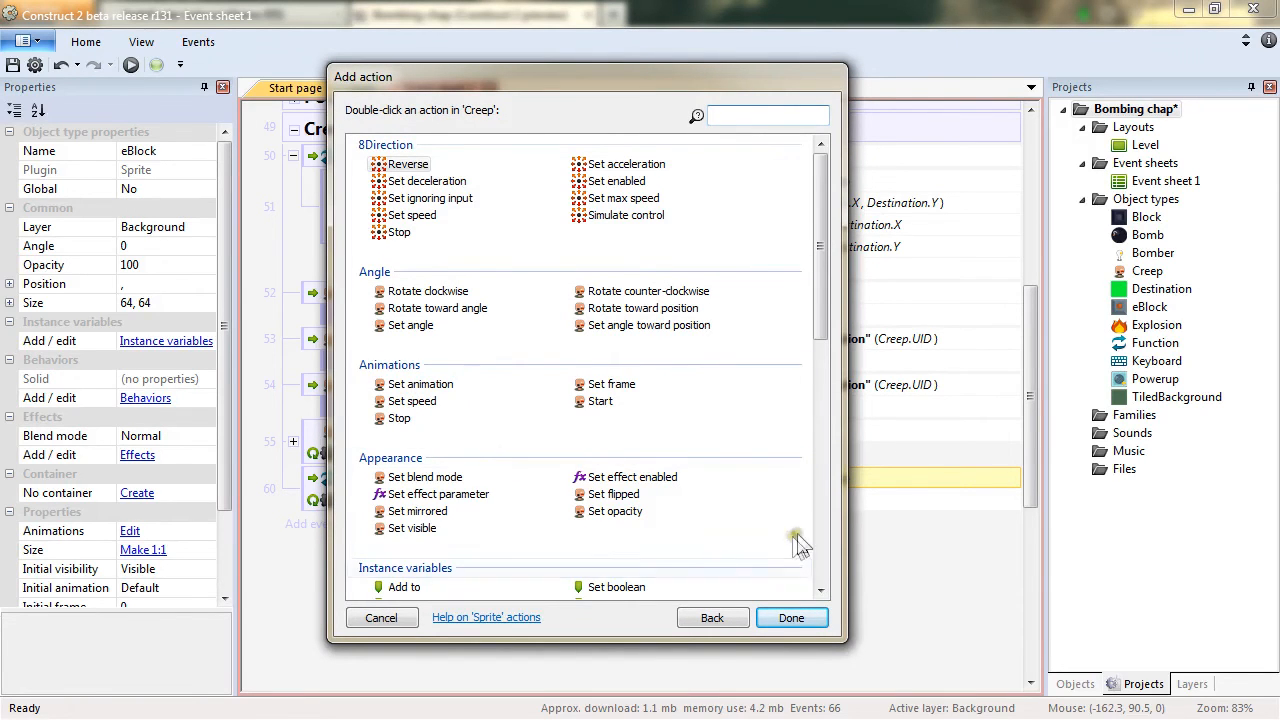
click(815, 556)
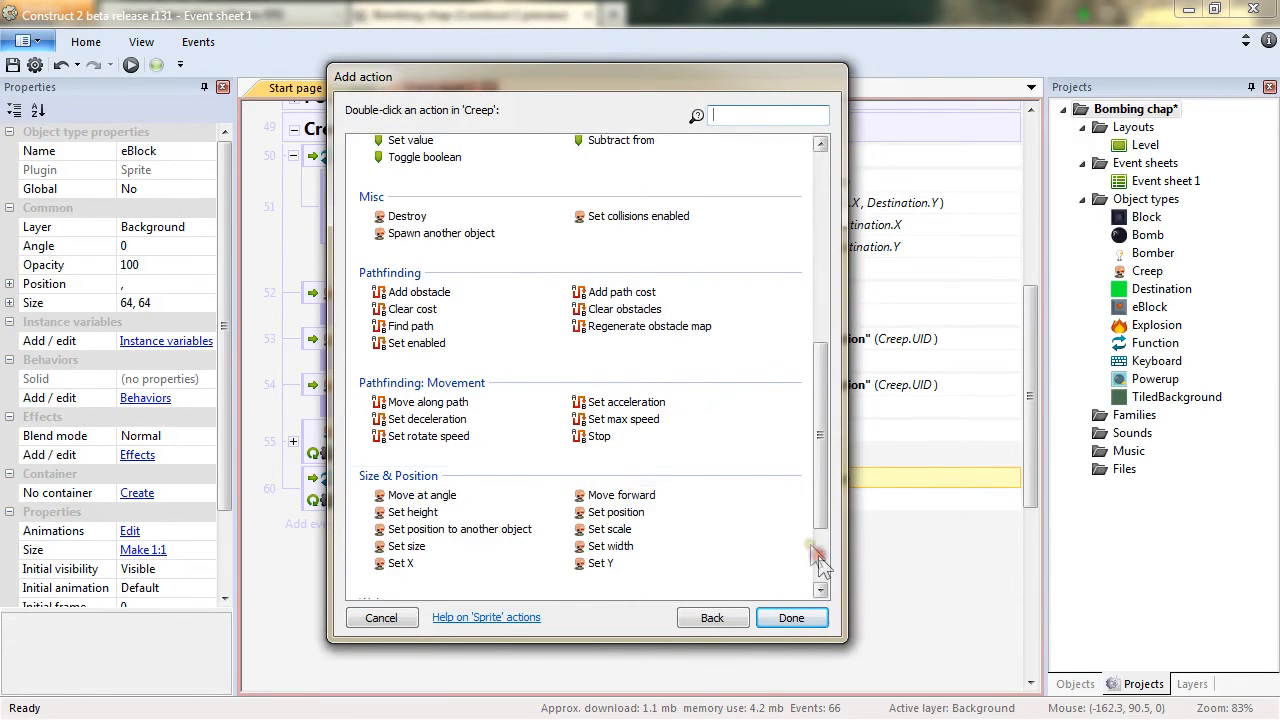
double_click(410, 326)
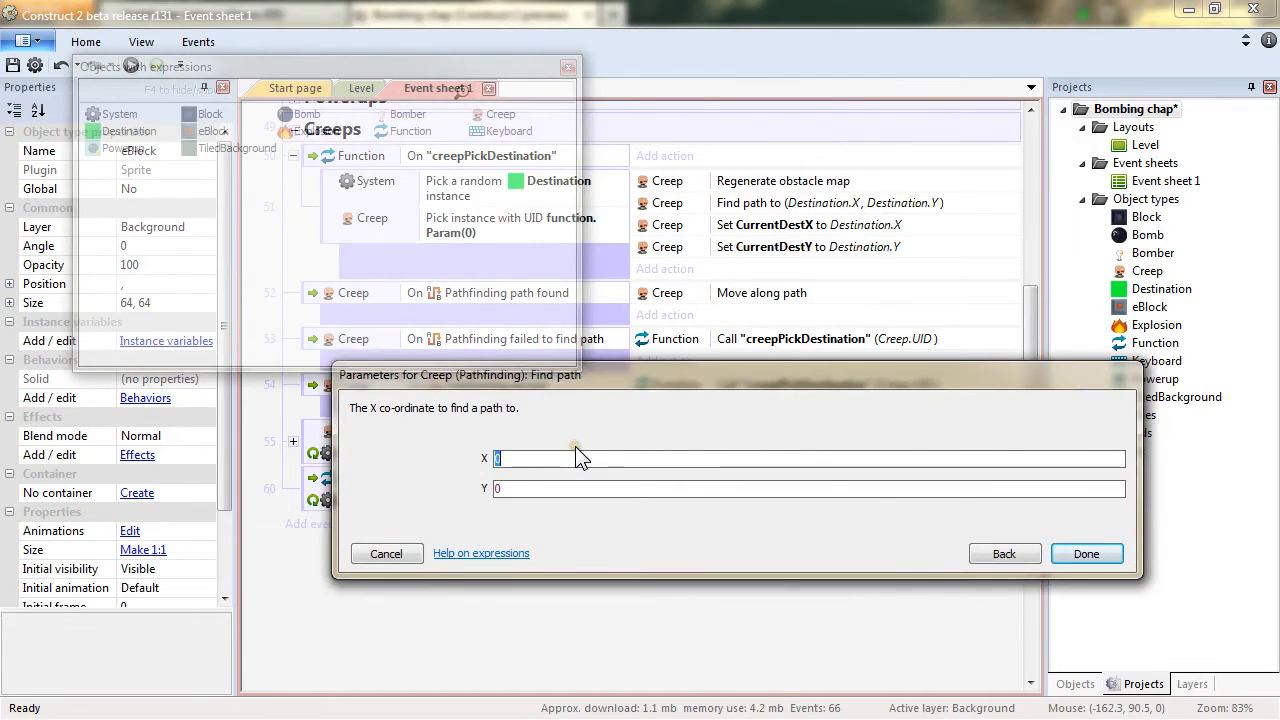
text(Self)
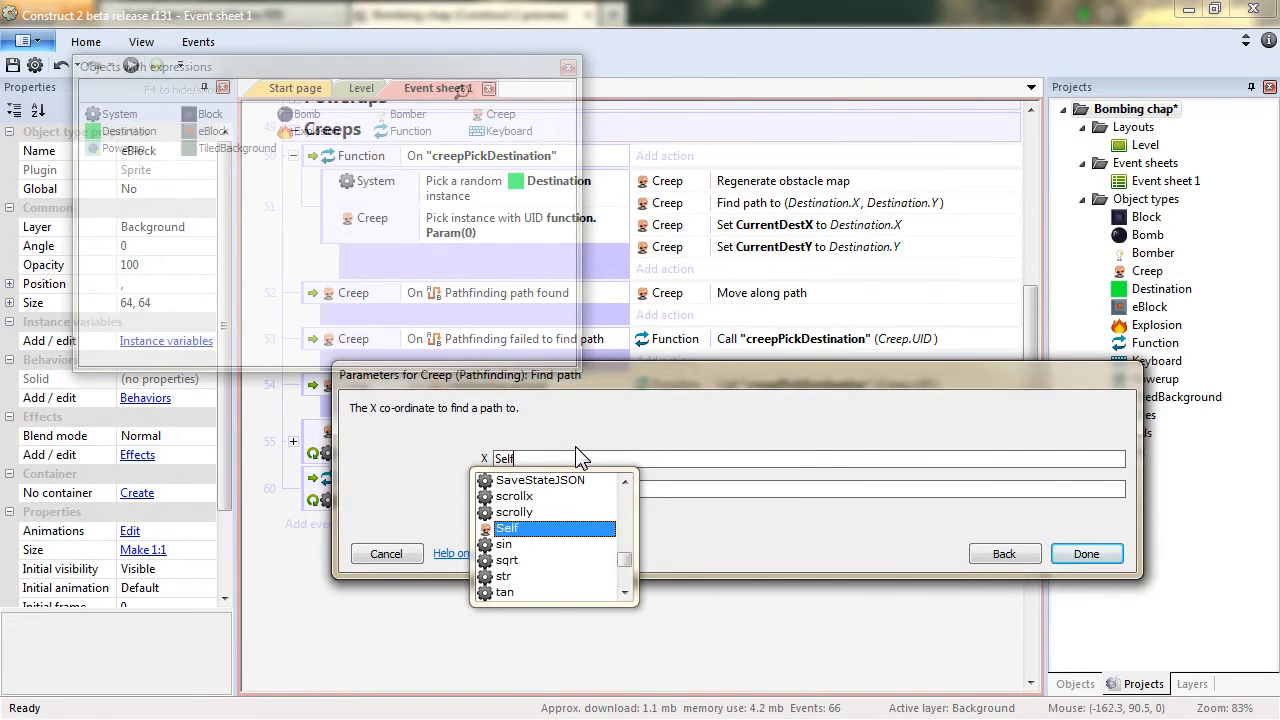
text(.C)
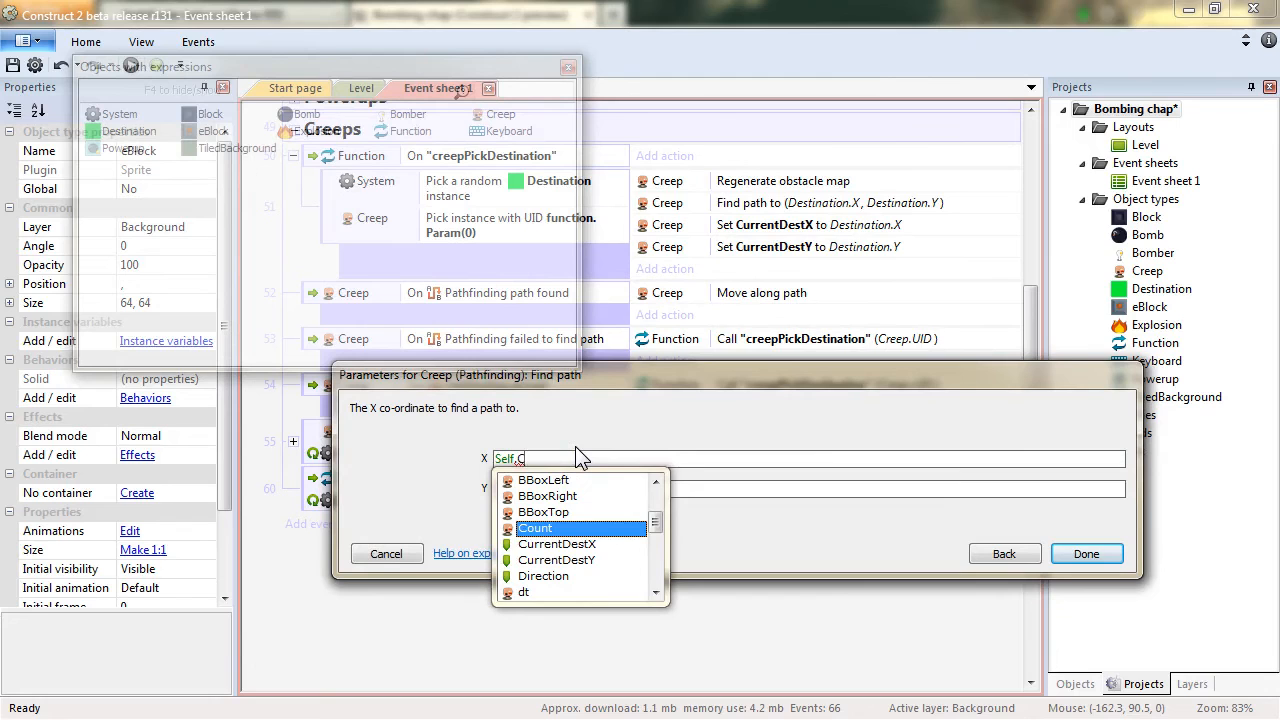
text(u)
key(Tab)
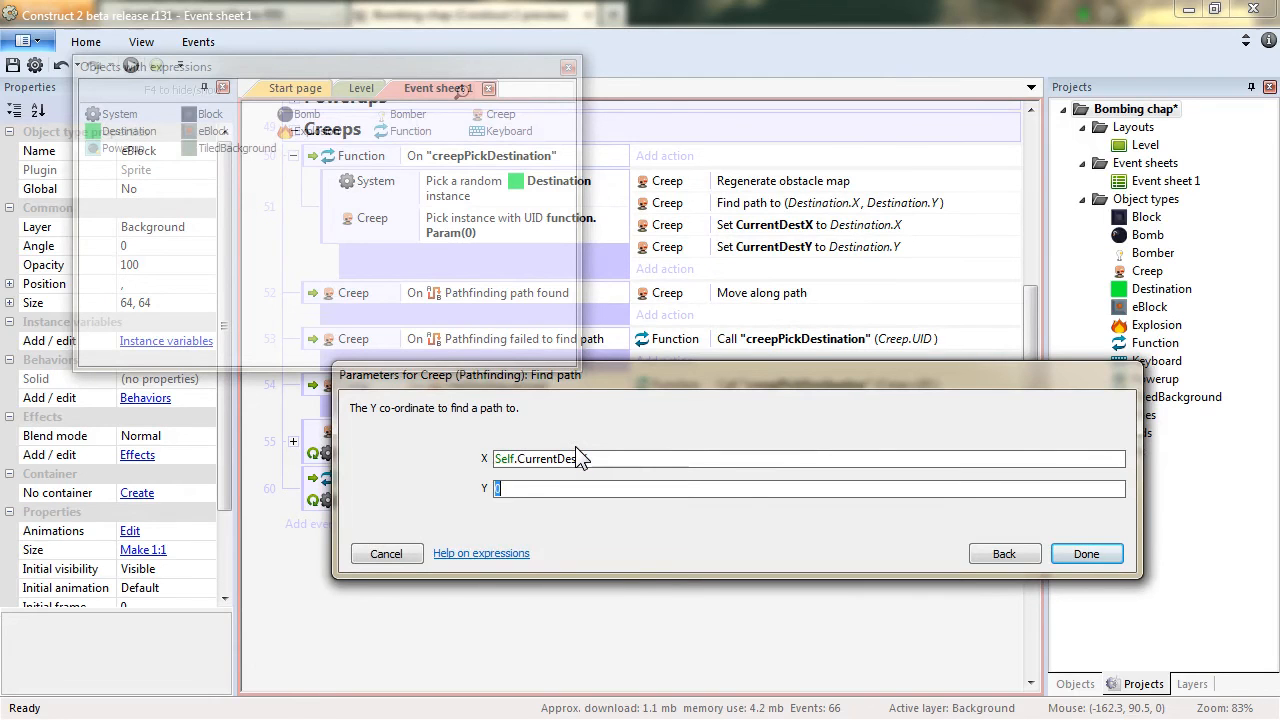
text(Self.C)
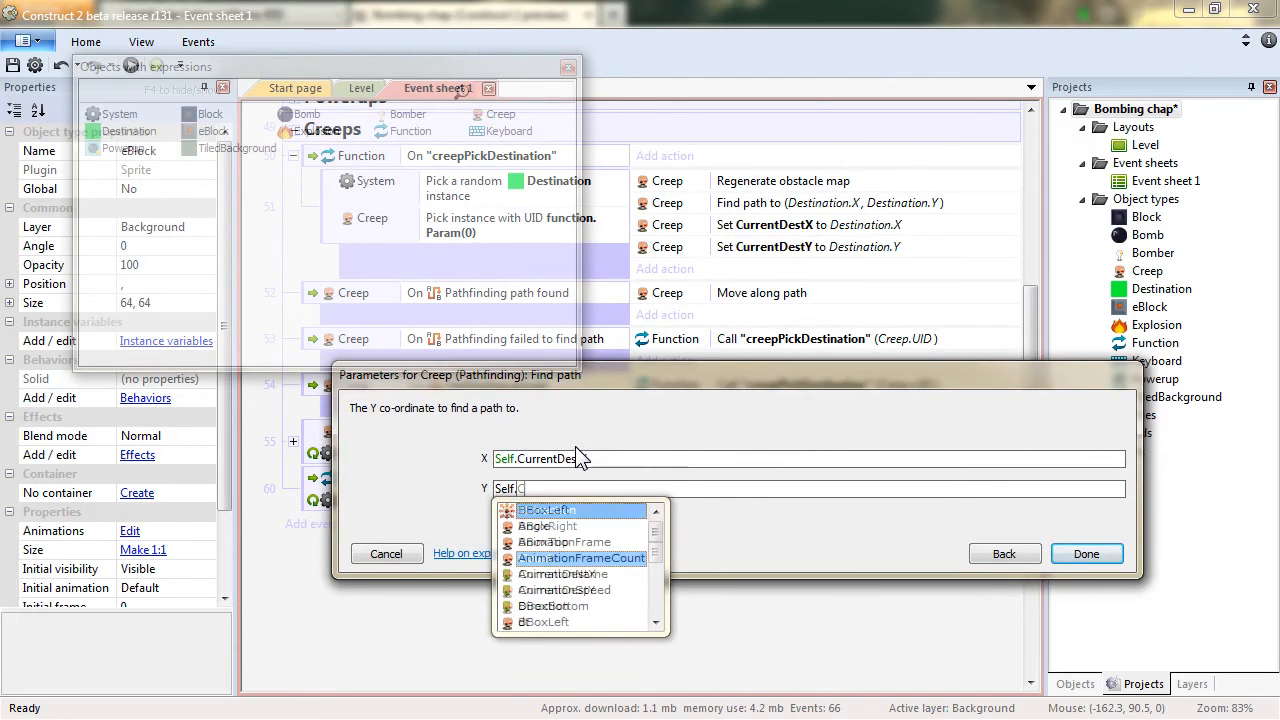
text(urrent)
key(Down)
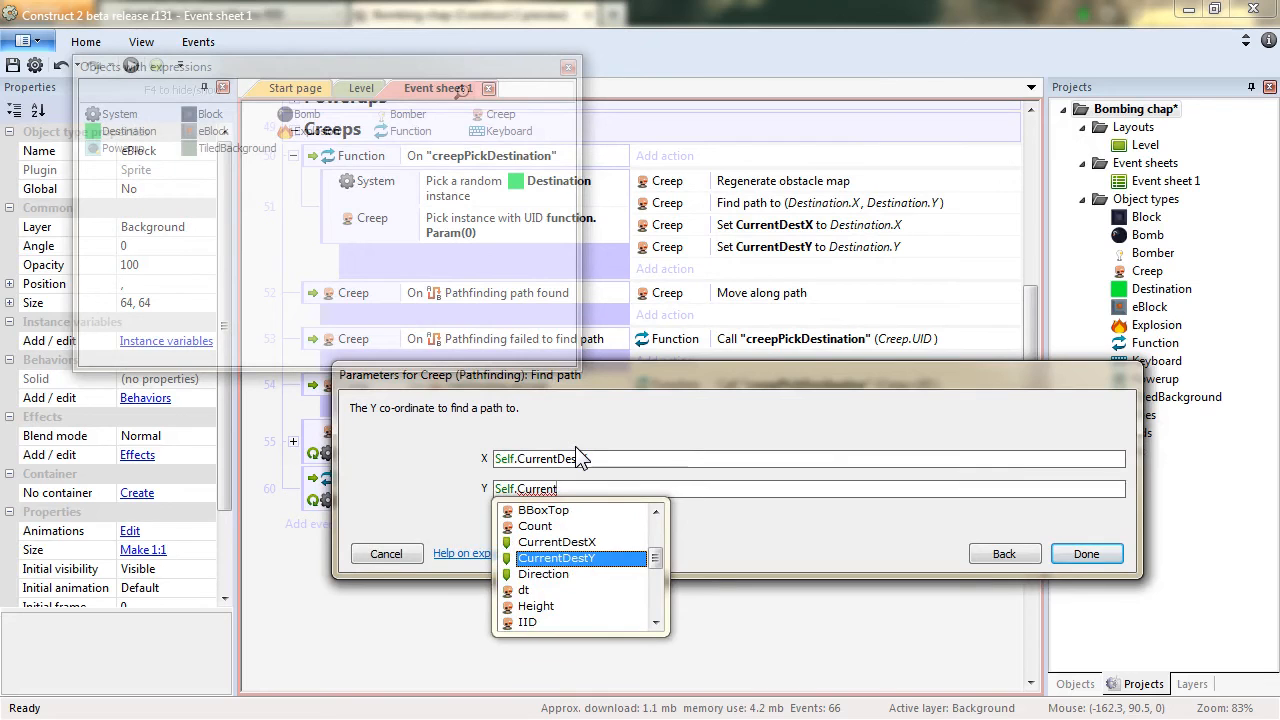
key(Tab)
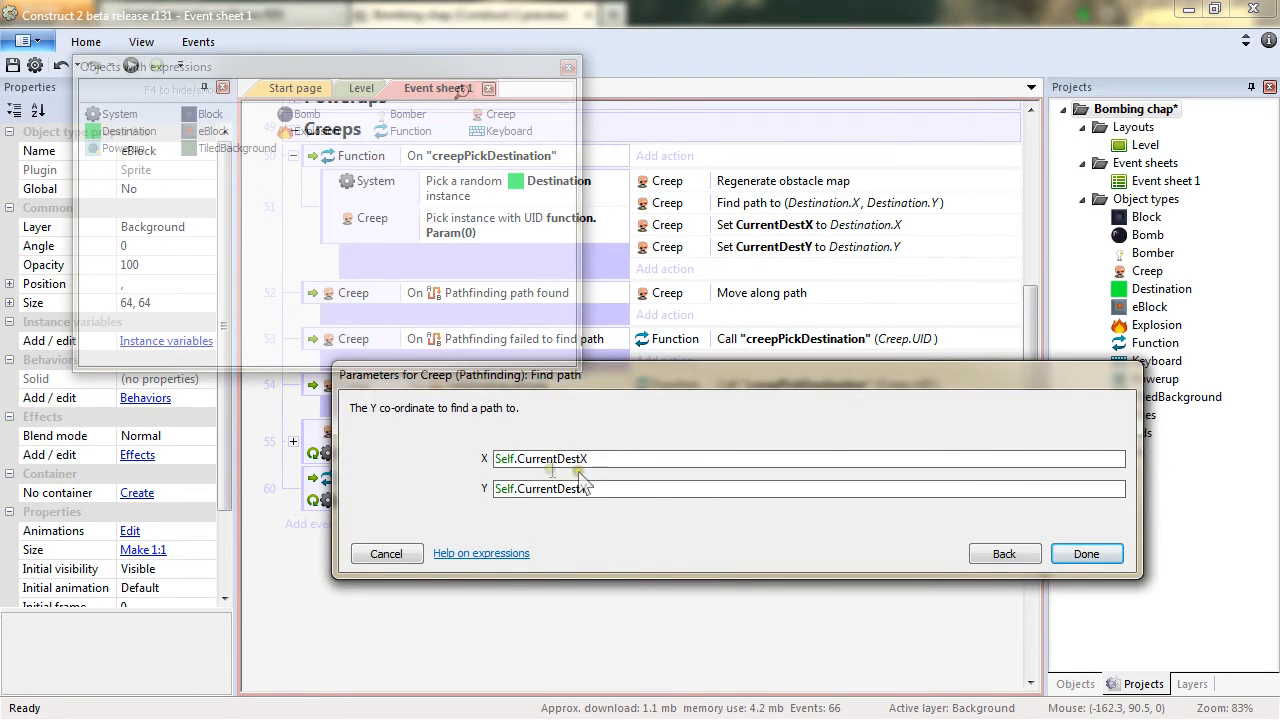
click(1088, 552)
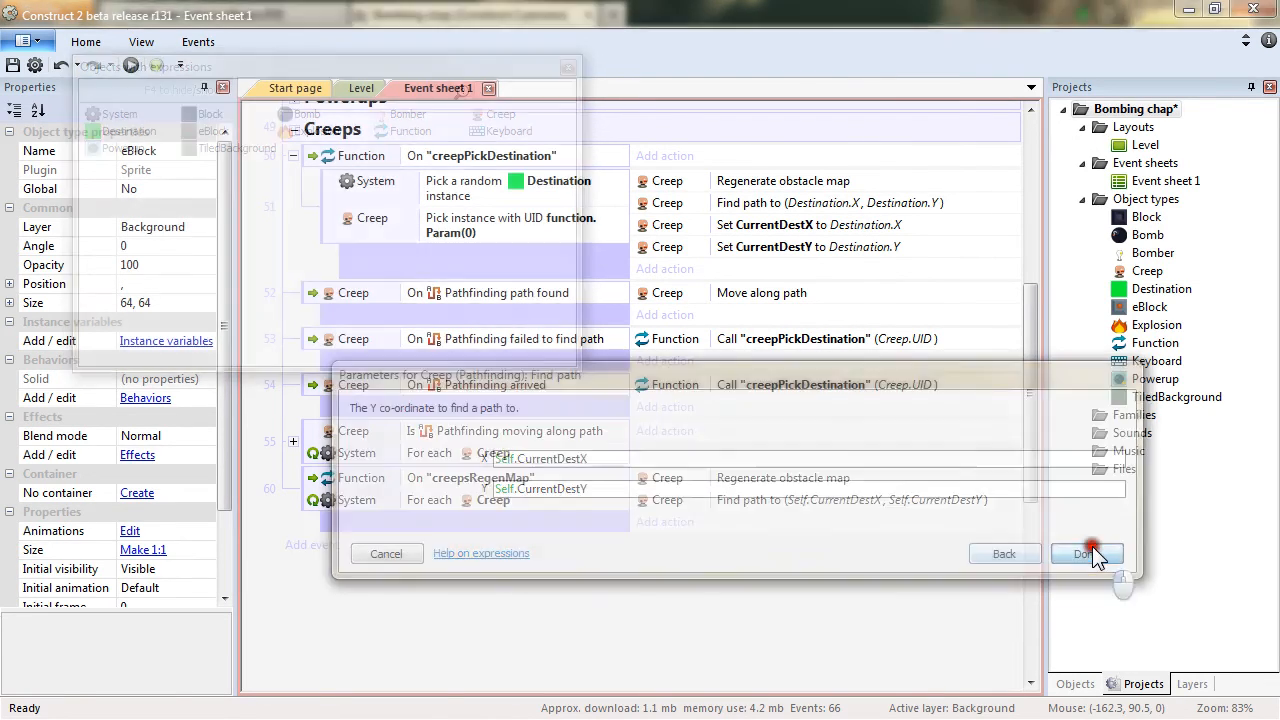
Move the creepsRegenMap event up to sit directly below the creepPickDestination event.
drag(310, 508, 310, 292)
click(661, 635)
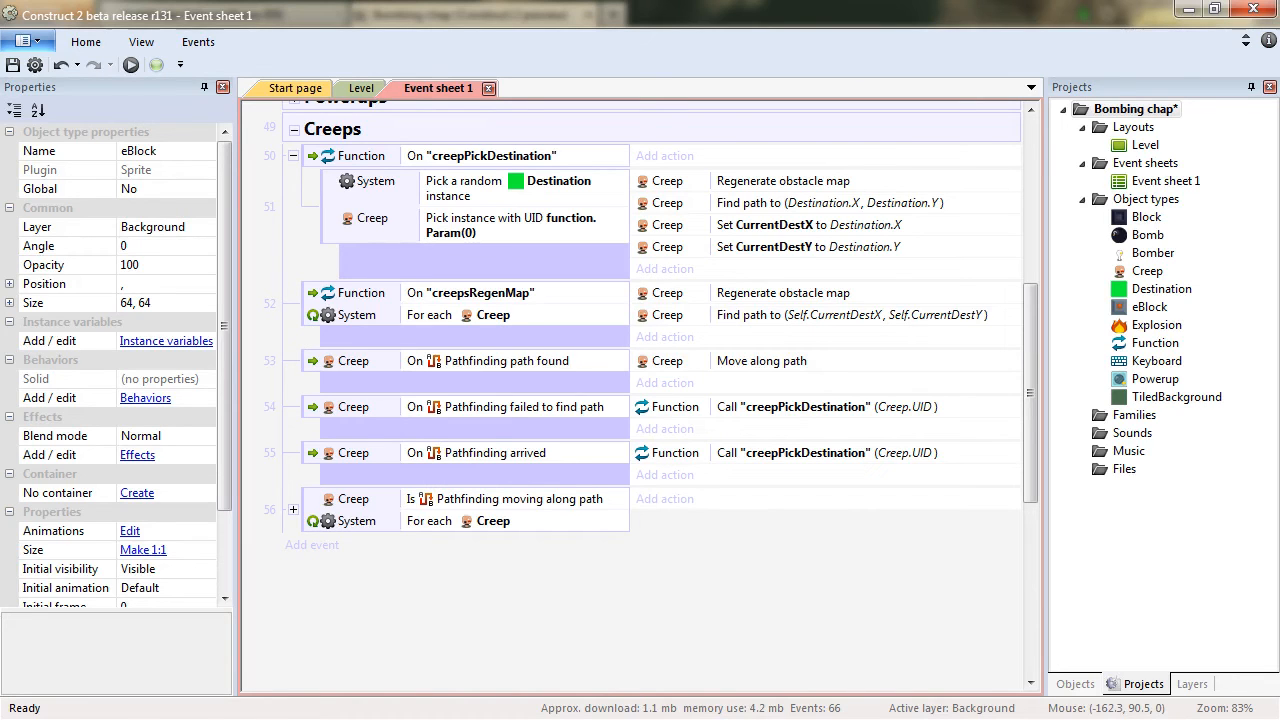
click(394, 298)
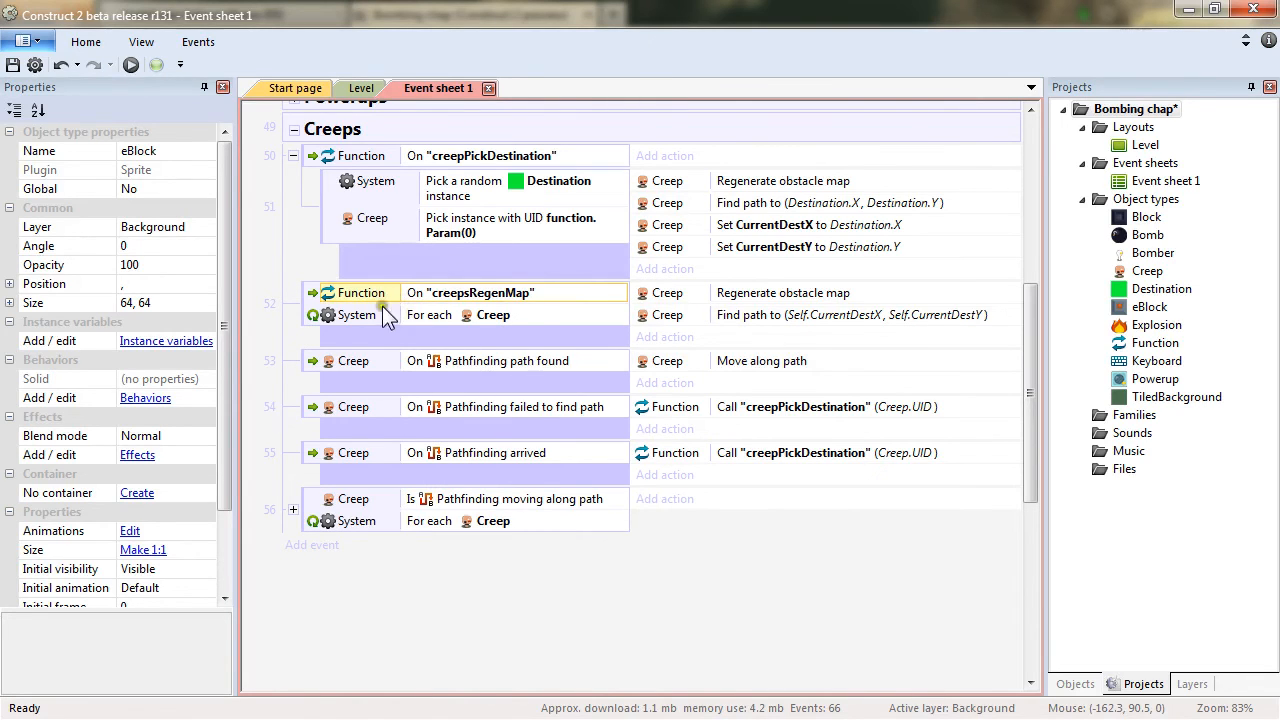
click(678, 652)
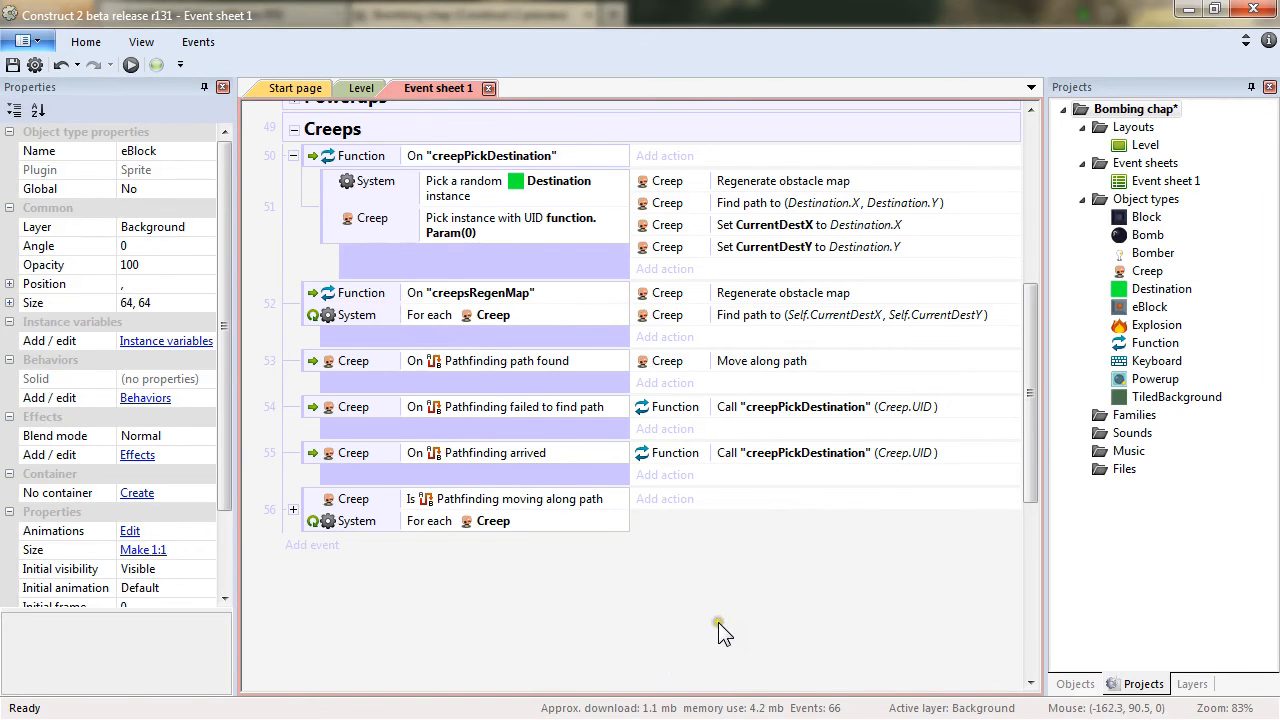
Add a Function Call "creepsRegenMap" action to the Player1Controls On Espace pressed event.
scroll(718, 622, up, 5)
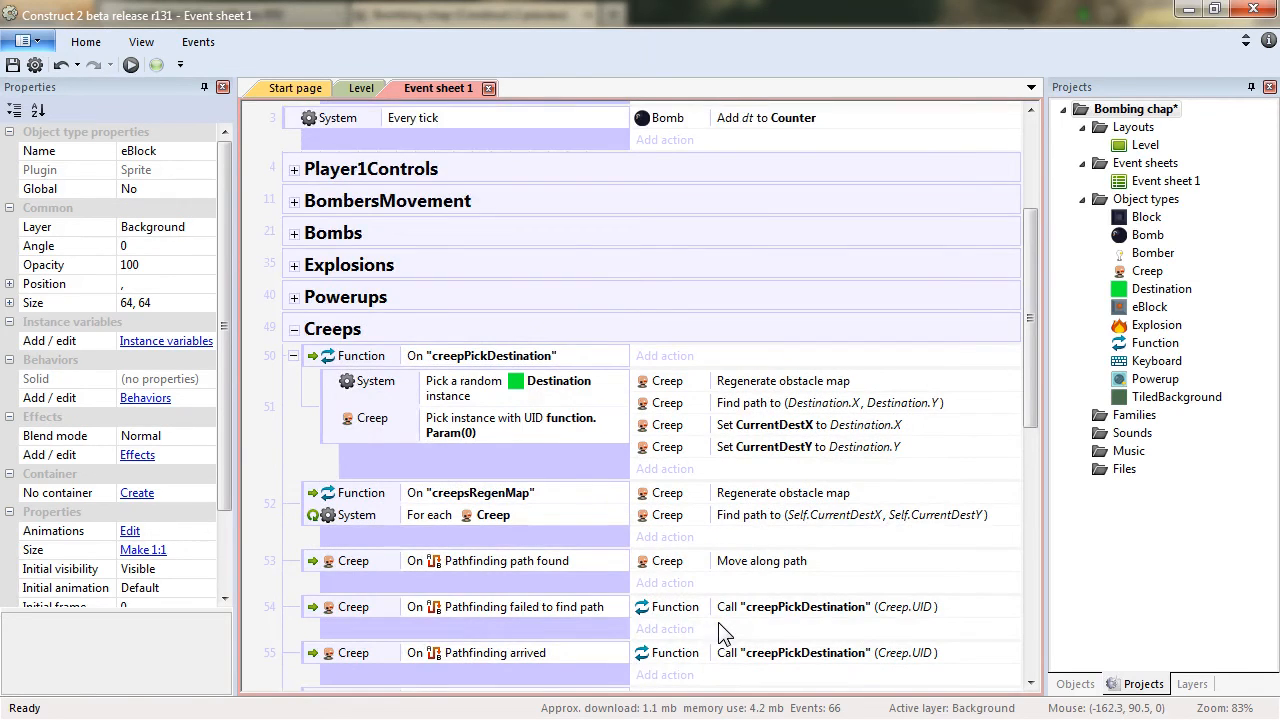
click(293, 170)
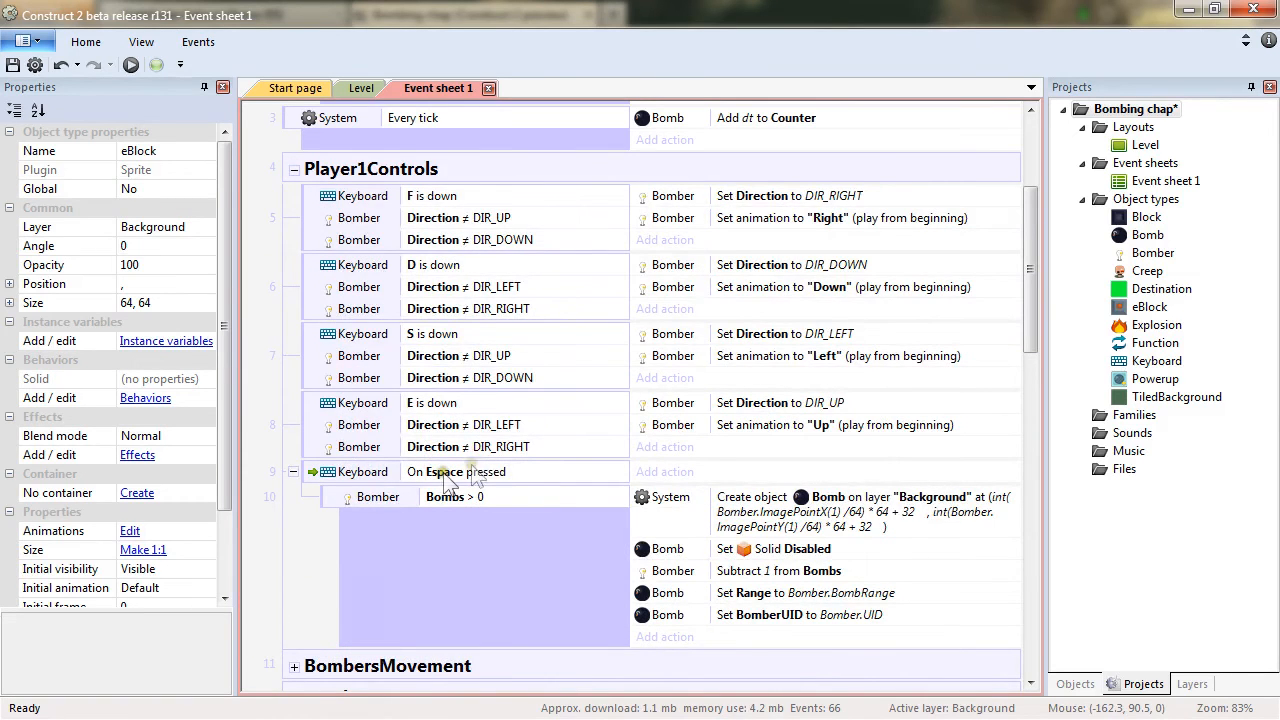
click(509, 477)
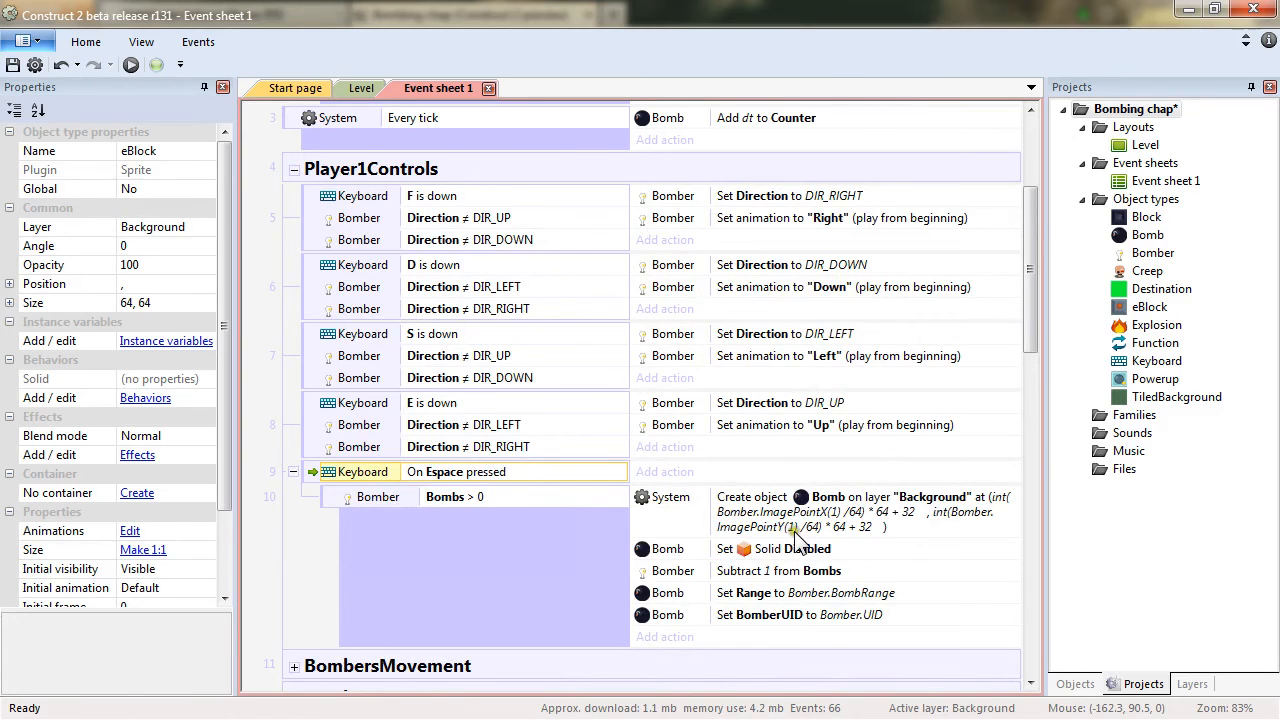
click(309, 558)
scroll(303, 568, down, 5)
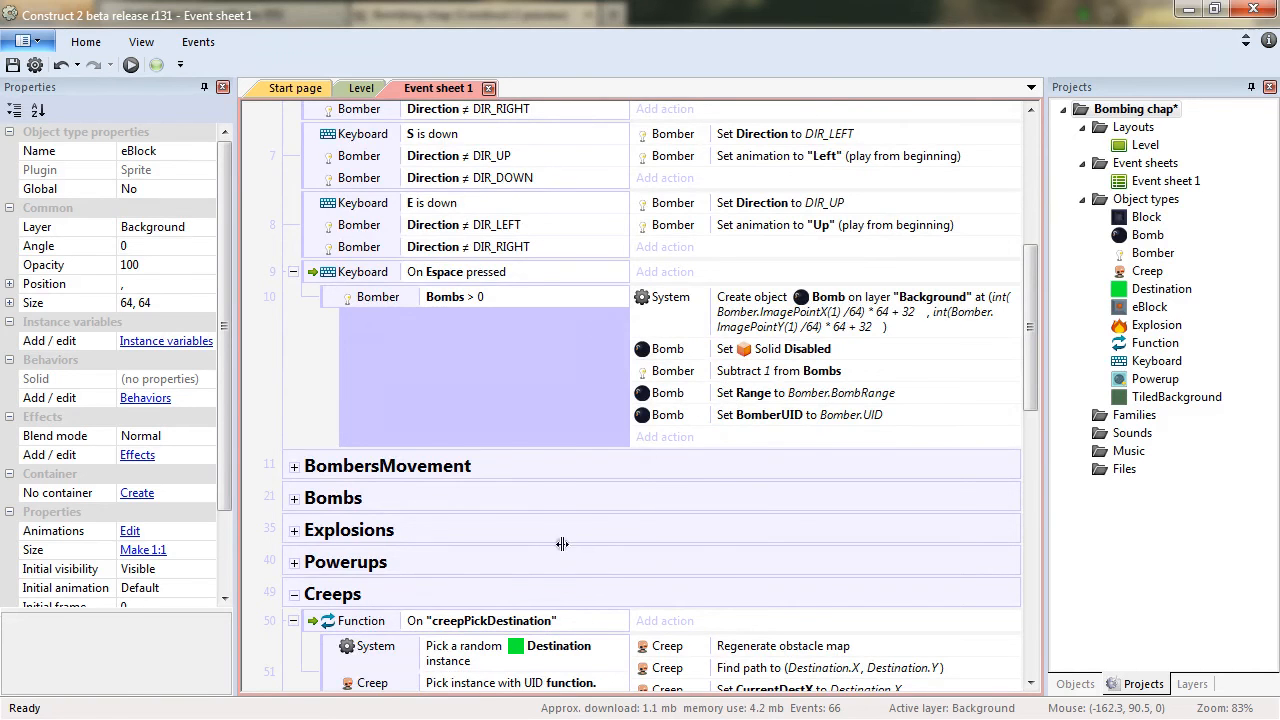
scroll(563, 540, down, 5)
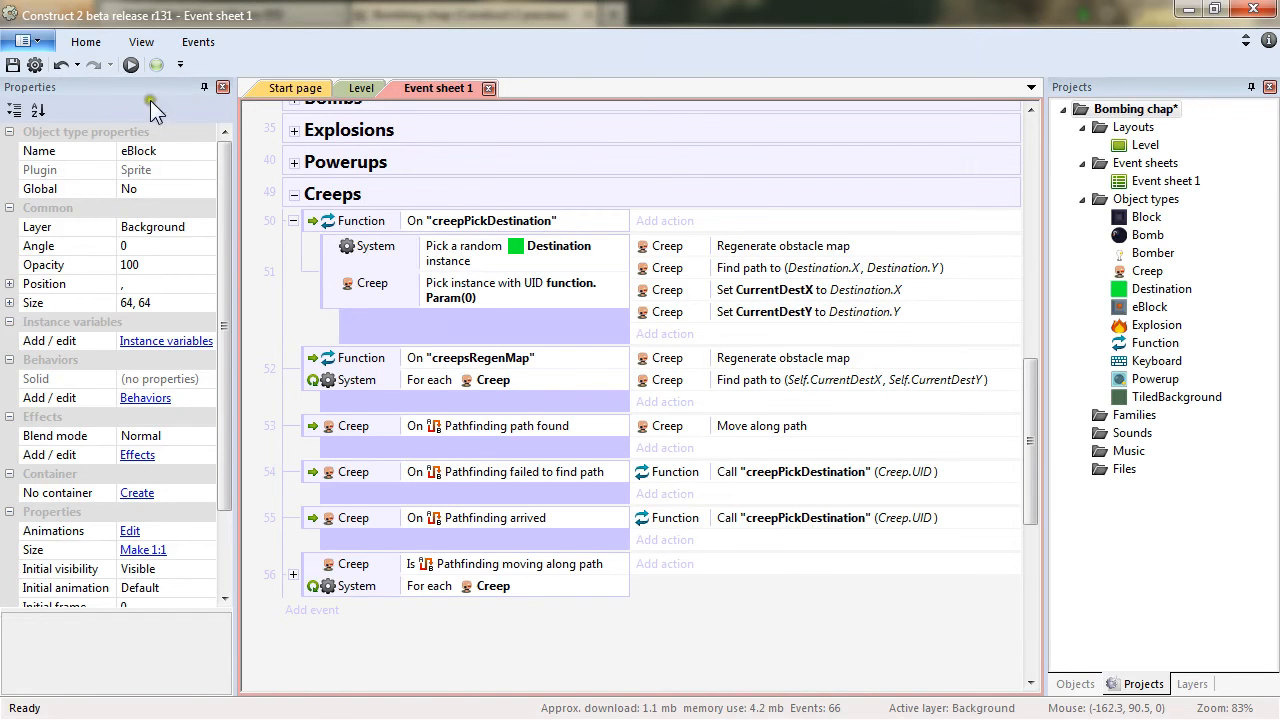
scroll(645, 393, up, 4)
scroll(536, 390, up, 6)
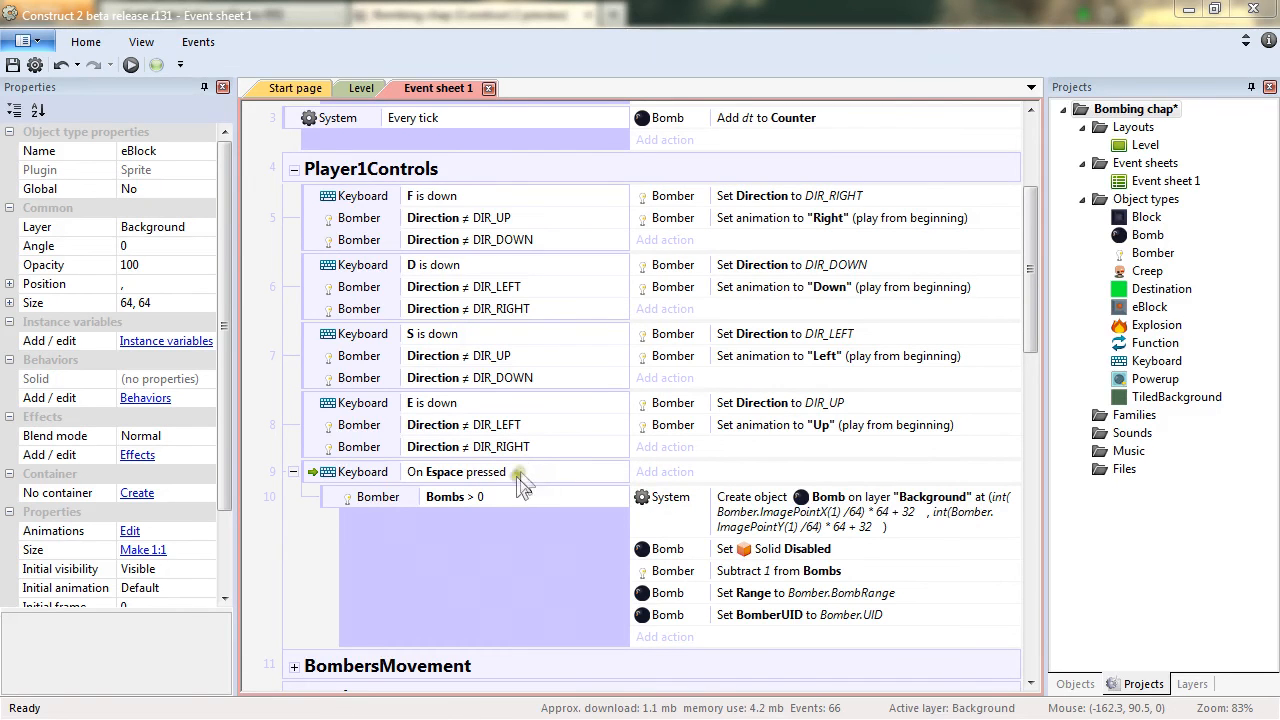
click(693, 637)
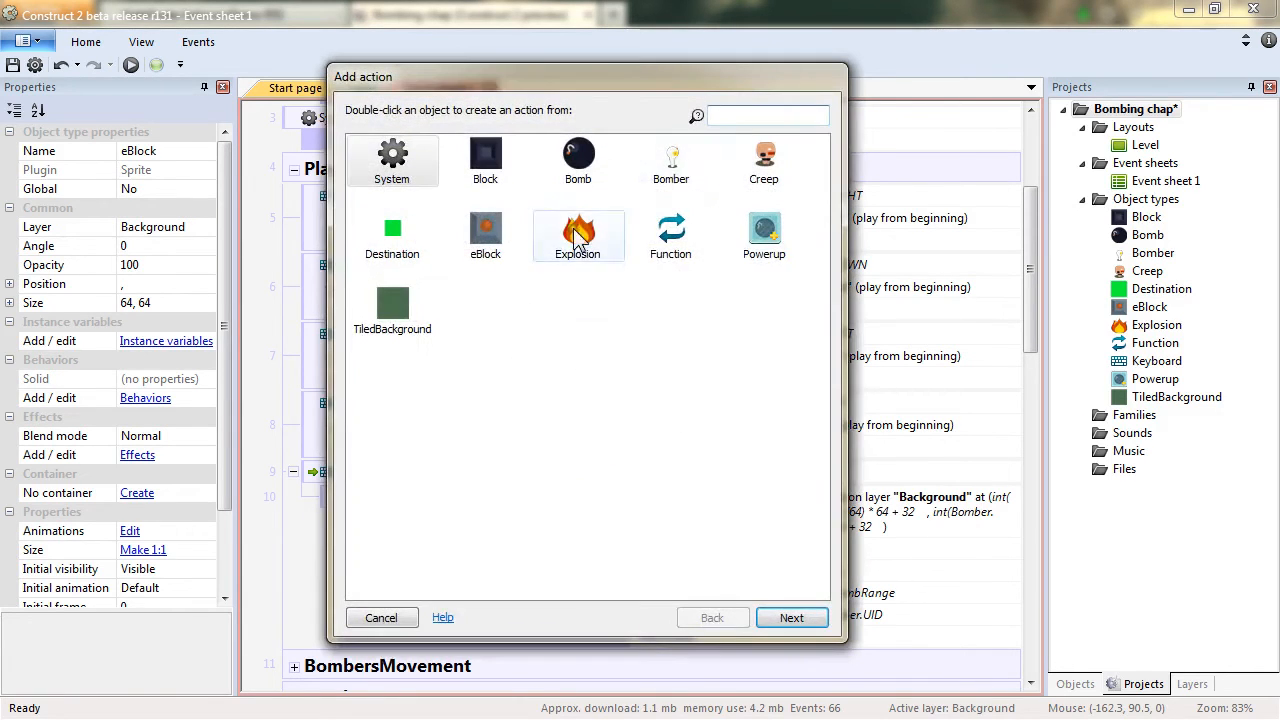
double_click(690, 250)
double_click(438, 175)
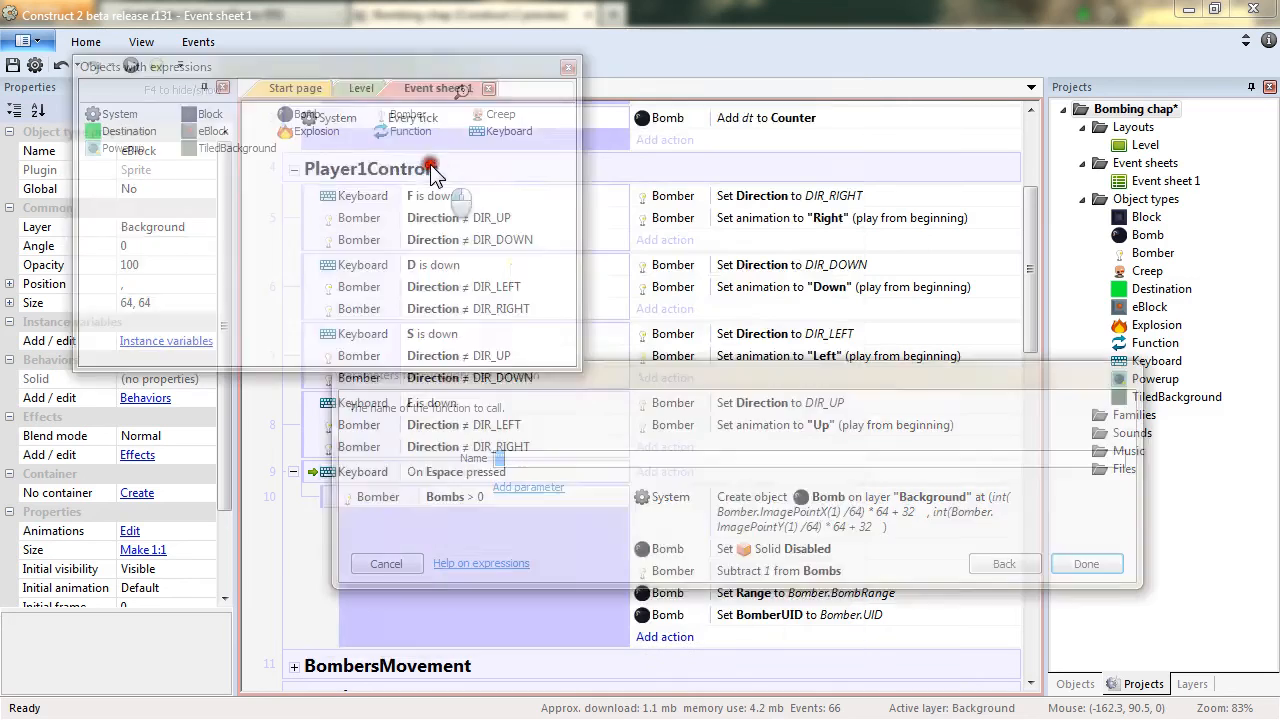
text(creepsRegenMap)
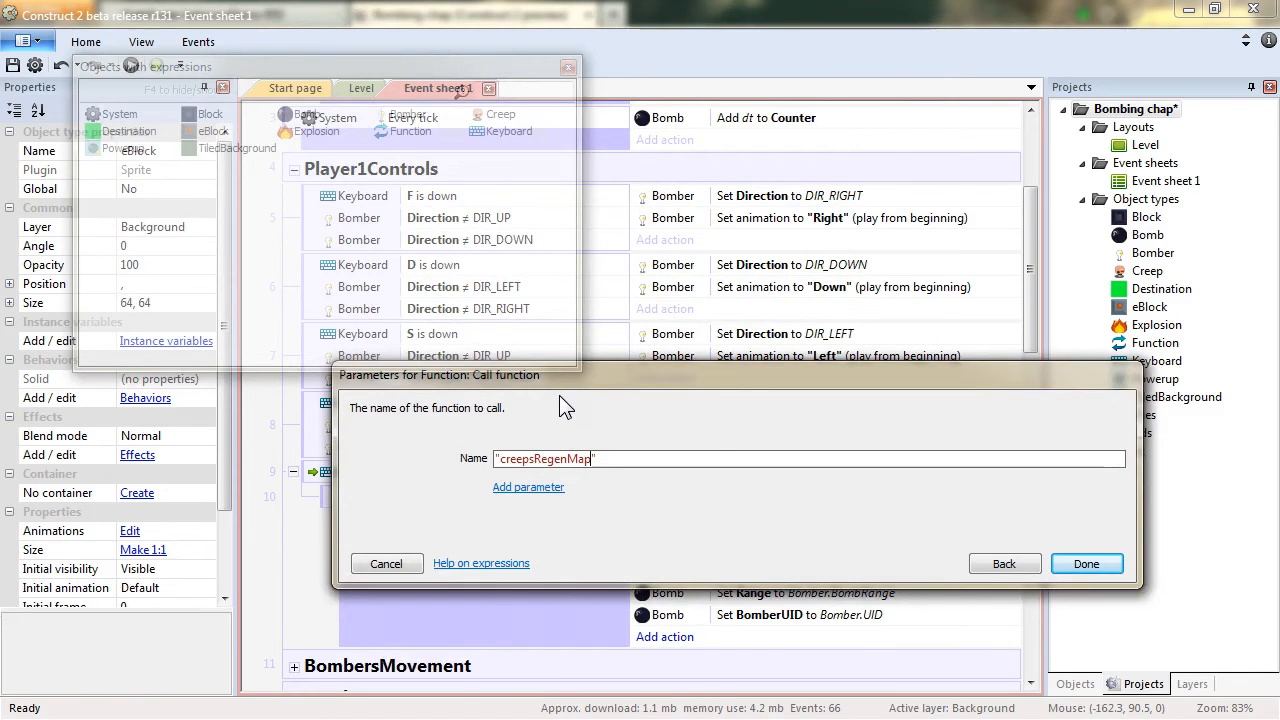
key(Return)
Retype the called function's name in that Call action as "creepsRegenMap".
scroll(561, 402, down, 5)
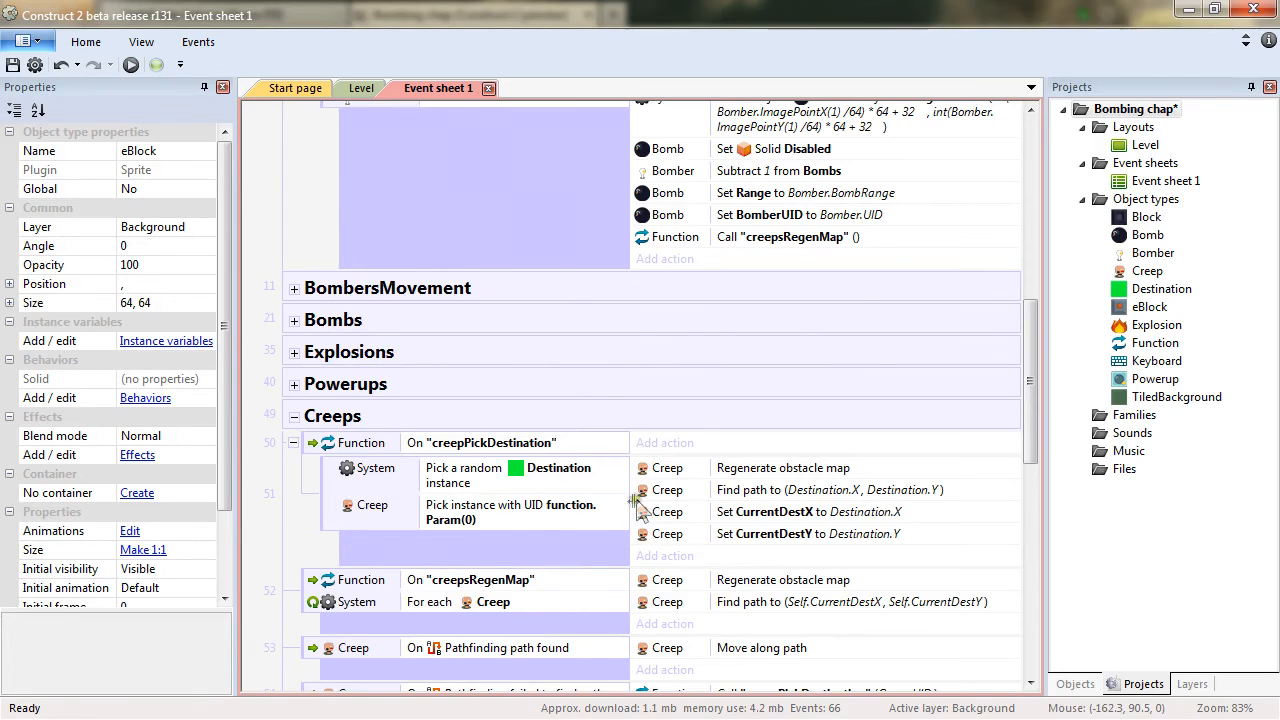
click(477, 586)
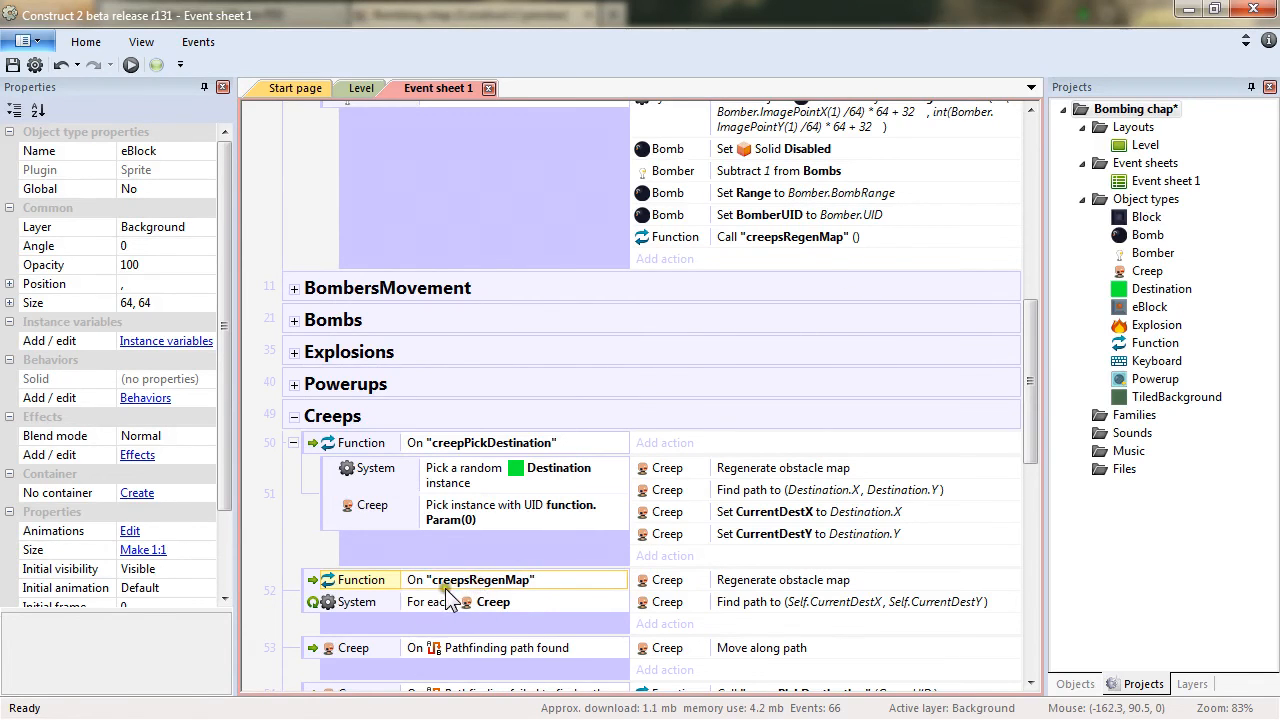
click(812, 258)
double_click(801, 240)
click(535, 460)
key(Delete)
text(reepsregenMap")
key(shift+Left)
text(m)
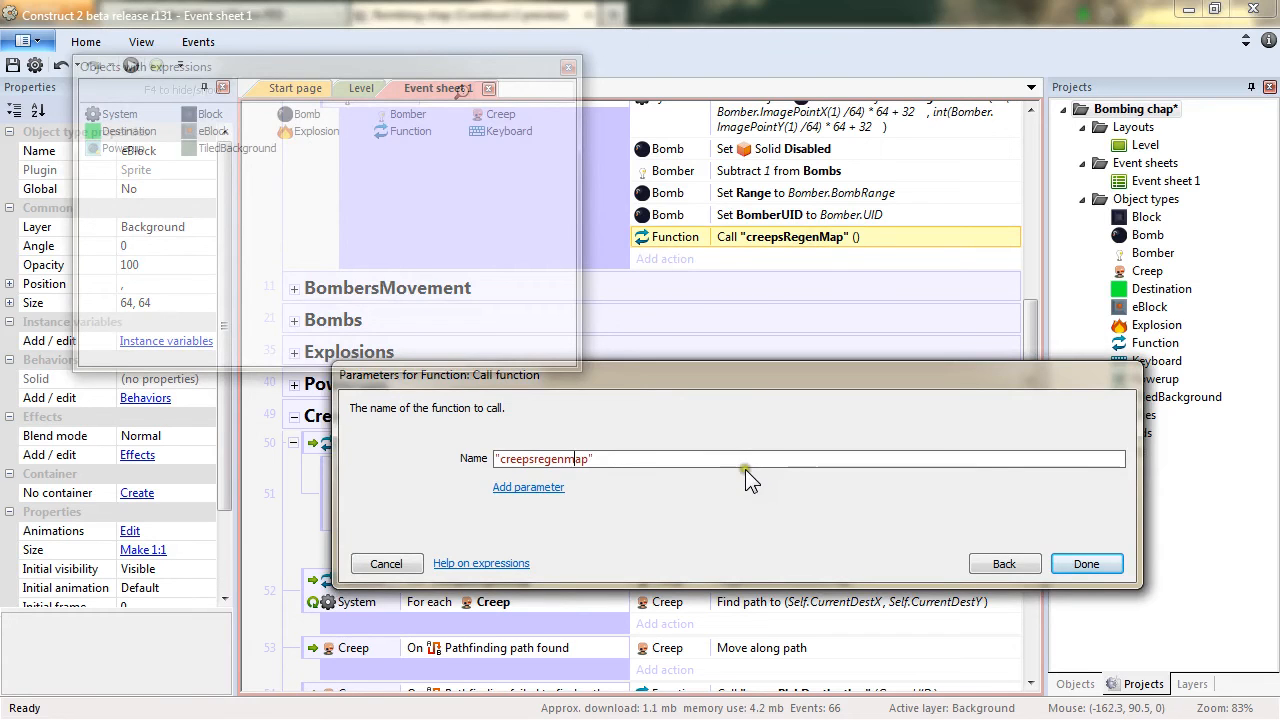
click(530, 452)
key(shift+Right)
text(R)
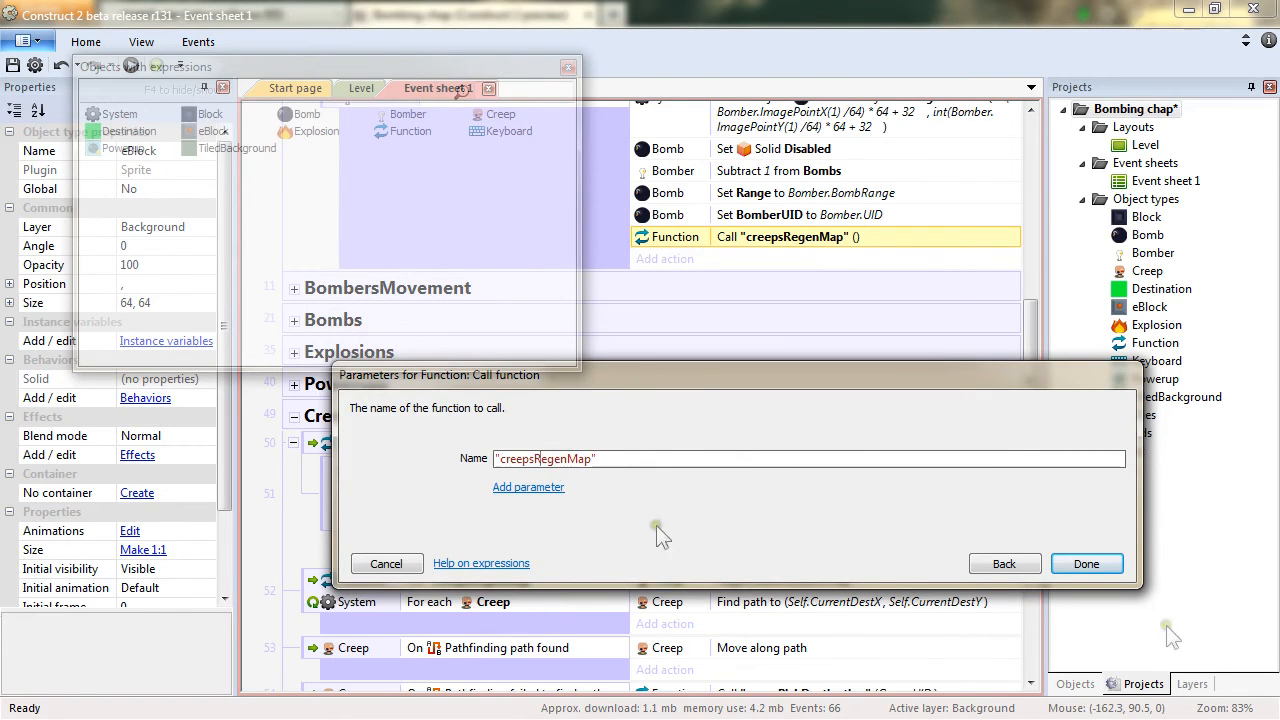
click(1086, 564)
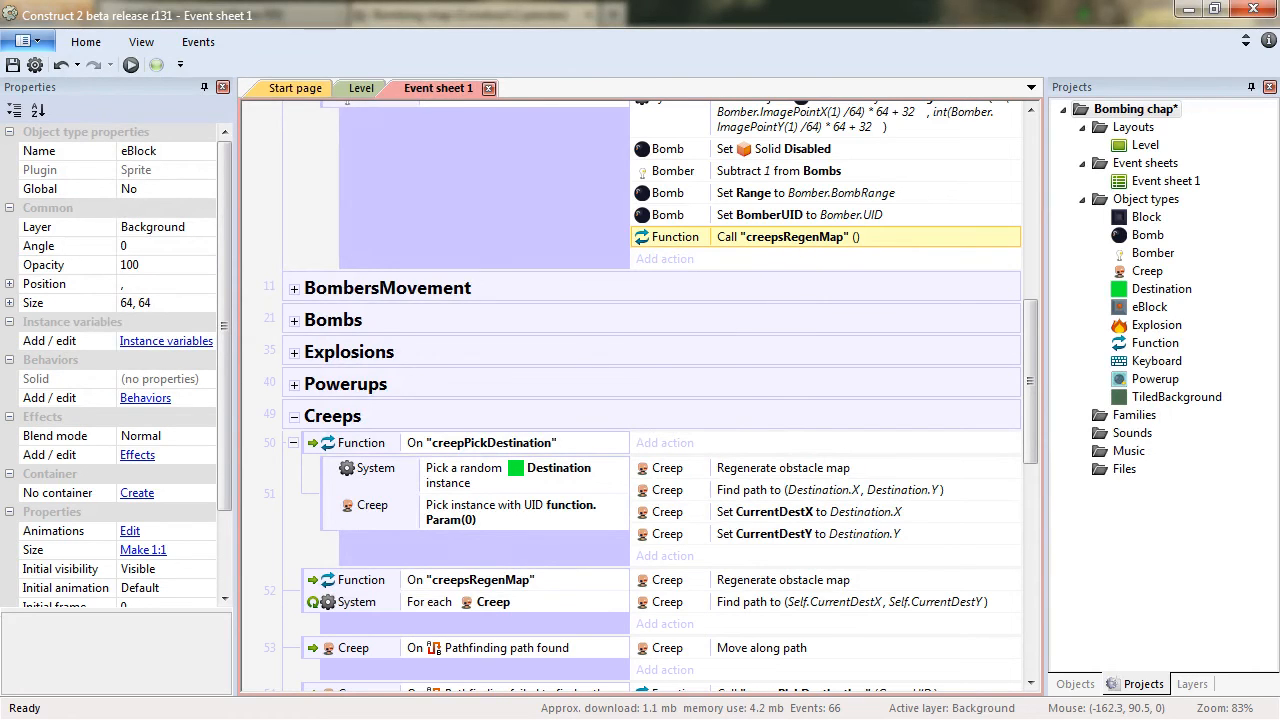
Copy the Call "creepsRegenMap" action into the Bomb On destroyed event and the eBlock On destroyed event.
click(294, 320)
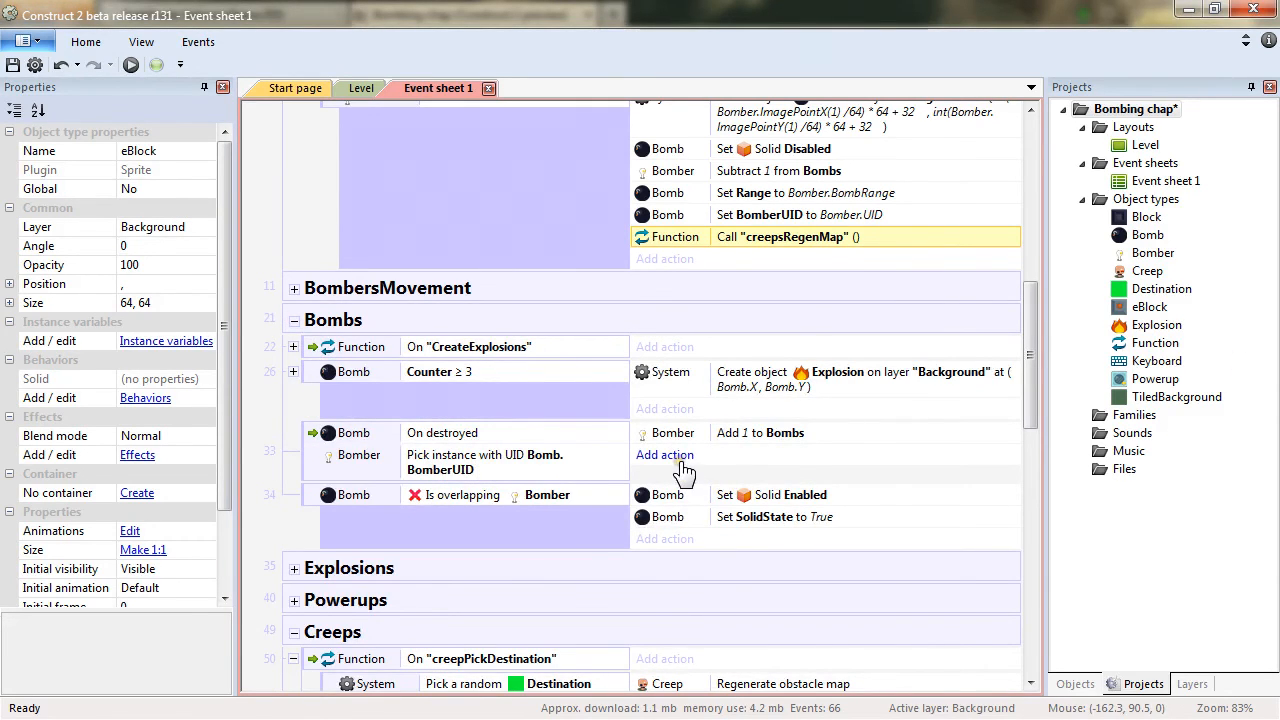
drag(823, 240, 788, 456)
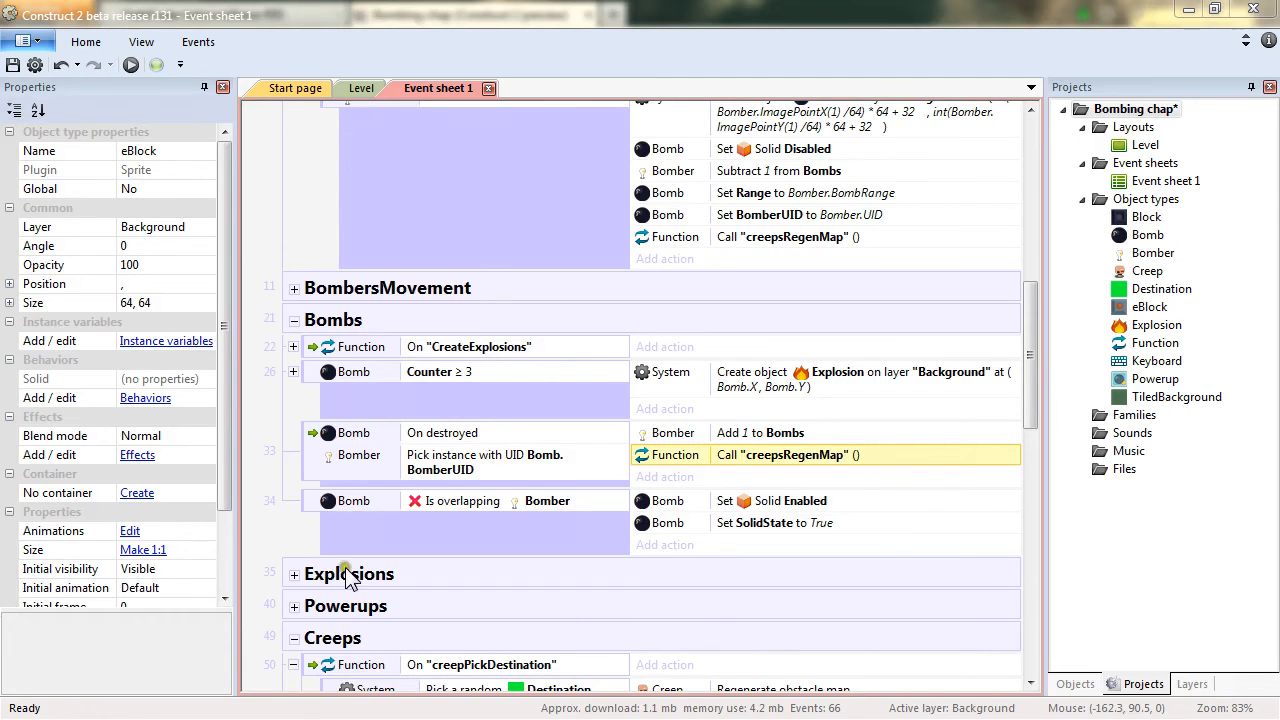
click(294, 606)
scroll(480, 470, down, 3)
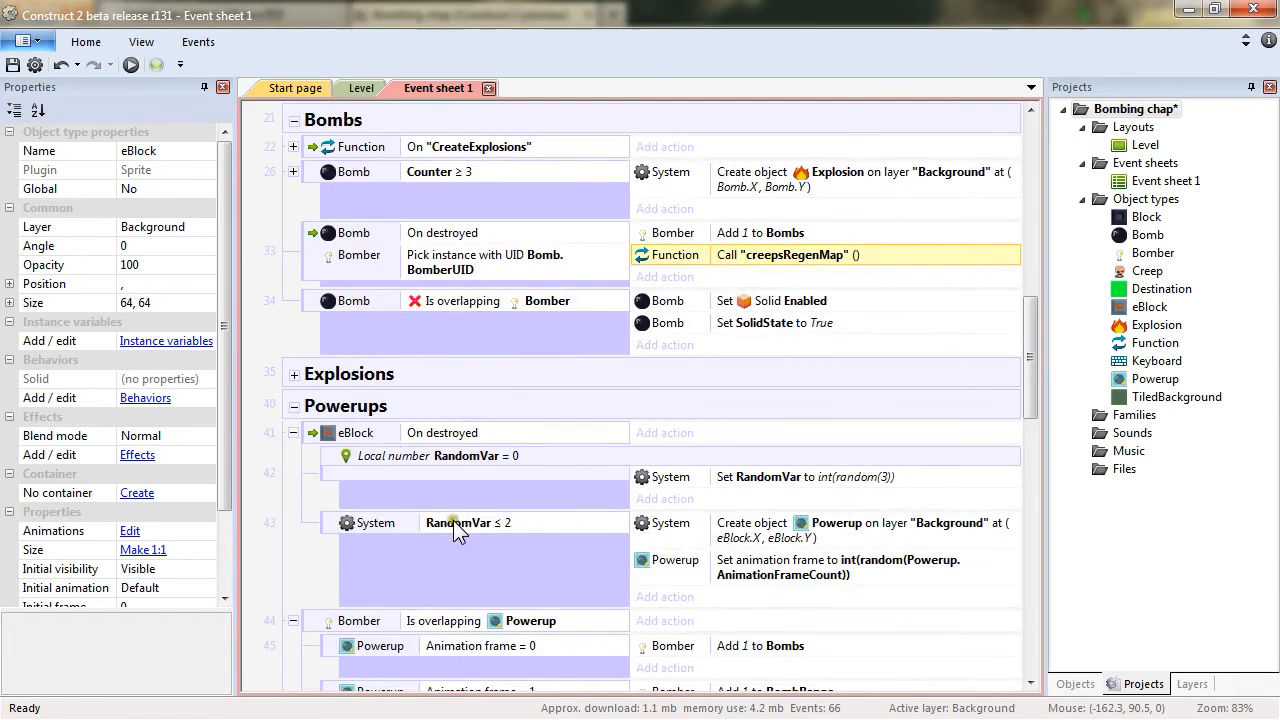
drag(820, 262, 776, 502)
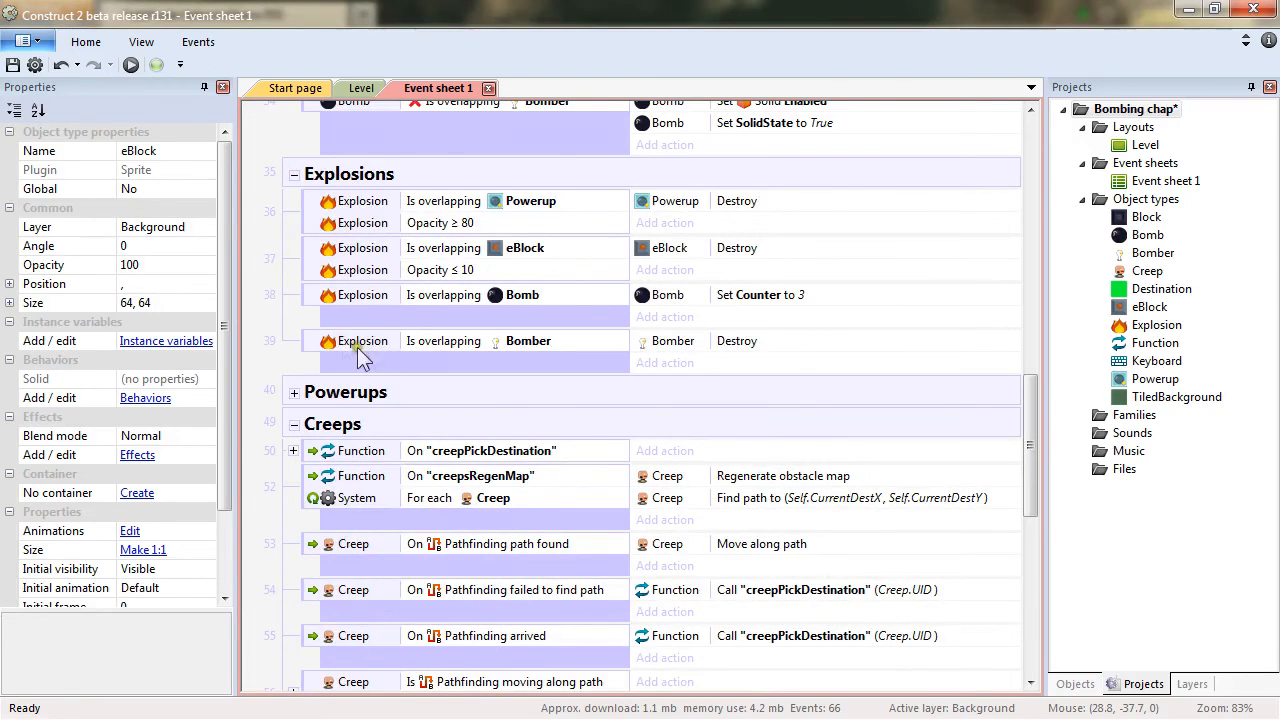
Duplicate the Explosion is overlapping Bomb event and change the copy's overlapped object to Creep.
ctrl+drag(312, 303, 398, 352)
double_click(520, 342)
click(655, 495)
double_click(471, 222)
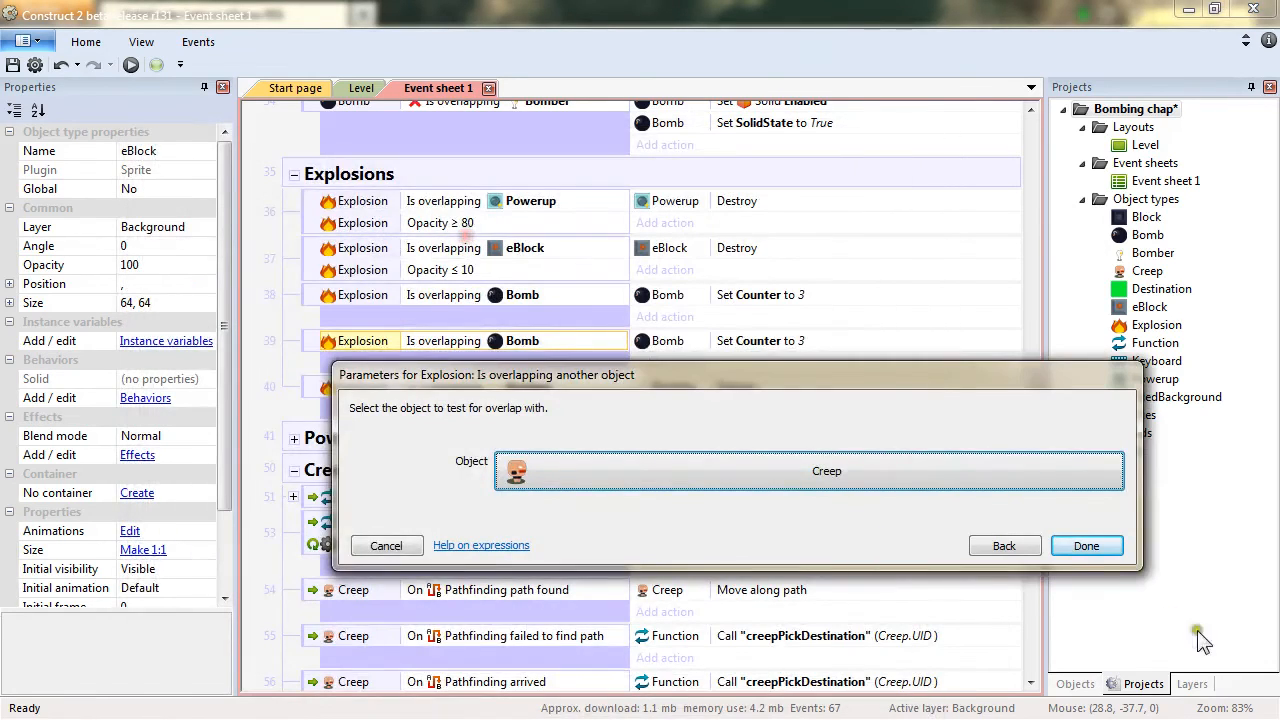
click(1078, 545)
Replace the copied Explosion-overlapping-Creep event's action with Creep Destroy.
double_click(752, 345)
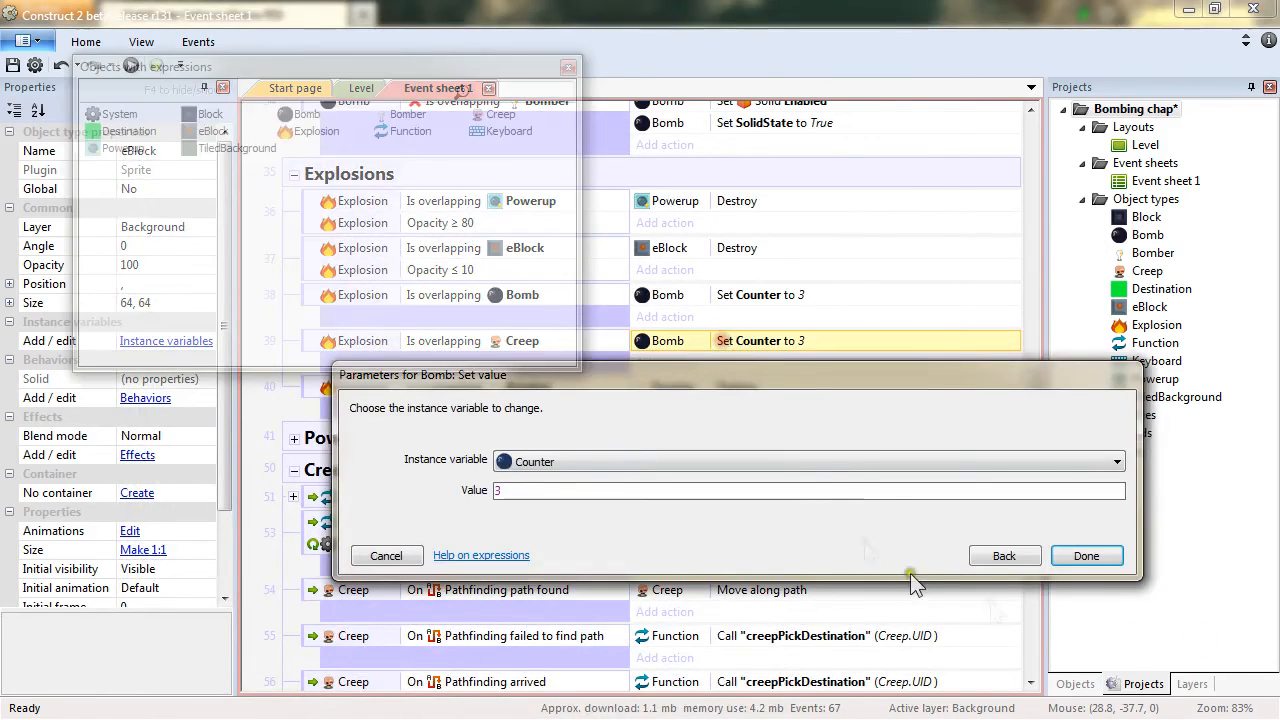
click(1005, 560)
click(712, 617)
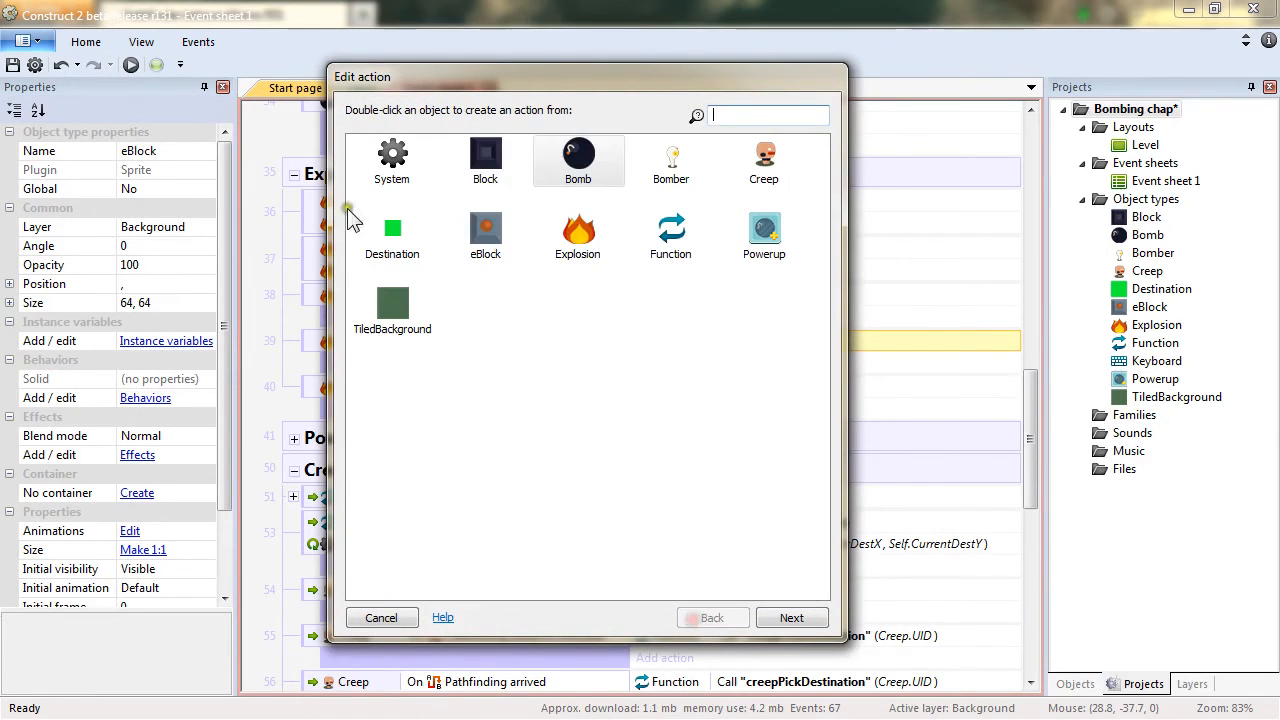
double_click(774, 166)
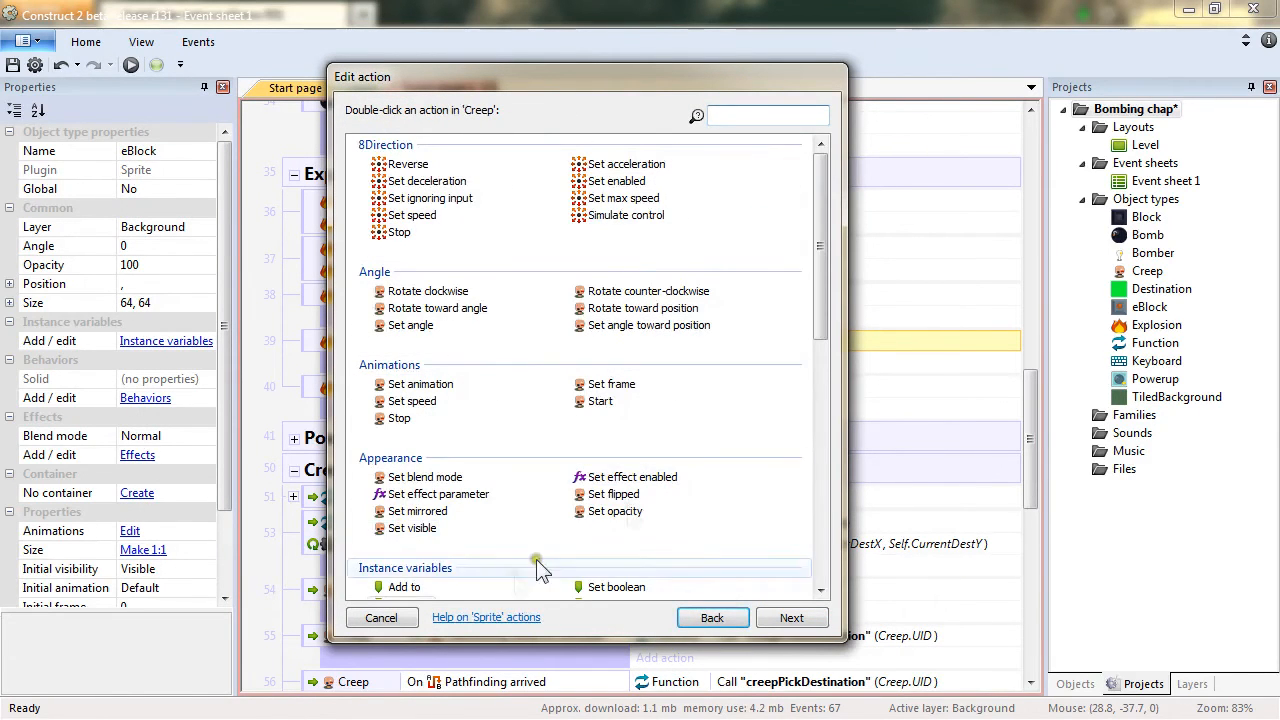
drag(821, 333, 797, 425)
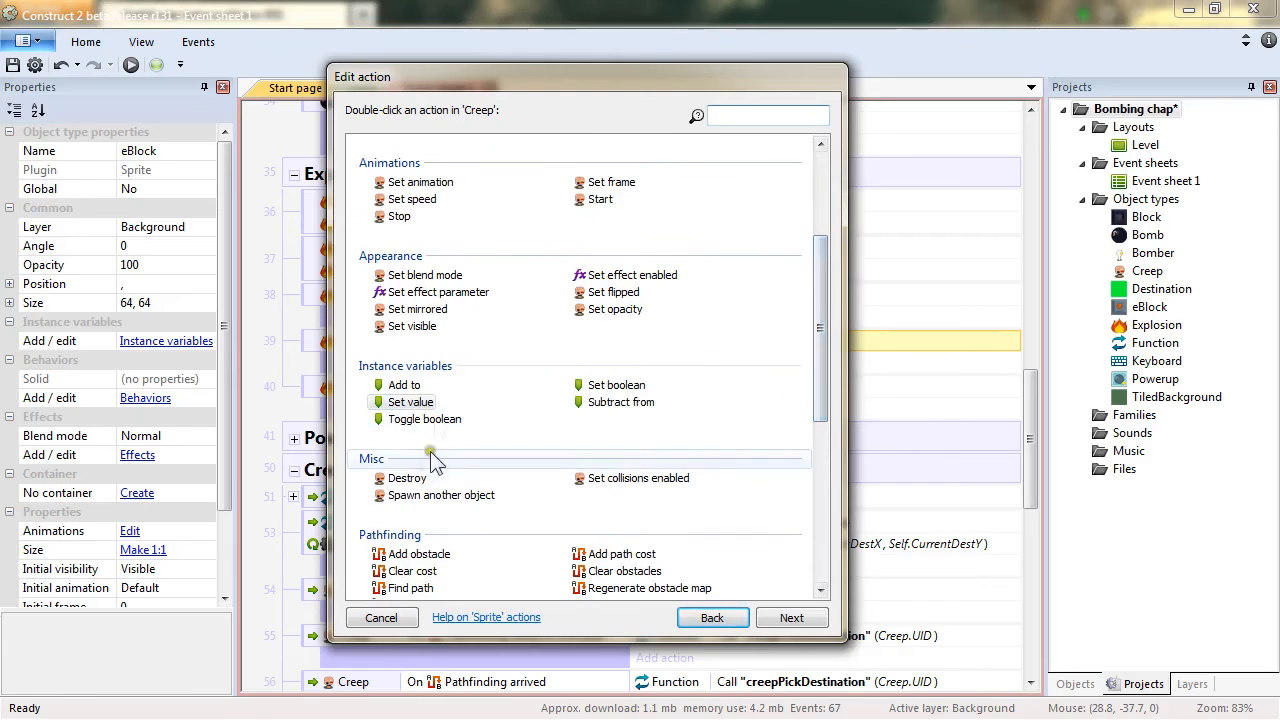
double_click(407, 478)
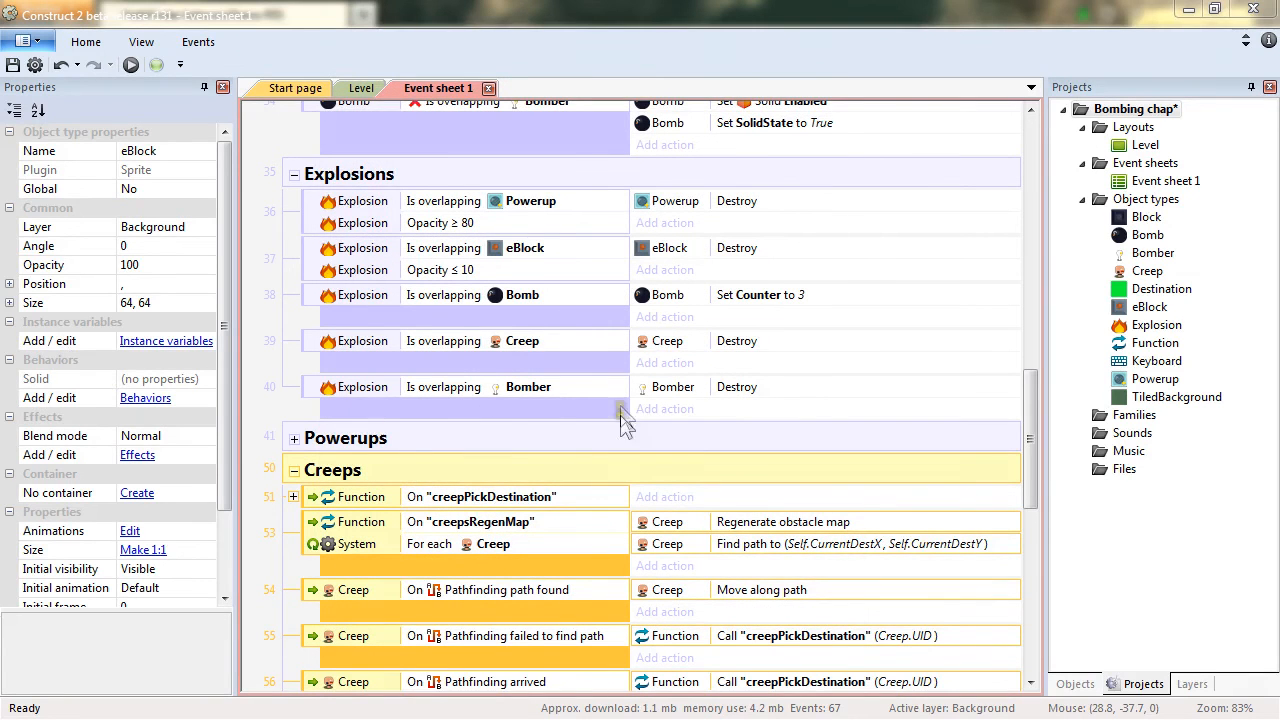
Add a new event where Bomber is overlapping Creep, with the action Destroy on Bomber.
click(293, 473)
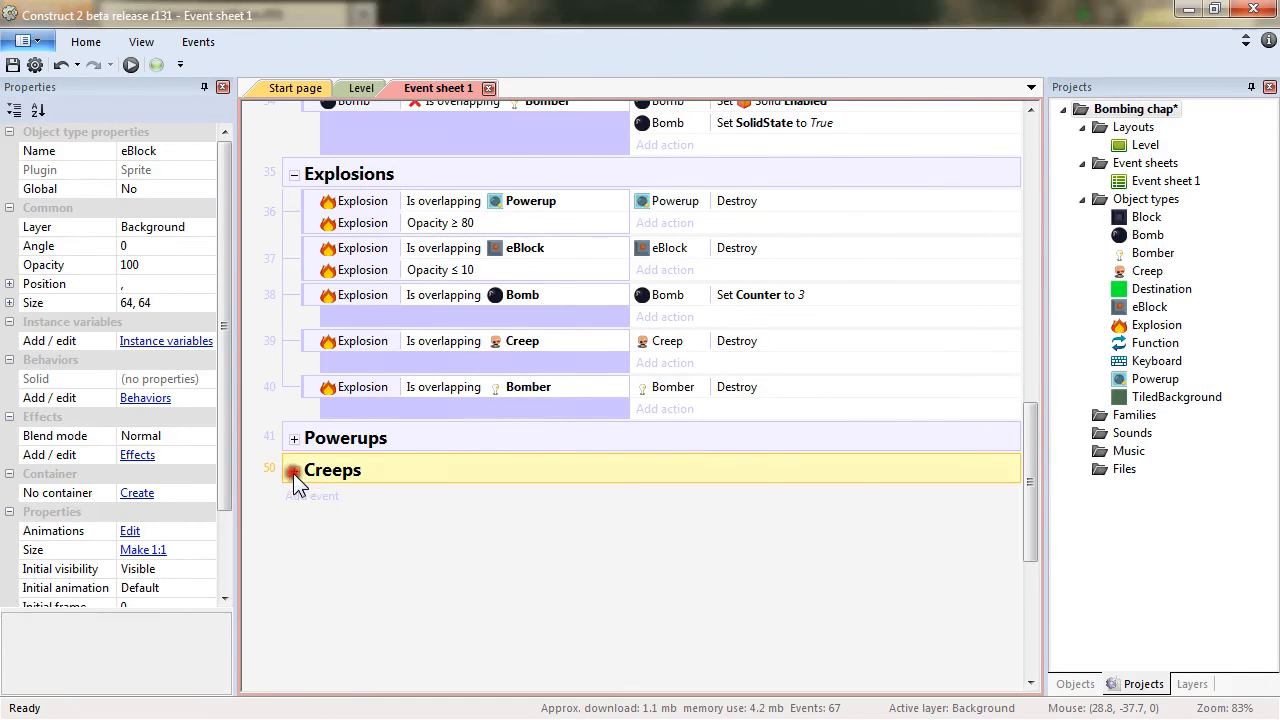
right_click(389, 524)
click(418, 540)
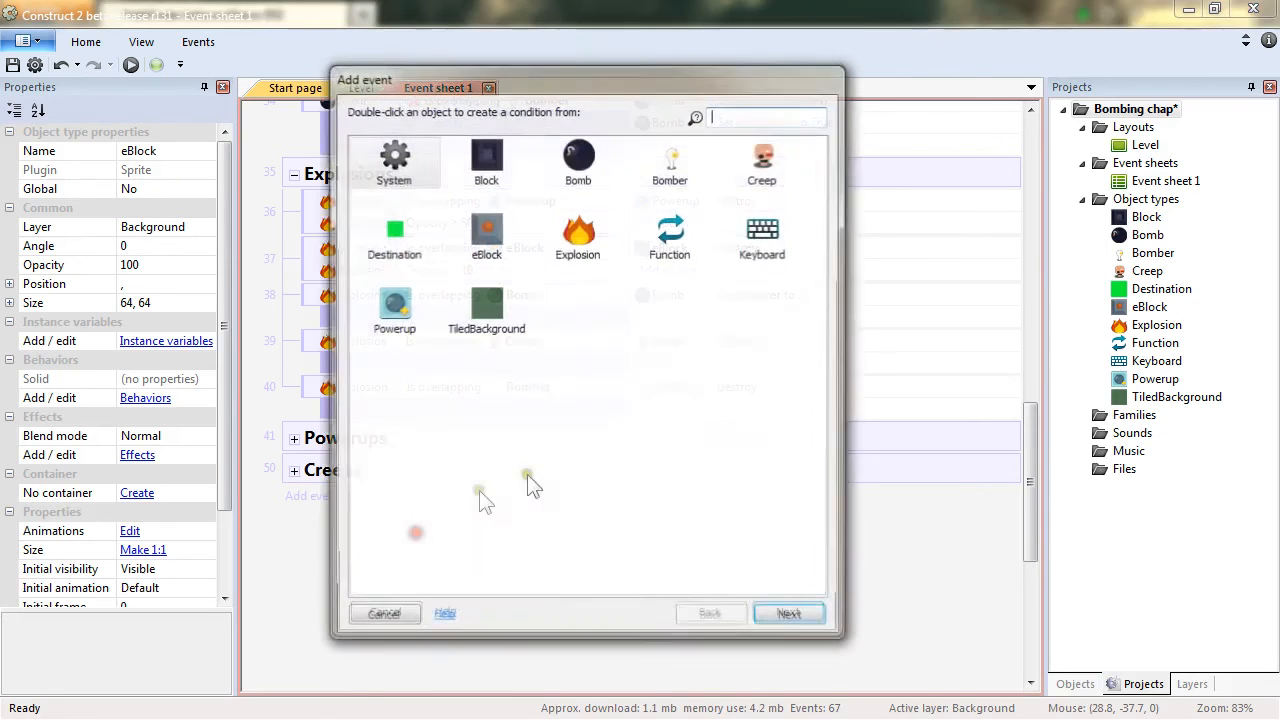
double_click(668, 160)
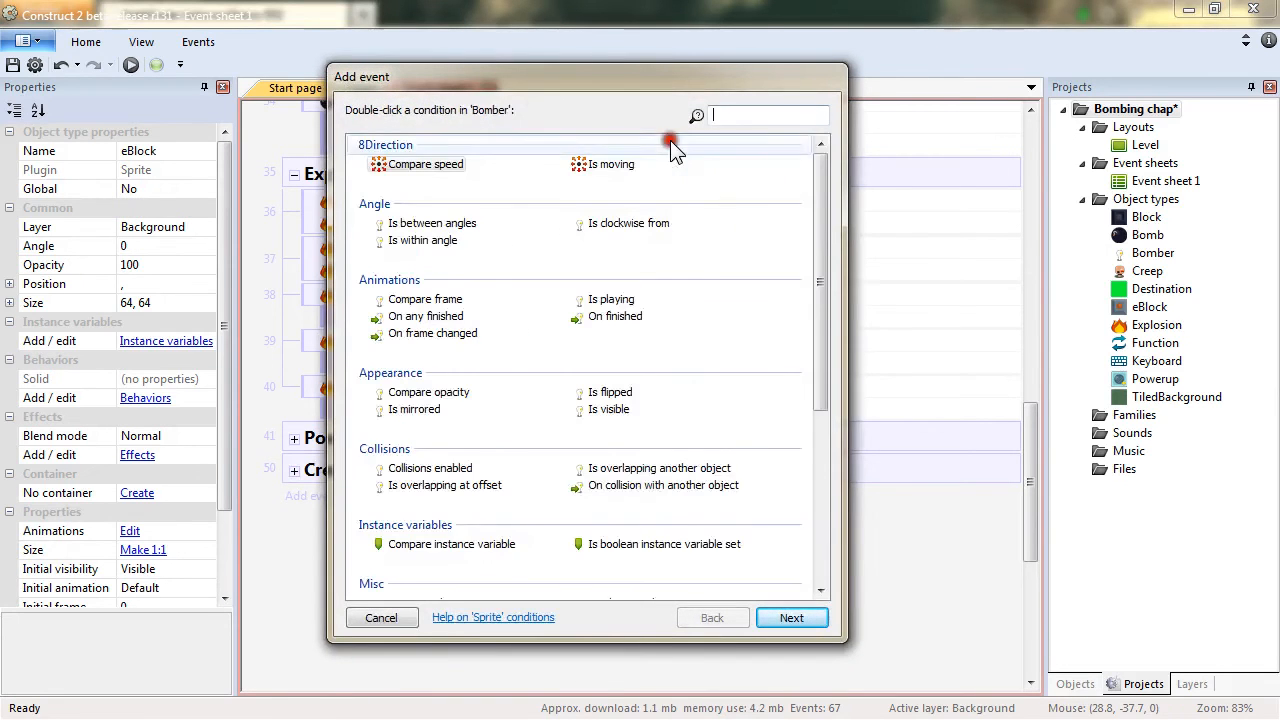
double_click(662, 469)
click(638, 458)
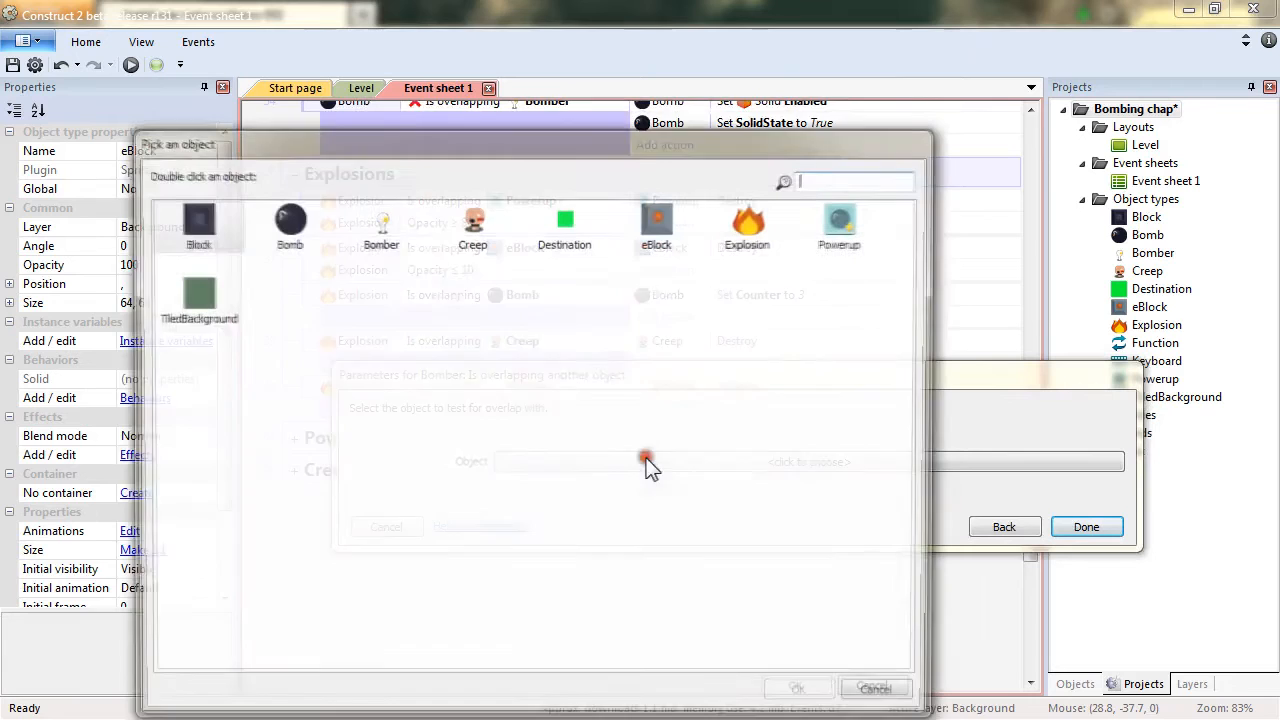
double_click(463, 225)
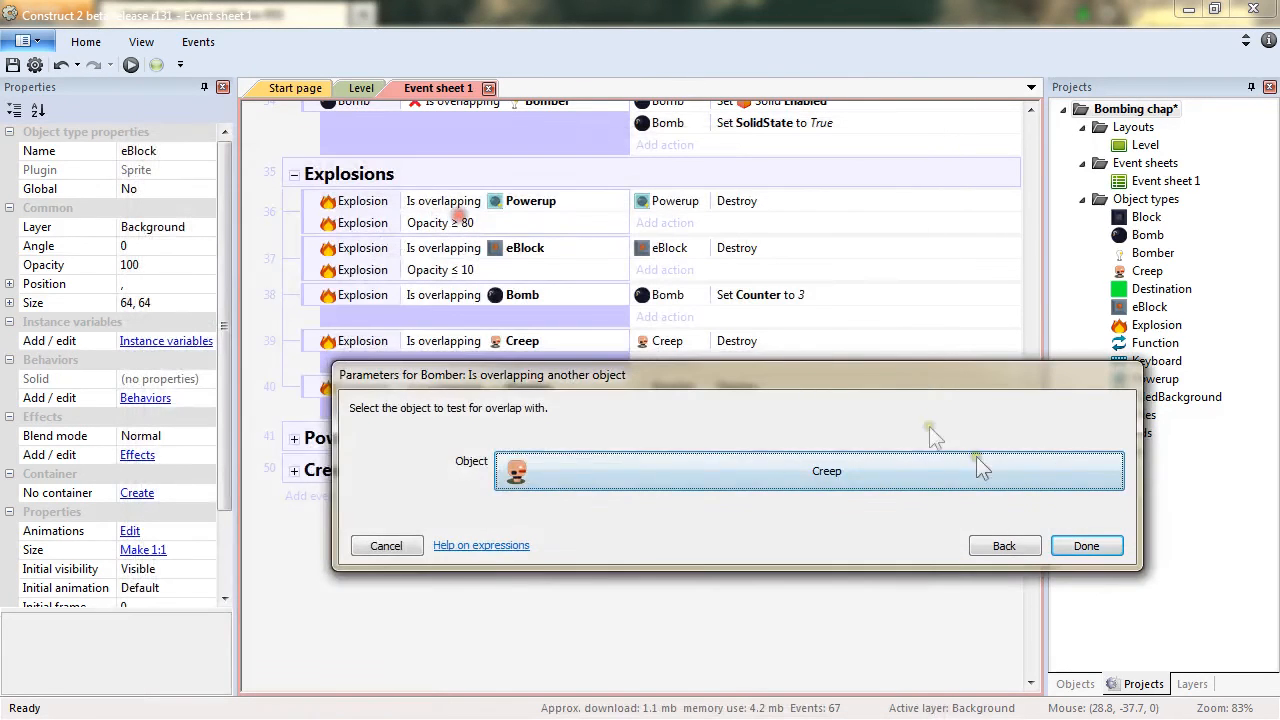
click(1086, 527)
click(649, 506)
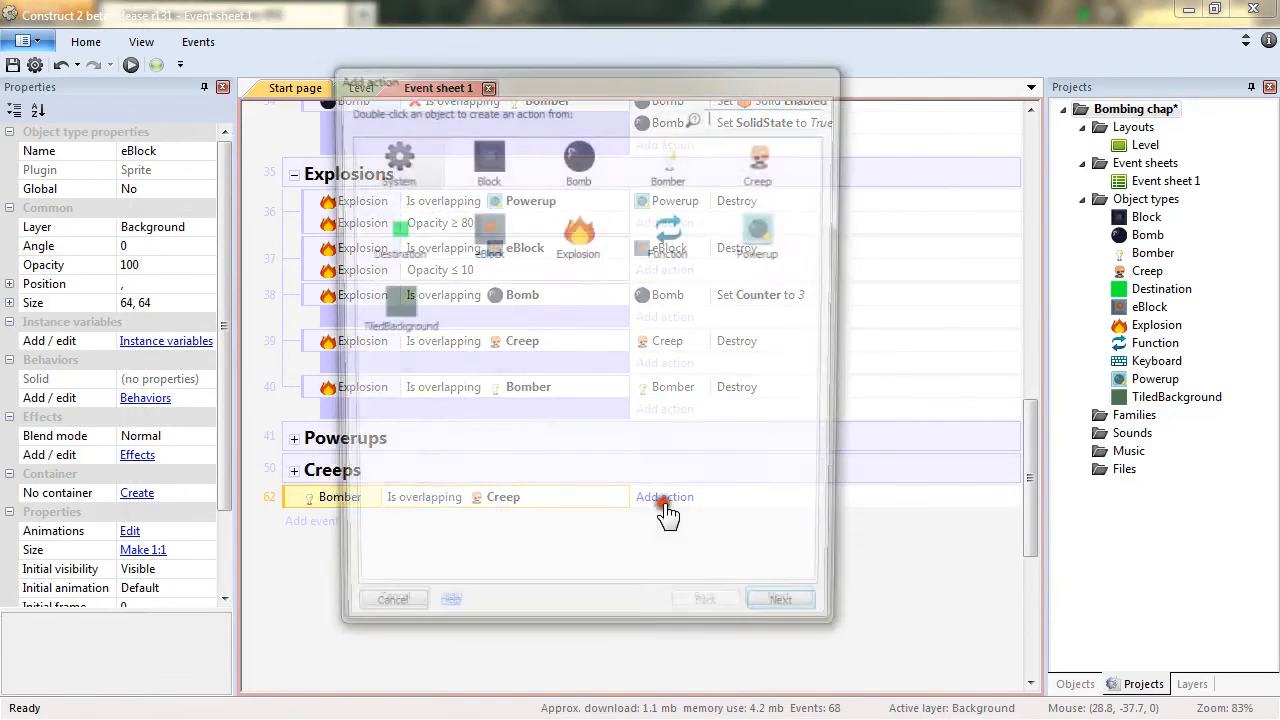
double_click(668, 160)
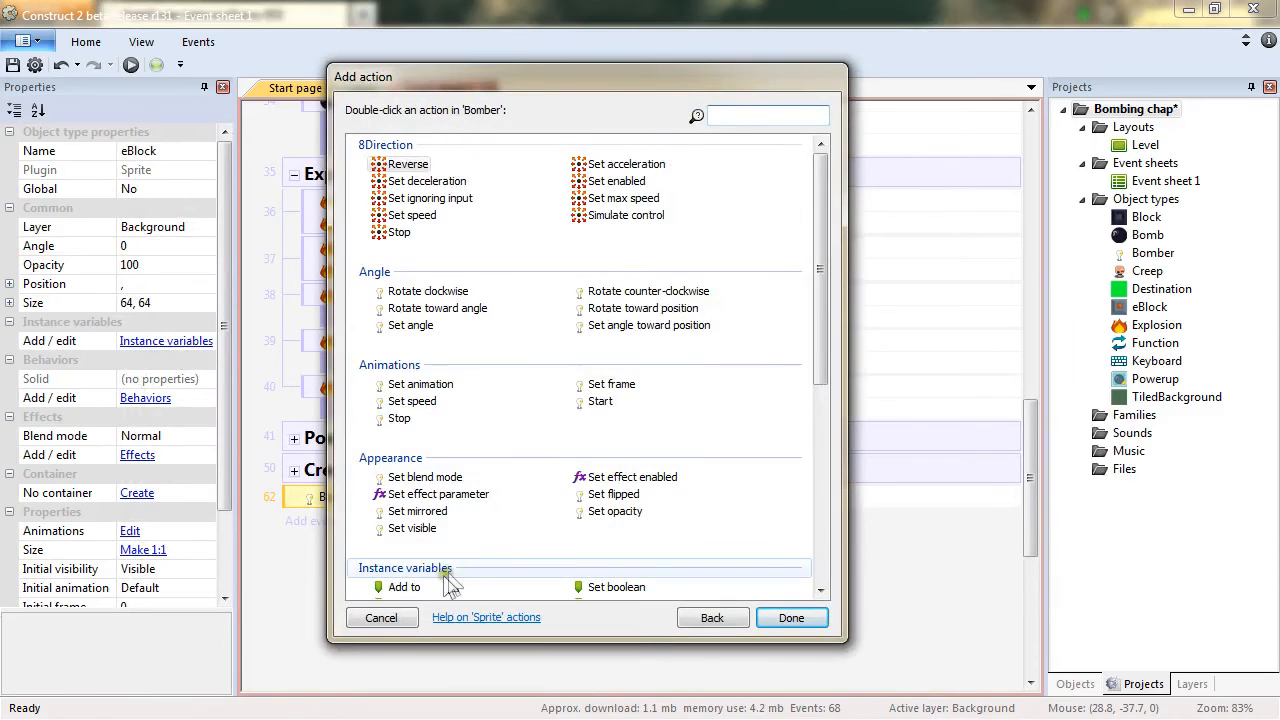
drag(822, 340, 818, 430)
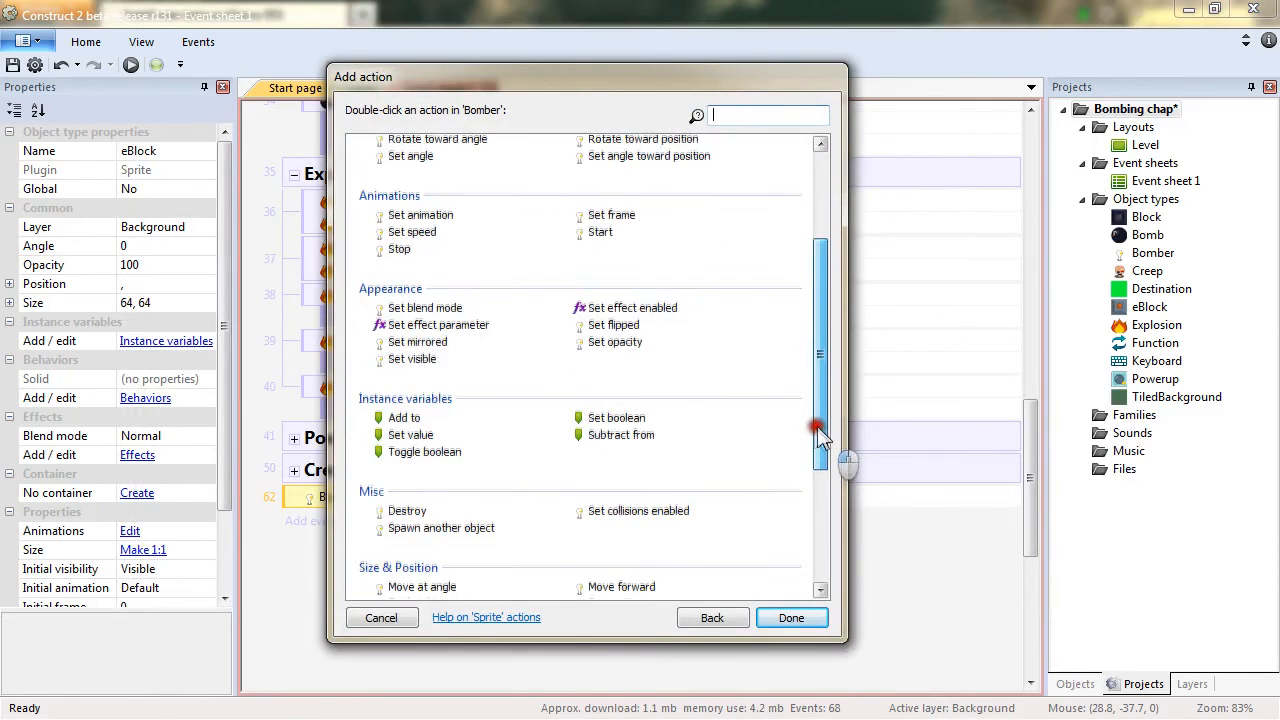
double_click(403, 511)
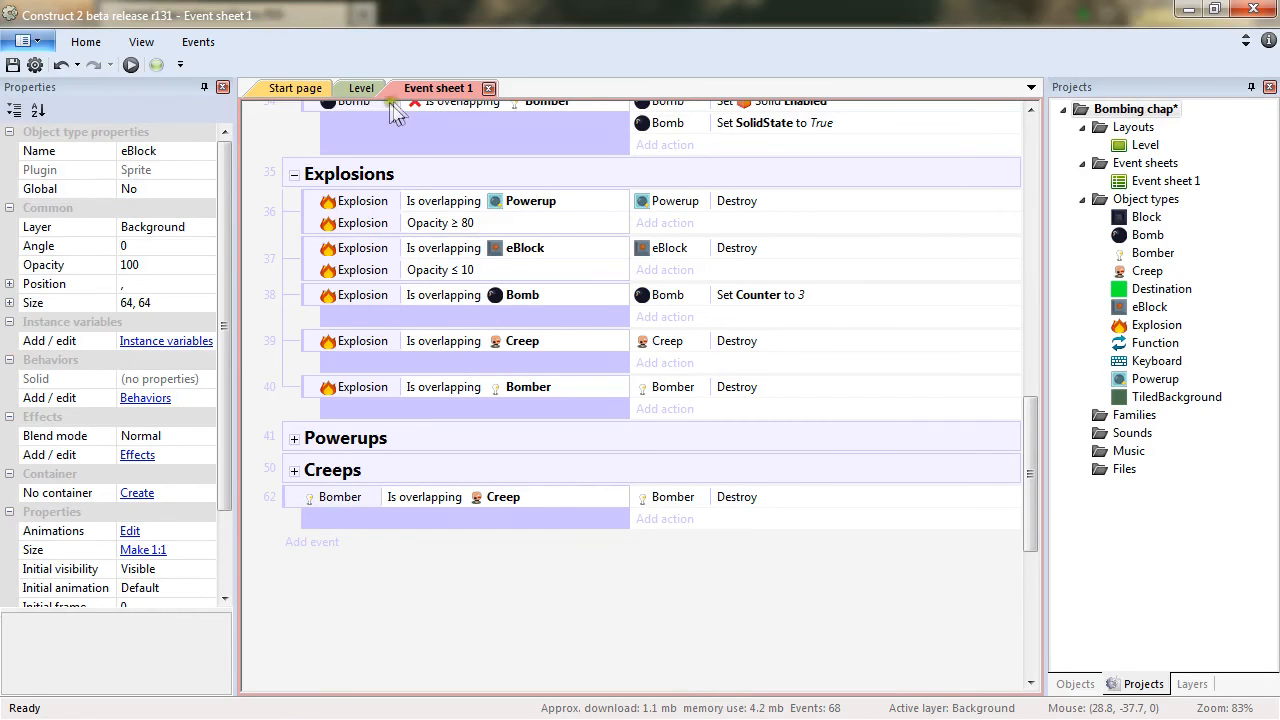
In the eBlock On destroyed event of the Powerups group, set the RandomVar comparison value to 1.
click(361, 88)
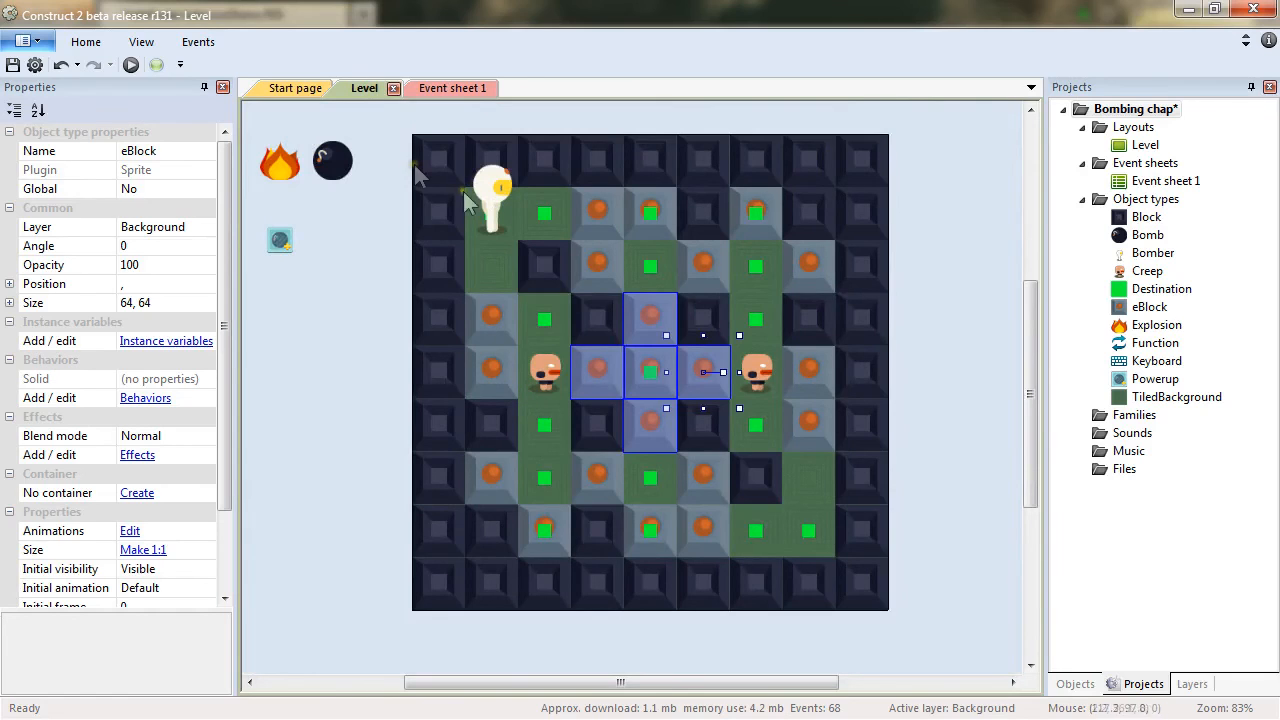
click(470, 88)
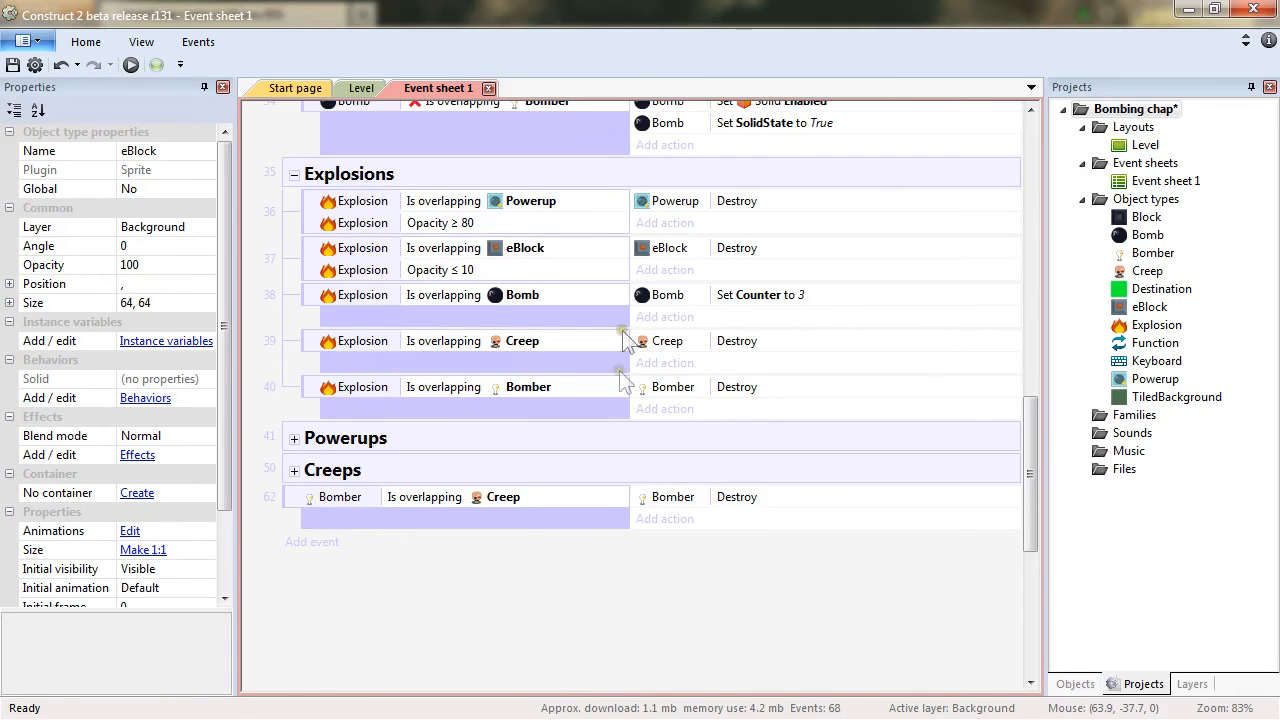
scroll(485, 518, up, 2)
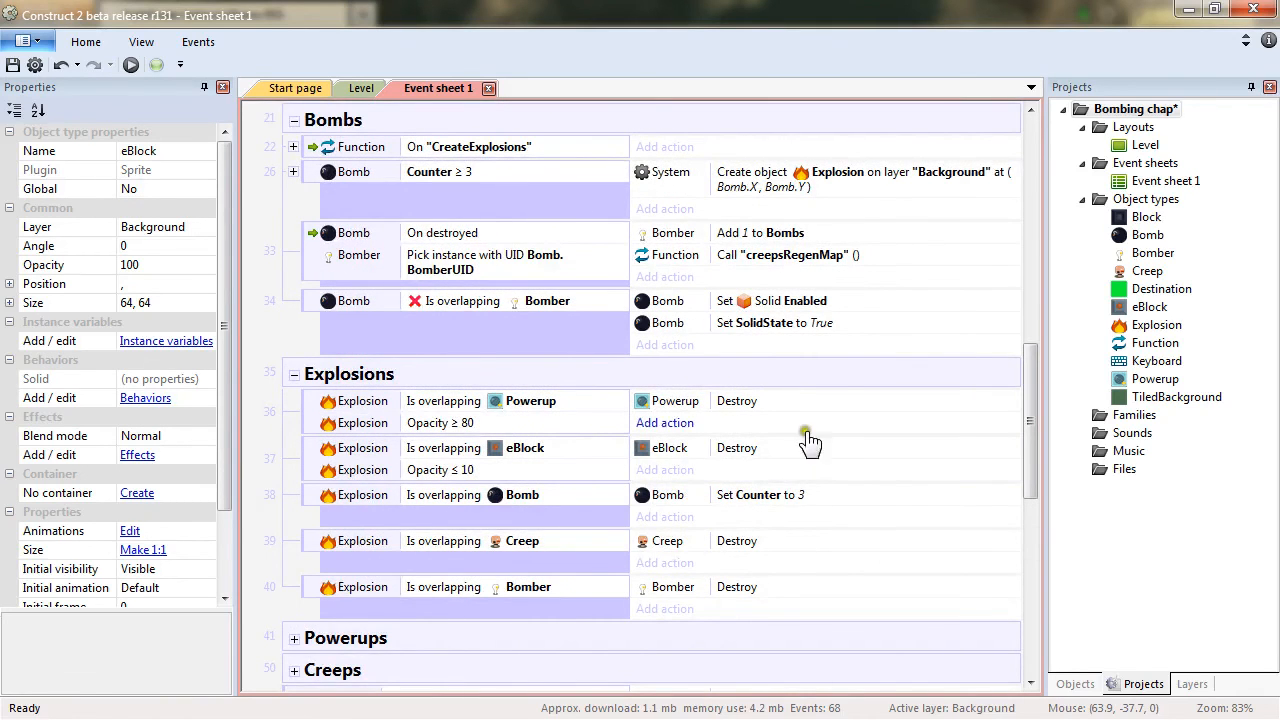
click(295, 375)
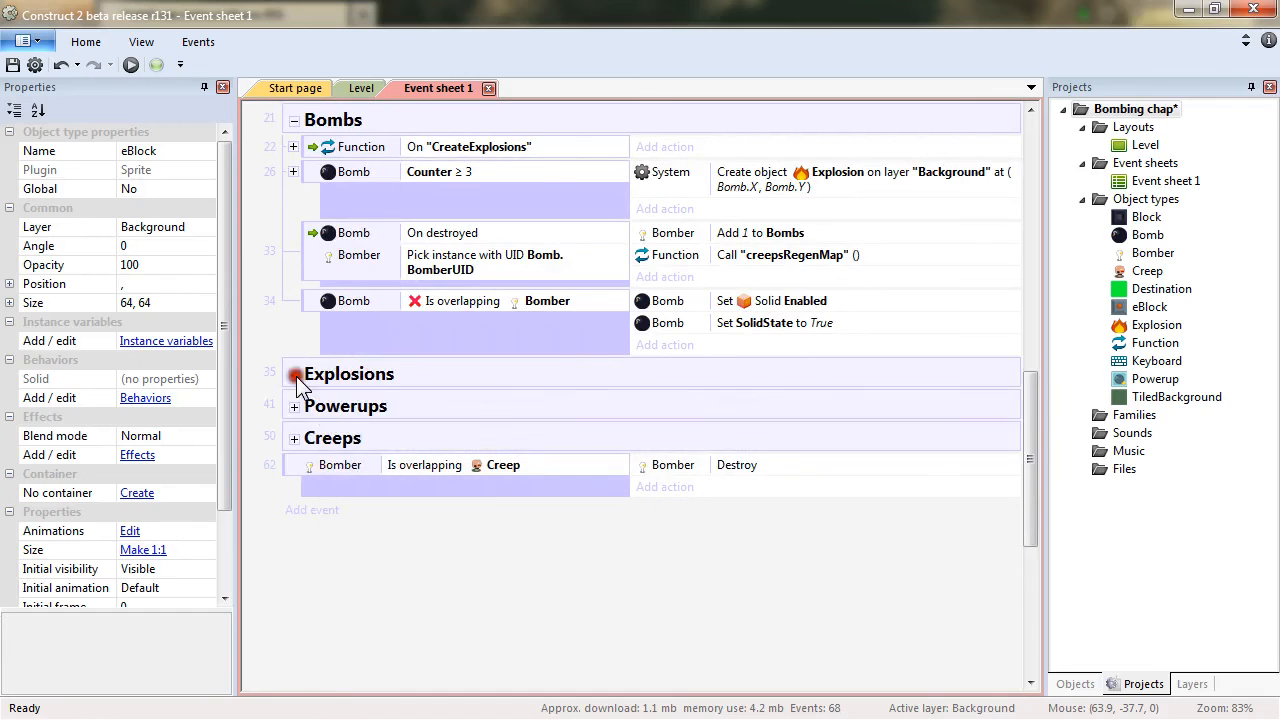
click(295, 407)
scroll(650, 420, down, 2)
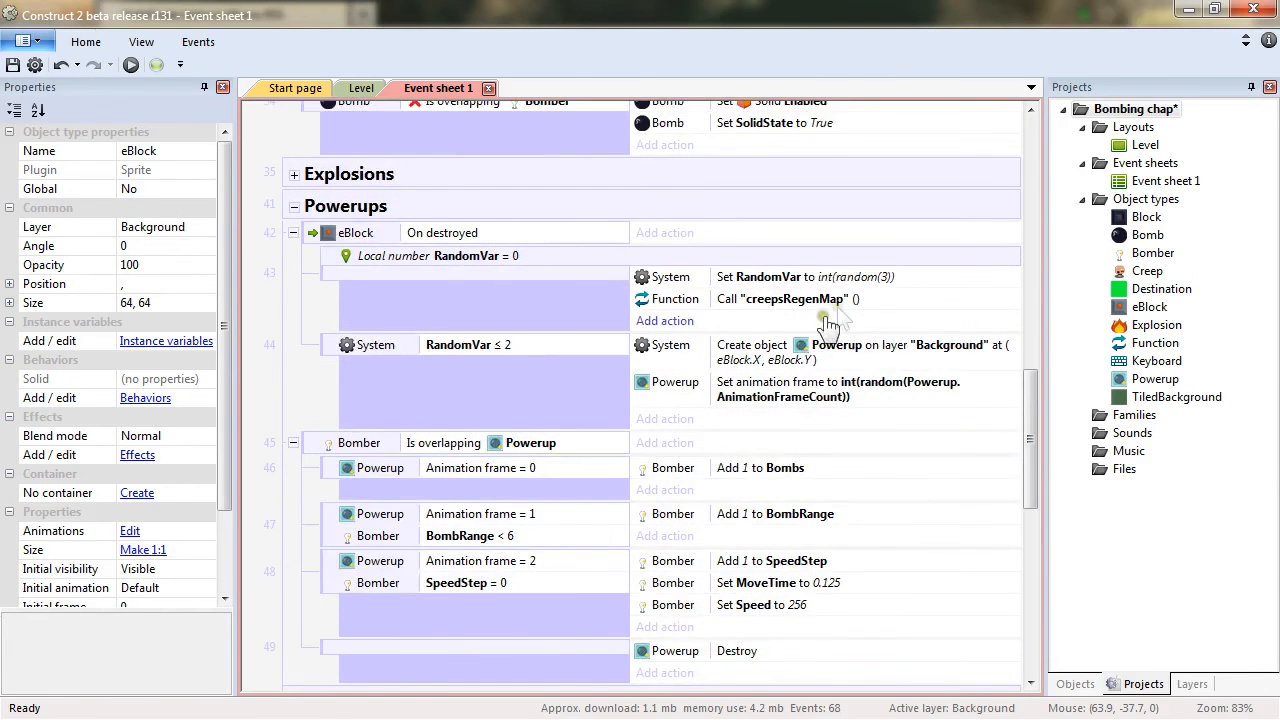
double_click(502, 345)
click(510, 522)
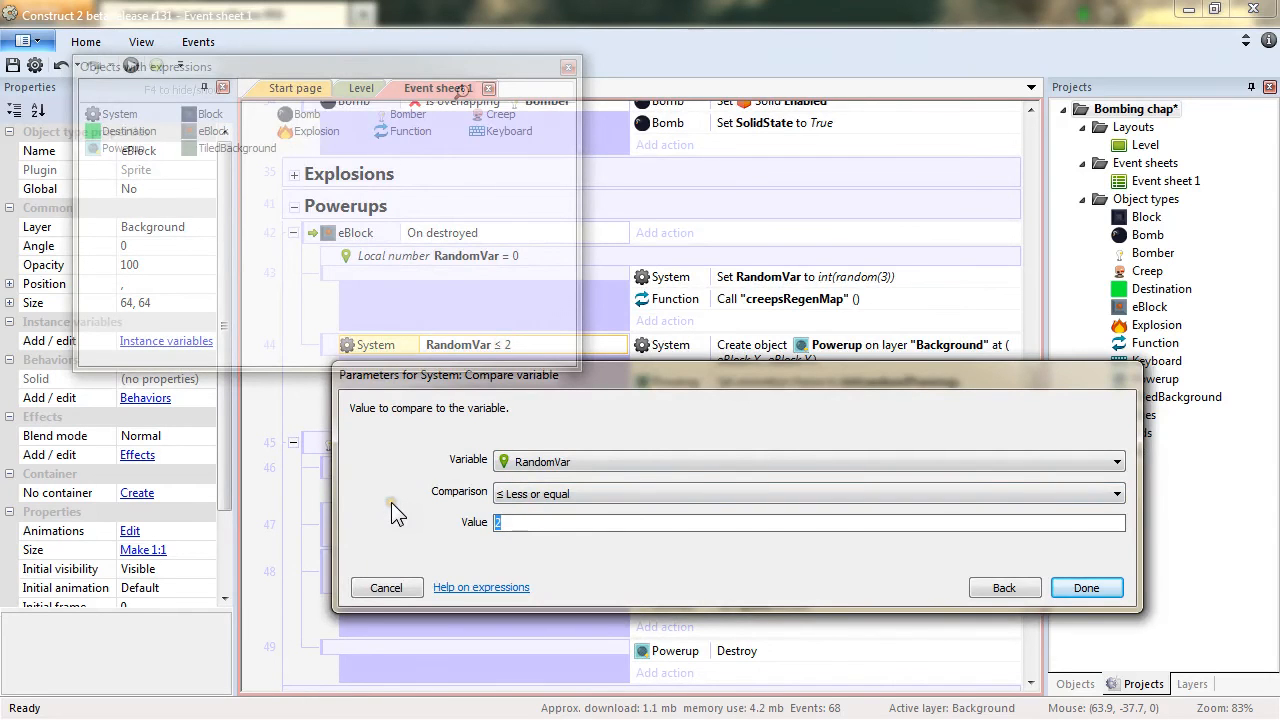
text(1)
key(Return)
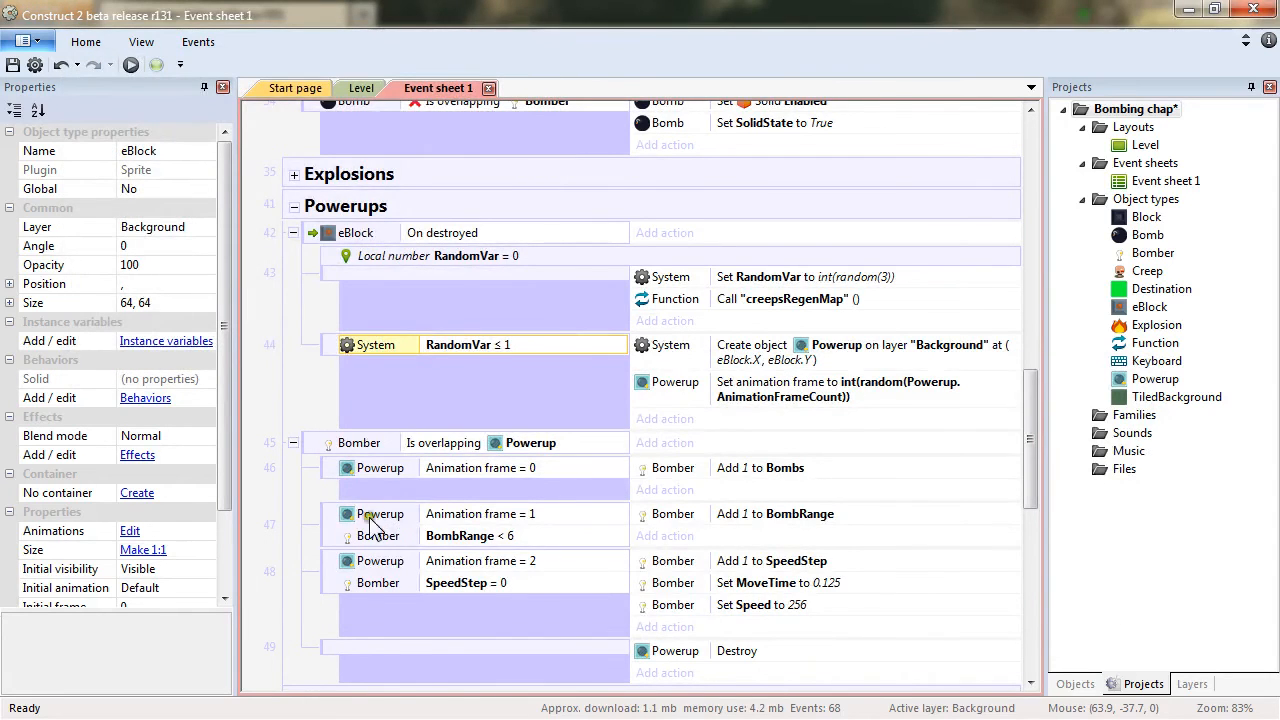
Change that RandomVar condition's comparison to Equal to.
double_click(502, 345)
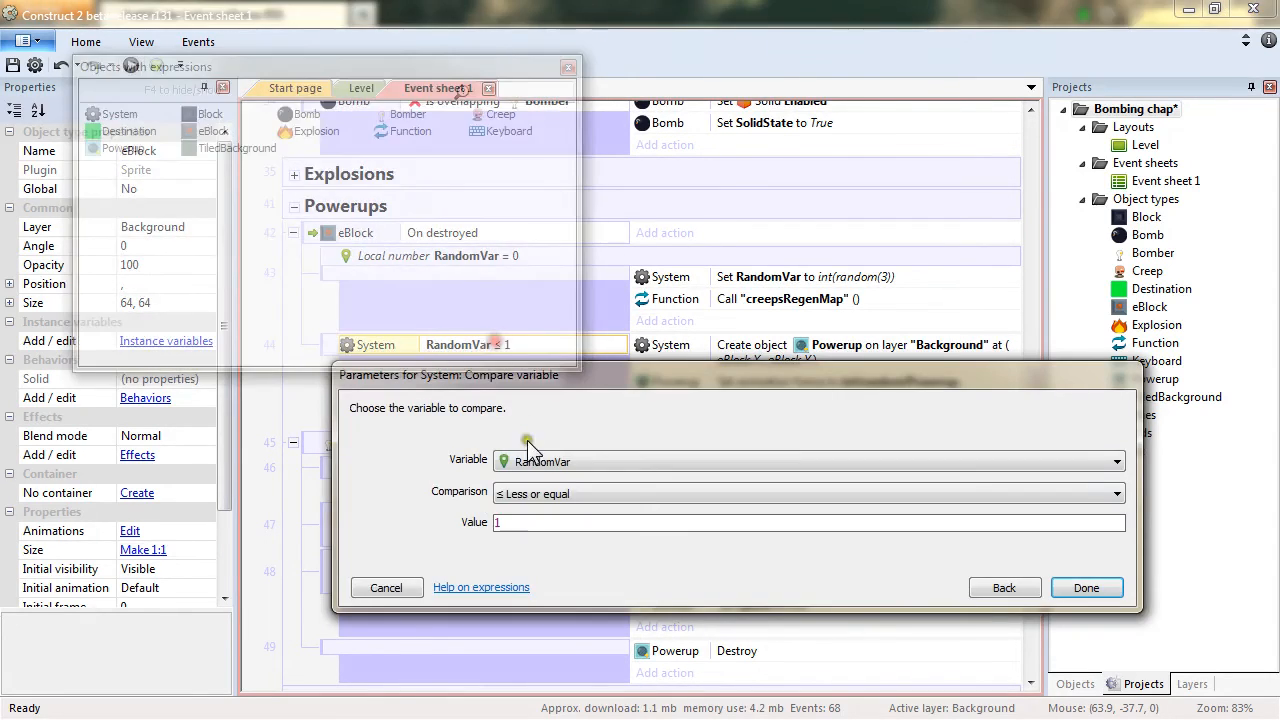
click(575, 493)
click(555, 515)
click(1086, 588)
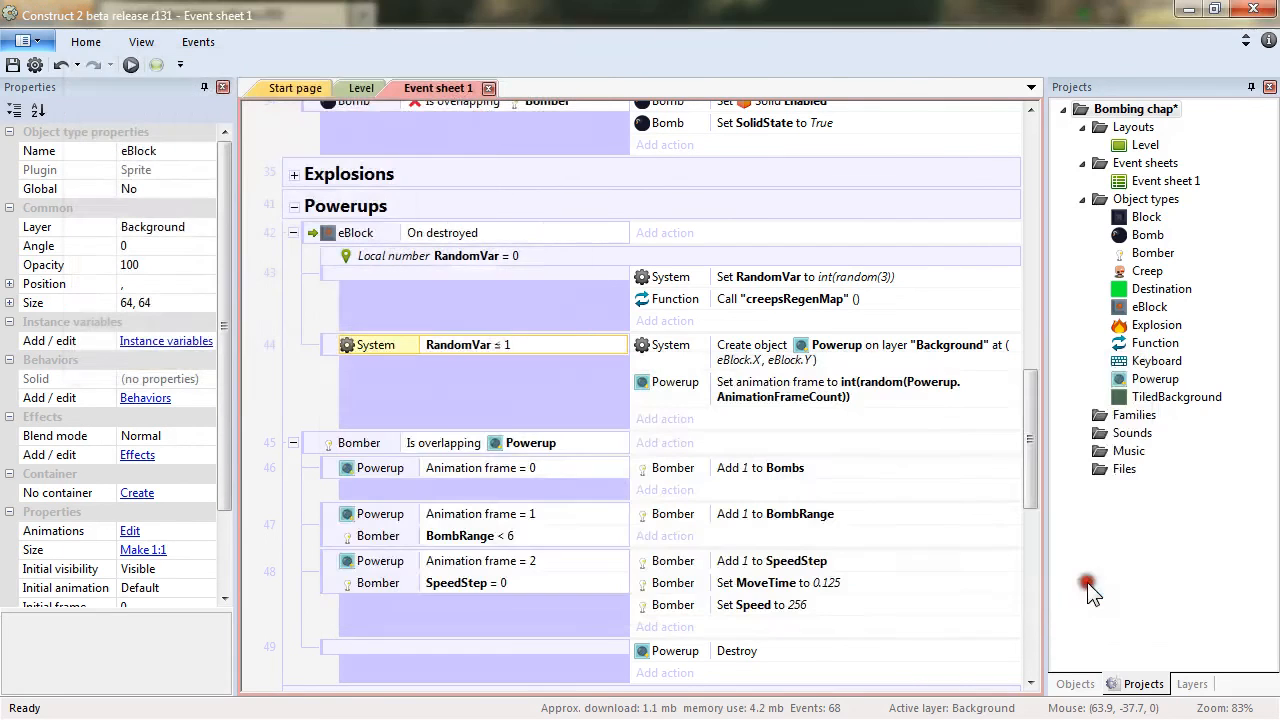
Preview the game and play it, dropping bombs to test creep movement and explosions destroying blocks and creeps.
key(F5)
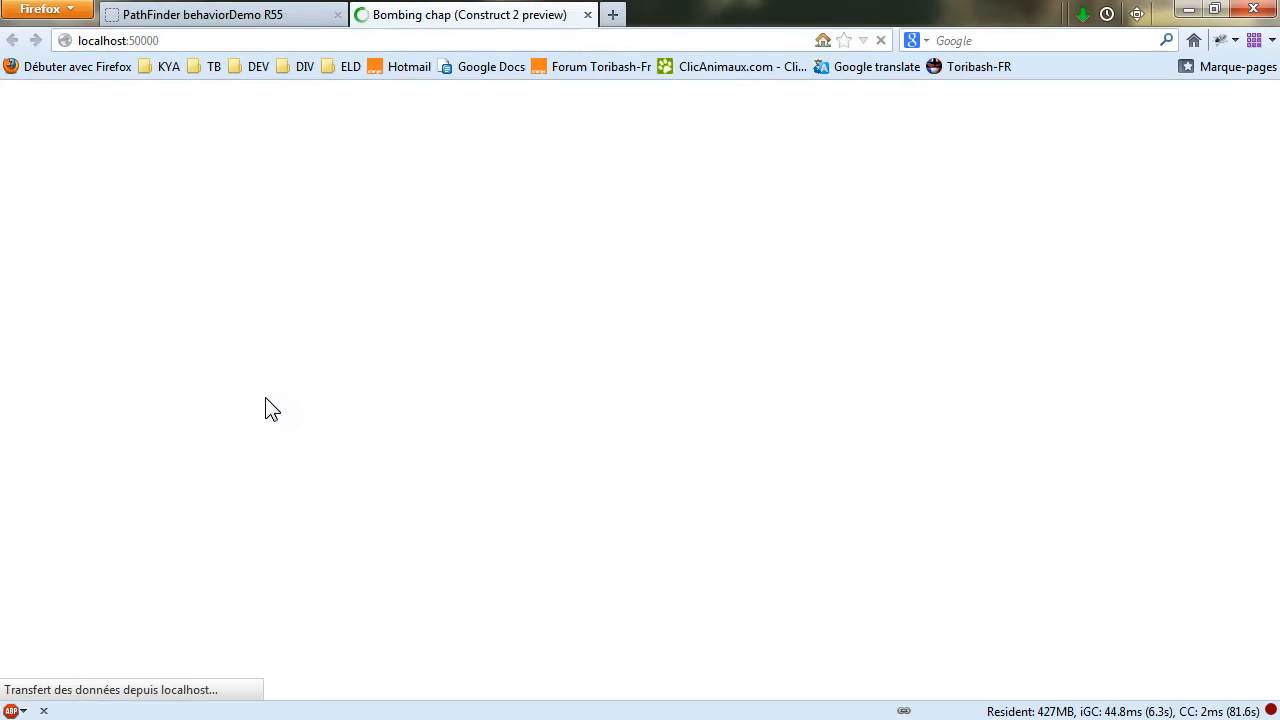
key(space)
key(Right)
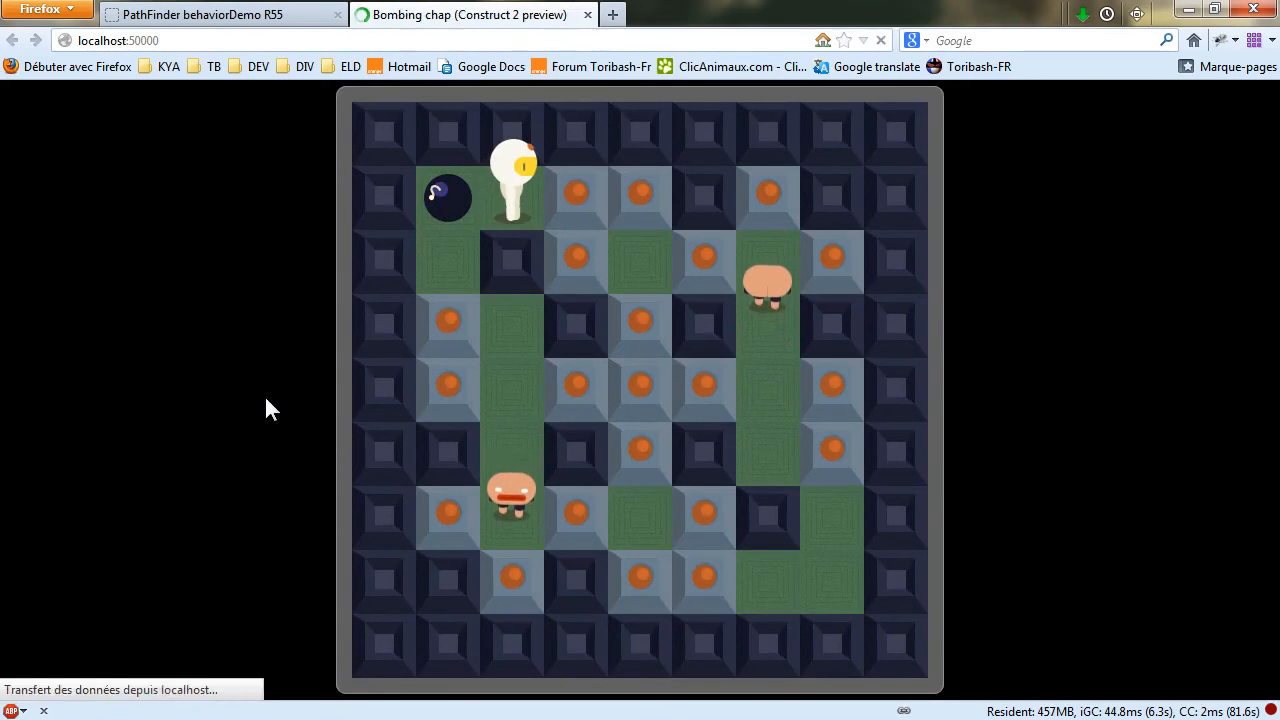
key(Left)
key(Right)
key(space)
key(Left)
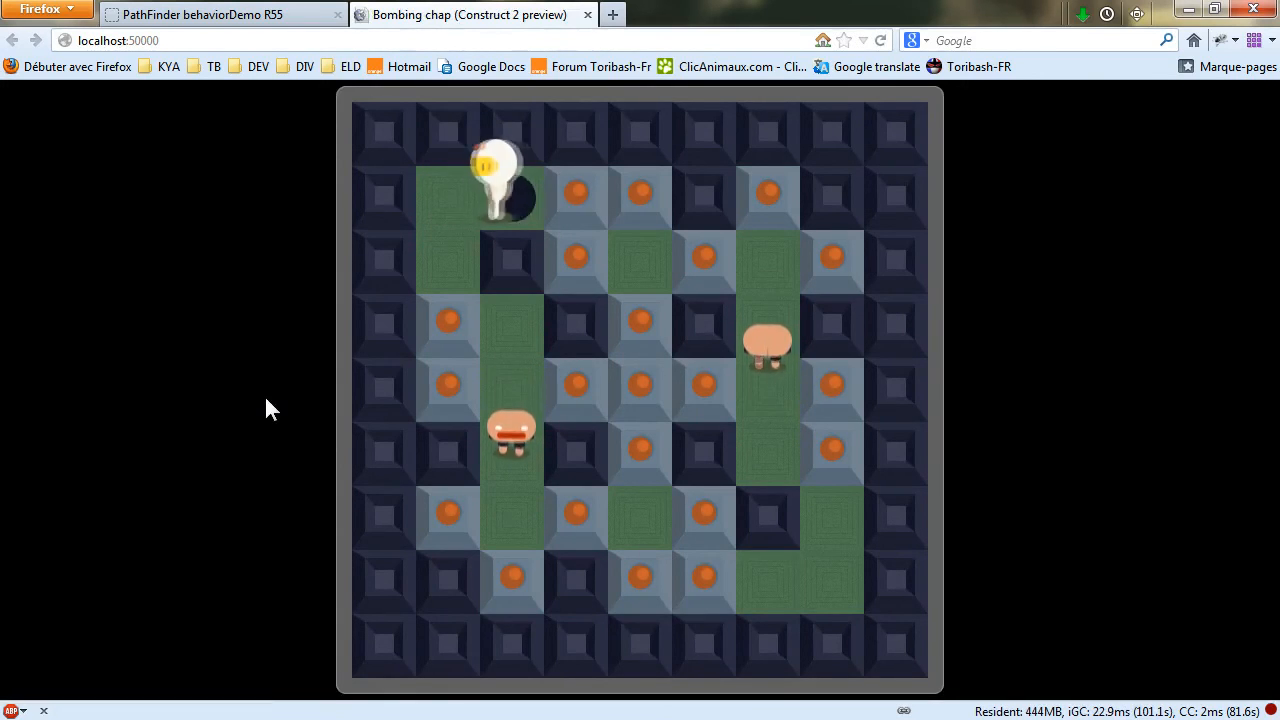
key(Down)
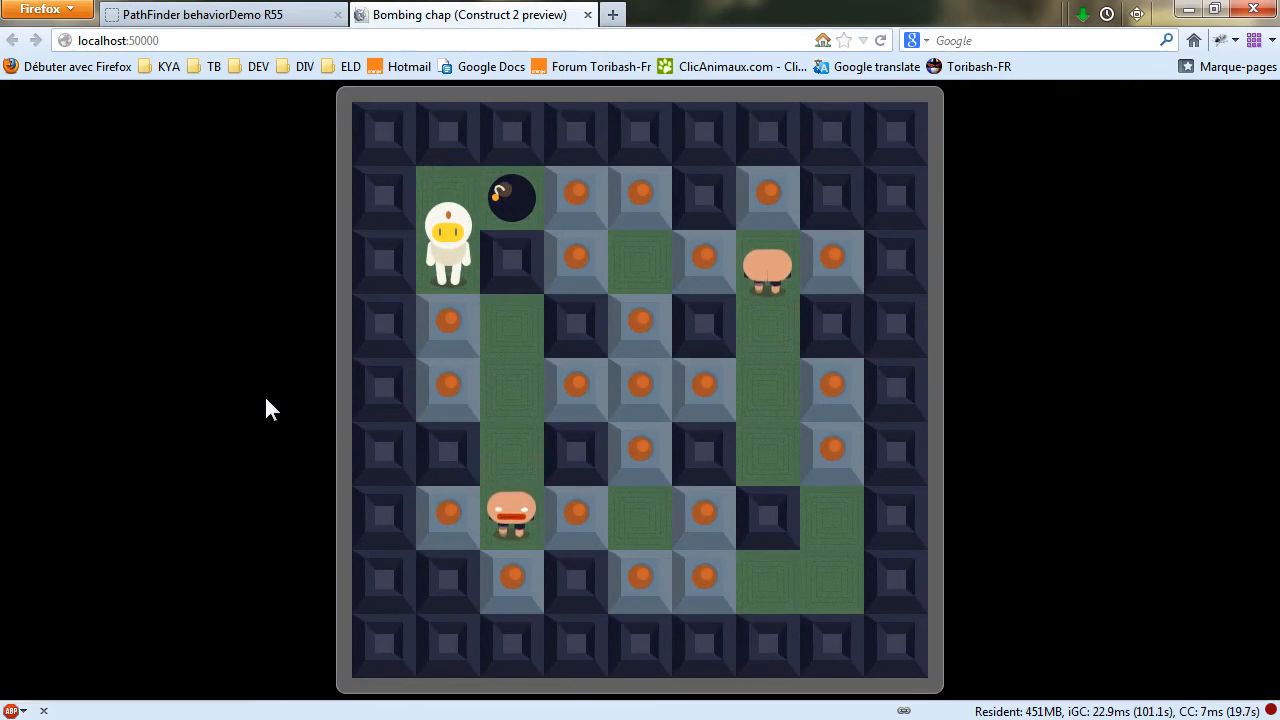
key(Up)
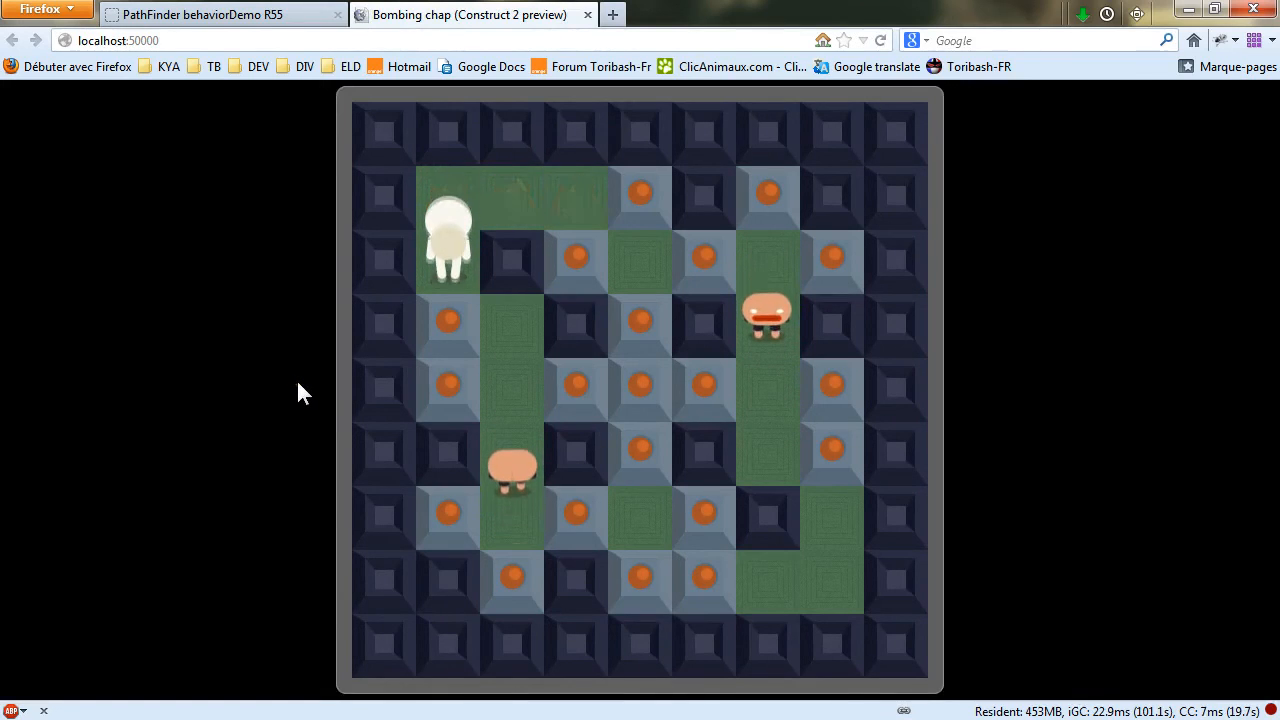
key(Right)
key(Right)
key(space)
key(Left)
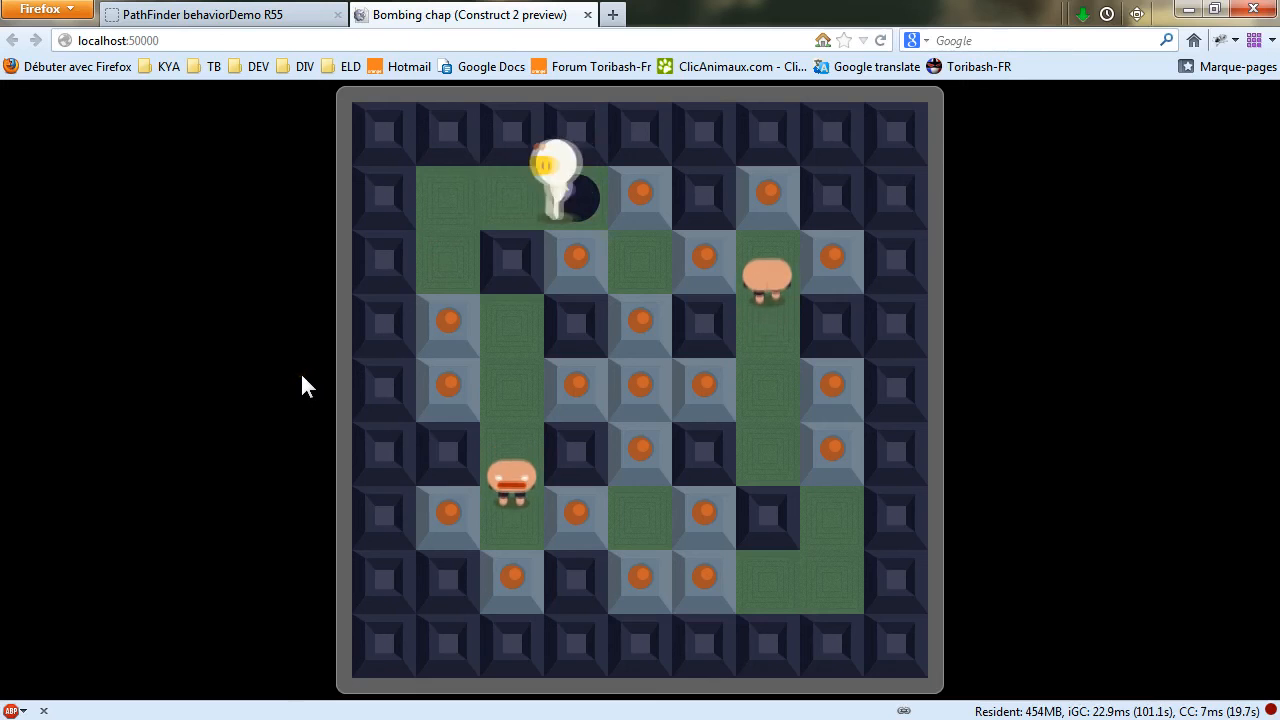
key(Down)
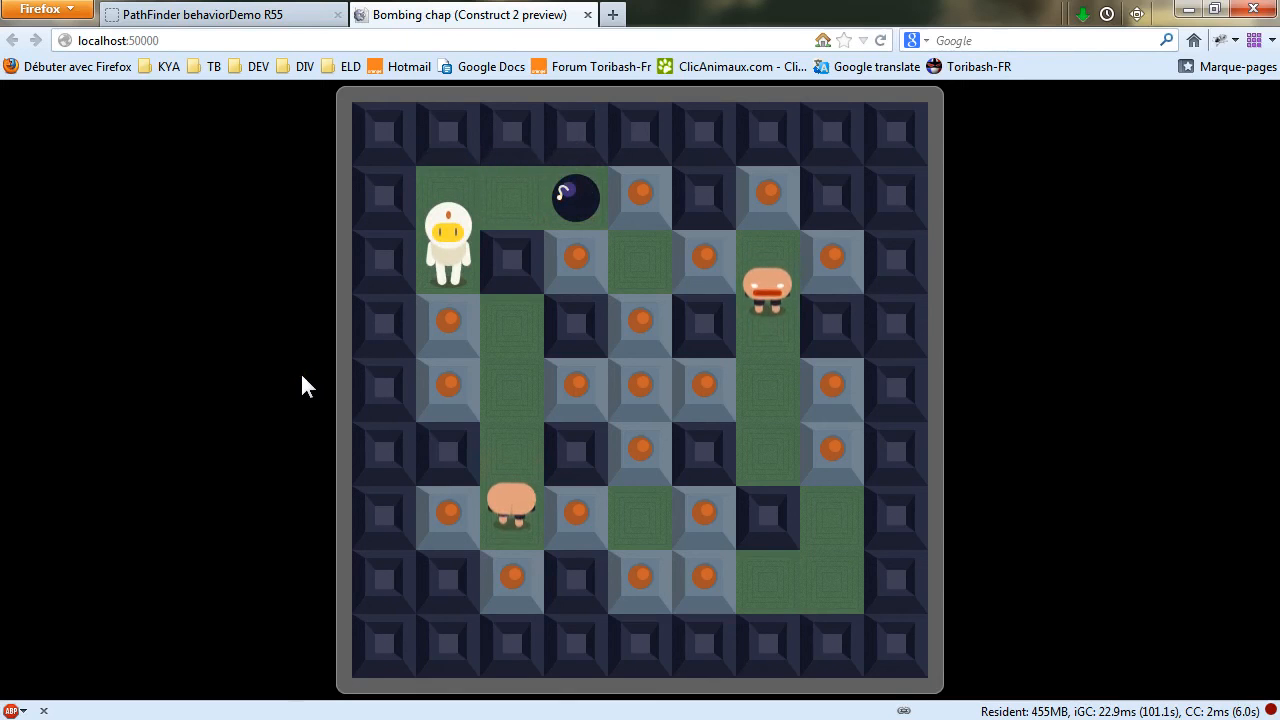
key(Up)
key(Right)
key(Left)
key(Down)
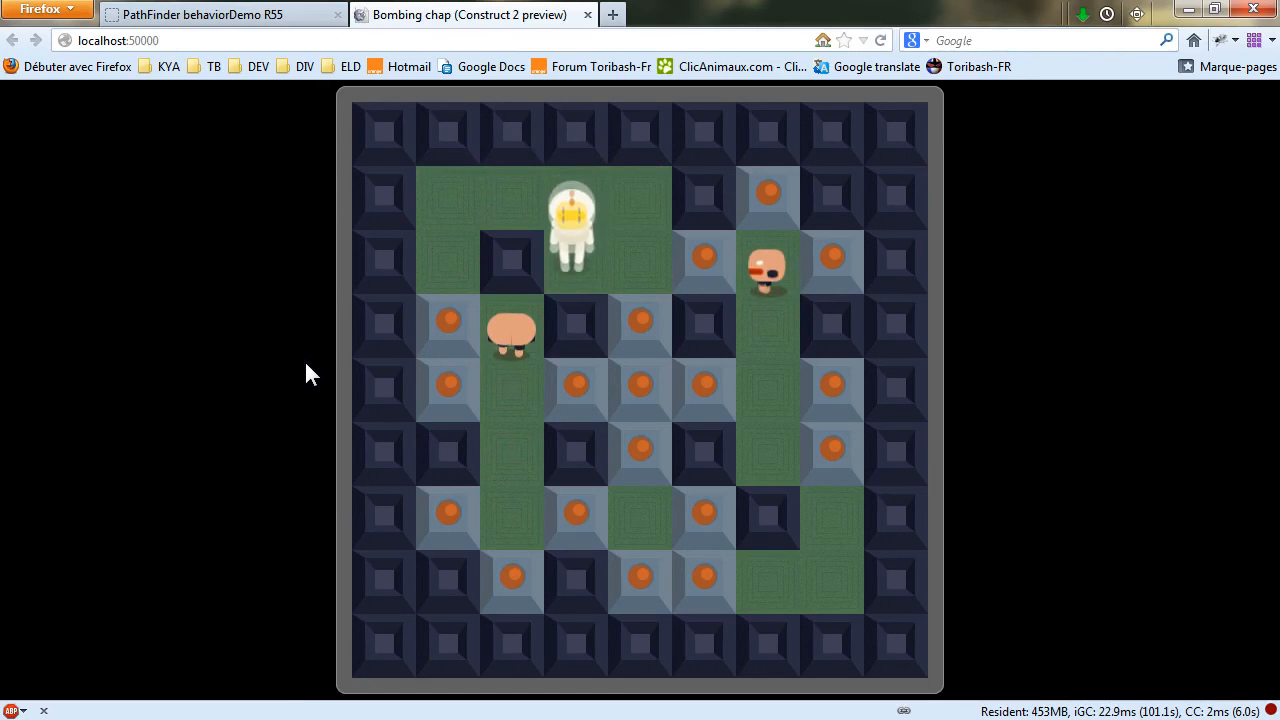
key(Right)
key(space)
key(Left)
key(Up)
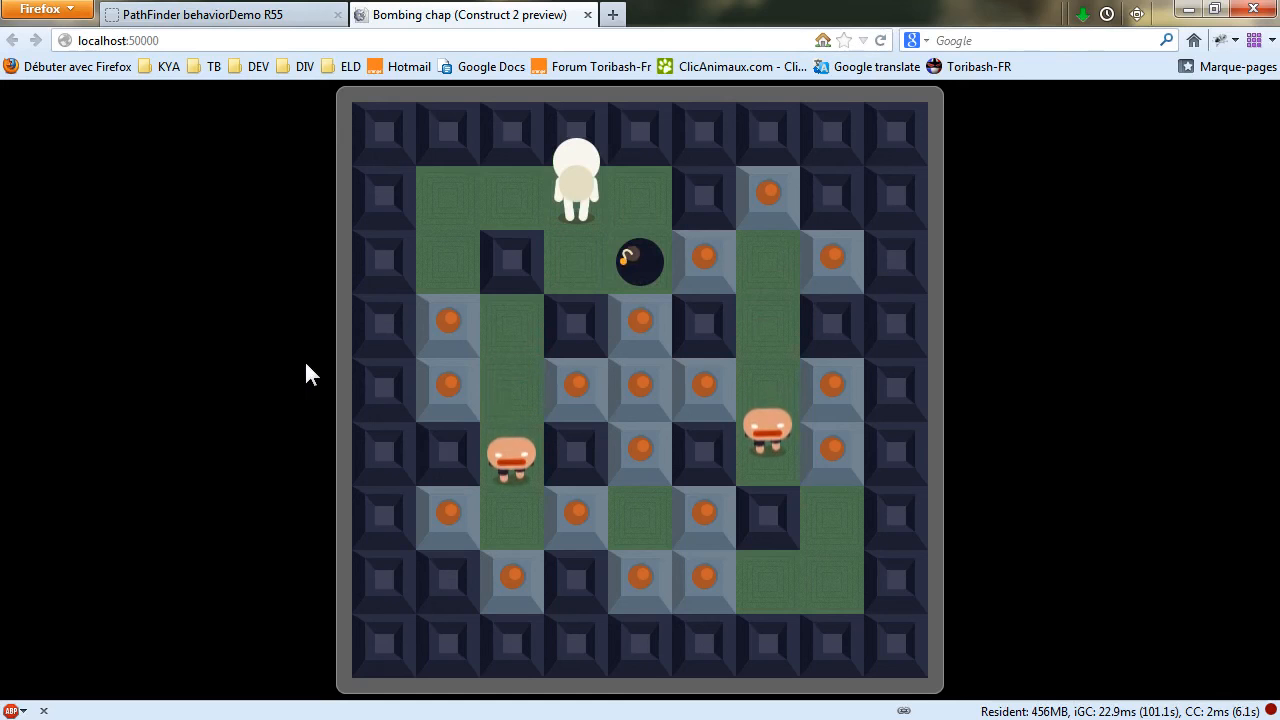
key(Down)
key(Right)
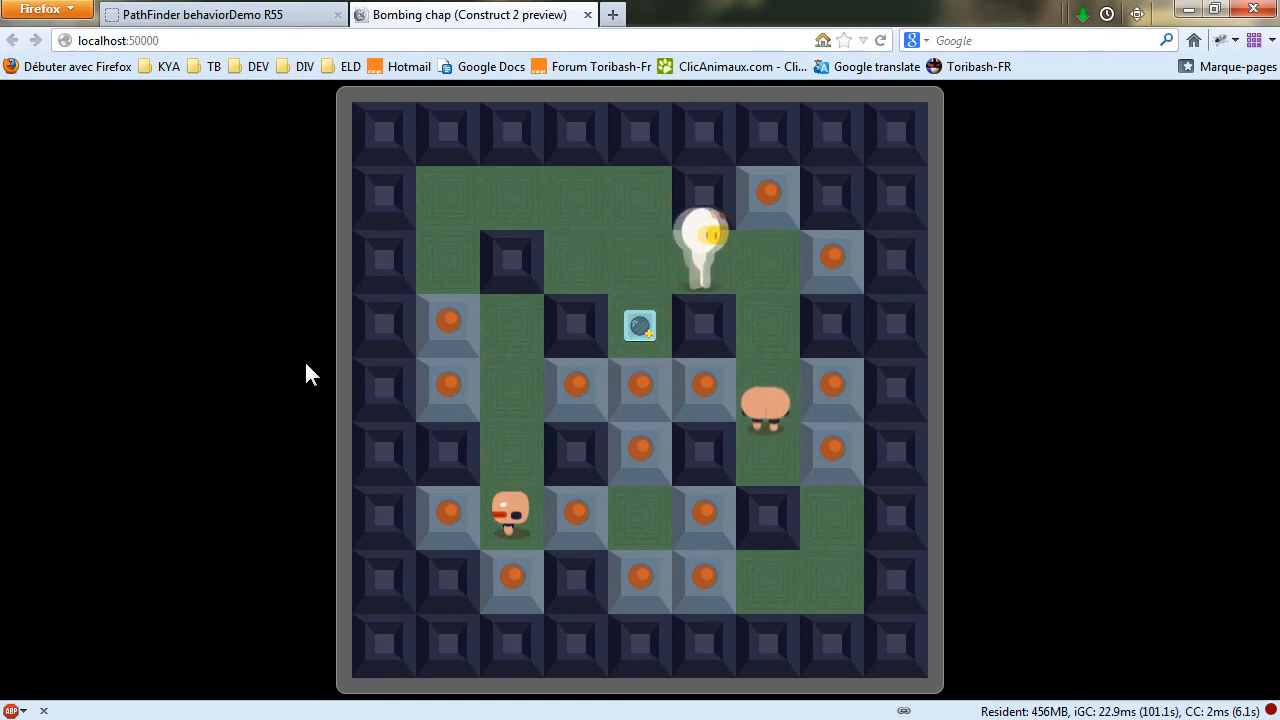
key(space)
key(Left)
key(Down)
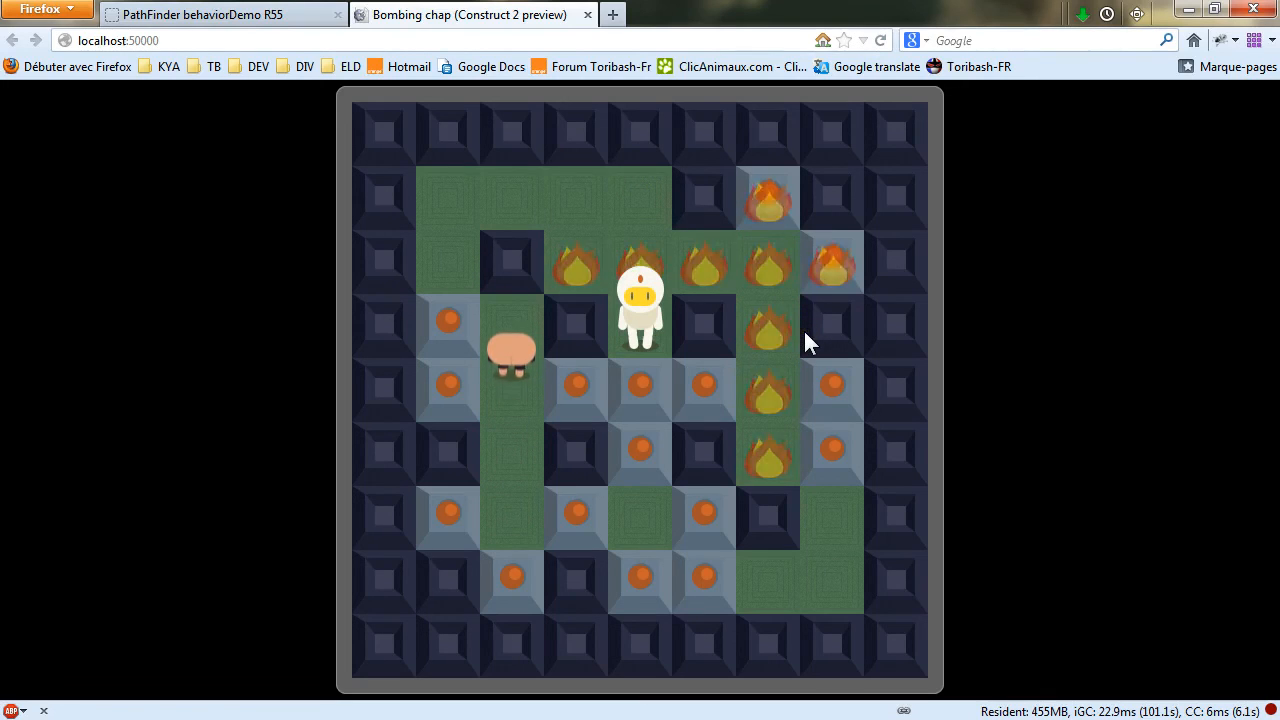
key(Up)
key(Left)
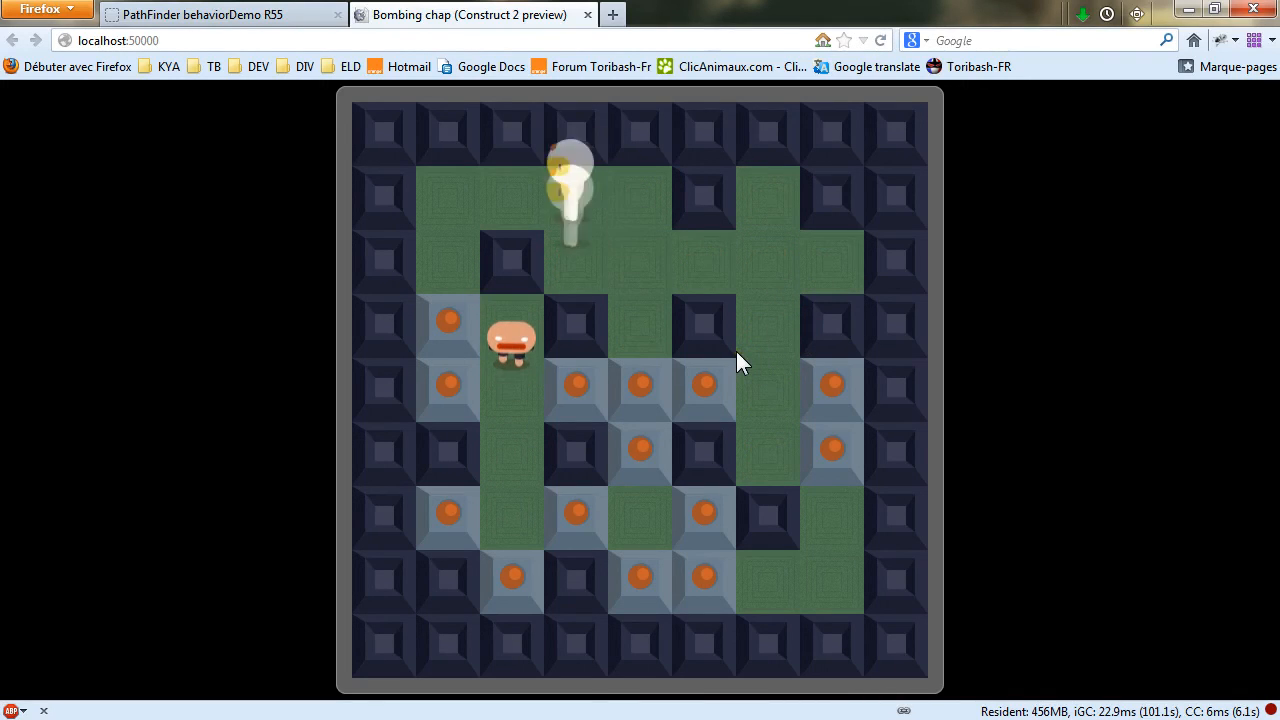
Keep playing the preview, dropping bombs near blocks and creeps to test explosions and creep pathfinding.
key(Down)
key(space)
key(Up)
key(Right)
key(Down)
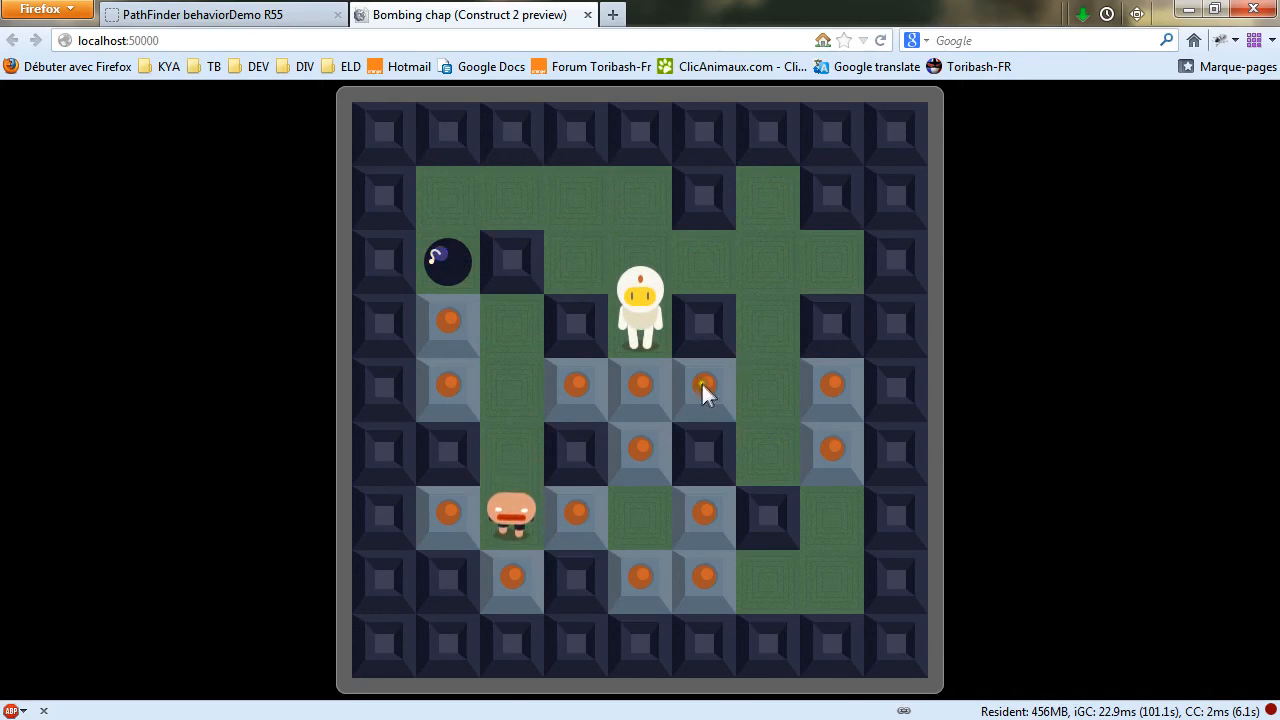
key(Up)
key(Left)
key(Down)
key(Right)
key(space)
key(Left)
key(Up)
key(Right)
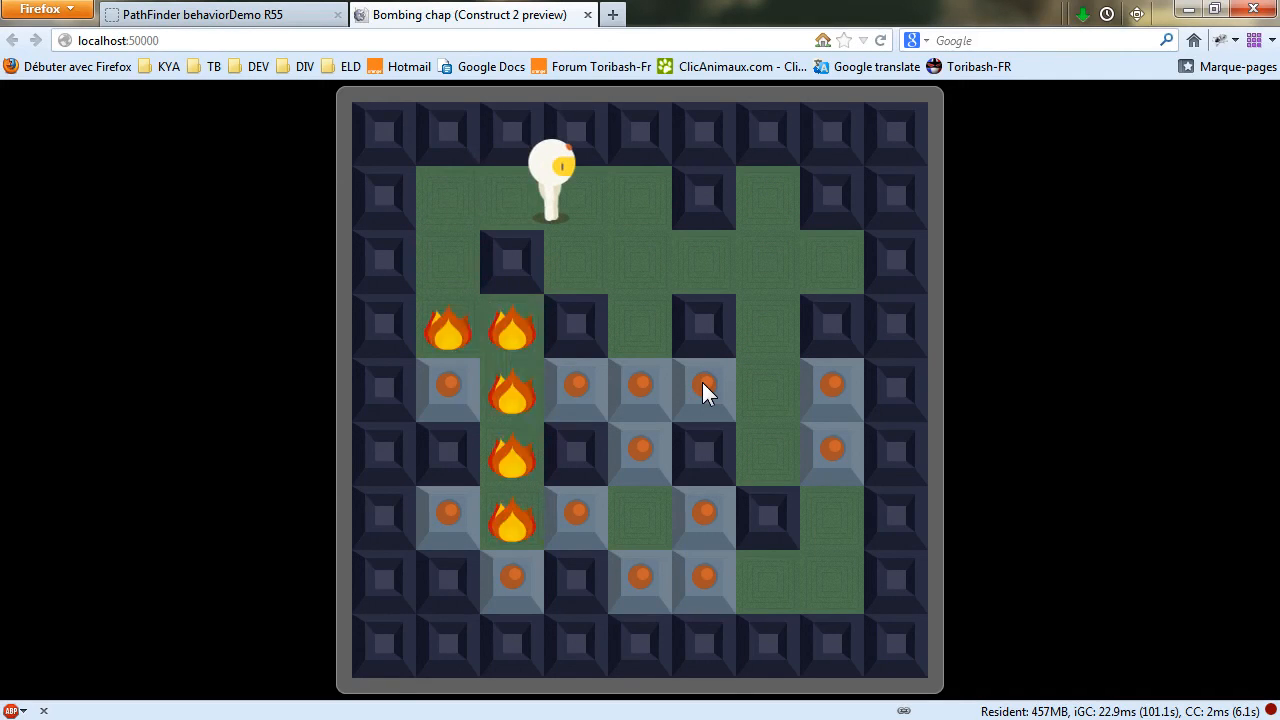
key(Left)
key(Down)
key(Right)
key(Down)
key(space)
key(Up)
key(space)
key(Left)
key(Up)
key(Right)
key(Down)
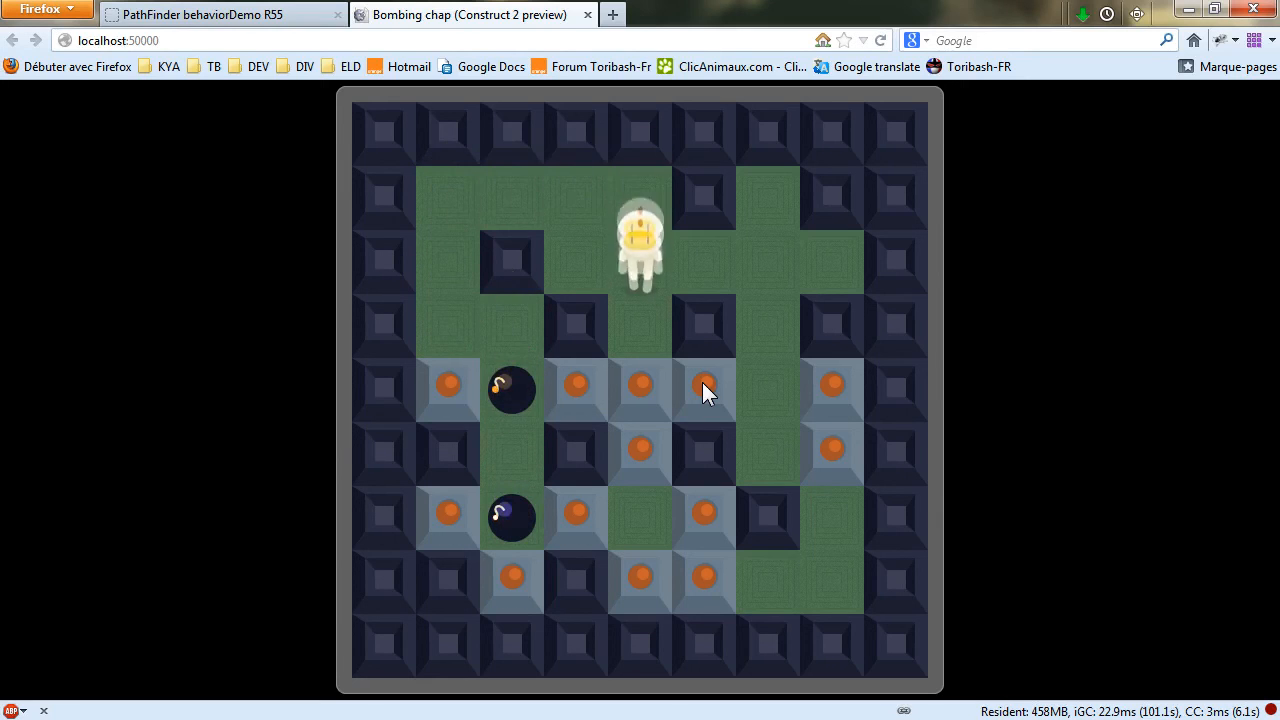
key(space)
key(Up)
key(Left)
key(Down)
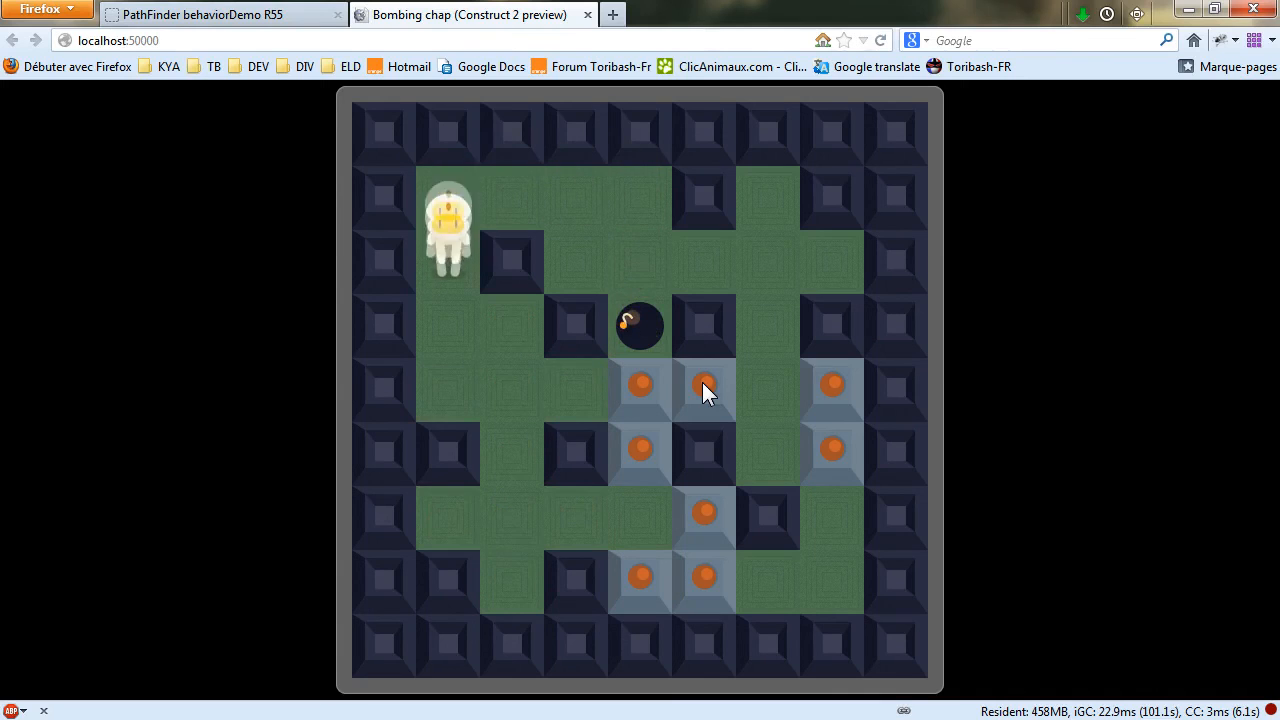
key(Right)
key(Down)
key(Right)
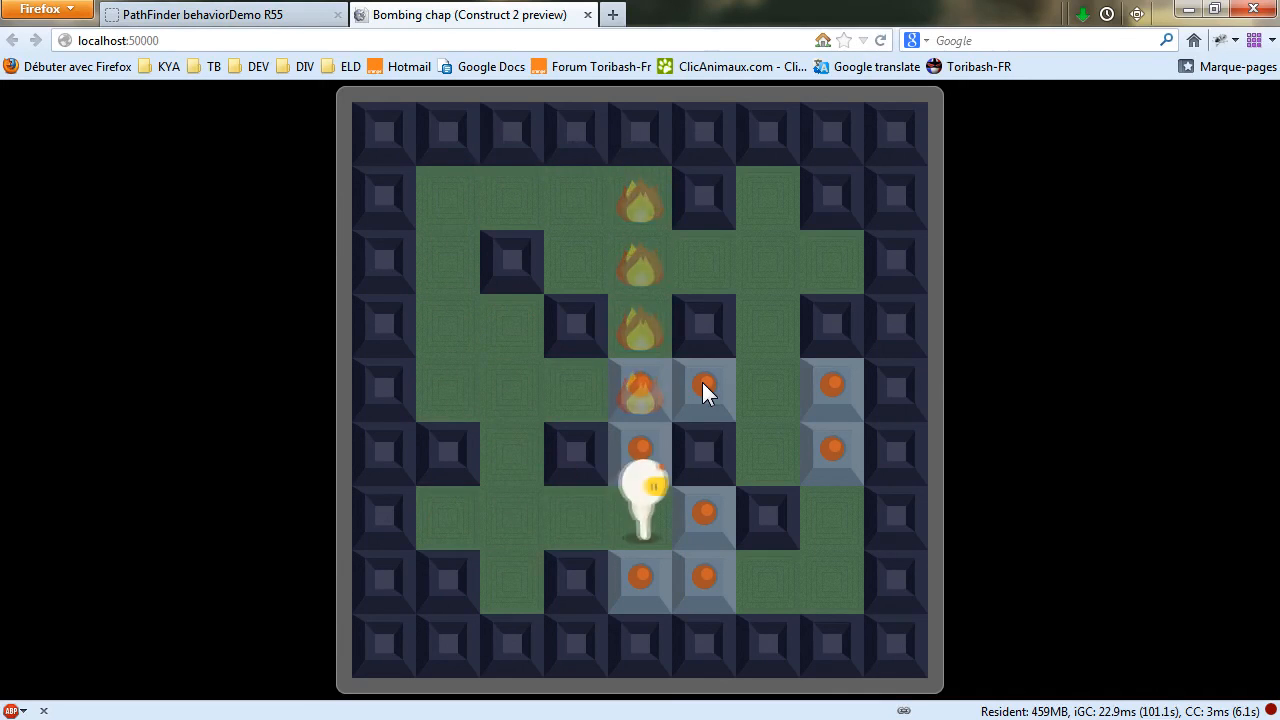
key(space)
key(Left)
key(Left)
key(Up)
key(Right)
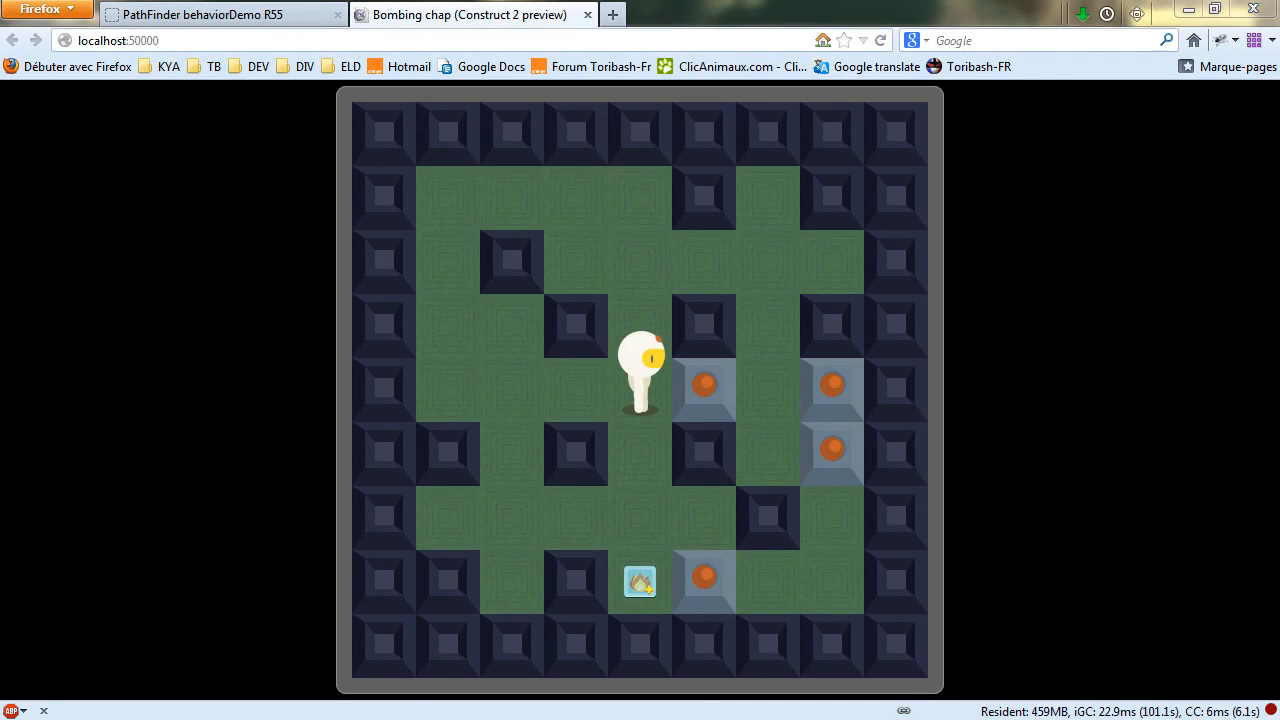
Back in the event sheet, collapse the eBlock event and the Powerups group, and expand the Creeps group.
key(alt+Tab)
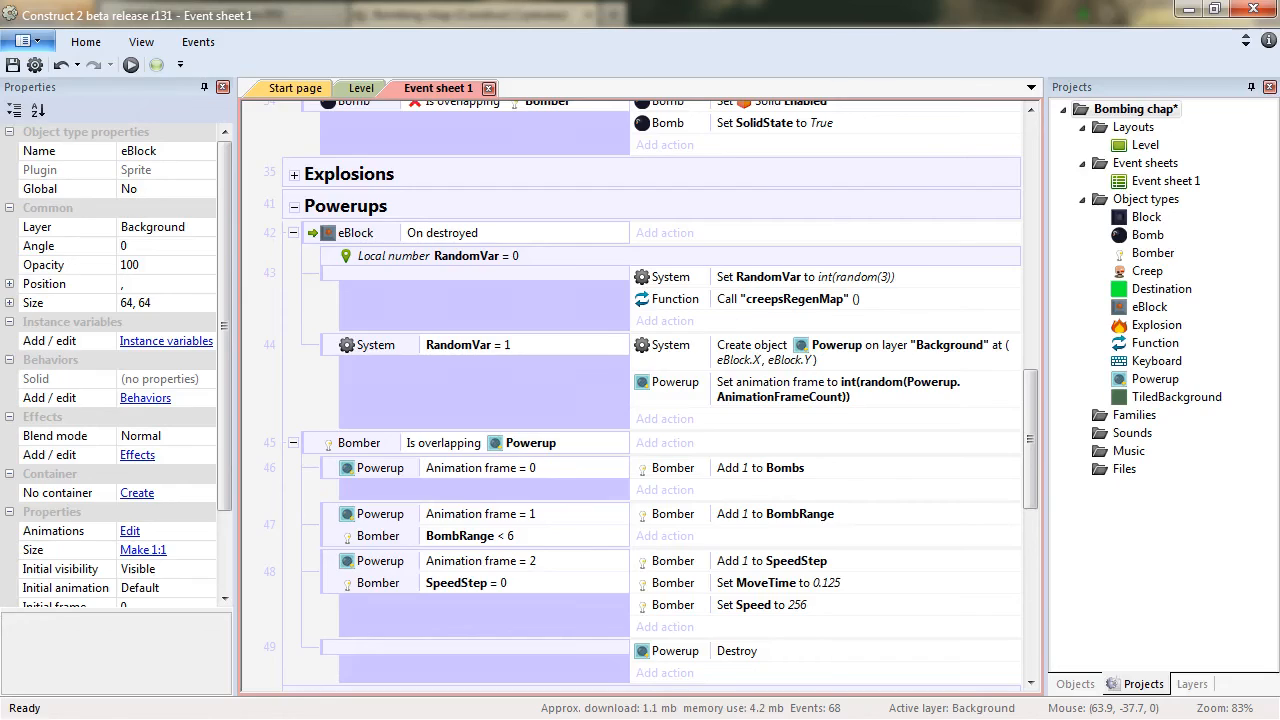
click(294, 234)
click(294, 258)
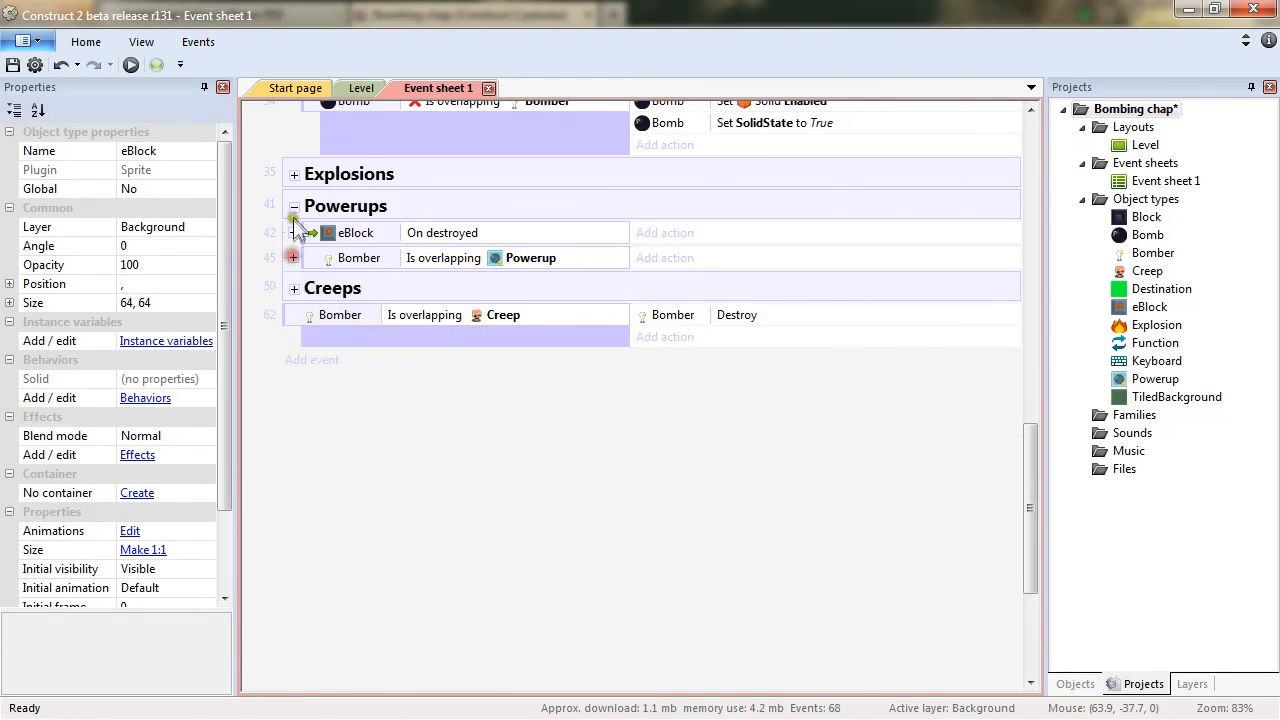
click(294, 206)
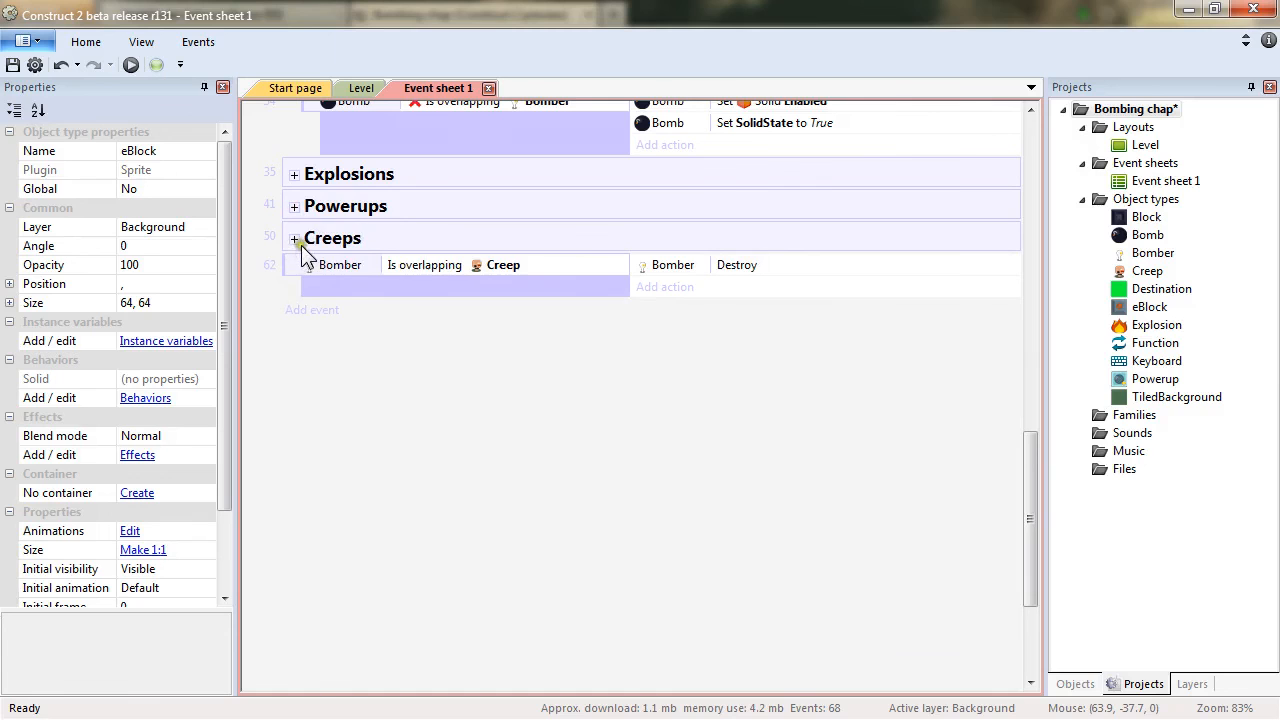
click(295, 239)
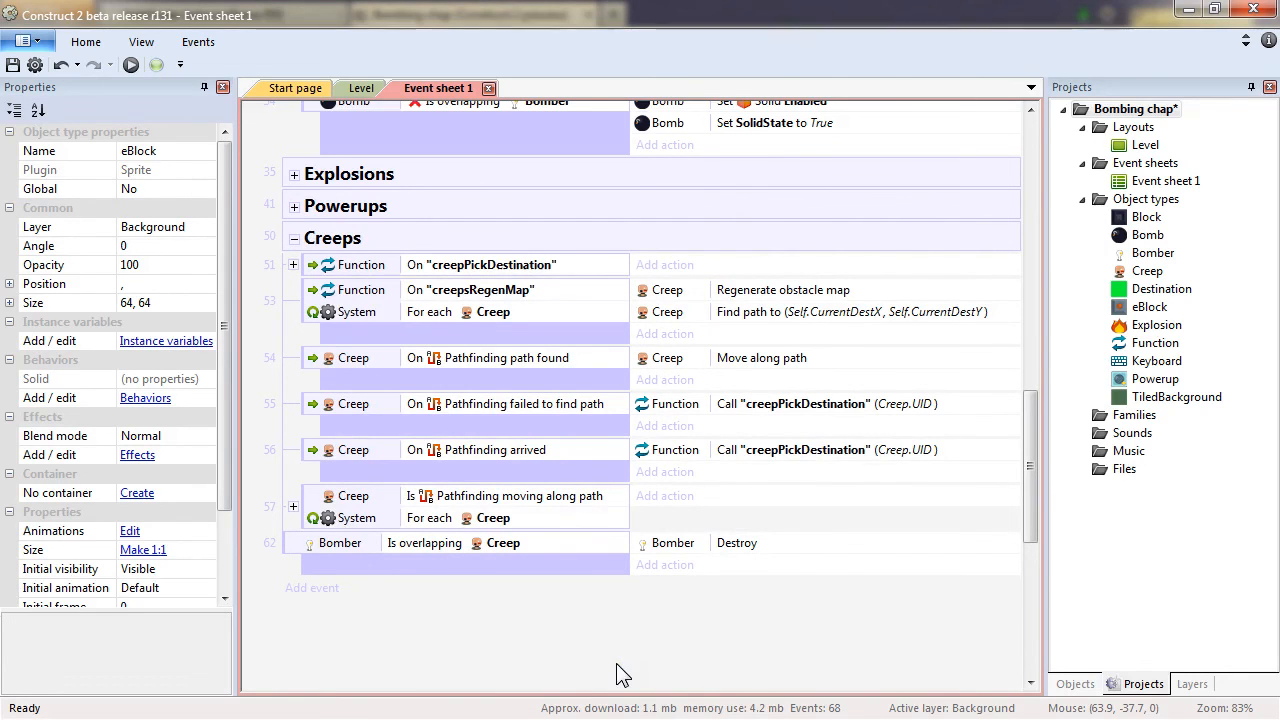
Preview the game from the Level layout and play it, watching the two creeps roam.
click(350, 89)
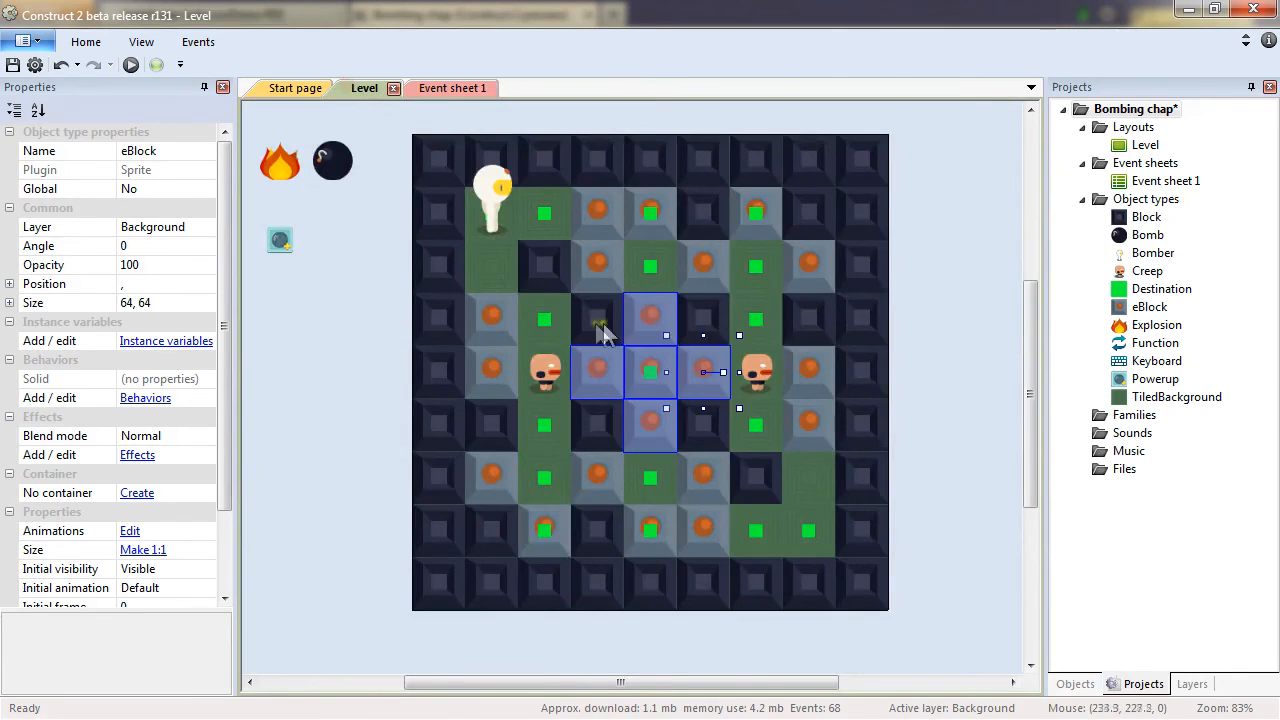
click(915, 373)
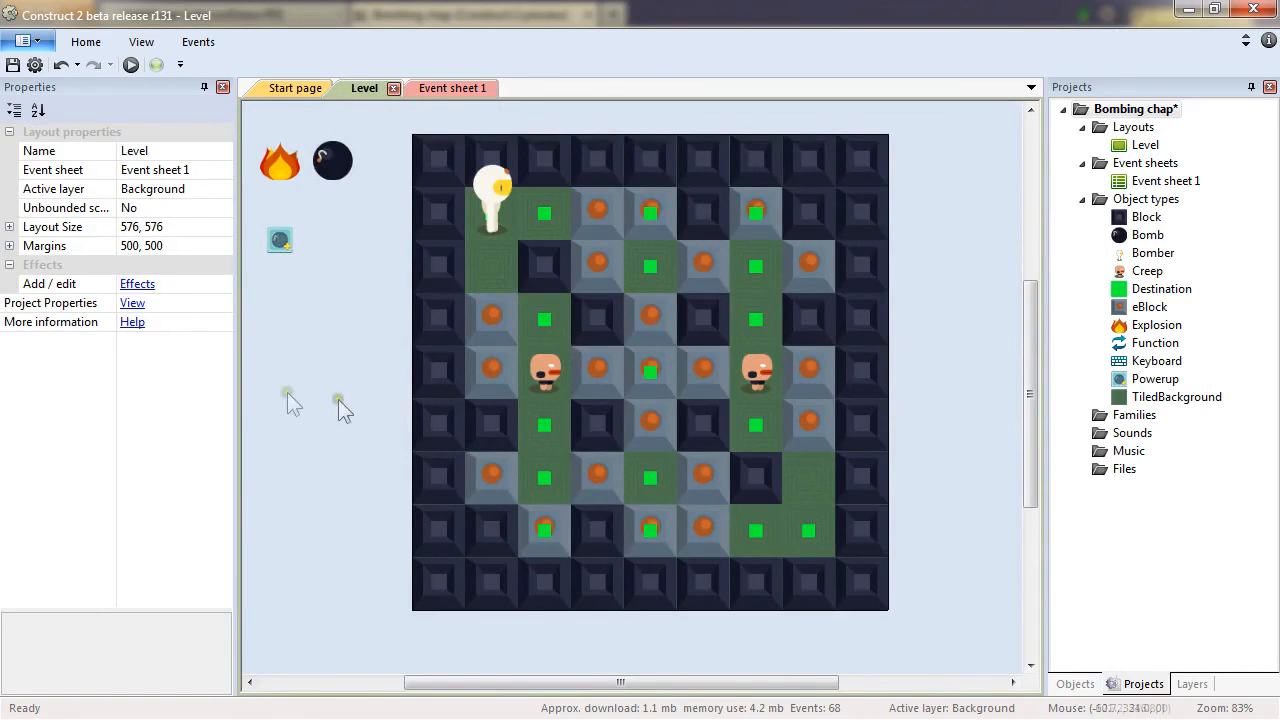
key(F5)
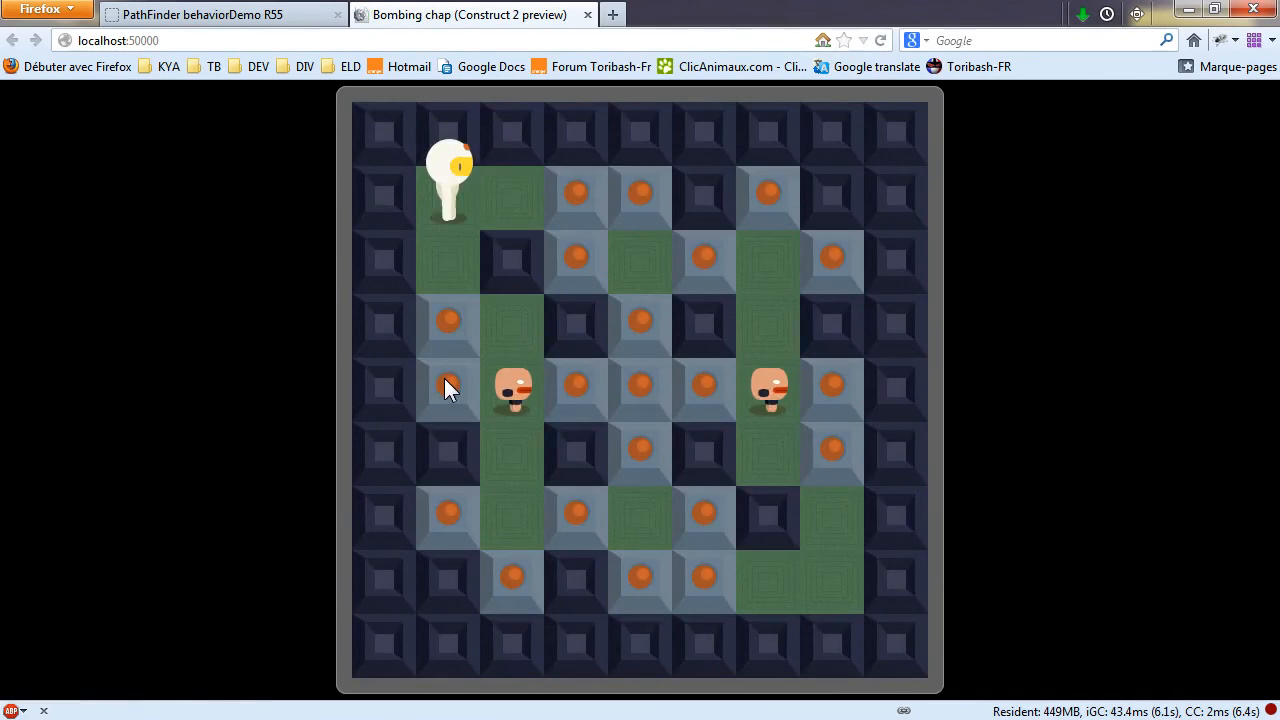
key(Down)
key(space)
key(Up)
key(Right)
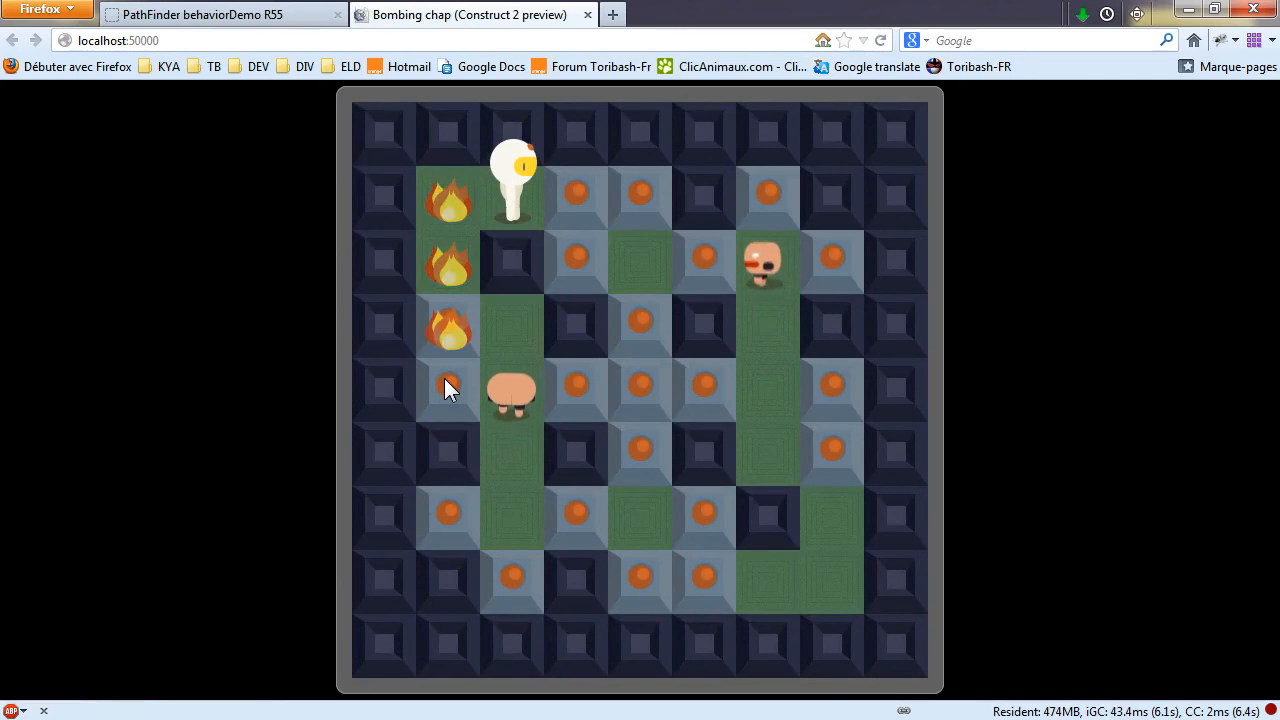
key(Left)
key(Down)
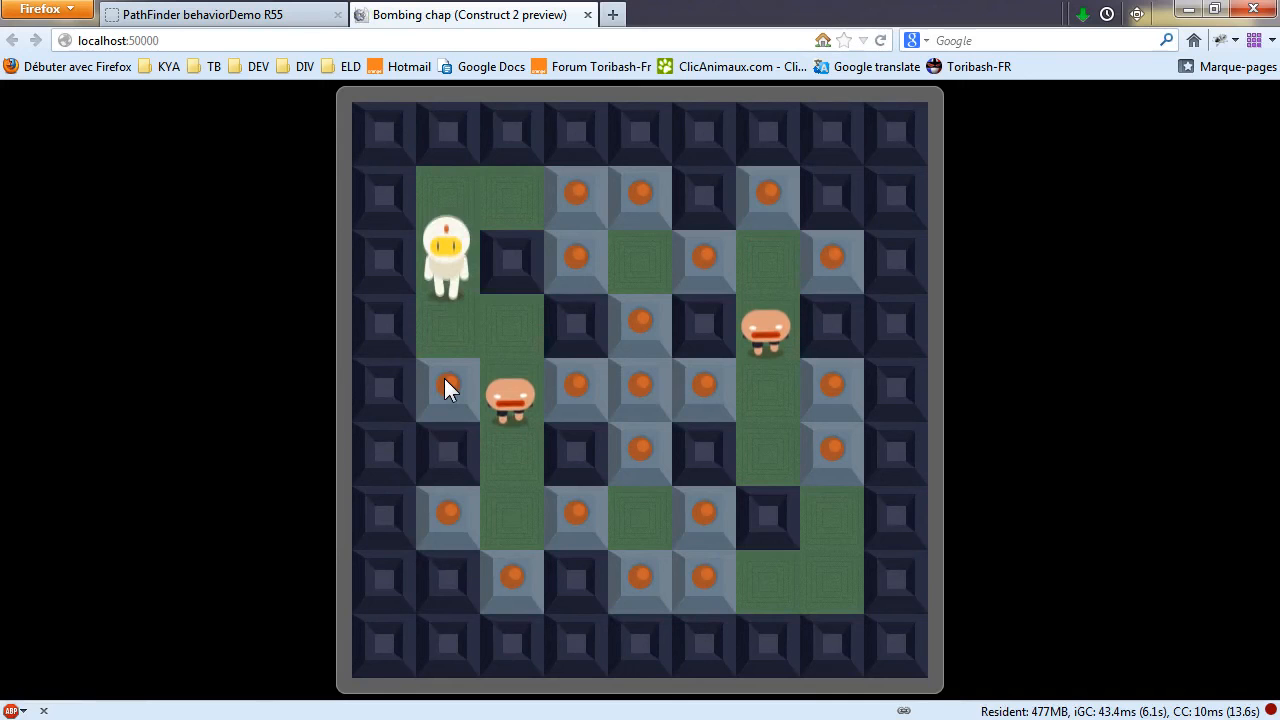
key(Right)
key(Down)
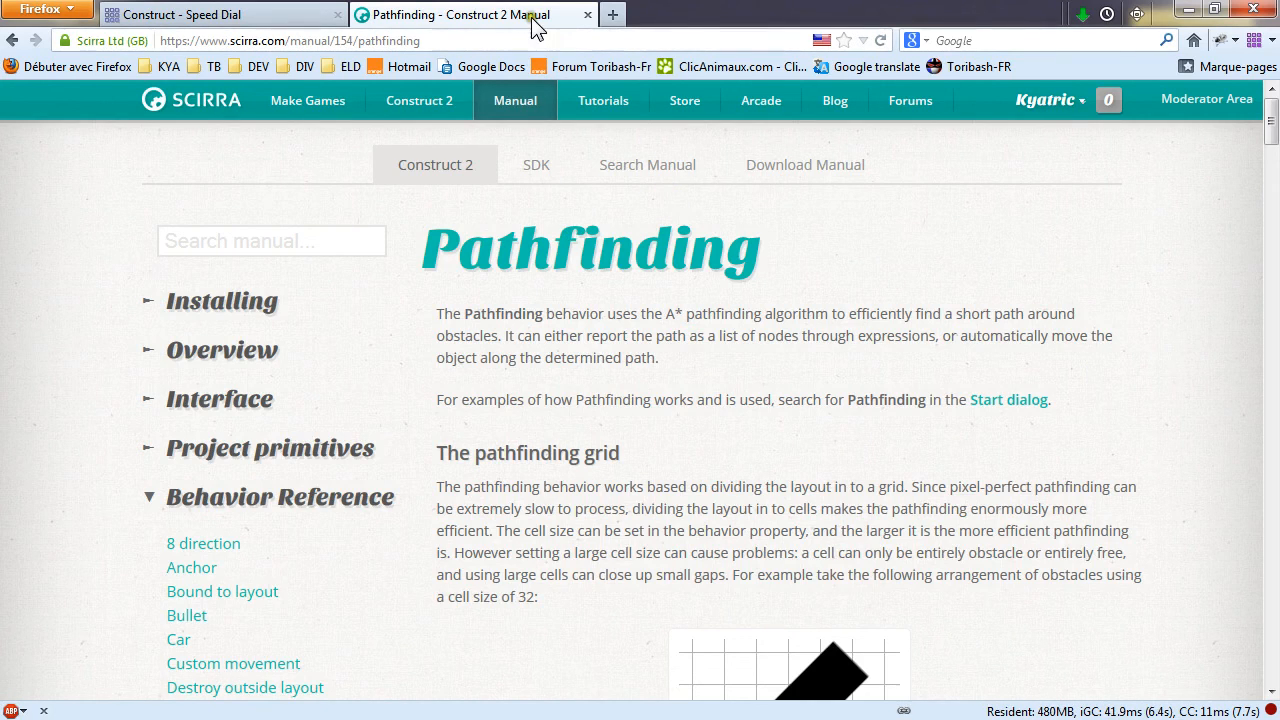
Read the Pathfinding properties section of the Construct 2 manual, then cancel the open Edit action dialog.
drag(1270, 115, 1272, 350)
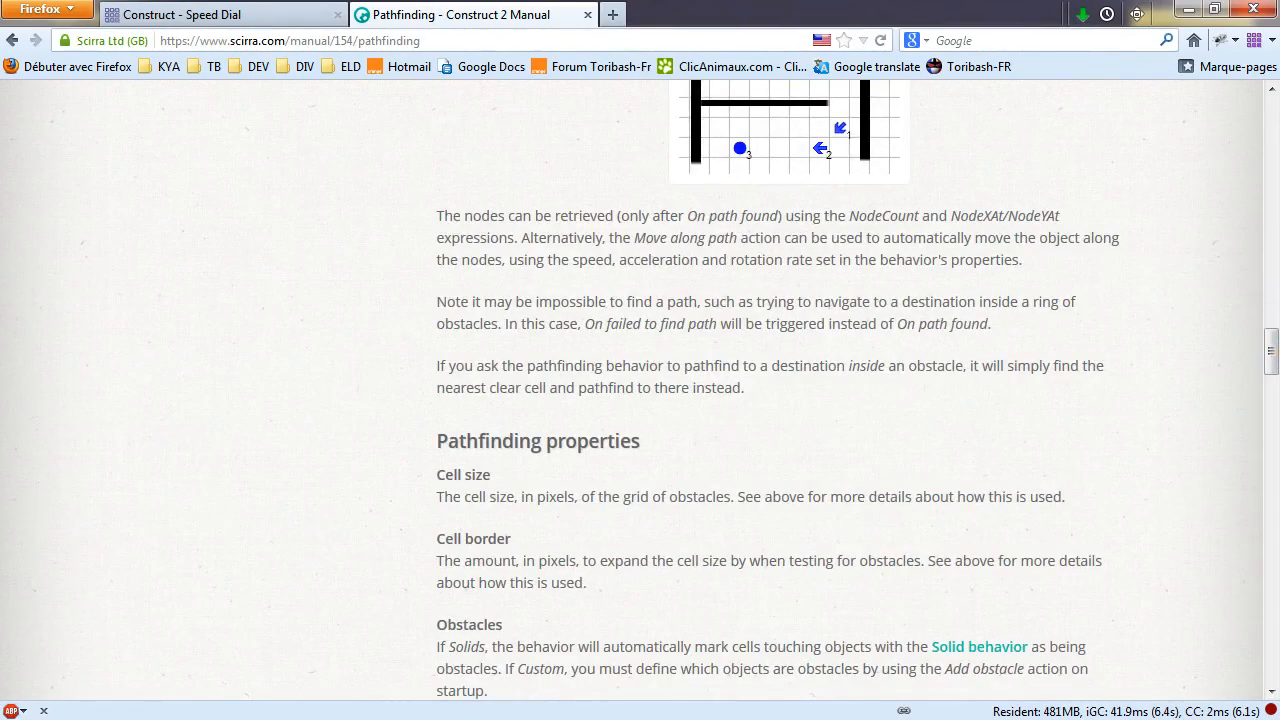
key(alt+Tab)
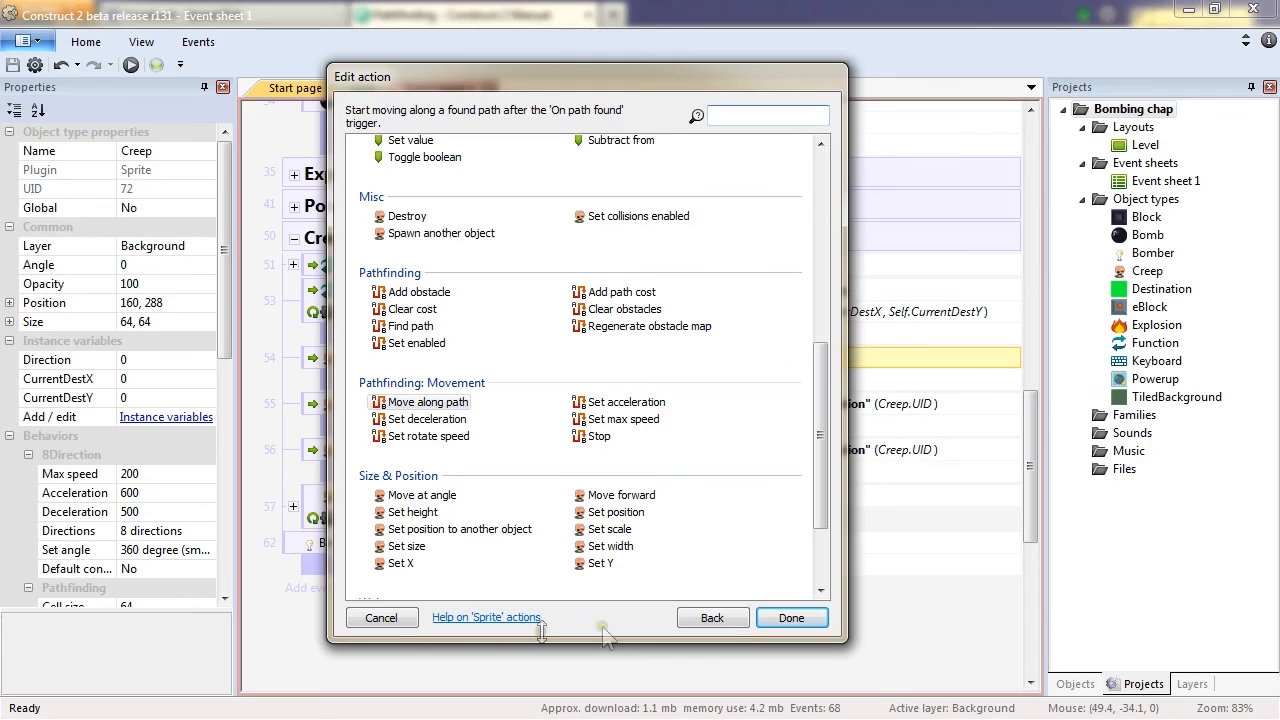
click(394, 622)
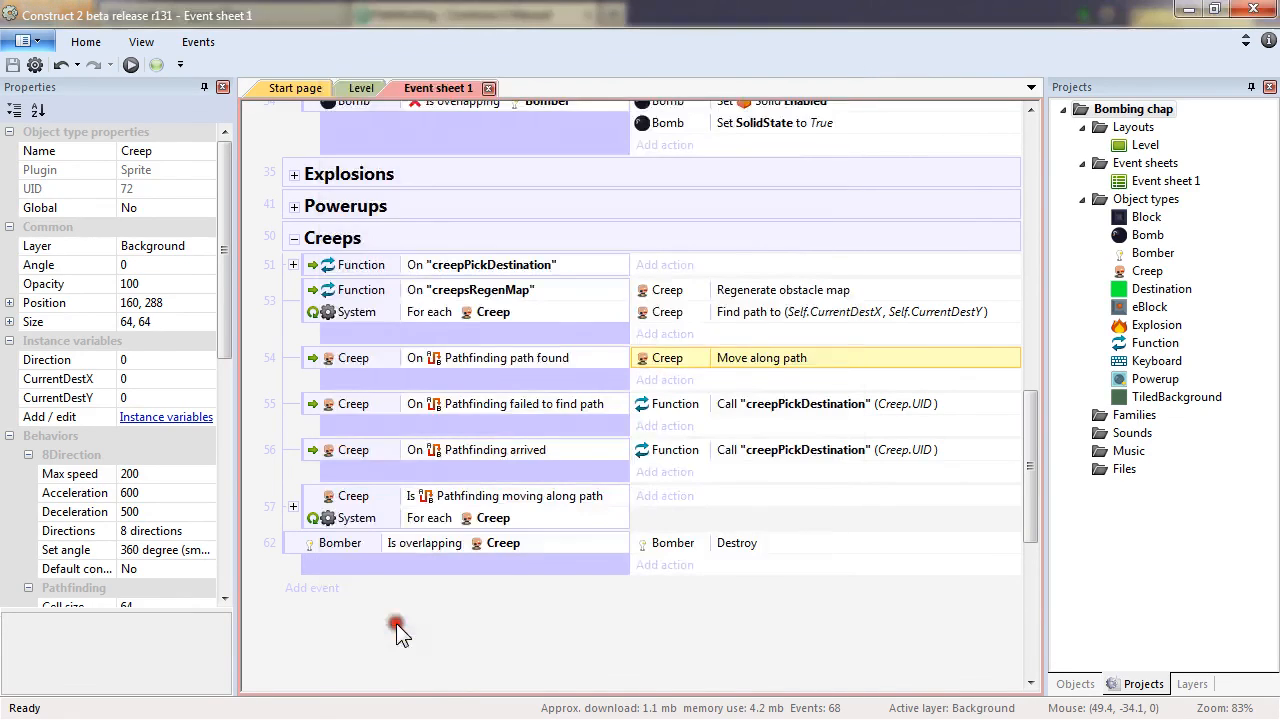
Search the templates and examples for pathfinding examples, then close the dialog without opening one.
click(28, 41)
click(36, 78)
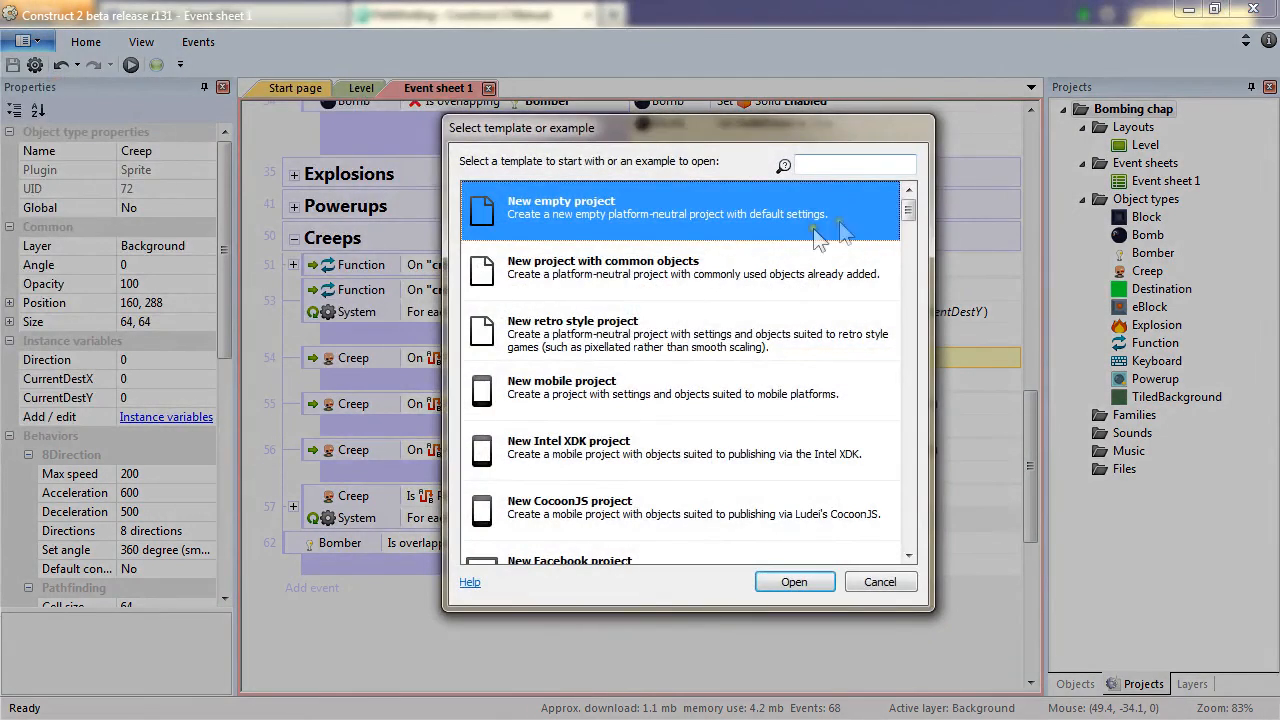
text(pathfi)
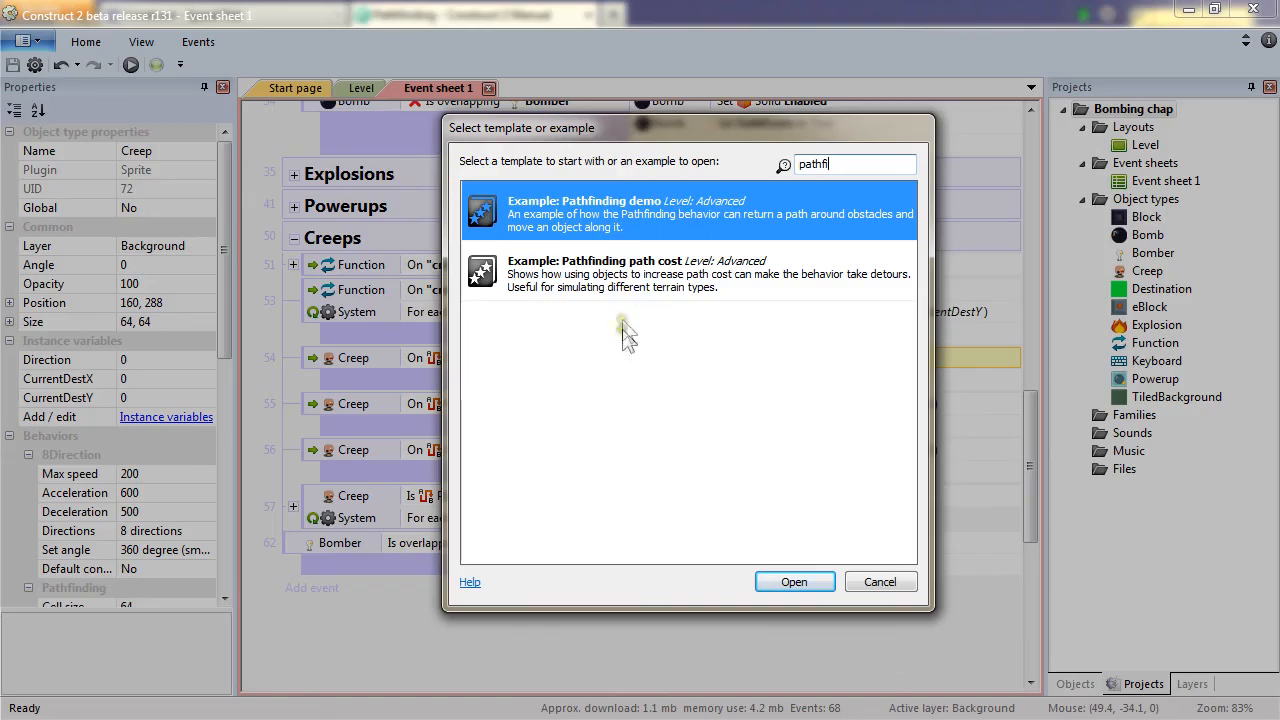
click(880, 582)
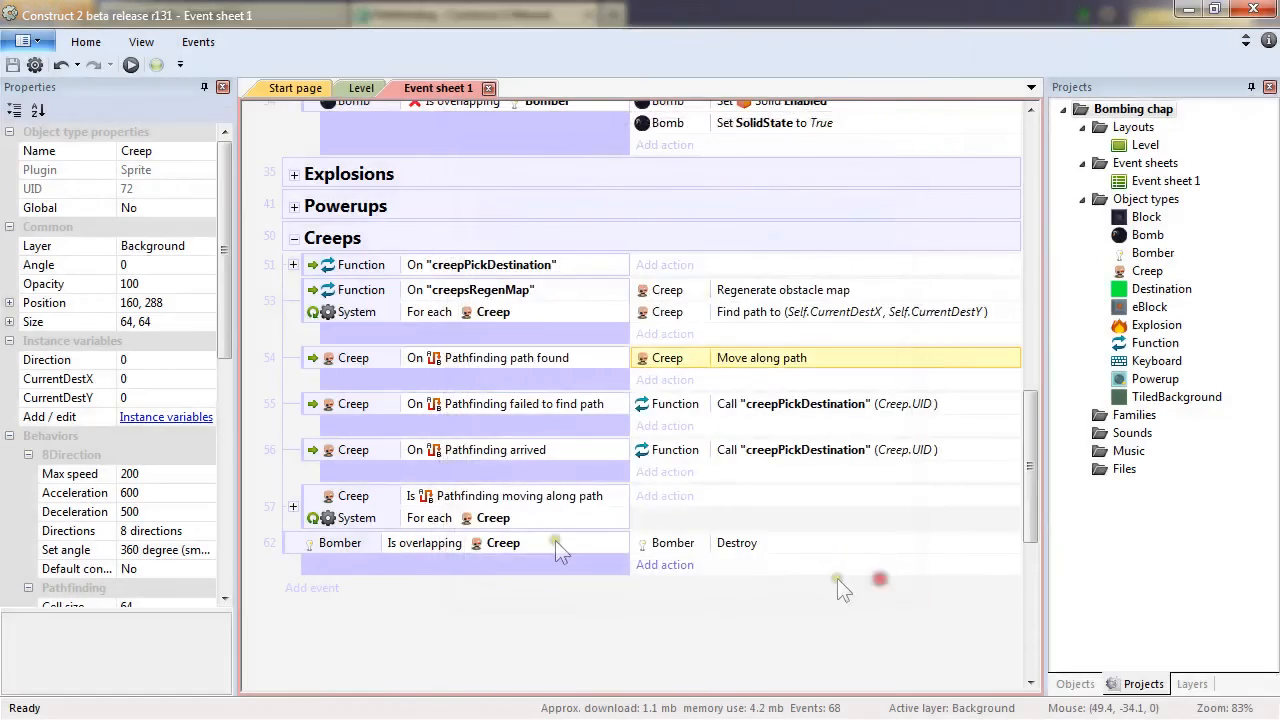